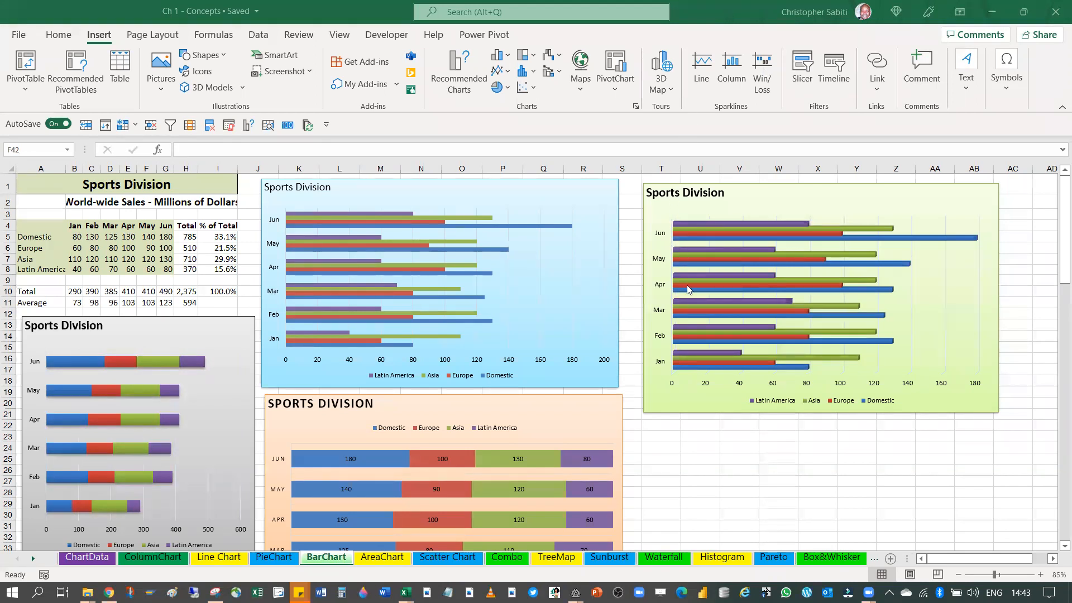
# Examine the Sports Division sales table and the clustered, stacked, 100% stacked and 3-D bar charts on the BarChart sheet
pyautogui.scroll(-3, 678, 286)
pyautogui.scroll(2, 677, 286)
pyautogui.scroll(1, 678, 285)
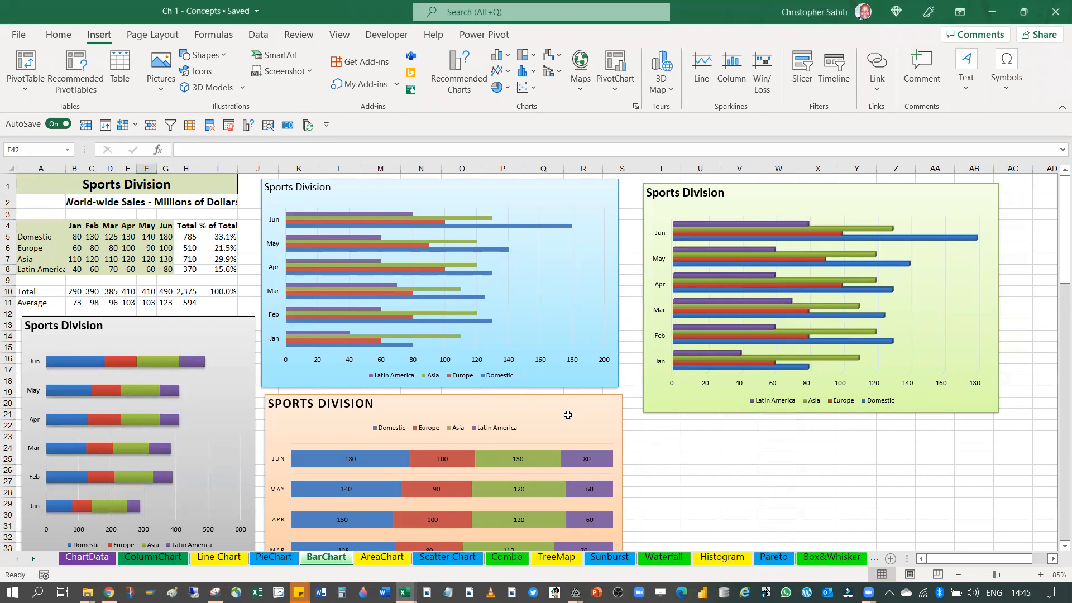
pyautogui.click(749, 469)
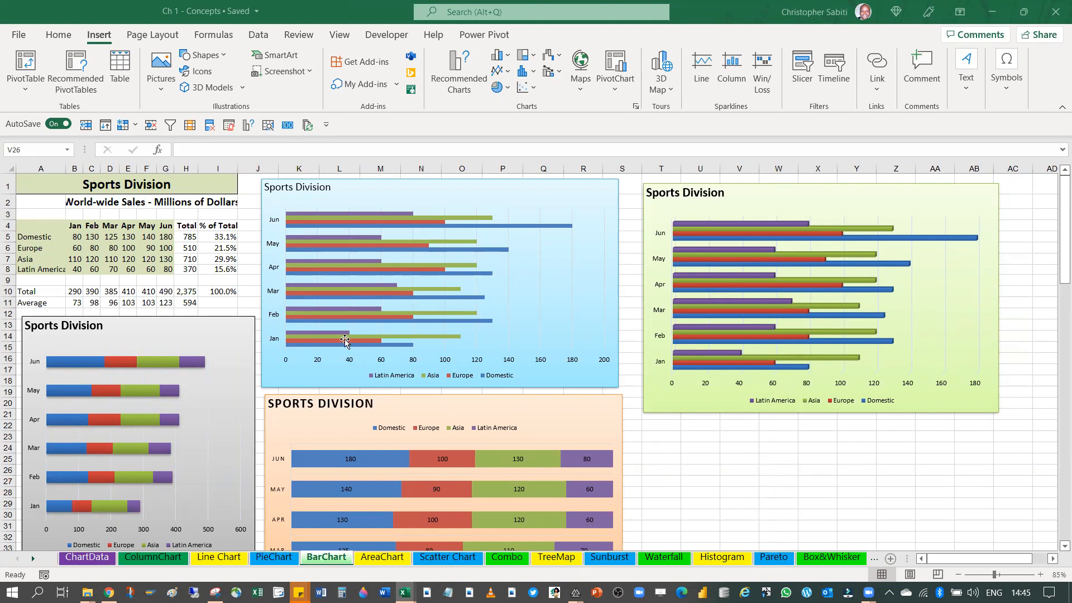
pyautogui.scroll(-10, 358, 323)
pyautogui.scroll(10, 358, 322)
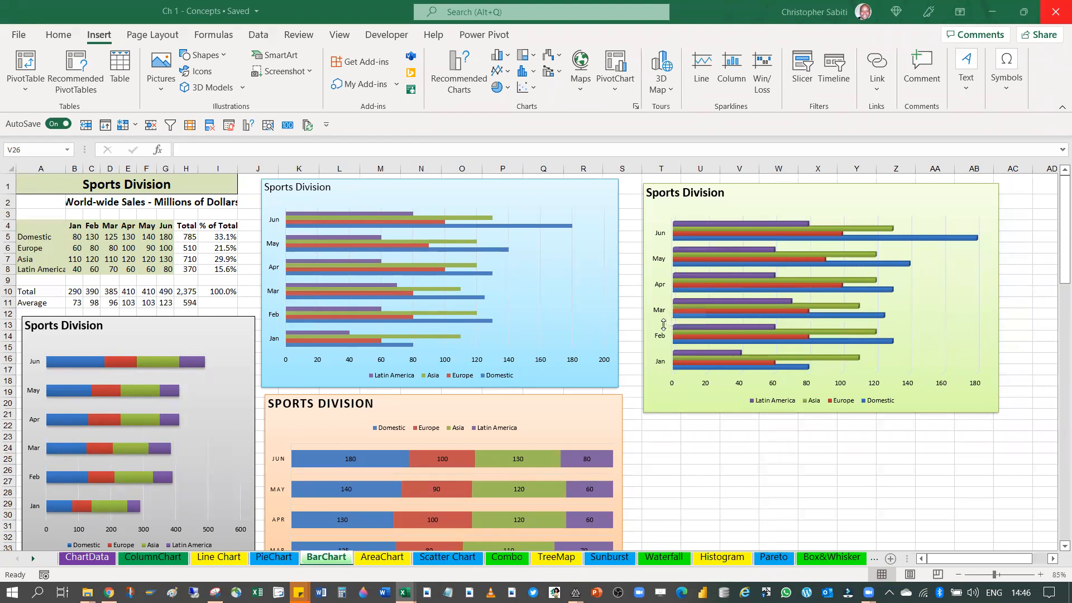
pyautogui.scroll(-6, 665, 301)
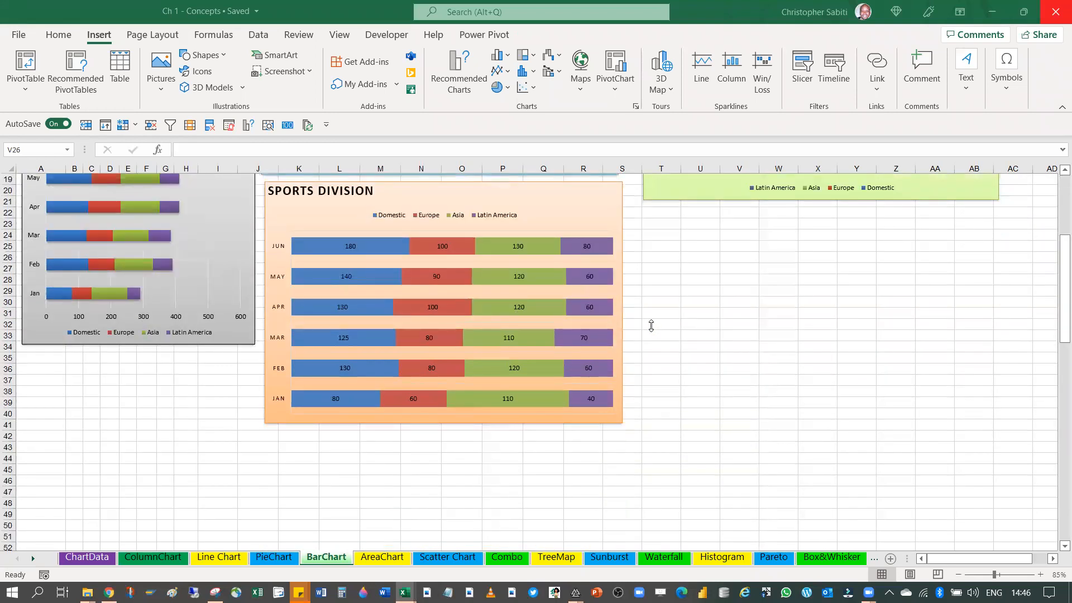
pyautogui.scroll(-3, 651, 326)
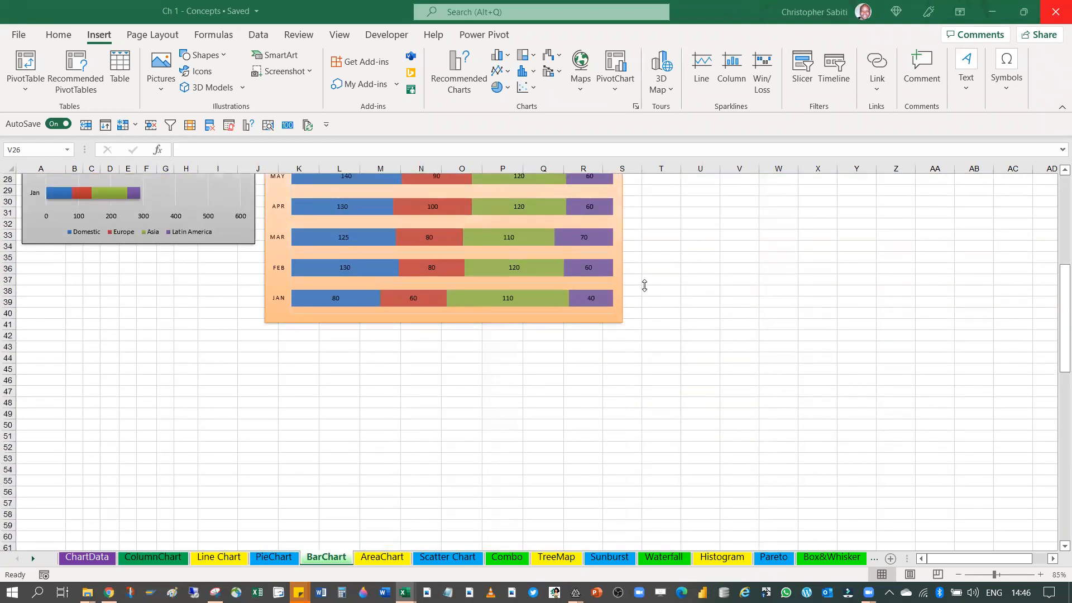
pyautogui.scroll(5, 645, 285)
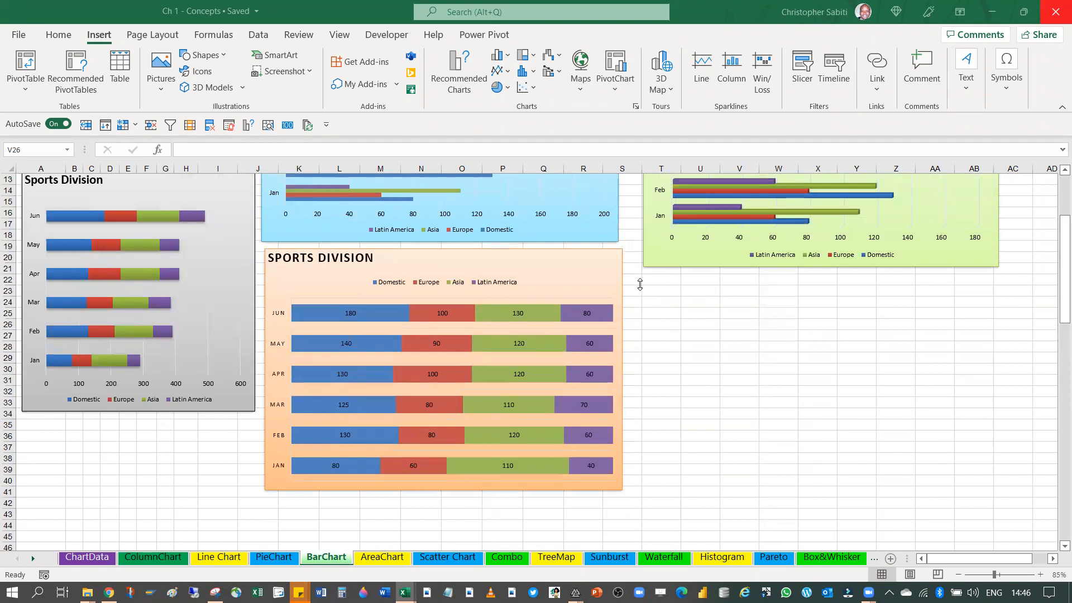
pyautogui.scroll(-2, 639, 285)
pyautogui.scroll(7, 633, 262)
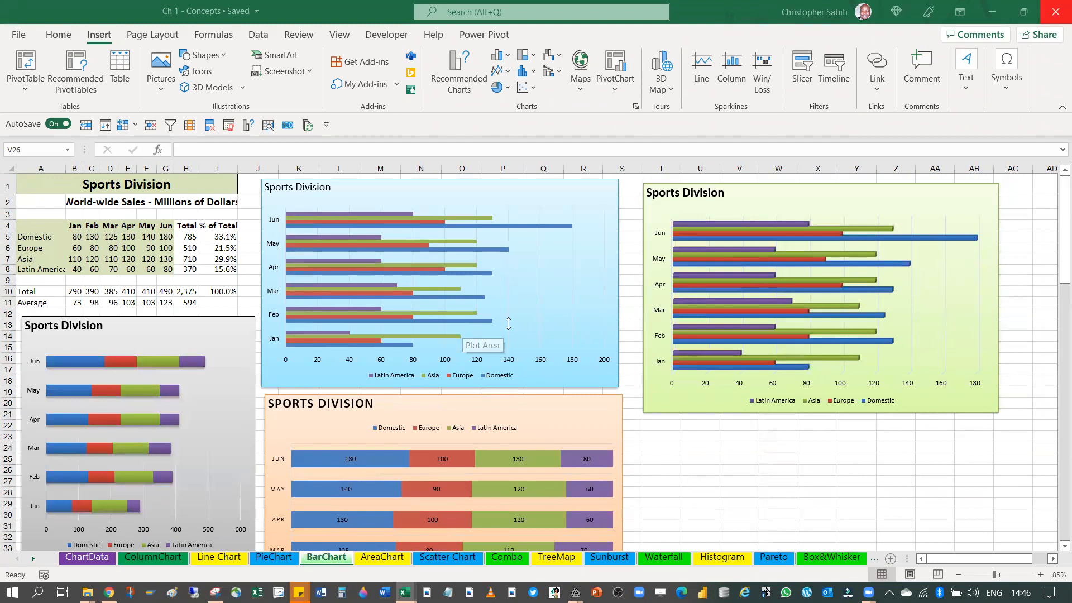
pyautogui.scroll(-1, 146, 295)
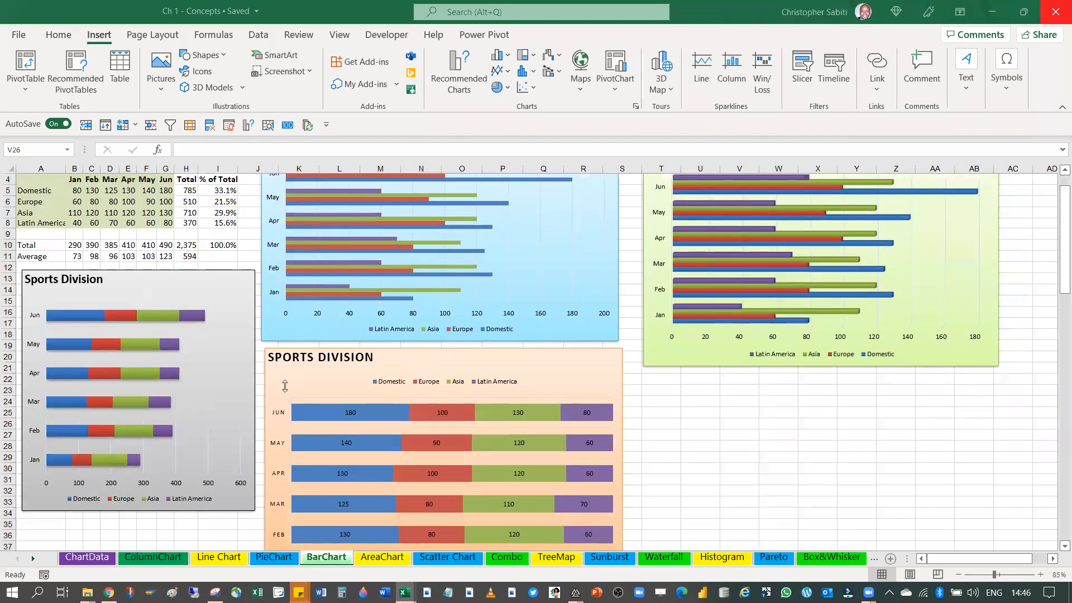
pyautogui.scroll(1, 377, 335)
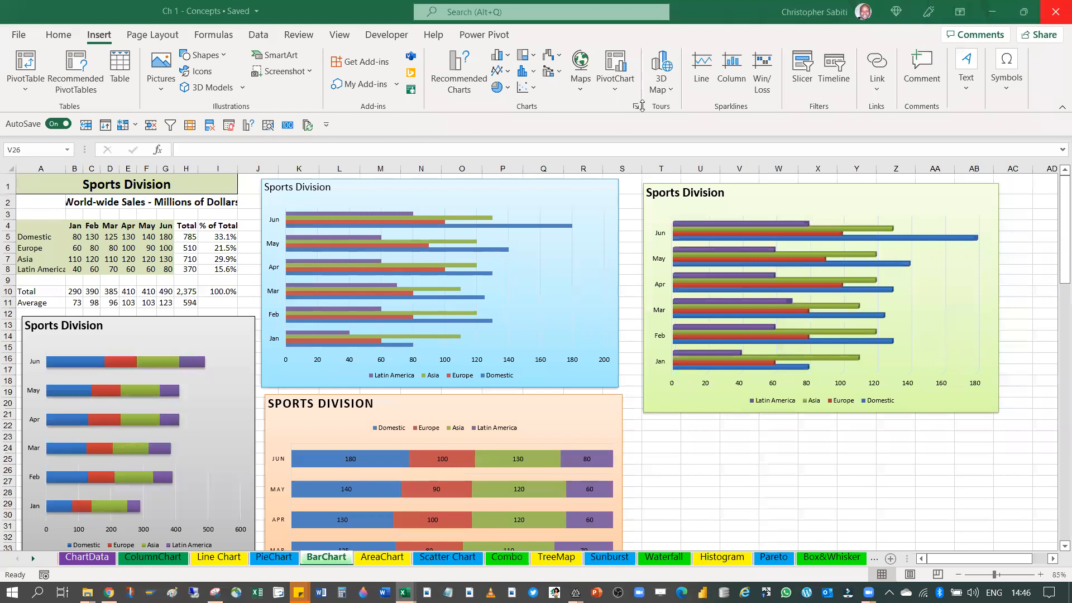
# Look through the recommended and all available chart types for the sales table, and close the Insert Chart dialog without inserting anything
pyautogui.moveTo(49, 228); pyautogui.dragTo(134, 306)
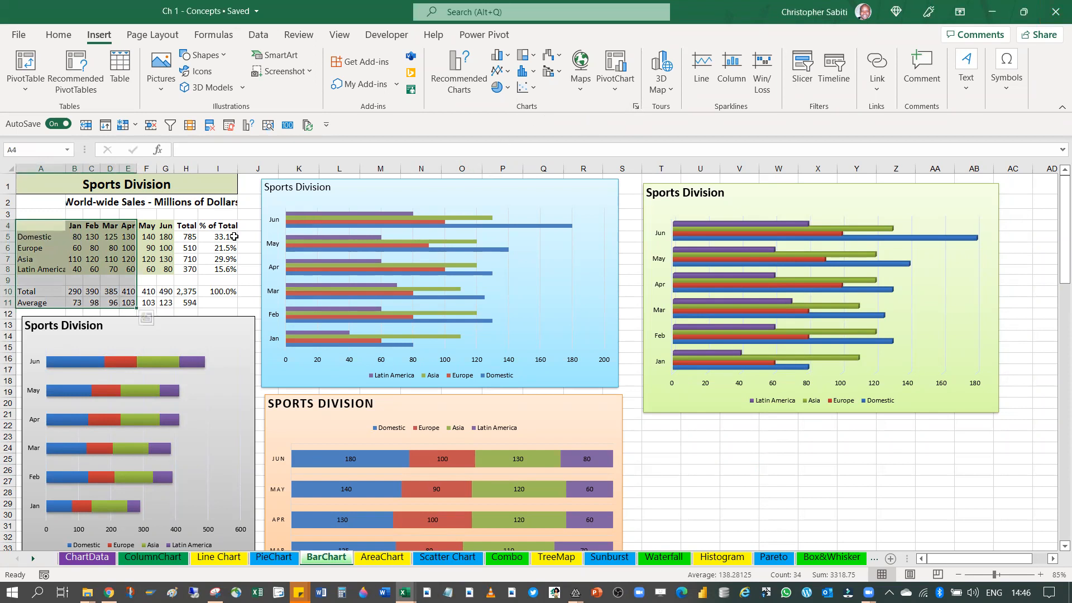
pyautogui.click(193, 262)
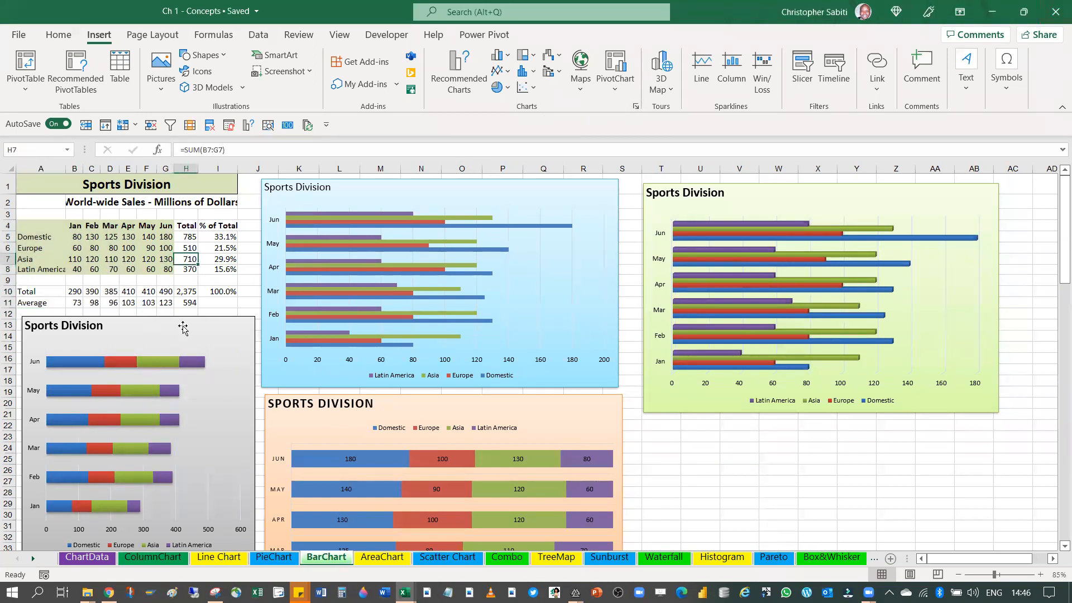
pyautogui.click(59, 36)
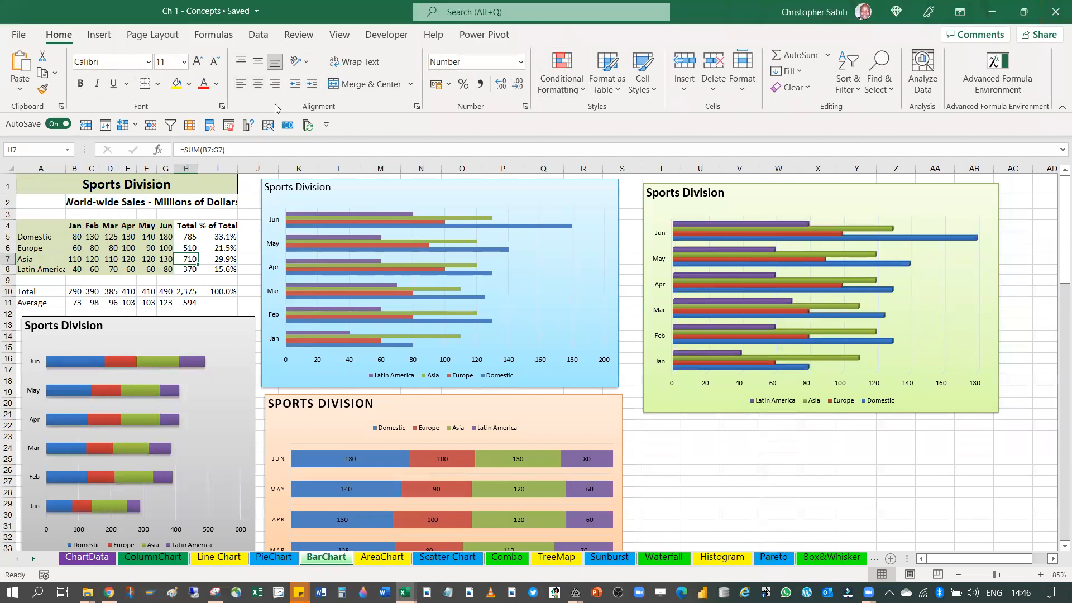
pyautogui.click(101, 36)
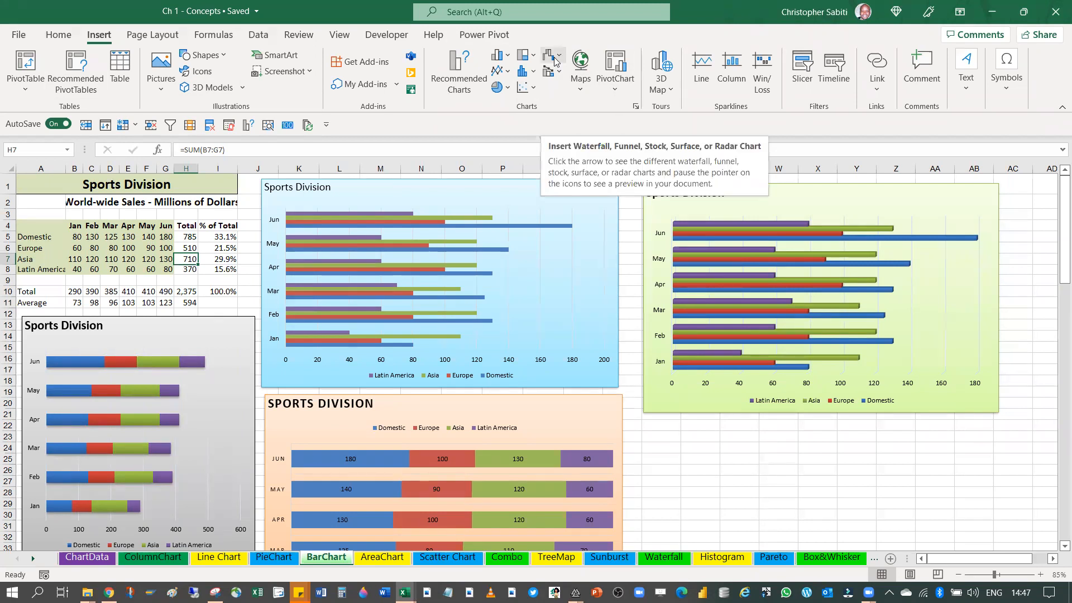
pyautogui.click(635, 107)
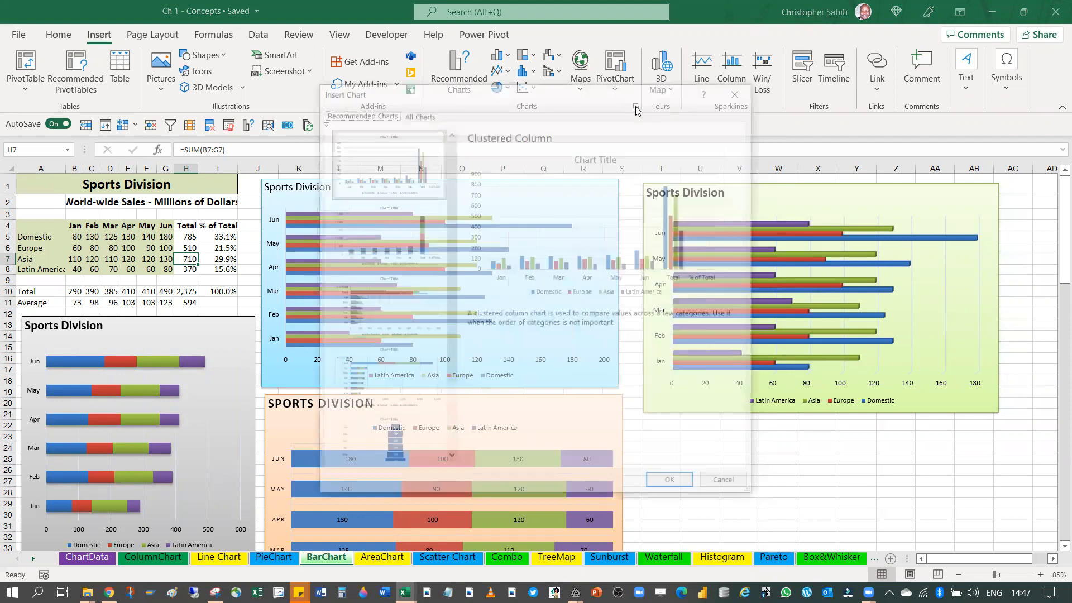
pyautogui.moveTo(574, 96); pyautogui.dragTo(551, 65)
pyautogui.scroll(-3, 379, 217)
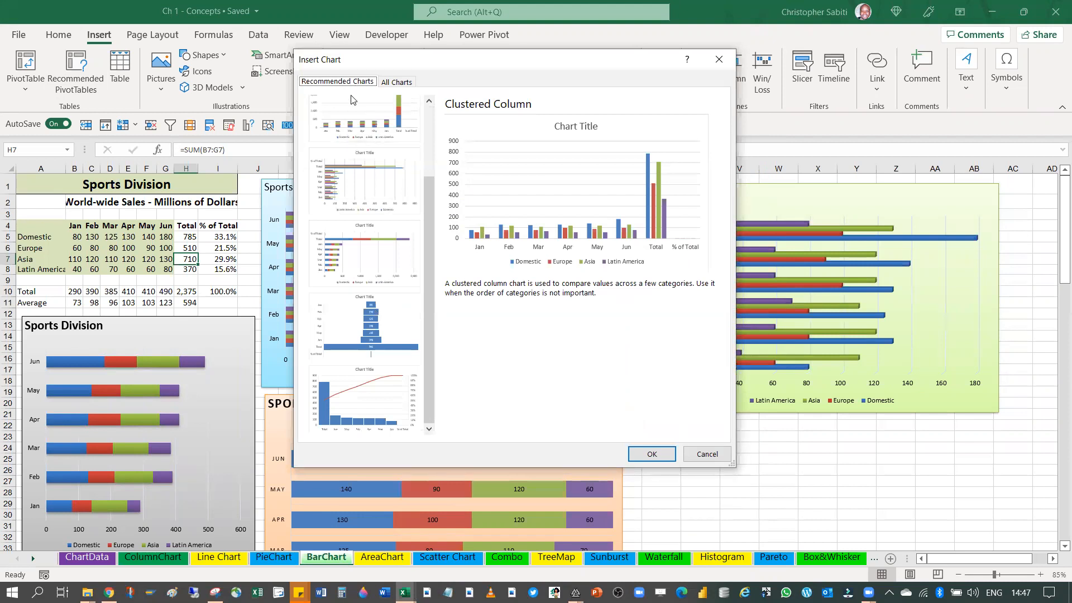
pyautogui.scroll(3, 354, 104)
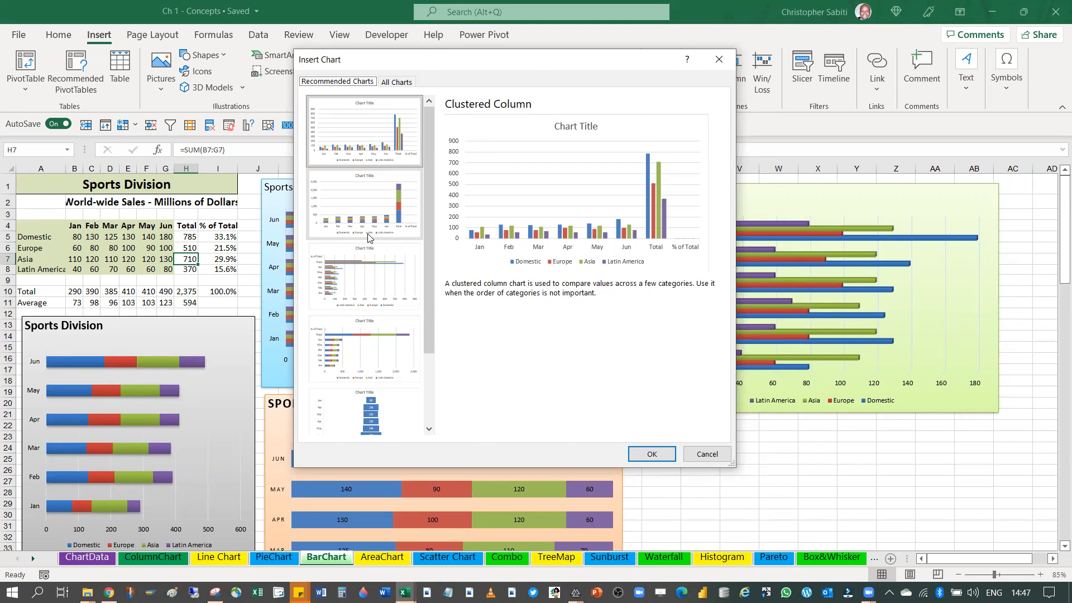
pyautogui.click(397, 82)
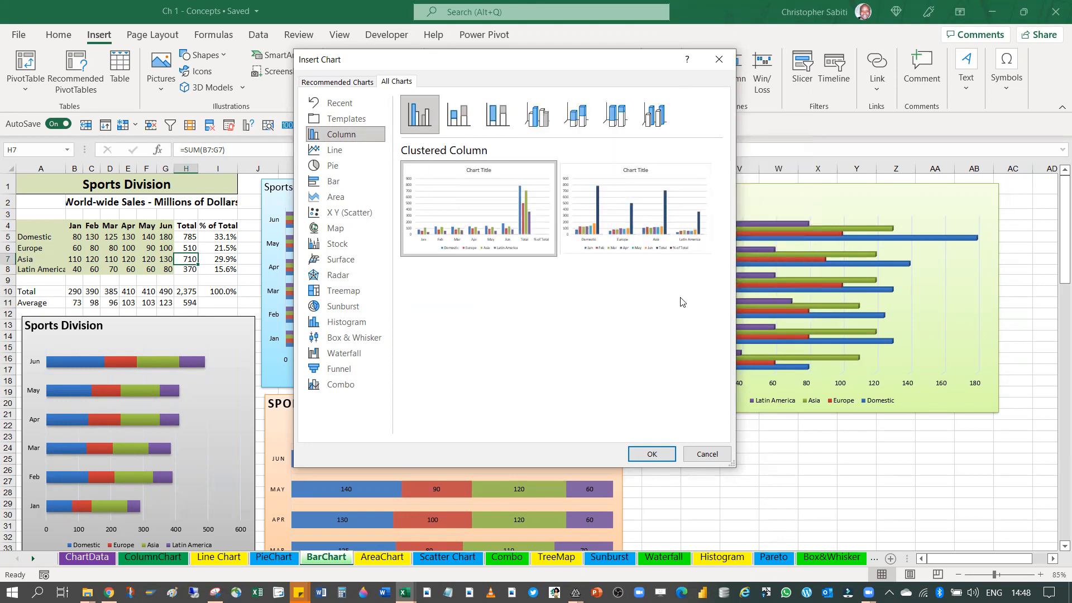
pyautogui.moveTo(649, 225)
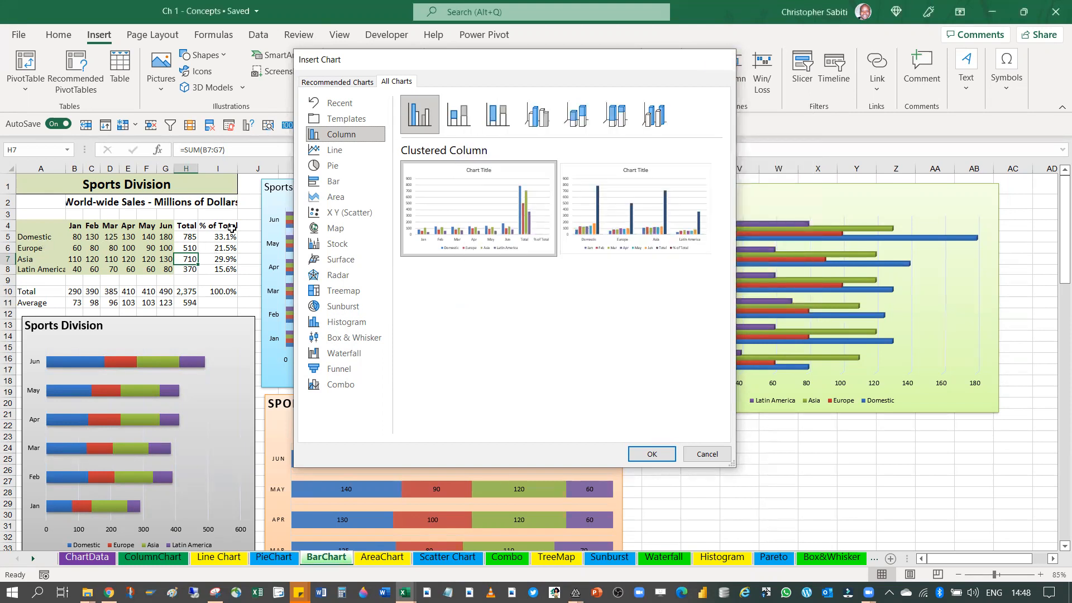
pyautogui.click(706, 66)
# Copy the sales table range A4:I8 from the BarChart sheet into a new worksheet, starting at cell B3
pyautogui.moveTo(29, 228); pyautogui.dragTo(173, 257)
pyautogui.moveTo(25, 227); pyautogui.dragTo(165, 271)
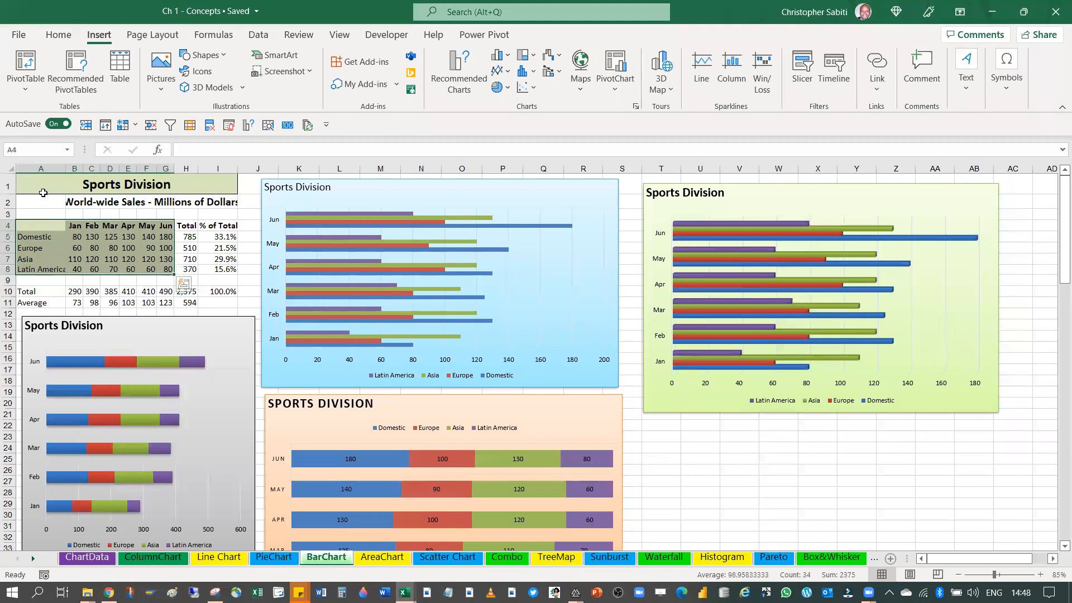
pyautogui.moveTo(28, 228); pyautogui.dragTo(225, 283)
pyautogui.hotkey('ctrl', 'c')
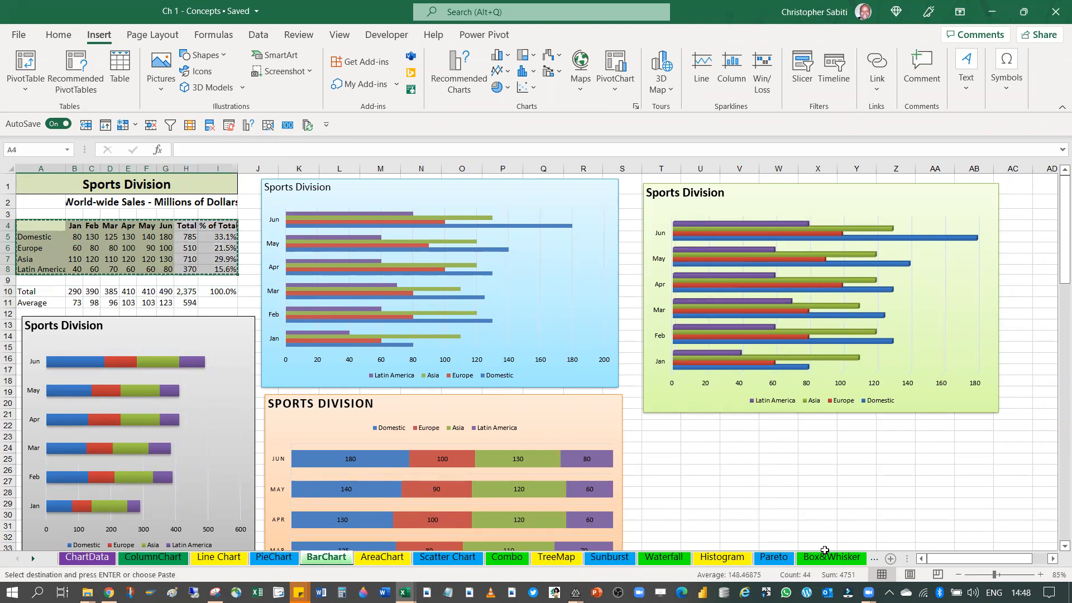
pyautogui.hotkey('shift', 'F11')
pyautogui.click(96, 205)
pyautogui.press('Return')
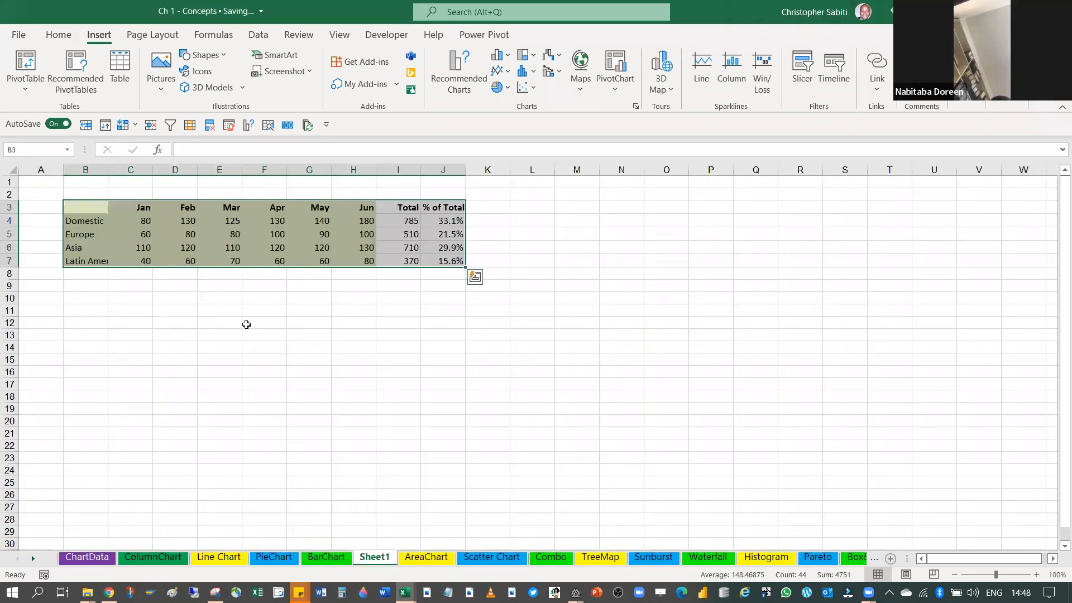
# Clear the Total and % of Total columns (I and J) from the copied table
pyautogui.click(249, 324)
pyautogui.click(408, 223)
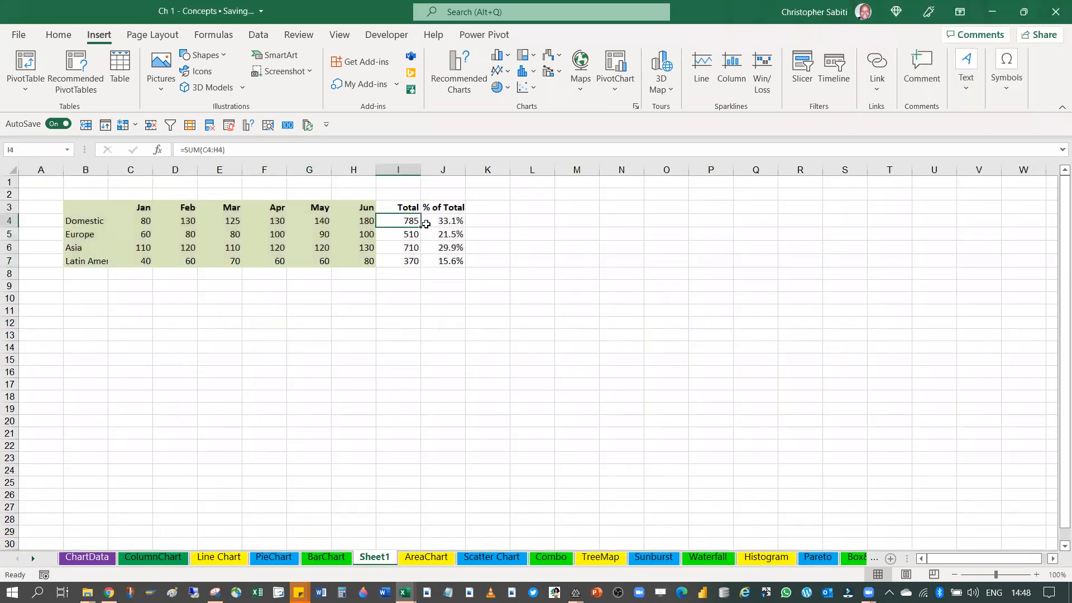
pyautogui.moveTo(397, 192); pyautogui.dragTo(447, 208)
pyautogui.moveTo(402, 169); pyautogui.dragTo(459, 188)
pyautogui.press('Delete')
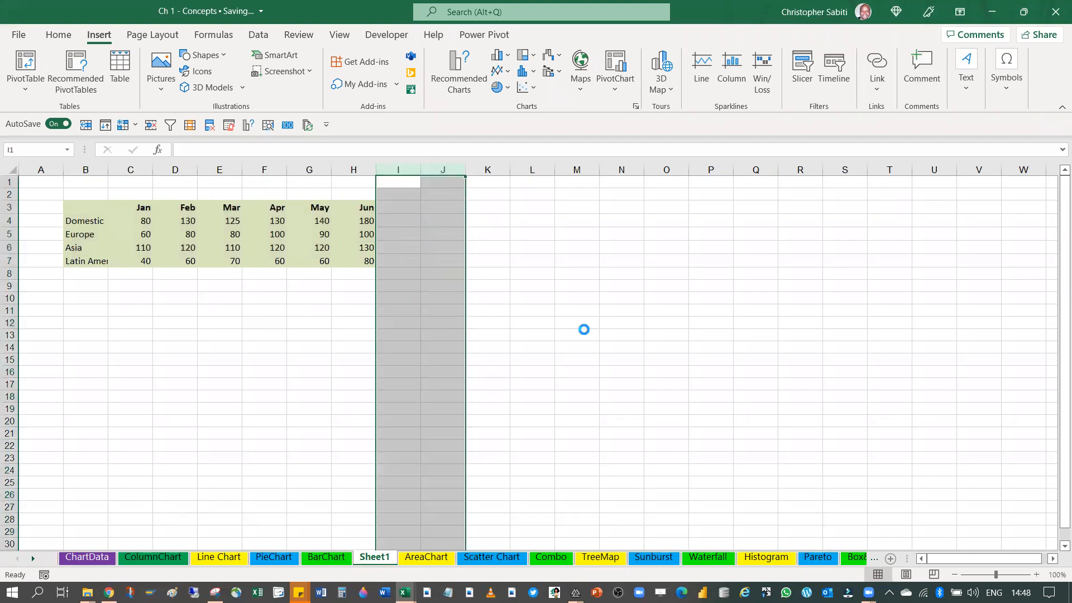
pyautogui.click(584, 329)
# Try to open the full chart list with only an empty cell outside the table selected, and dismiss the message
pyautogui.moveTo(89, 205); pyautogui.dragTo(339, 262)
pyautogui.click(353, 309)
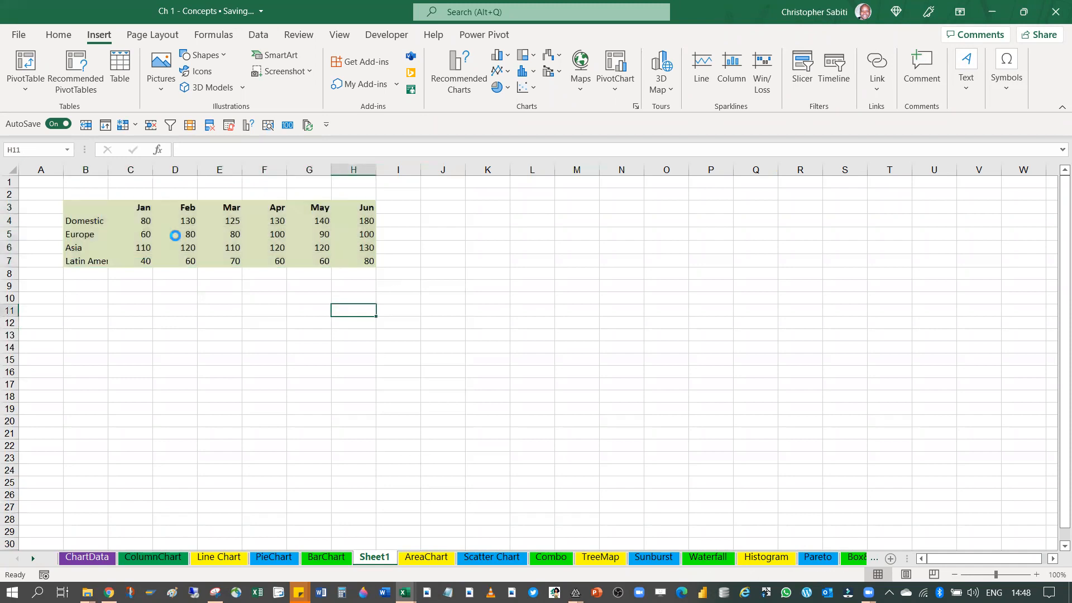
pyautogui.moveTo(80, 205); pyautogui.dragTo(360, 260)
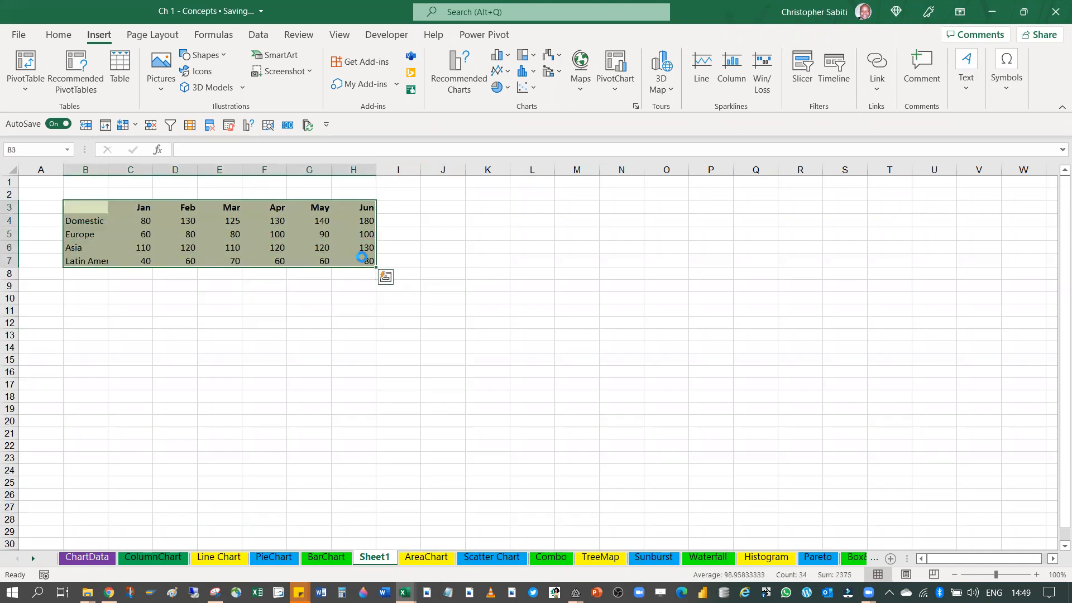
pyautogui.click(584, 290)
pyautogui.click(635, 106)
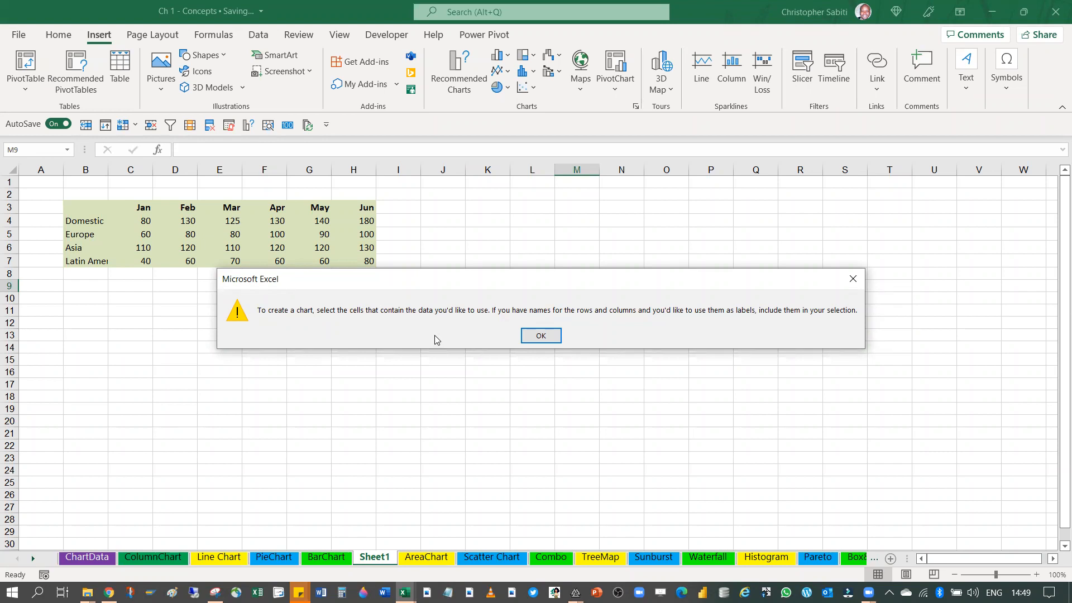
pyautogui.click(552, 341)
# Open the Insert Chart dialog for the table range B3:H7 and look through the recommended charts
pyautogui.moveTo(85, 208); pyautogui.dragTo(371, 260)
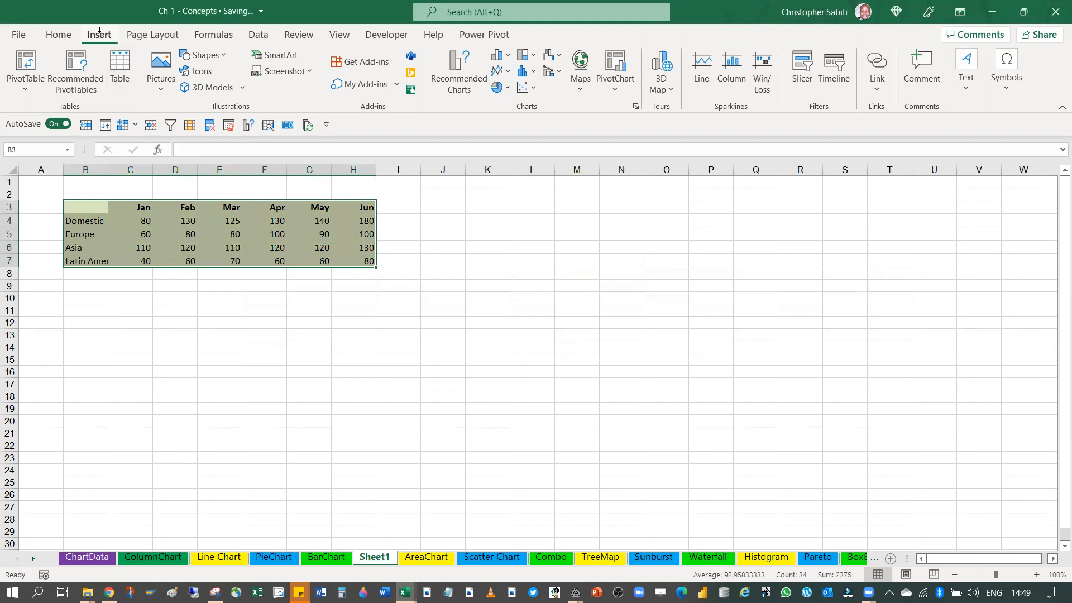
pyautogui.click(637, 106)
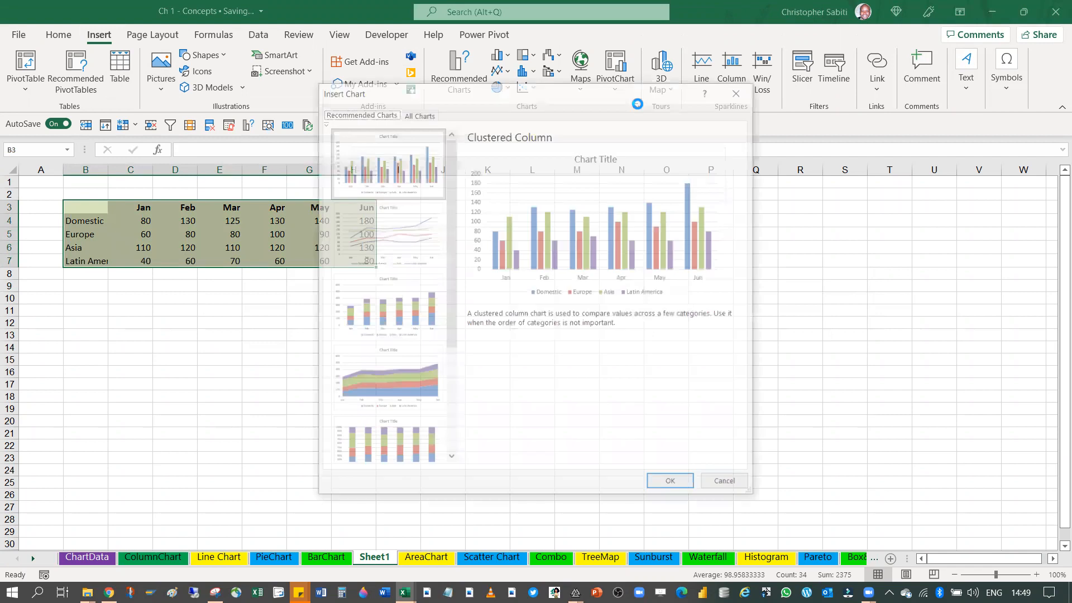
pyautogui.moveTo(489, 95); pyautogui.dragTo(466, 37)
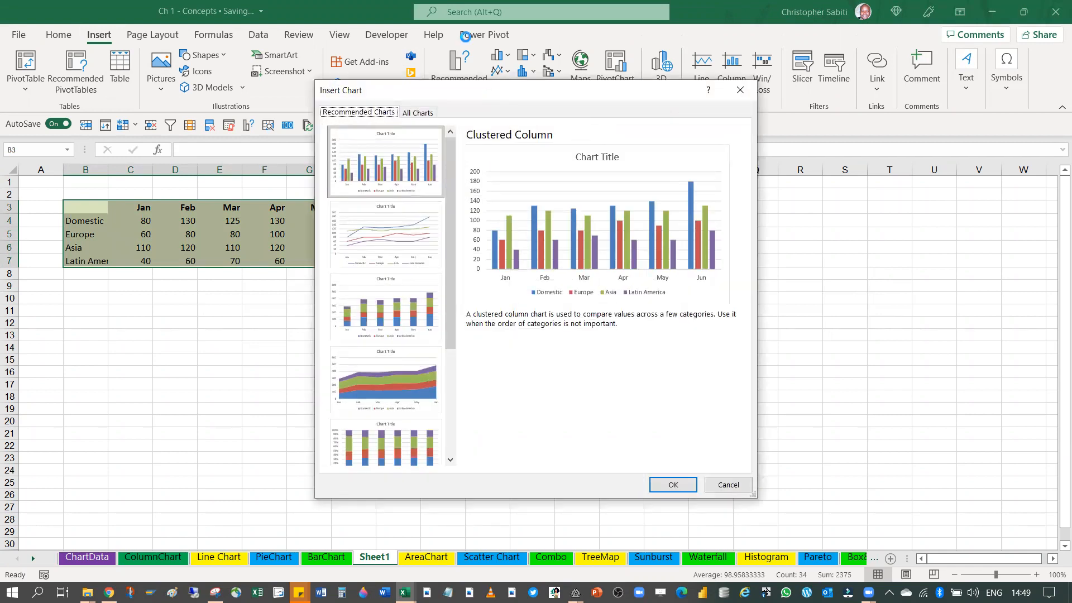
pyautogui.scroll(-3, 343, 330)
pyautogui.scroll(3, 379, 279)
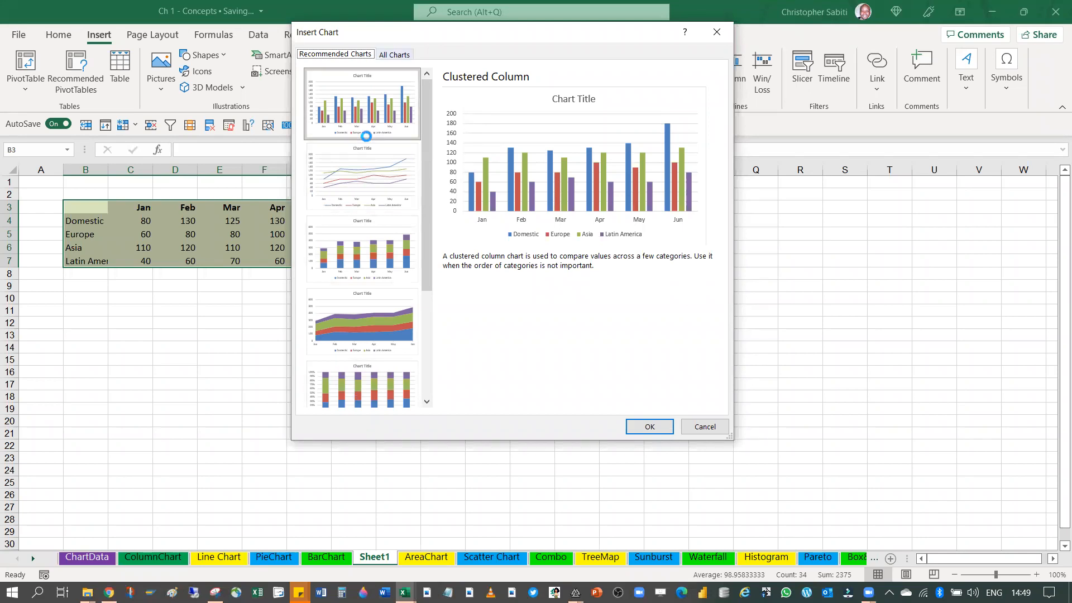
# Compare the Clustered Bar and Clustered Column previews among all chart types, ending on the Column type
pyautogui.click(388, 55)
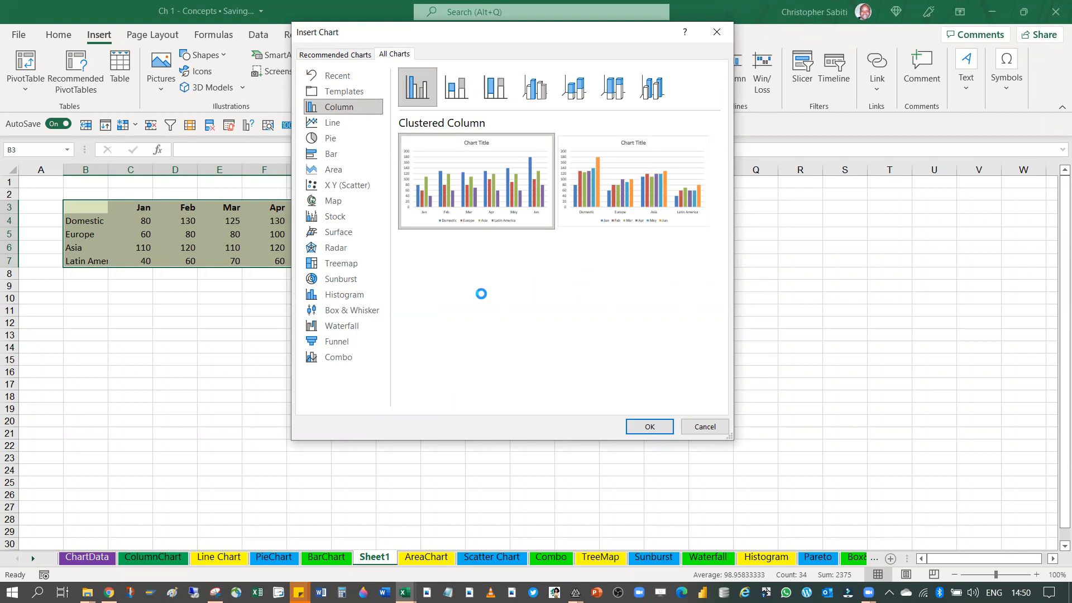
pyautogui.click(326, 154)
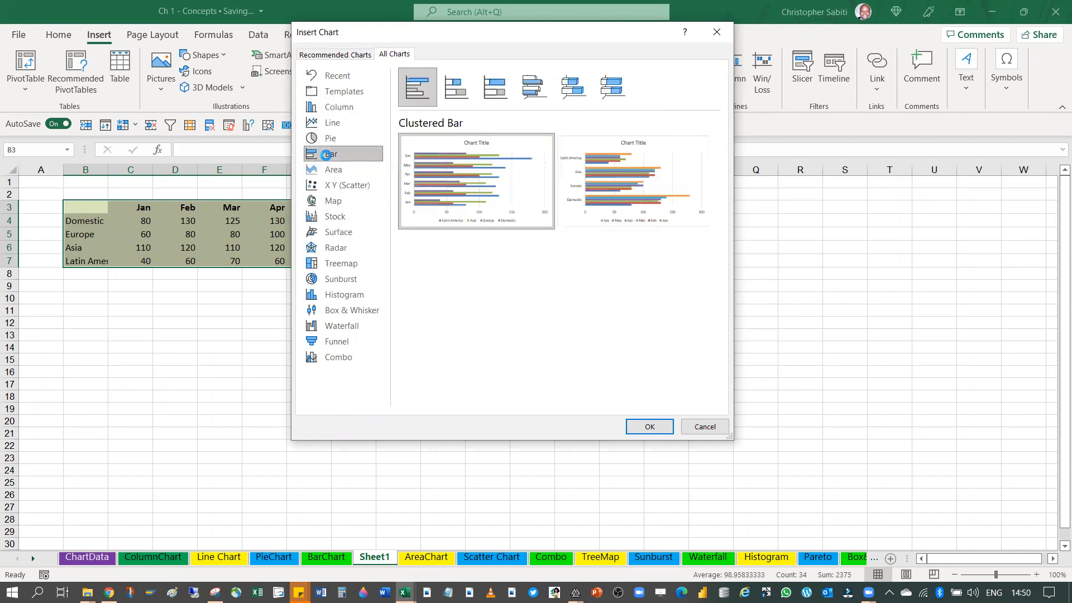
pyautogui.moveTo(471, 159)
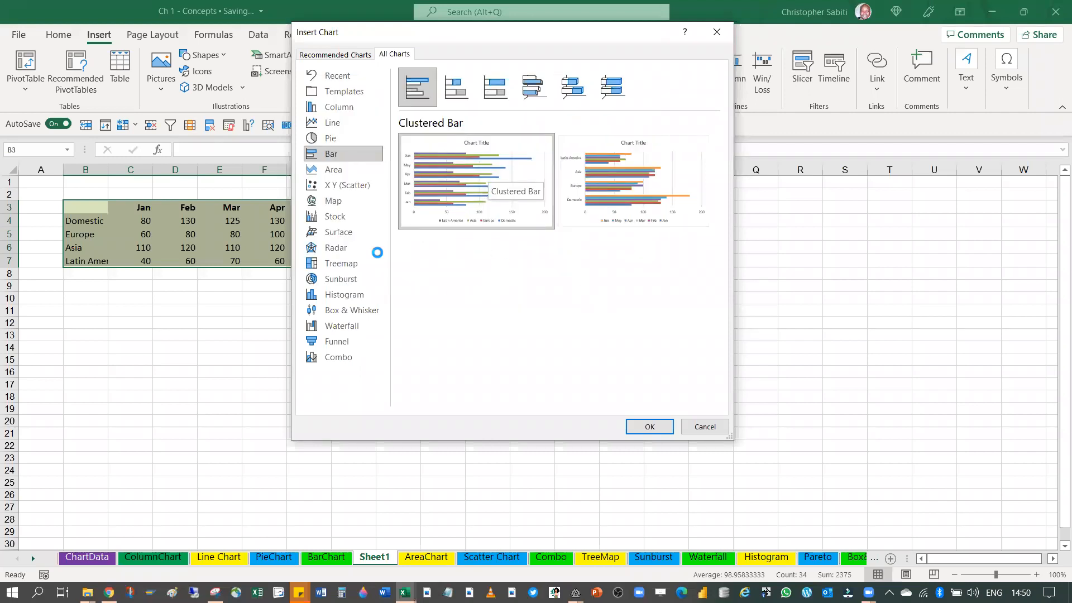
pyautogui.click(331, 106)
pyautogui.moveTo(454, 139)
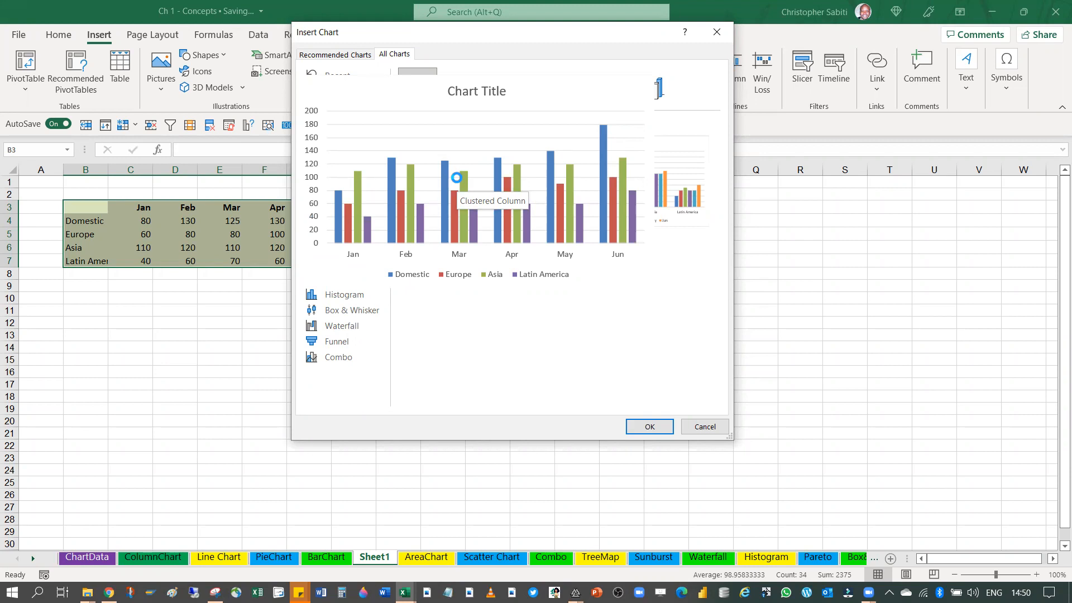
pyautogui.moveTo(636, 192)
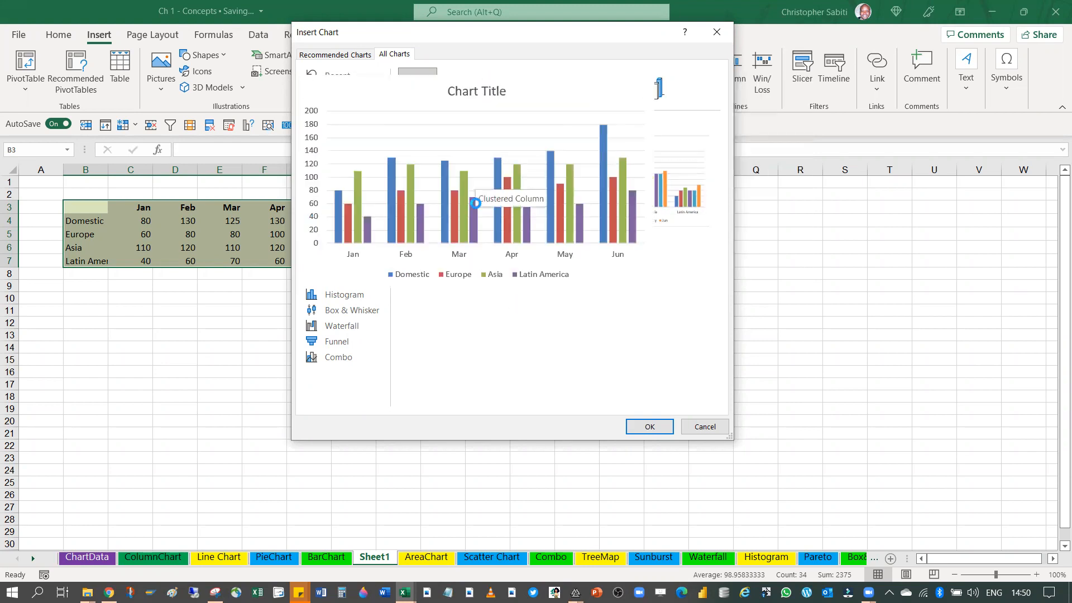
# Compare the Bar type with the Column type again and insert the Clustered Column chart with months on the axis
pyautogui.click(317, 157)
pyautogui.moveTo(418, 175)
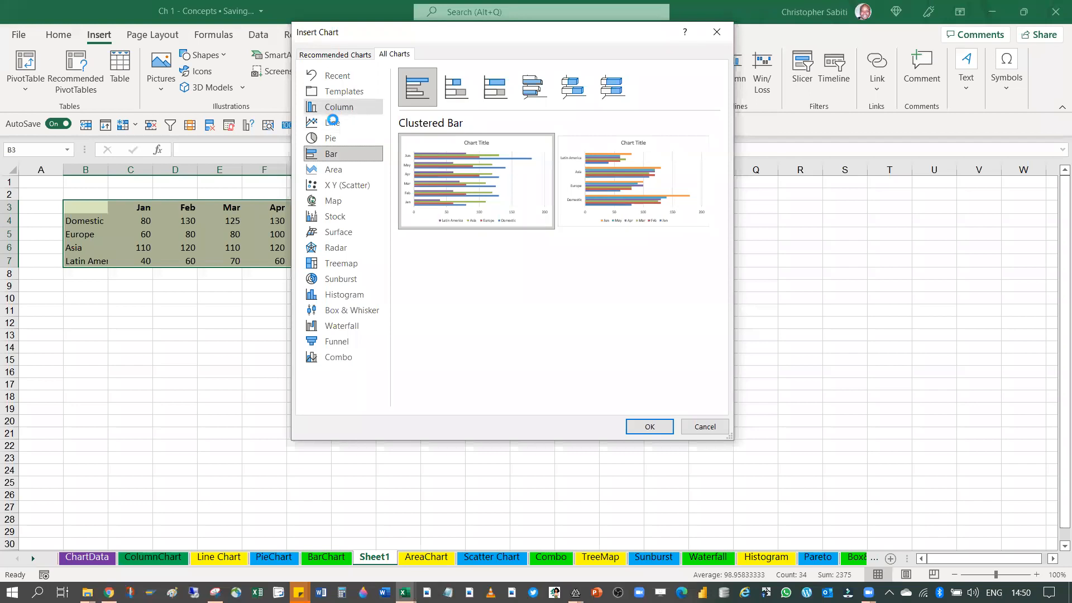
pyautogui.click(339, 106)
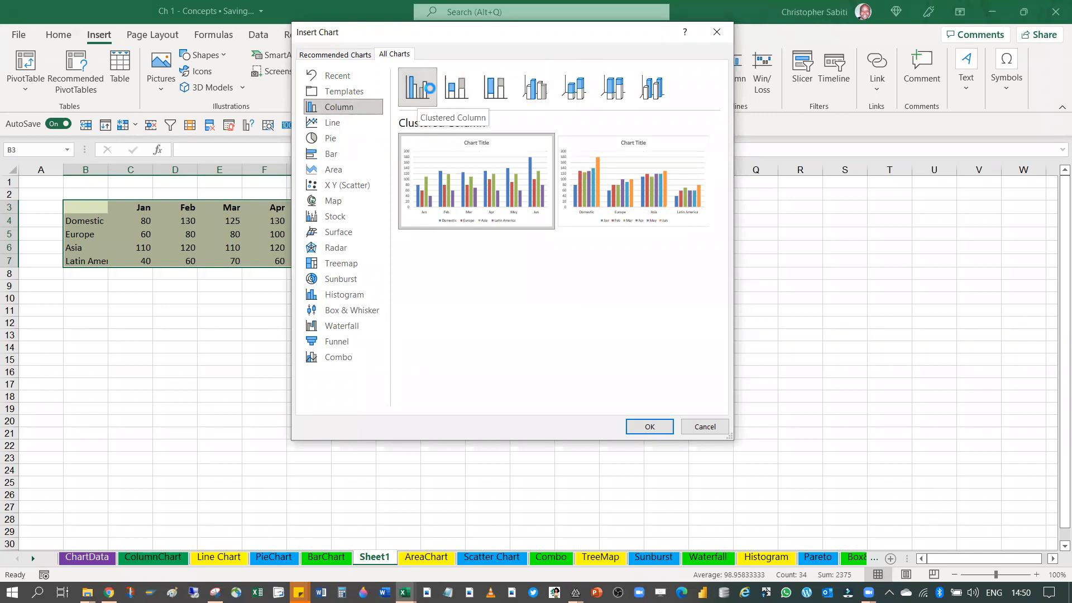
pyautogui.moveTo(448, 227)
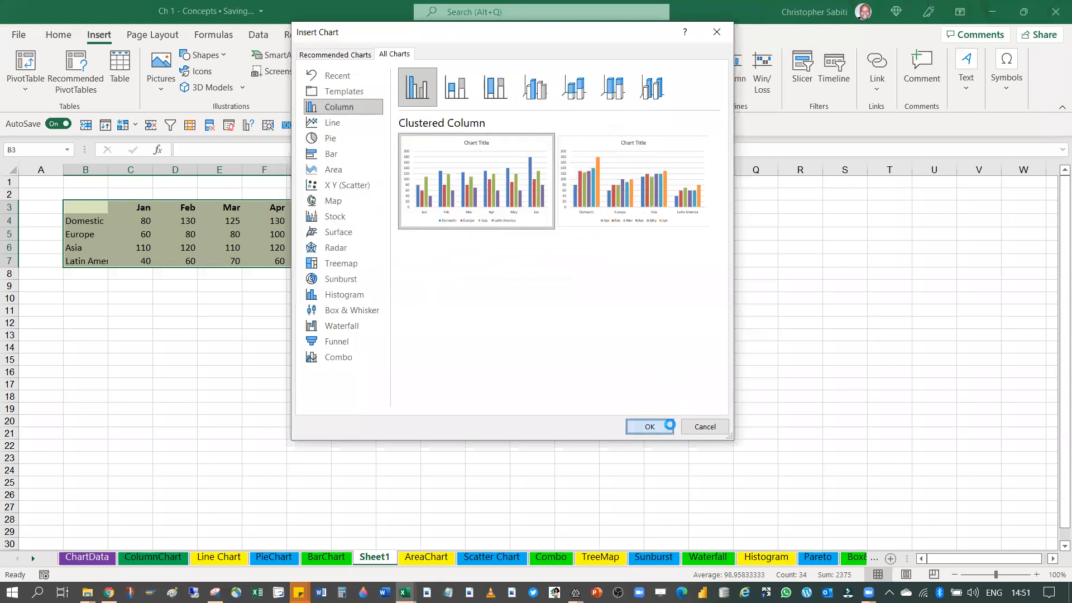
pyautogui.click(649, 426)
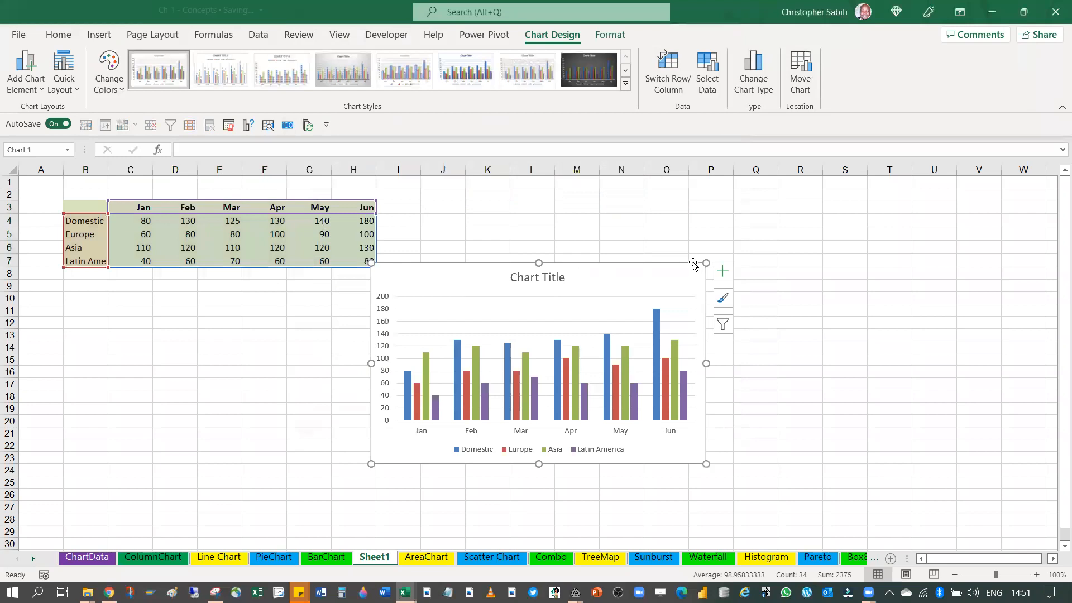
# Enlarge the column chart up to row 1 and move it off the sales table to start around column K
pyautogui.moveTo(706, 263); pyautogui.dragTo(818, 178)
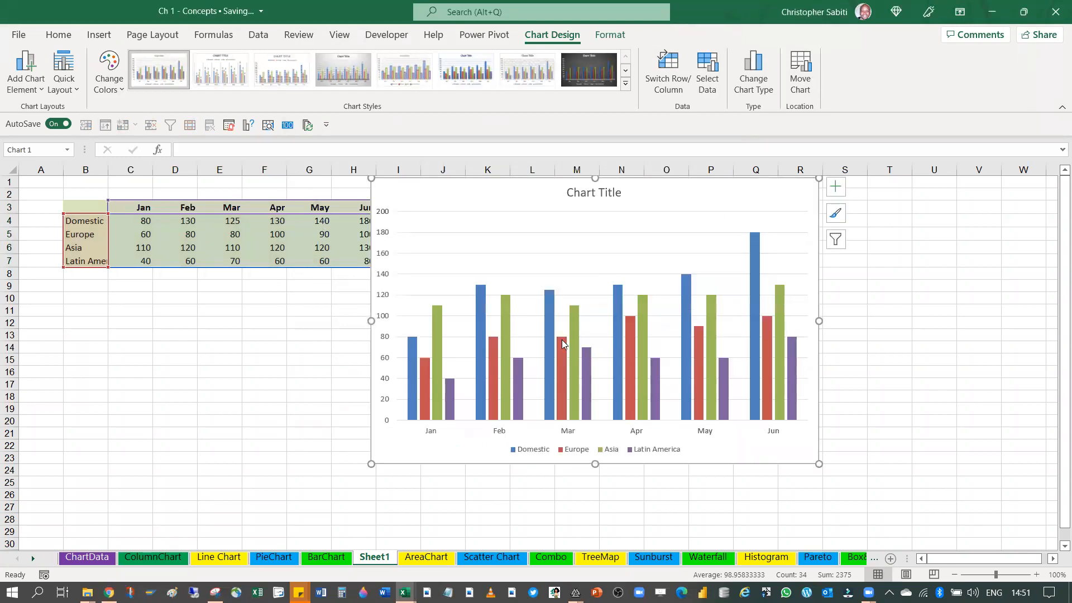
pyautogui.click(413, 366)
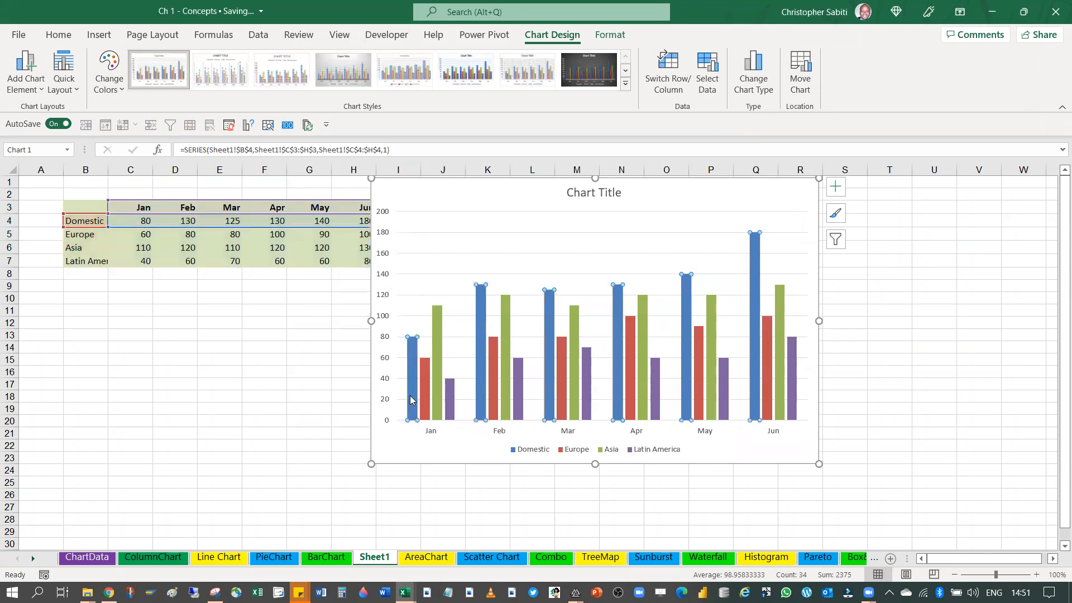
pyautogui.click(459, 234)
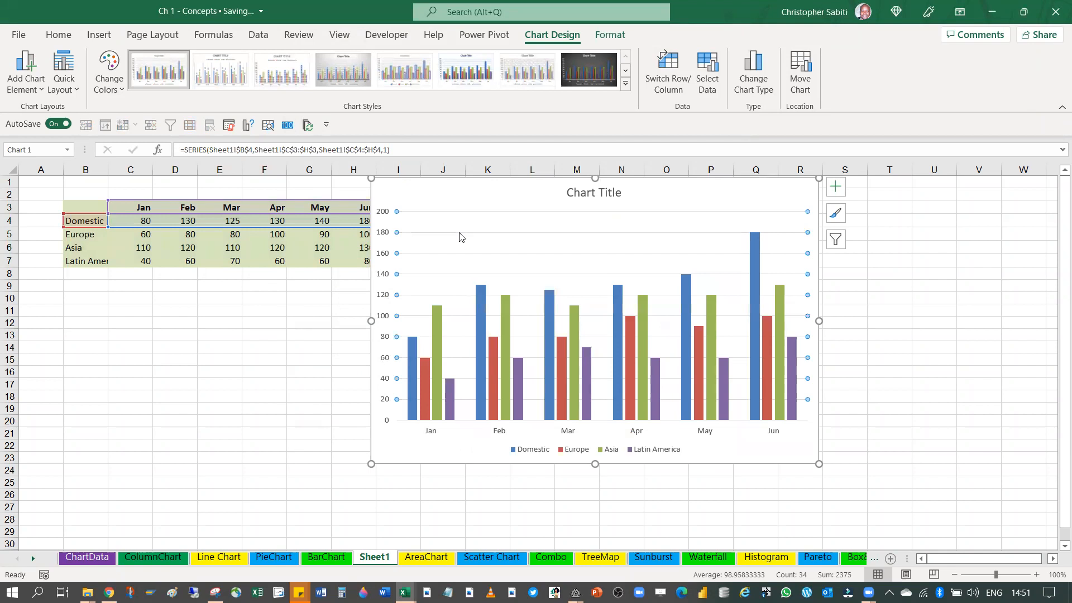
pyautogui.click(415, 352)
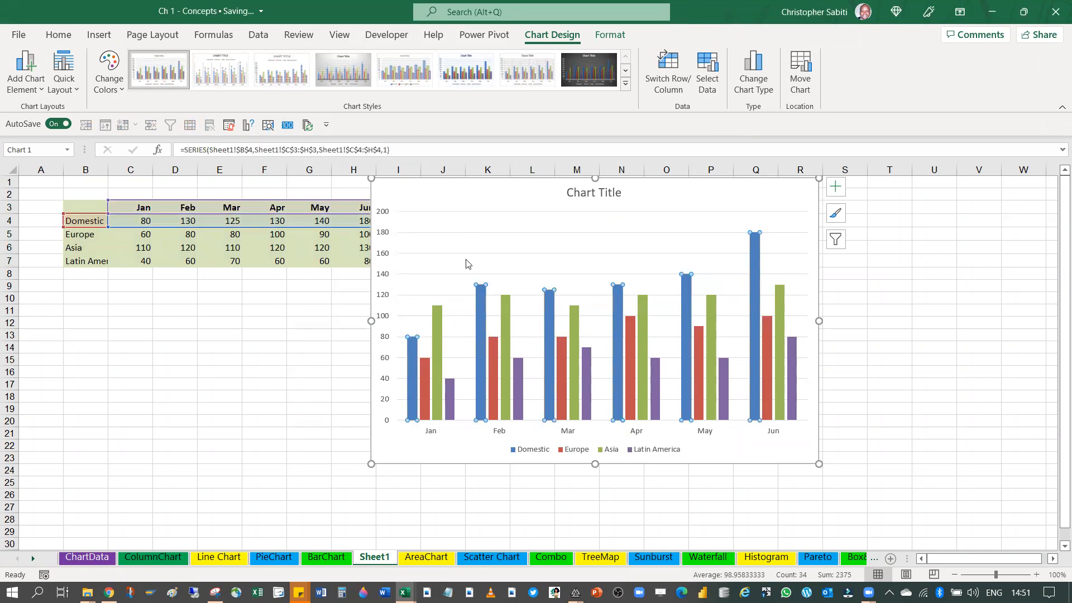
pyautogui.moveTo(480, 180); pyautogui.dragTo(570, 178)
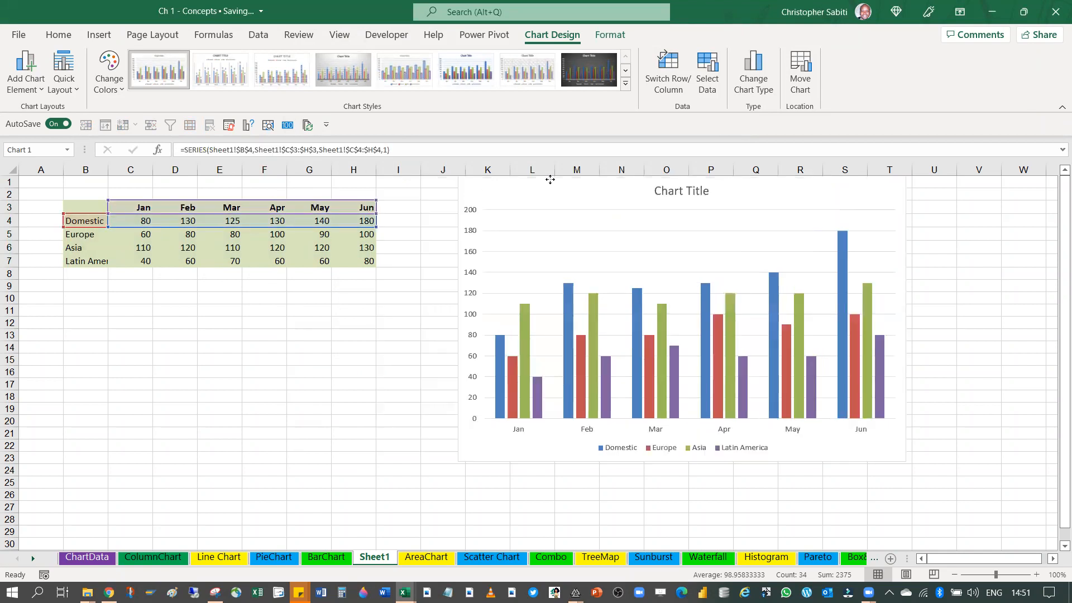
# Select the Domestic, Europe, Asia and Latin America series in turn to match each with its table row
pyautogui.click(505, 353)
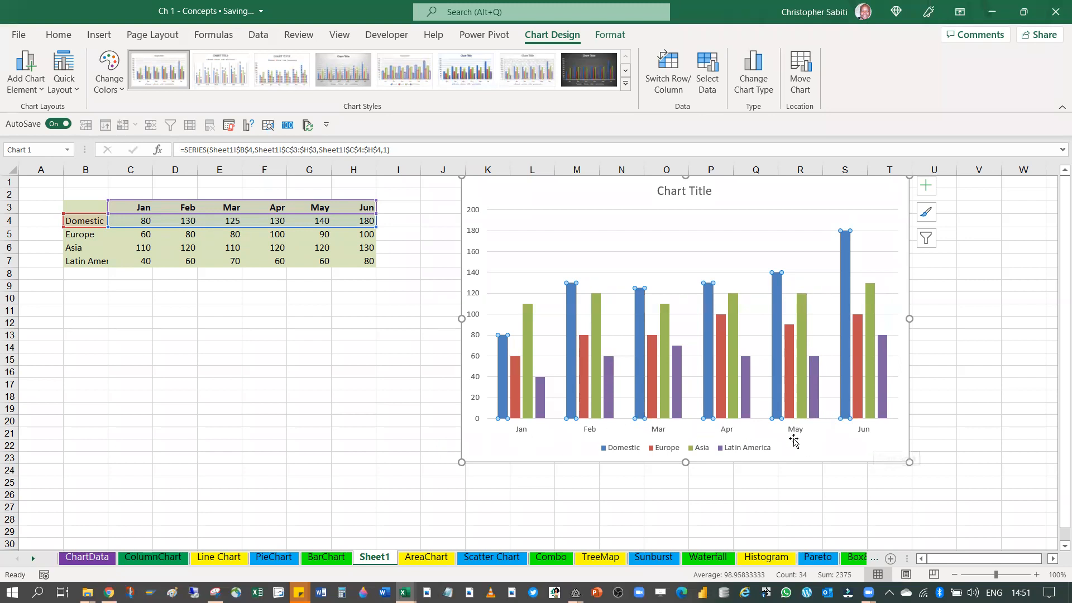
pyautogui.click(512, 371)
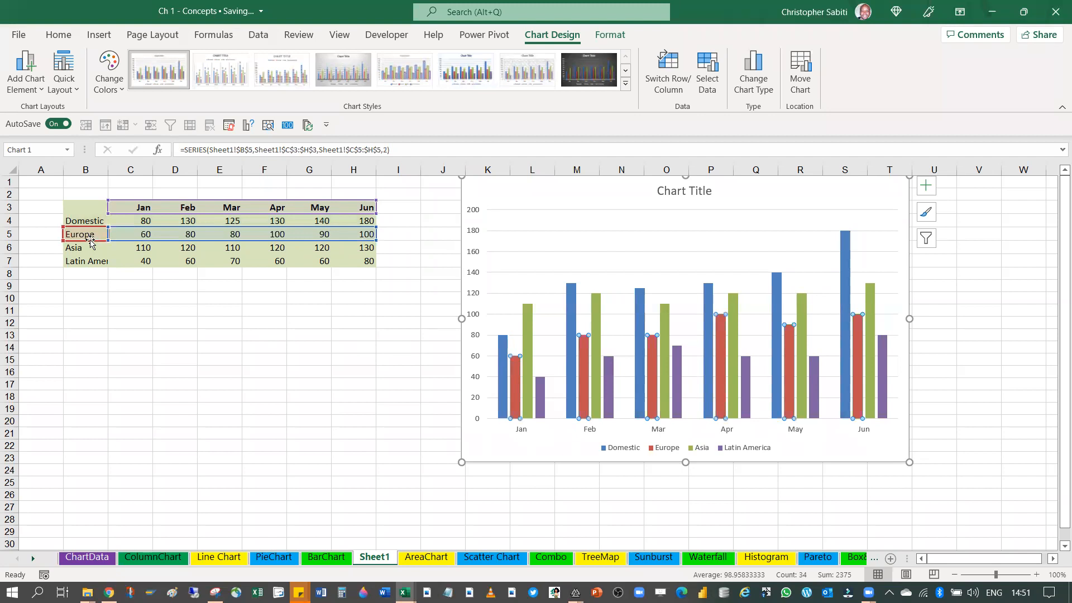
pyautogui.click(529, 385)
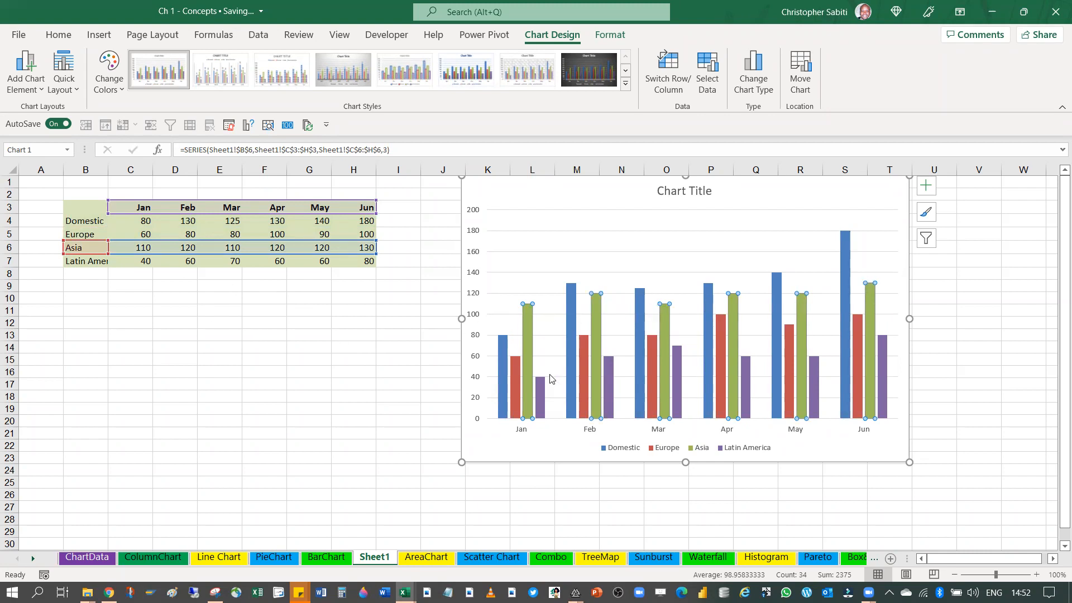
pyautogui.click(538, 391)
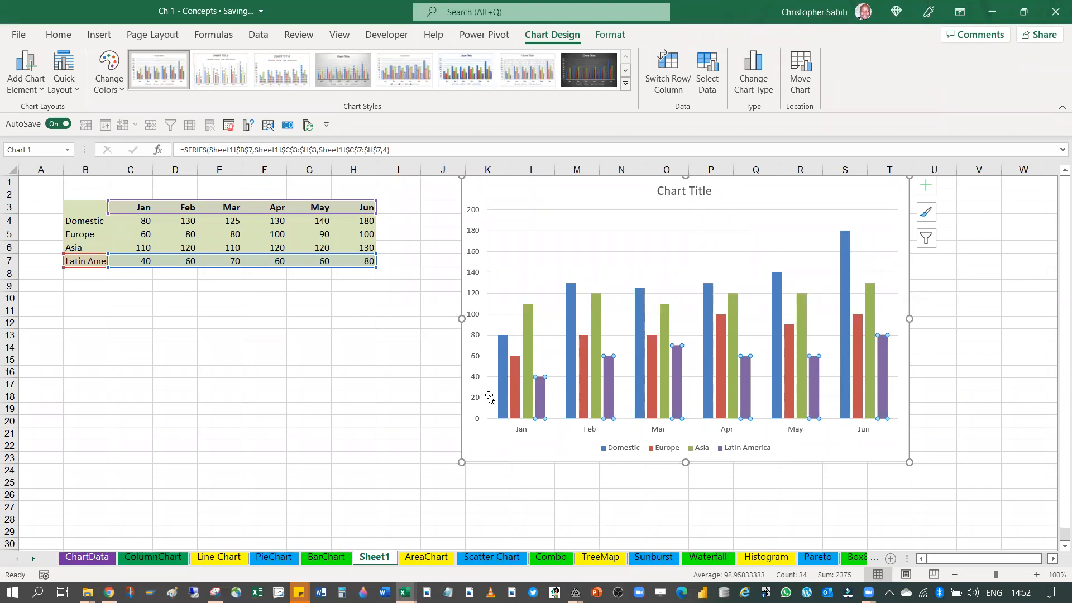
pyautogui.click(531, 345)
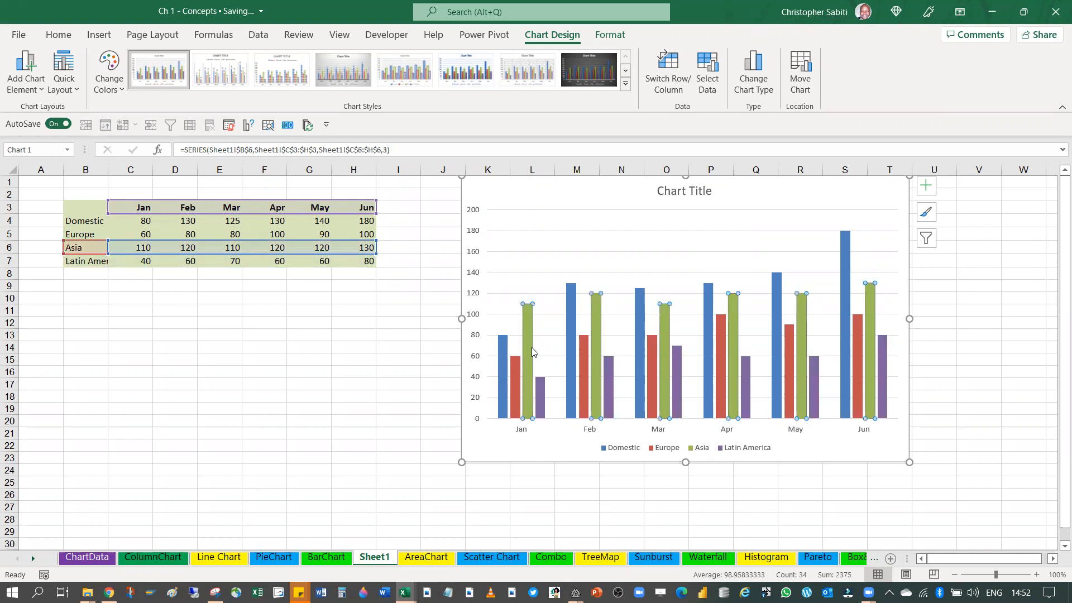
# Compare the February cells in the table with the February columns of the Domestic and Asia series
pyautogui.click(568, 305)
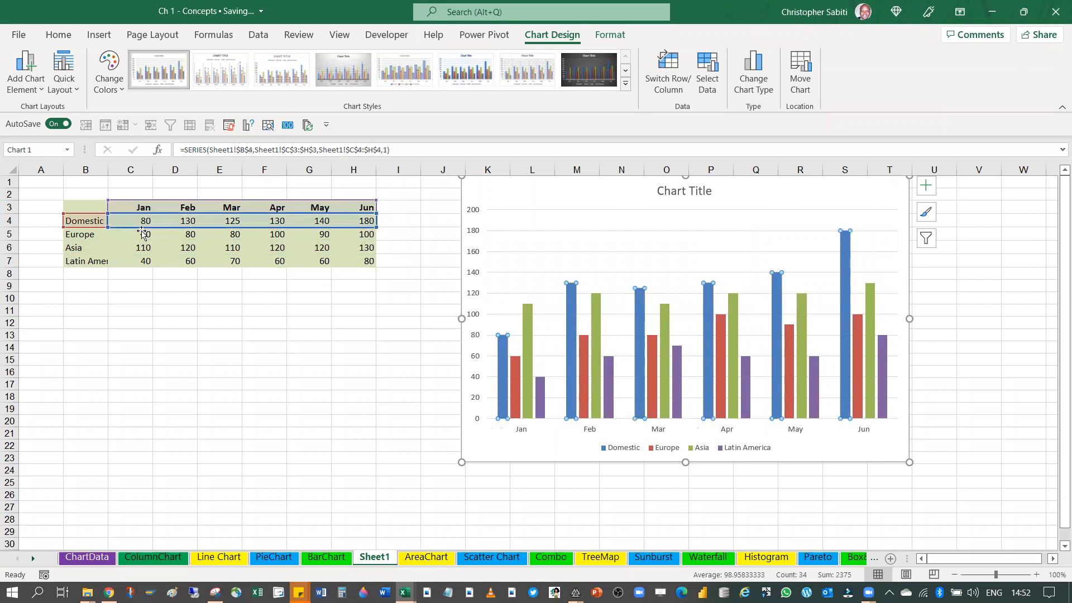
pyautogui.moveTo(194, 228); pyautogui.dragTo(186, 263)
pyautogui.click(184, 225)
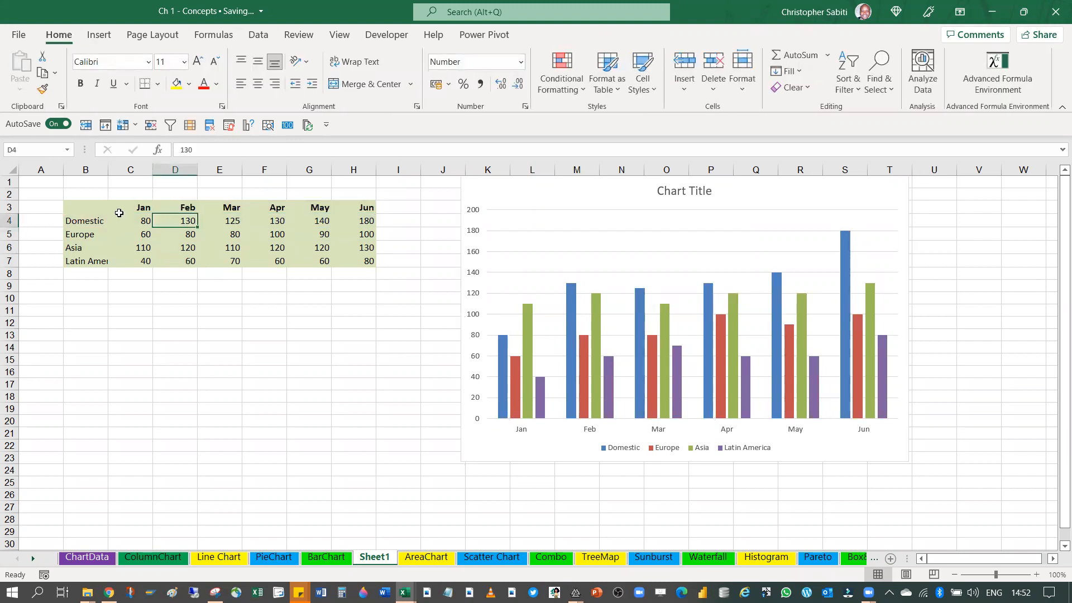
pyautogui.click(91, 221)
pyautogui.click(189, 247)
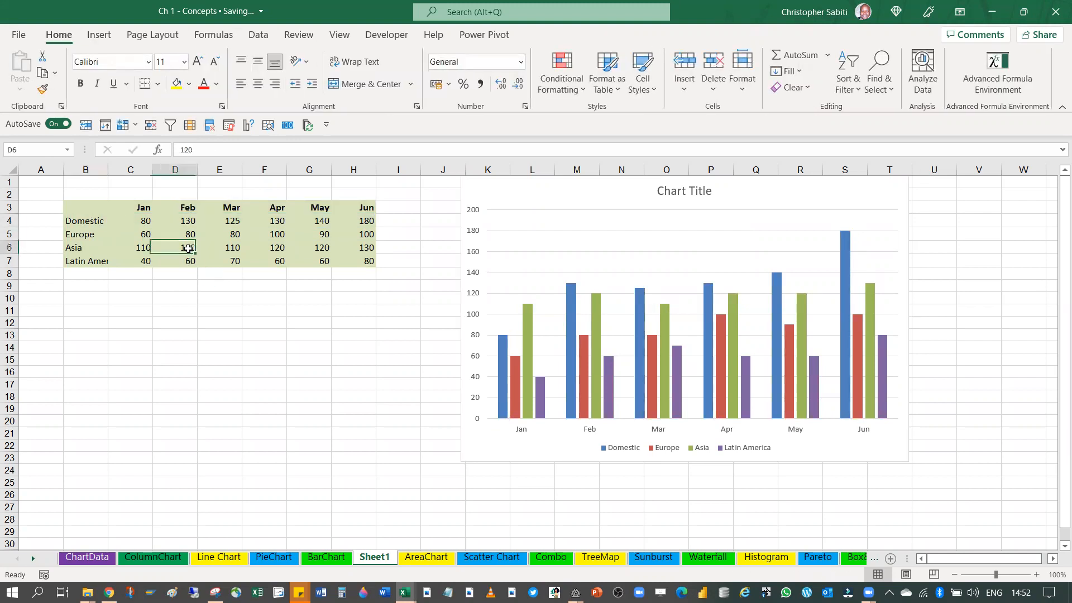
pyautogui.click(569, 334)
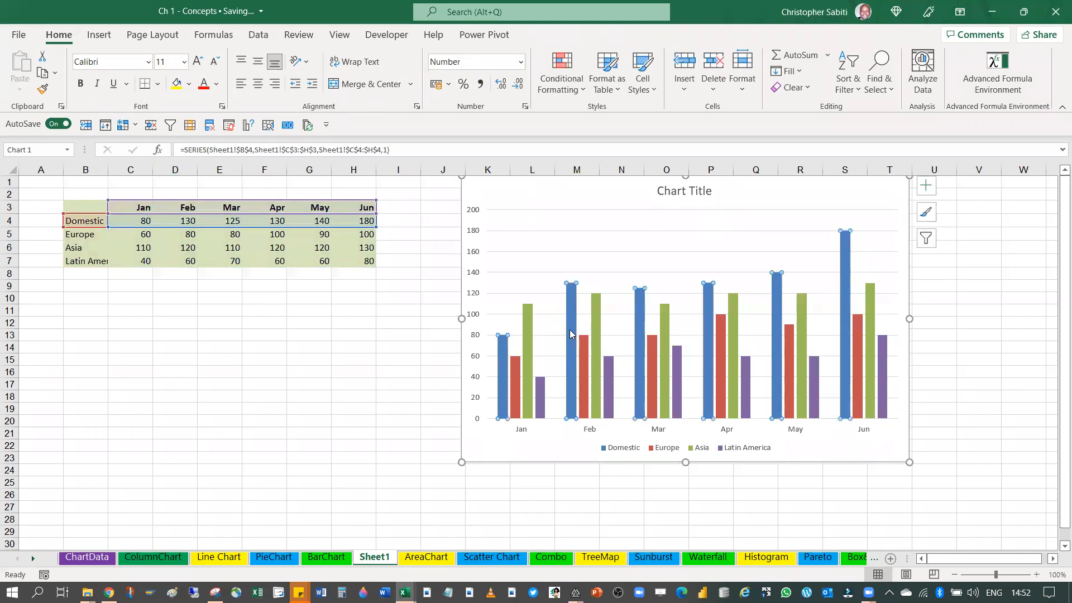
pyautogui.click(569, 334)
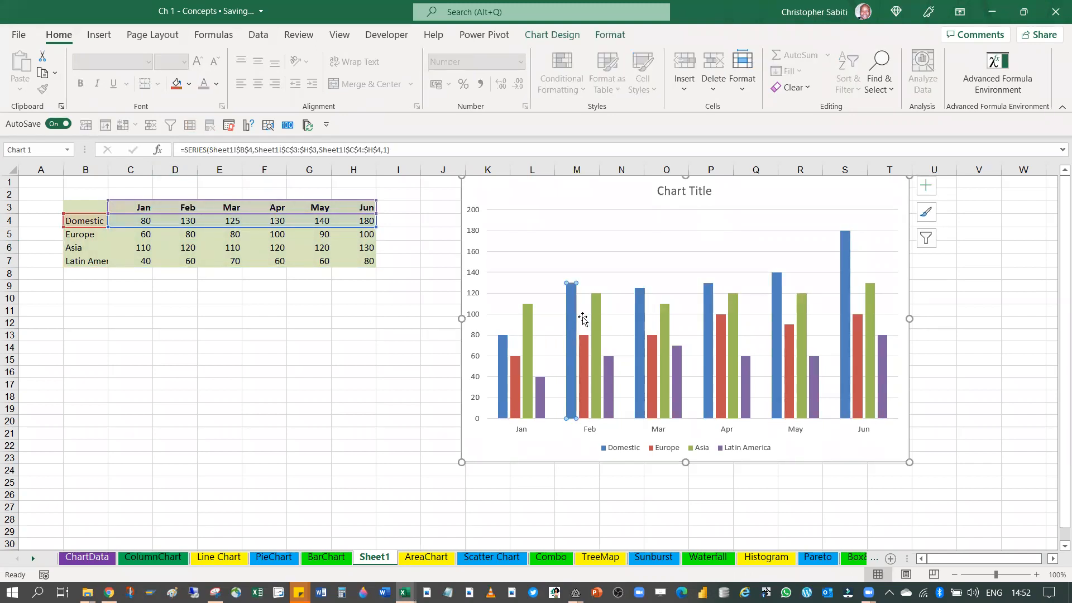
pyautogui.click(595, 317)
pyautogui.click(568, 307)
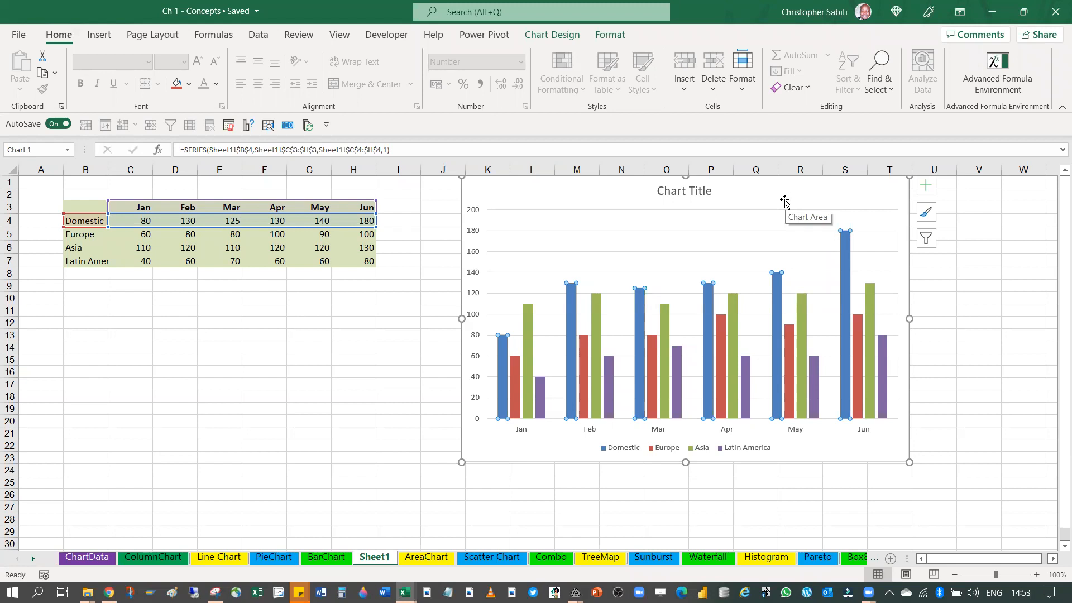
pyautogui.click(279, 334)
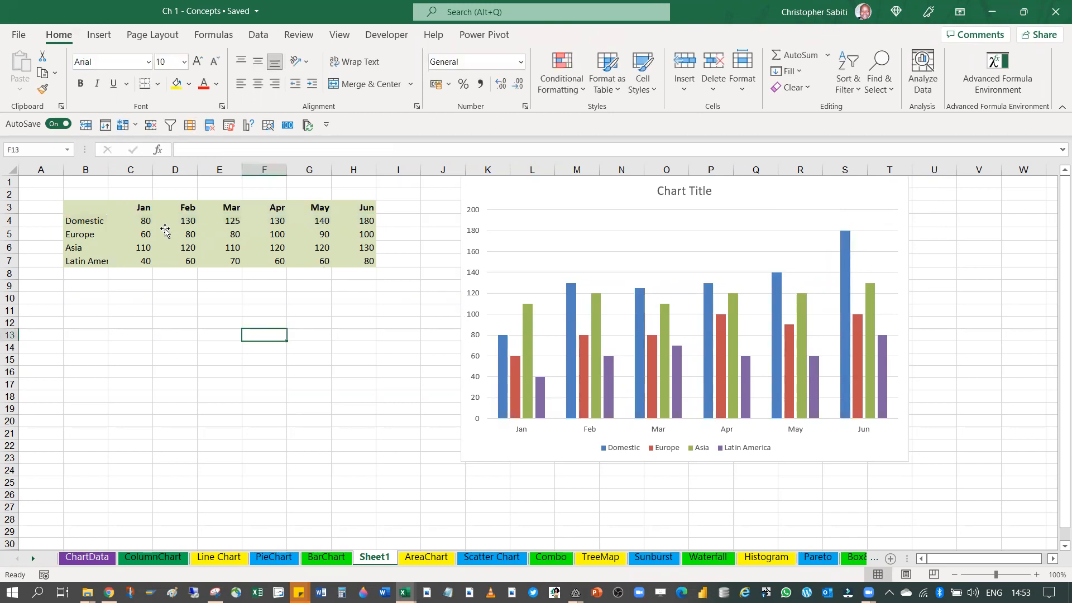
# Review the table range B3:H7 and the Domestic values from February to June against the chart's month axis and Domestic series
pyautogui.moveTo(90, 207); pyautogui.dragTo(368, 260)
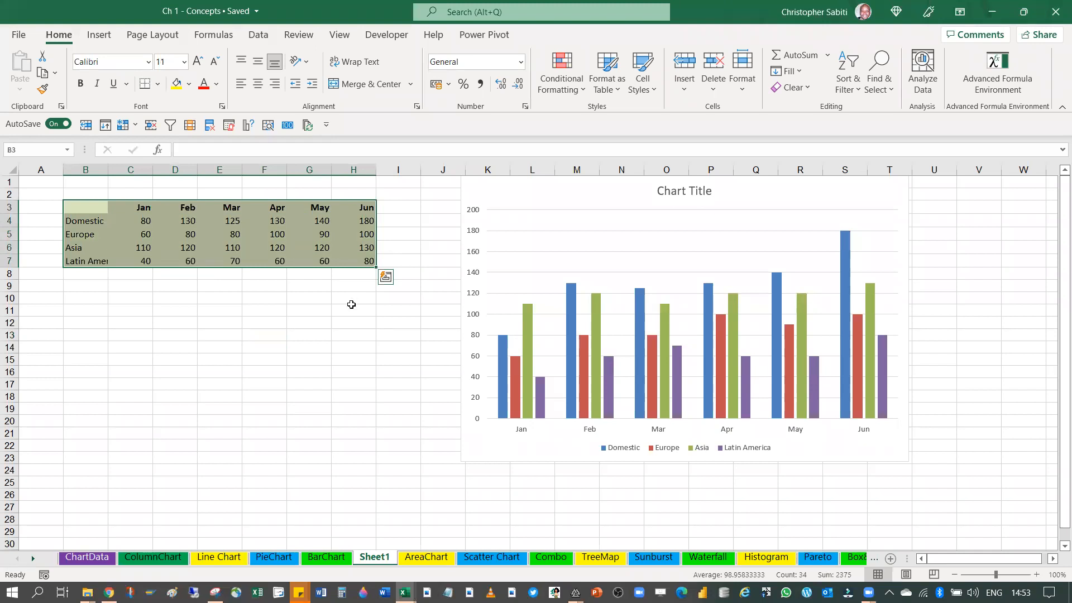
pyautogui.click(190, 220)
pyautogui.click(236, 222)
pyautogui.click(269, 224)
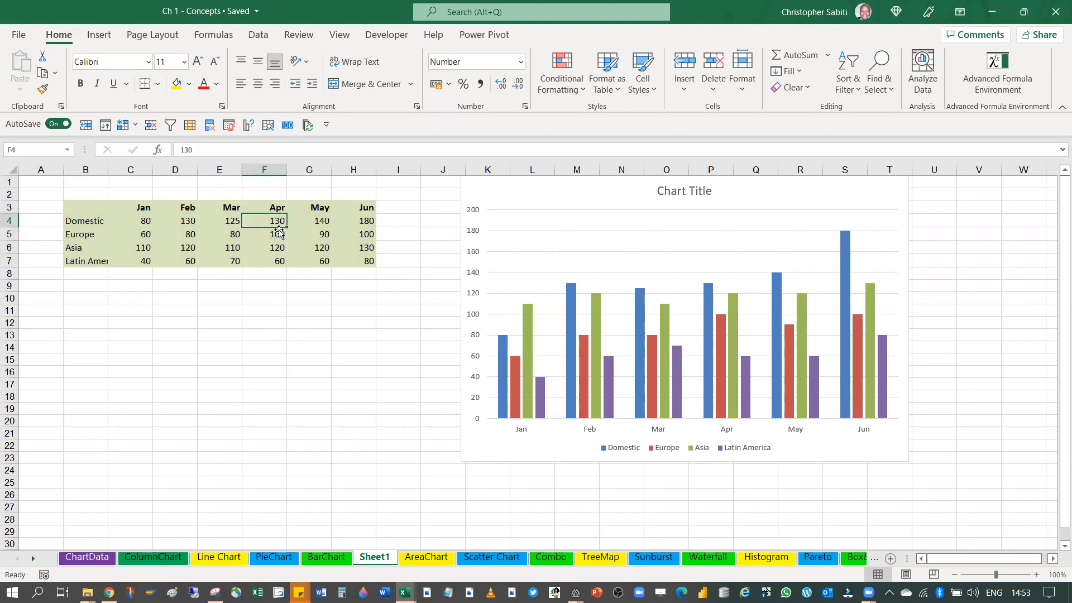
pyautogui.click(306, 222)
pyautogui.click(351, 221)
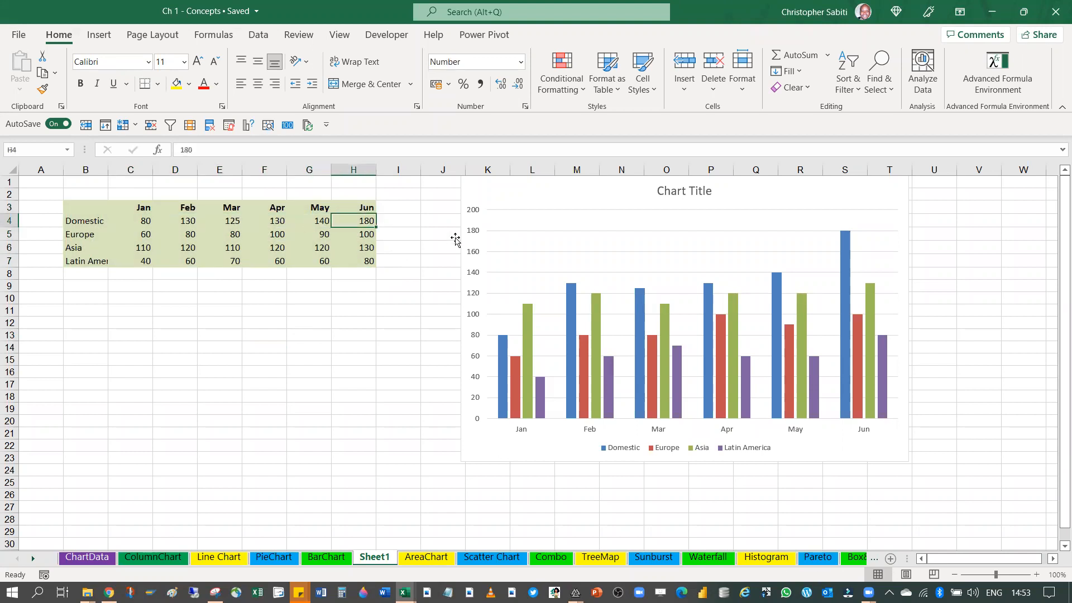
pyautogui.click(503, 205)
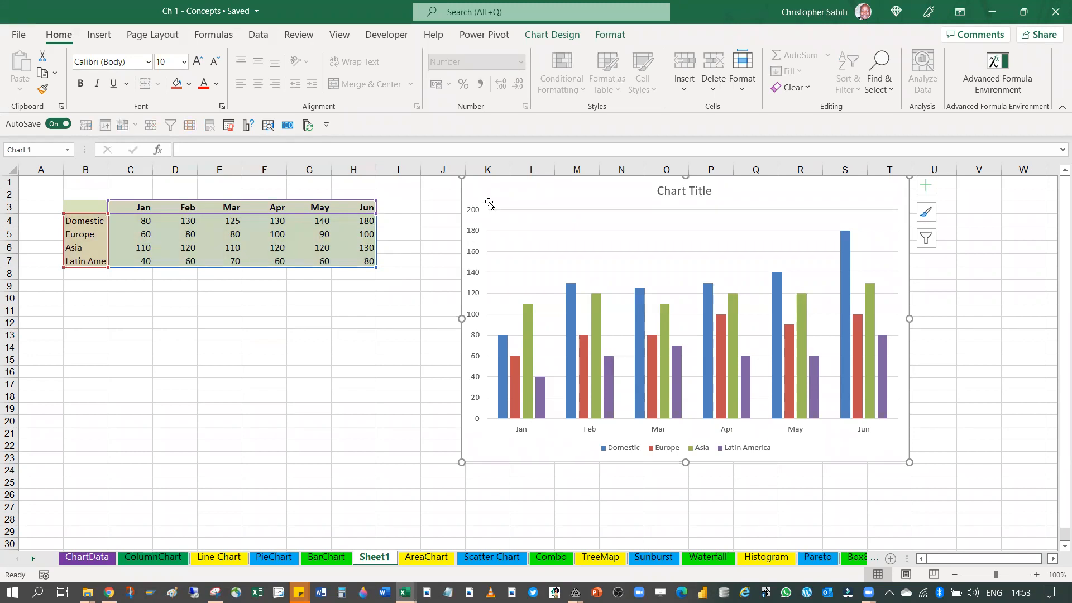
pyautogui.click(865, 433)
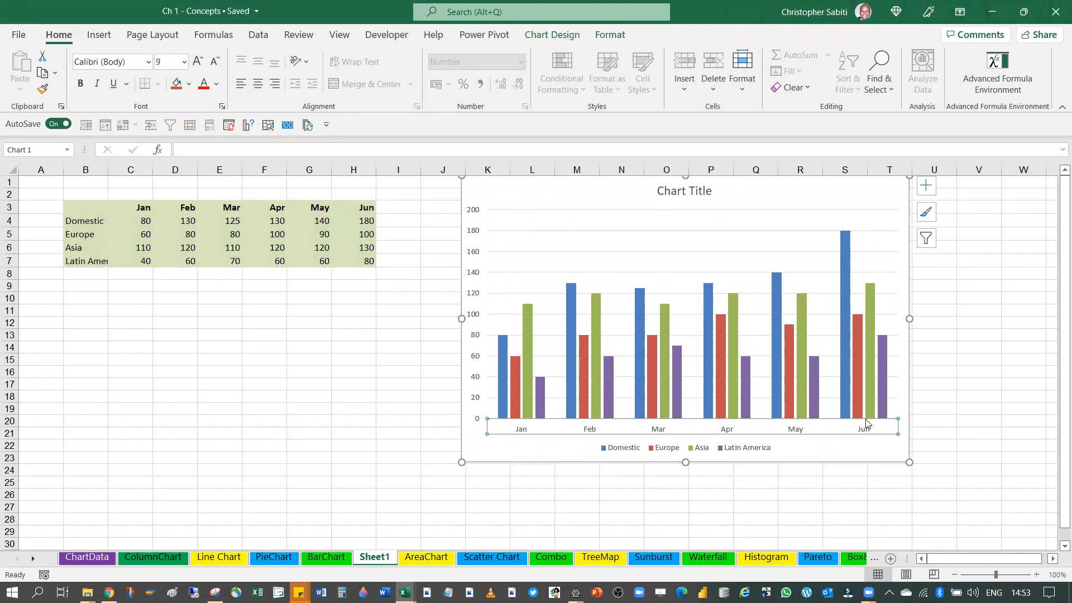
pyautogui.click(846, 252)
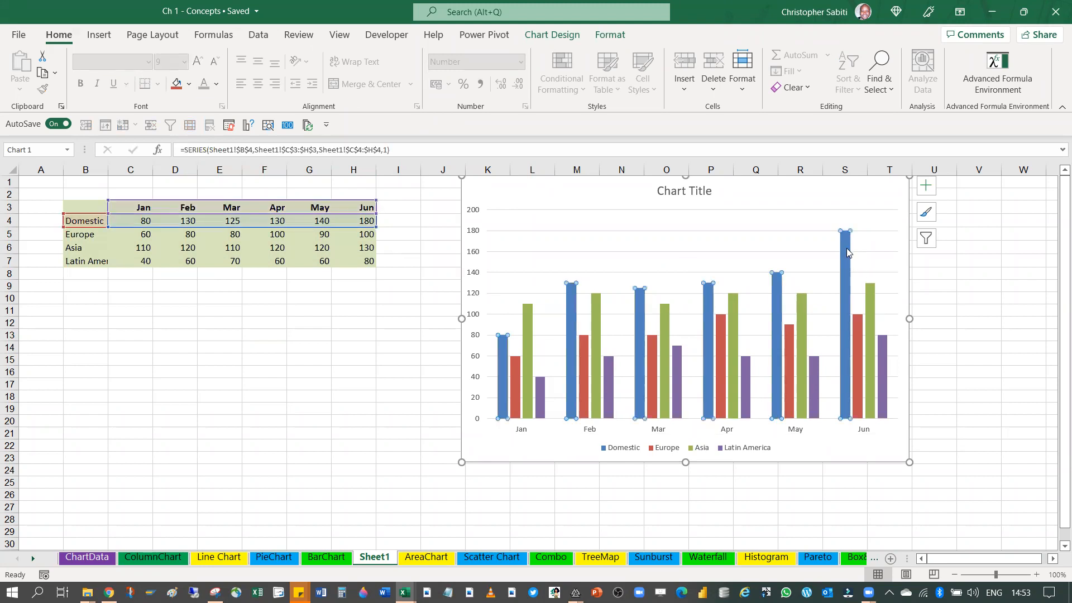
pyautogui.click(446, 287)
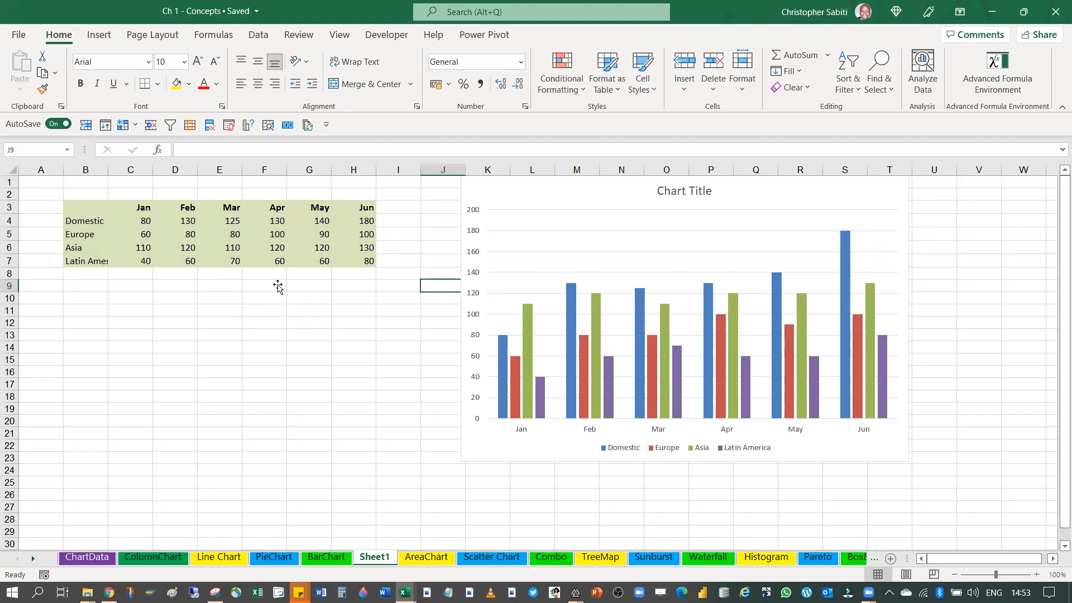
# Check each region's June value in H4:H7, and compare the Domestic one with its column in the chart
pyautogui.moveTo(364, 220); pyautogui.dragTo(389, 252)
pyautogui.click(386, 249)
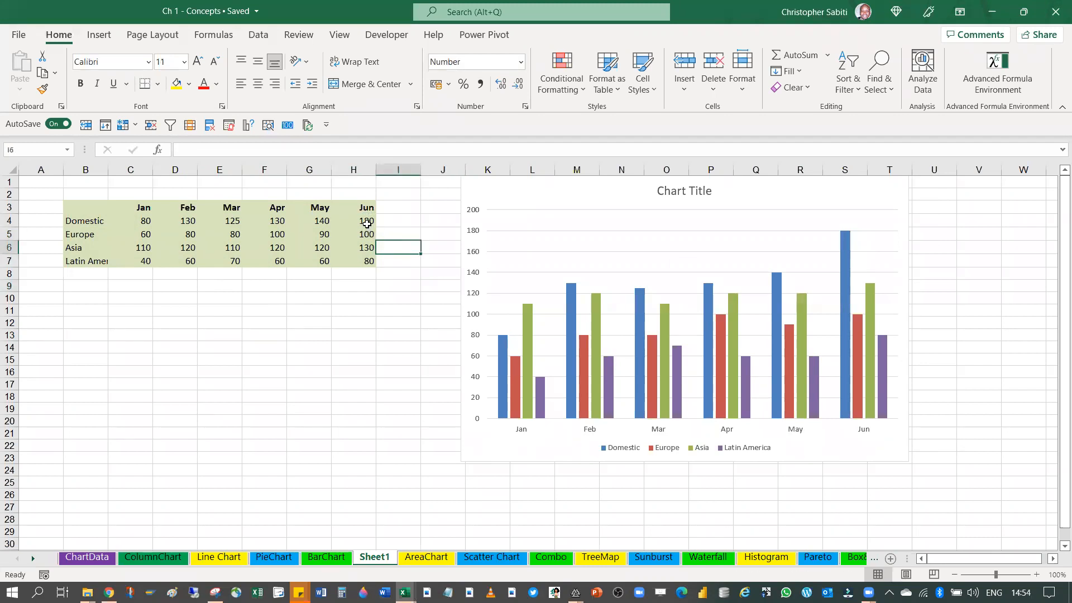
pyautogui.click(366, 223)
pyautogui.click(362, 235)
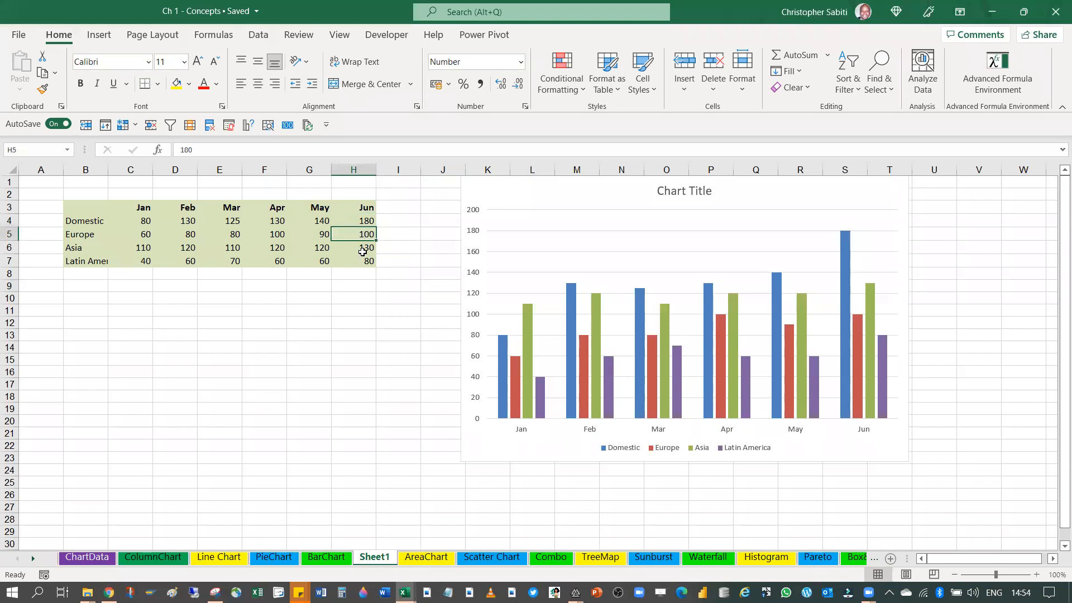
pyautogui.click(362, 250)
pyautogui.click(365, 261)
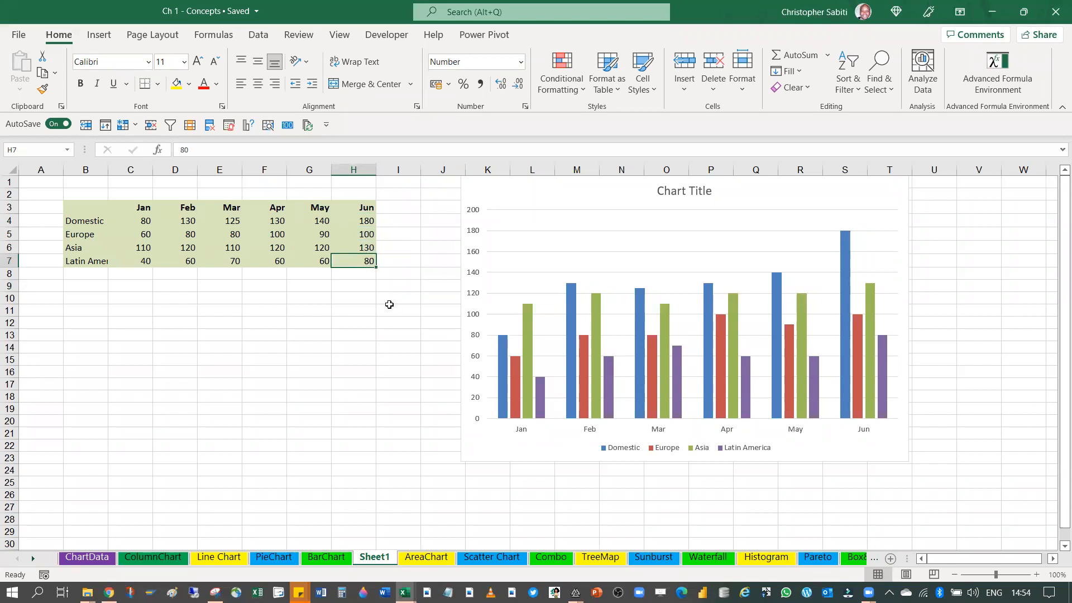
pyautogui.click(364, 219)
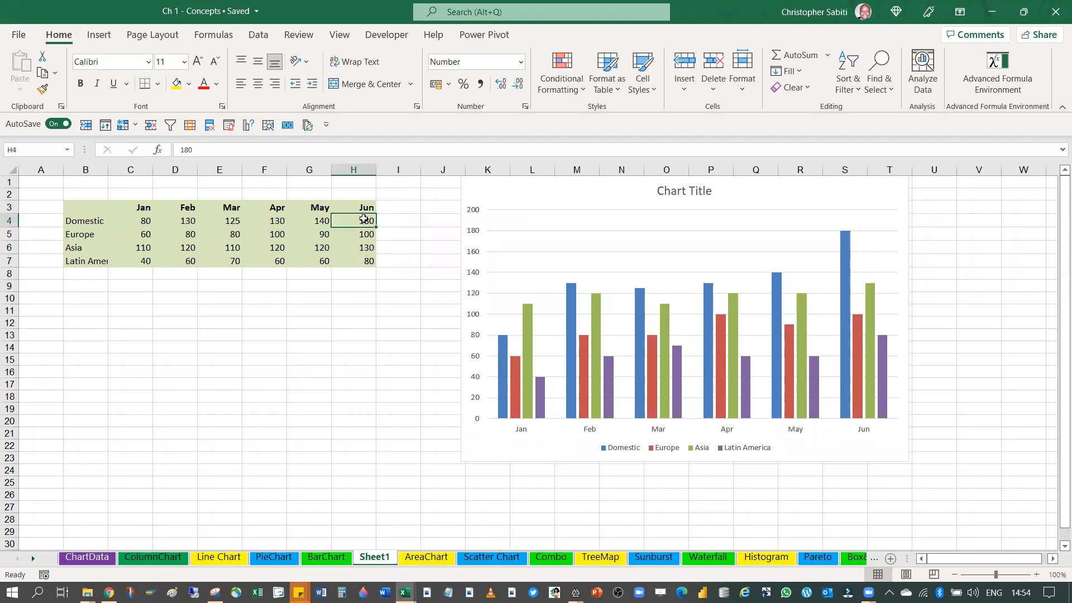
pyautogui.click(98, 223)
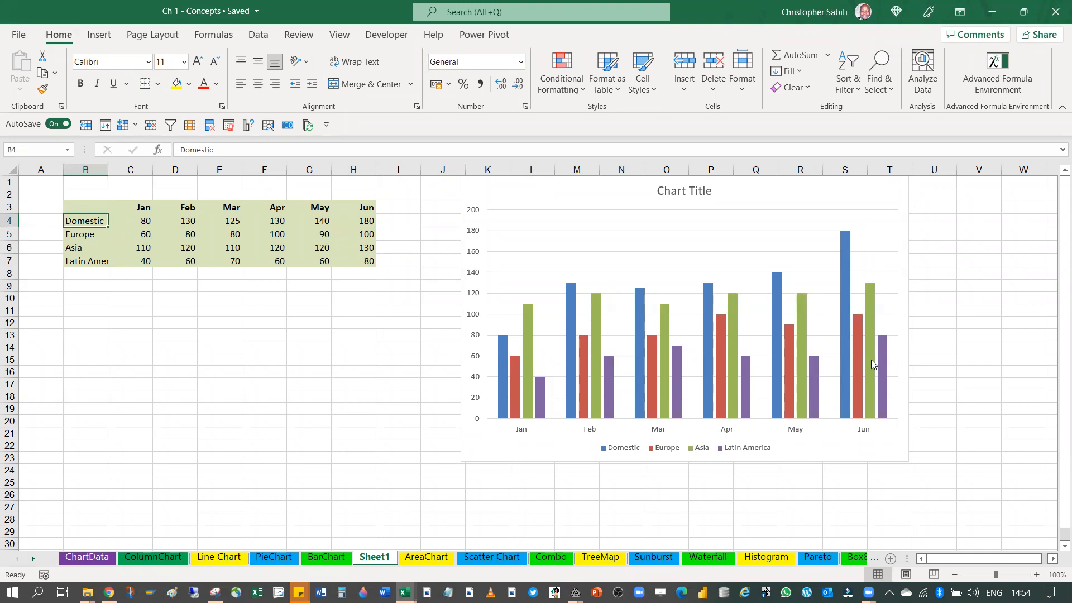
pyautogui.click(844, 291)
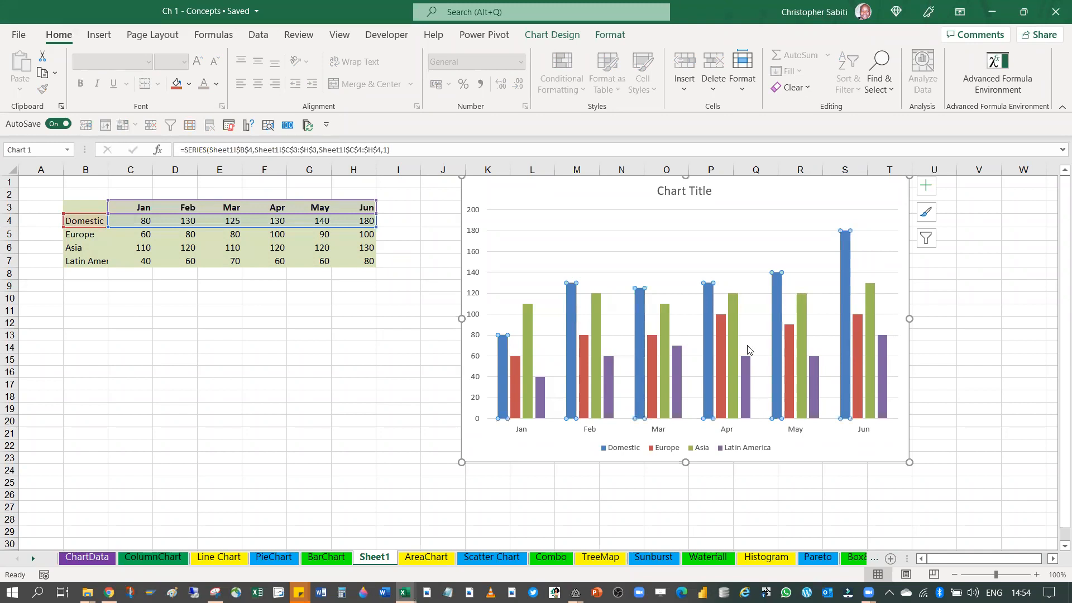
# Move the whole chart closer to the table so that it starts in column J
pyautogui.click(438, 221)
pyautogui.click(535, 194)
pyautogui.moveTo(534, 194); pyautogui.dragTo(503, 197)
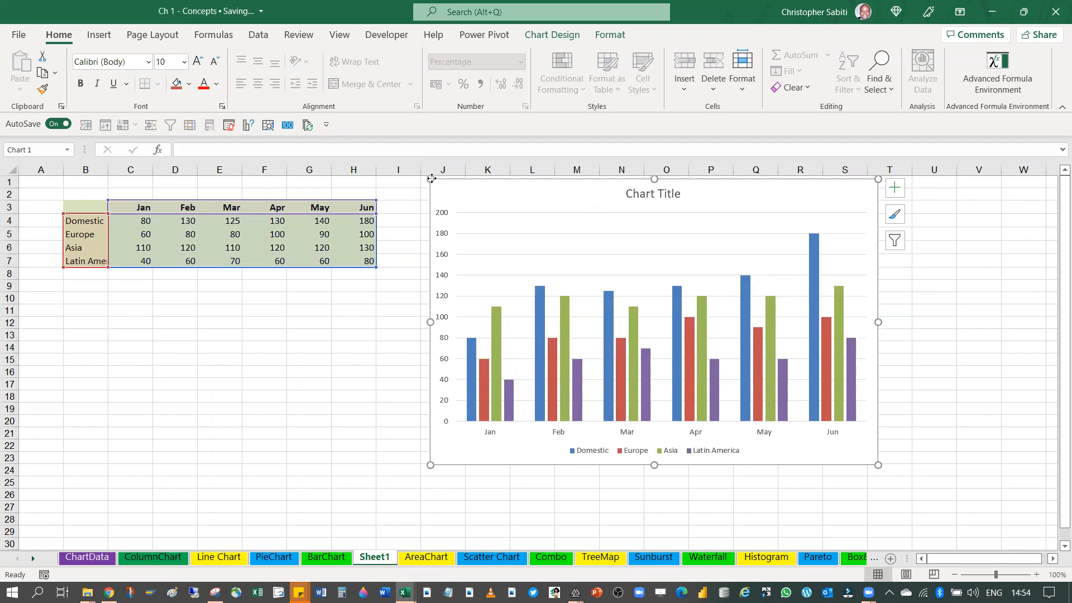
# Resize the whole chart so that it covers roughly columns K to T and rows 3 to 23
pyautogui.moveTo(430, 180); pyautogui.dragTo(475, 222)
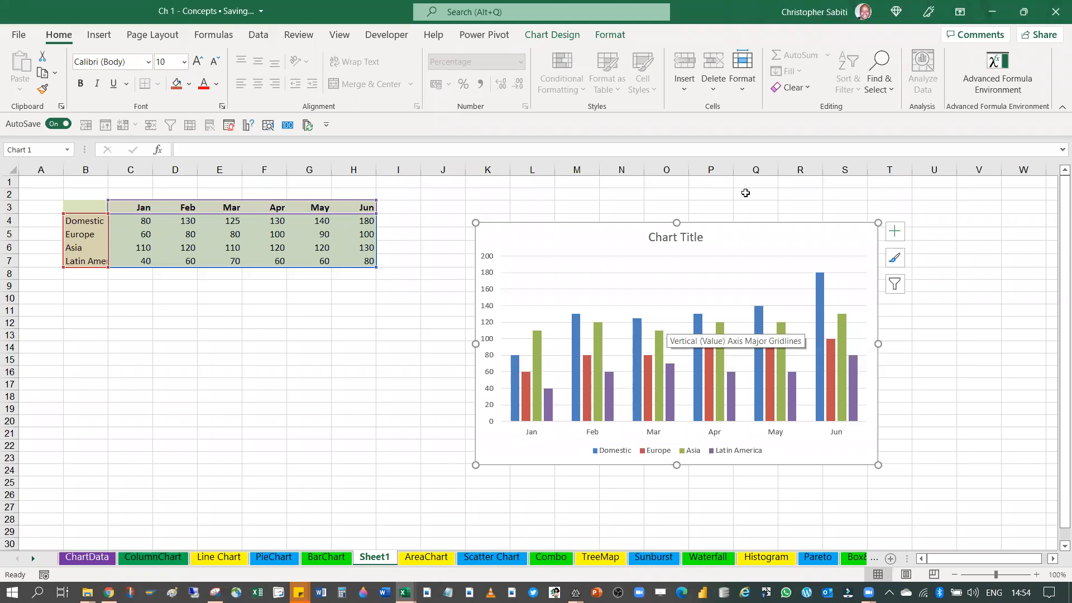
pyautogui.moveTo(899, 205); pyautogui.dragTo(900, 206)
# Compare the table range B3:H7 with the chart by examining its legend and the Asia and Domestic column series
pyautogui.moveTo(73, 211); pyautogui.dragTo(370, 261)
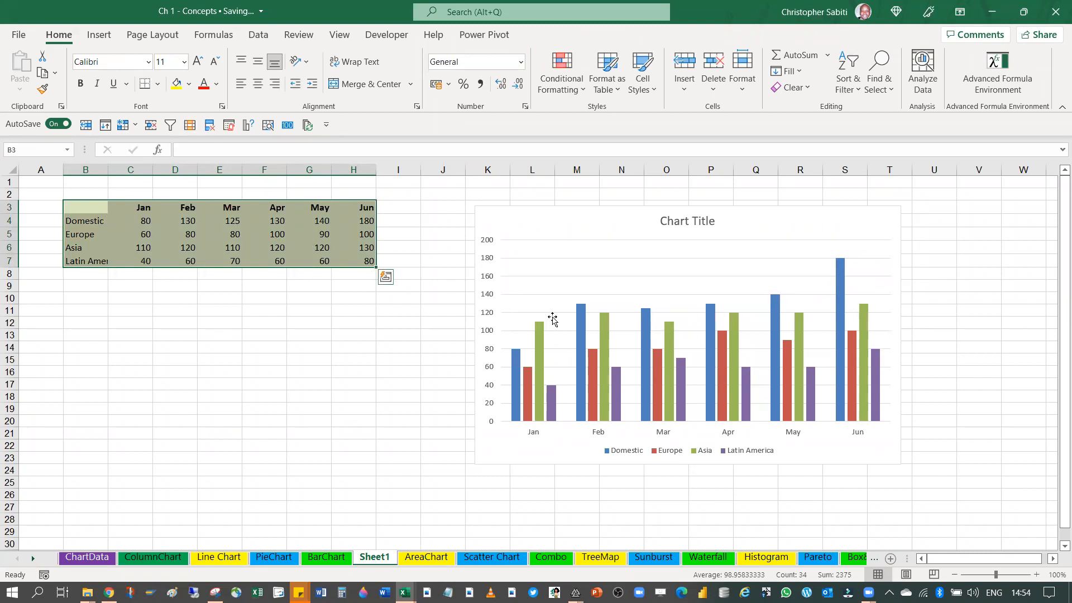
pyautogui.click(579, 229)
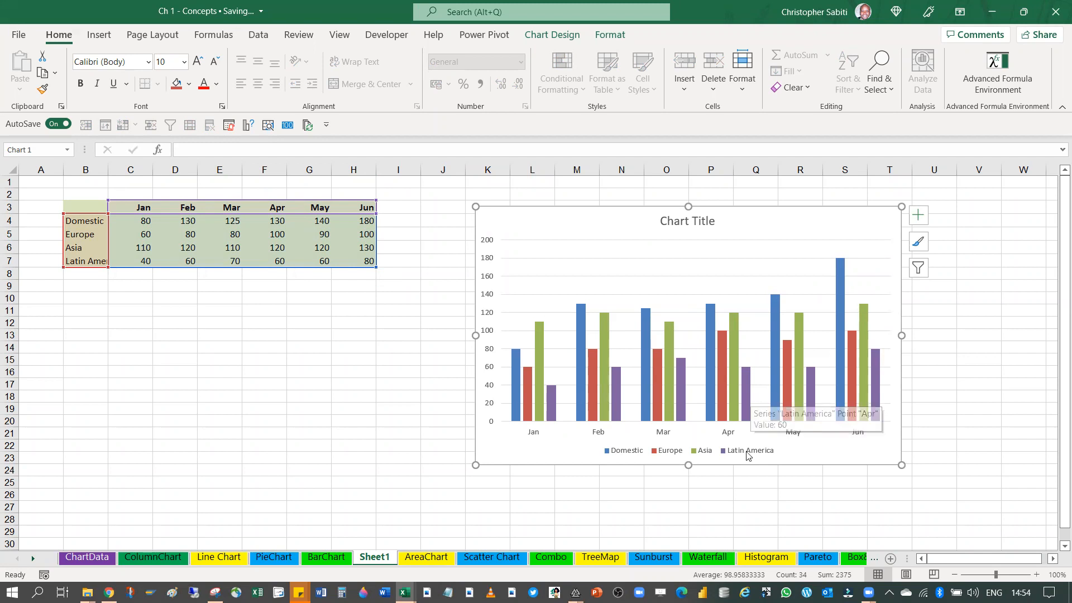
pyautogui.click(704, 453)
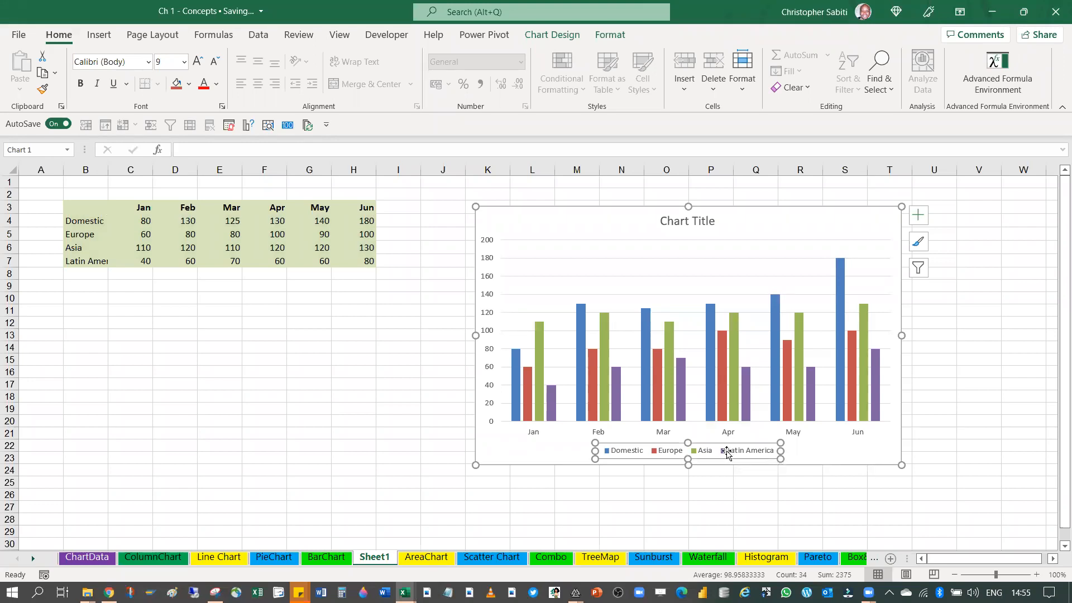
pyautogui.click(671, 336)
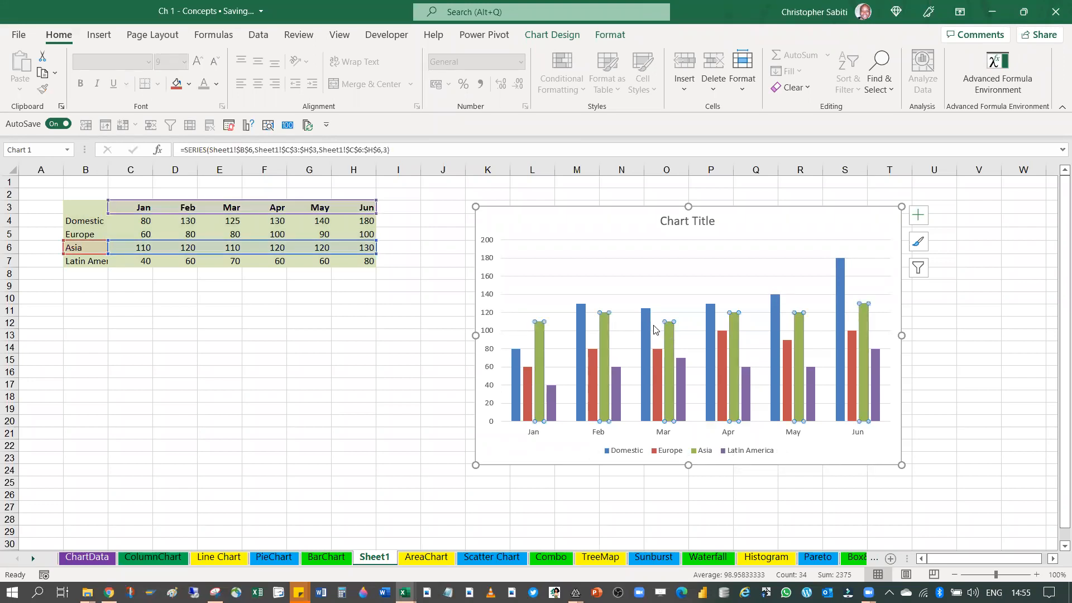
pyautogui.click(646, 335)
pyautogui.click(606, 335)
# Move the whole chart up so that it starts in column J at row 1, and inspect its plot area, gridlines and Domestic series
pyautogui.moveTo(770, 222); pyautogui.dragTo(729, 201)
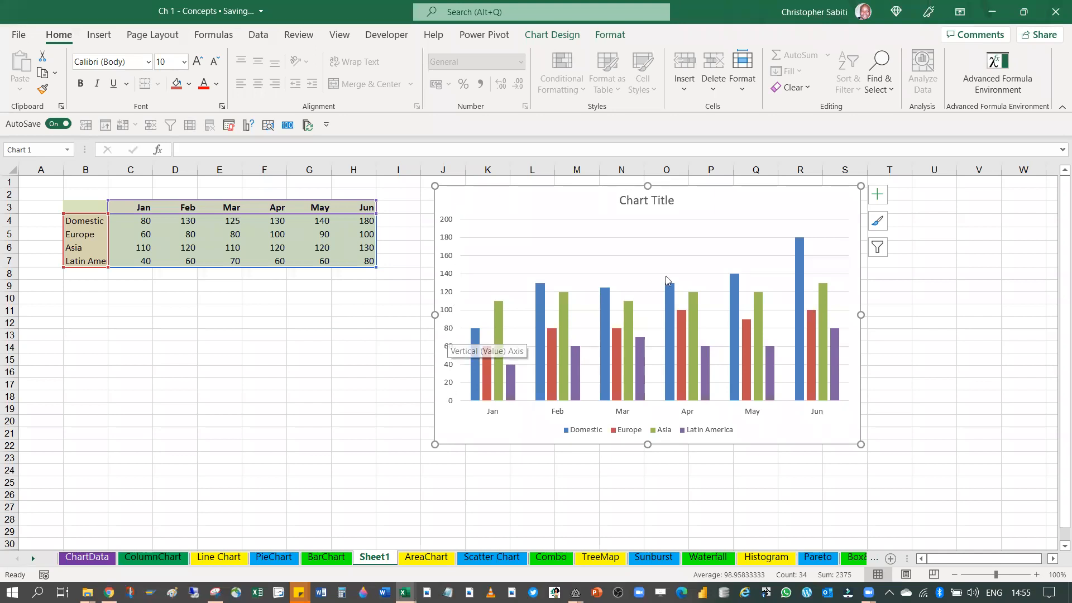
pyautogui.click(593, 223)
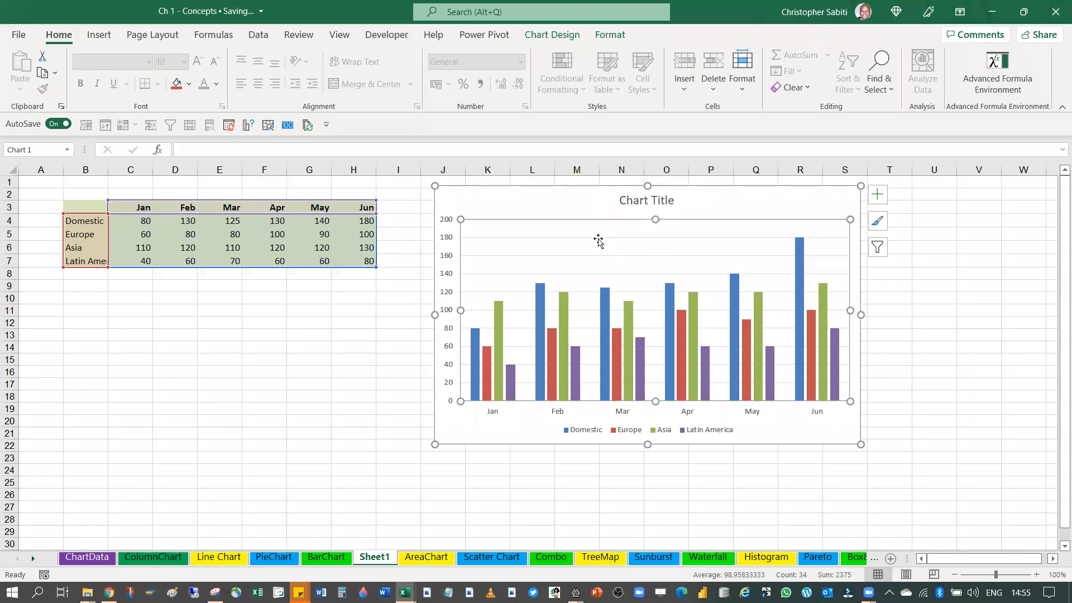
pyautogui.click(597, 239)
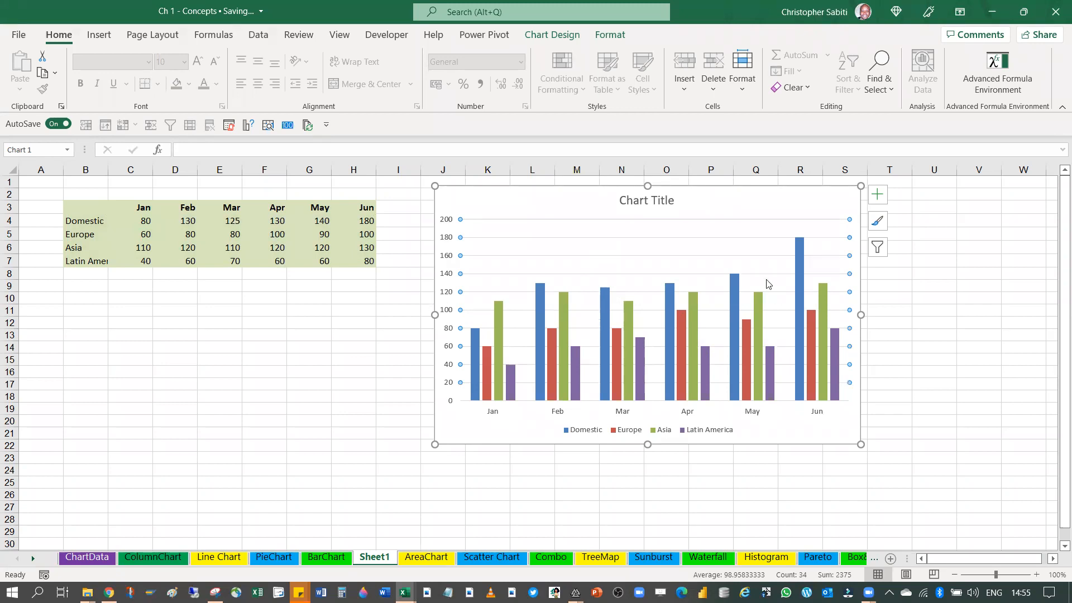
pyautogui.click(737, 283)
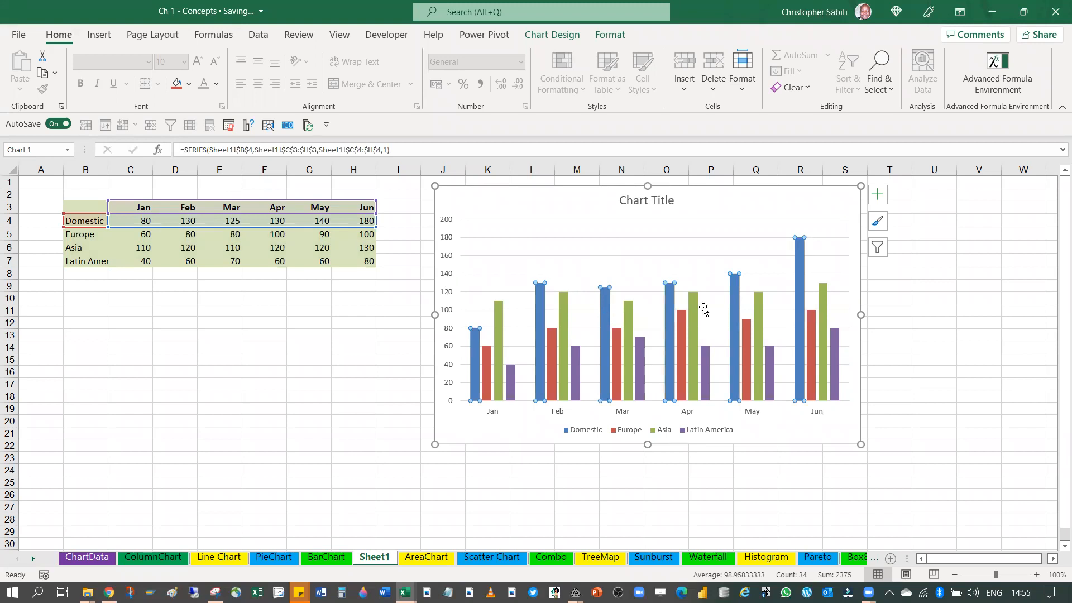
pyautogui.click(744, 278)
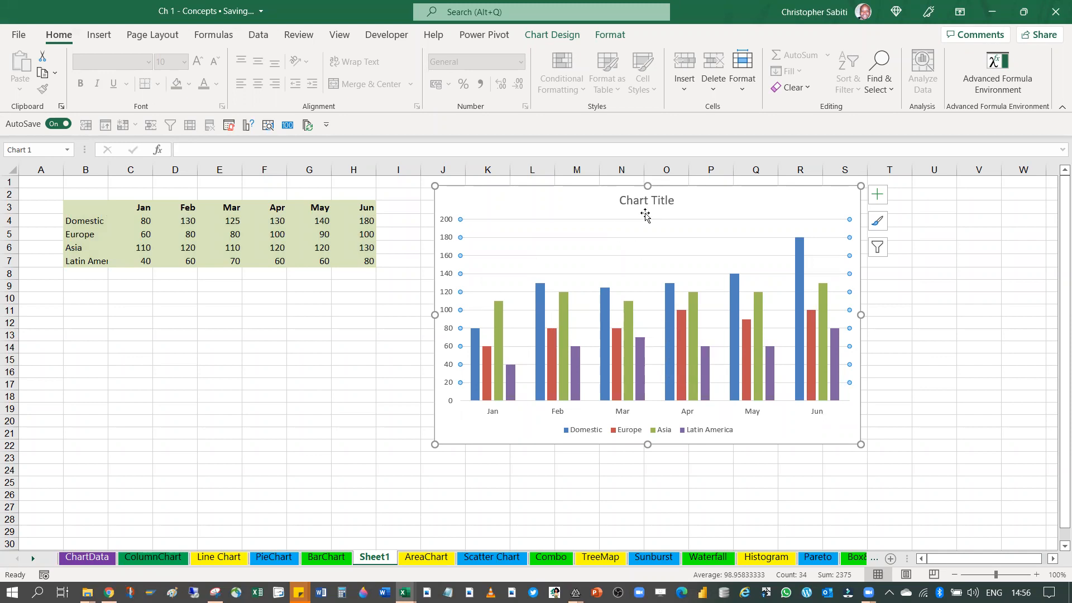
# Replace the chart's placeholder title with "Sales"
pyautogui.click(653, 202)
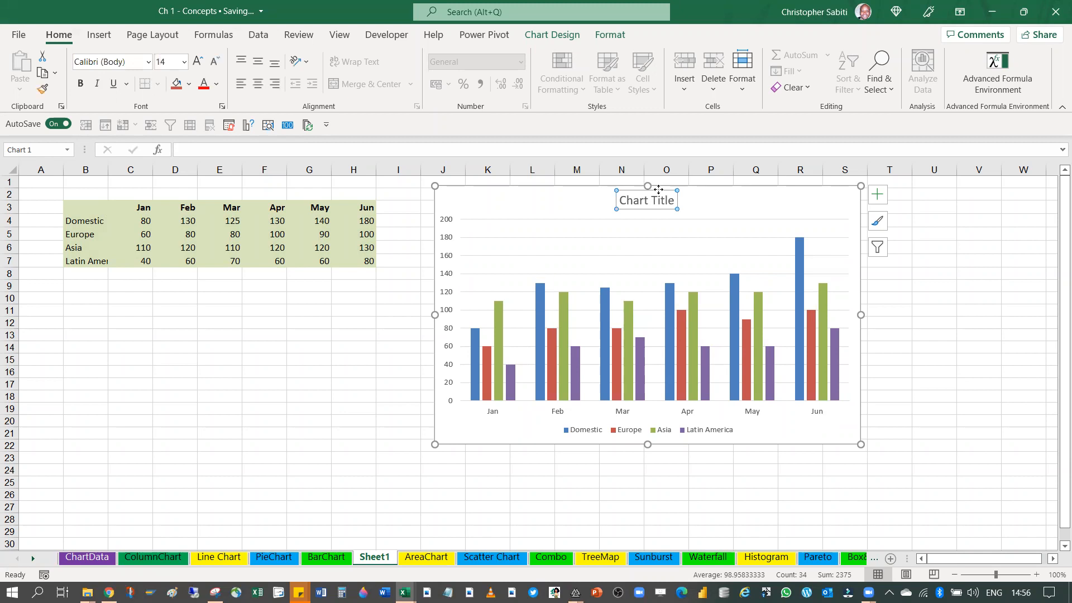
pyautogui.doubleClick(666, 200)
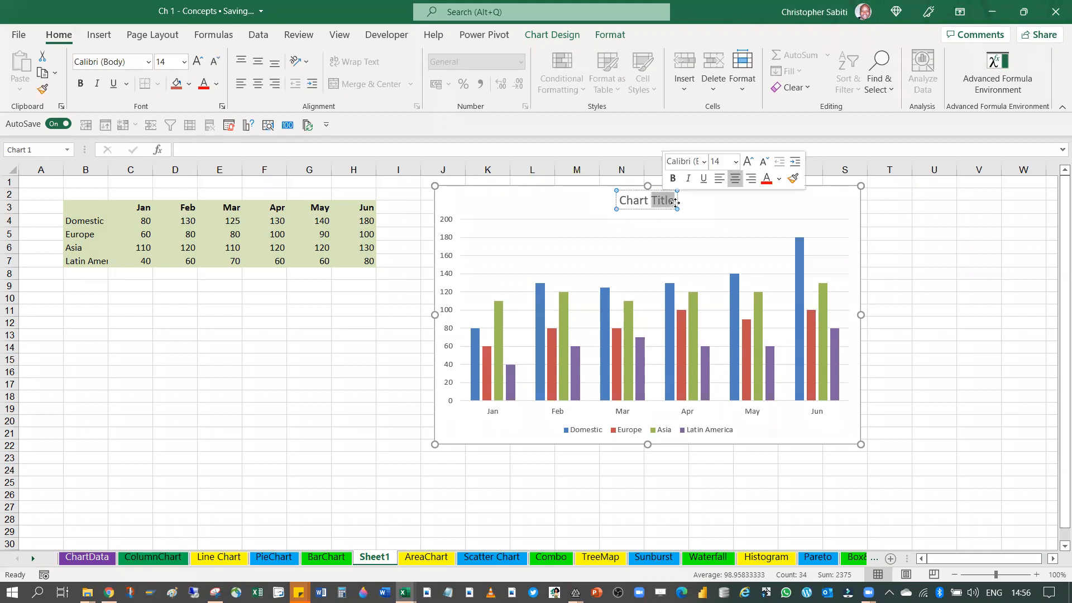
pyautogui.press('Delete')
pyautogui.press('BackSpace')
pyautogui.press('BackSpace')
pyautogui.press('BackSpace')
pyautogui.press('BackSpace')
pyautogui.press('BackSpace')
pyautogui.press('BackSpace')
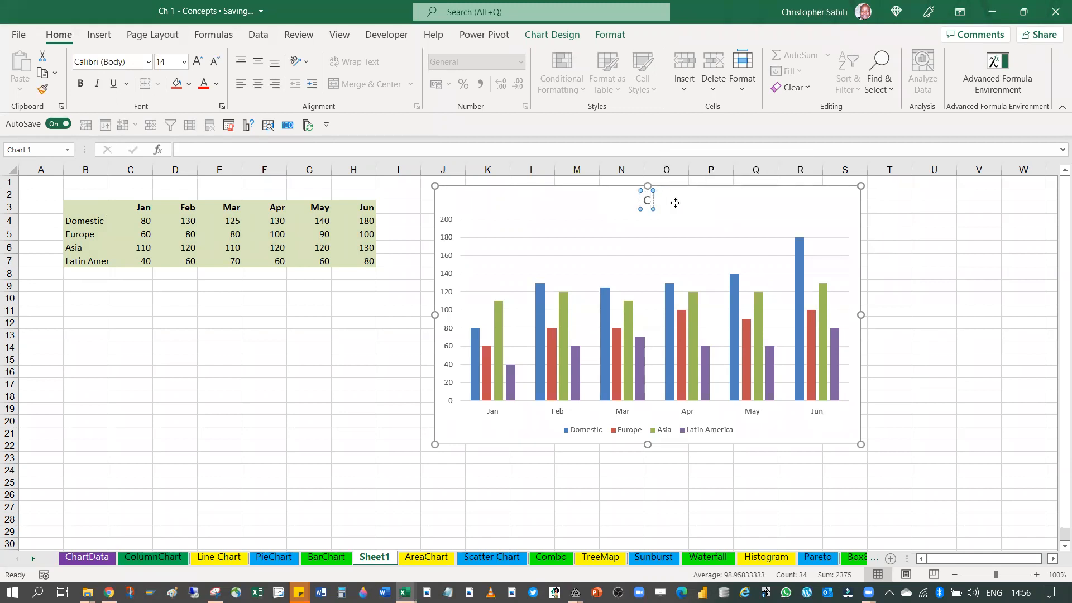
pyautogui.write('Sales')
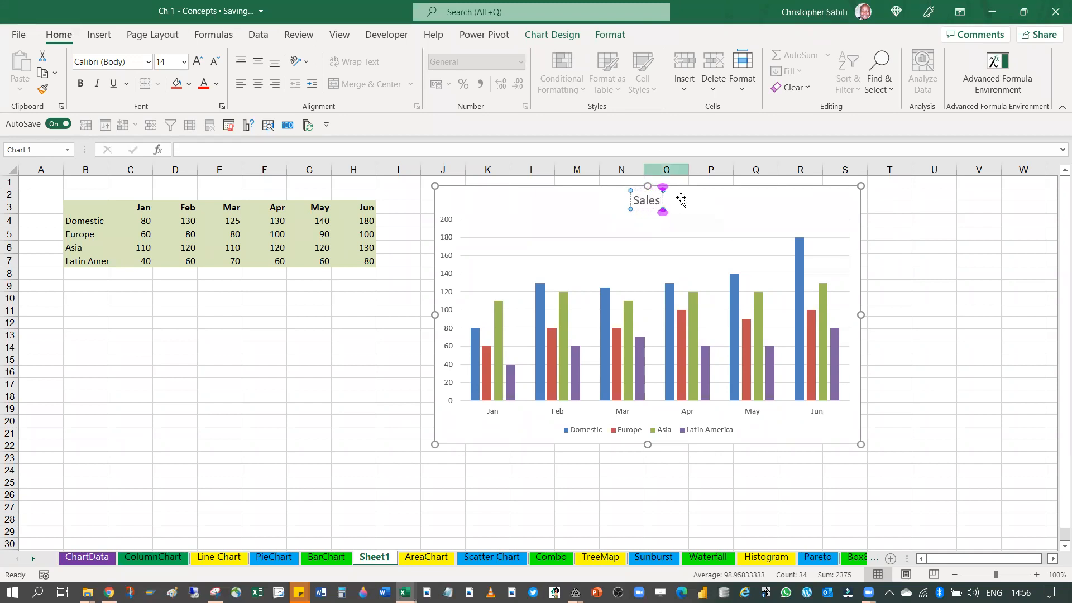
pyautogui.click(717, 218)
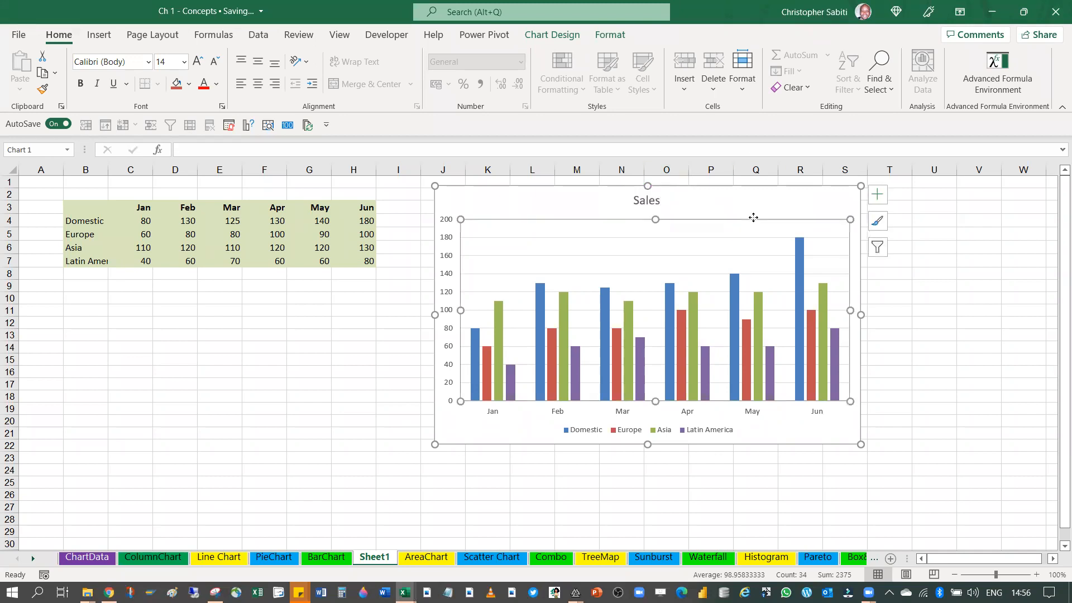
# Examine the chart title, the legend, and how the Asia series relates to its row in the table, including cell C6
pyautogui.click(646, 202)
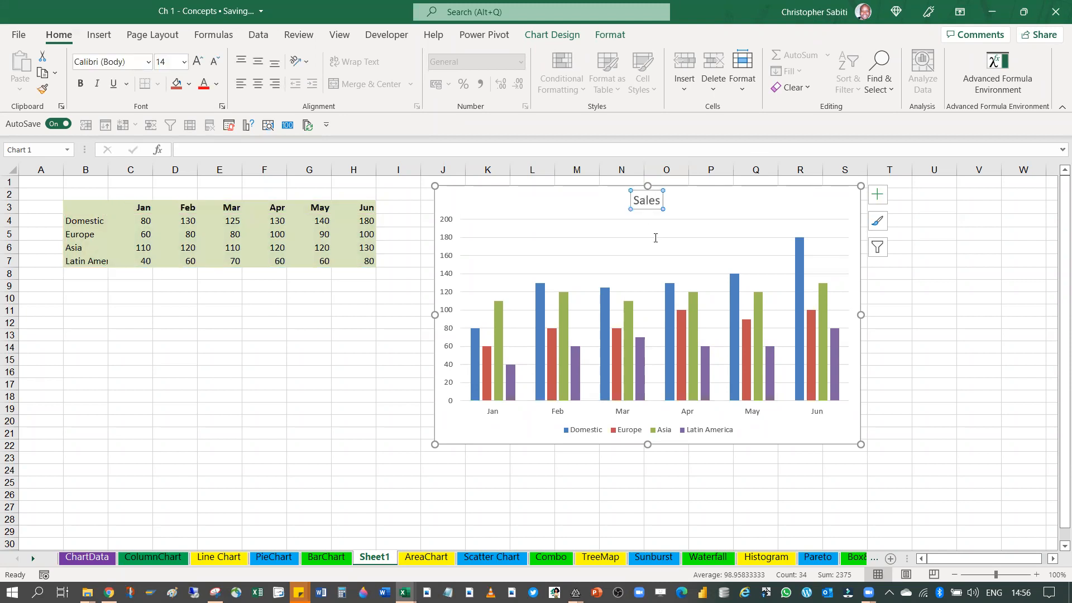
pyautogui.click(563, 331)
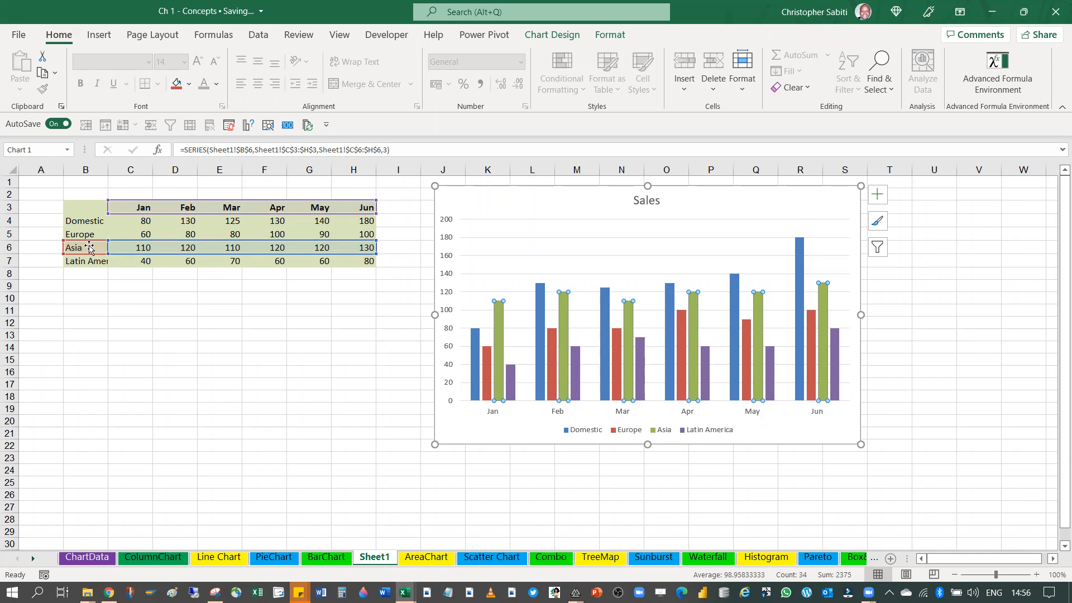
pyautogui.click(127, 252)
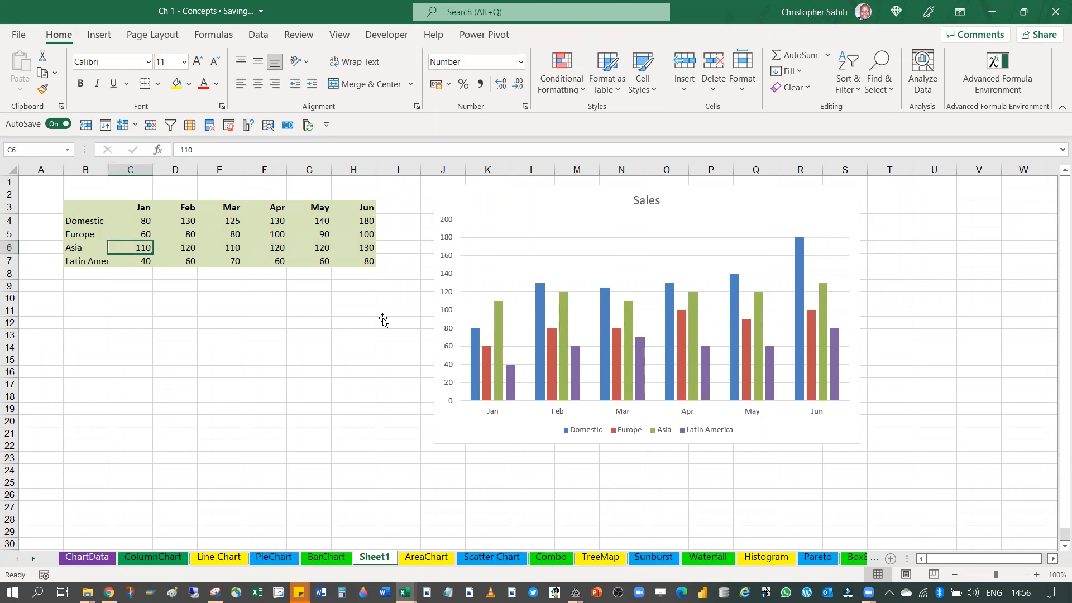
pyautogui.click(495, 339)
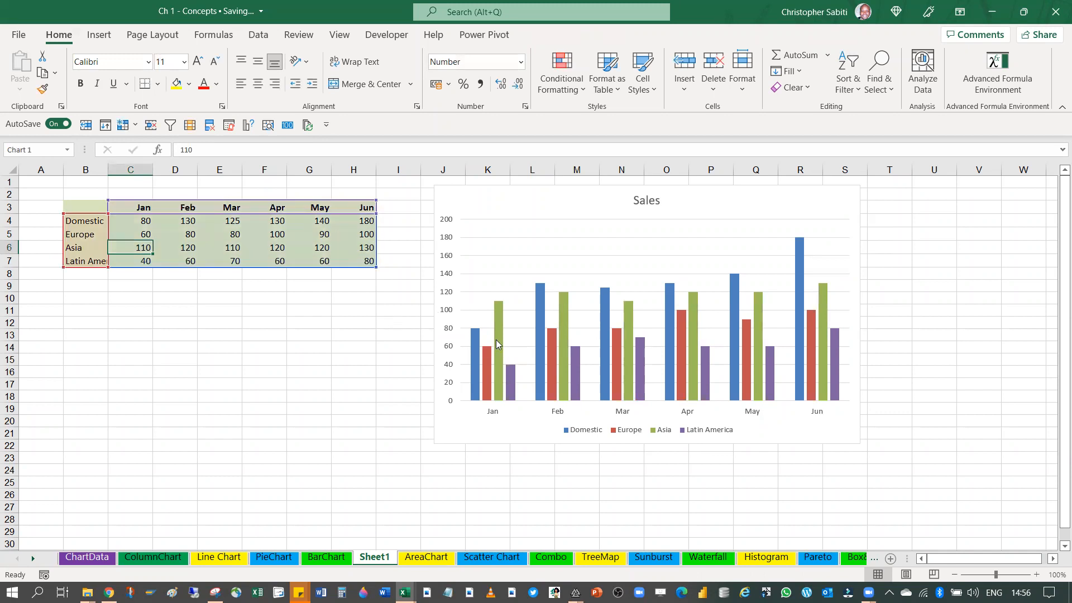
pyautogui.click(662, 433)
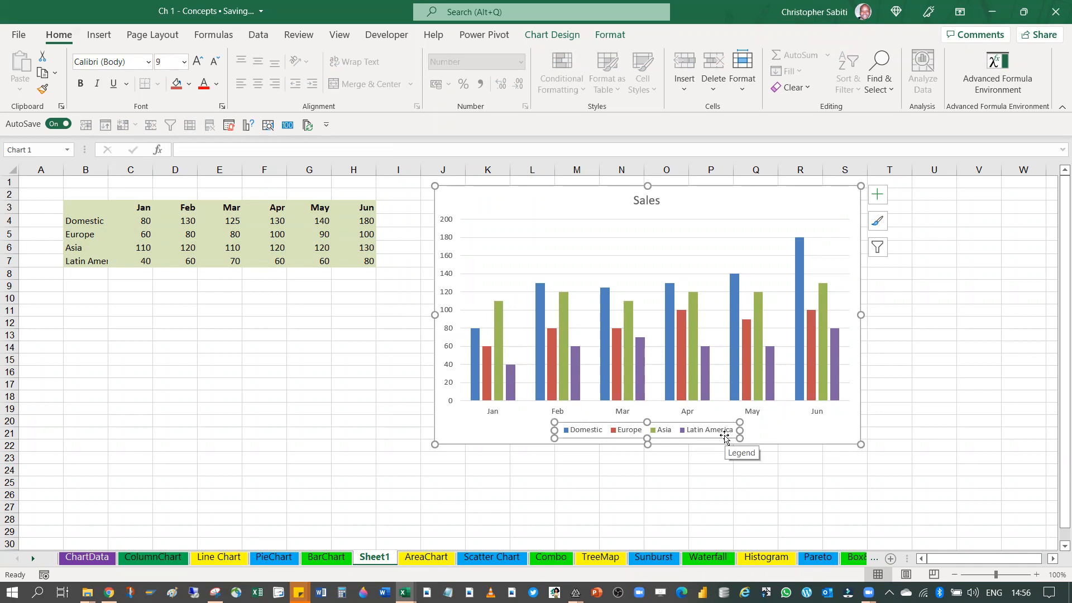
# Examine the chart's plot area and gridlines, and distinguish the plot area from the surrounding chart area
pyautogui.click(614, 239)
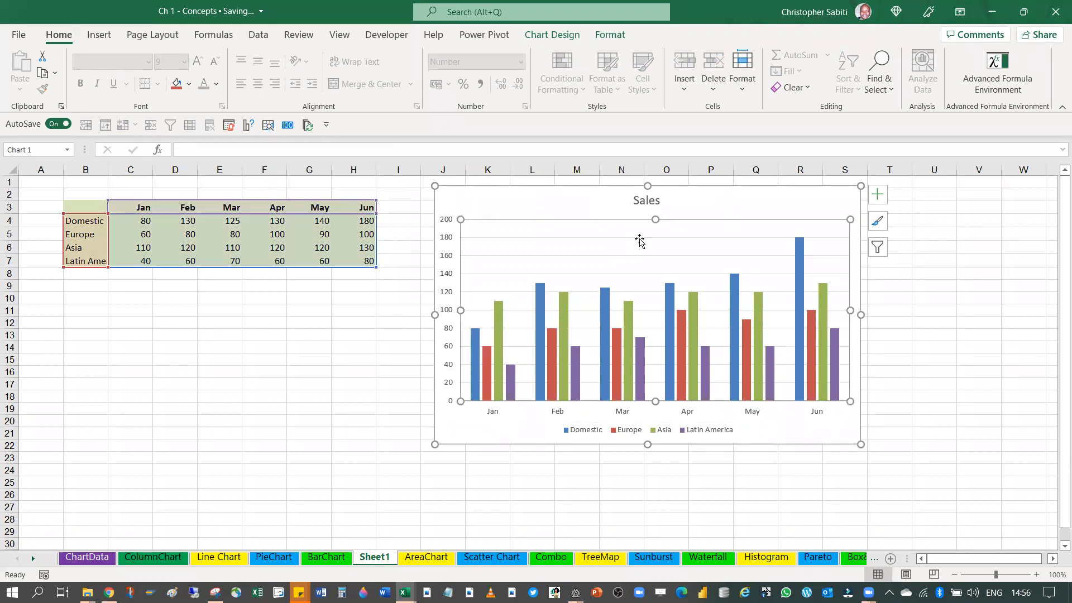
pyautogui.click(797, 211)
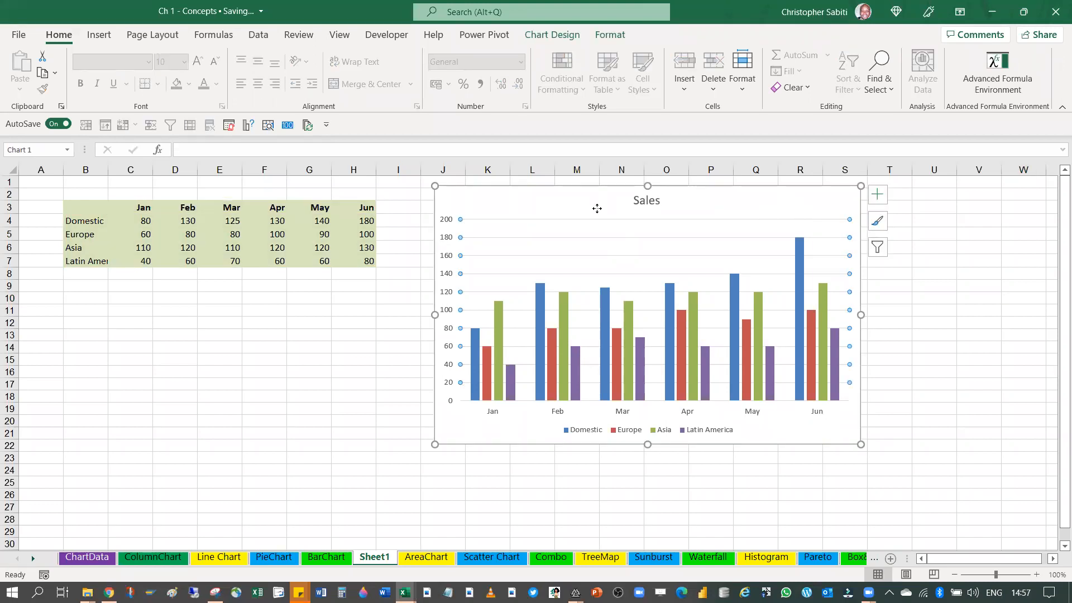
pyautogui.click(264, 347)
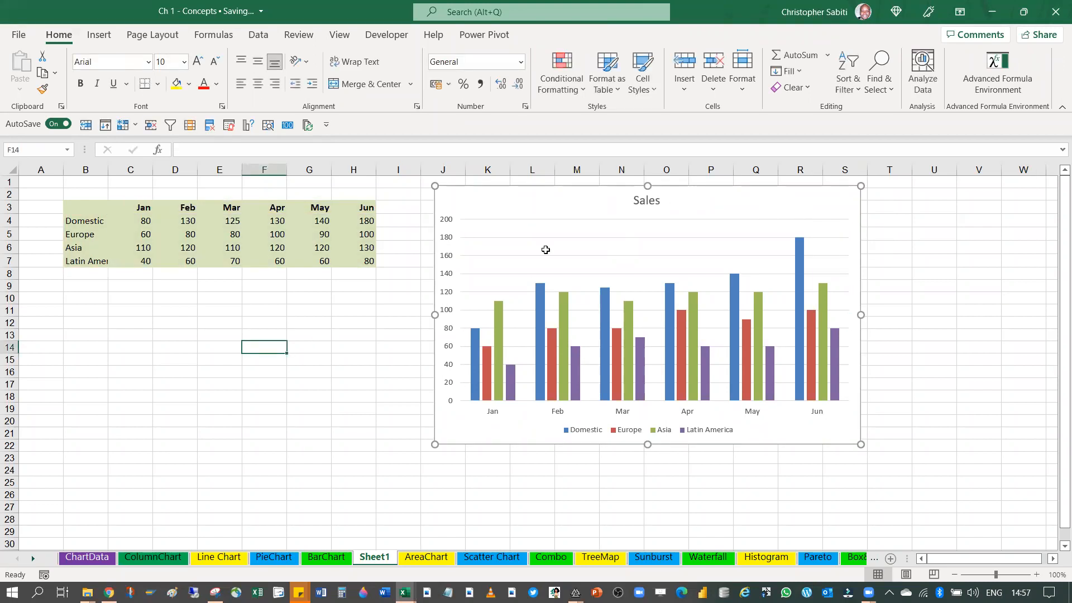
pyautogui.click(592, 208)
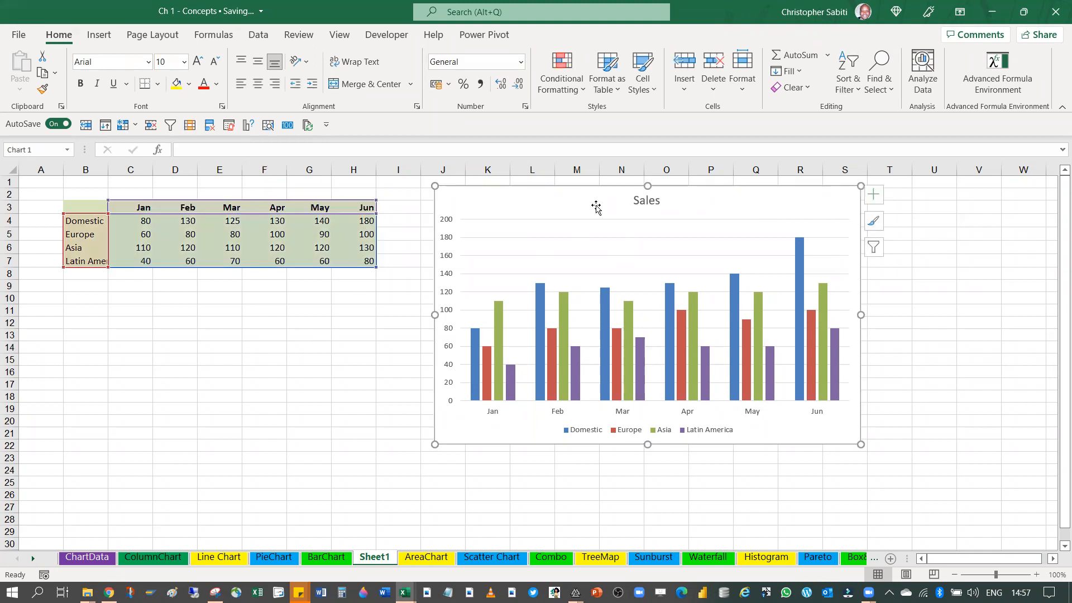
pyautogui.click(589, 234)
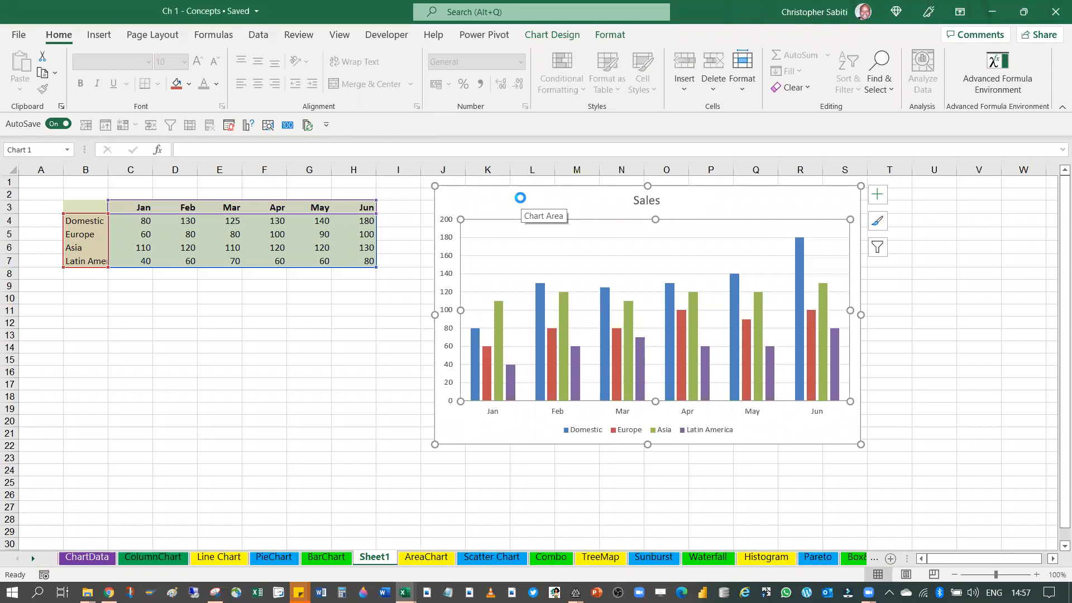
# Enlarge the whole chart to the end of column T, and shrink its plot area toward the chart's lower-left corner
pyautogui.moveTo(860, 444); pyautogui.dragTo(911, 453)
pyautogui.click(711, 254)
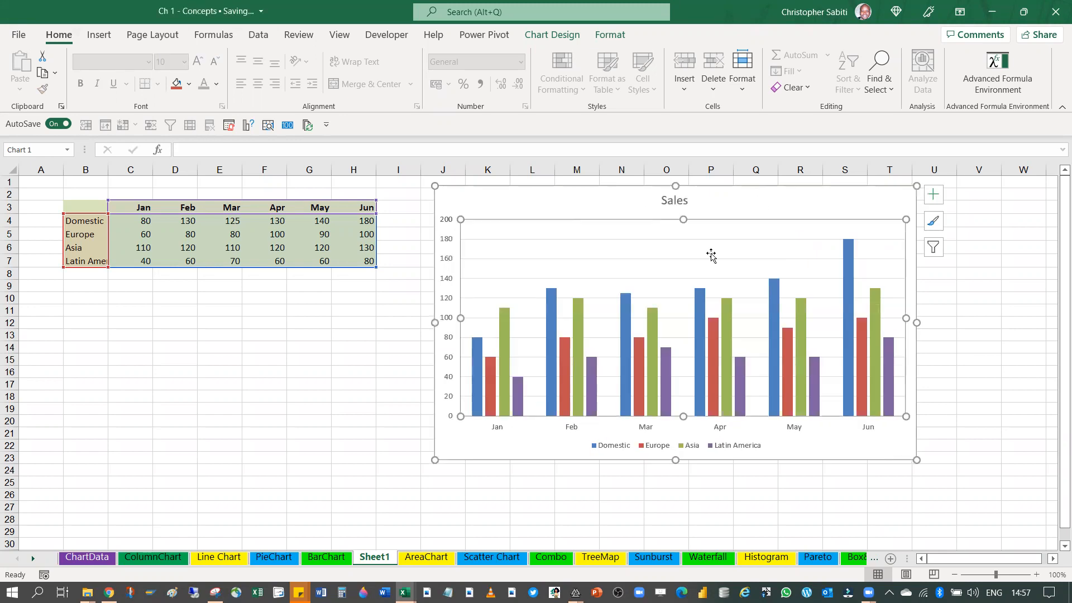
pyautogui.moveTo(904, 221); pyautogui.dragTo(797, 274)
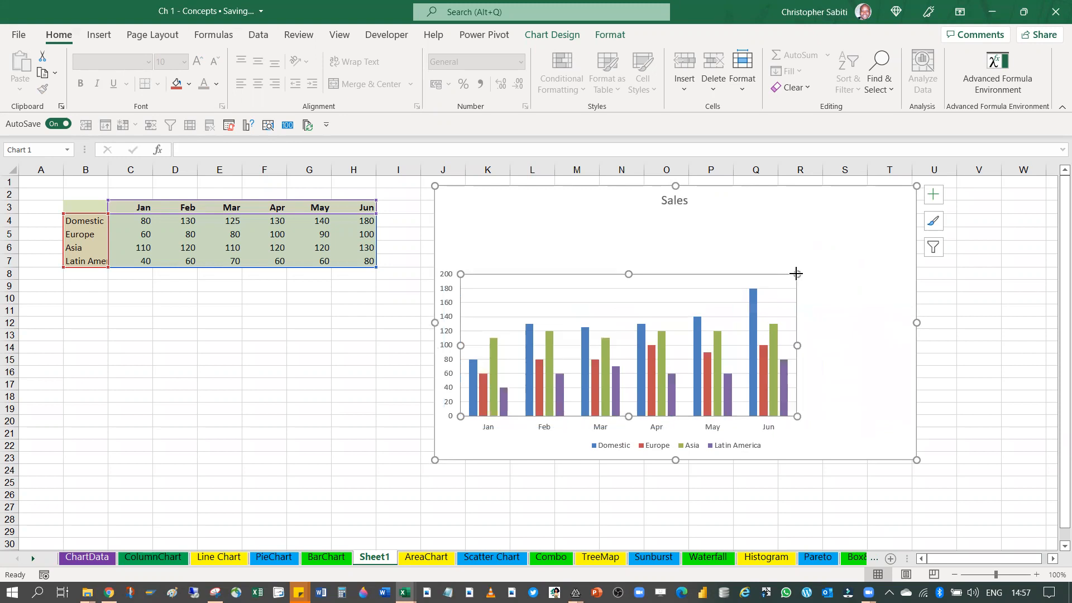
pyautogui.click(844, 291)
pyautogui.click(795, 274)
pyautogui.moveTo(796, 274); pyautogui.dragTo(736, 312)
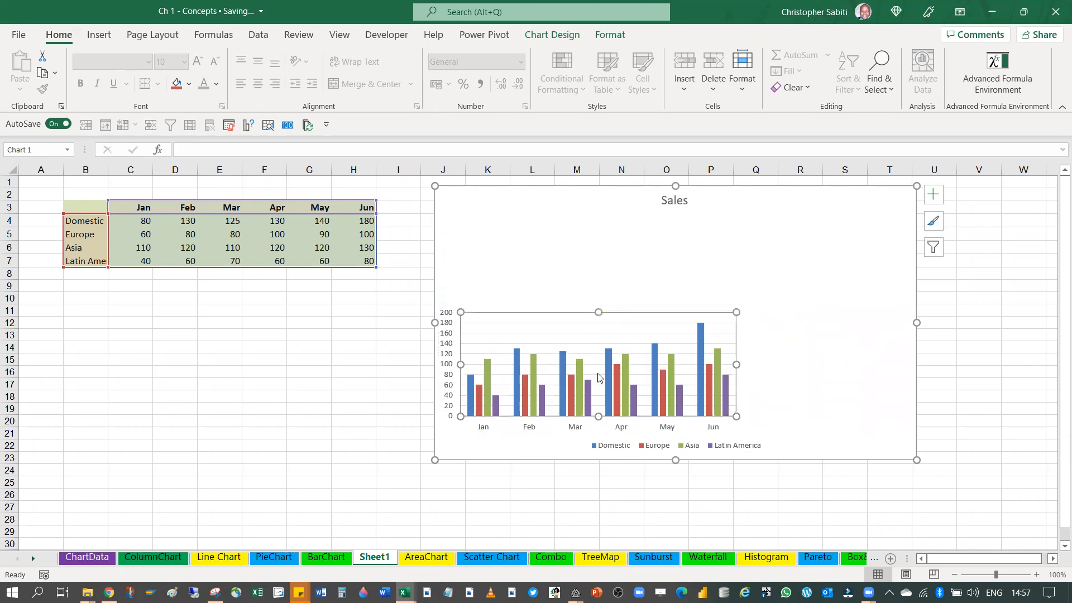
pyautogui.click(447, 193)
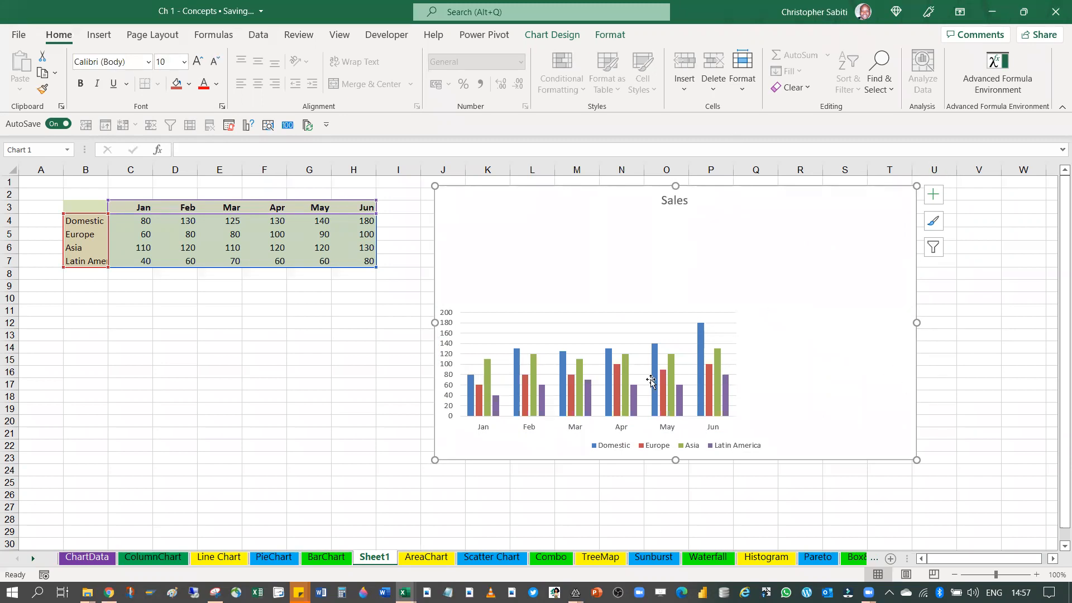
# Move the legend to the upper-right part of the chart area and reshape it into a vertical list
pyautogui.click(662, 445)
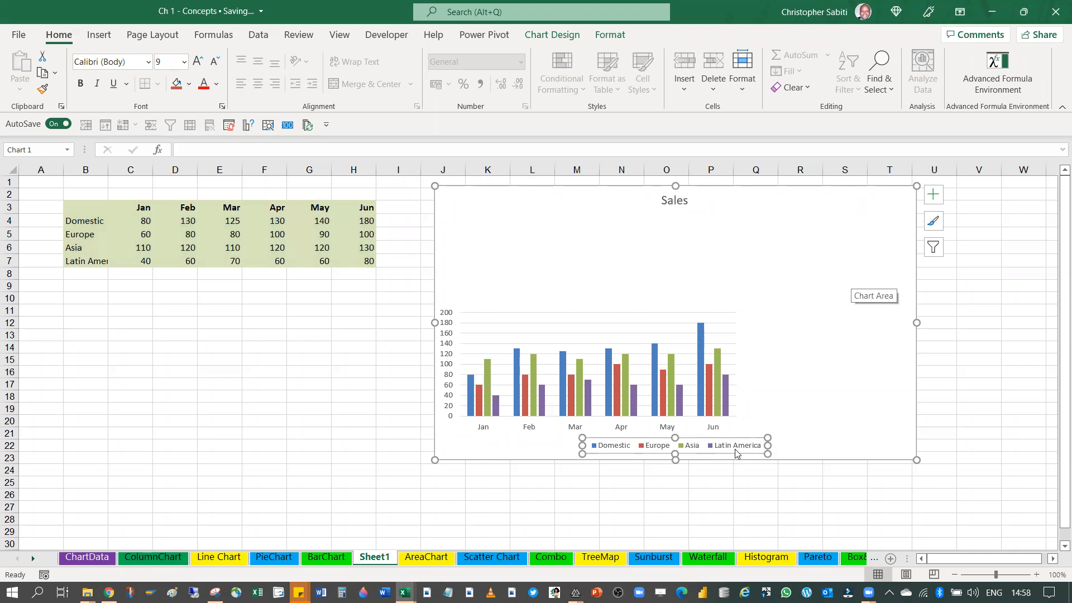
pyautogui.moveTo(720, 442); pyautogui.dragTo(858, 240)
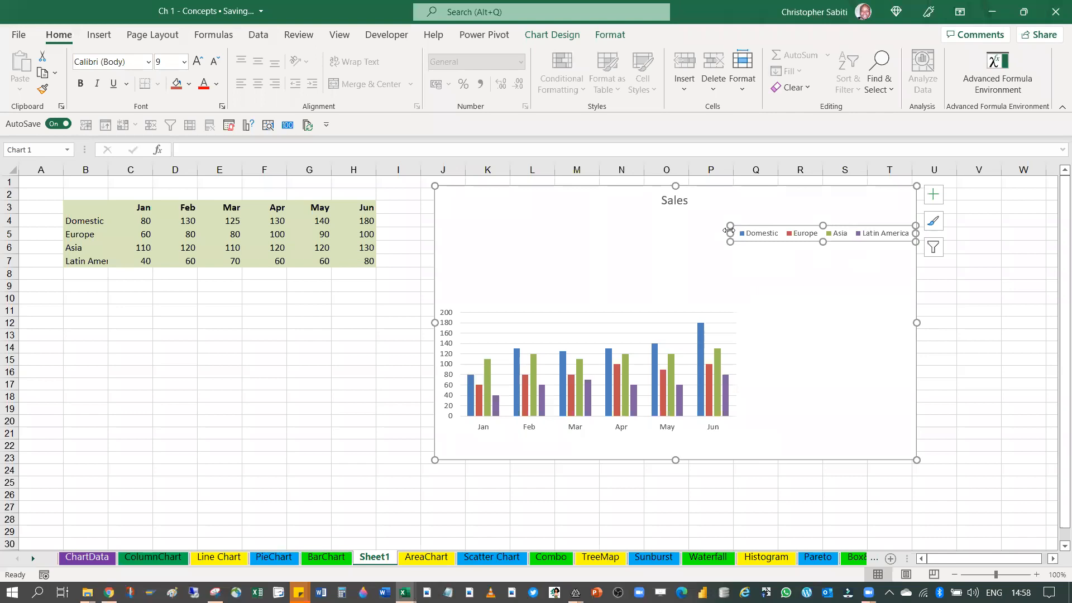
pyautogui.moveTo(730, 232); pyautogui.dragTo(881, 349)
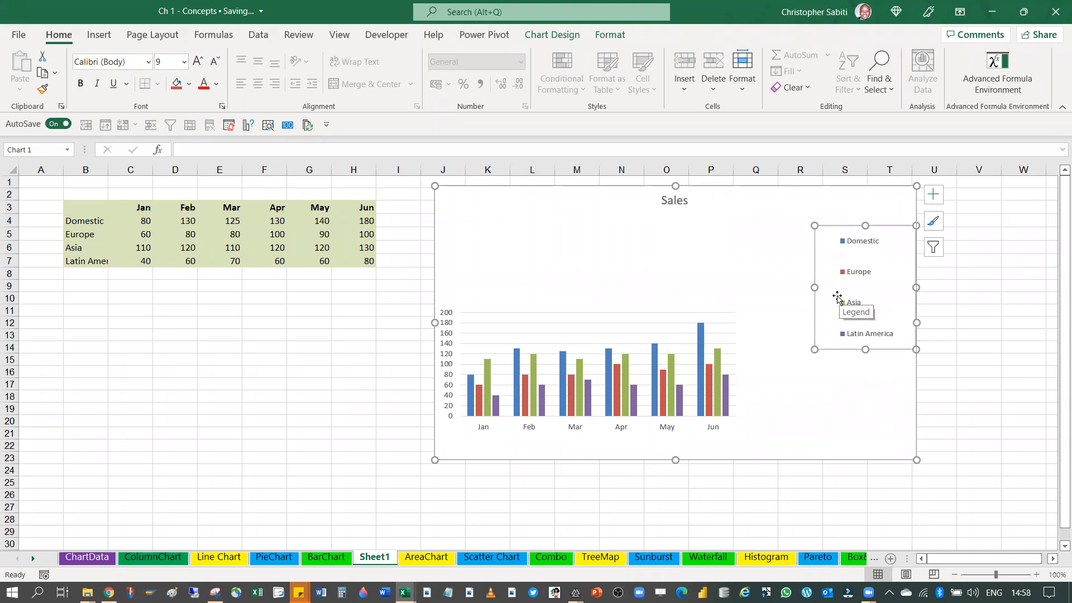
# Enlarge the plot area so that it fills almost the whole chart area, extending beneath the title and legend
pyautogui.click(555, 299)
pyautogui.click(726, 311)
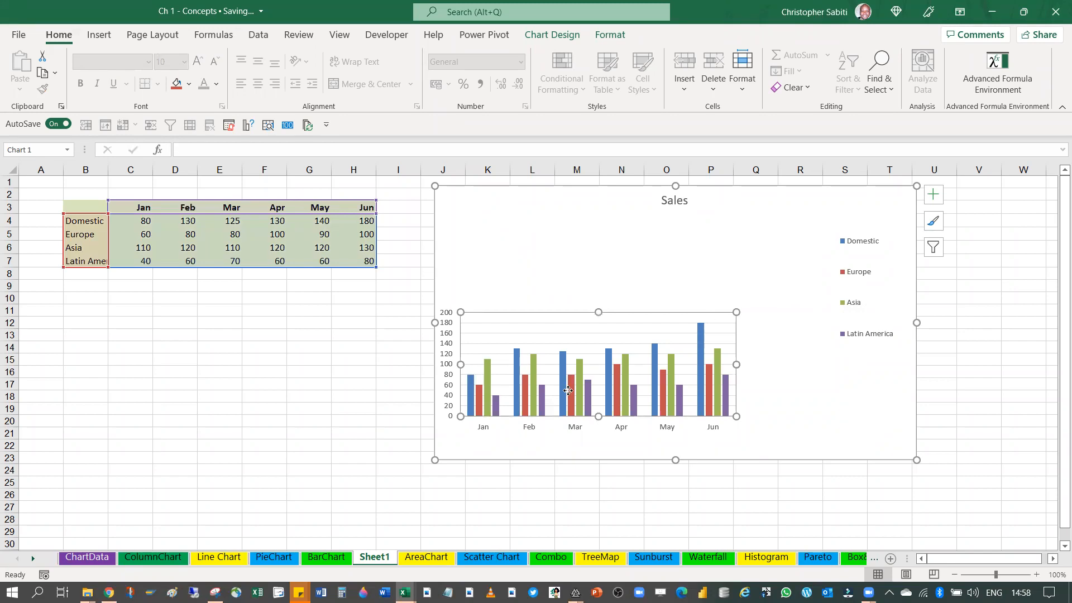
pyautogui.moveTo(736, 312); pyautogui.dragTo(899, 198)
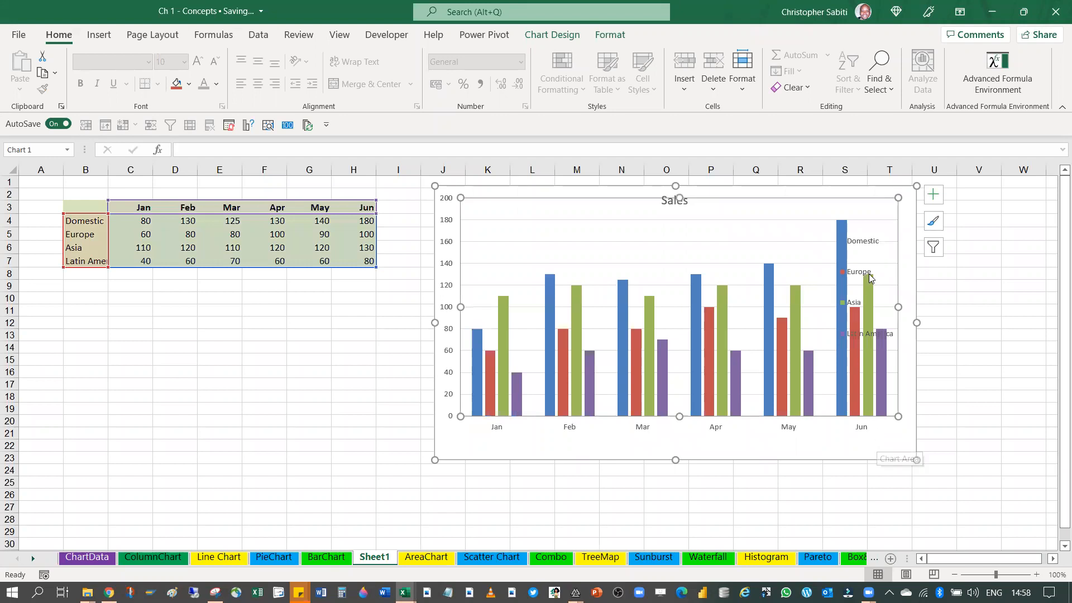
# Remove the legend and add it back to the chart, positioned on the right
pyautogui.click(934, 195)
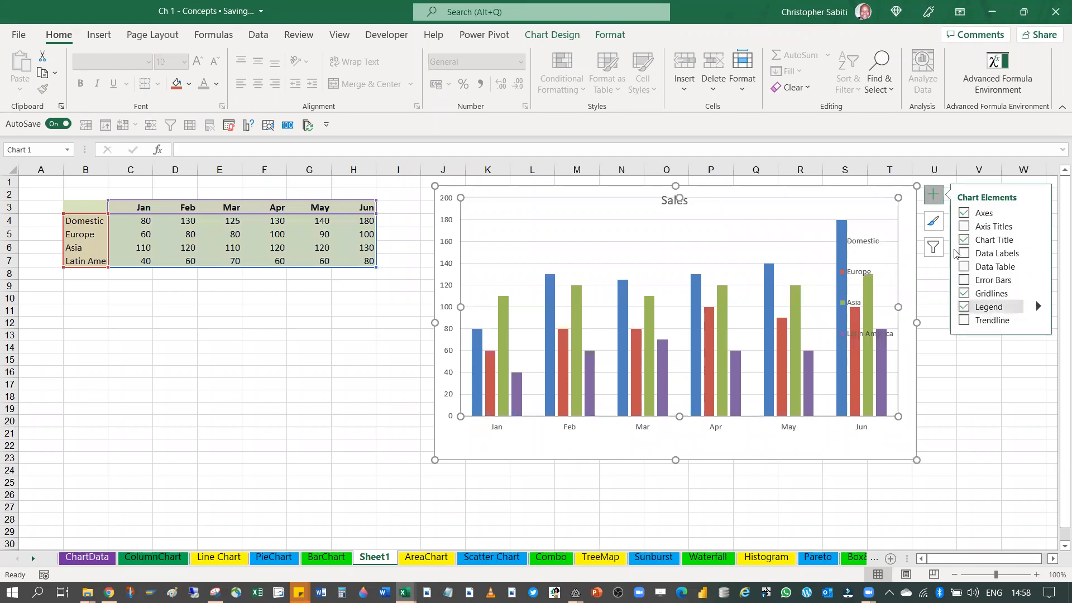
pyautogui.click(964, 307)
pyautogui.click(964, 307)
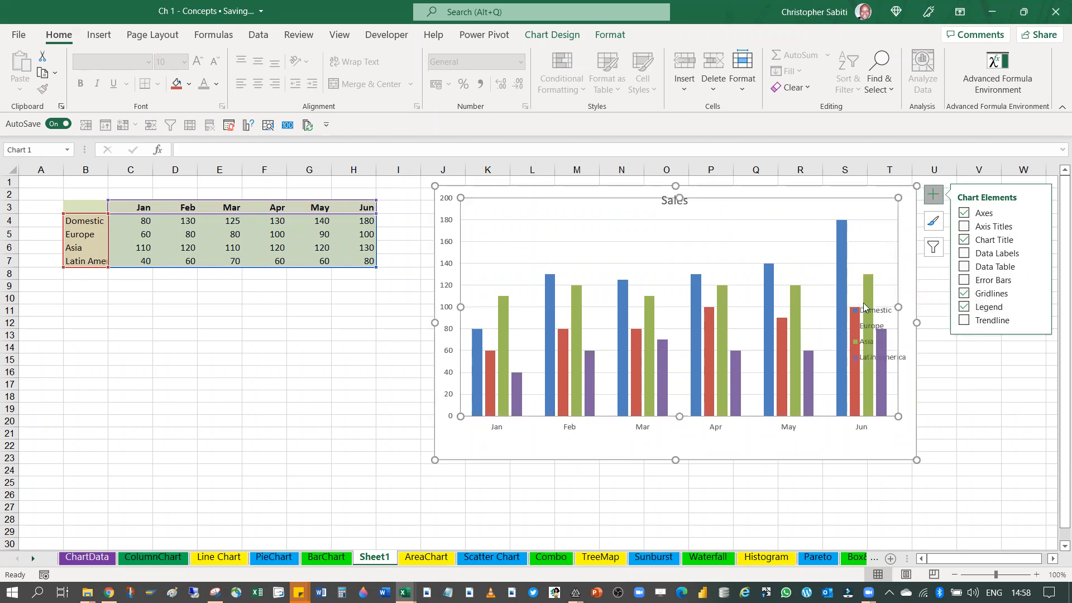
pyautogui.click(1038, 306)
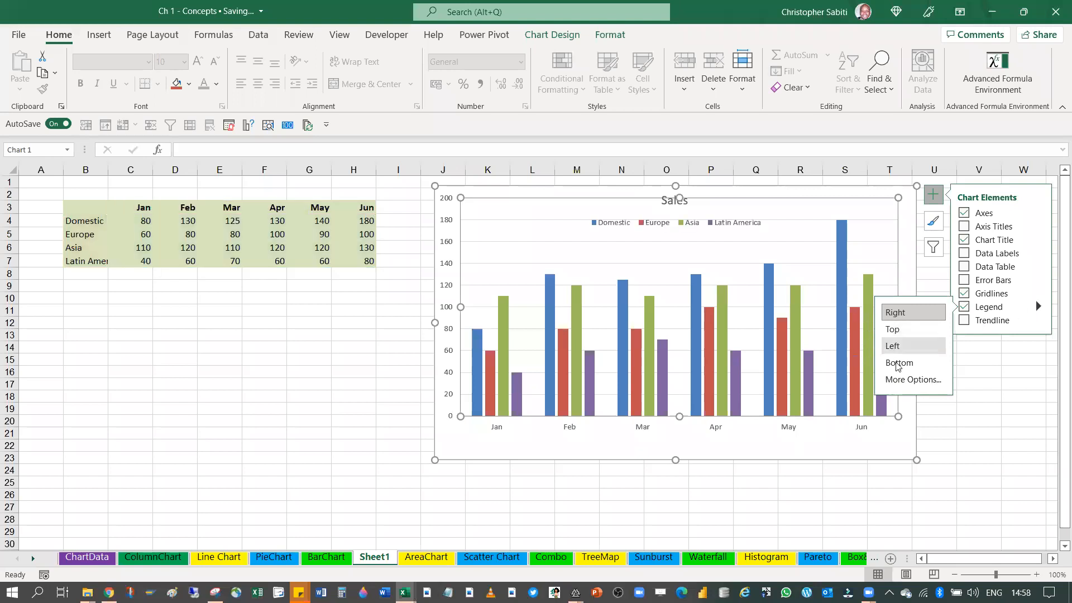
pyautogui.click(896, 315)
pyautogui.click(989, 371)
pyautogui.click(675, 199)
pyautogui.click(723, 209)
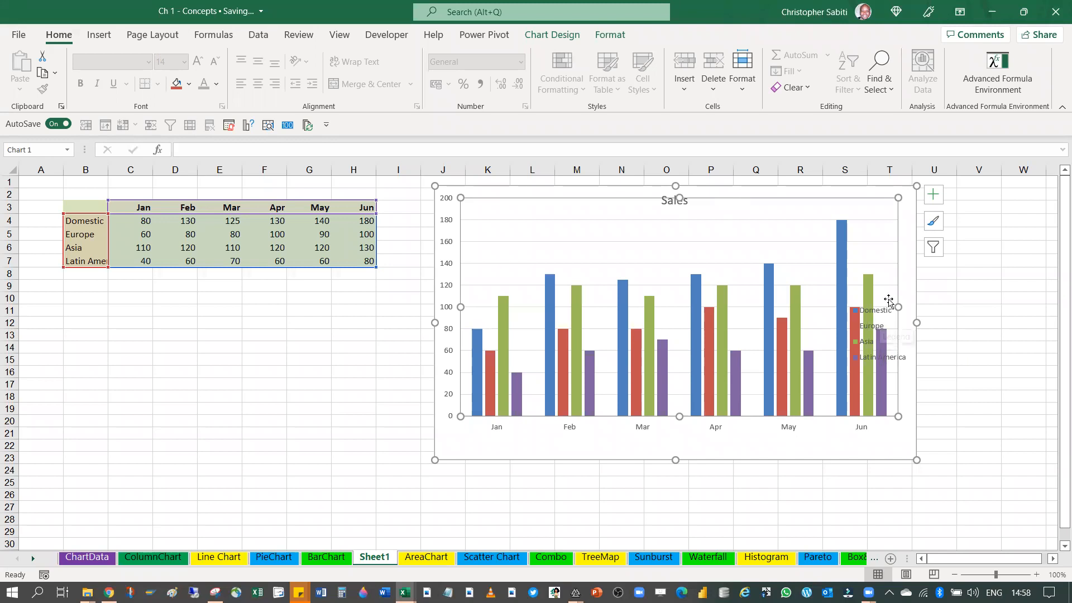
# Move the whole chart leftward so that it spans columns F to P
pyautogui.click(981, 373)
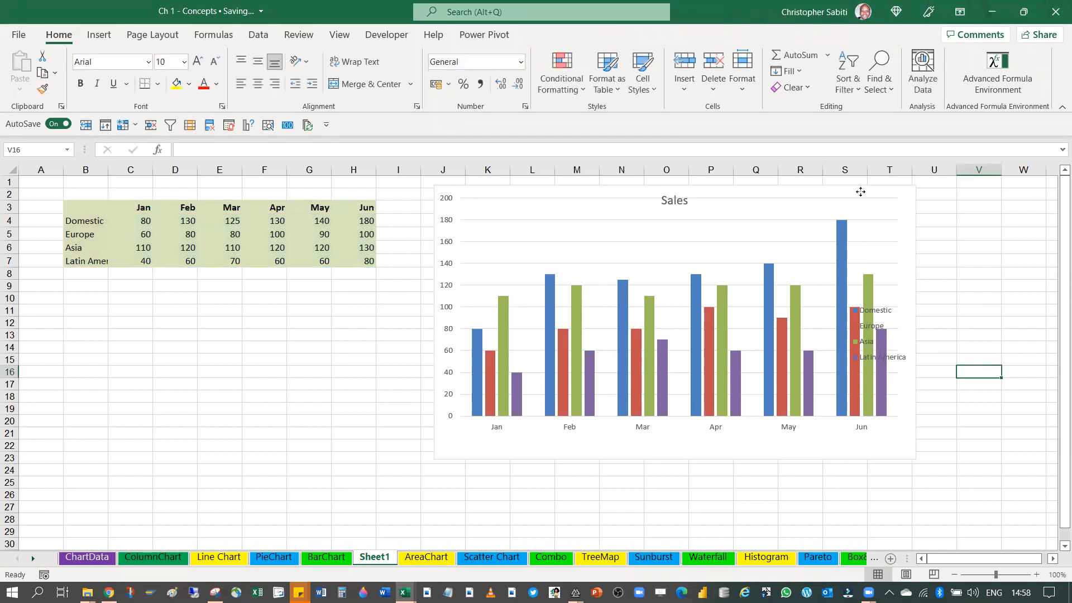
pyautogui.click(859, 190)
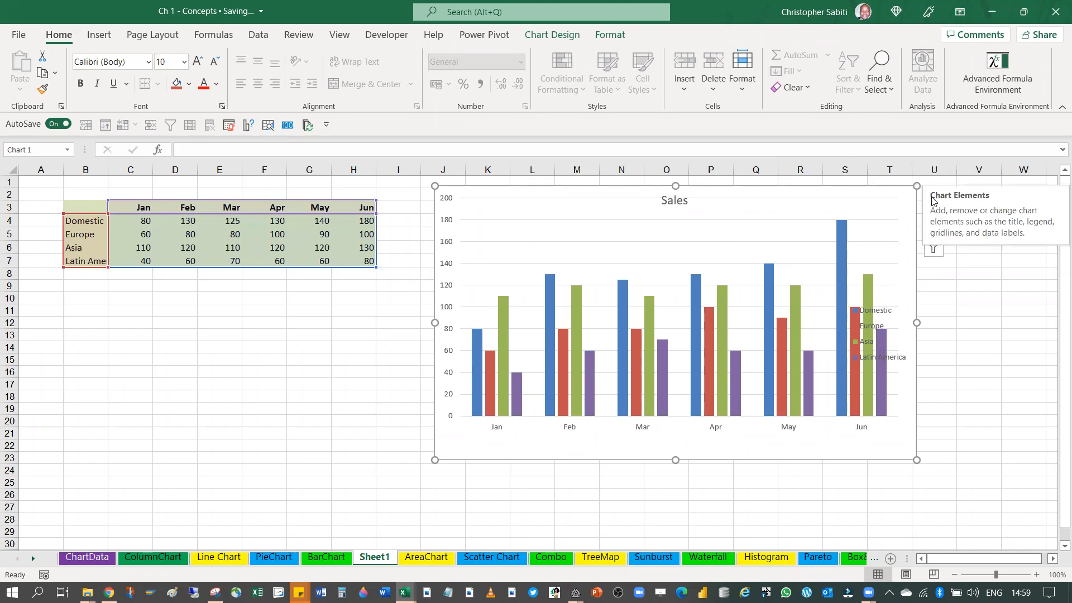
pyautogui.moveTo(883, 194); pyautogui.dragTo(708, 225)
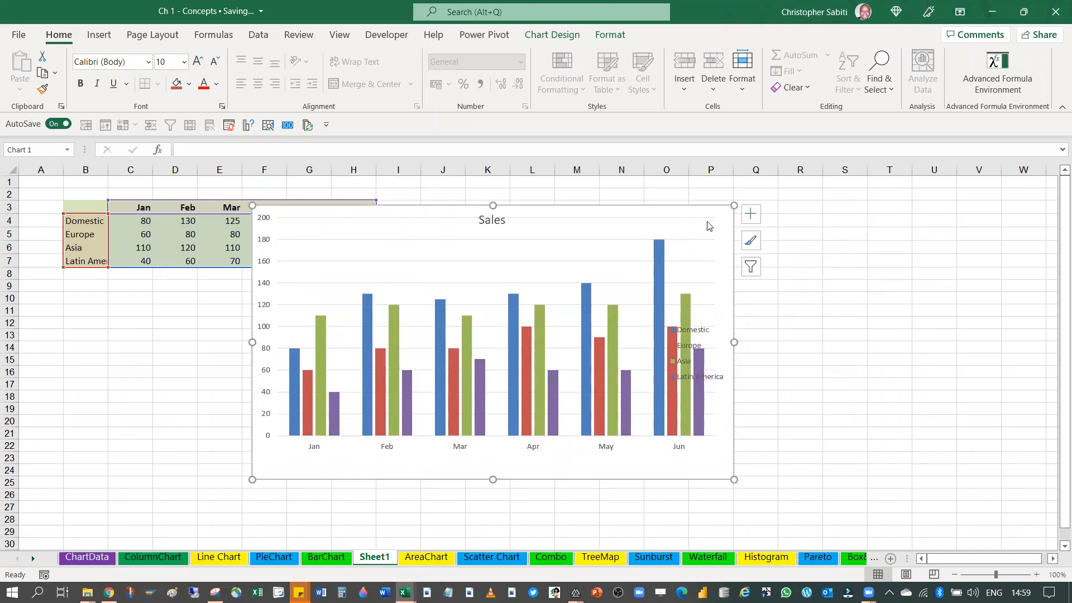
# Hide and restore both chart axes together, and repeat this for the primary vertical axis alone
pyautogui.click(753, 215)
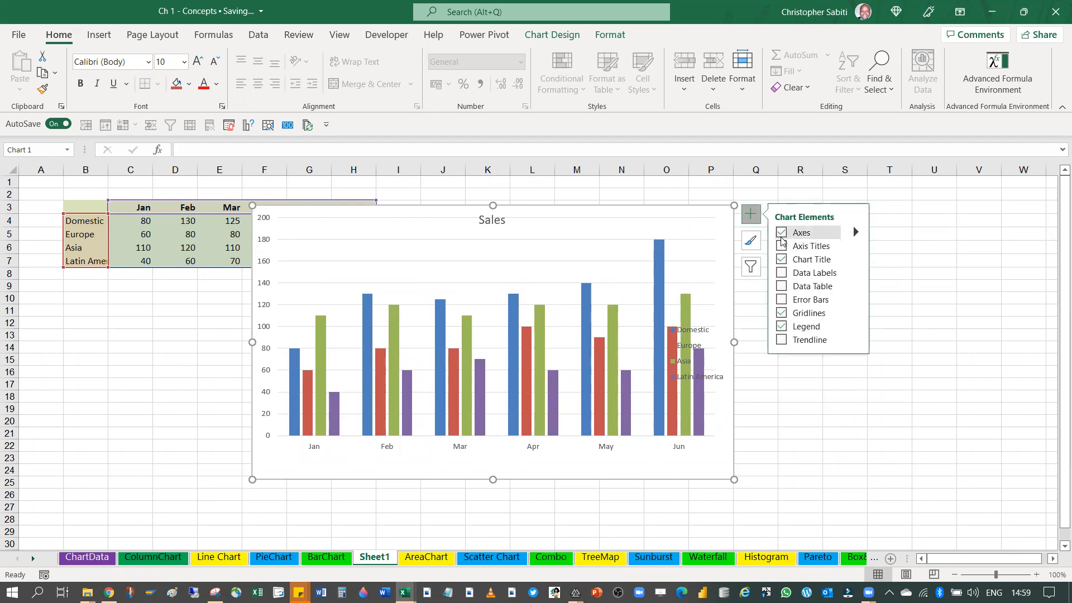
pyautogui.click(780, 237)
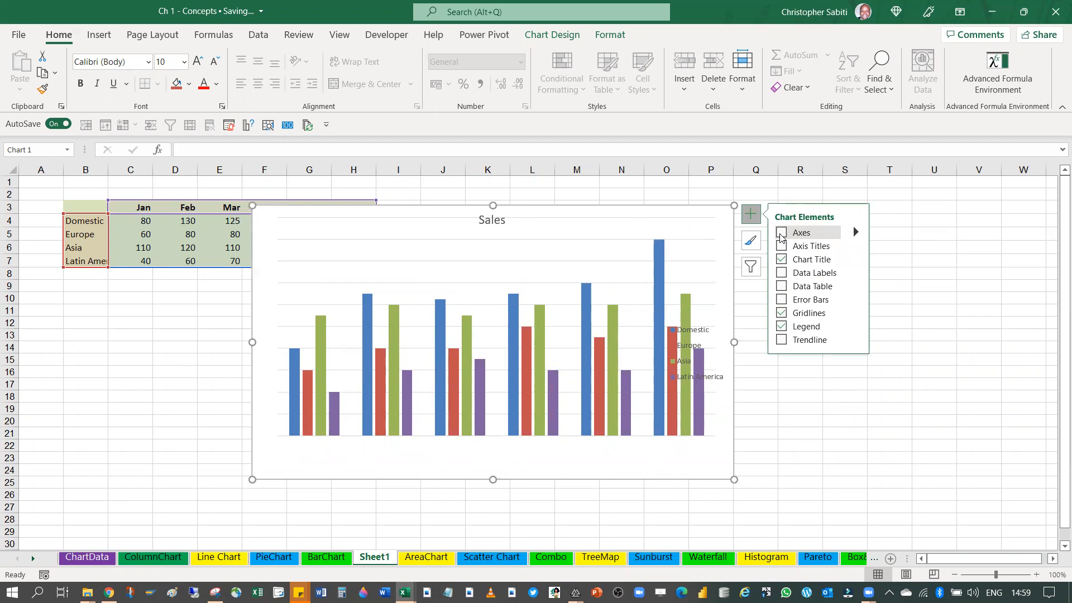
pyautogui.click(780, 237)
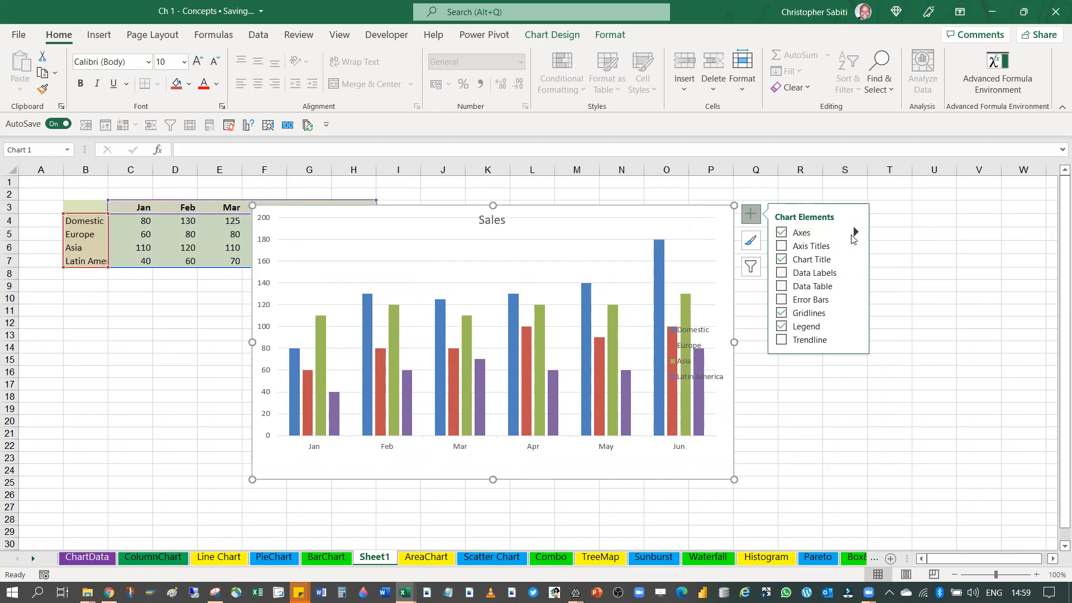
pyautogui.click(854, 231)
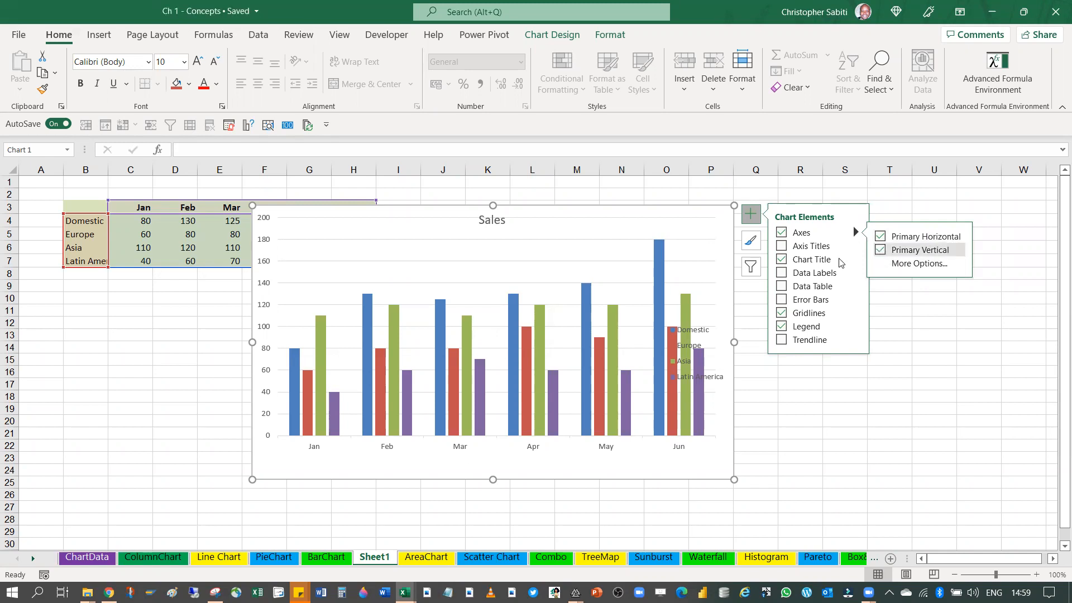
pyautogui.click(877, 253)
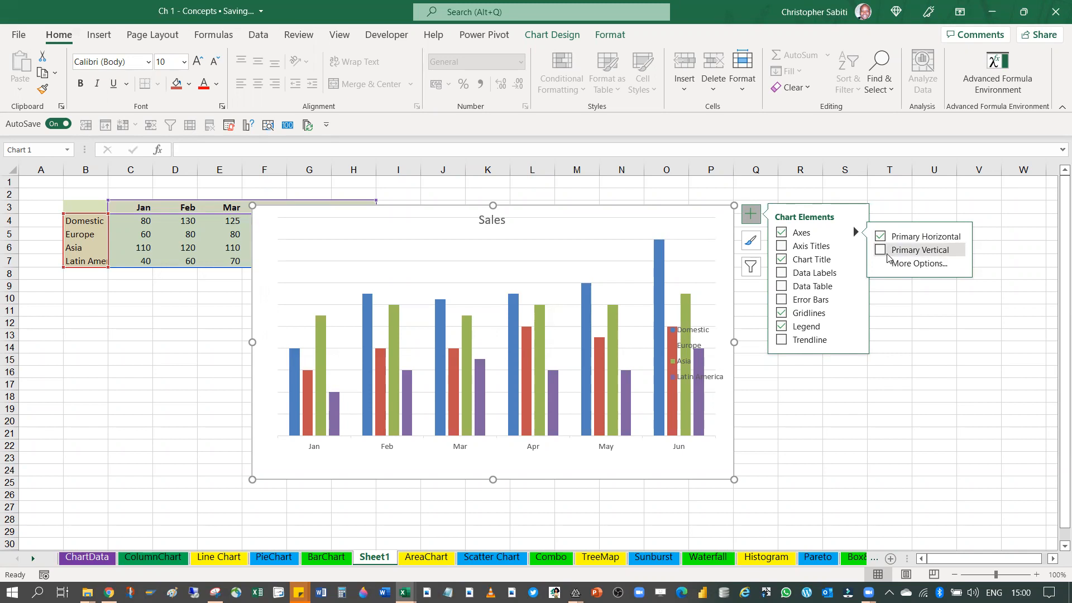
pyautogui.click(880, 251)
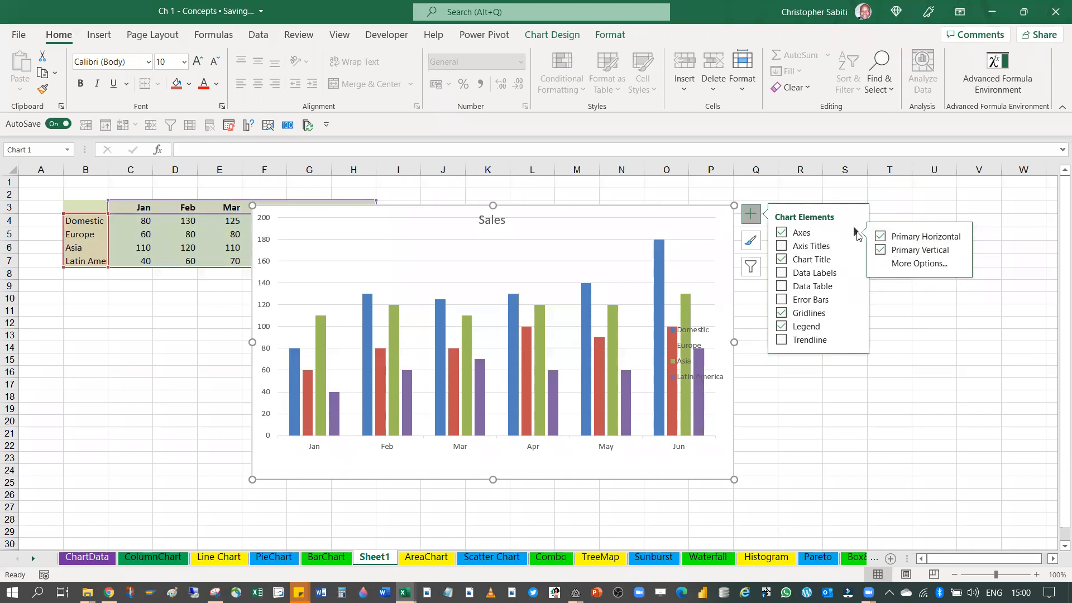
# Add axis titles to the chart and name the horizontal axis title "Months"
pyautogui.click(781, 247)
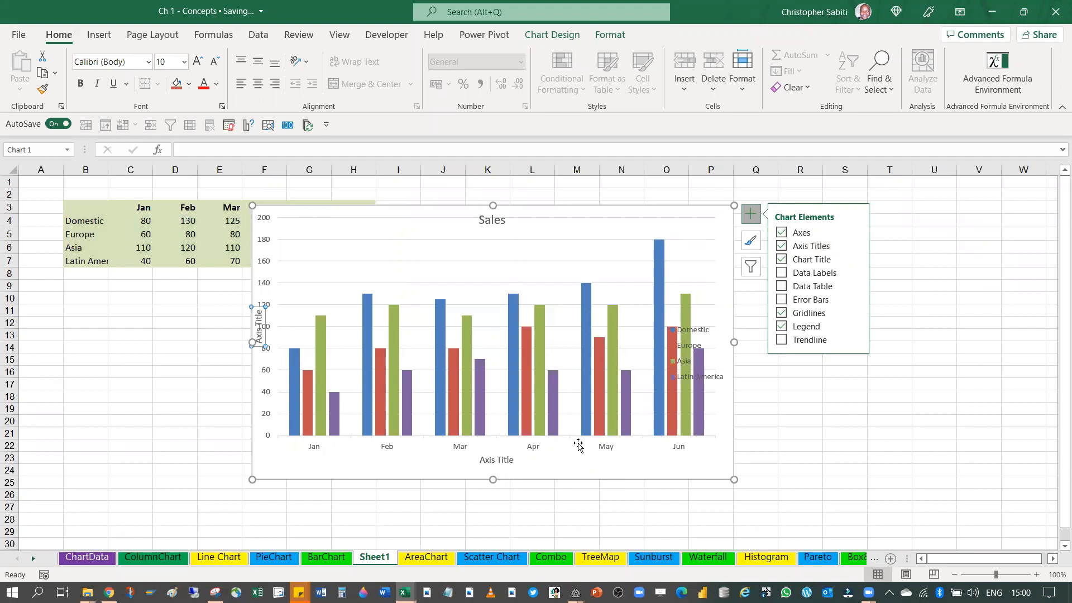
pyautogui.click(486, 460)
pyautogui.doubleClick(485, 461)
pyautogui.click(482, 461)
pyautogui.click(507, 458)
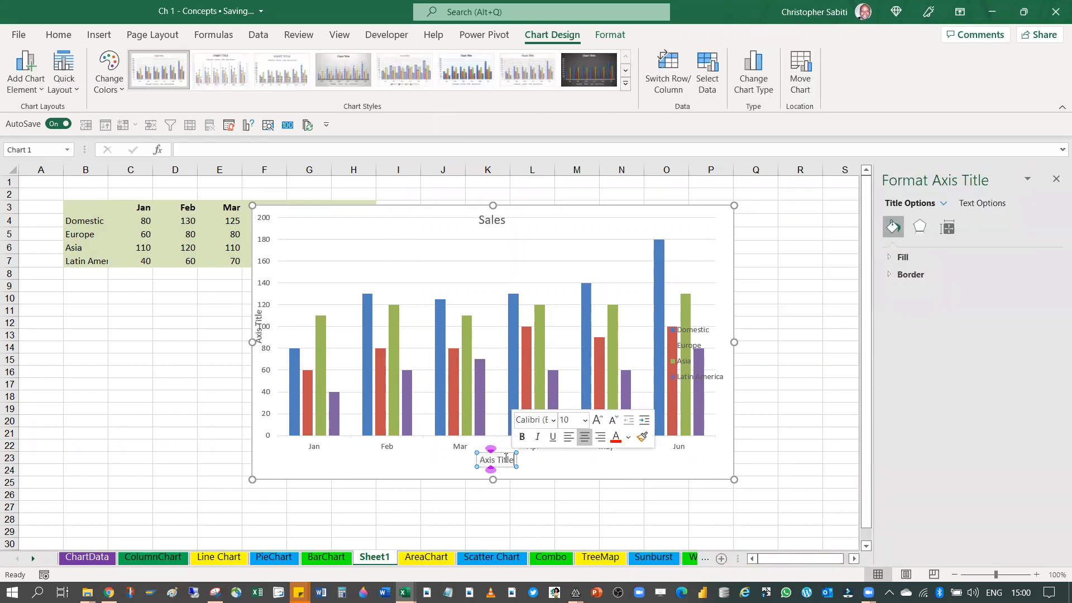
pyautogui.hotkey('ctrl', 'a')
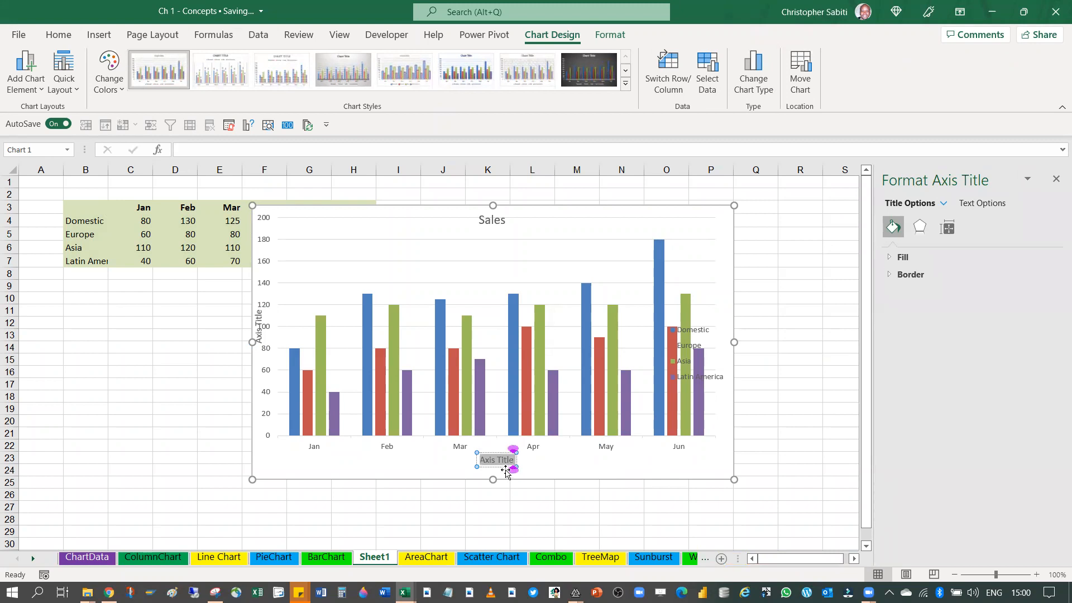
pyautogui.write('Mo')
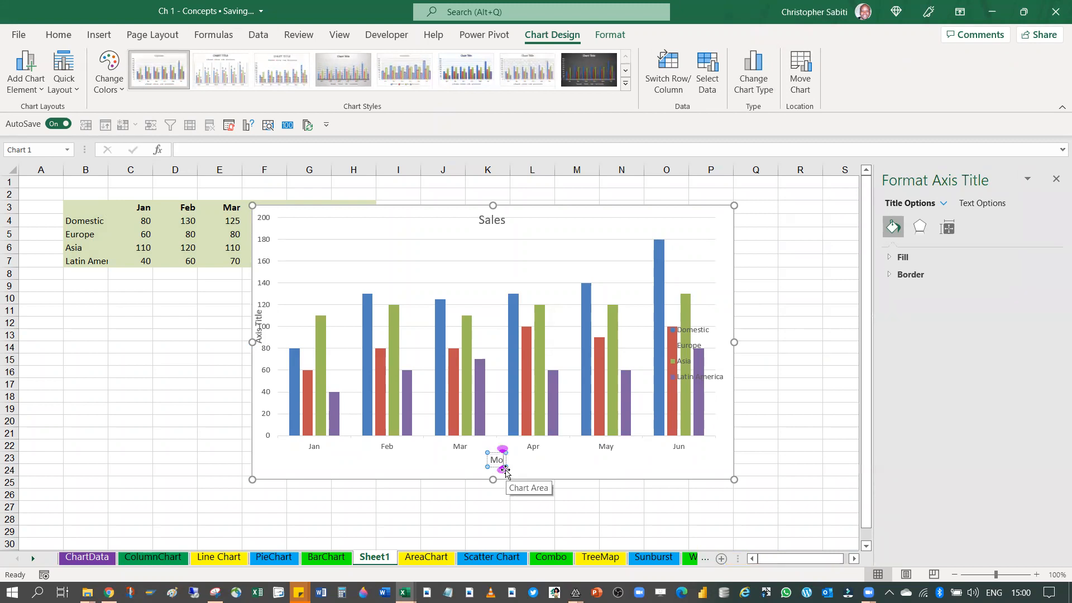
pyautogui.write('nths')
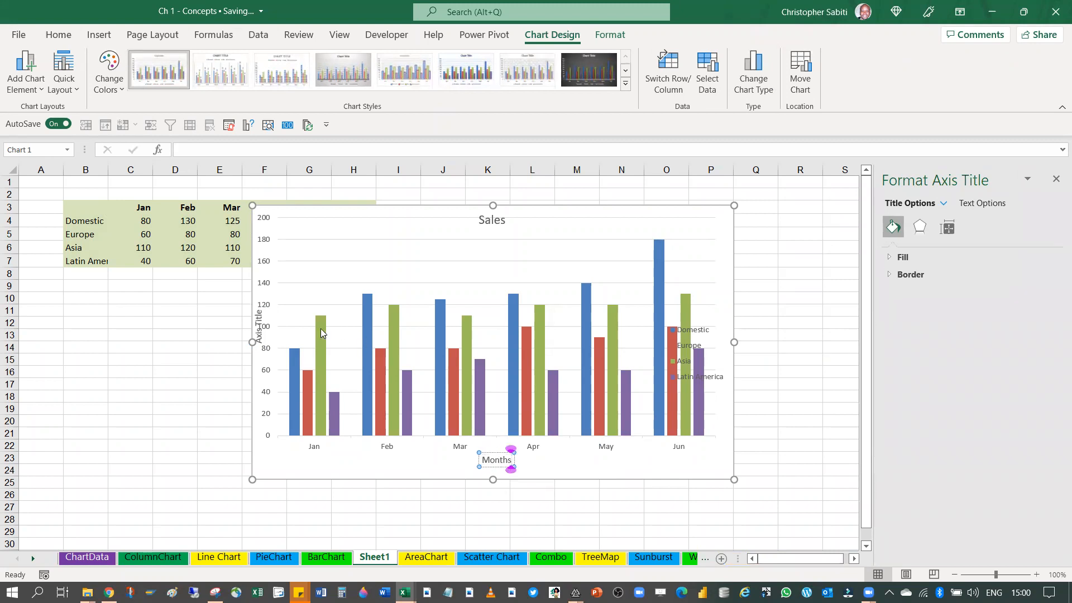
# Widen the chart area on its left side and shrink the plot area from its upper-left corner, clearing space beside the vertical axis
pyautogui.moveTo(253, 342); pyautogui.dragTo(236, 343)
pyautogui.click(273, 261)
pyautogui.click(273, 221)
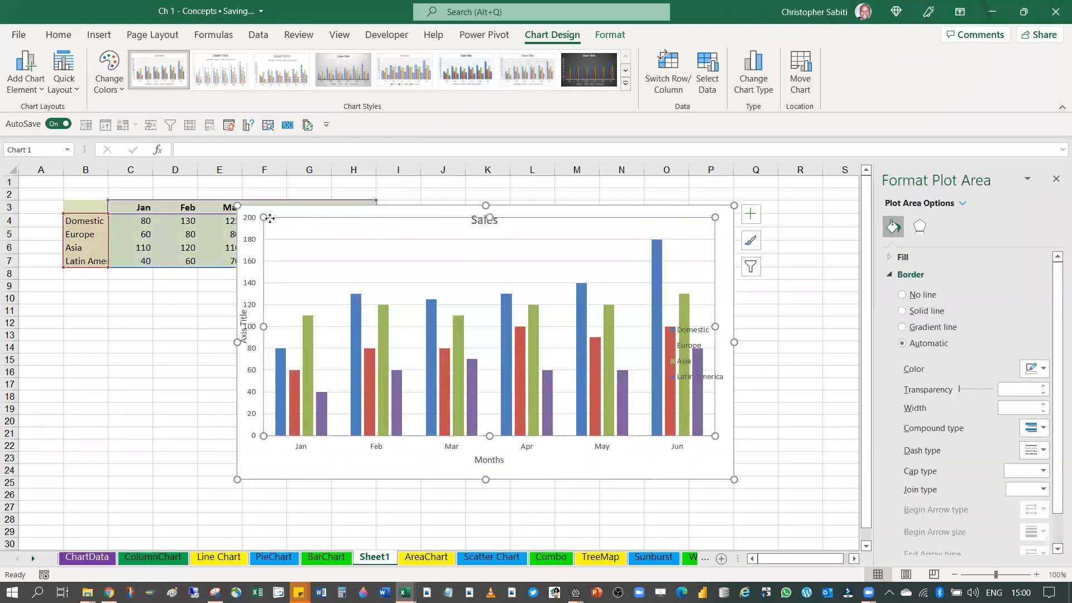
pyautogui.moveTo(264, 217); pyautogui.dragTo(279, 225)
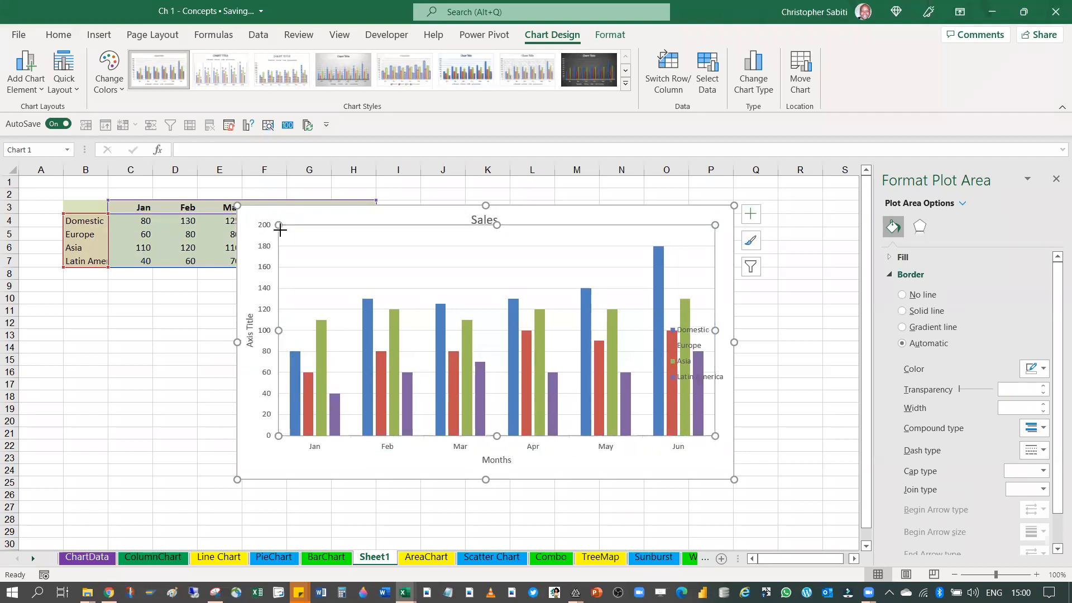
# Name the vertical axis title "Sales"
pyautogui.click(251, 335)
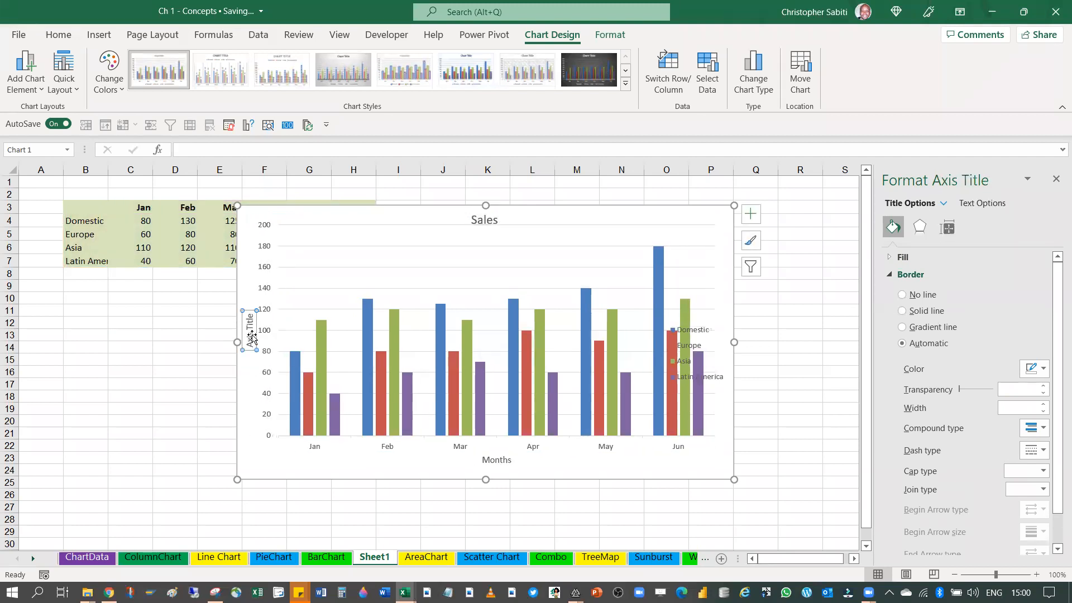
pyautogui.doubleClick(251, 338)
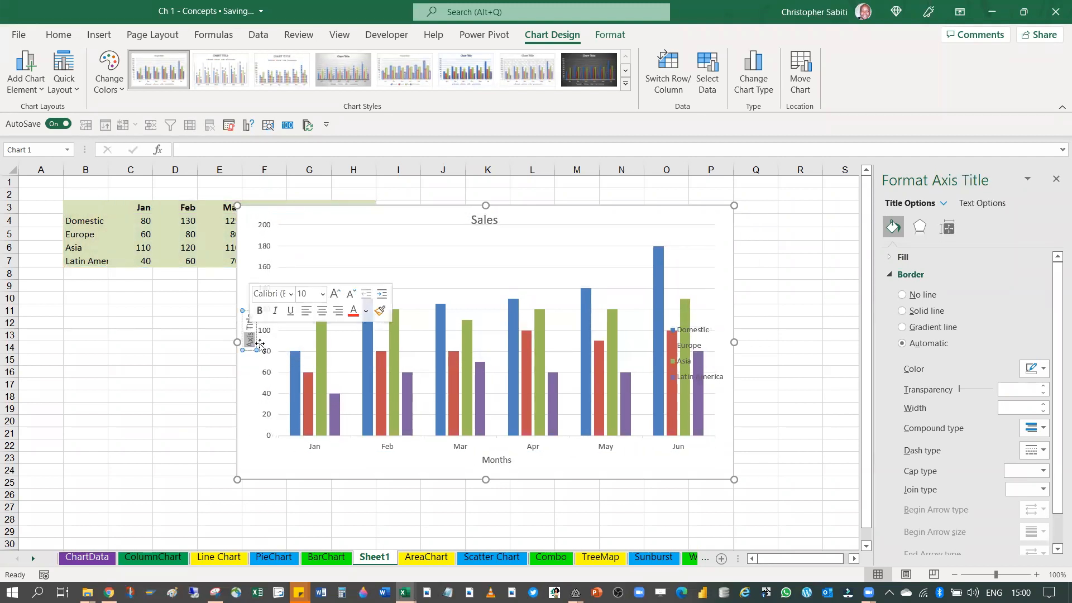
pyautogui.hotkey('ctrl', 'a')
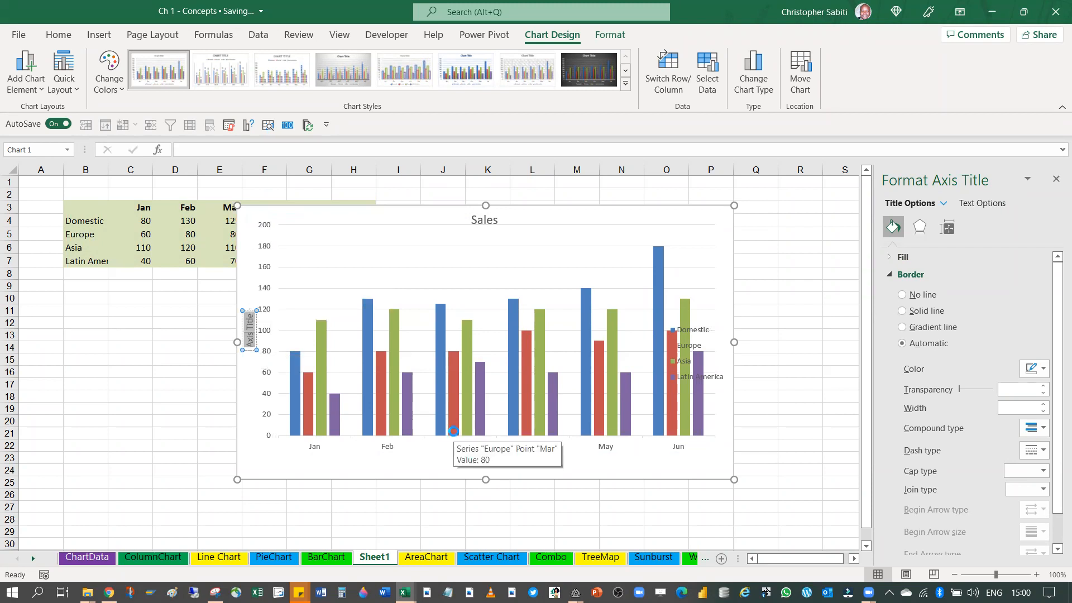
pyautogui.write('Sales')
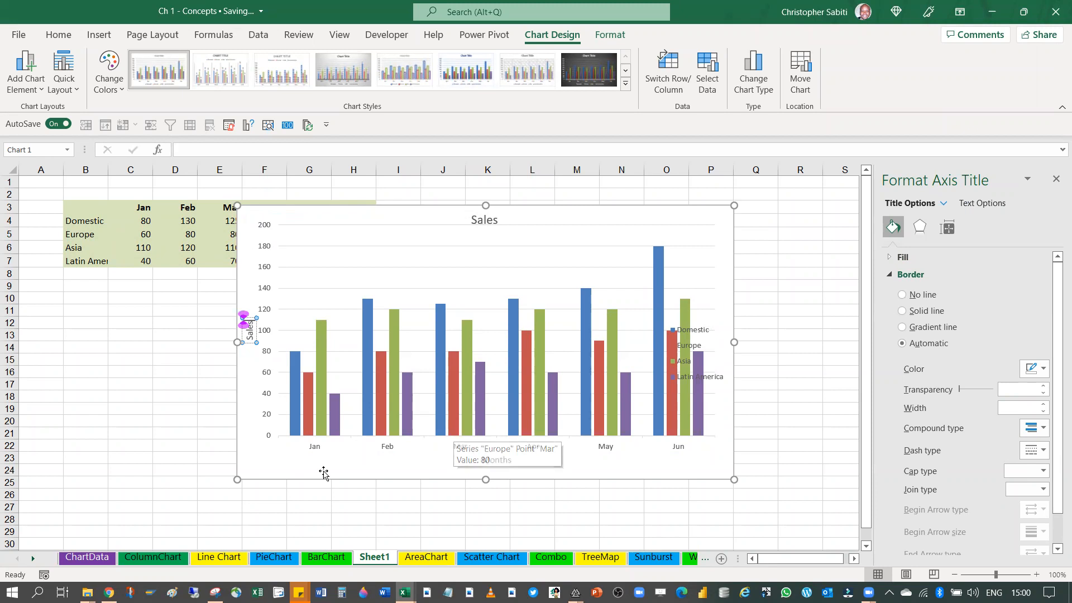
pyautogui.moveTo(174, 406); pyautogui.dragTo(174, 398)
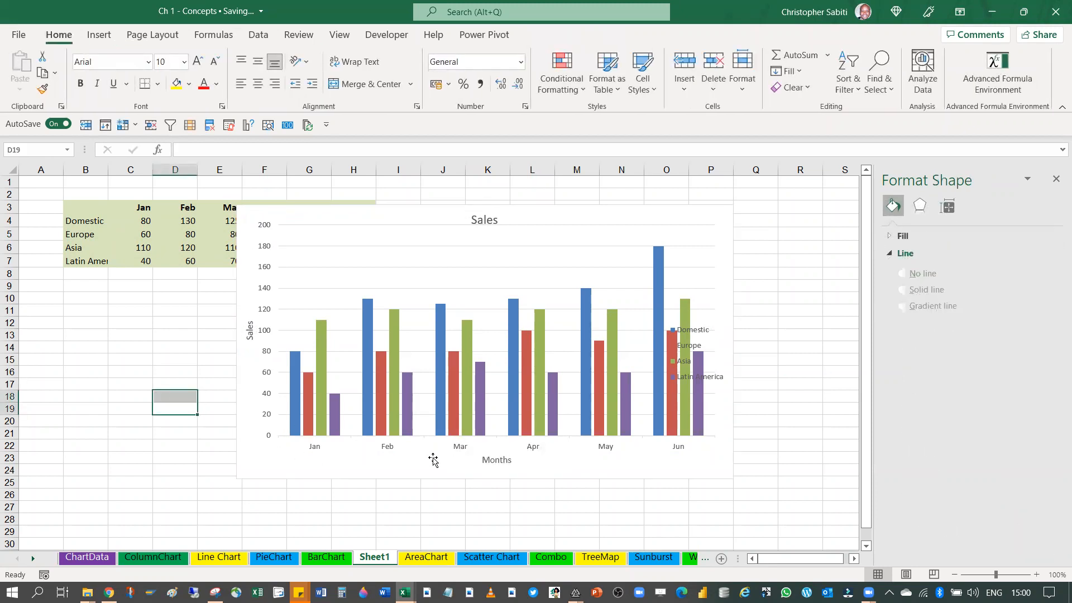
# Move the chart rightward so that it spans columns H to S near the top of the sheet, and close the formatting pane
pyautogui.click(433, 460)
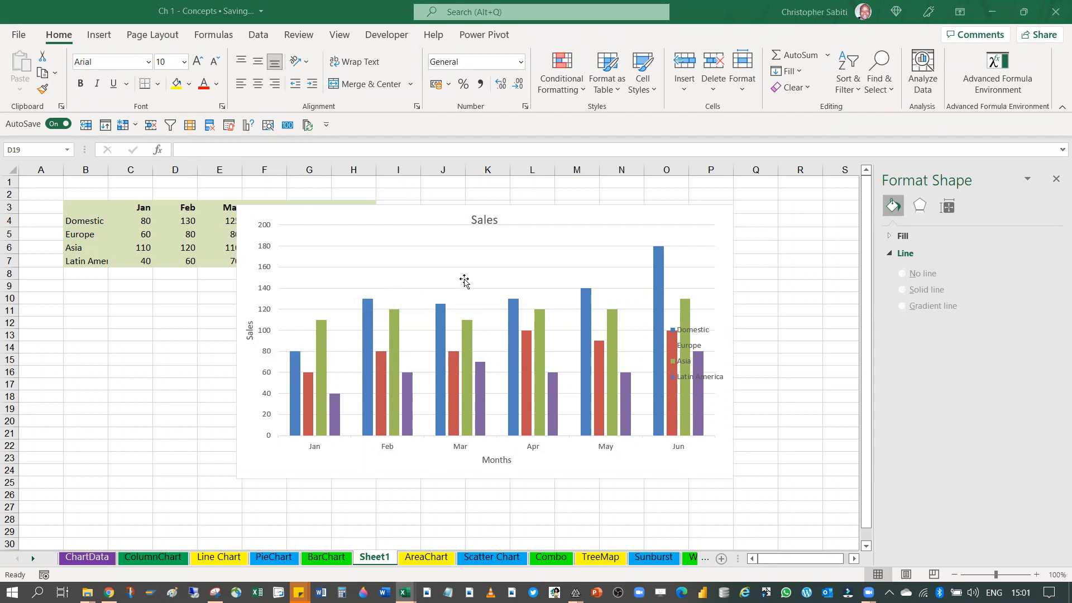
pyautogui.click(659, 270)
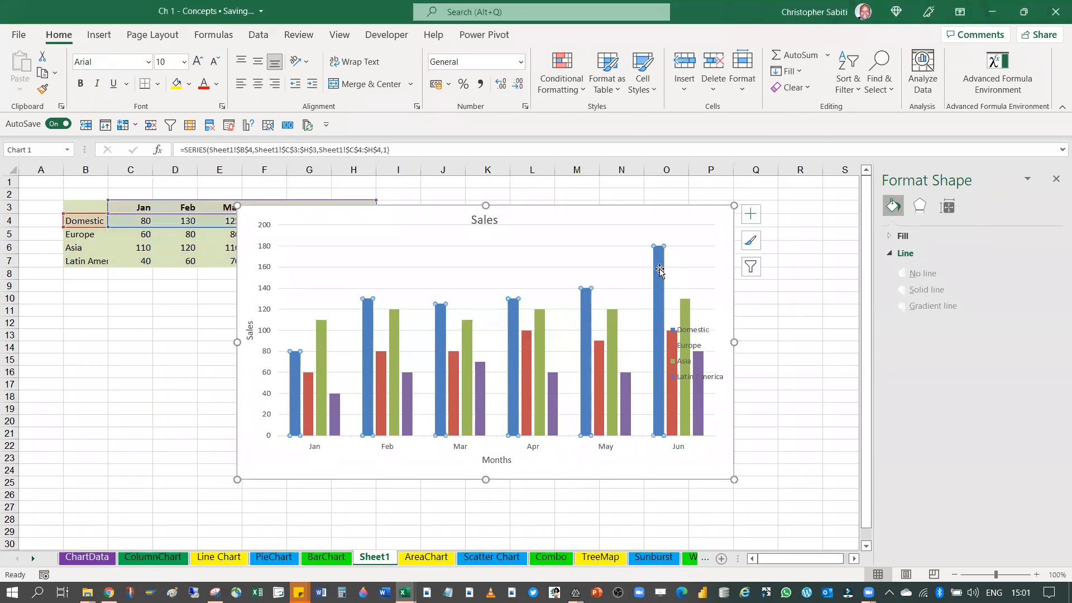
pyautogui.moveTo(567, 224); pyautogui.dragTo(701, 311)
pyautogui.click(701, 308)
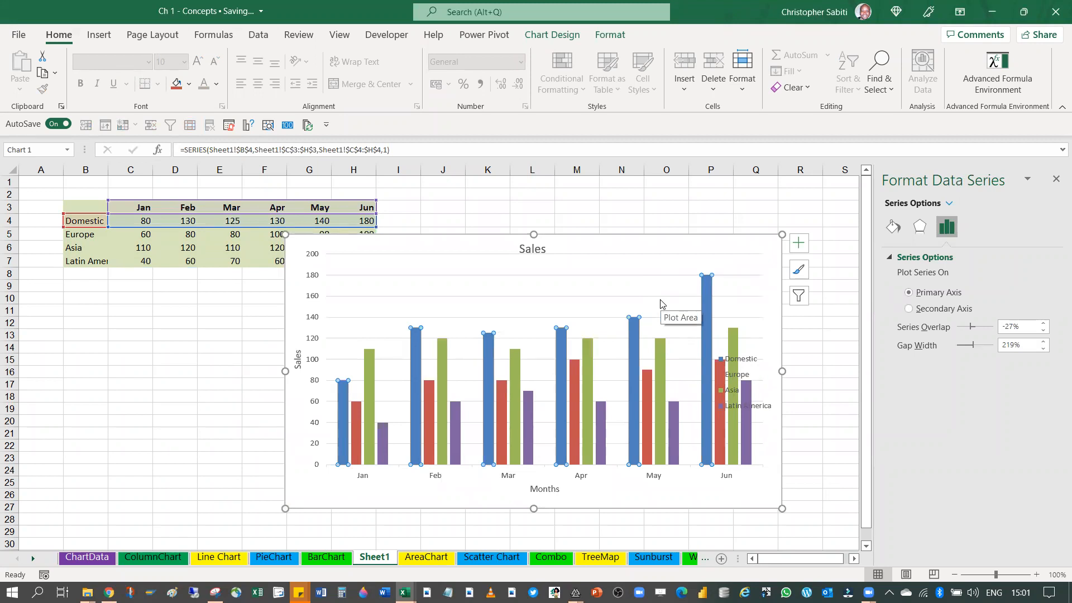
pyautogui.moveTo(672, 242); pyautogui.dragTo(742, 192)
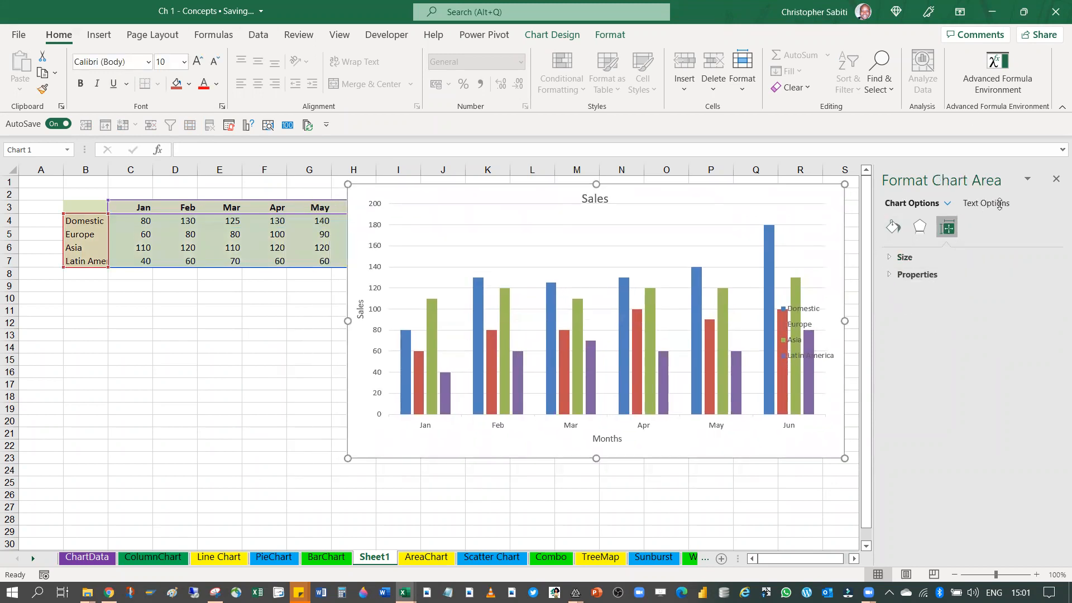
pyautogui.click(1056, 181)
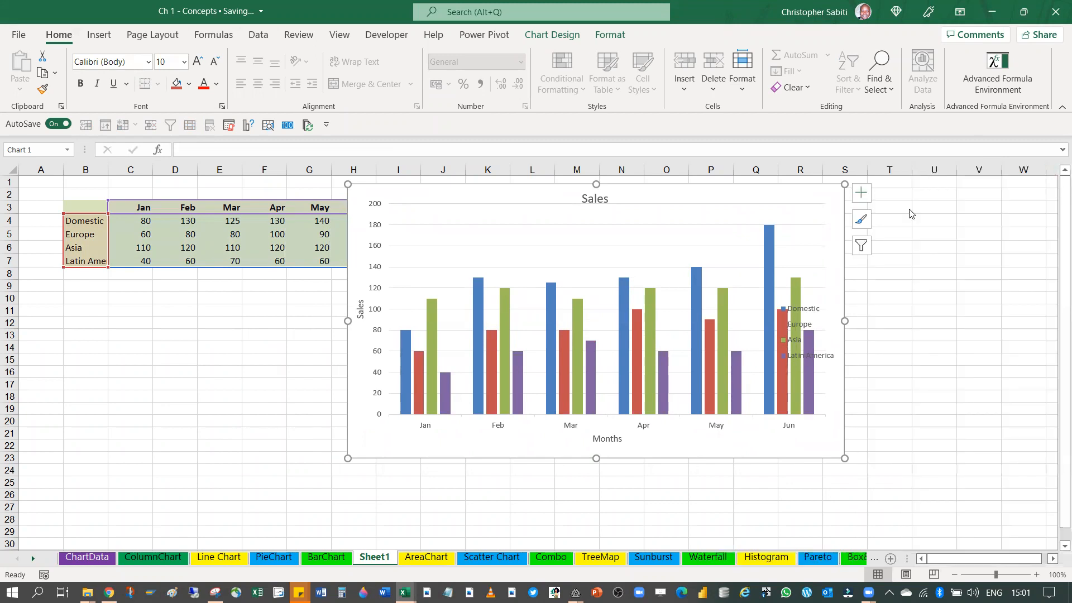
# Remove the chart title and add it back to the chart
pyautogui.click(861, 196)
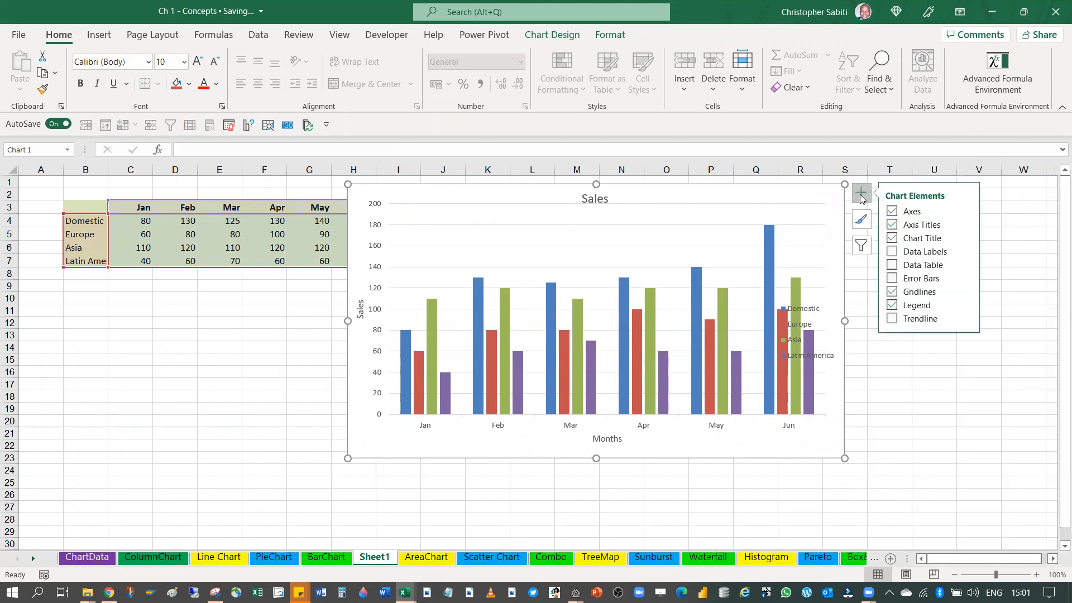
pyautogui.click(892, 239)
pyautogui.click(891, 238)
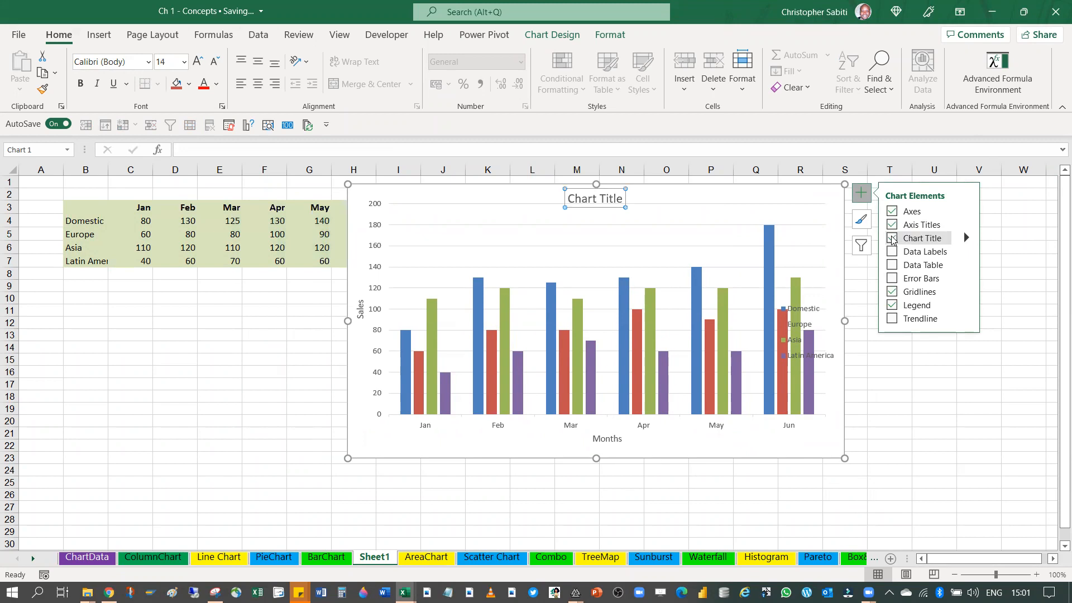
pyautogui.click(892, 238)
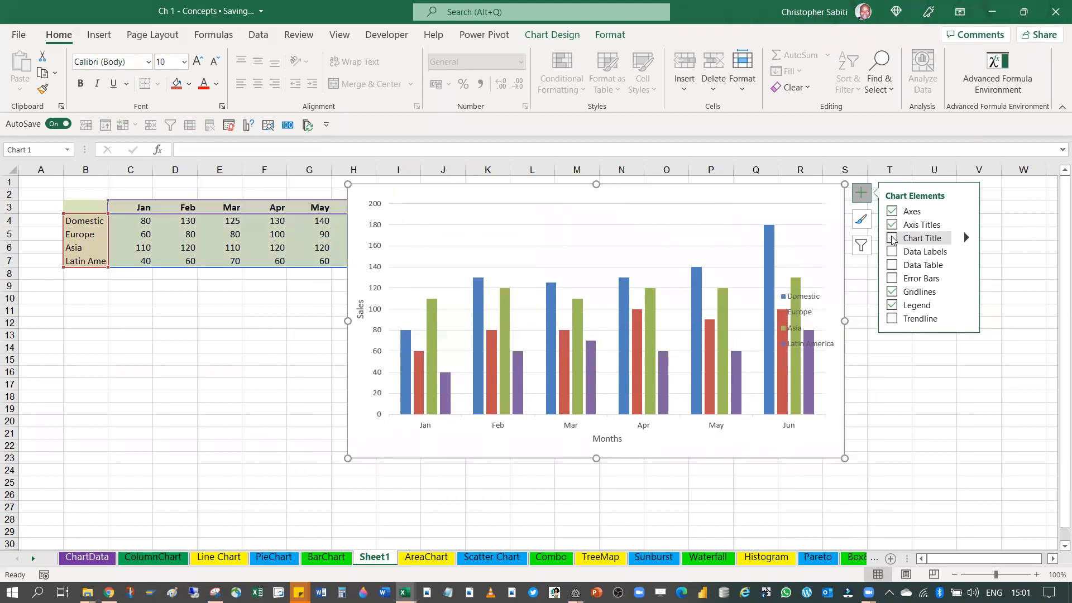
pyautogui.click(892, 238)
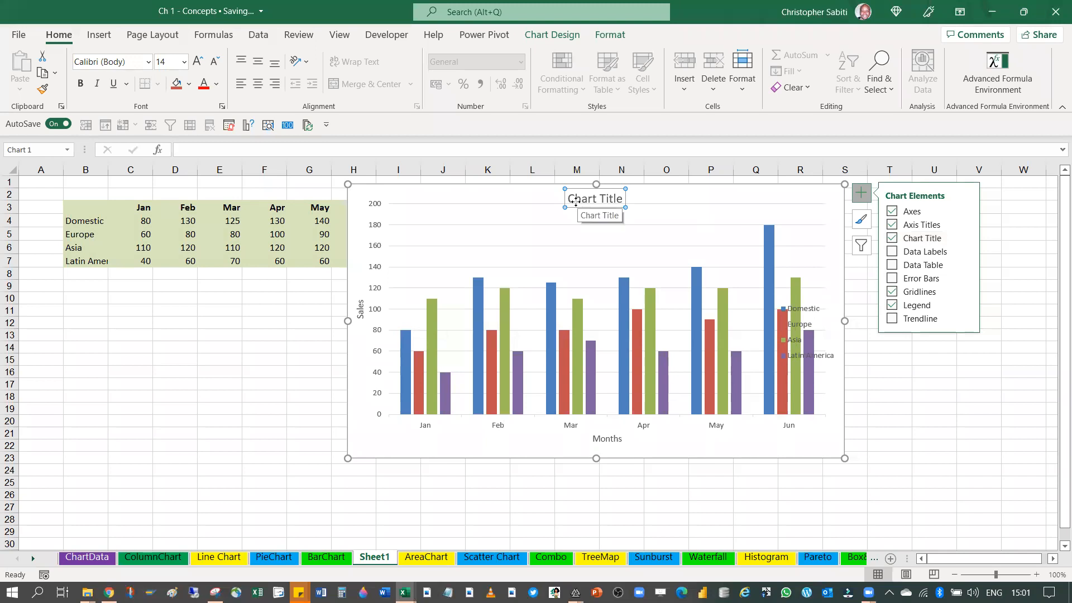
# Name the chart title "Sales per Months 2022" and lower the plot area's upper edge slightly to clear space beneath the title
pyautogui.doubleClick(603, 199)
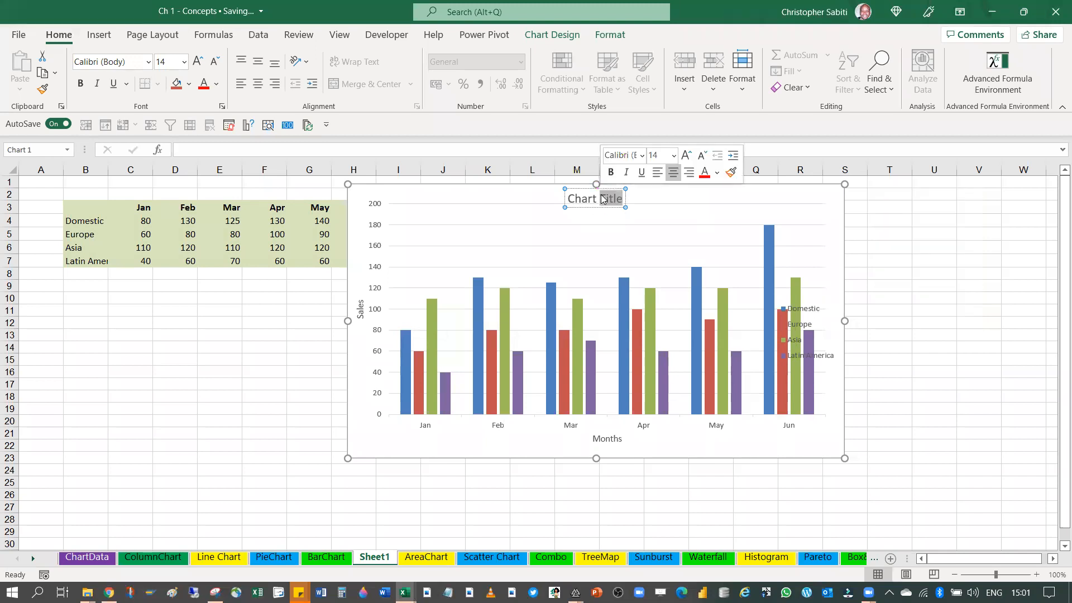
pyautogui.press('BackSpace')
pyautogui.press('BackSpace')
pyautogui.press('BackSpace')
pyautogui.press('BackSpace')
pyautogui.press('BackSpace')
pyautogui.press('BackSpace')
pyautogui.press('BackSpace')
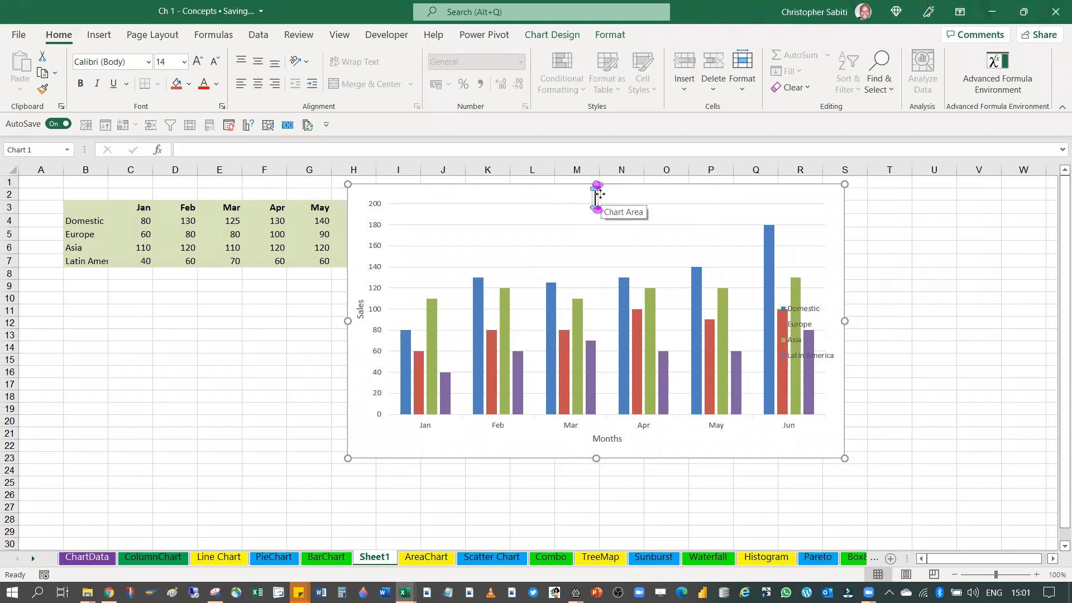
pyautogui.write('Sales')
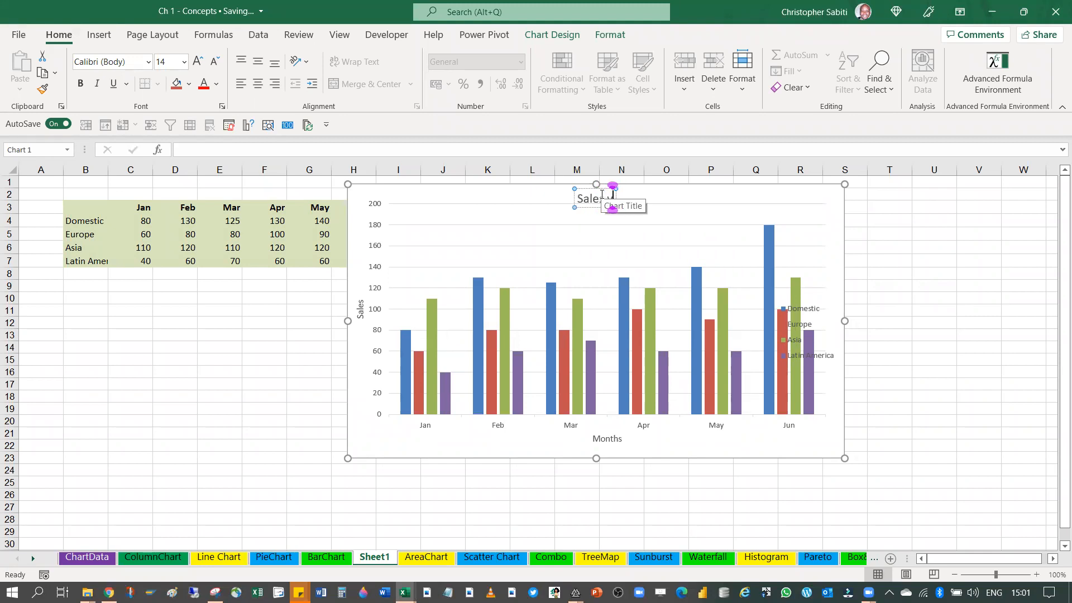
pyautogui.write(' per')
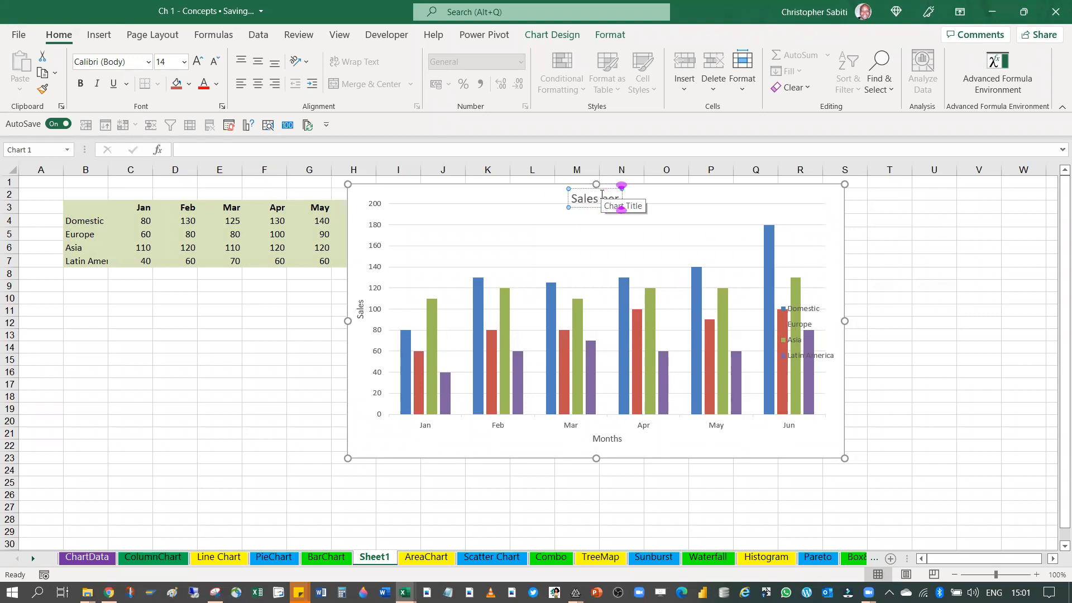
pyautogui.write(' Months')
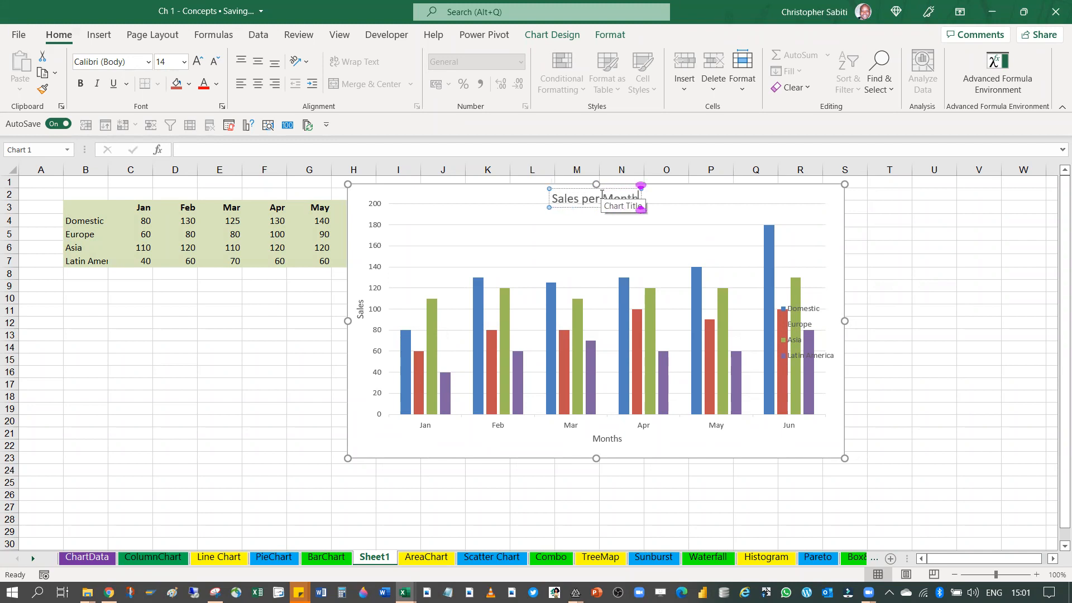
pyautogui.write(' 2022')
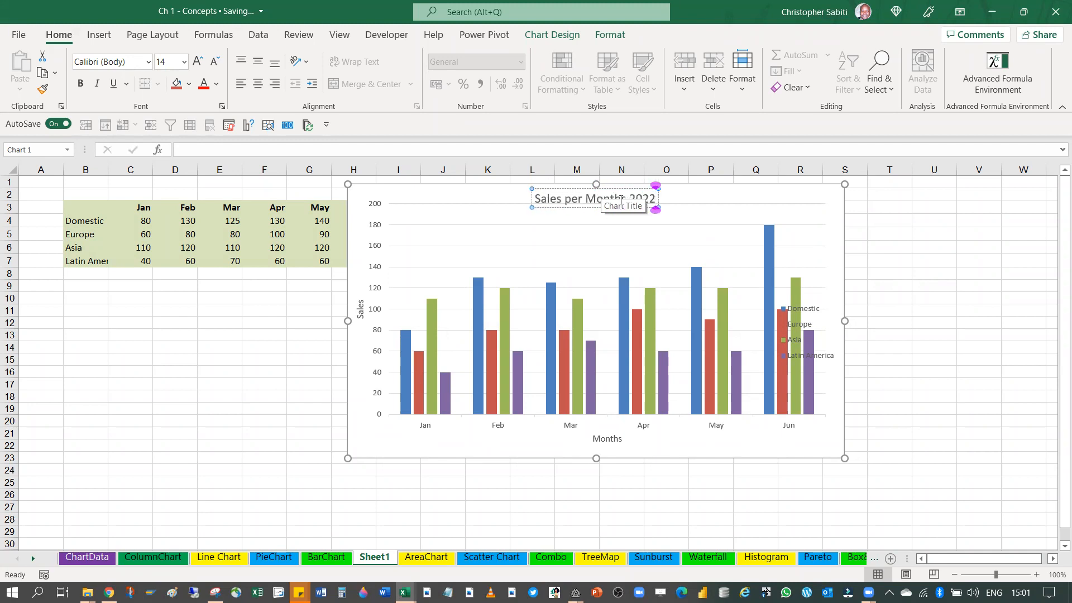
pyautogui.click(687, 215)
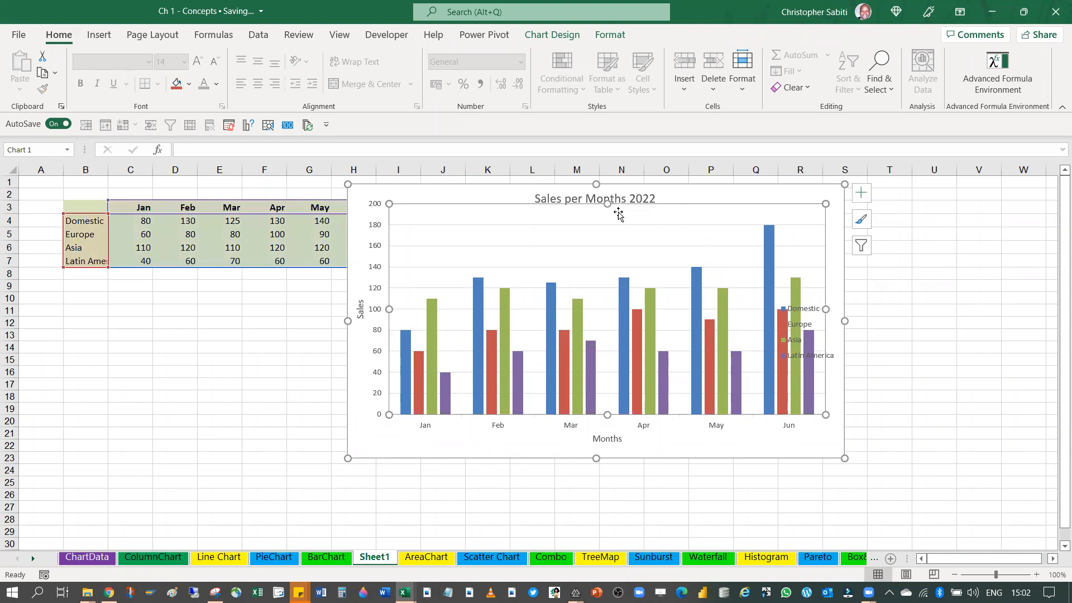
pyautogui.moveTo(607, 204); pyautogui.dragTo(608, 215)
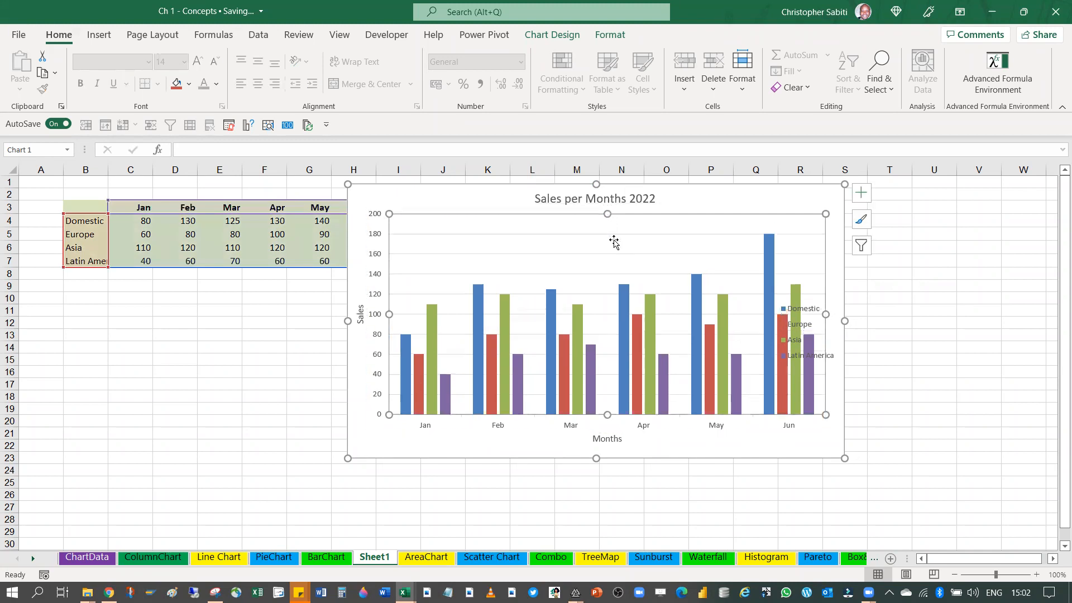
pyautogui.click(611, 202)
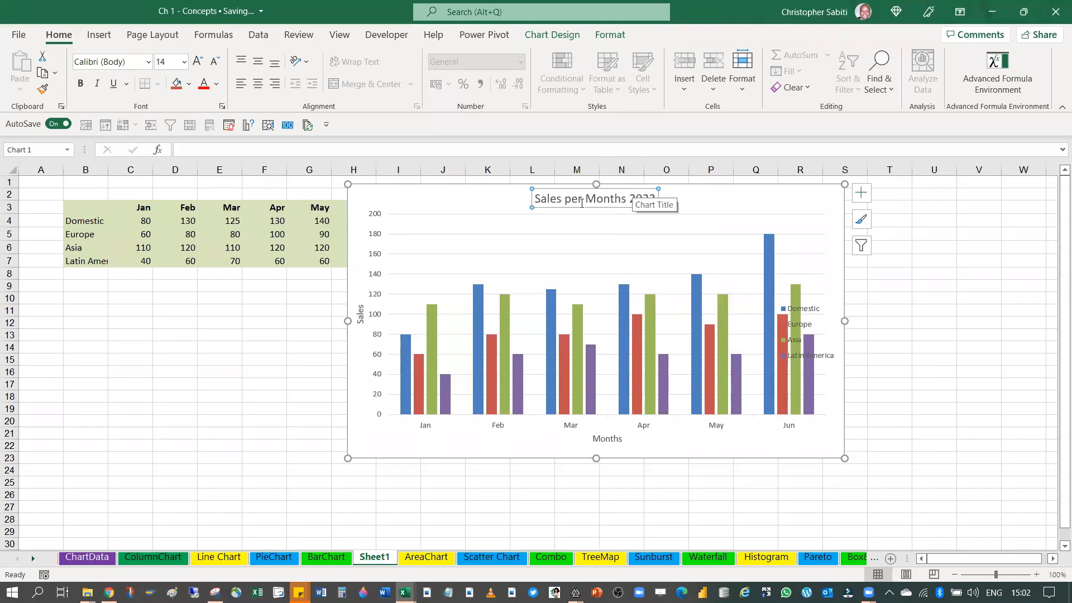
pyautogui.click(217, 83)
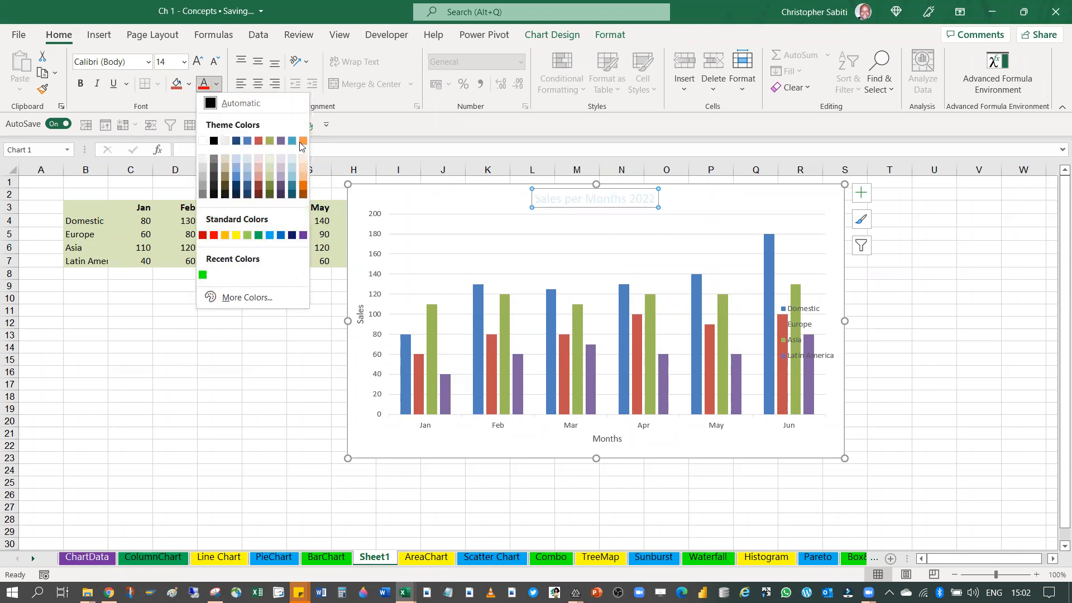
pyautogui.click(188, 85)
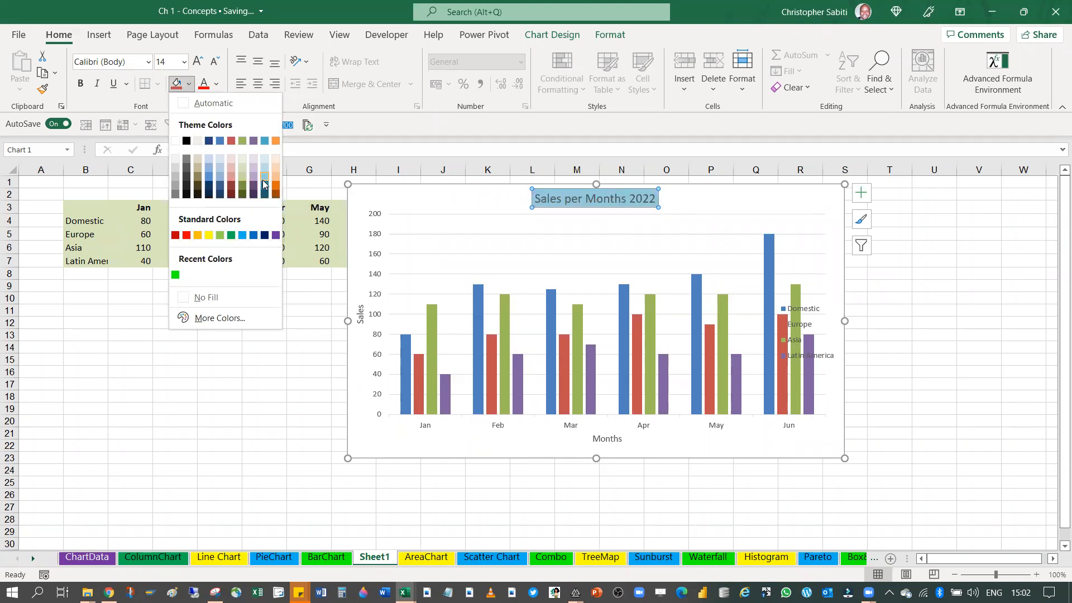
pyautogui.click(704, 199)
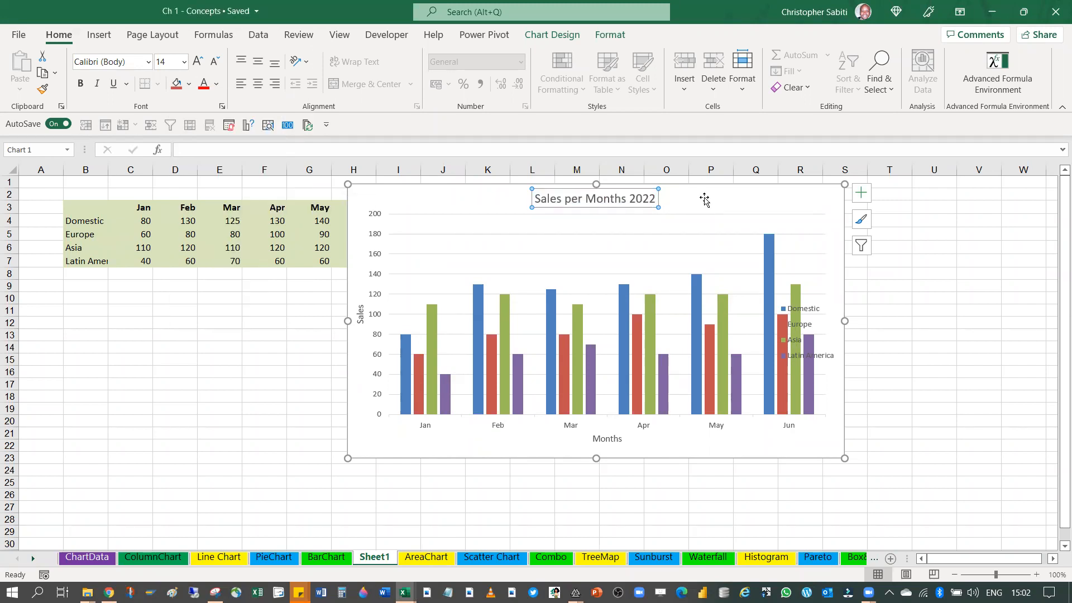
# Add data labels to the chart and select the Europe and Latin America column series in turn
pyautogui.click(859, 195)
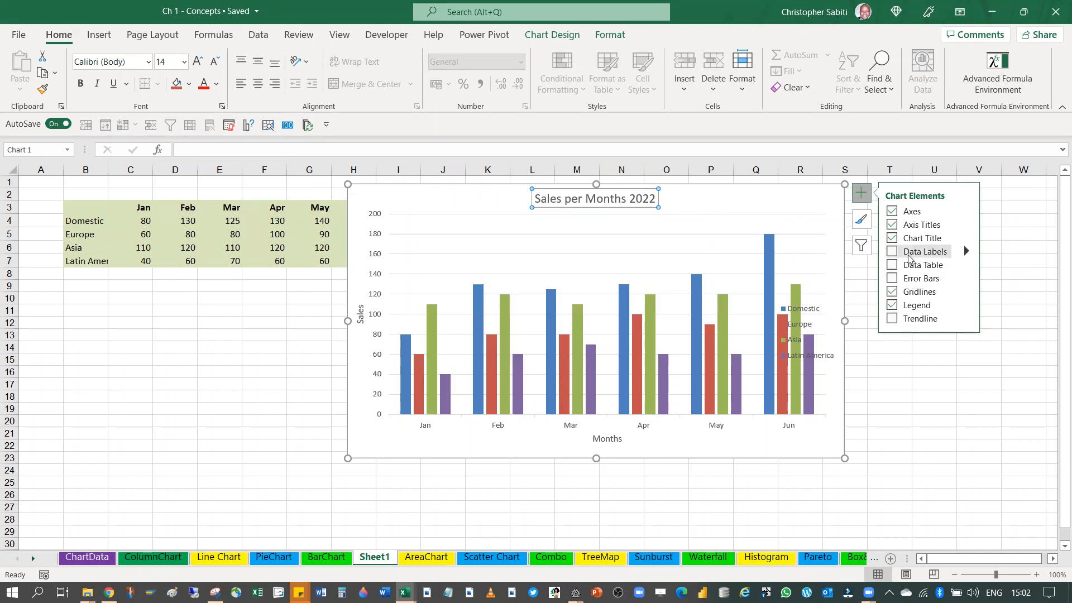
pyautogui.click(893, 252)
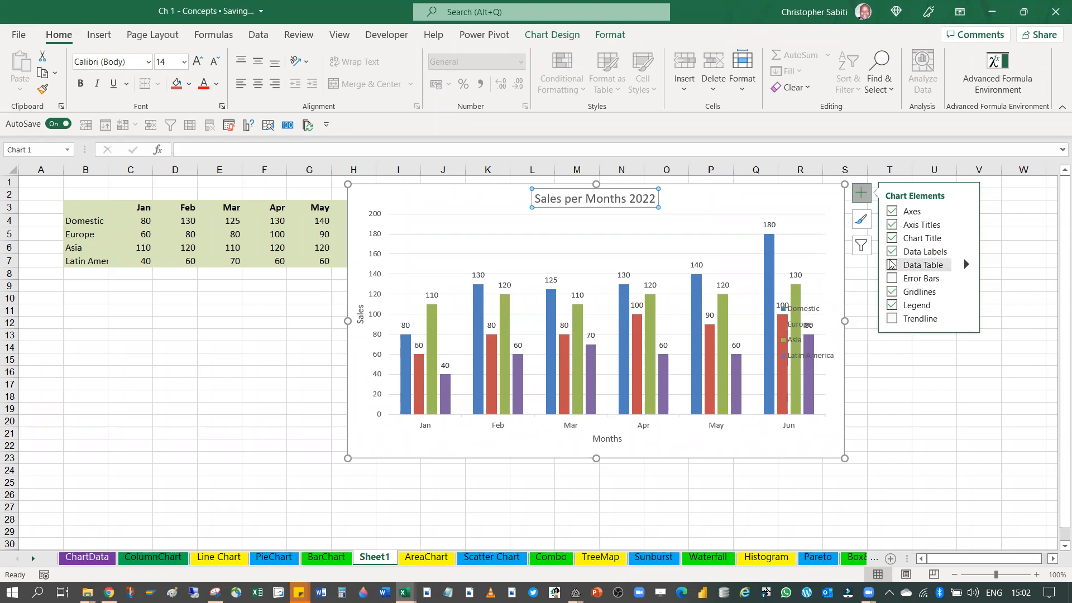
pyautogui.click(871, 417)
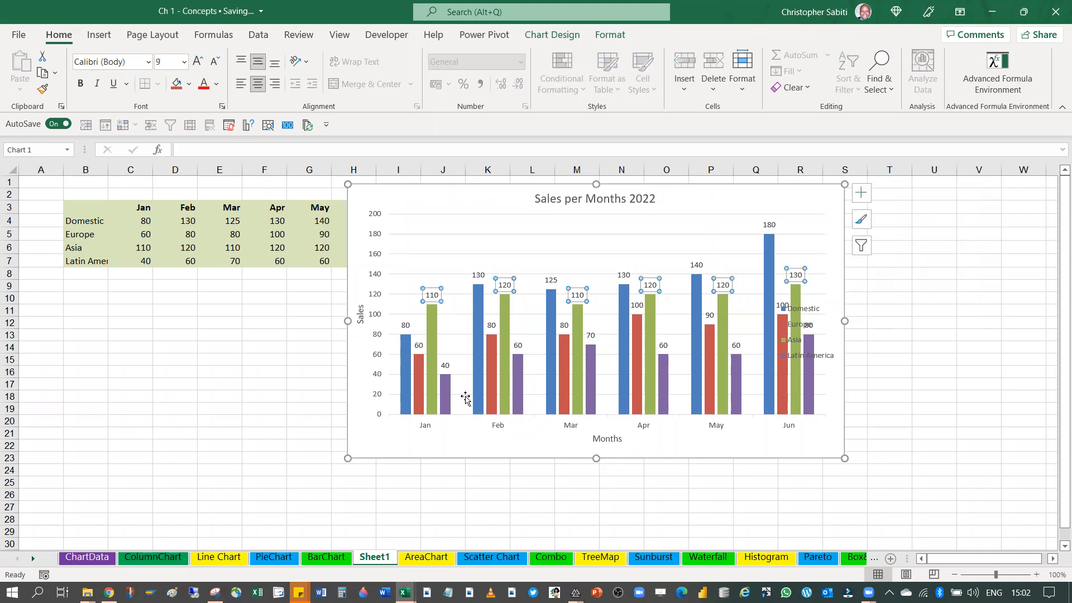
pyautogui.click(586, 445)
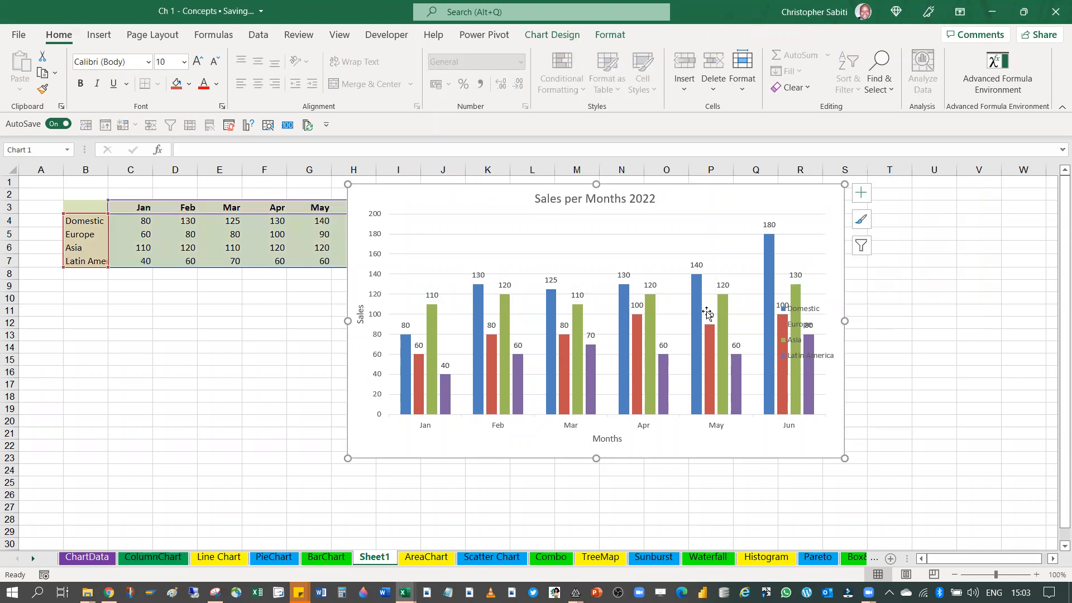
pyautogui.click(711, 337)
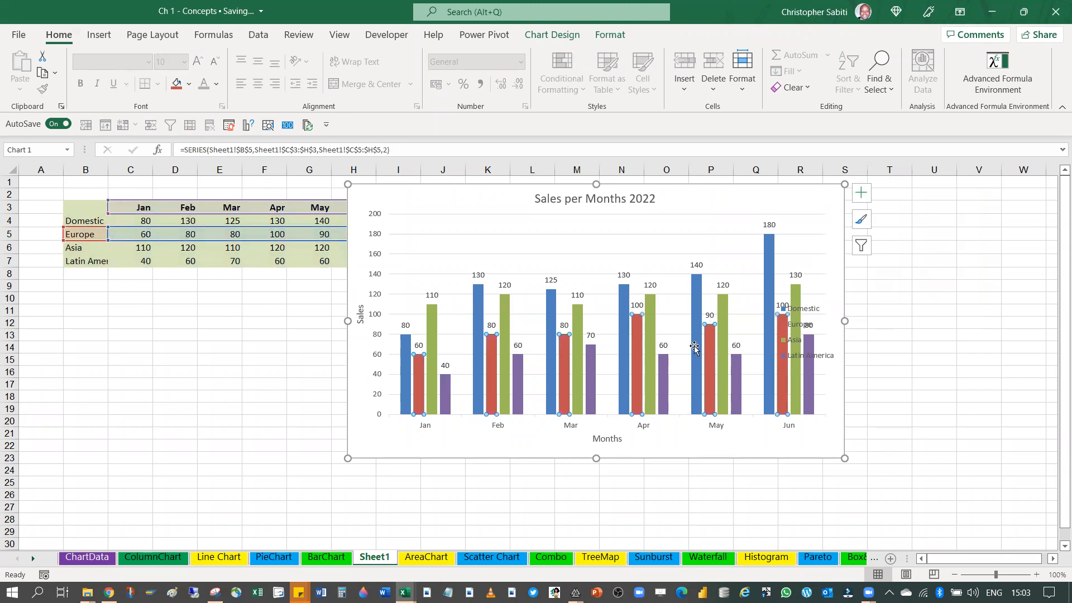
pyautogui.click(660, 363)
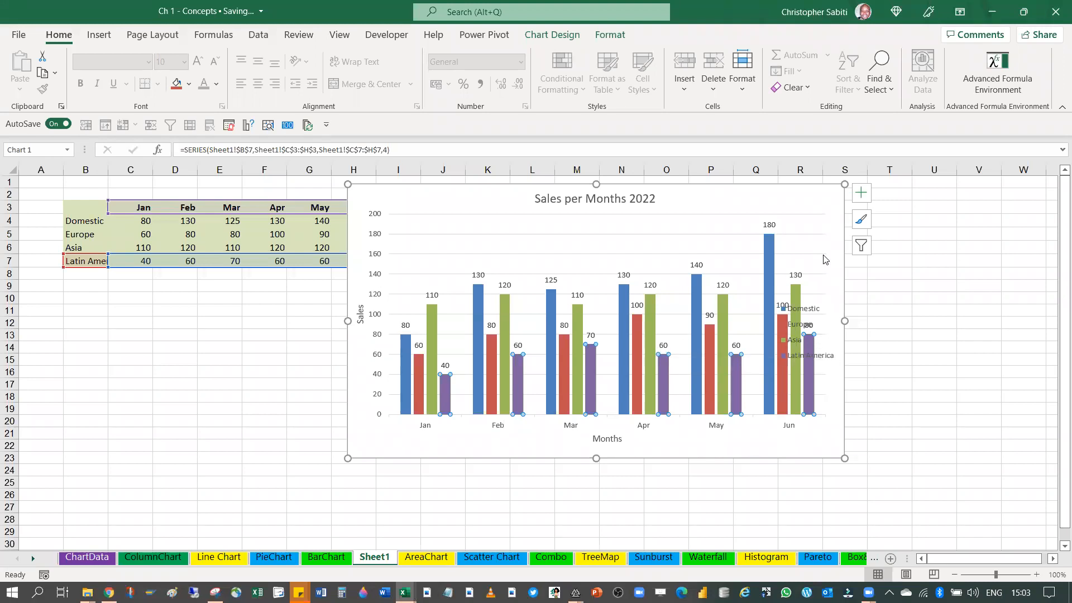
# Remove the primary vertical axis title and add it back with its default text
pyautogui.click(861, 192)
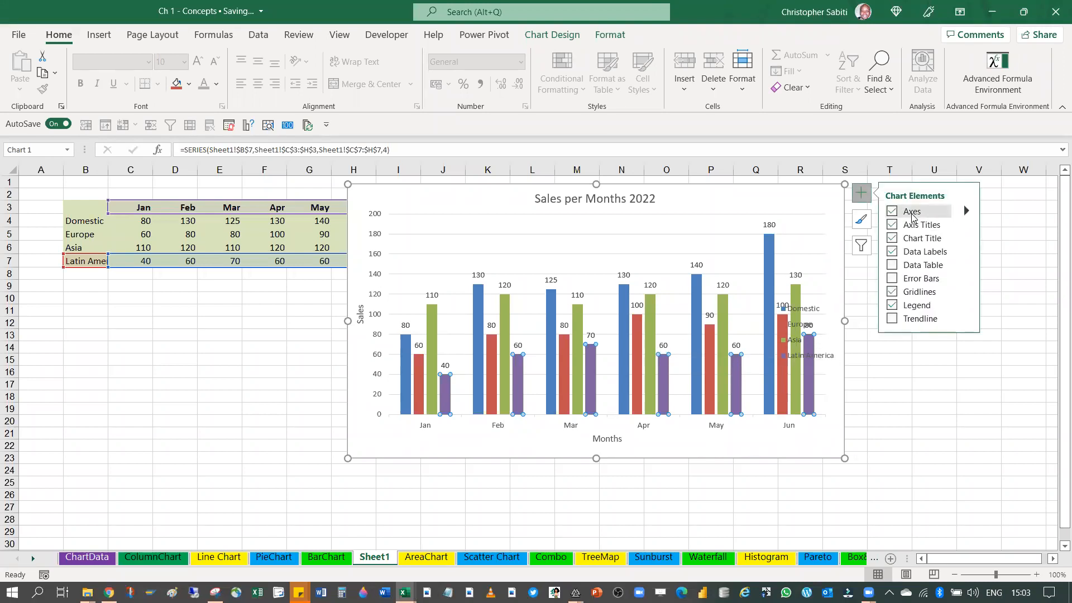
pyautogui.click(965, 224)
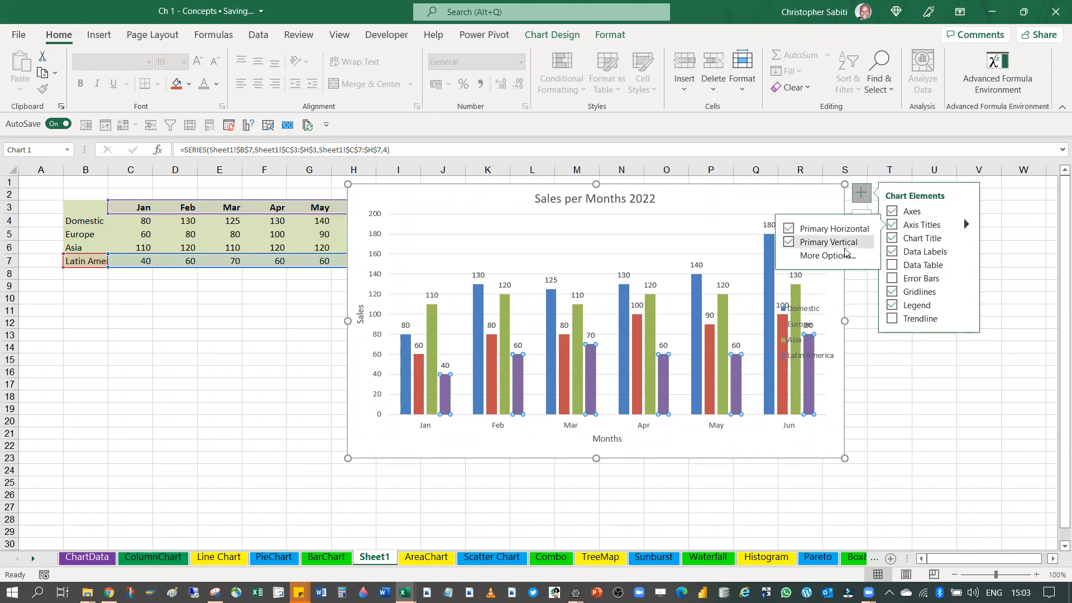
pyautogui.click(788, 242)
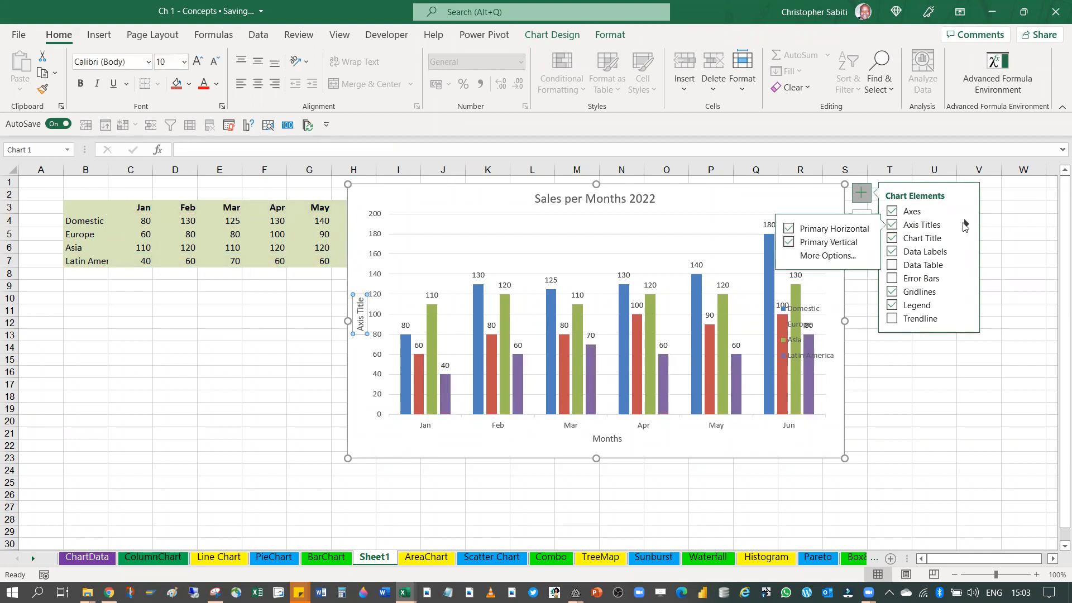
# Hide the primary vertical axis of the chart while keeping the primary horizontal axis, and deselect the chart
pyautogui.click(934, 216)
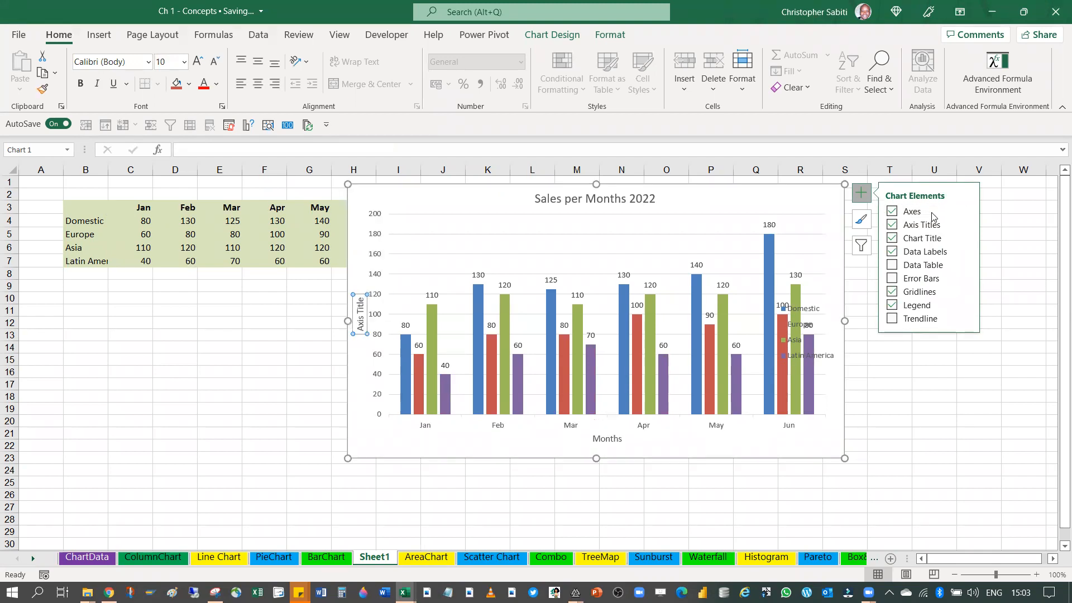
pyautogui.moveTo(966, 212)
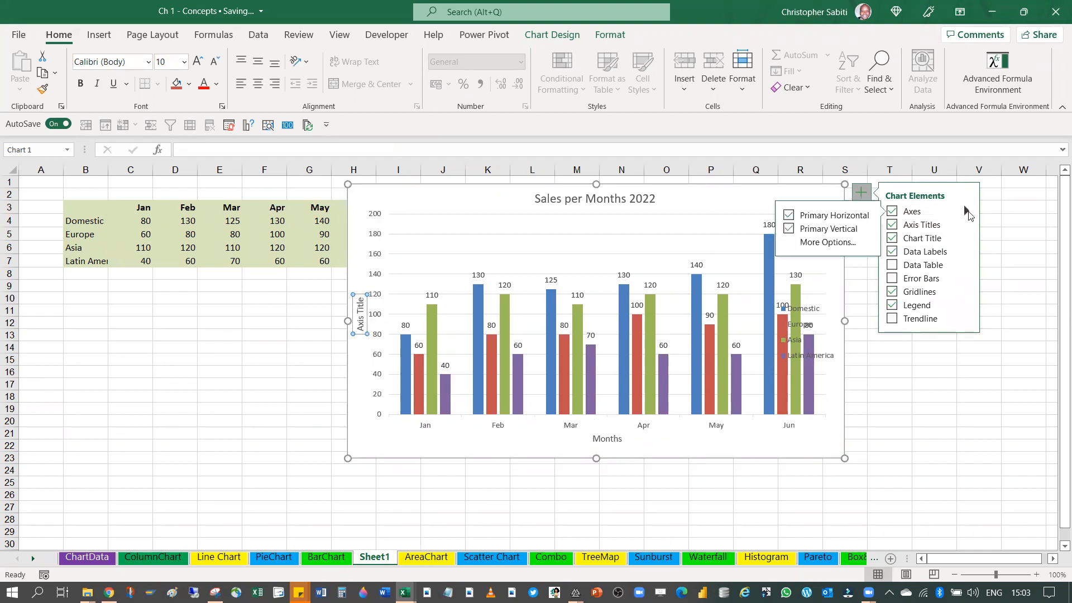
pyautogui.click(786, 238)
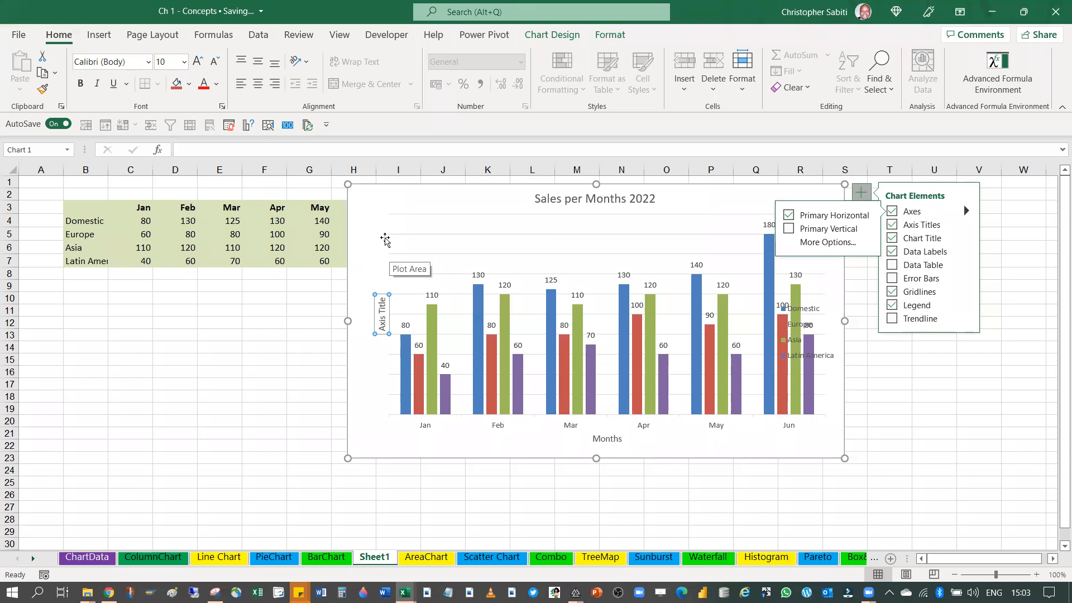
pyautogui.click(933, 347)
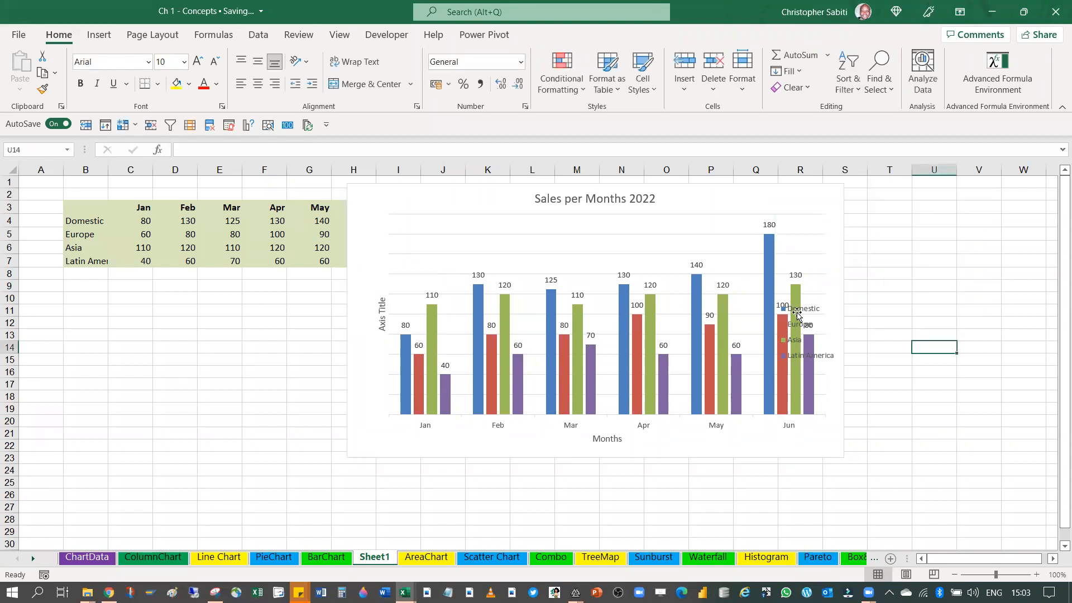
# Select the chart's horizontal gridlines, remove the gridlines and turn them back on
pyautogui.click(797, 315)
pyautogui.click(589, 234)
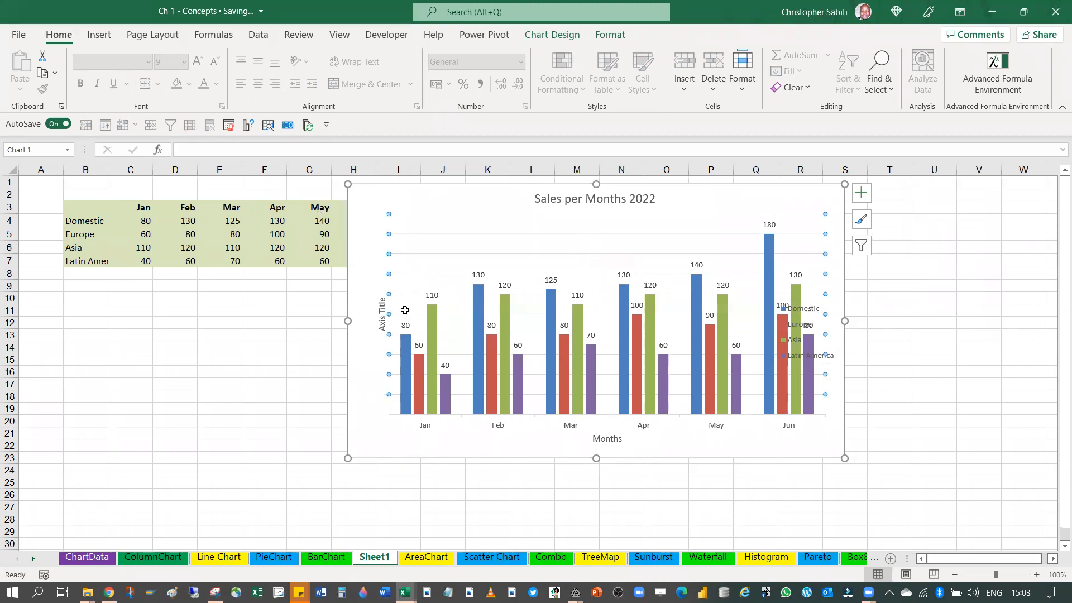
pyautogui.click(861, 194)
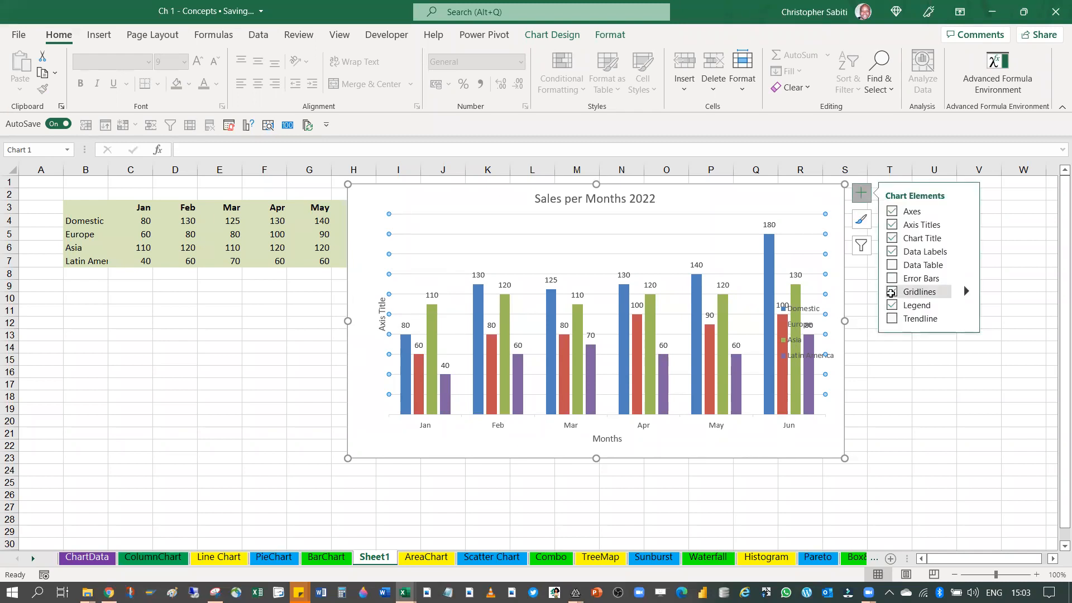
pyautogui.click(892, 292)
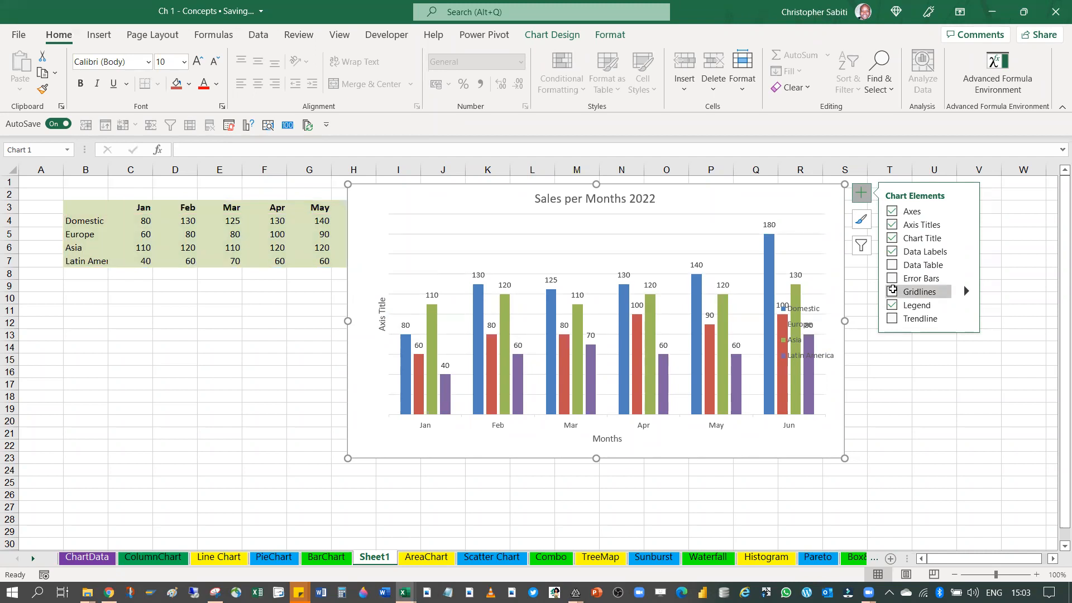
pyautogui.click(892, 289)
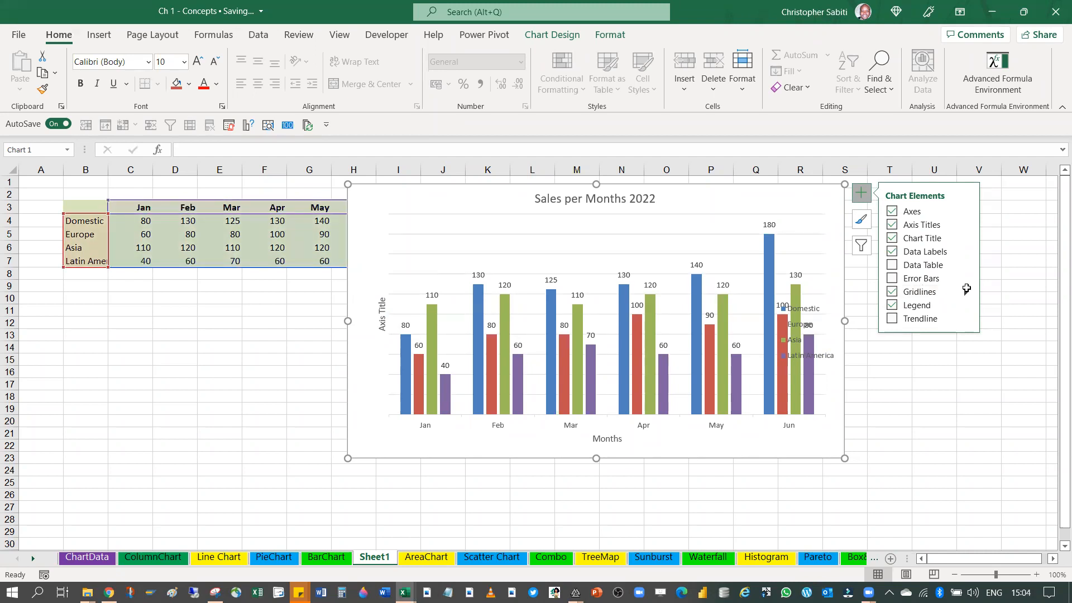
# Add primary minor horizontal gridlines to the chart
pyautogui.click(966, 290)
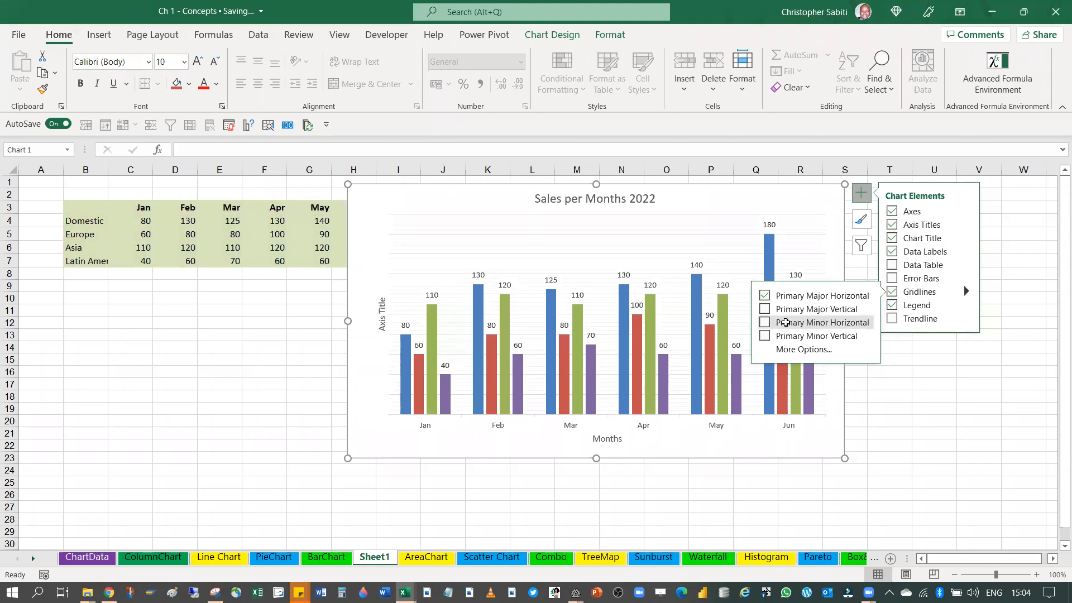
pyautogui.click(764, 322)
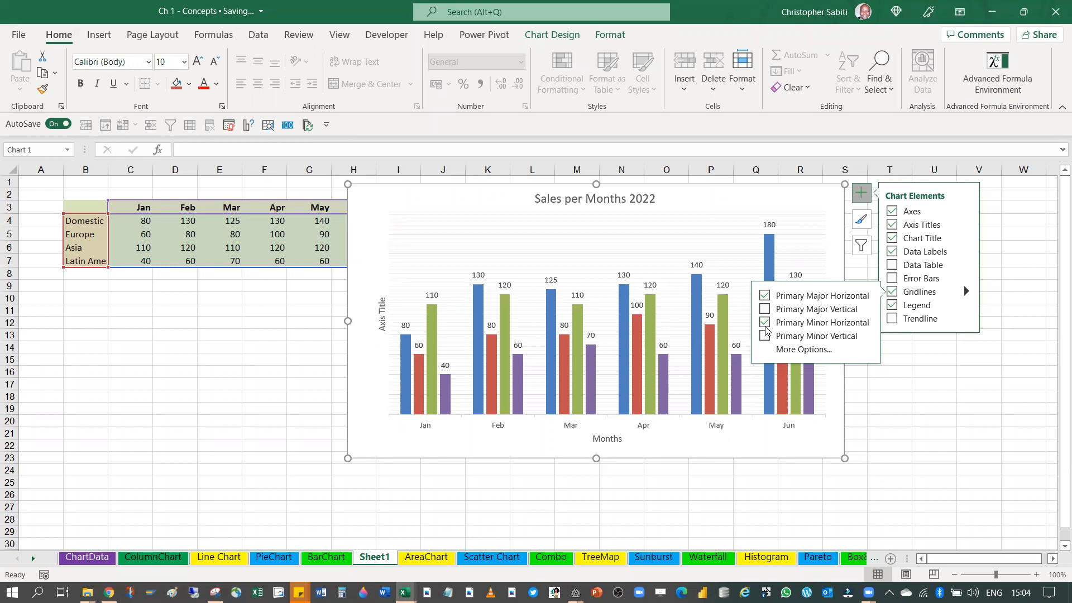
# Add primary major vertical and primary minor vertical gridlines to the chart, and deselect the chart
pyautogui.click(764, 309)
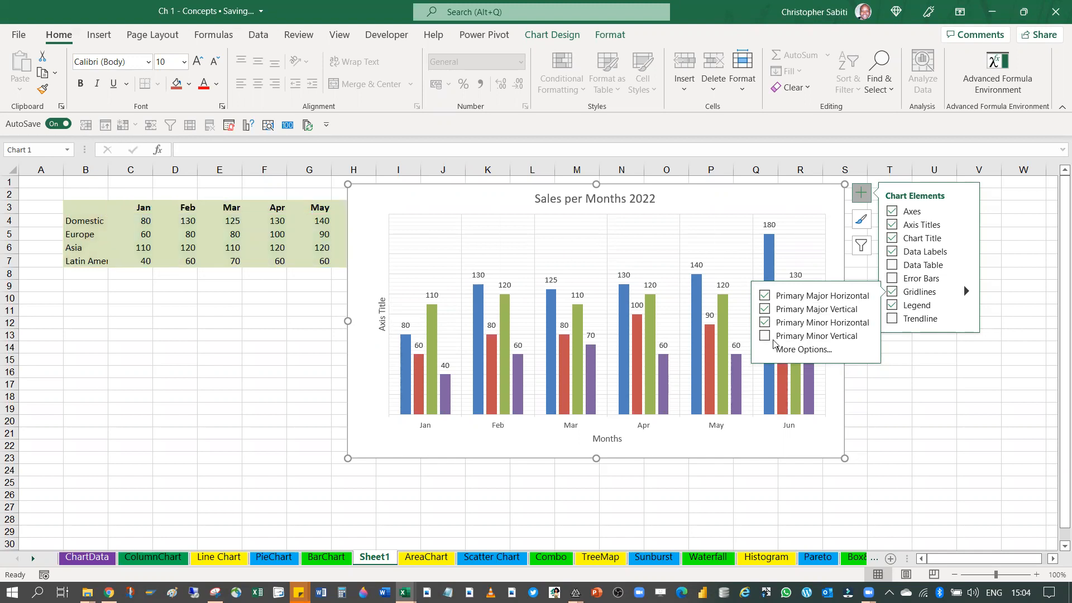
pyautogui.click(765, 336)
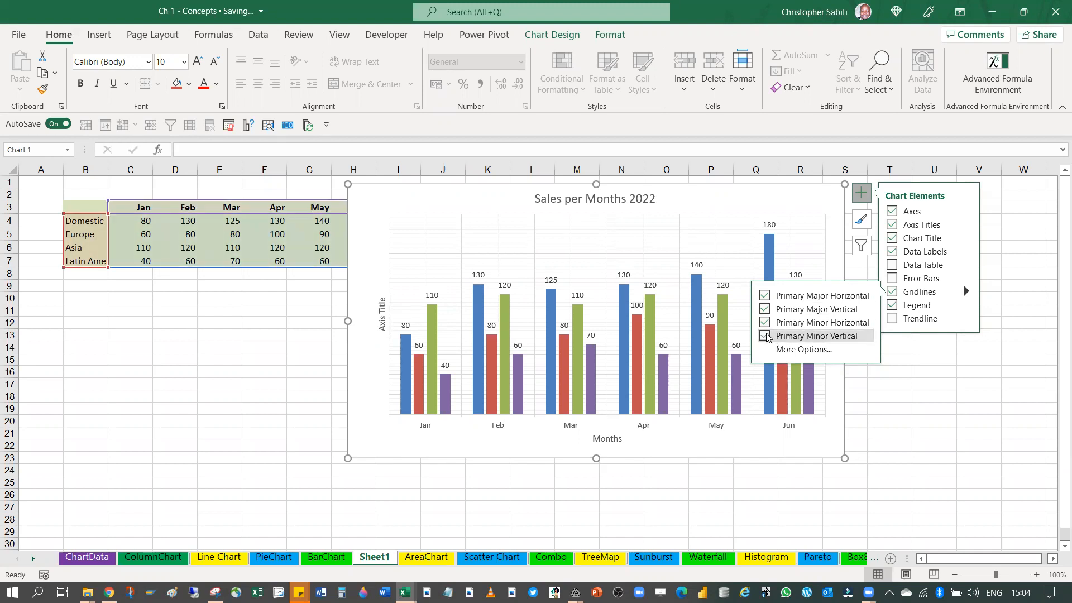
pyautogui.click(889, 421)
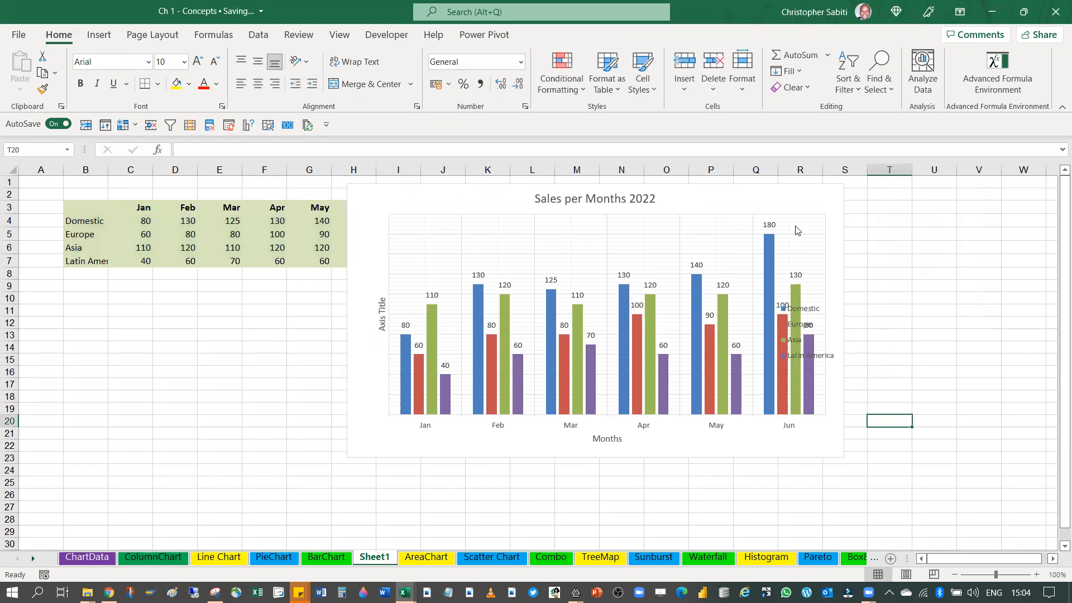
# Enlarge the chart slightly in both width and height from its lower-right corner
pyautogui.click(796, 230)
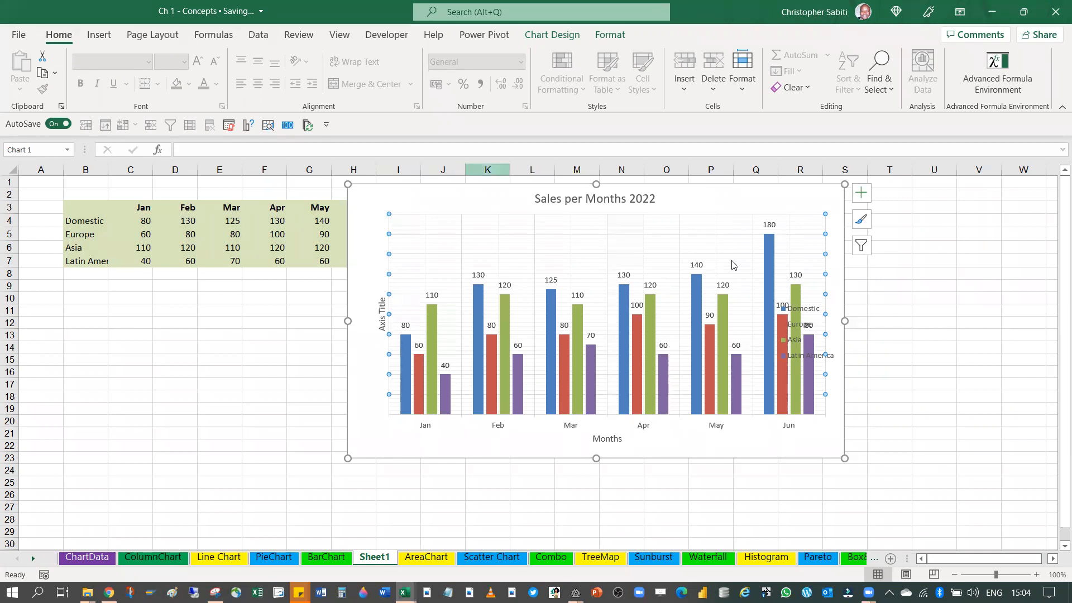
pyautogui.moveTo(844, 458); pyautogui.dragTo(875, 485)
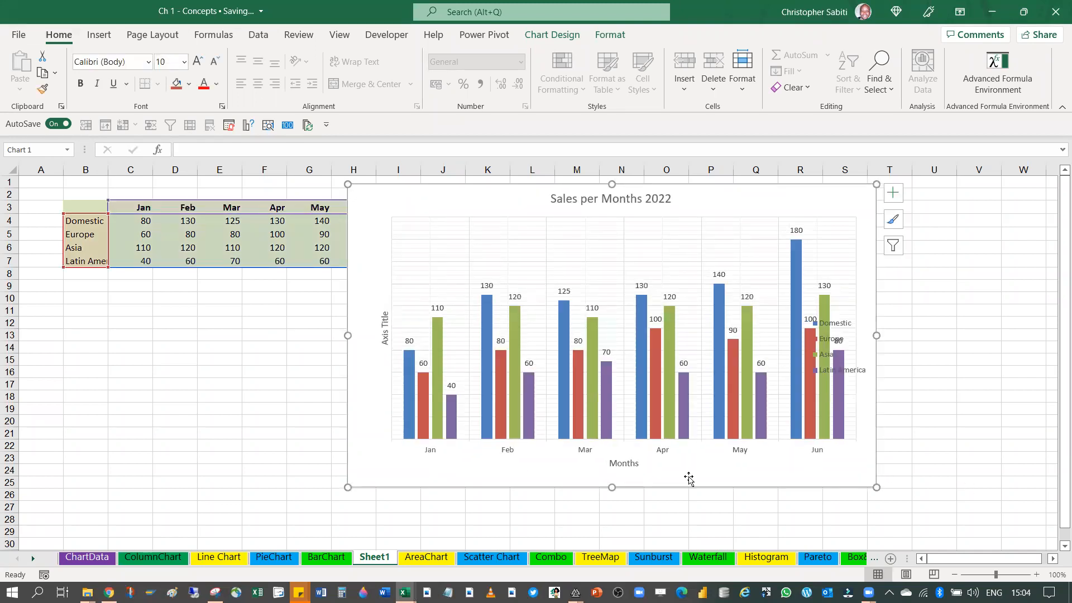
# Add a data table below the chart and remove it again
pyautogui.click(892, 193)
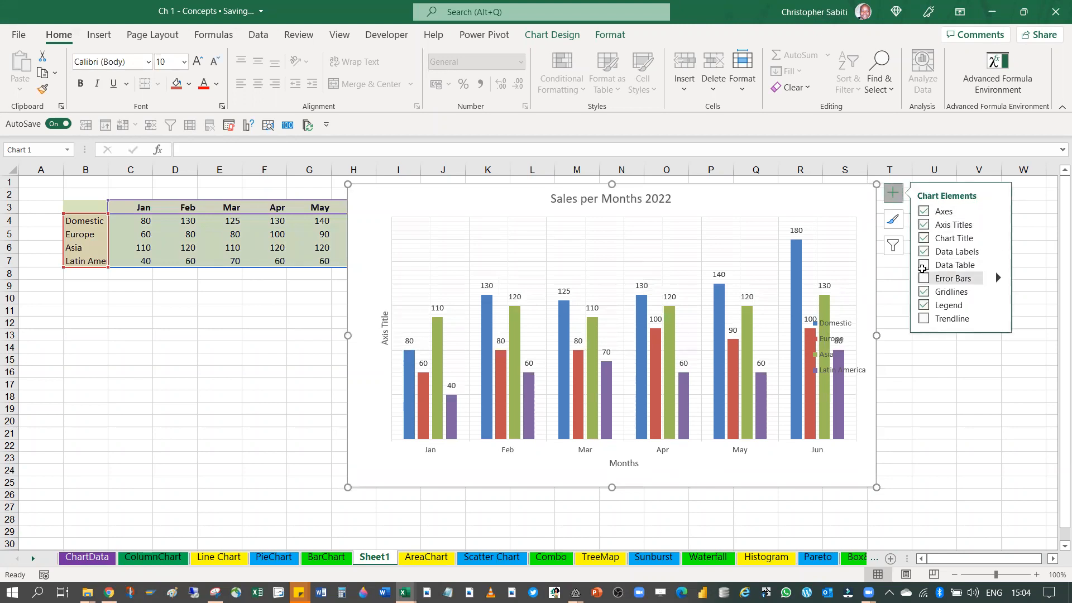
pyautogui.click(923, 264)
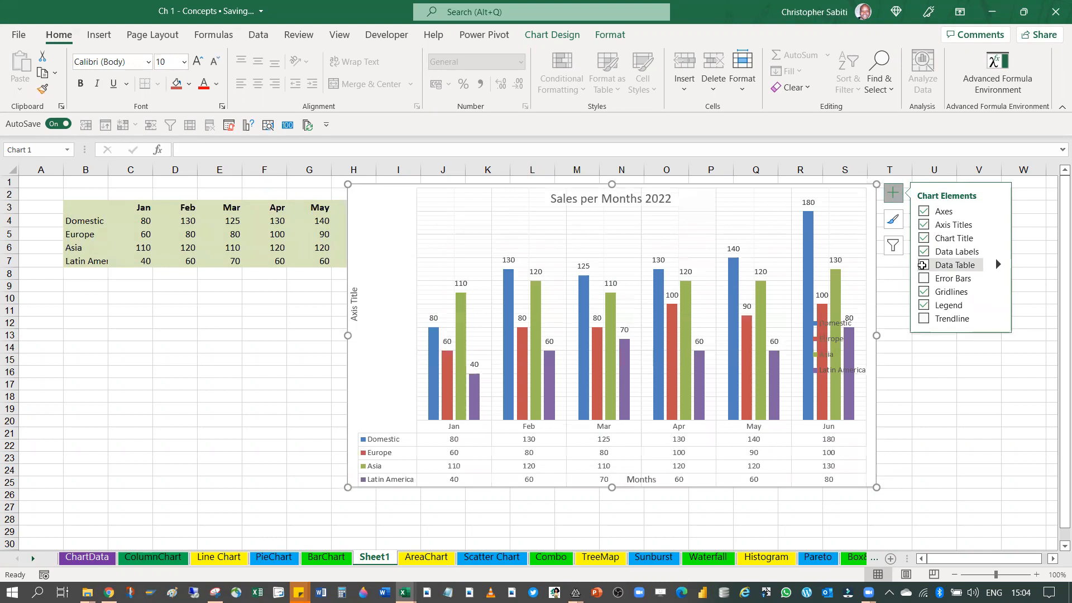
pyautogui.click(922, 265)
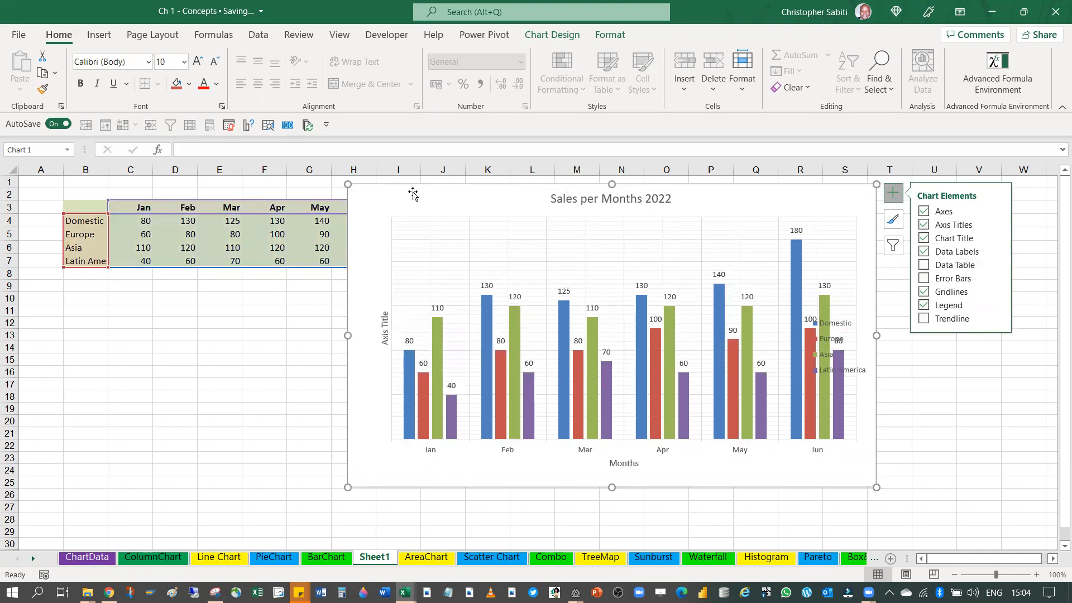
# Add a data table to the chart, move the chart aside to uncover the Jun source data, and move it back
pyautogui.moveTo(413, 194); pyautogui.dragTo(405, 186)
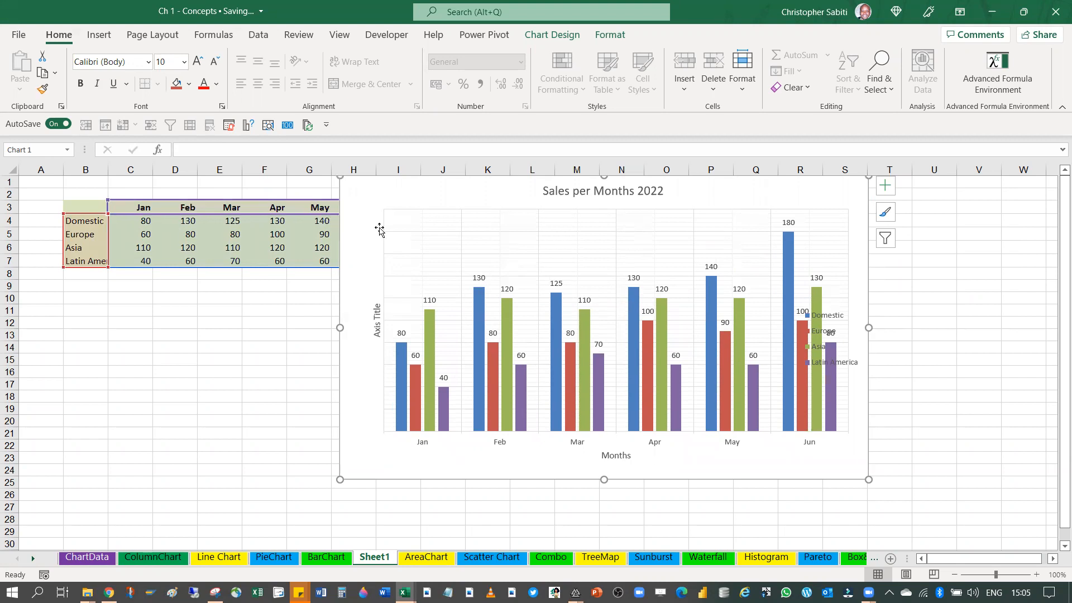
pyautogui.click(885, 185)
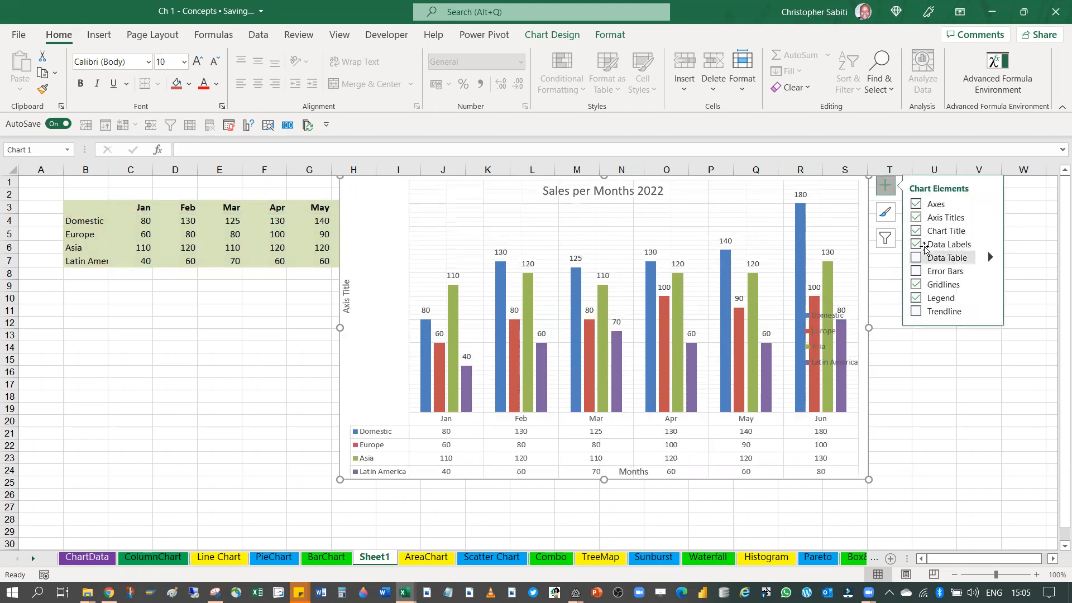
pyautogui.click(922, 254)
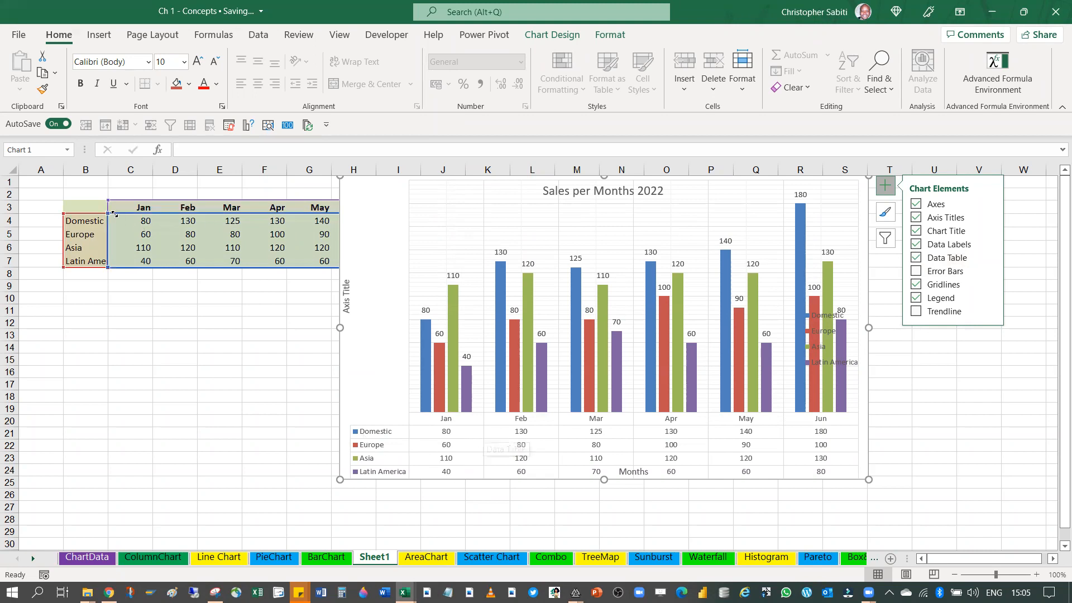
pyautogui.moveTo(379, 187); pyautogui.dragTo(436, 197)
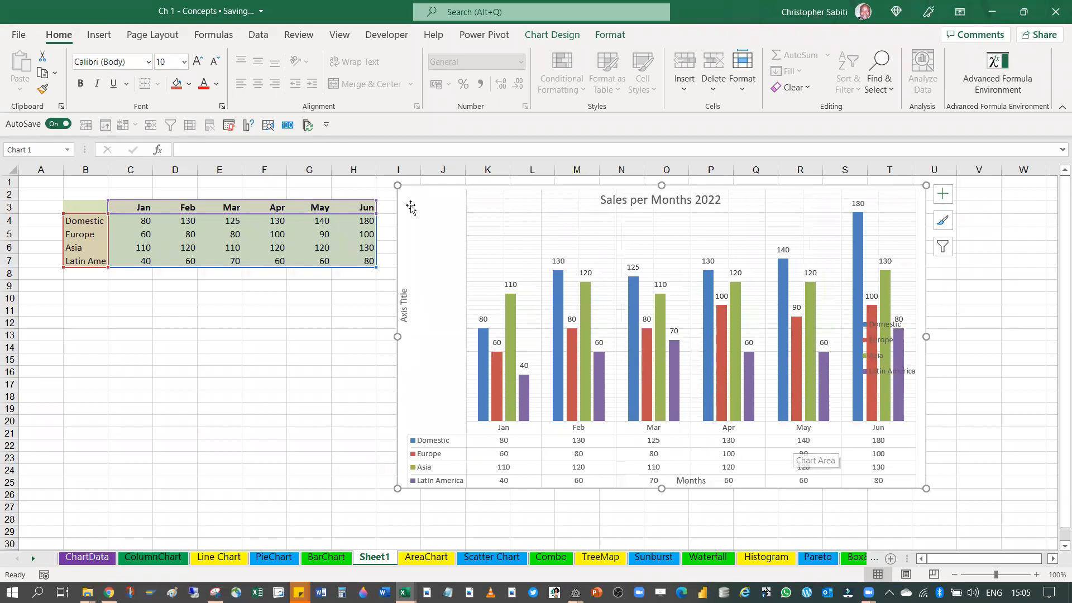
pyautogui.moveTo(421, 186); pyautogui.dragTo(340, 179)
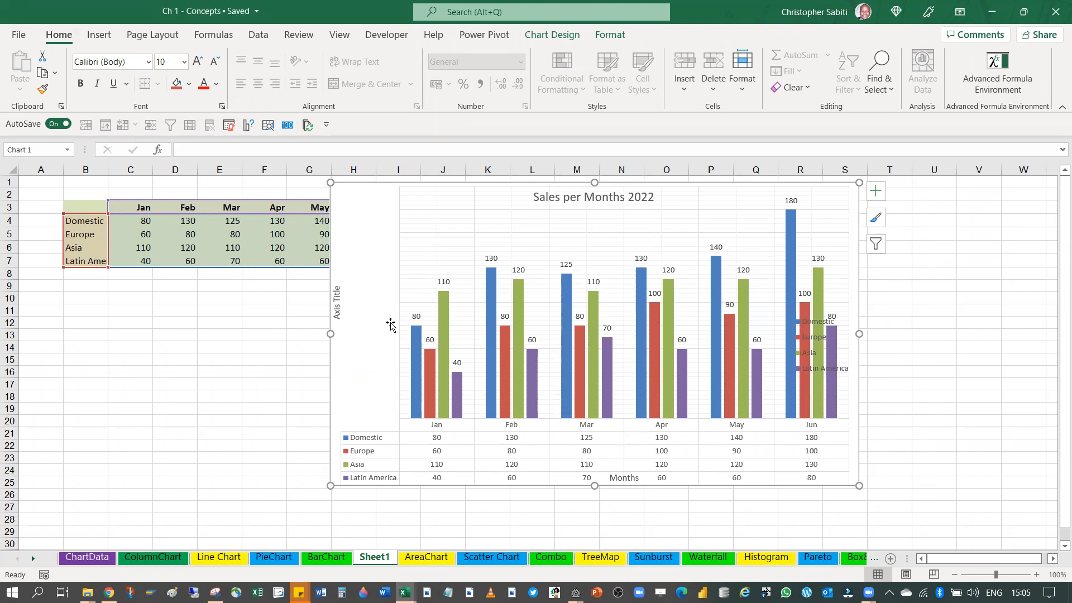
# Remove the data table and the data labels from the chart
pyautogui.click(876, 193)
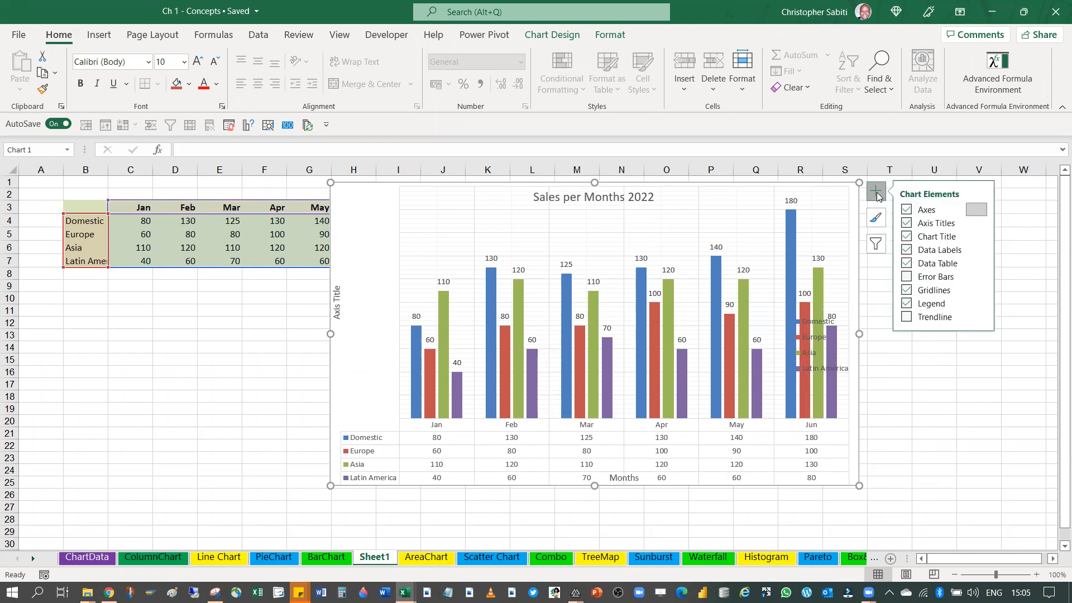
pyautogui.click(908, 265)
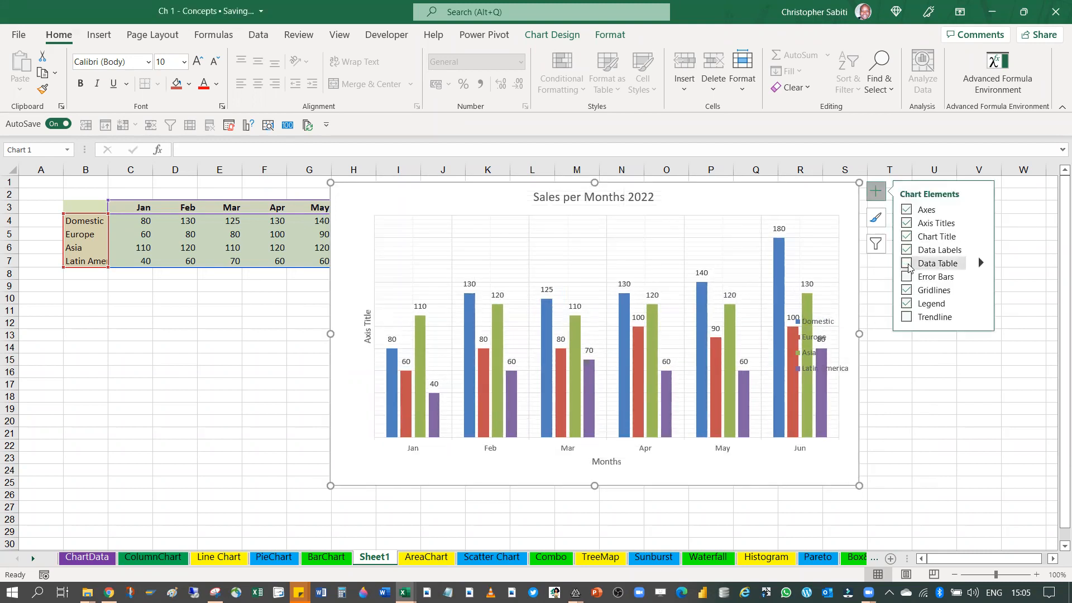
pyautogui.click(906, 251)
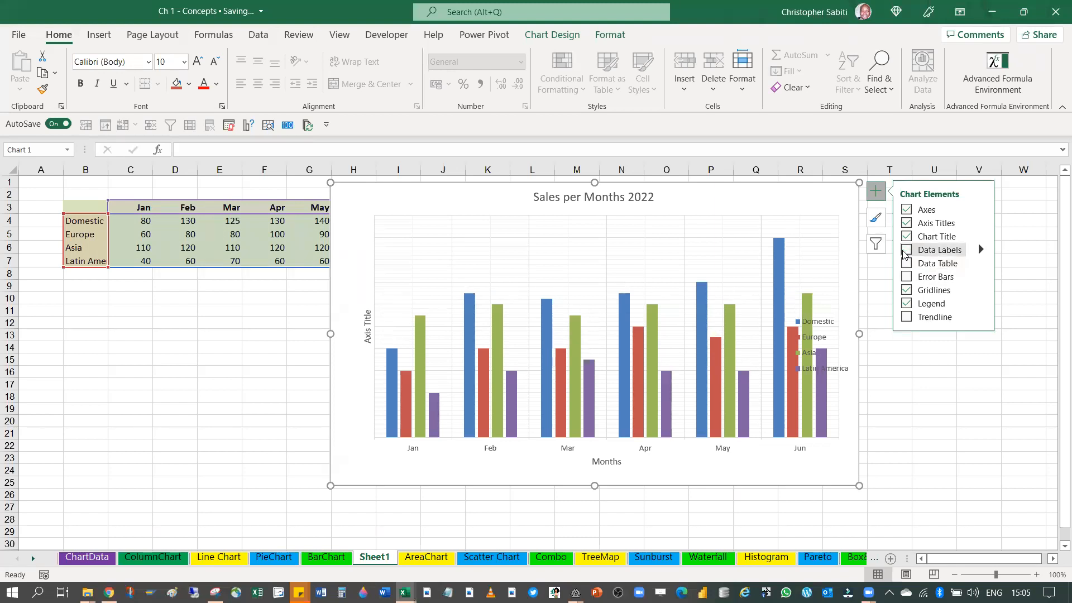
# Turn the chart's primary vertical axis back on alongside the primary horizontal axis
pyautogui.click(980, 209)
pyautogui.click(810, 228)
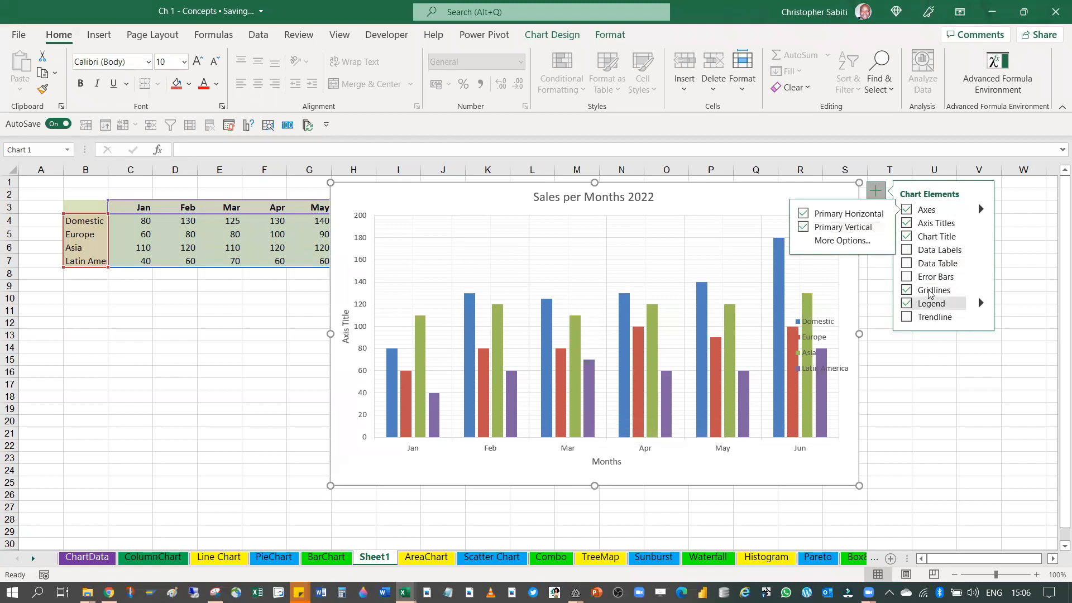
pyautogui.click(982, 210)
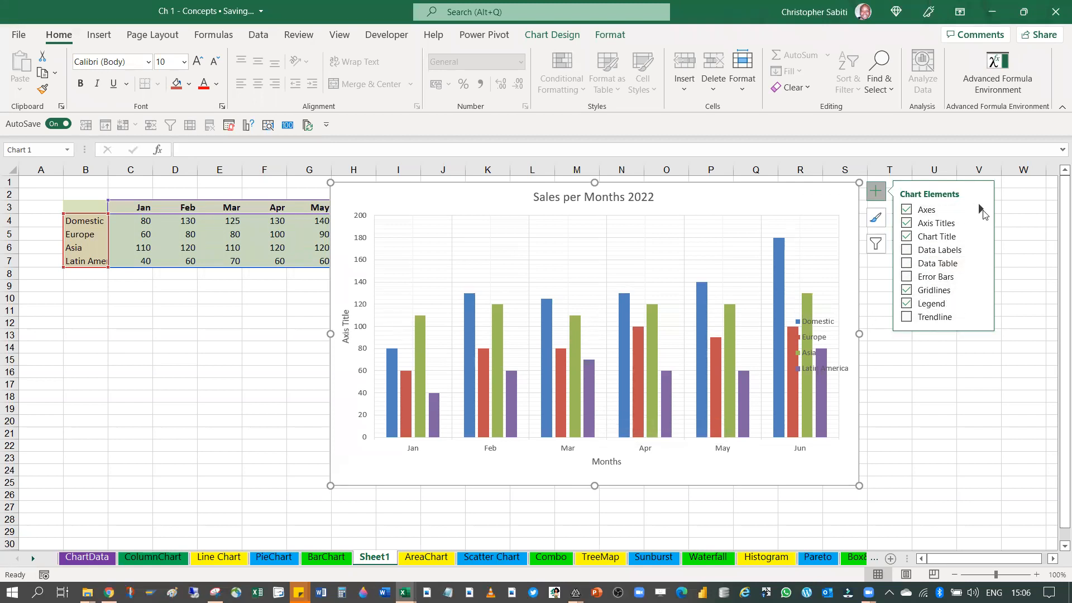
# Add error bars to the chart's columns
pyautogui.click(906, 277)
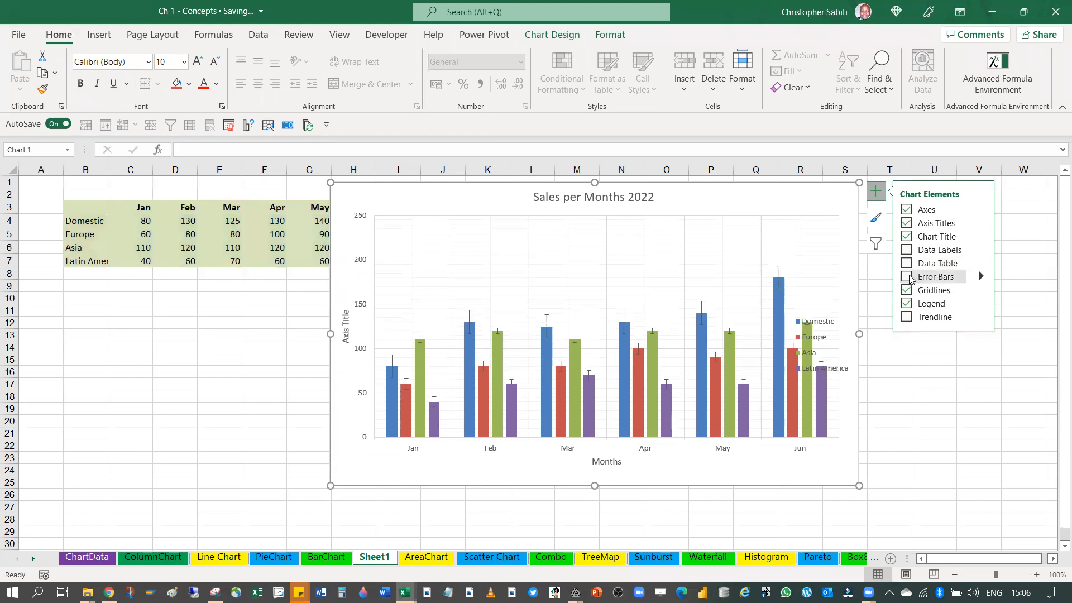
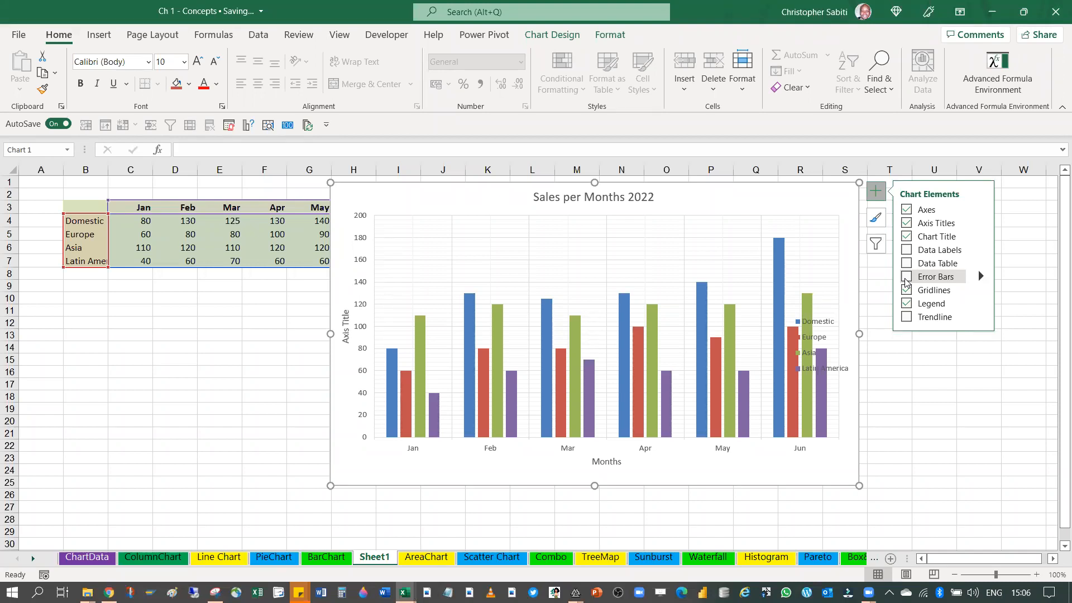
# Turn on error bars for the chart's columns and remove them again
pyautogui.click(906, 277)
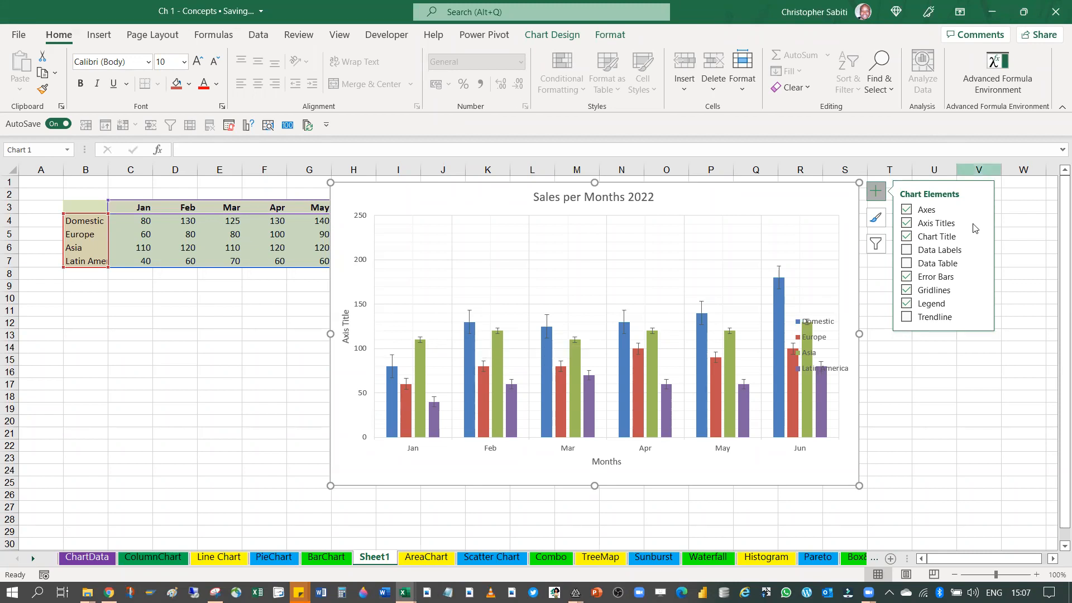
pyautogui.click(906, 277)
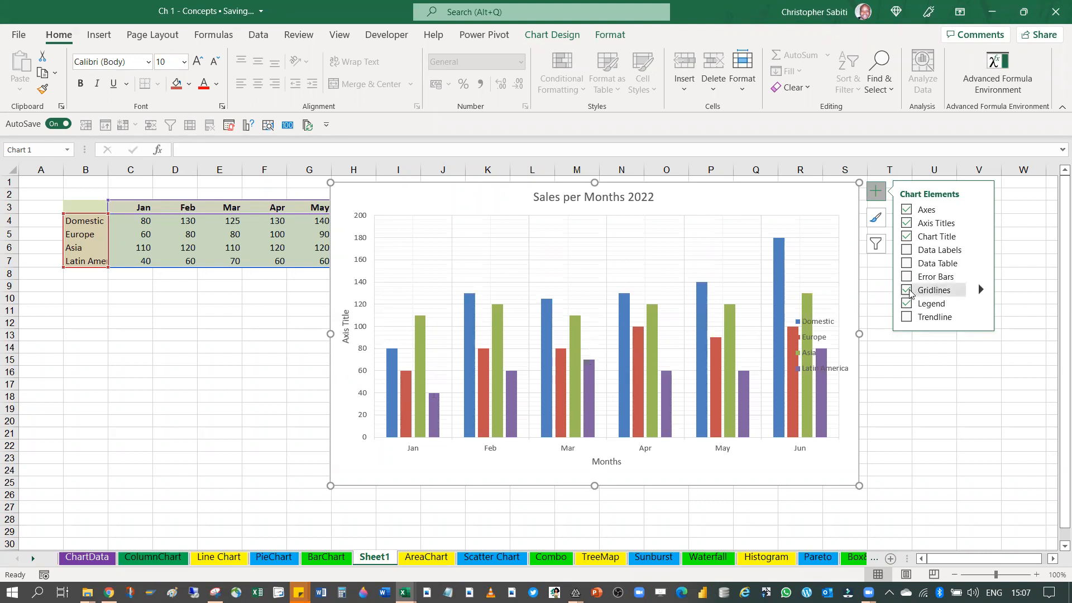
# Turn off the chart's primary minor horizontal, primary minor vertical and primary major vertical gridlines, keeping the primary major horizontal ones
pyautogui.click(981, 289)
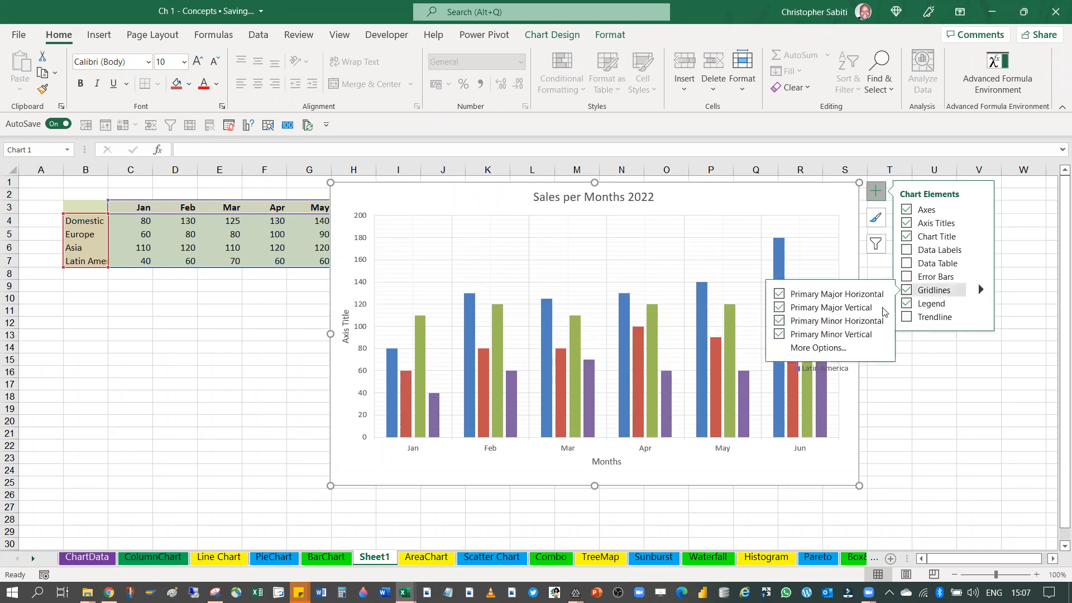
pyautogui.click(778, 324)
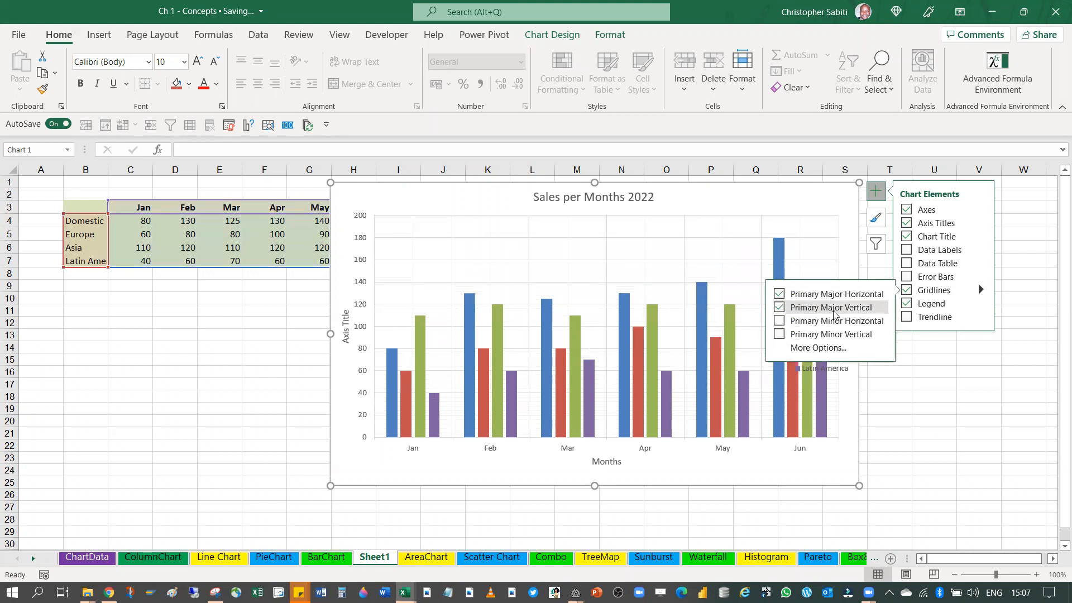
pyautogui.click(779, 308)
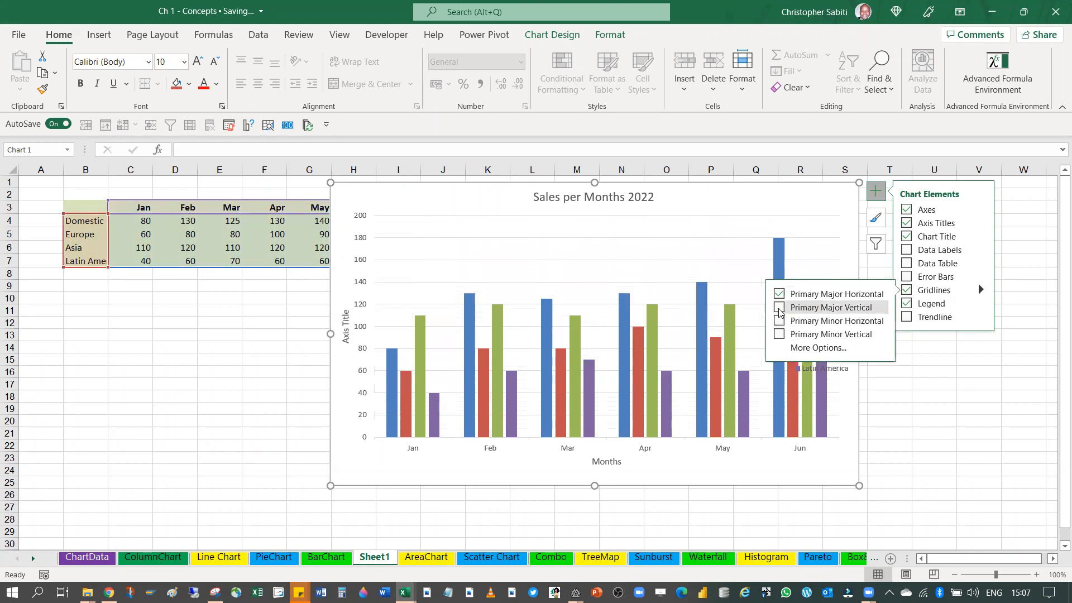
pyautogui.click(779, 307)
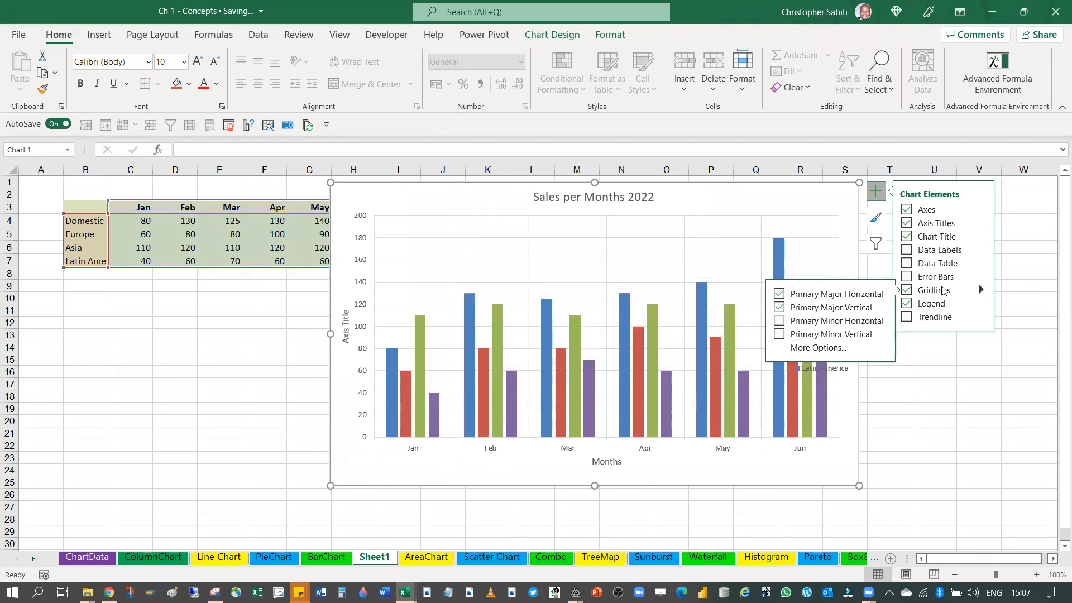
pyautogui.click(814, 308)
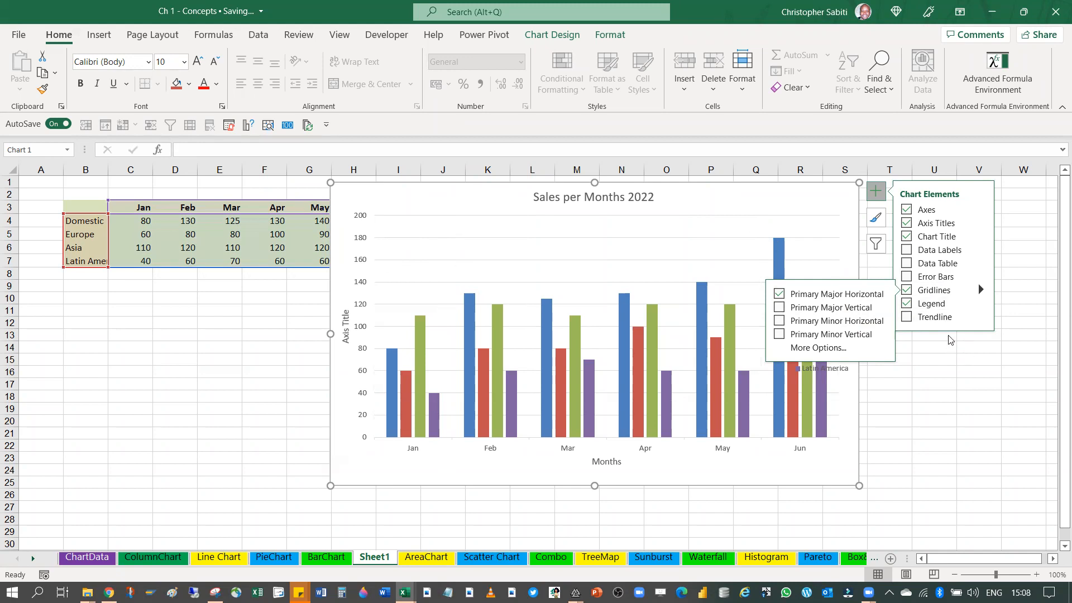
# Hide the chart's legend and show it again
pyautogui.click(879, 193)
pyautogui.click(879, 193)
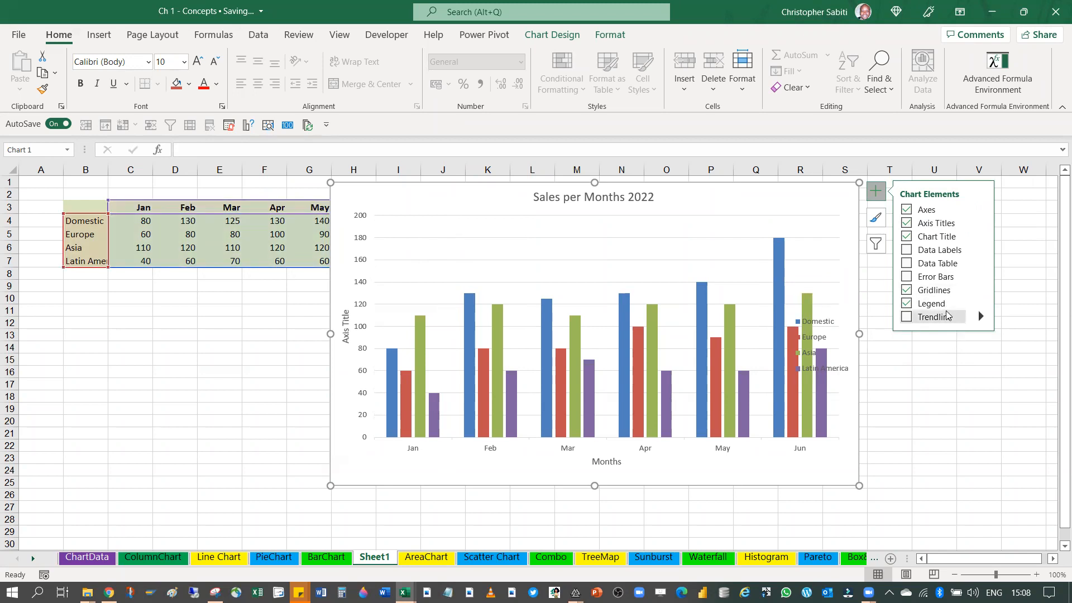
pyautogui.click(907, 303)
pyautogui.click(906, 303)
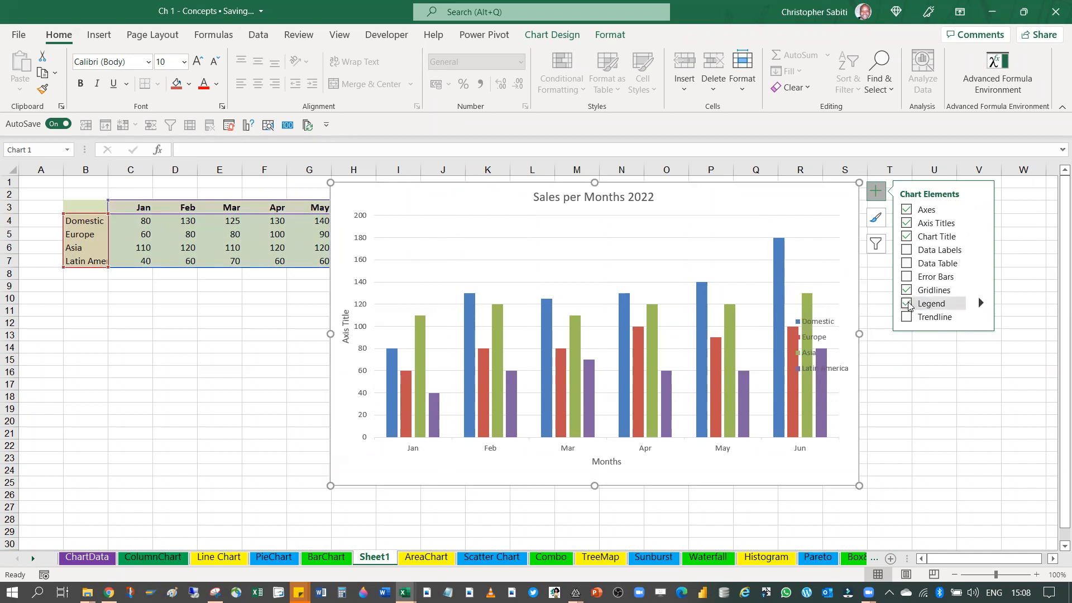
# Shrink the plot area from its upper-right corner to make room for the legend beside the Jun columns
pyautogui.click(816, 324)
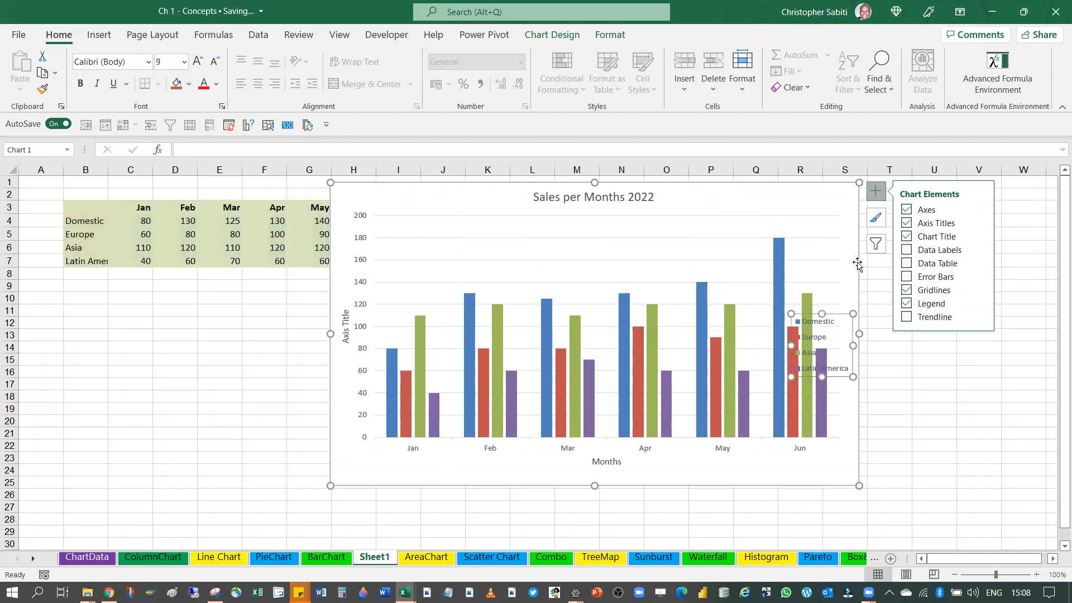
pyautogui.click(837, 226)
pyautogui.click(797, 227)
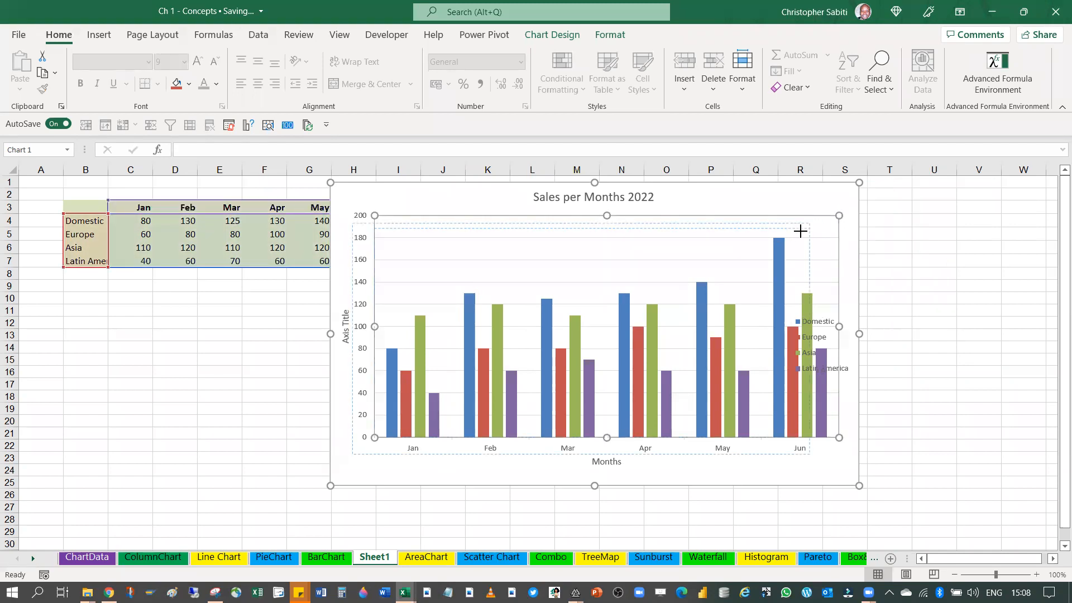
pyautogui.moveTo(799, 231); pyautogui.dragTo(801, 230)
# Move and resize the legend so it sits in the free space between the plot area and the chart's right edge
pyautogui.click(824, 337)
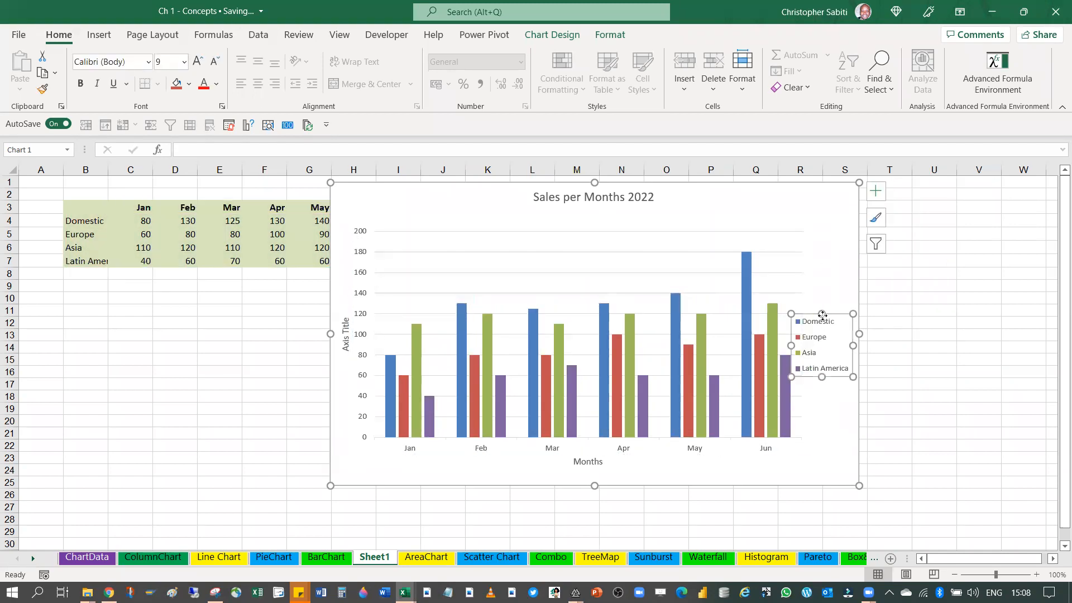
pyautogui.moveTo(831, 310); pyautogui.dragTo(836, 236)
pyautogui.moveTo(800, 272); pyautogui.dragTo(838, 377)
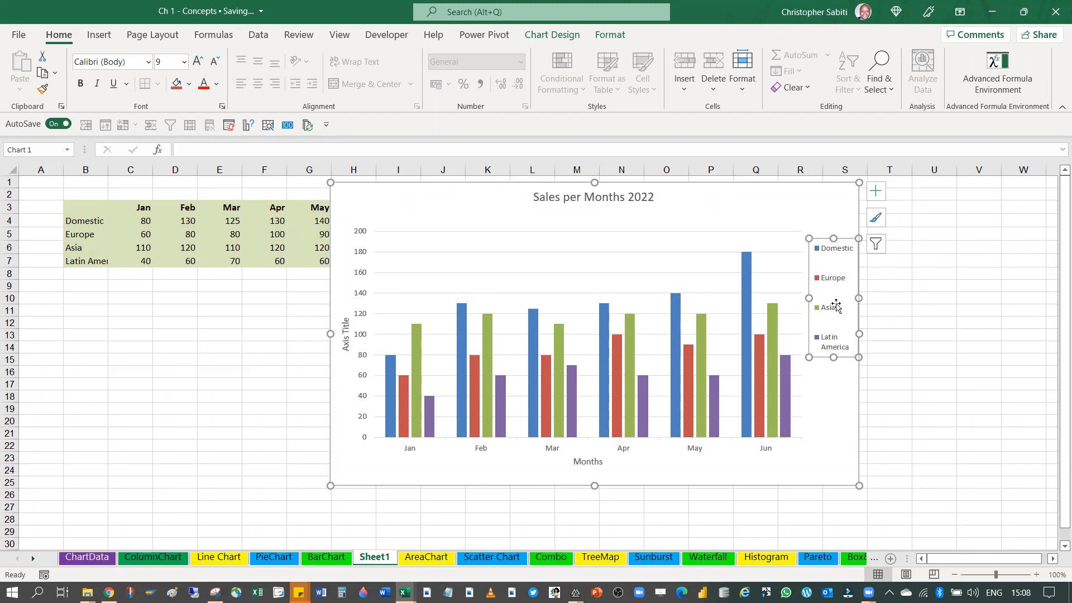
# Open the detailed formatting options for the chart's legend
pyautogui.click(875, 191)
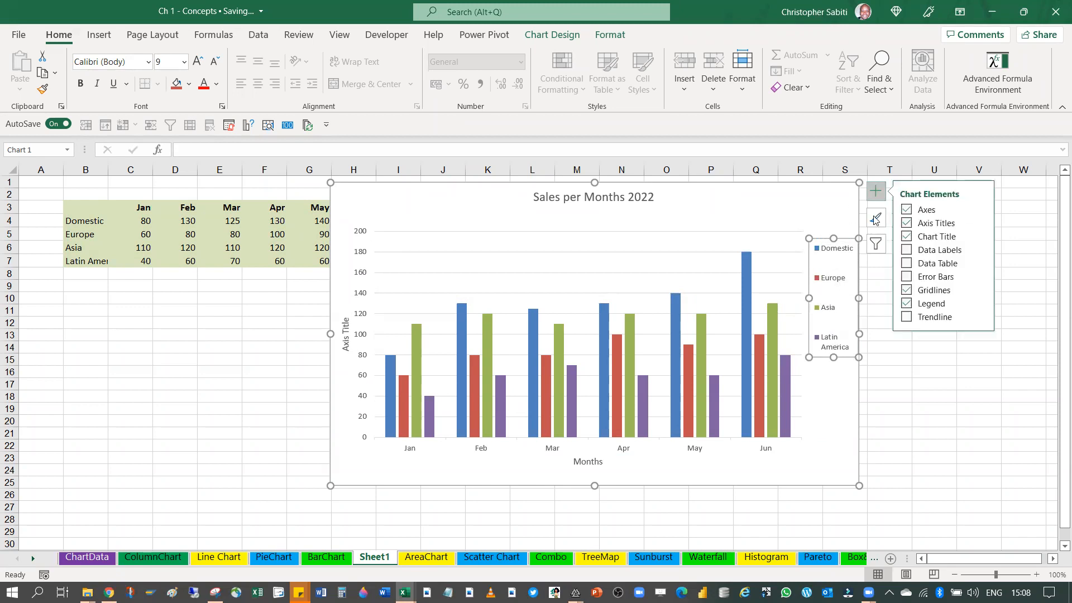
pyautogui.click(981, 303)
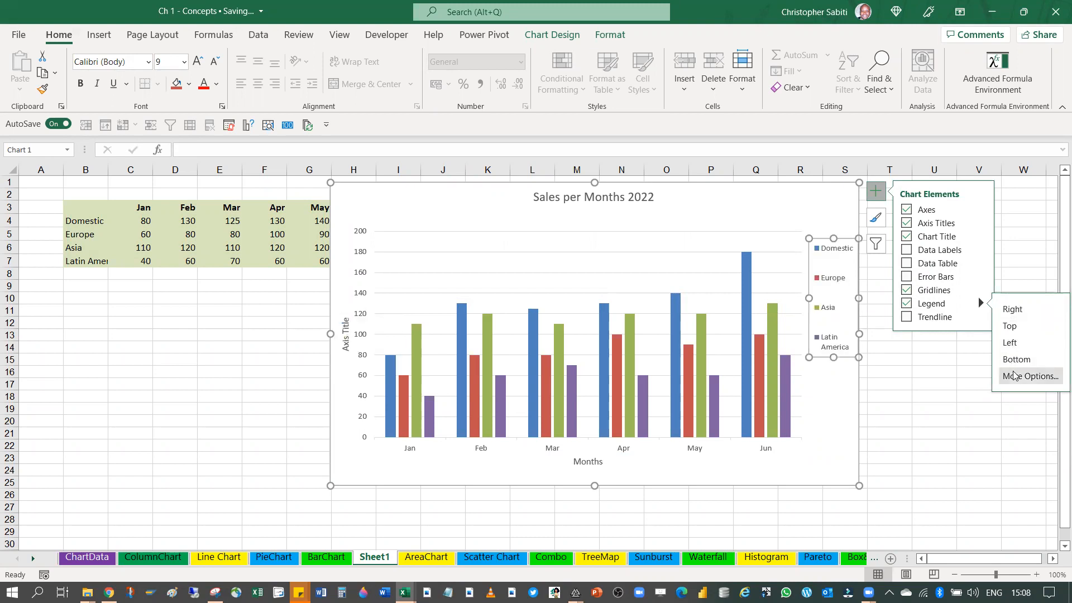
pyautogui.click(1017, 376)
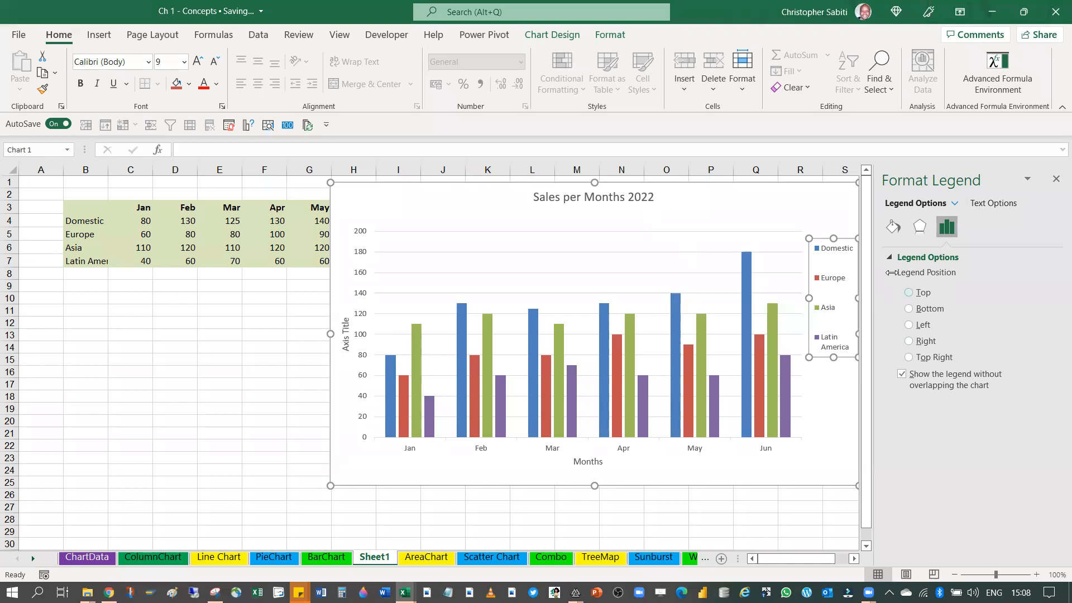
# Move the chart left, clear of the formatting options, and view the list of chart elements that can be formatted
pyautogui.click(679, 201)
pyautogui.moveTo(679, 201); pyautogui.dragTo(562, 210)
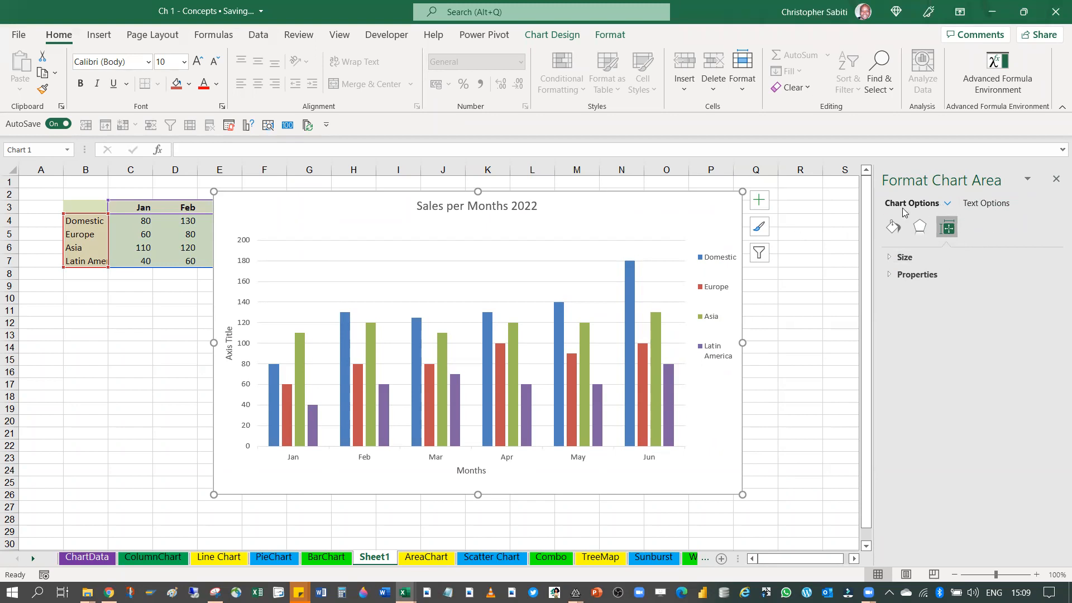
pyautogui.click(947, 204)
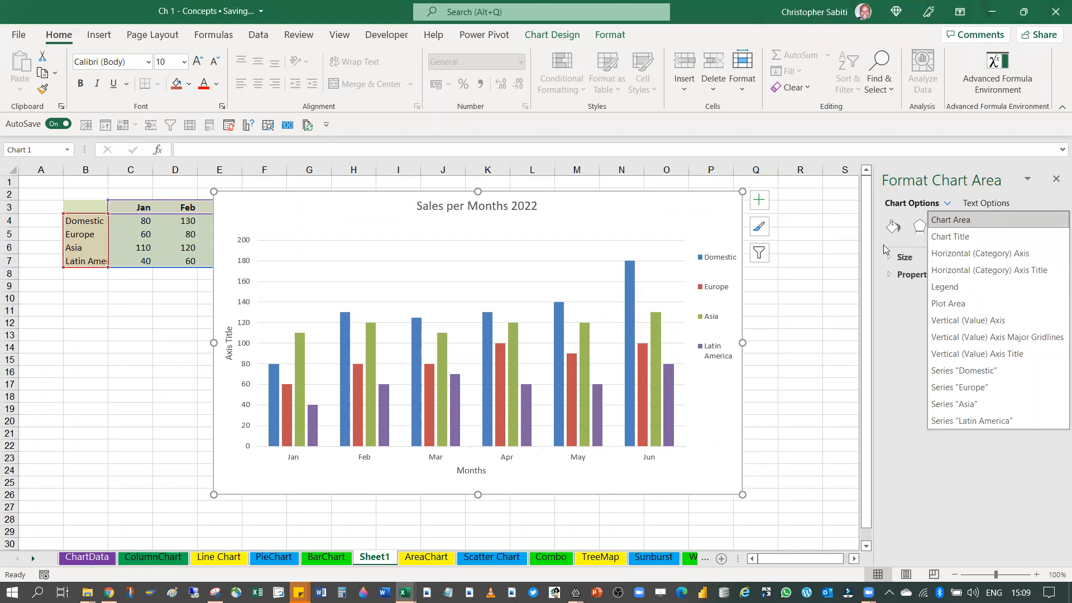
pyautogui.click(785, 217)
# Add a trendline based on the Domestic series to the chart
pyautogui.click(760, 201)
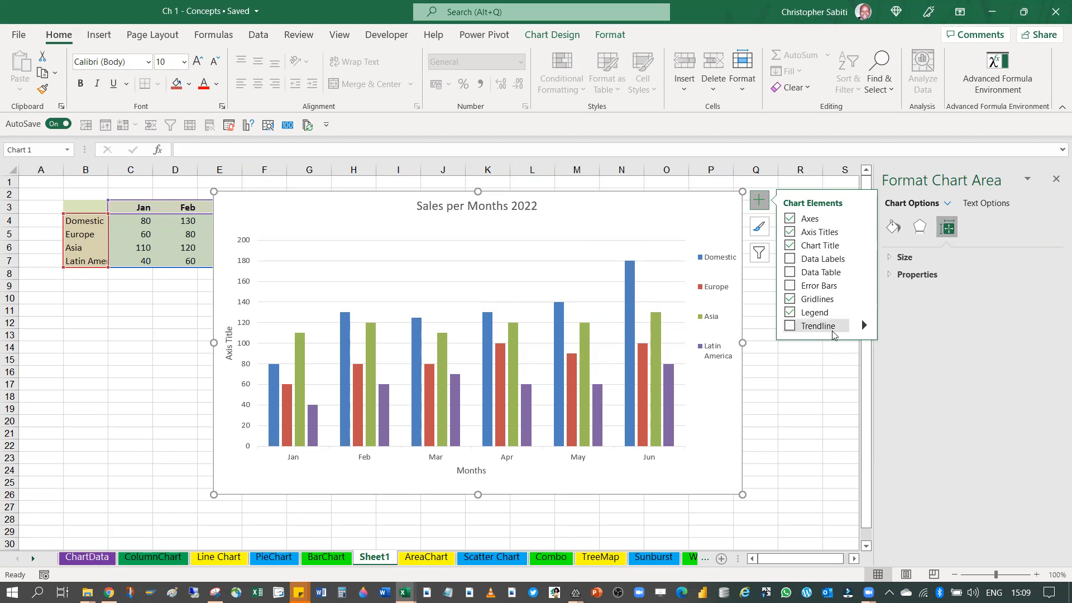
pyautogui.click(790, 327)
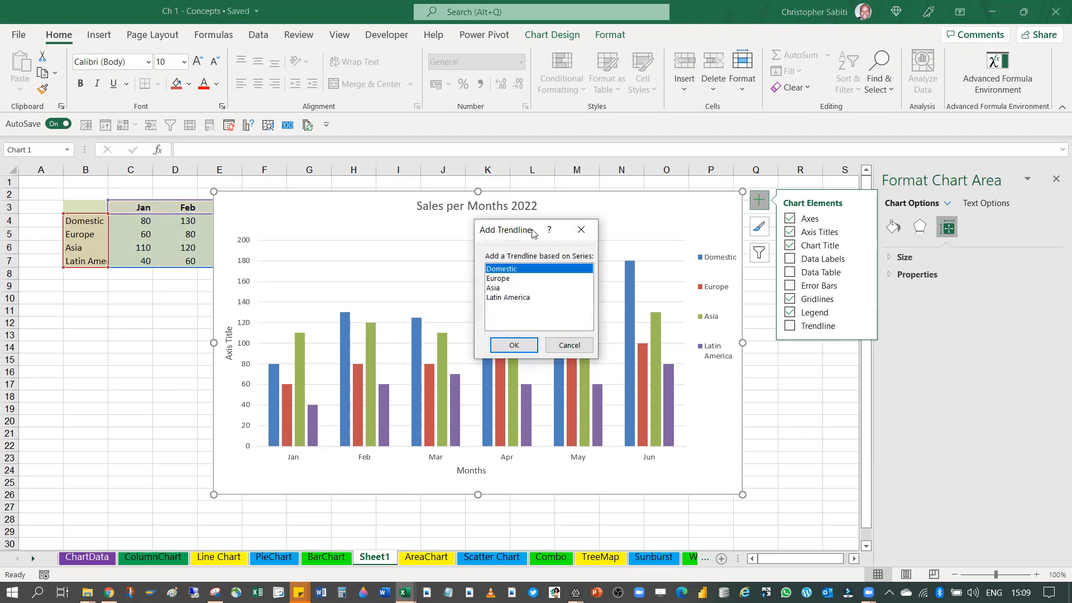
pyautogui.moveTo(533, 233); pyautogui.dragTo(689, 85)
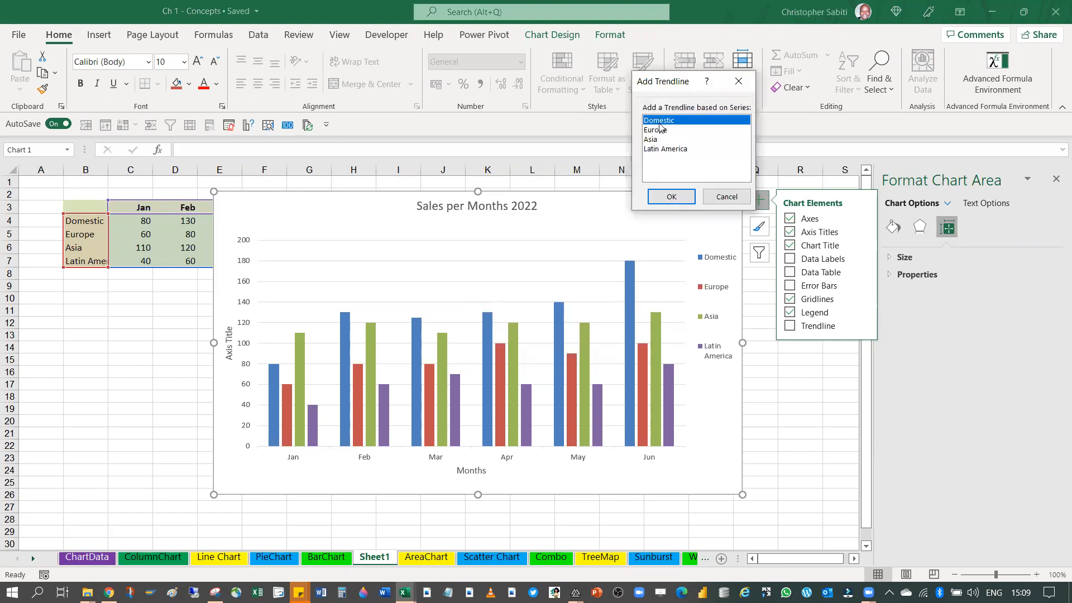
pyautogui.click(664, 195)
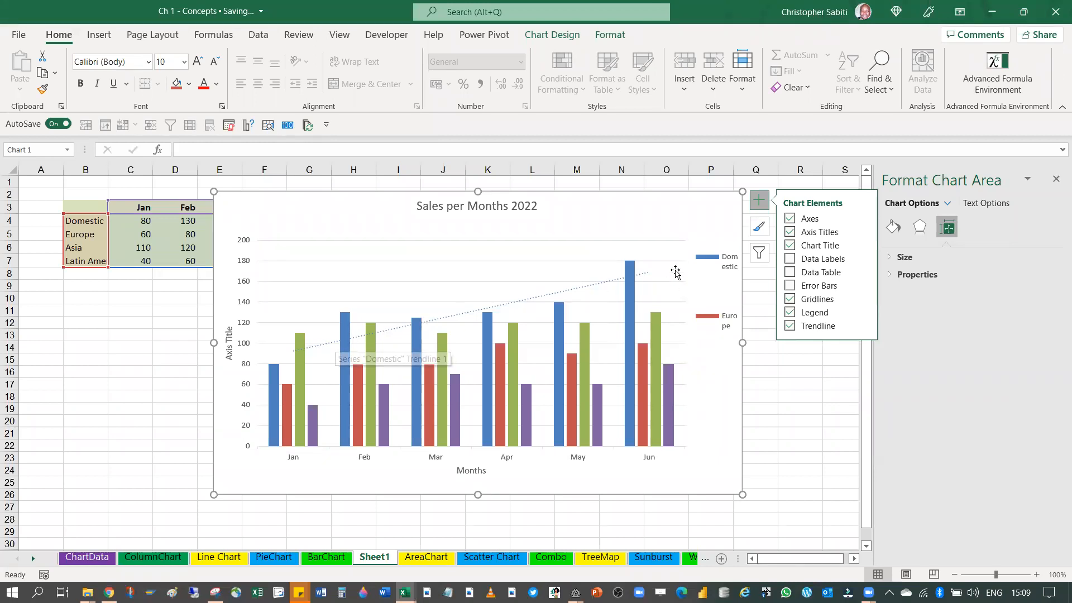
# Add an Exponential trendline for the Domestic series alongside the existing linear one
pyautogui.click(863, 327)
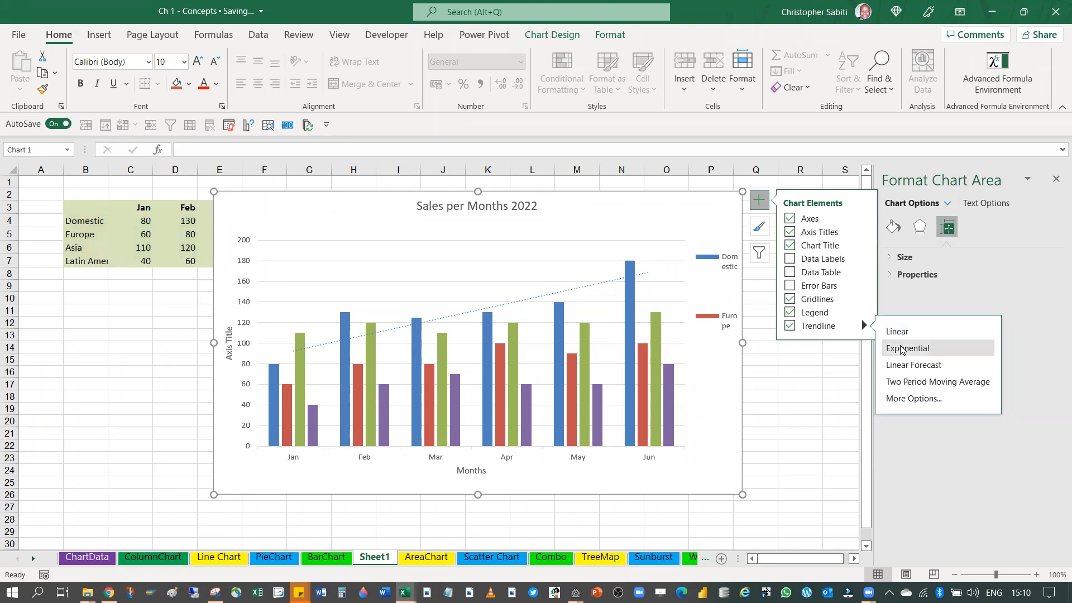
pyautogui.click(900, 349)
pyautogui.click(514, 345)
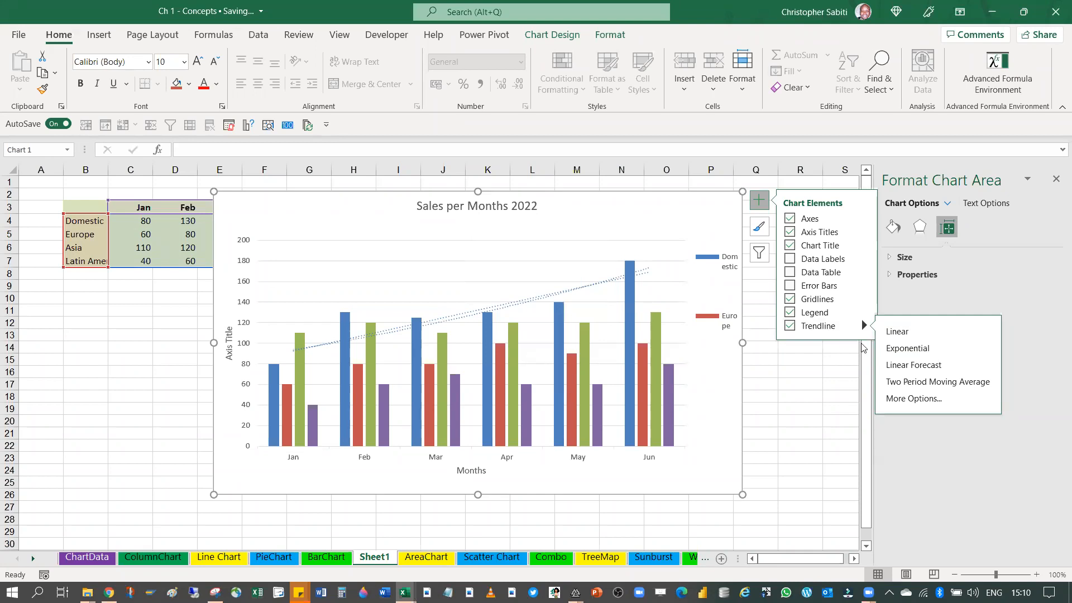
# Remove both the linear and exponential Domestic trendlines, dismissing the prompt for a new trendline
pyautogui.click(789, 327)
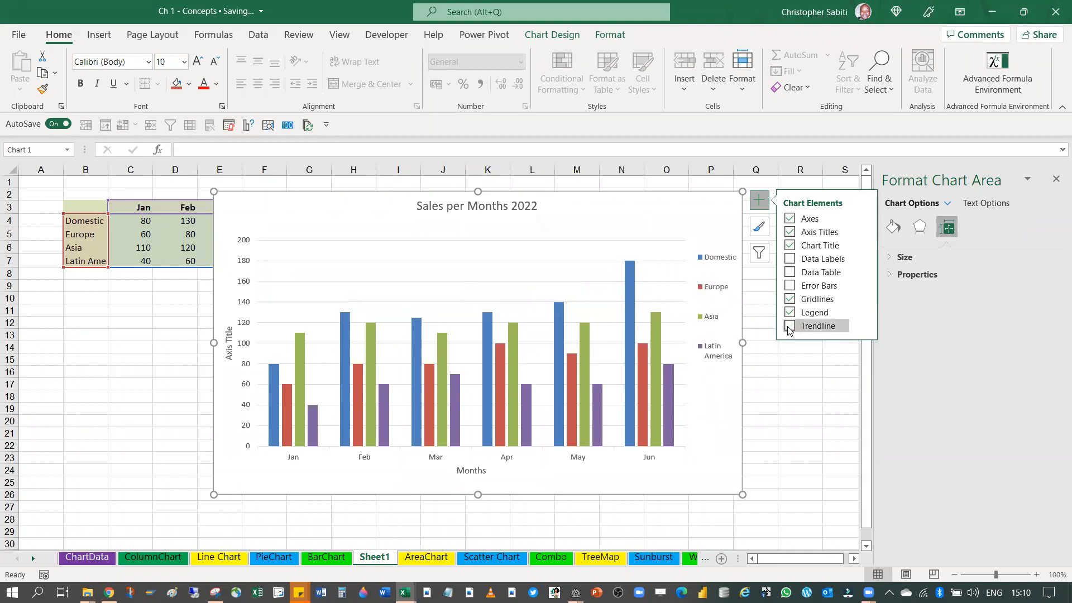
pyautogui.click(789, 327)
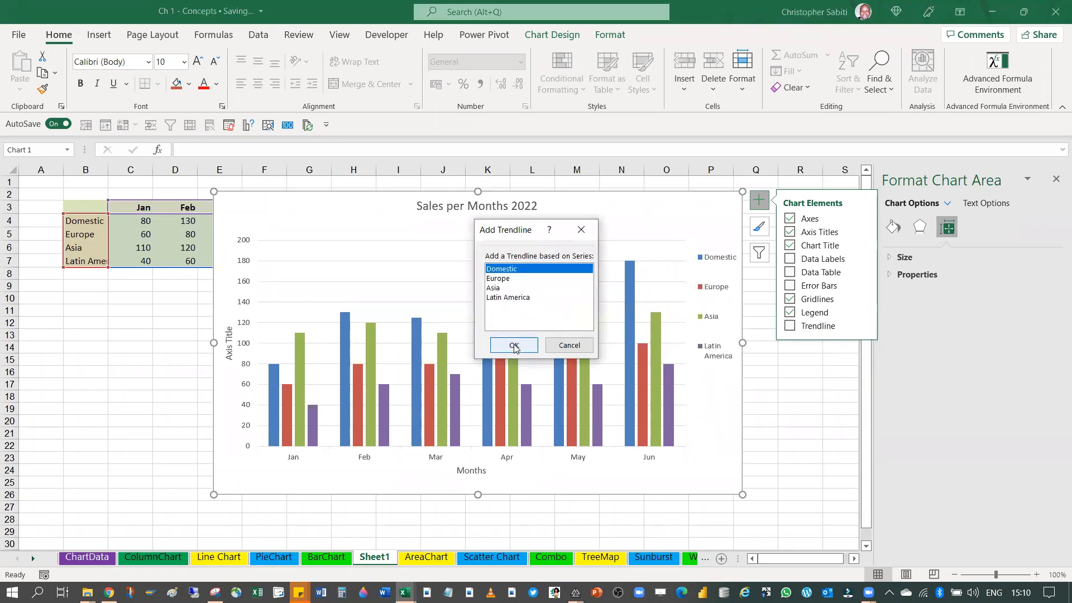
pyautogui.click(581, 229)
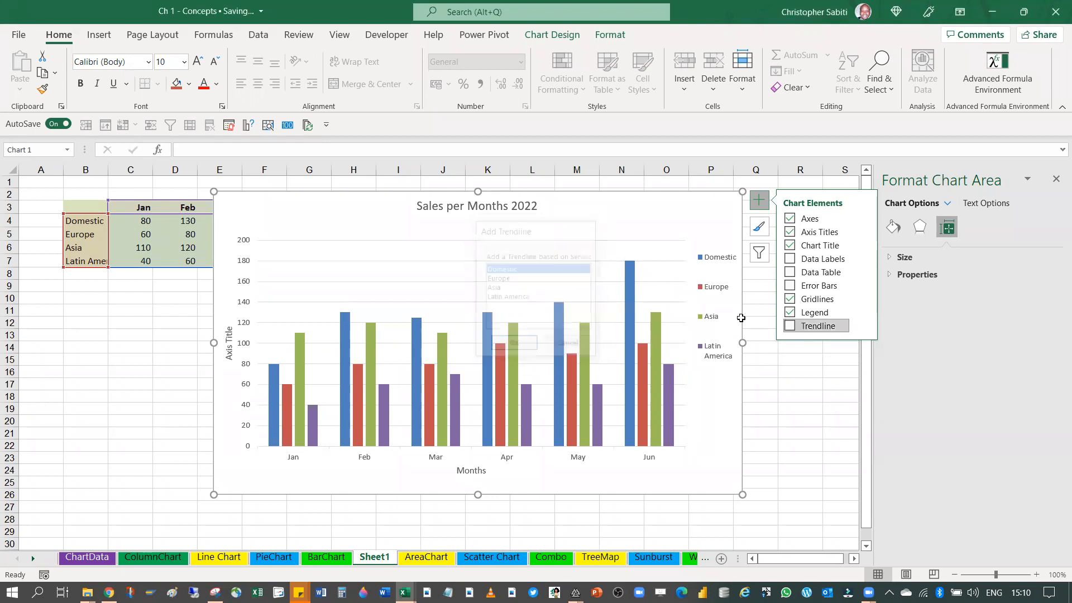
# Add only an Exponential trendline based on the Domestic series
pyautogui.click(863, 326)
pyautogui.click(913, 348)
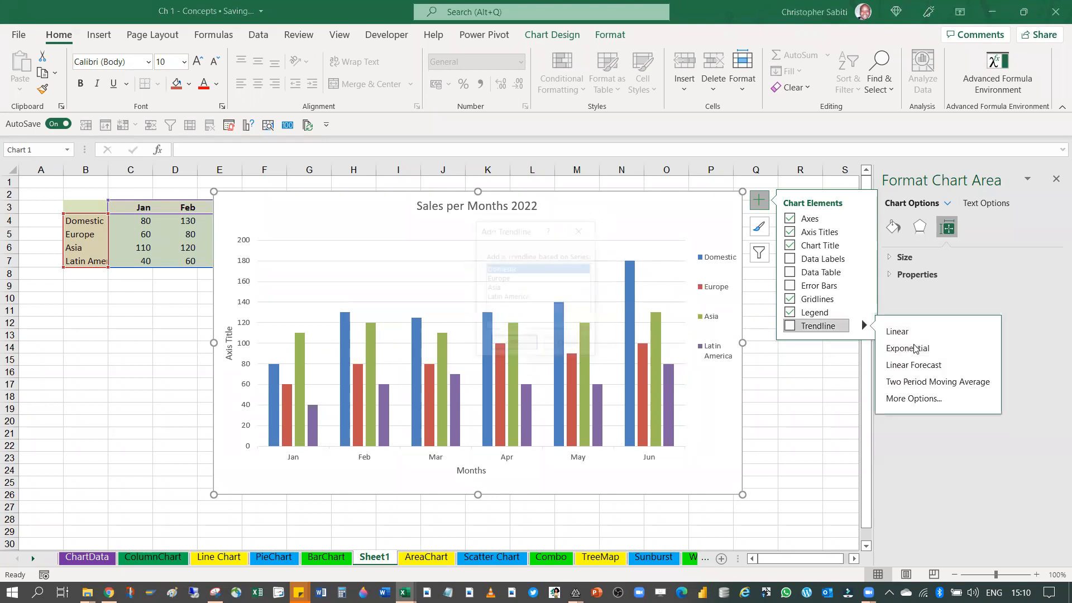
pyautogui.click(506, 346)
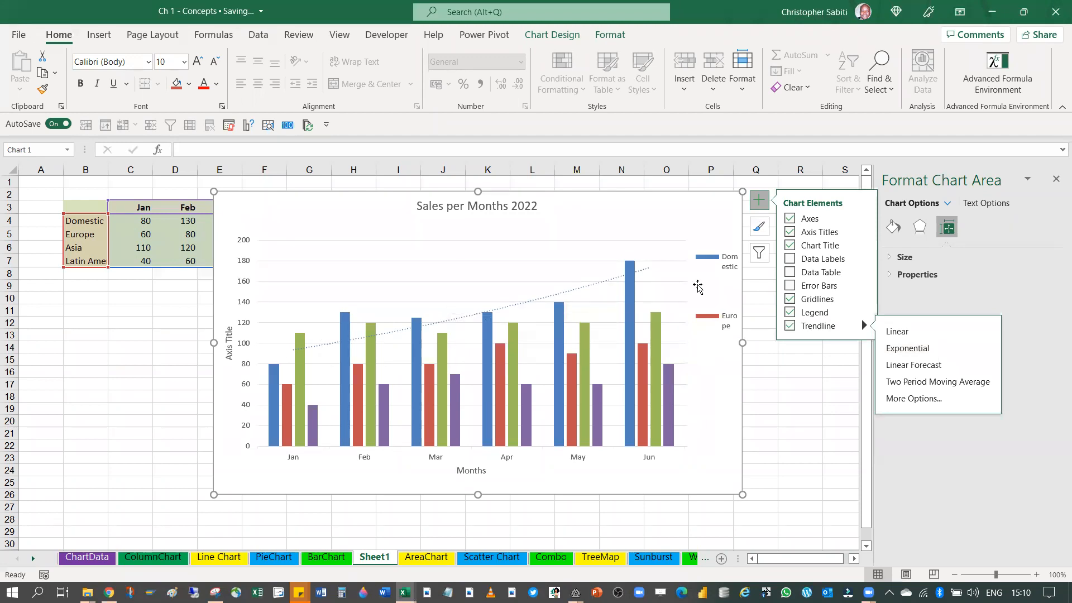
# Add a Linear Forecast trendline for the Domestic series
pyautogui.click(919, 364)
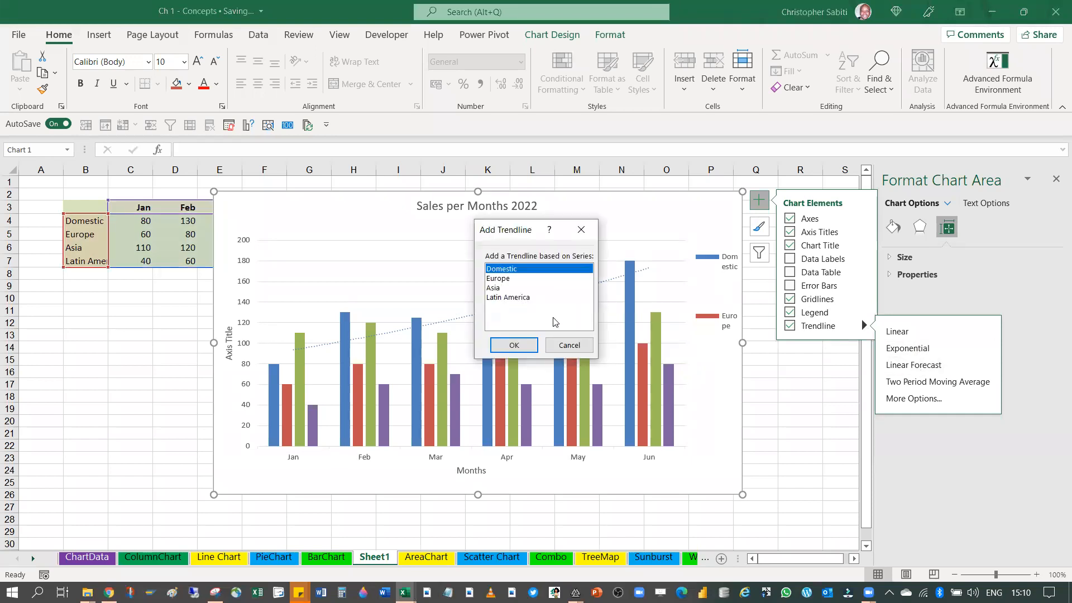
pyautogui.click(510, 344)
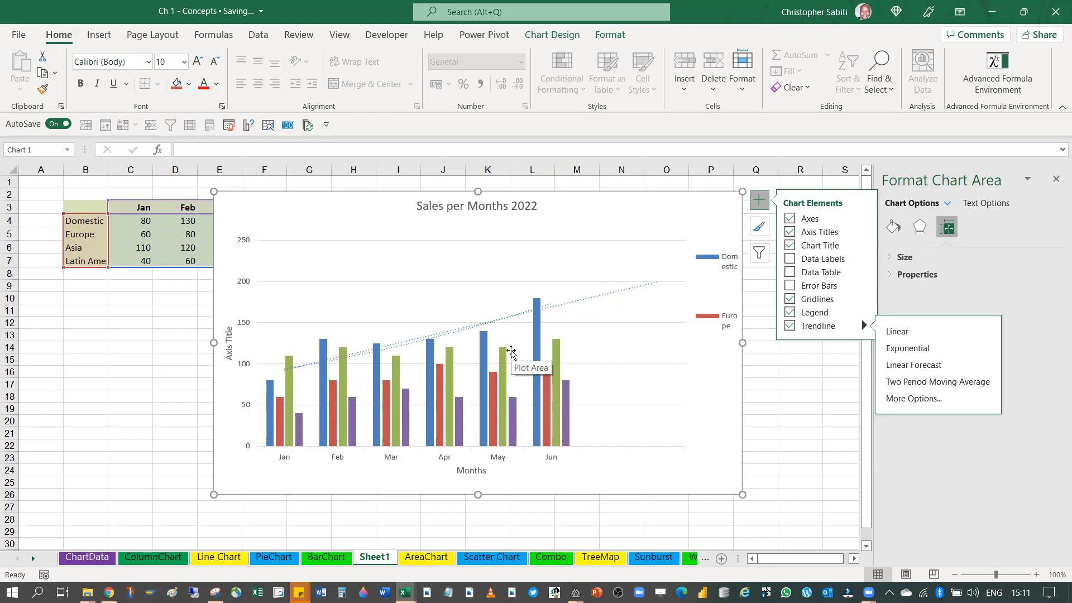
# Clear the exponential and forecast trendlines from the chart without adding a new one
pyautogui.click(792, 330)
pyautogui.click(792, 331)
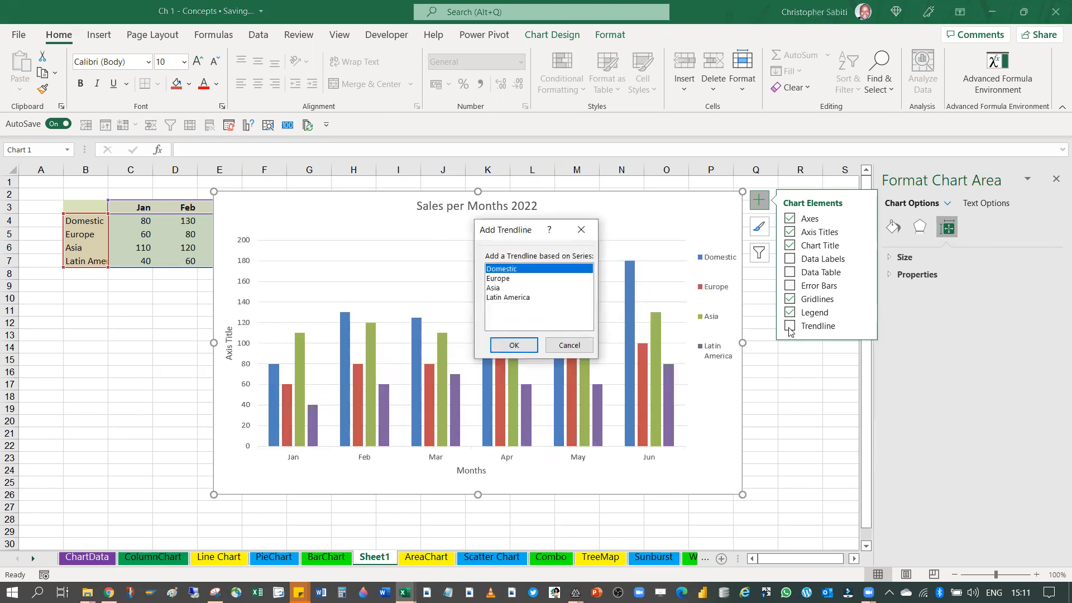
pyautogui.click(581, 229)
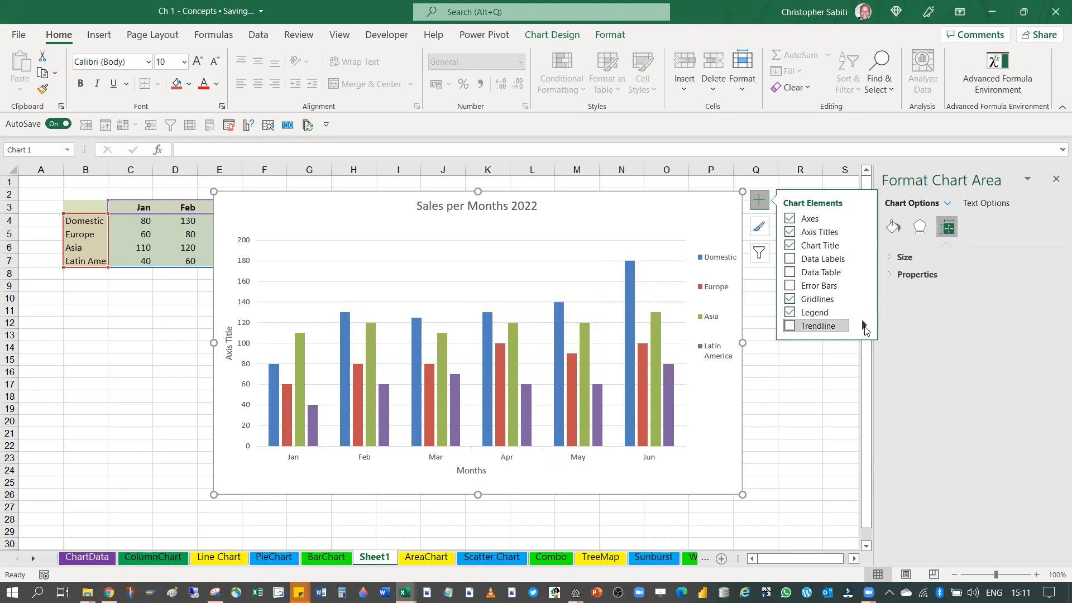
# Add a Linear Forecast trendline based on the Latin America series
pyautogui.click(864, 327)
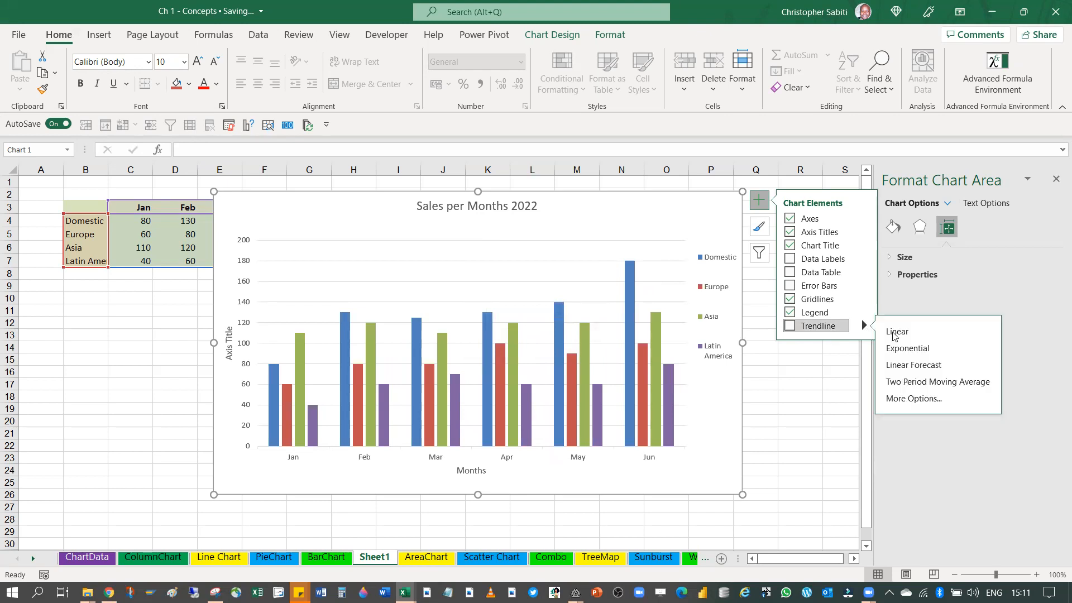
pyautogui.click(906, 367)
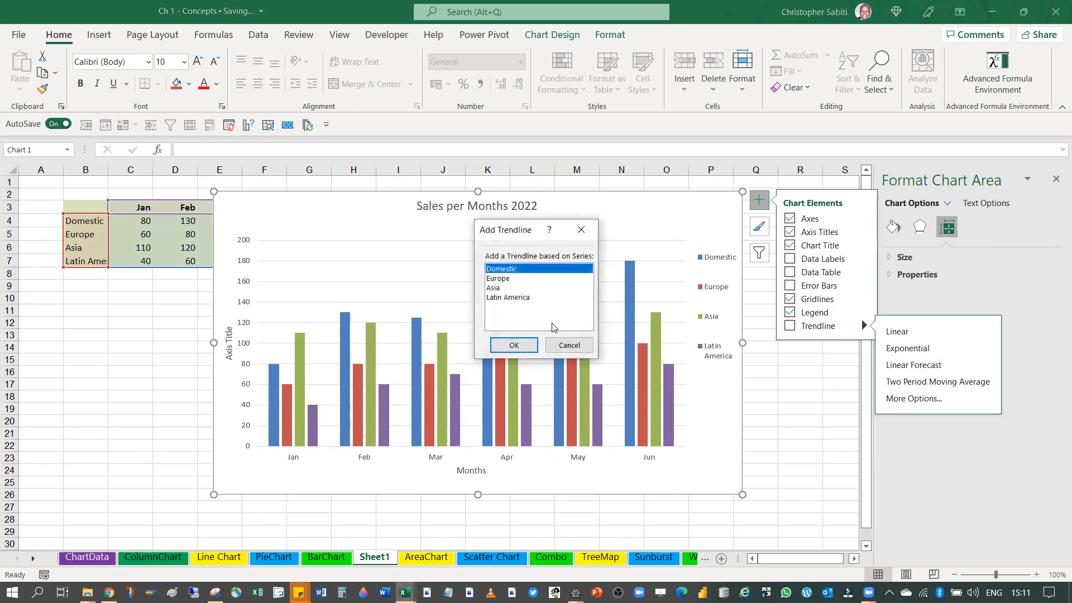
pyautogui.click(502, 297)
pyautogui.click(515, 345)
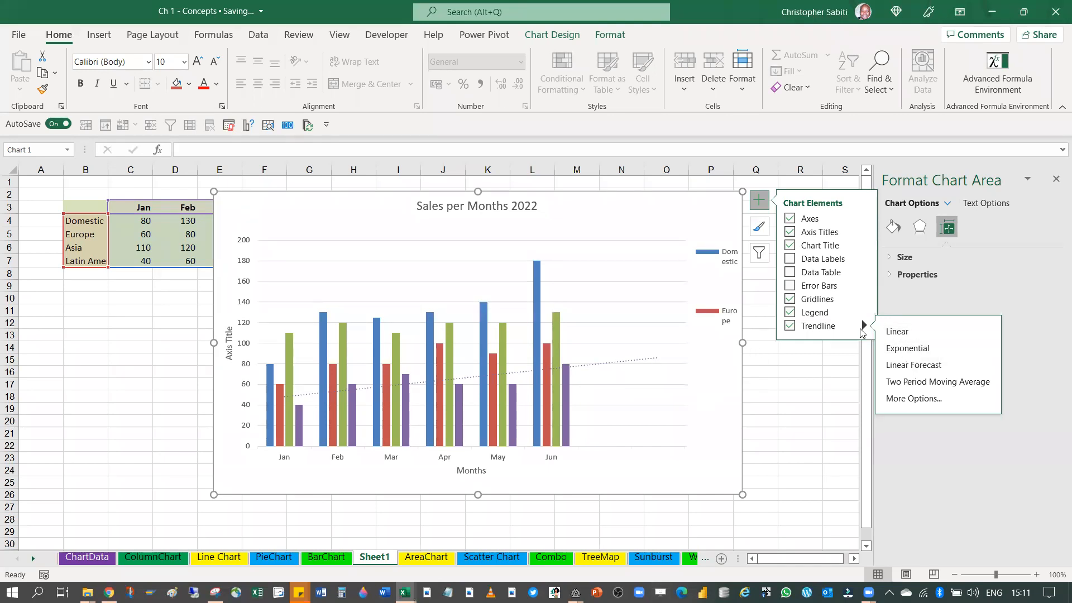
# Add a Two Period Moving Average trendline based on the Europe series
pyautogui.click(866, 326)
pyautogui.click(866, 326)
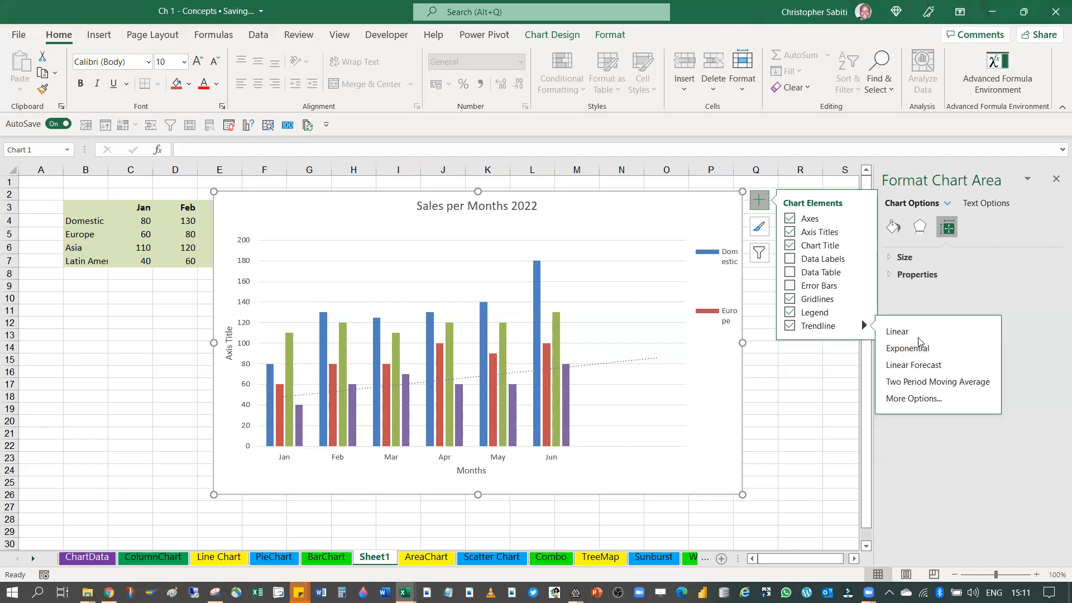
pyautogui.click(921, 384)
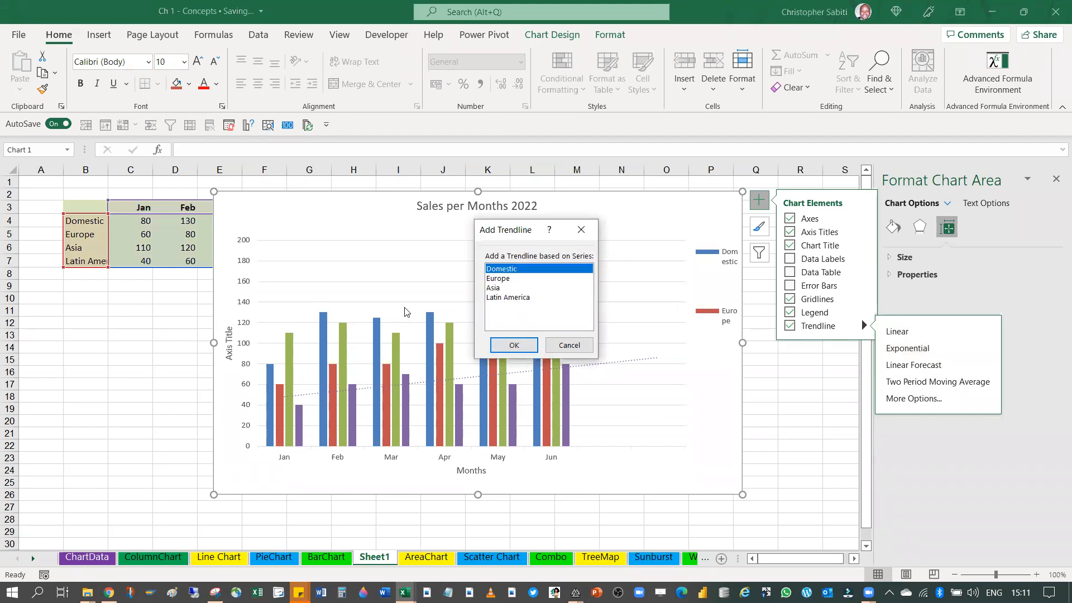
pyautogui.click(498, 278)
pyautogui.click(514, 345)
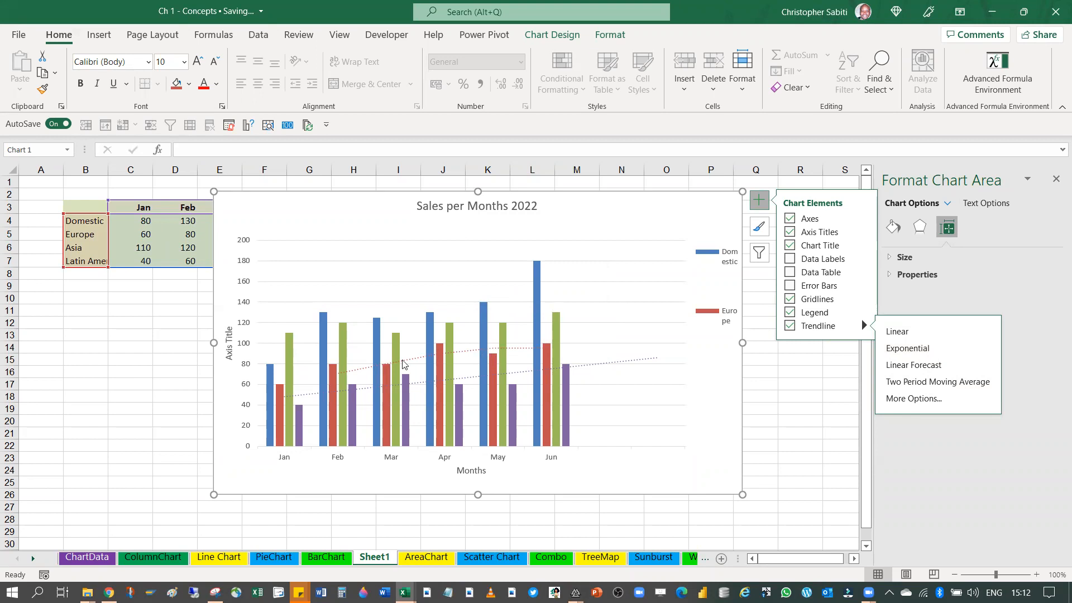
# Remove all trendlines from the chart and preview the built-in chart styles, including Style 3, Style 9 and Style 14
pyautogui.click(789, 325)
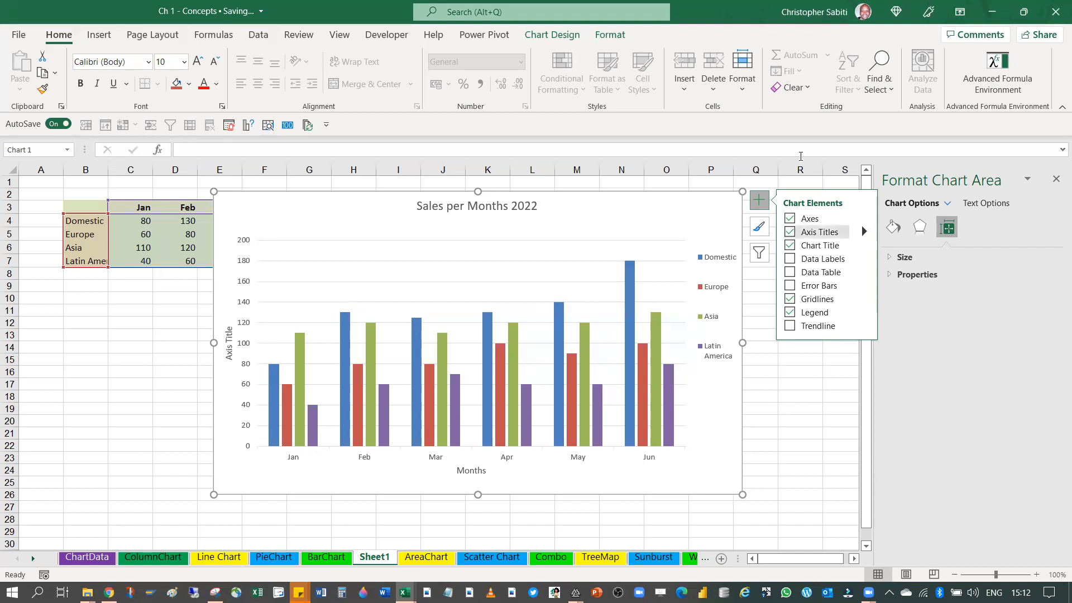
pyautogui.click(760, 227)
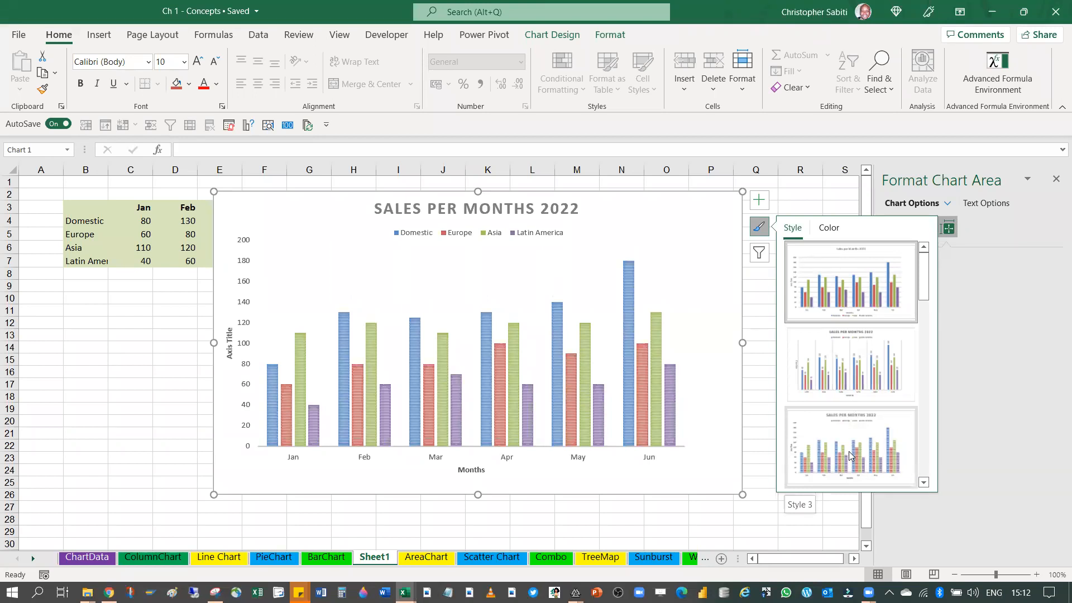
pyautogui.scroll(-5, 847, 454)
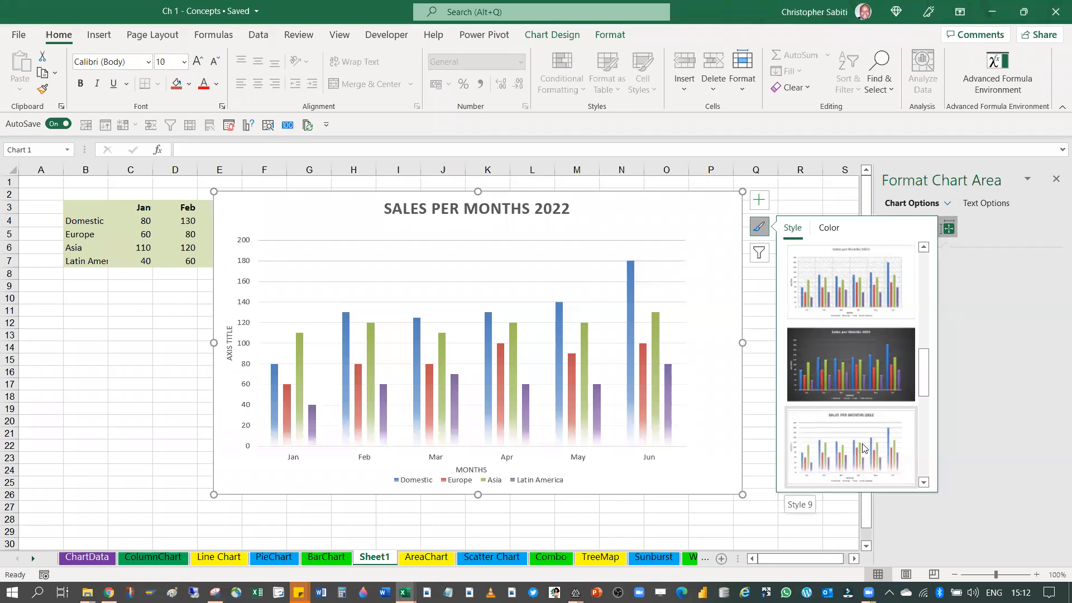
pyautogui.scroll(-1, 859, 403)
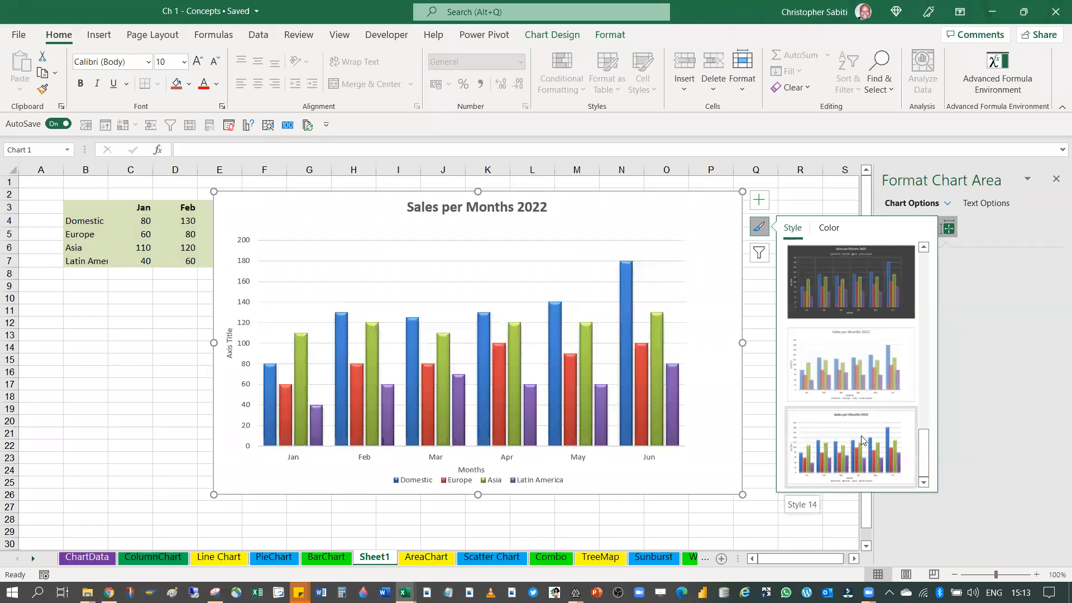
pyautogui.scroll(10, 860, 408)
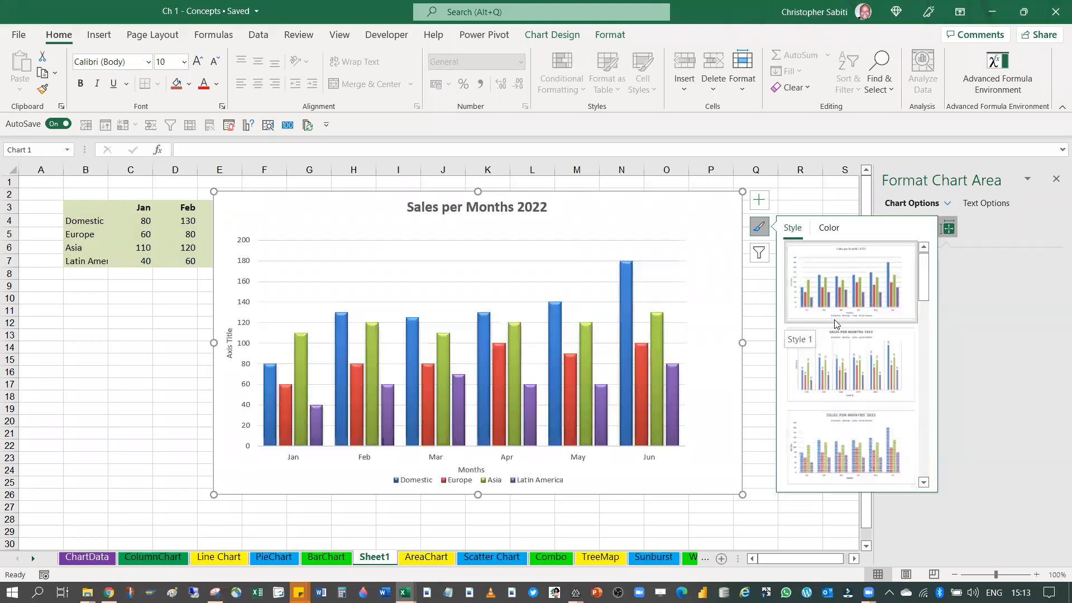
# Try the second, third and fourth Colorful palettes on the chart in turn
pyautogui.click(829, 228)
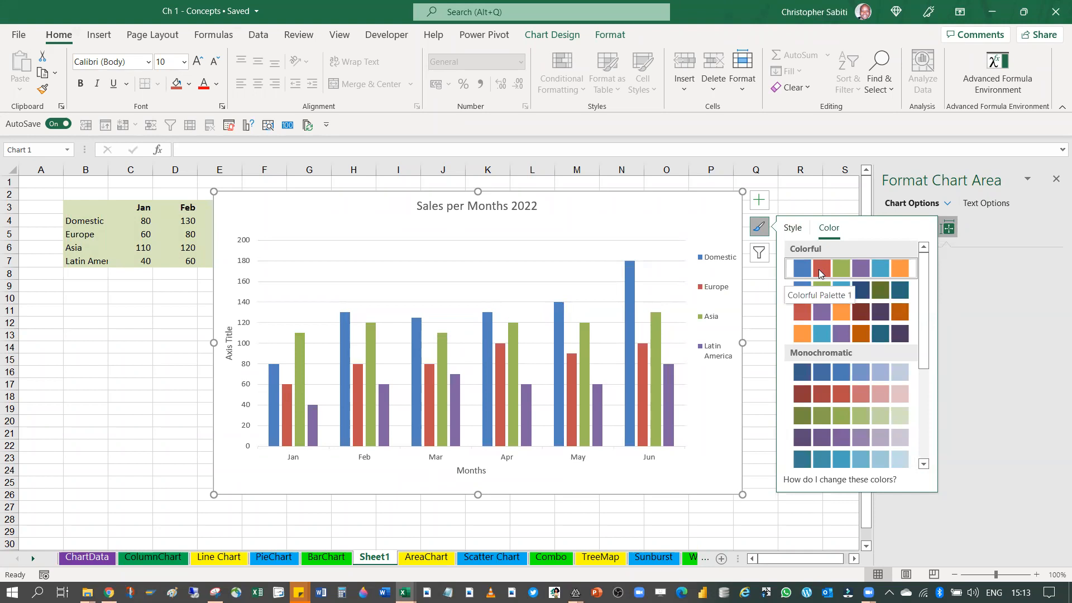
pyautogui.click(858, 293)
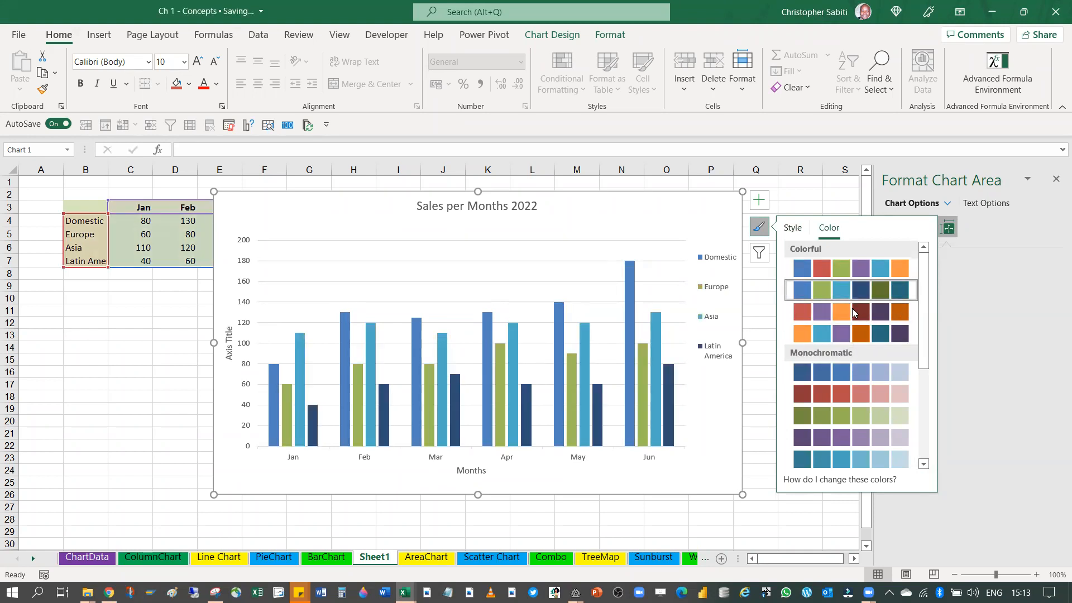
pyautogui.click(854, 314)
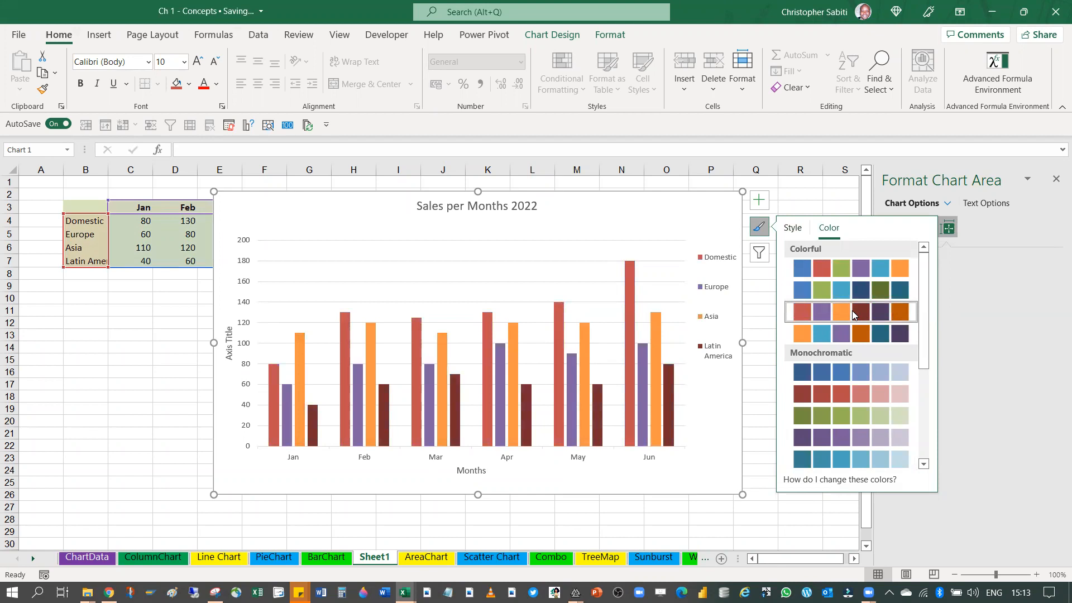
pyautogui.click(850, 329)
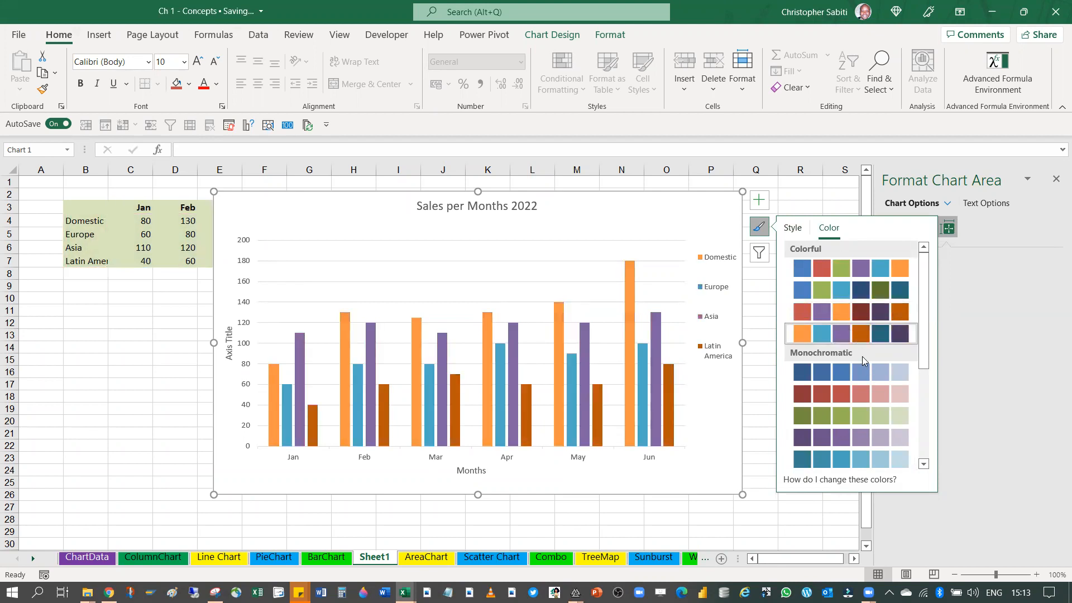
# Try the light-to-dark orange monochromatic palette on the chart, followed by the dark-to-light orange one
pyautogui.scroll(-3, 862, 363)
pyautogui.click(839, 457)
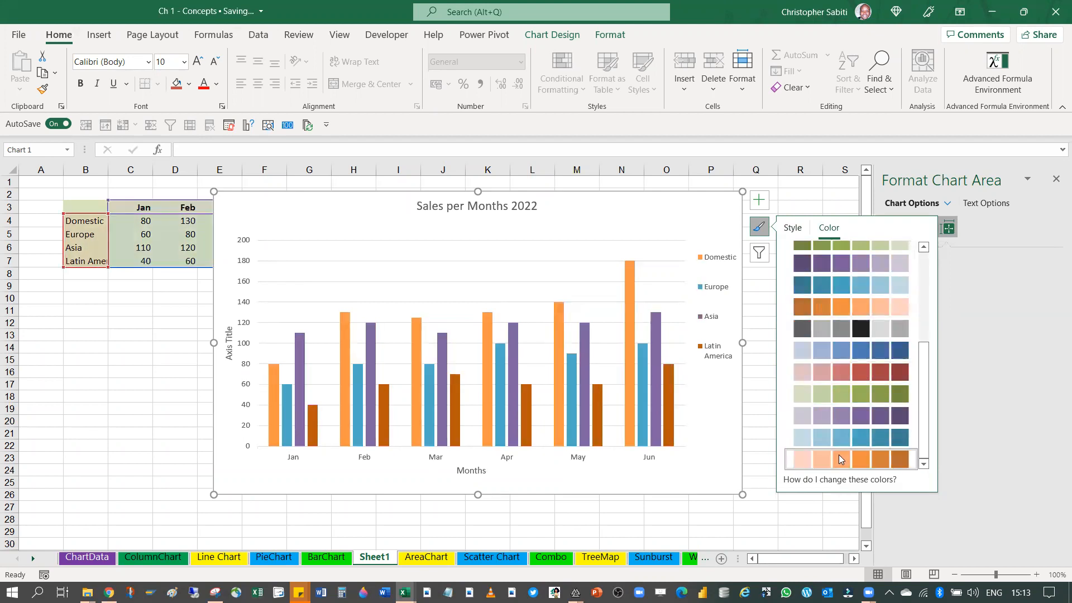
pyautogui.click(838, 455)
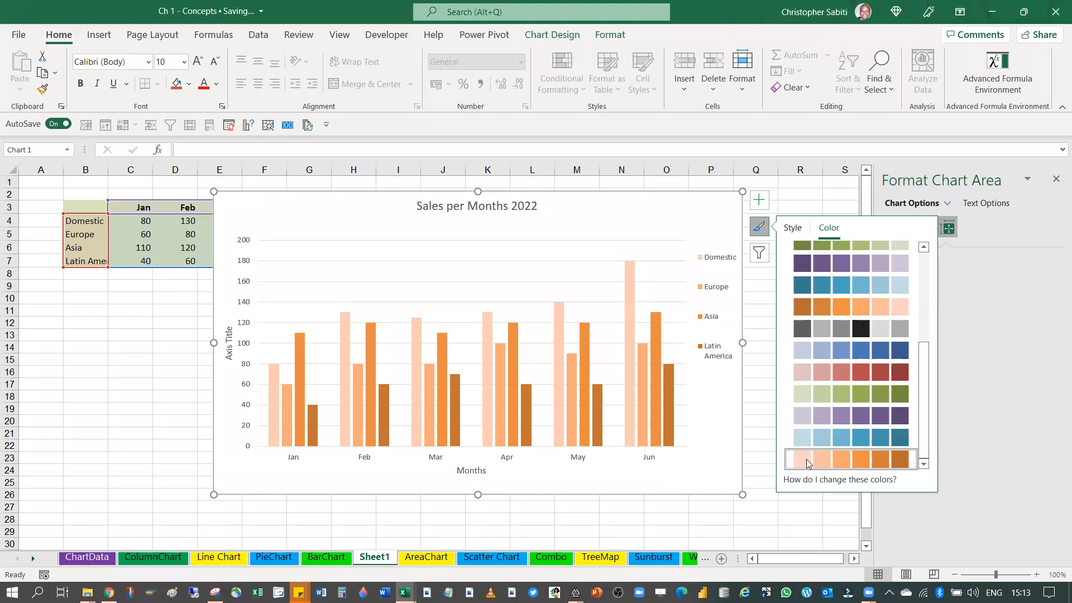
pyautogui.click(821, 304)
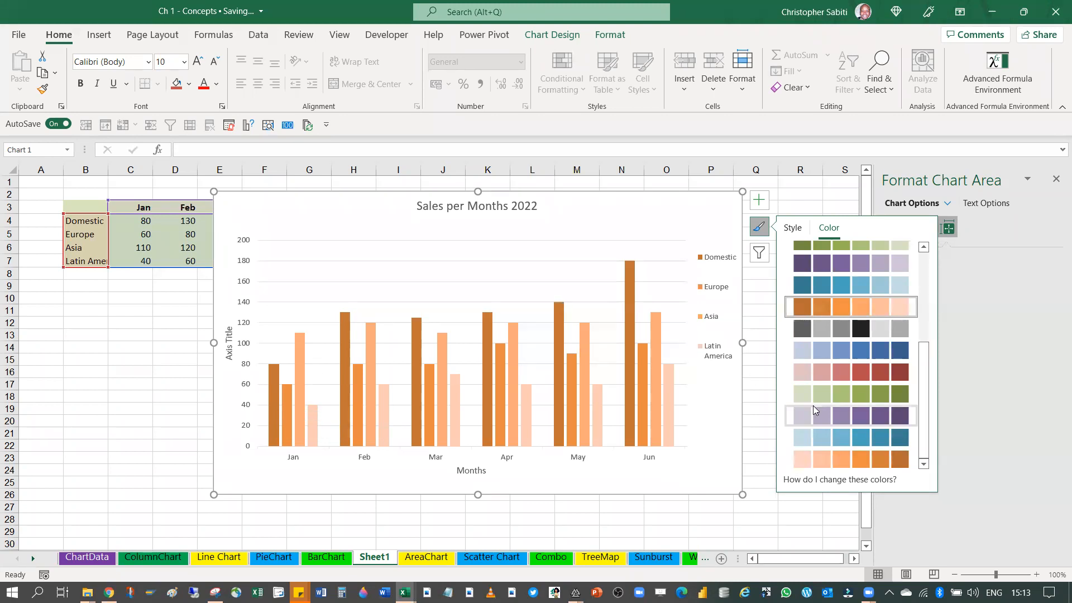
# Try Colorful Palette 3 on the chart and settle on the blue-green palette in the second Colorful row
pyautogui.scroll(2, 820, 412)
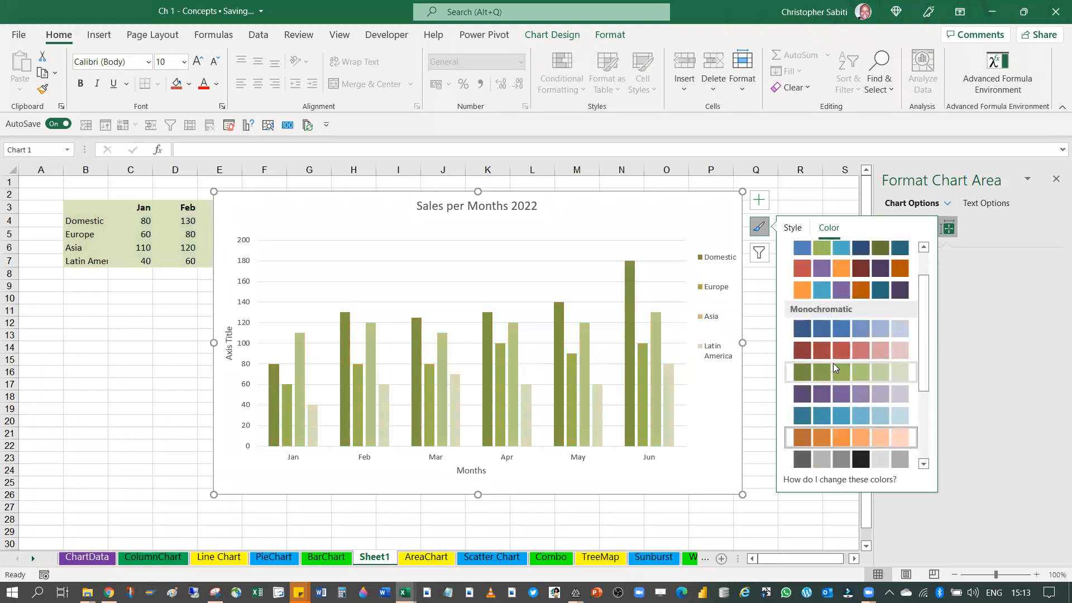
pyautogui.scroll(1, 834, 362)
pyautogui.click(822, 310)
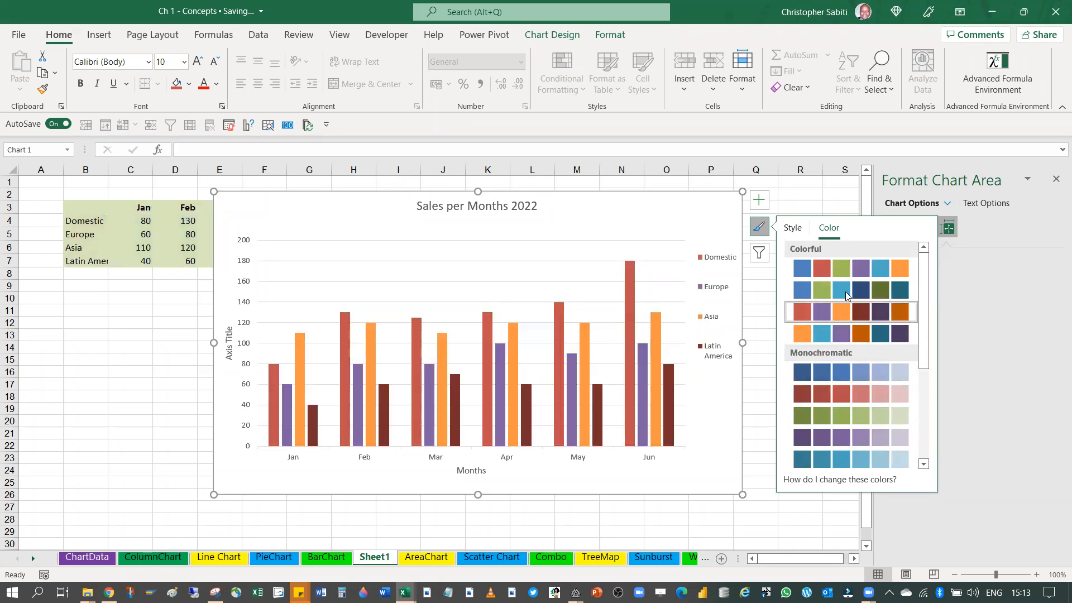
pyautogui.click(845, 291)
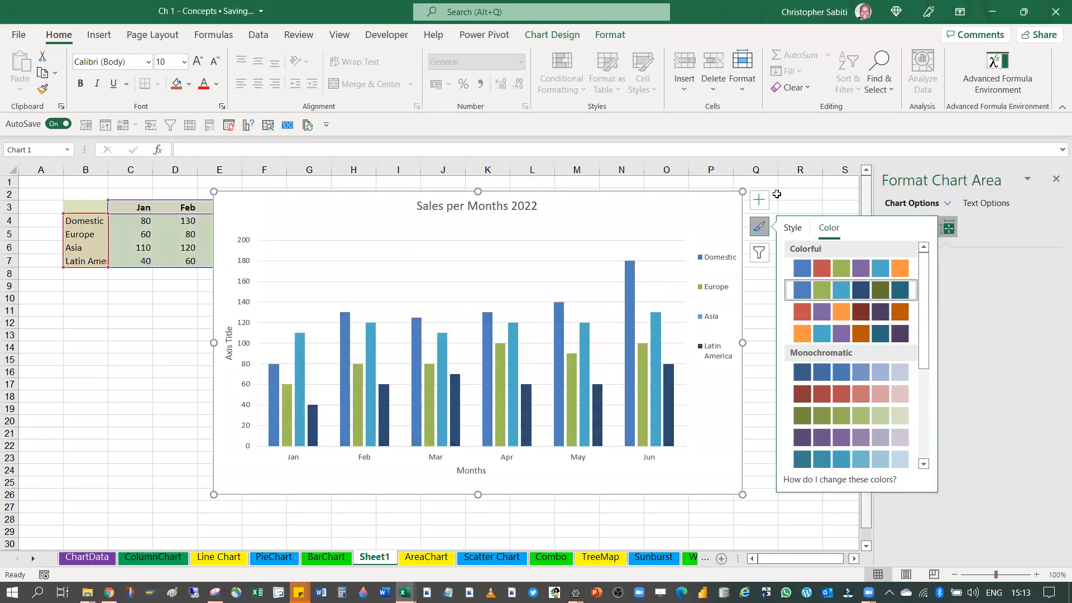
pyautogui.click(758, 227)
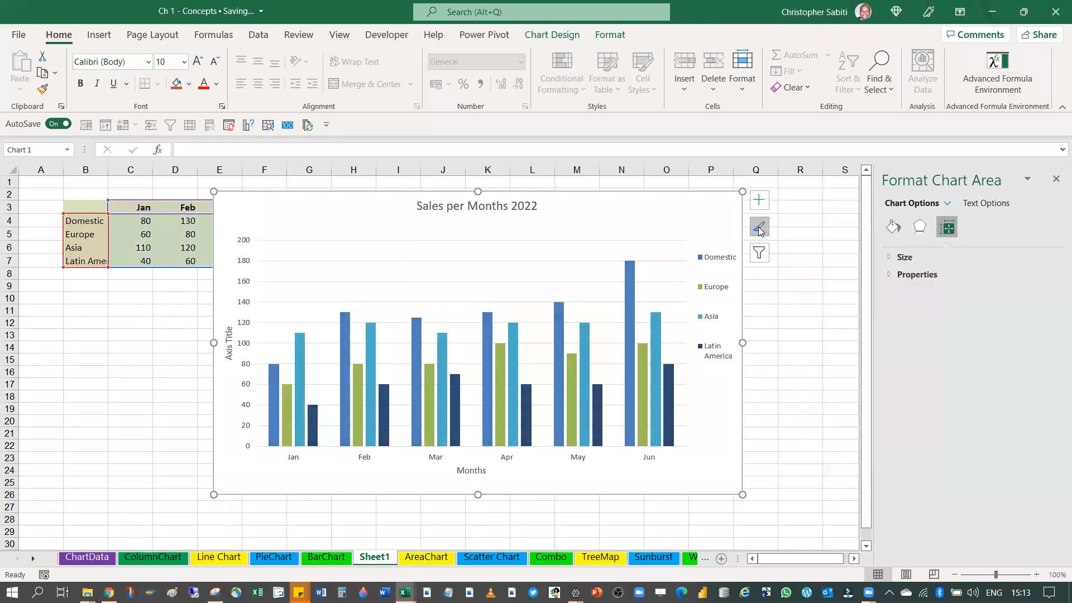
pyautogui.click(763, 255)
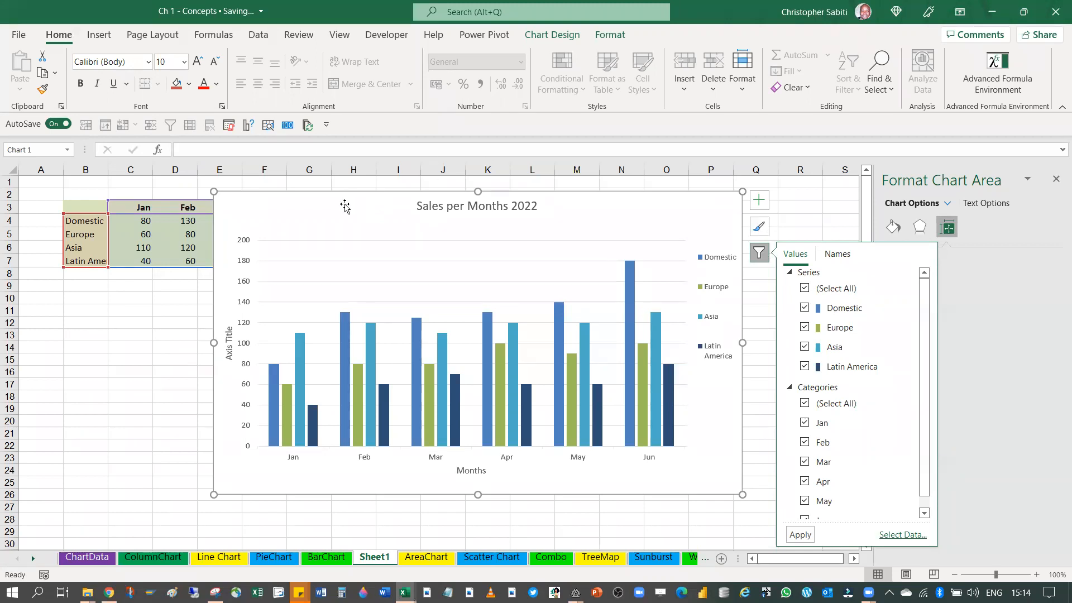
pyautogui.click(143, 331)
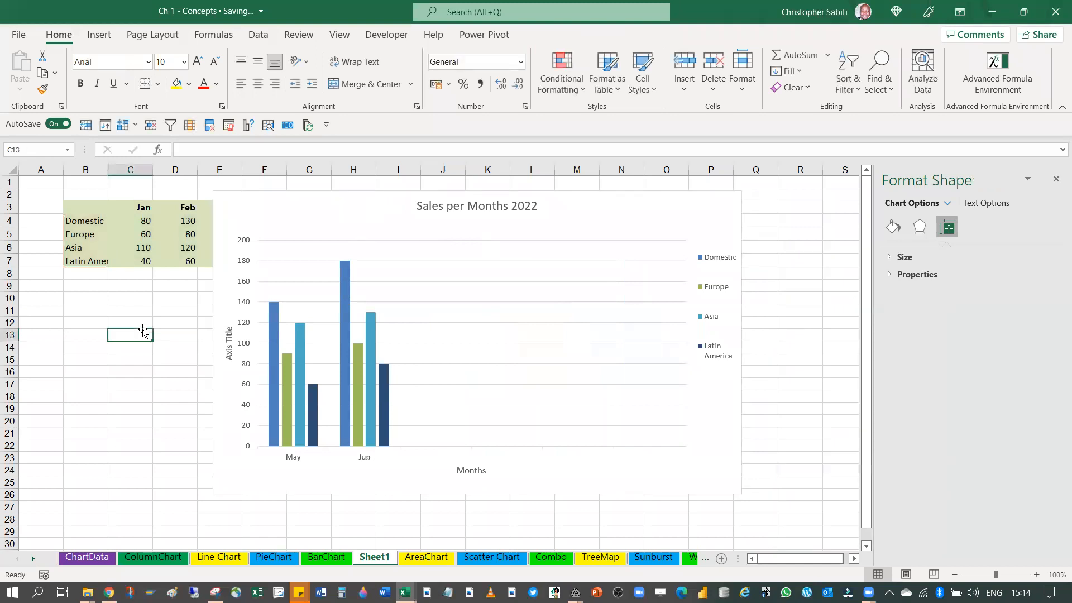
pyautogui.click(304, 200)
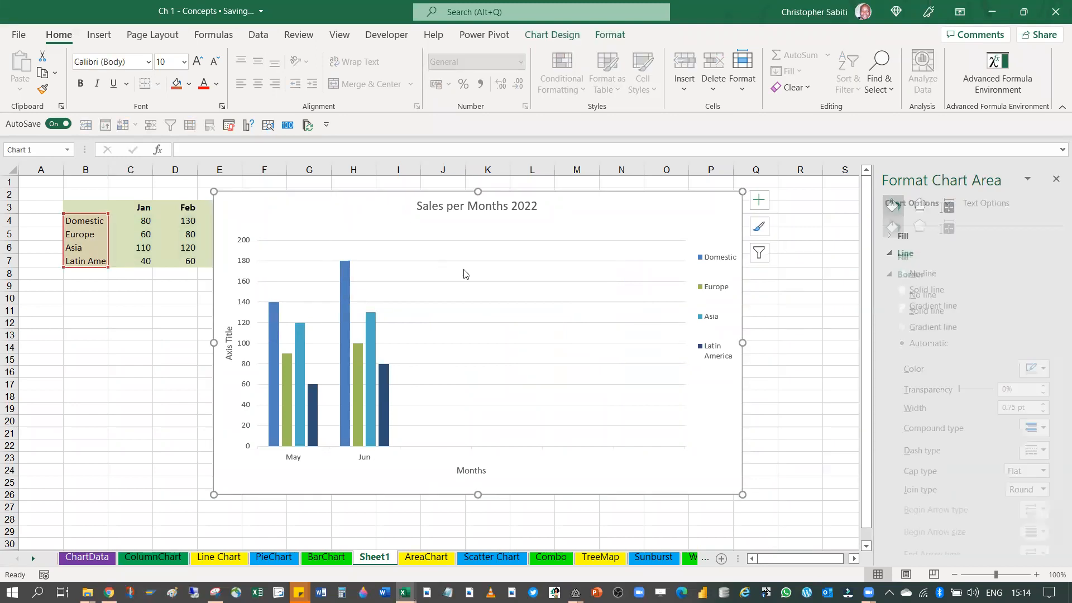
pyautogui.hotkey('ctrl', 'z')
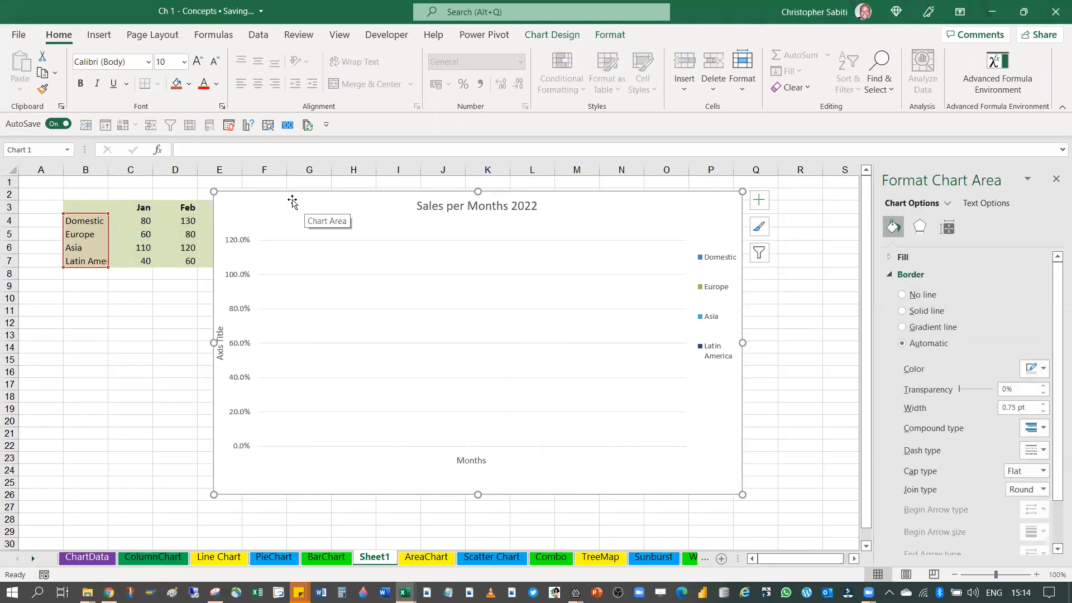
pyautogui.hotkey('ctrl', 'z')
pyautogui.hotkey('ctrl', 'z')
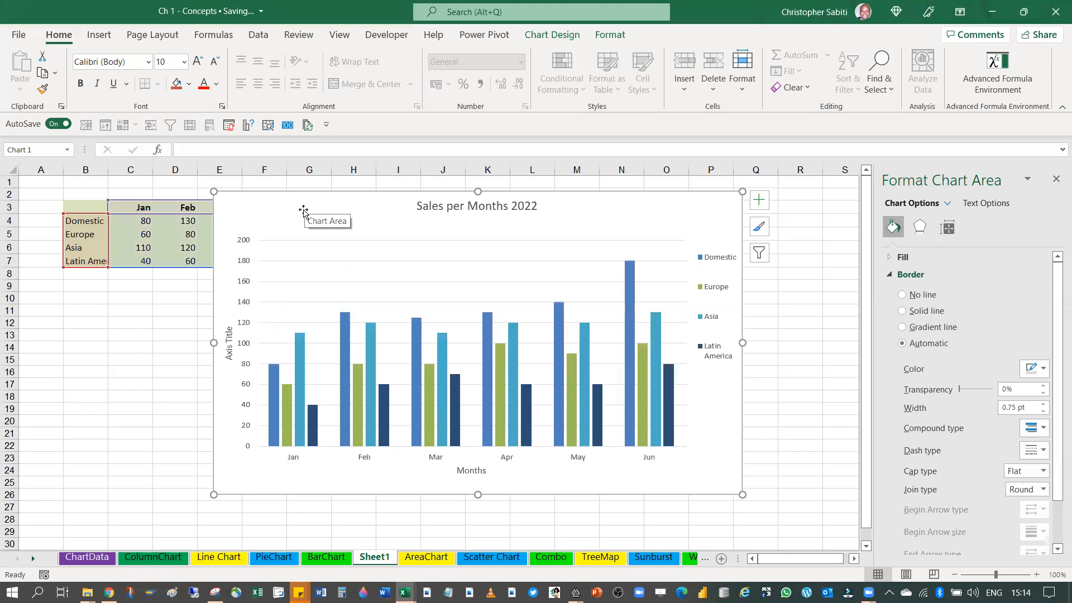
# Move the chart clear of the sales table so all months from Jan to Jun show, and close the chart formatting pane
pyautogui.click(89, 330)
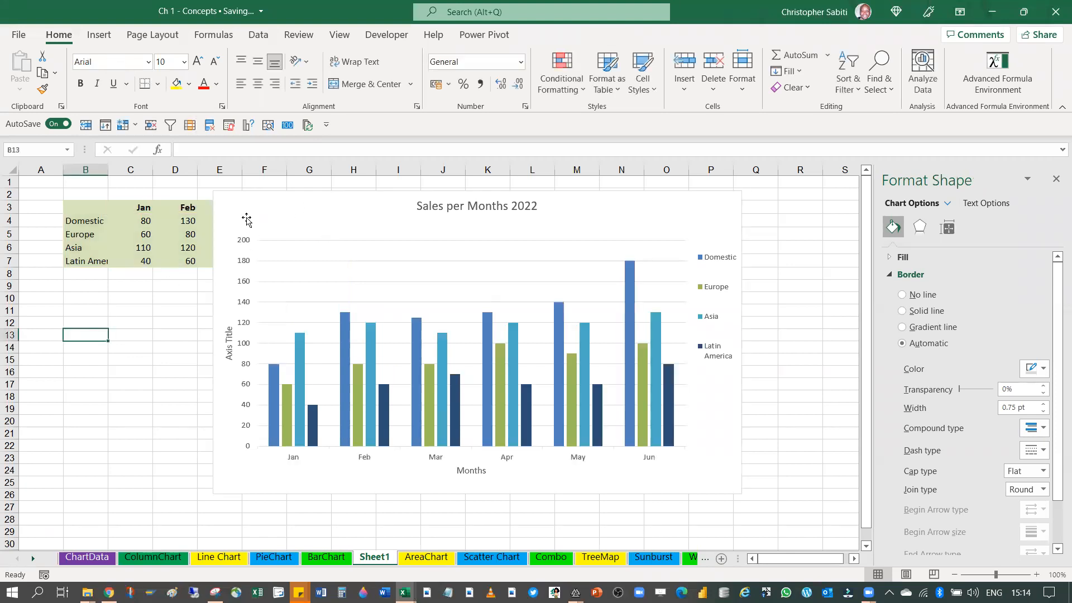
pyautogui.click(246, 198)
pyautogui.moveTo(431, 209); pyautogui.dragTo(608, 199)
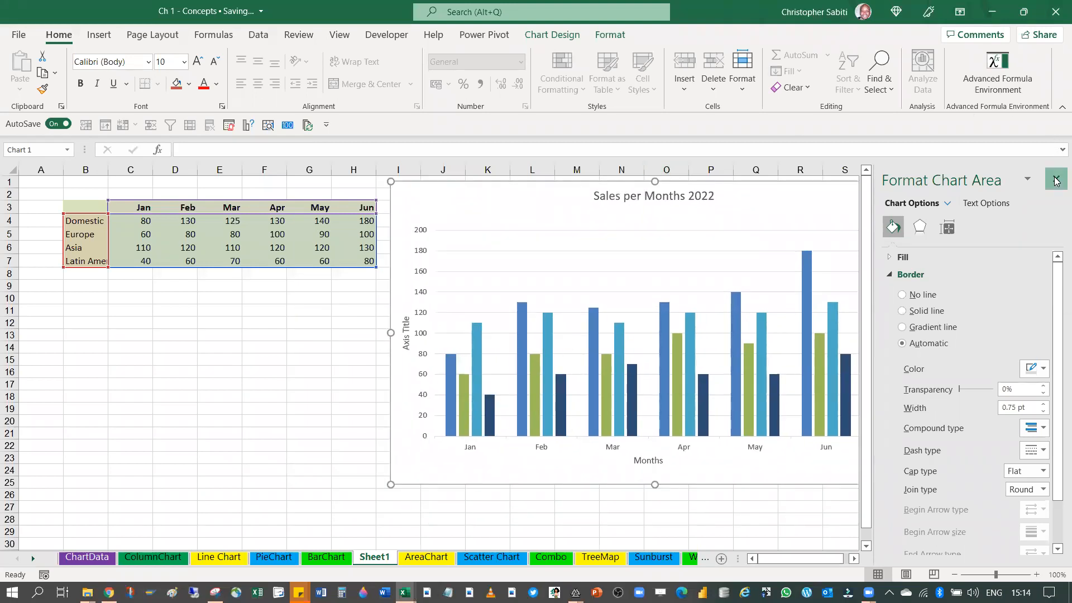
pyautogui.click(1055, 175)
pyautogui.click(224, 344)
# Highlight the Jun figures in H2:H9 and filter the Jun category out of the chart
pyautogui.moveTo(363, 193); pyautogui.dragTo(367, 282)
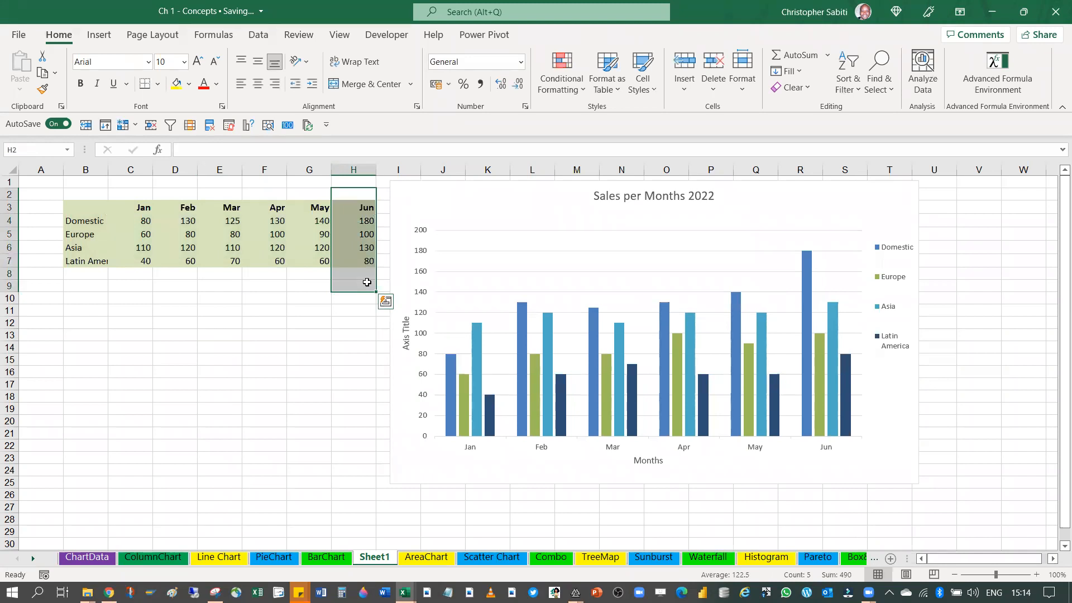
pyautogui.click(730, 235)
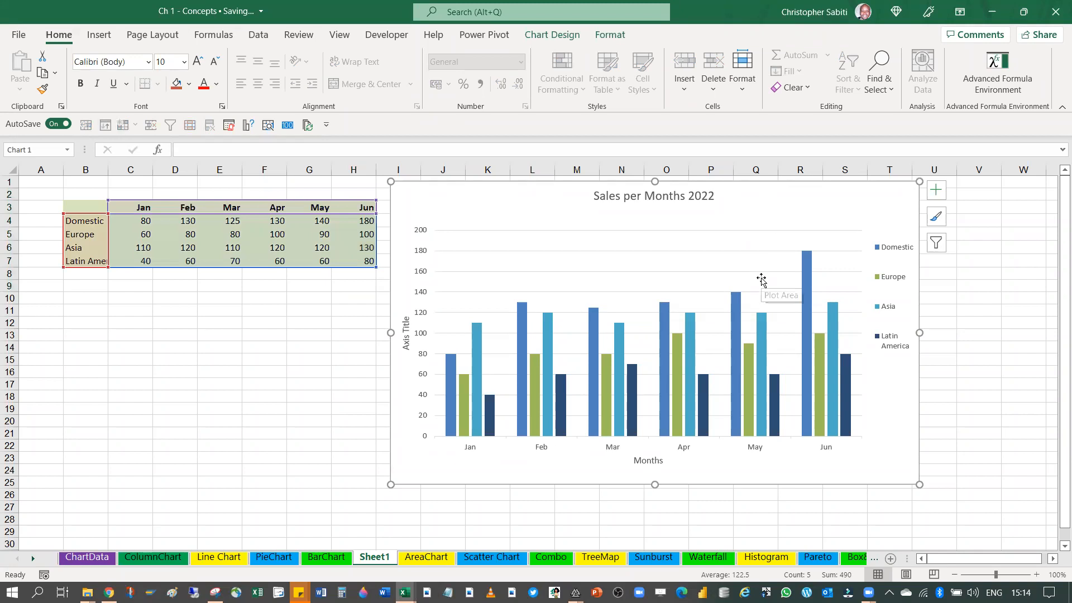
pyautogui.click(935, 243)
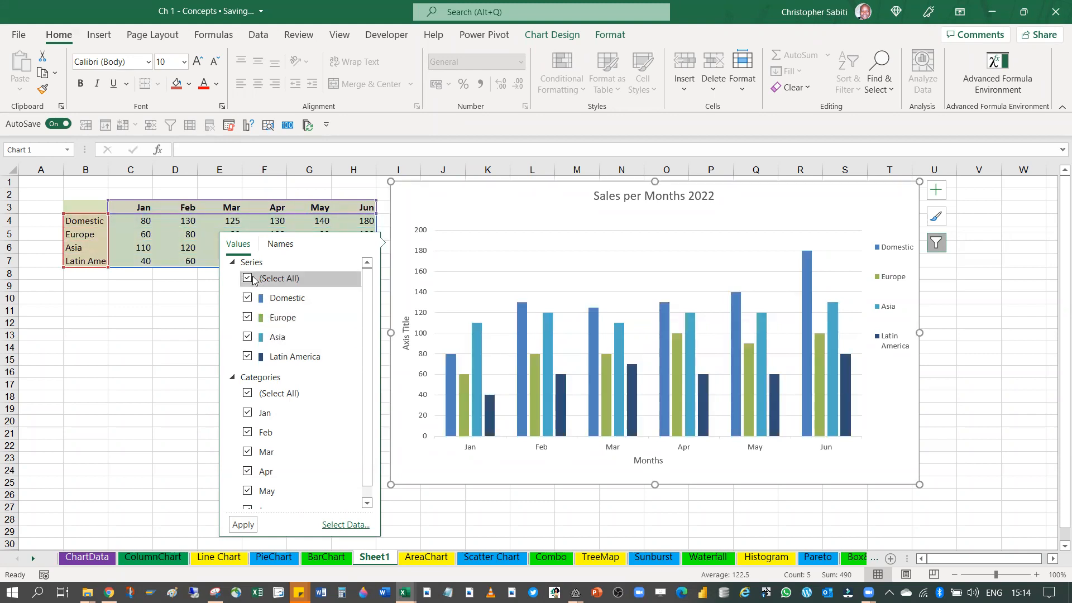
pyautogui.scroll(-1, 265, 480)
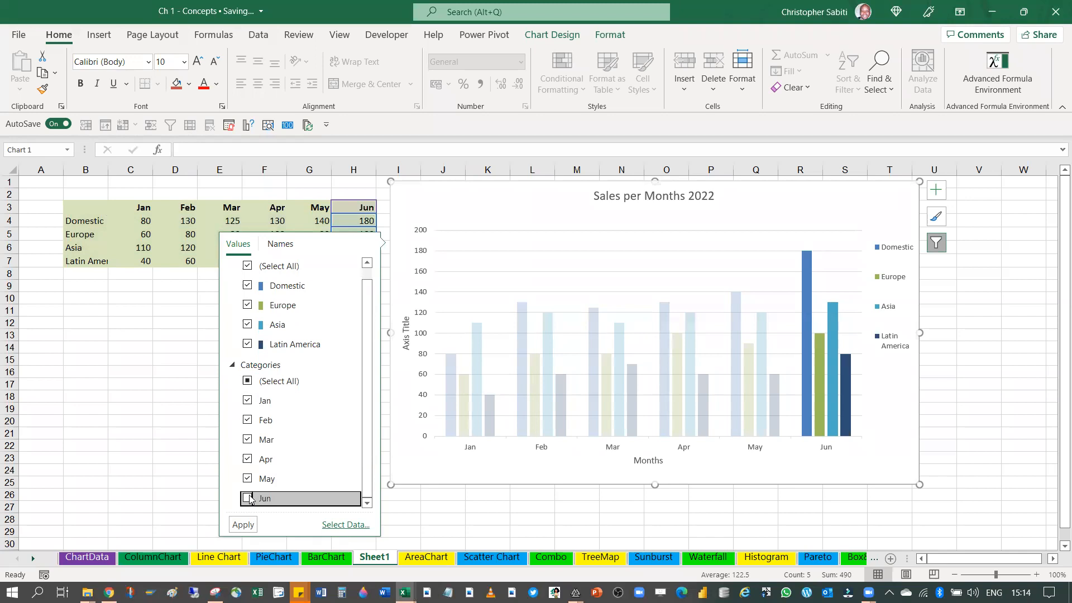
pyautogui.click(242, 525)
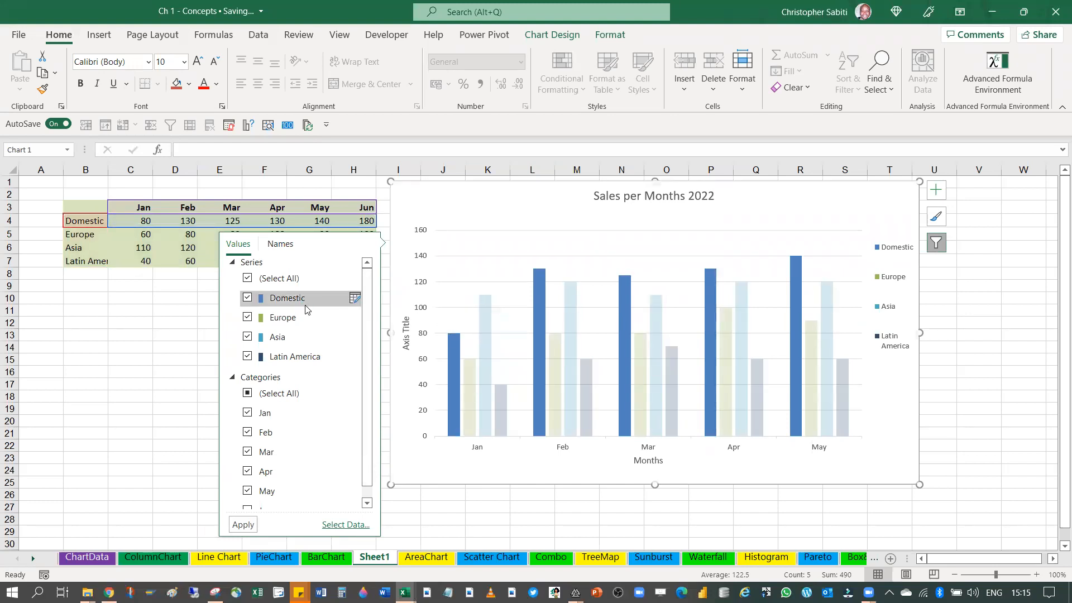
# Filter the Domestic series out of the chart and close the filter options
pyautogui.click(247, 298)
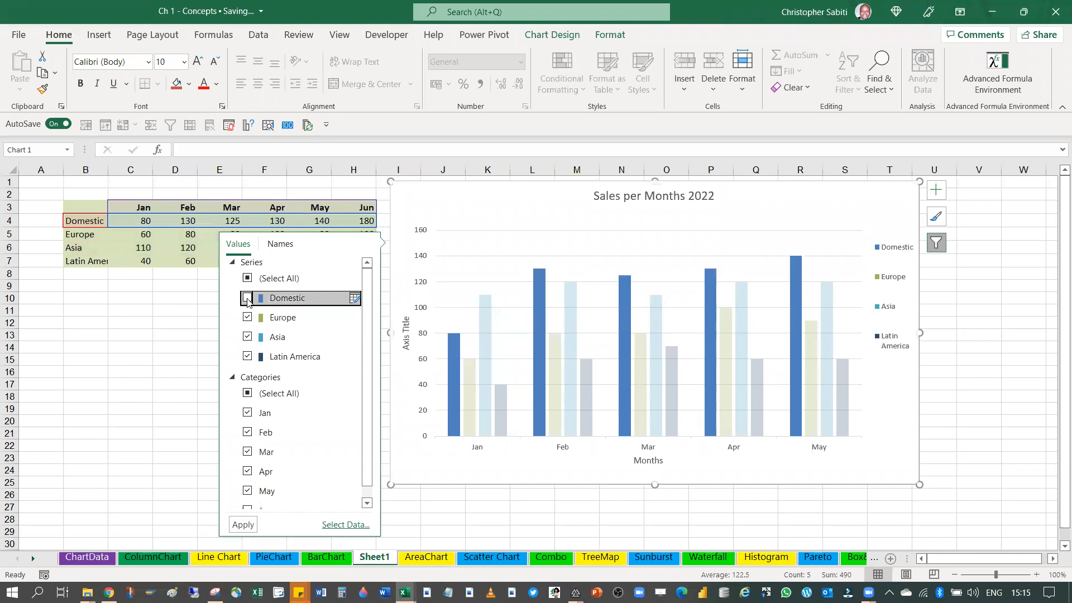
pyautogui.click(244, 525)
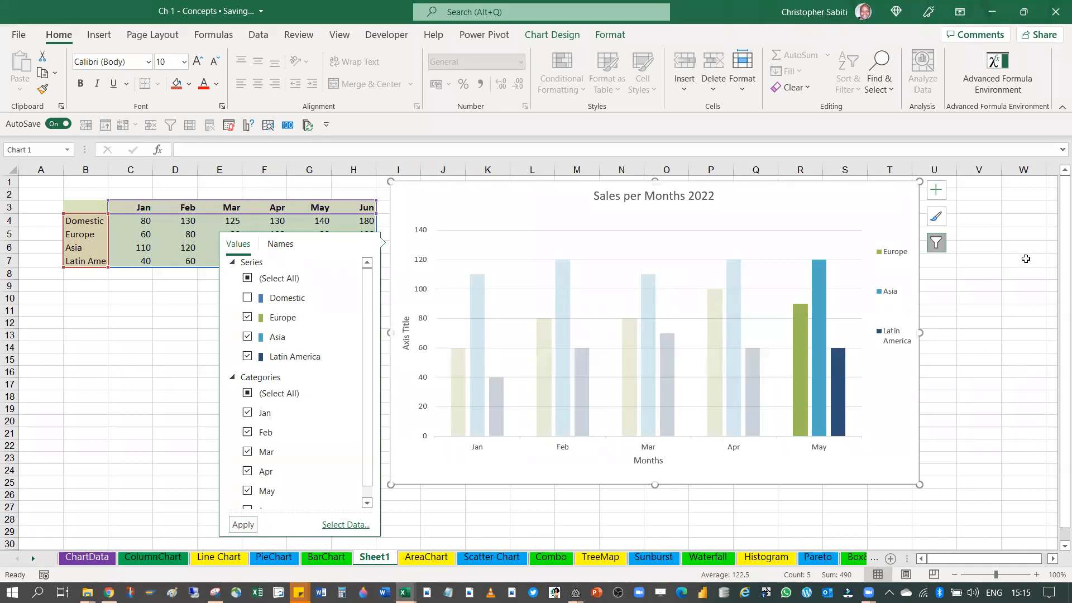
pyautogui.click(1022, 299)
# Highlight the range B4:G8 and try to bring the Domestic series and the Jun category back through the chart filters
pyautogui.moveTo(100, 221); pyautogui.dragTo(294, 270)
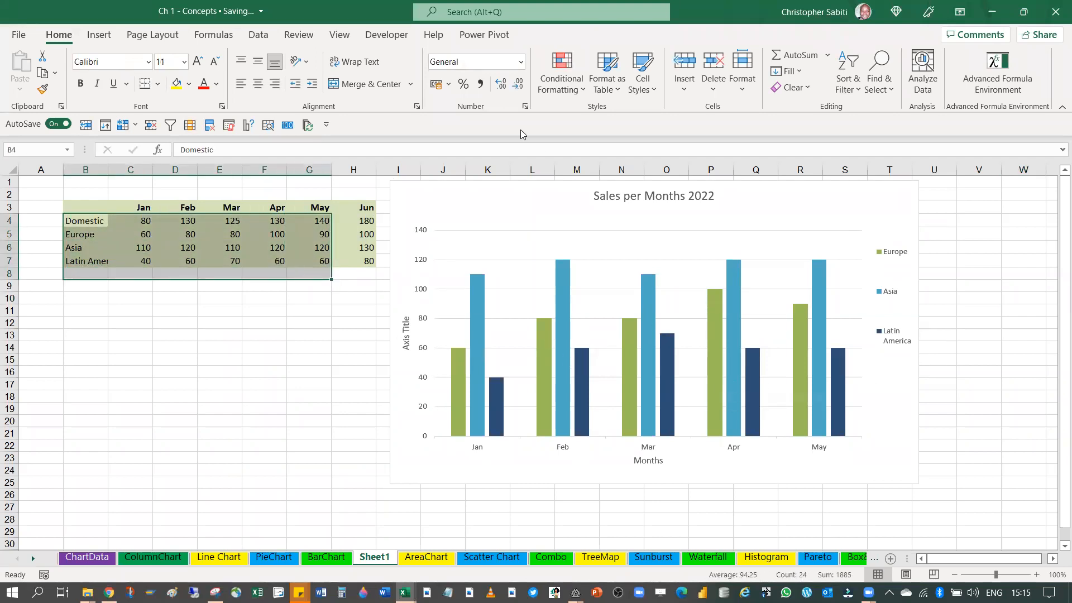
pyautogui.click(845, 205)
pyautogui.click(938, 242)
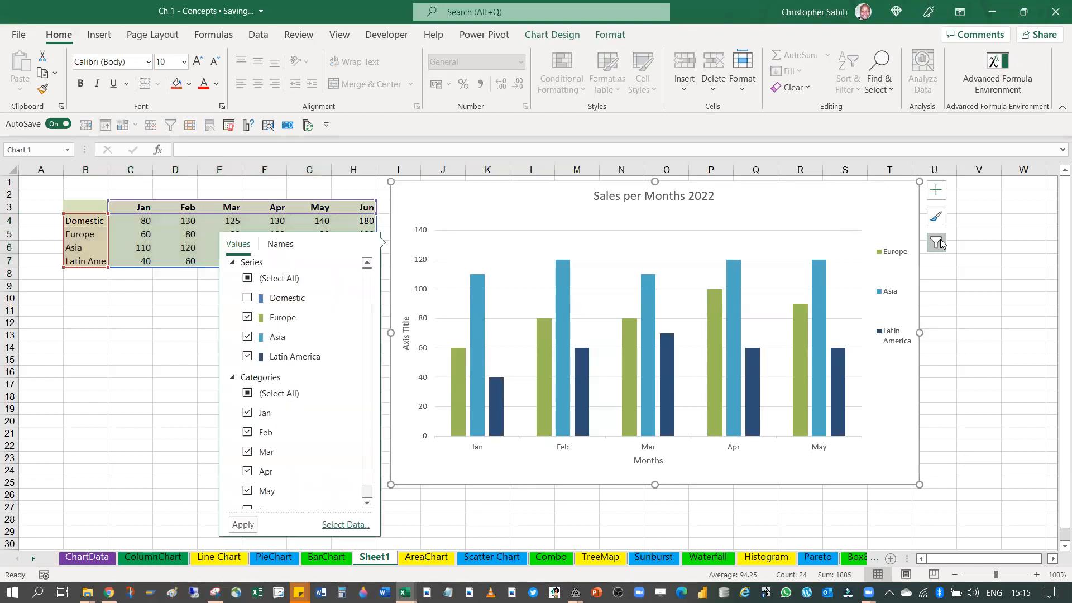
pyautogui.click(249, 299)
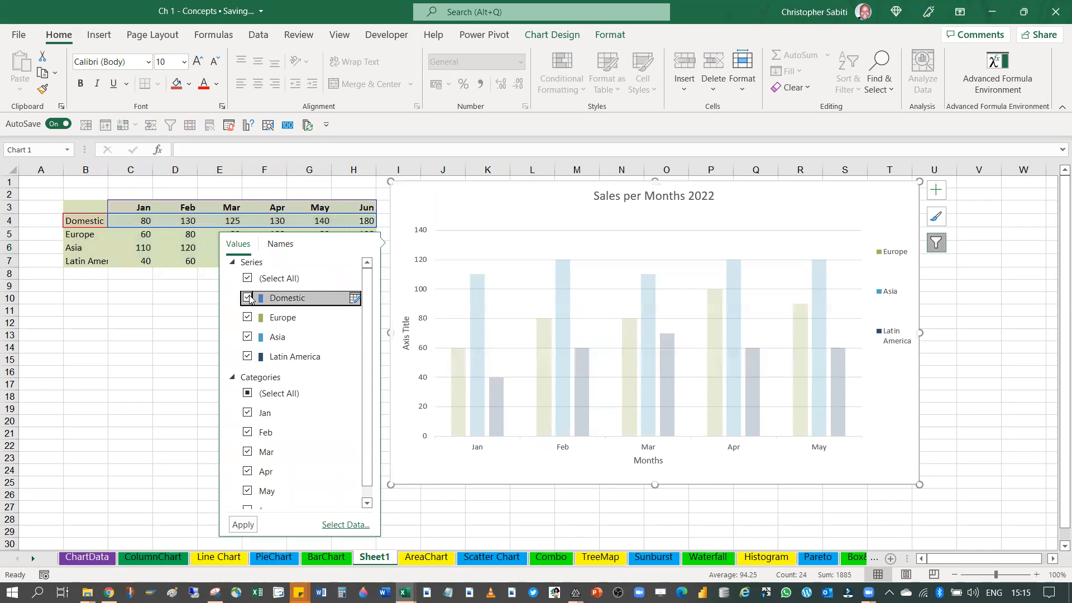
pyautogui.scroll(-1, 271, 490)
pyautogui.click(250, 498)
pyautogui.click(248, 498)
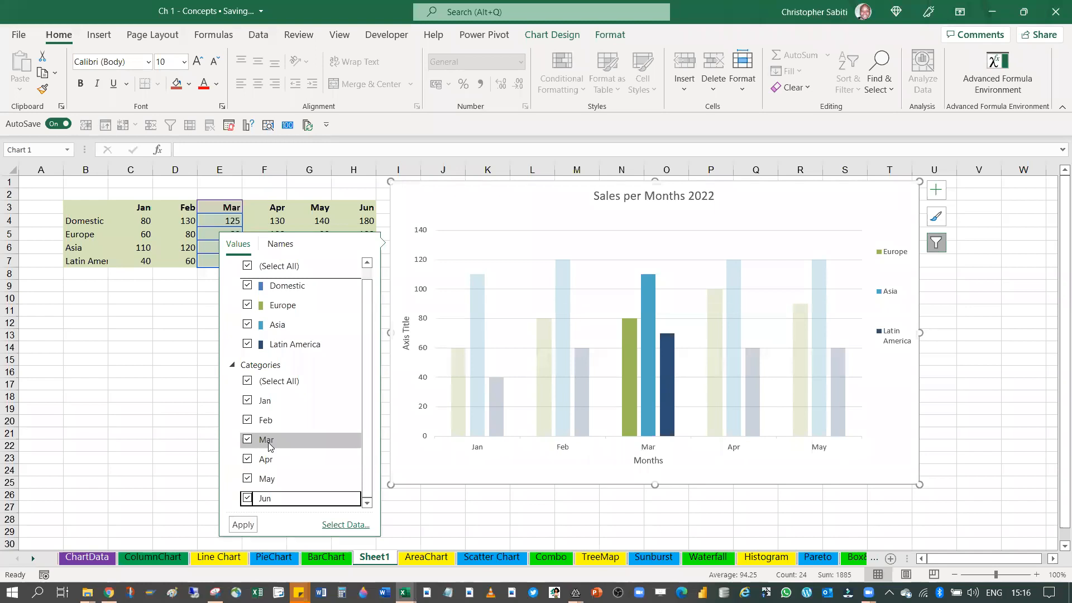
pyautogui.scroll(1, 334, 428)
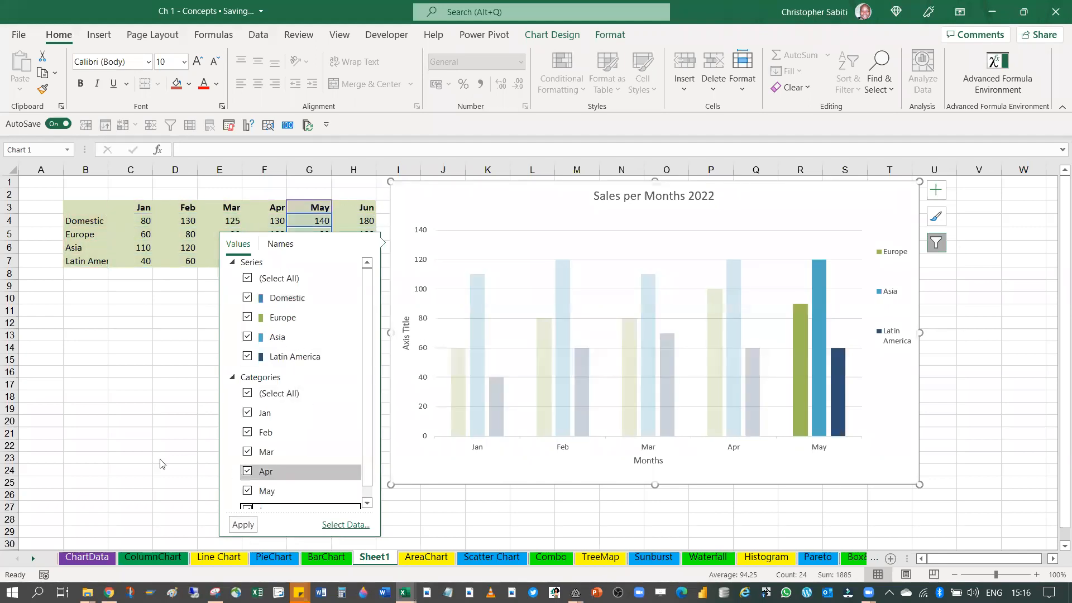
pyautogui.click(132, 421)
# Shift the chart slightly and view its style options and the value and name options of its filters
pyautogui.click(804, 186)
pyautogui.moveTo(804, 186); pyautogui.dragTo(750, 192)
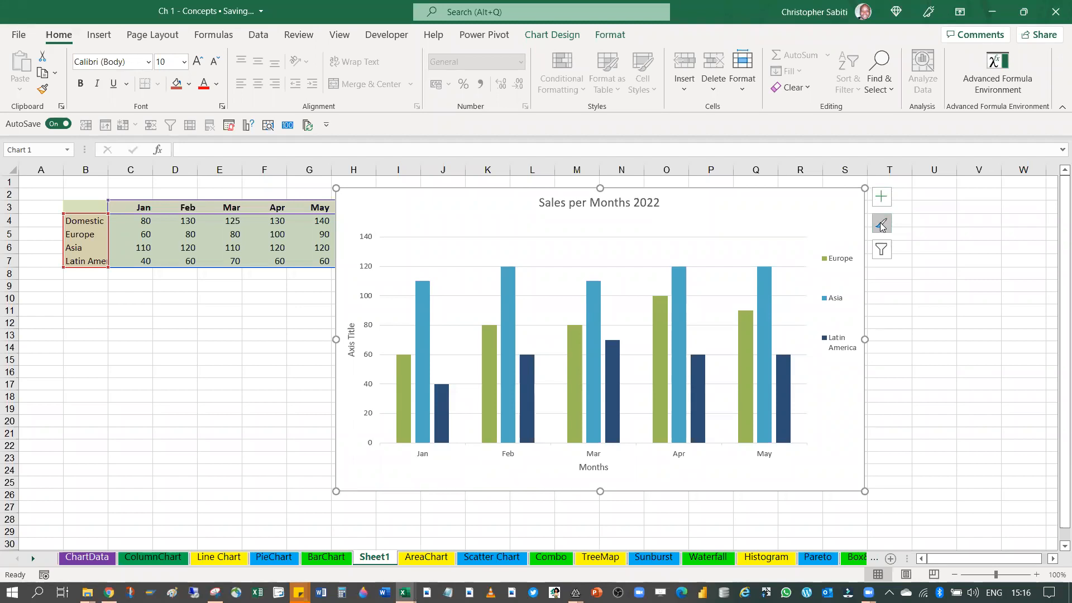
pyautogui.click(881, 226)
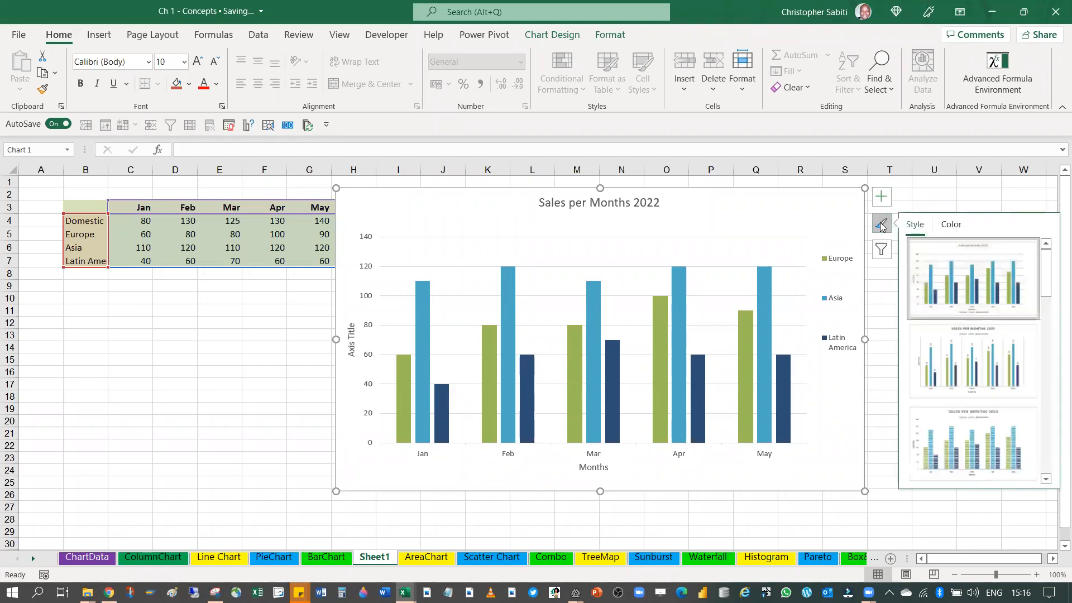
pyautogui.click(882, 249)
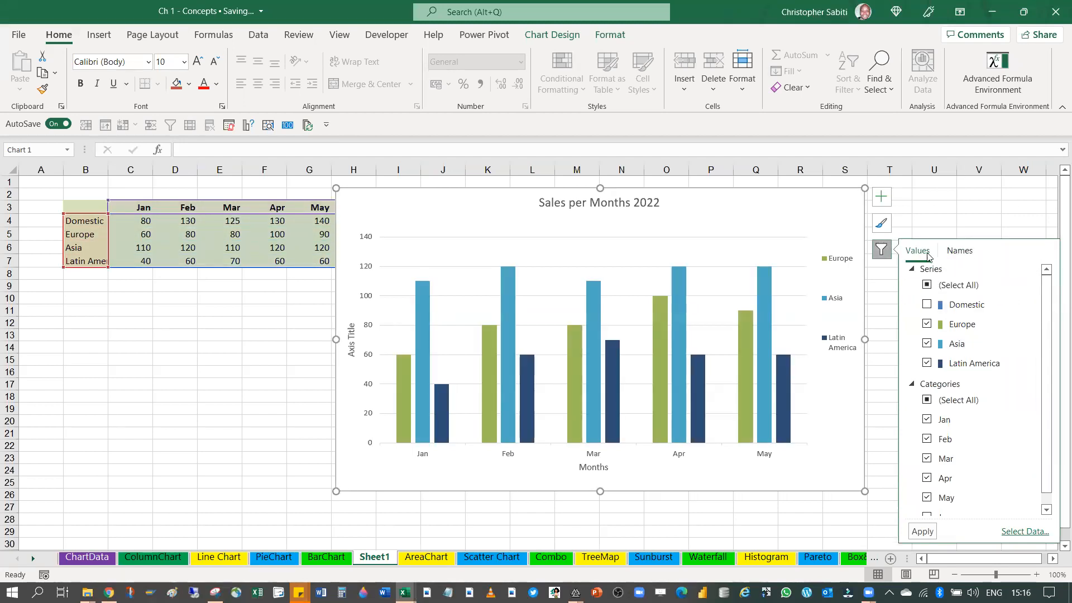
pyautogui.click(959, 251)
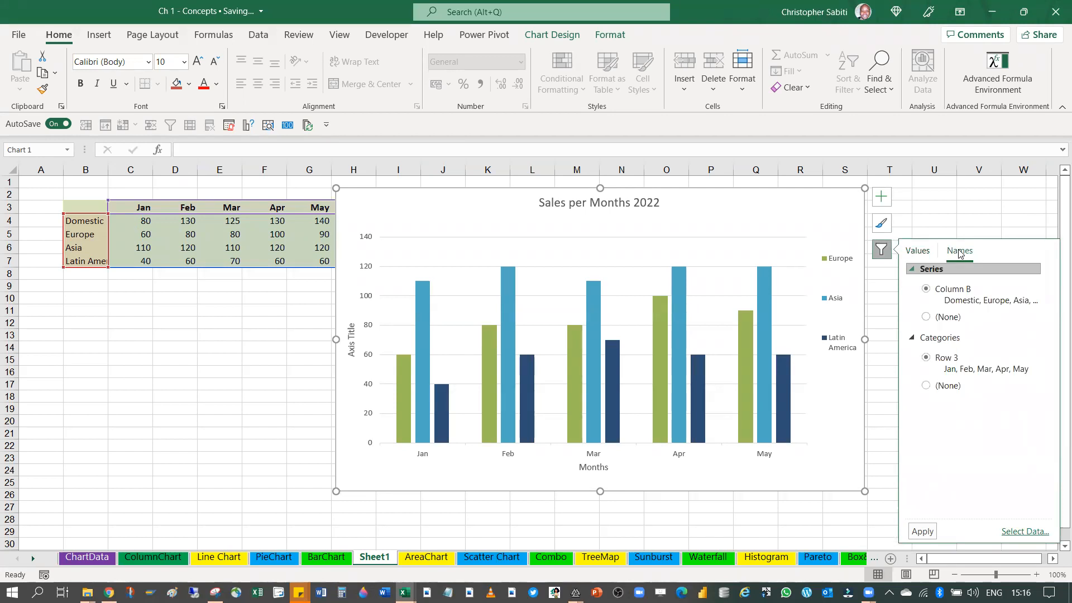
pyautogui.click(881, 249)
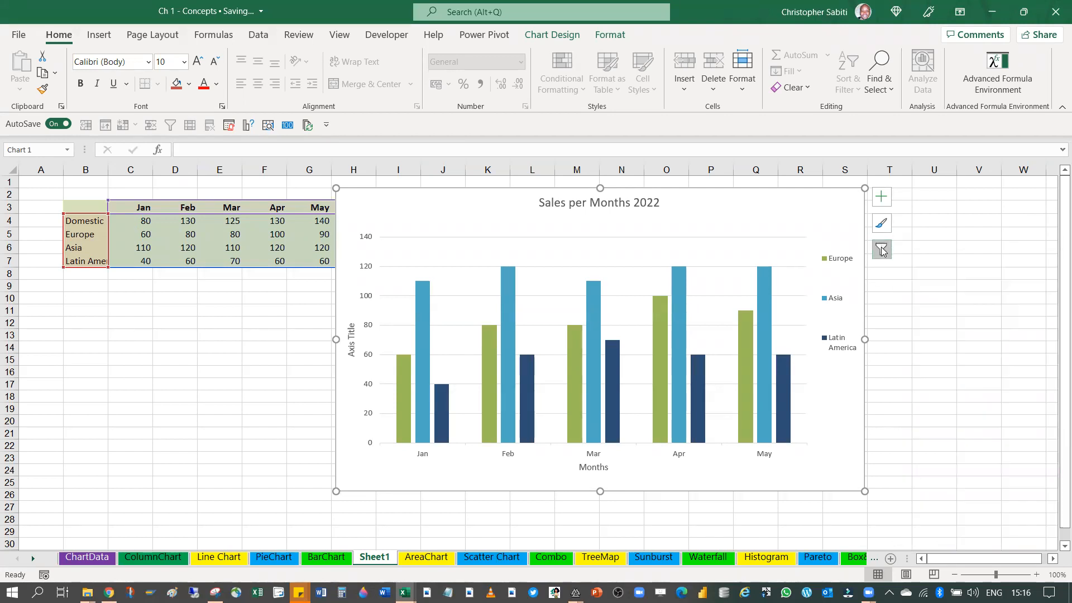
pyautogui.moveTo(511, 383)
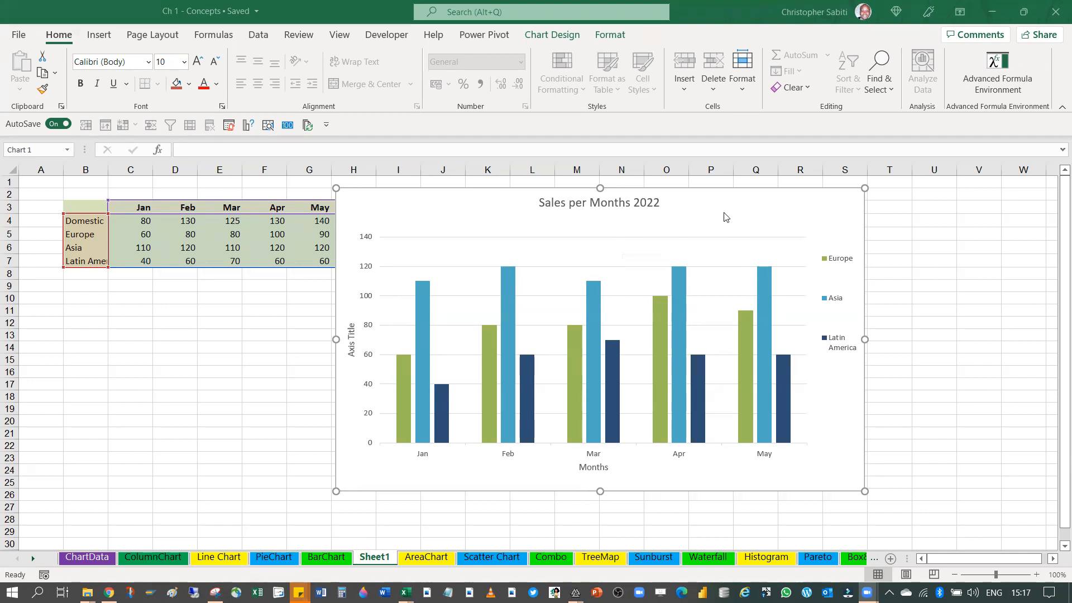
# Move the chart off the sales table so the Jun column in H is uncovered
pyautogui.click(785, 204)
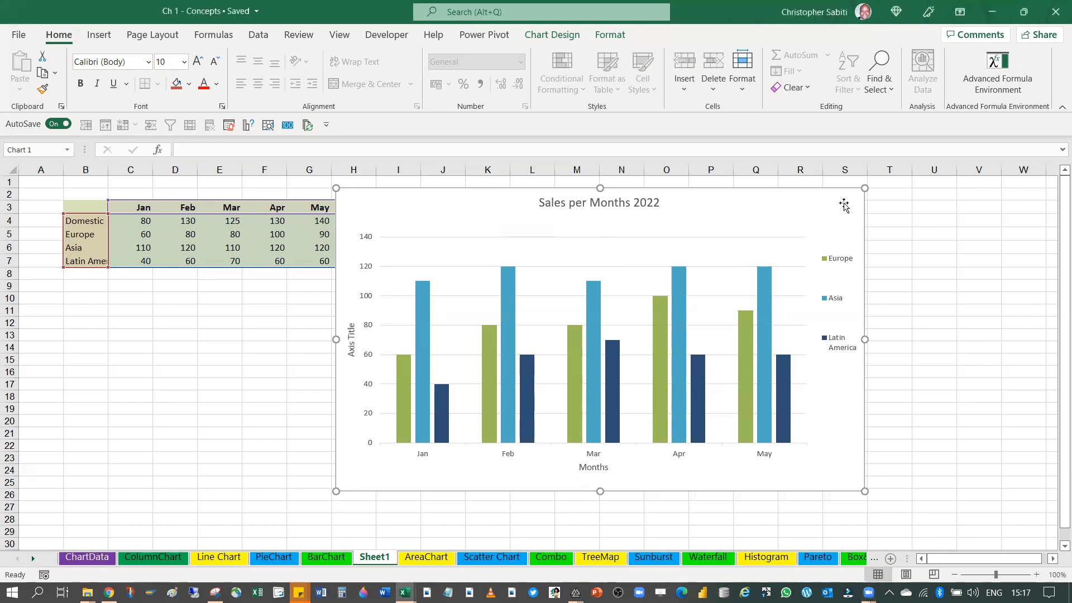
pyautogui.click(924, 209)
pyautogui.click(803, 205)
pyautogui.moveTo(347, 190); pyautogui.dragTo(410, 196)
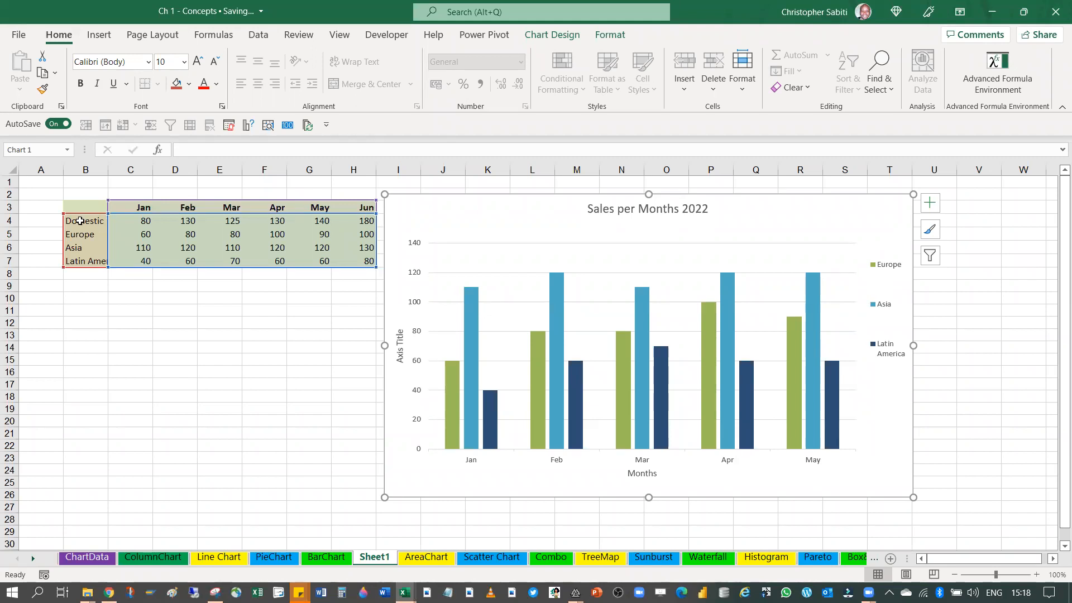
# Highlight the region names in B4:B7 and the Jan to May part of the table in B3:G7
pyautogui.moveTo(80, 221); pyautogui.dragTo(79, 263)
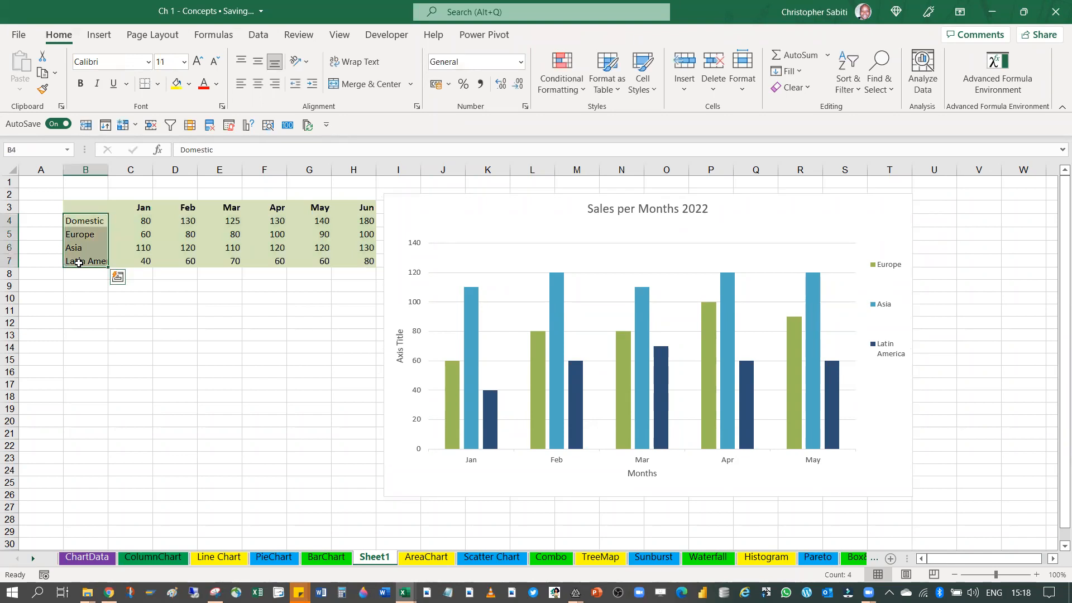
pyautogui.click(92, 206)
pyautogui.moveTo(223, 209); pyautogui.dragTo(311, 259)
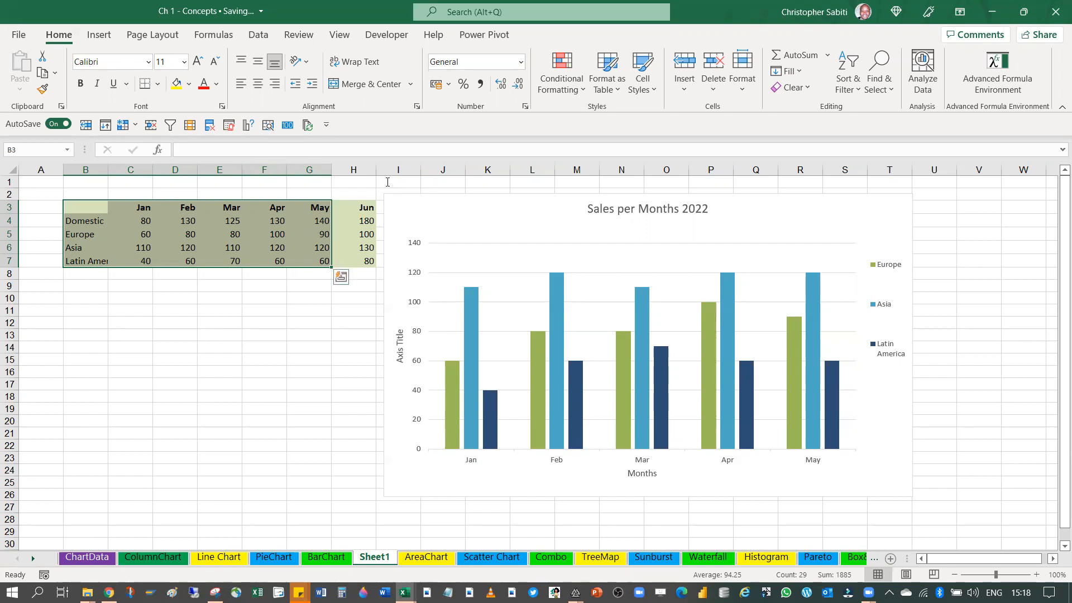
# Select and deselect the chart to show its contextual commands, and view the full chart styles gallery
pyautogui.click(467, 210)
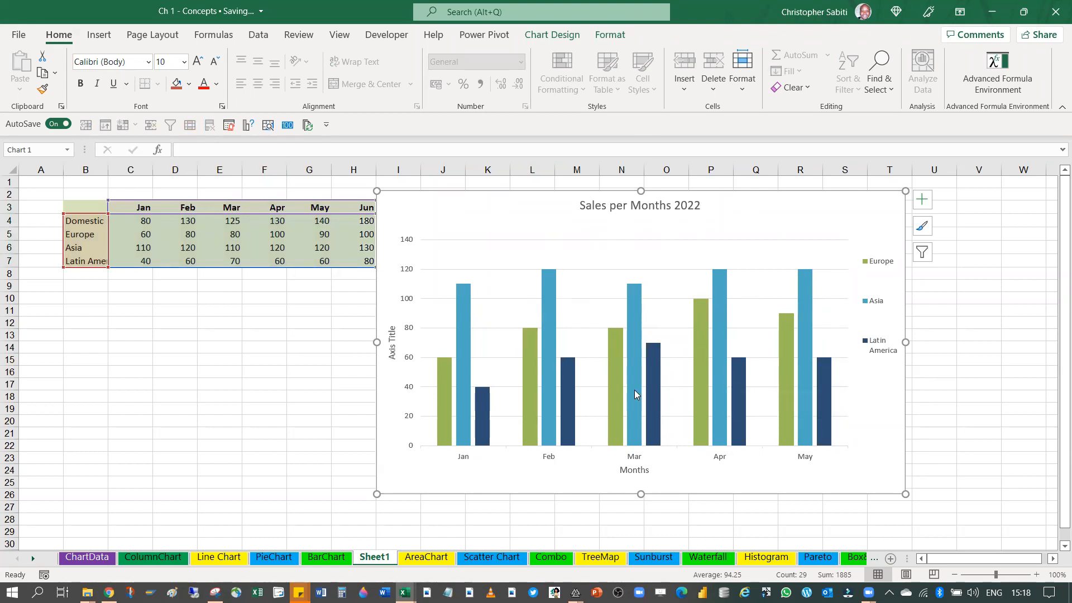
pyautogui.moveTo(635, 392)
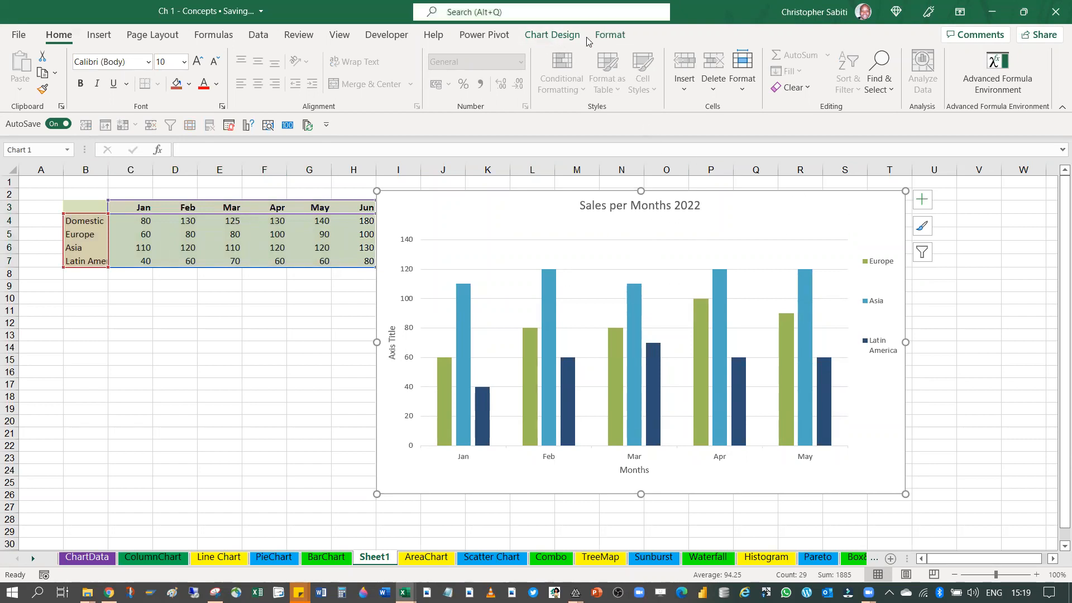
pyautogui.click(992, 221)
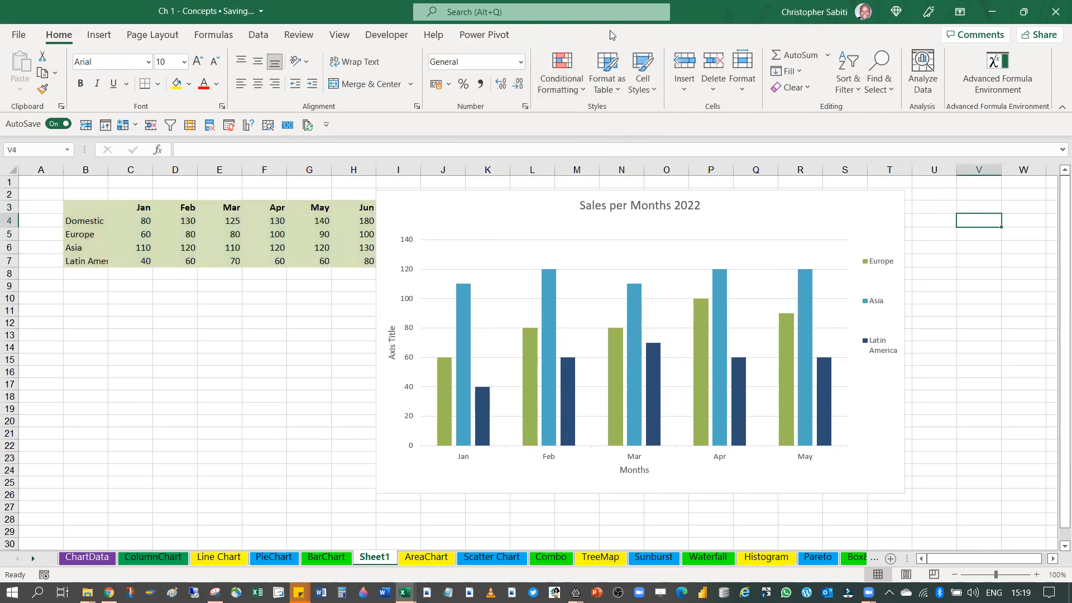
pyautogui.click(542, 211)
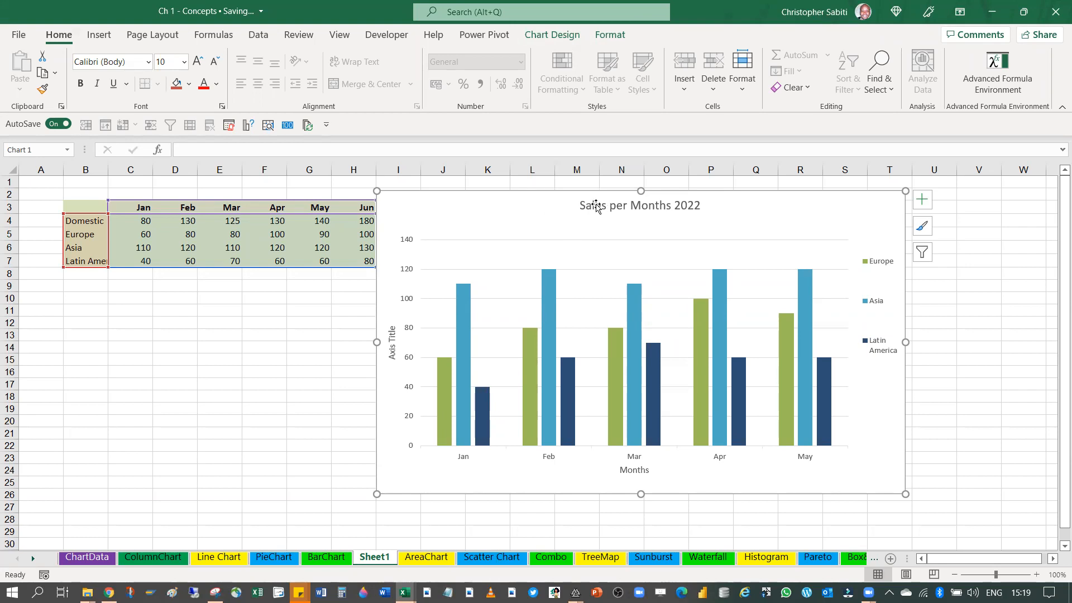
pyautogui.click(553, 36)
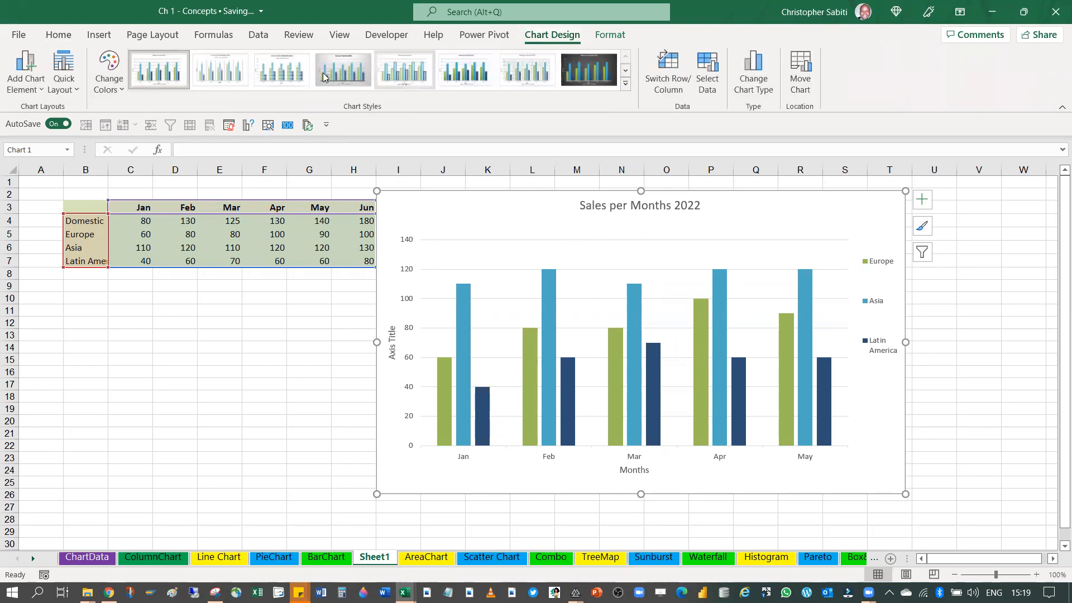
pyautogui.click(626, 85)
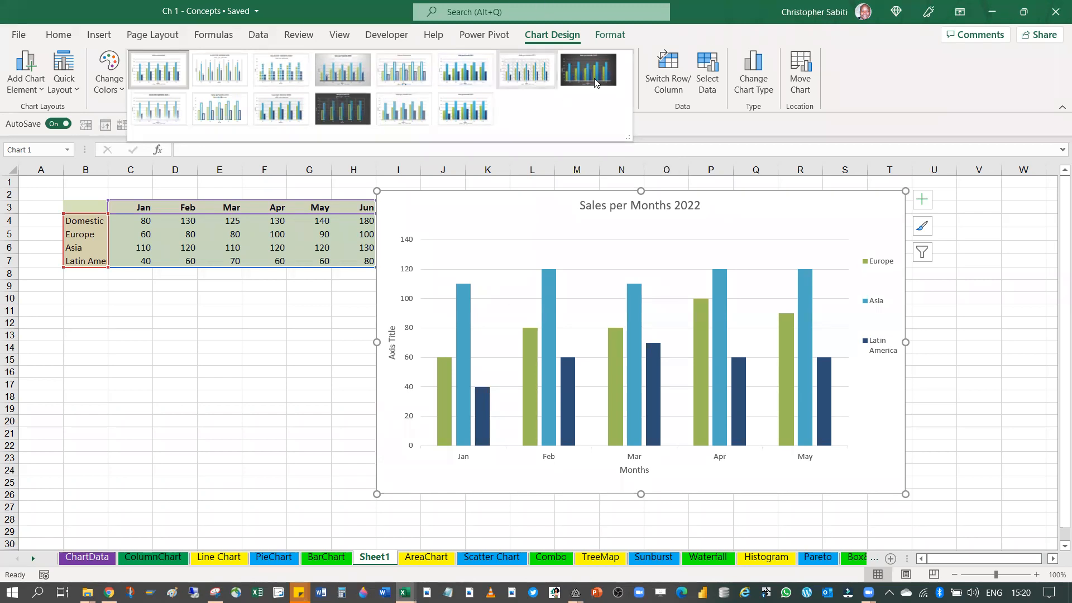
# Examine the chart area's shape formatting choices: fill and outline colors, and the glow and shadow effects
pyautogui.click(613, 43)
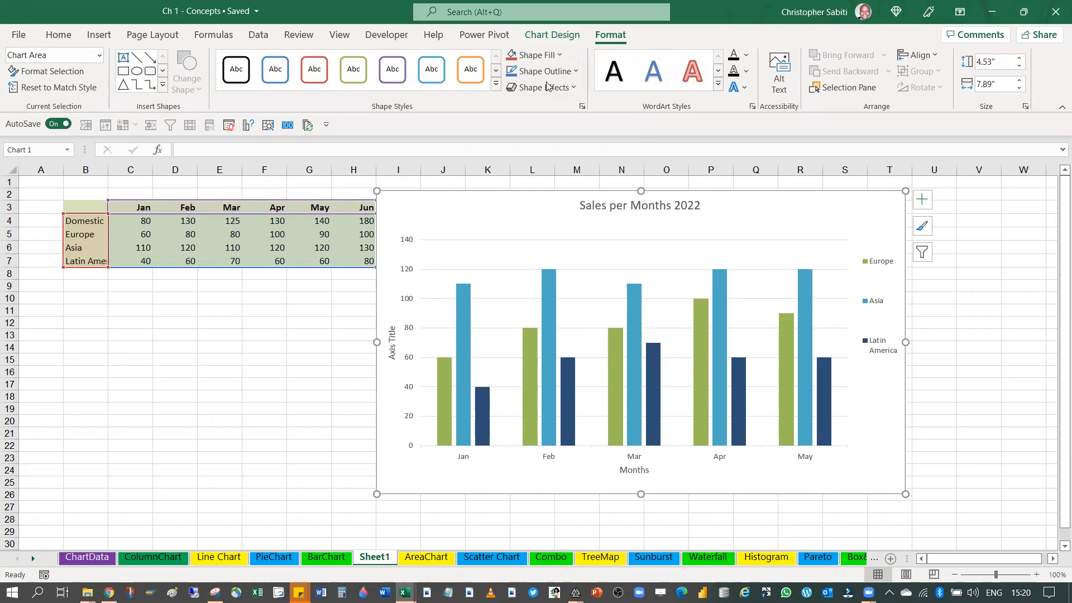
pyautogui.click(539, 54)
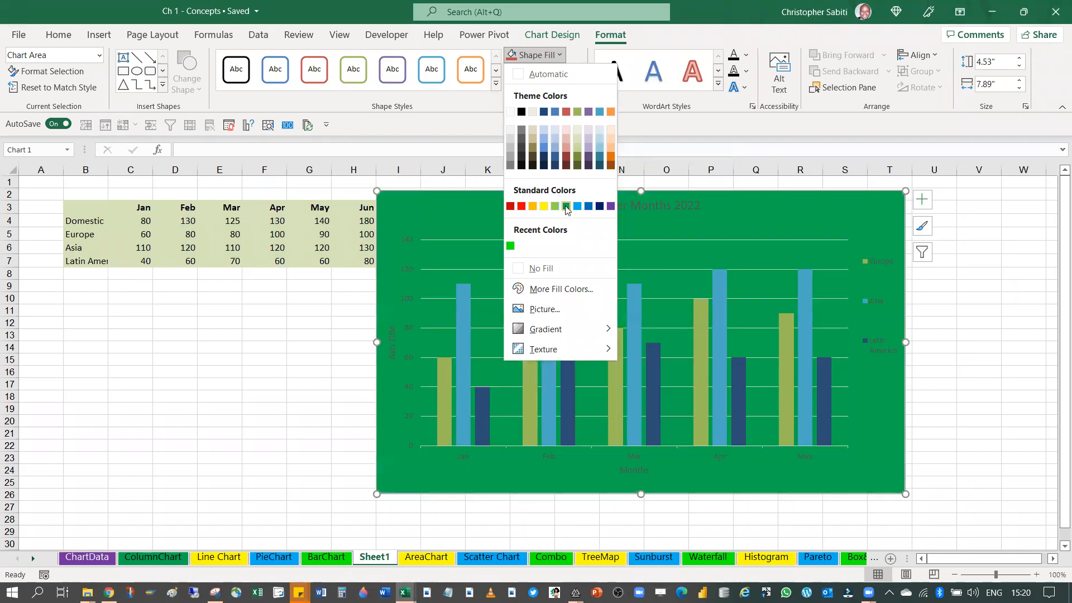
pyautogui.click(546, 57)
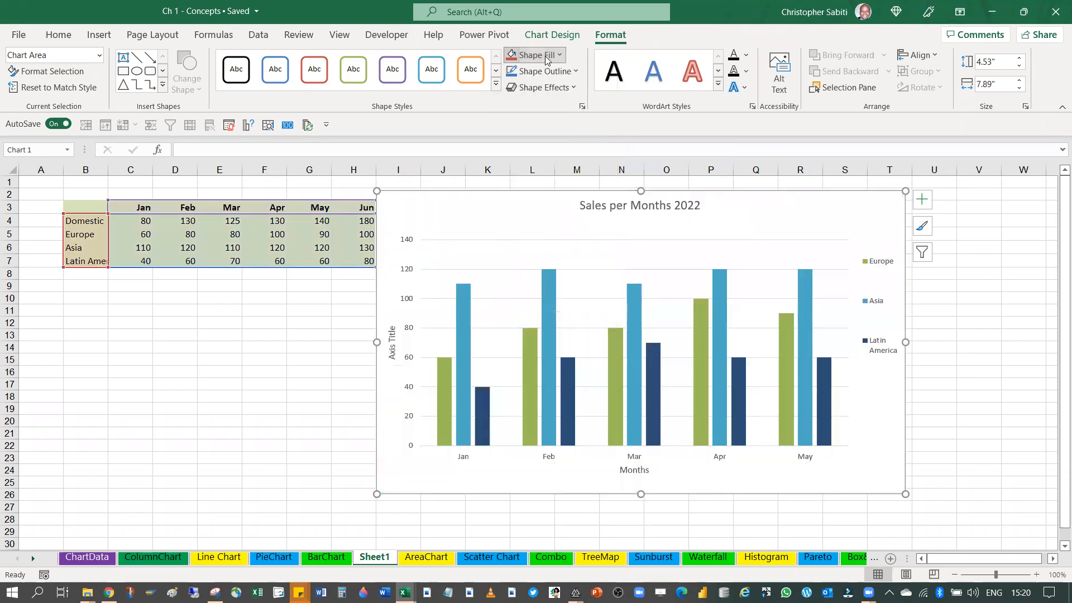
pyautogui.click(549, 71)
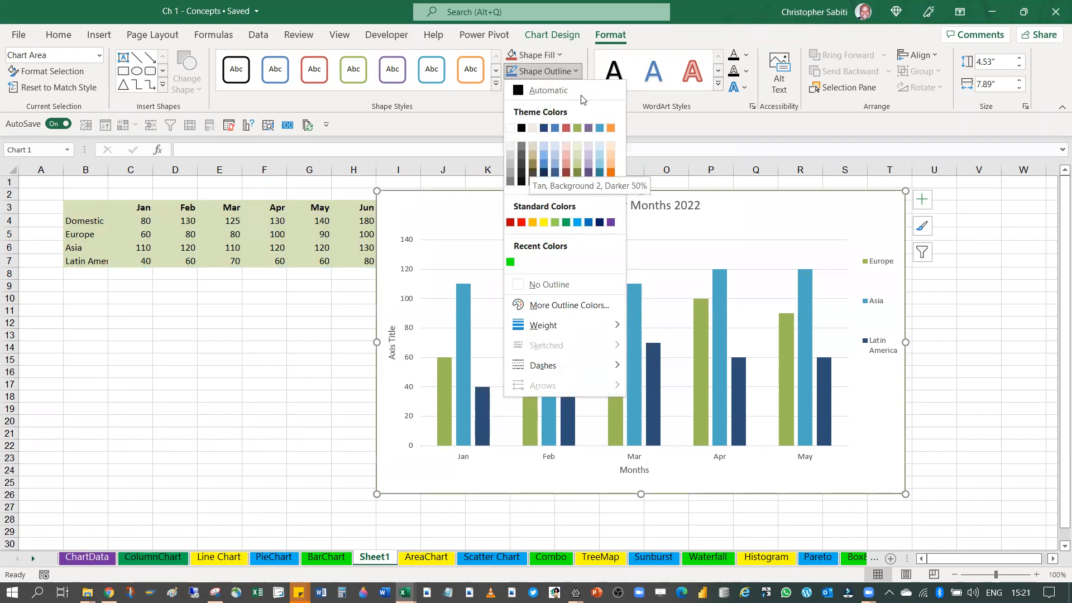
pyautogui.click(558, 86)
pyautogui.click(558, 88)
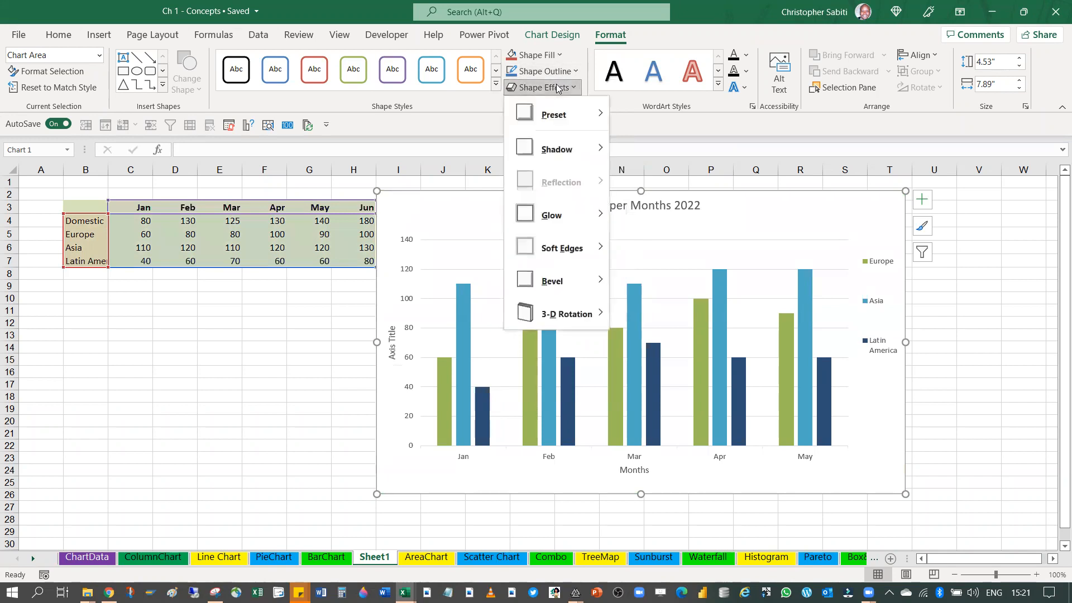
pyautogui.moveTo(558, 218)
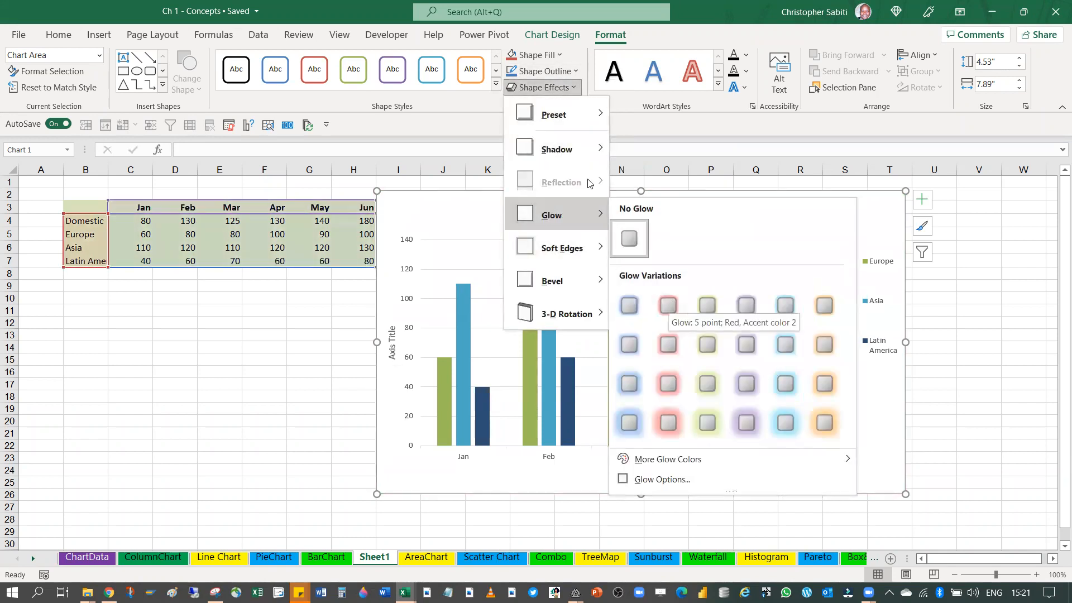
pyautogui.moveTo(571, 152)
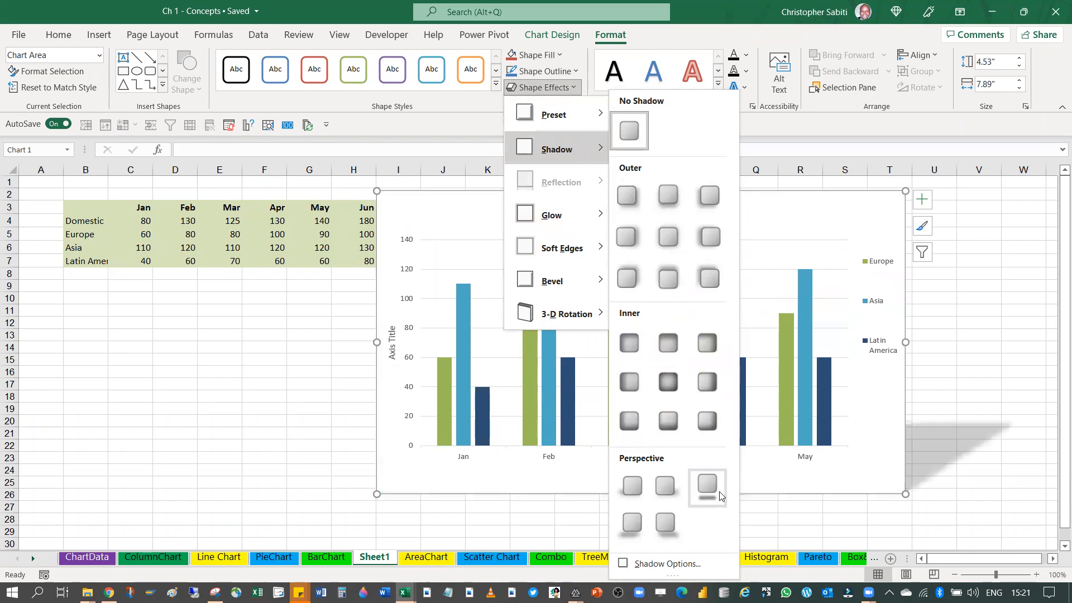
pyautogui.click(642, 35)
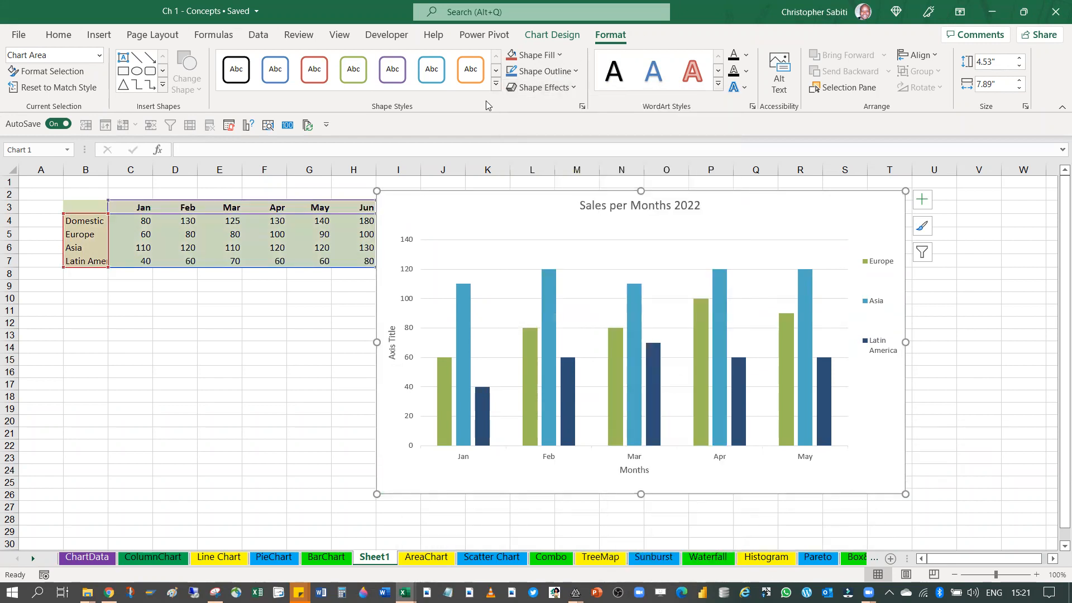
# Apply the intense purple shape style from the last Theme Styles row to the chart area and shrink the chart to about 4.49" by 7.6"
pyautogui.click(497, 87)
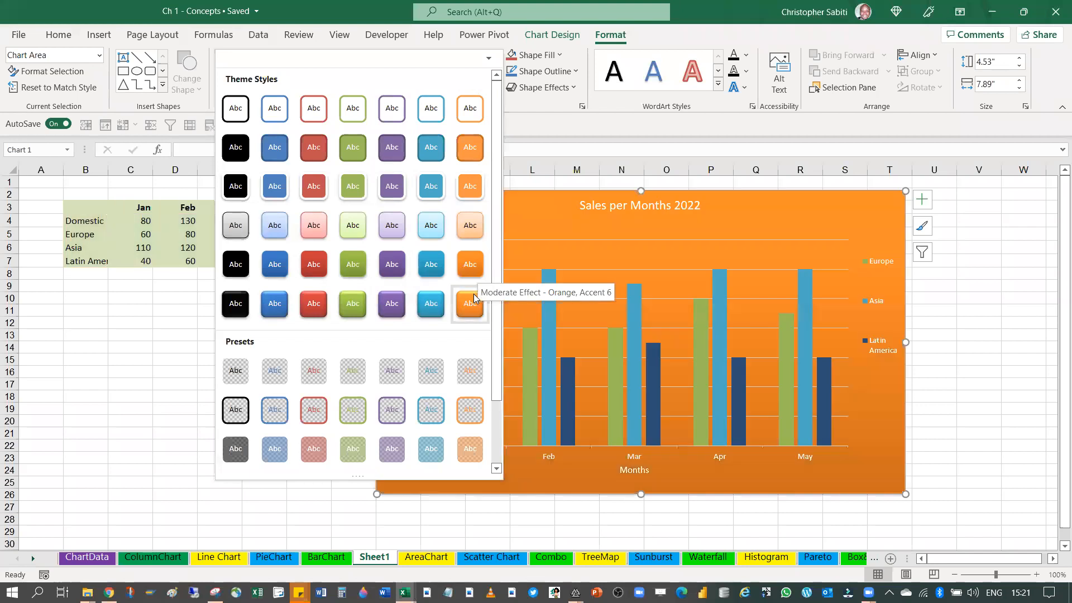
pyautogui.click(400, 303)
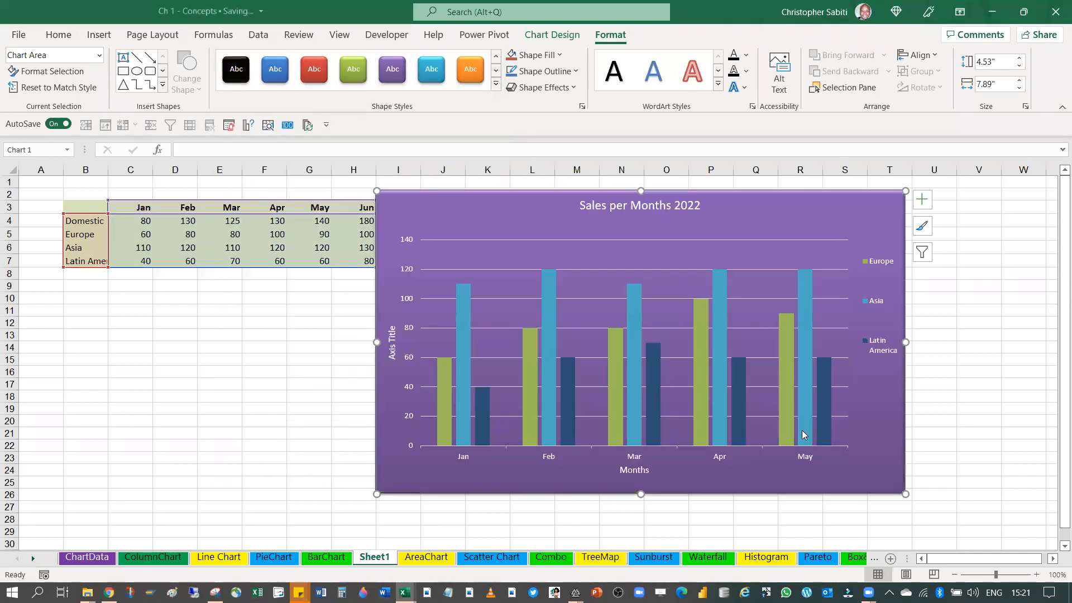
pyautogui.moveTo(805, 387)
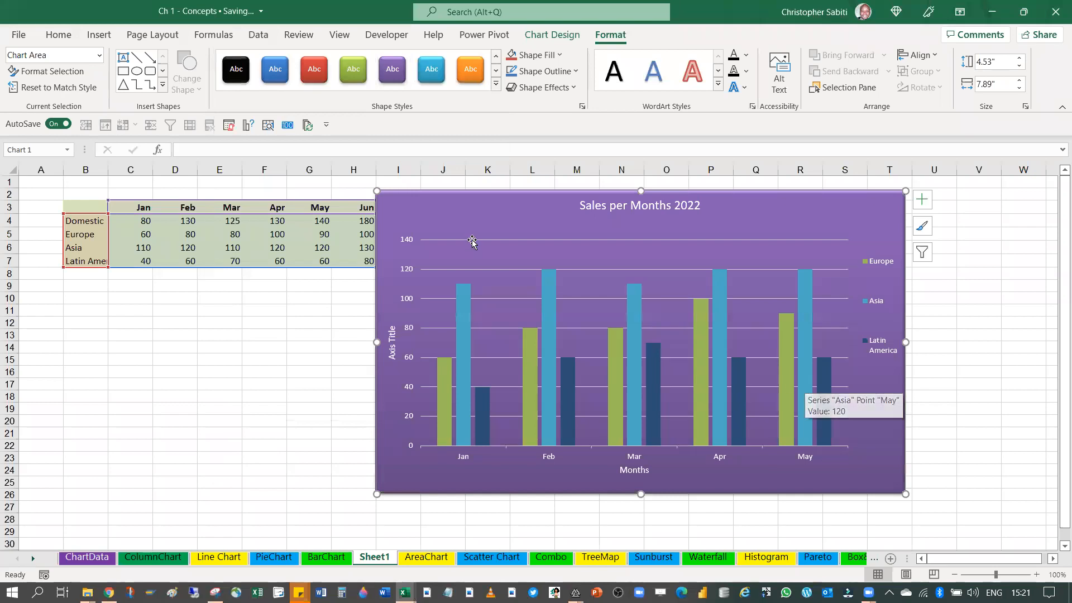
pyautogui.moveTo(409, 211); pyautogui.dragTo(486, 271)
pyautogui.moveTo(426, 220); pyautogui.dragTo(397, 193)
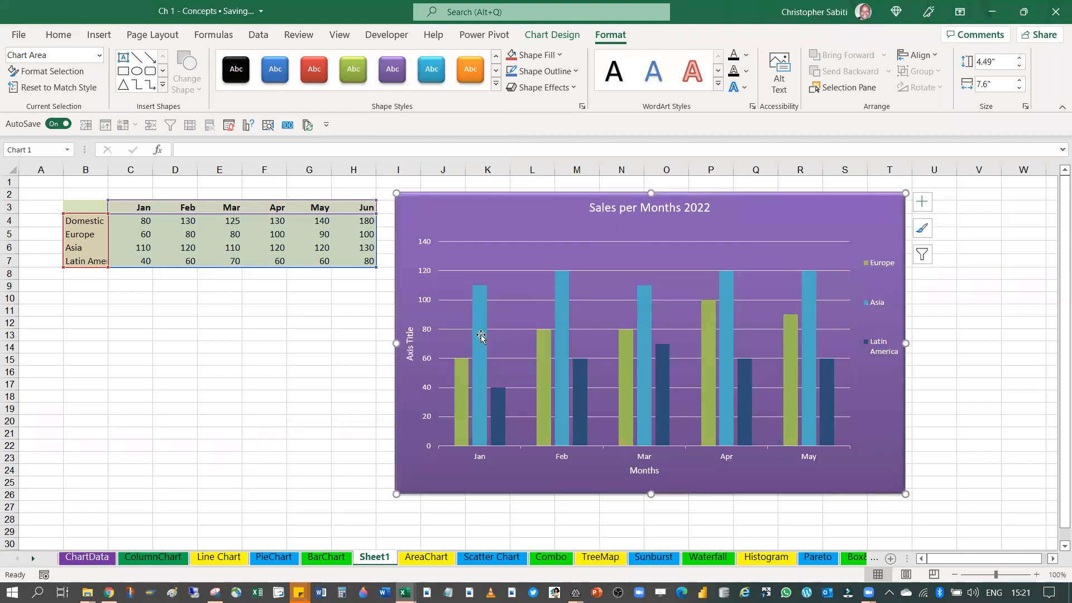
pyautogui.moveTo(731, 356)
# Apply the black-outlined white shape style from the first Theme Styles row to the chart area
pyautogui.click(495, 85)
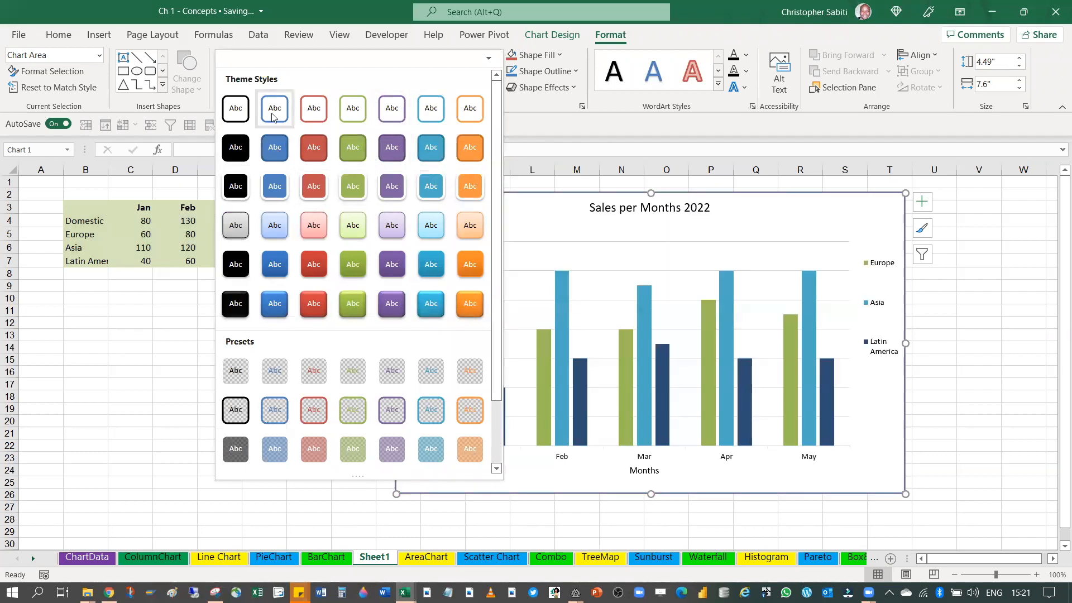
pyautogui.click(232, 111)
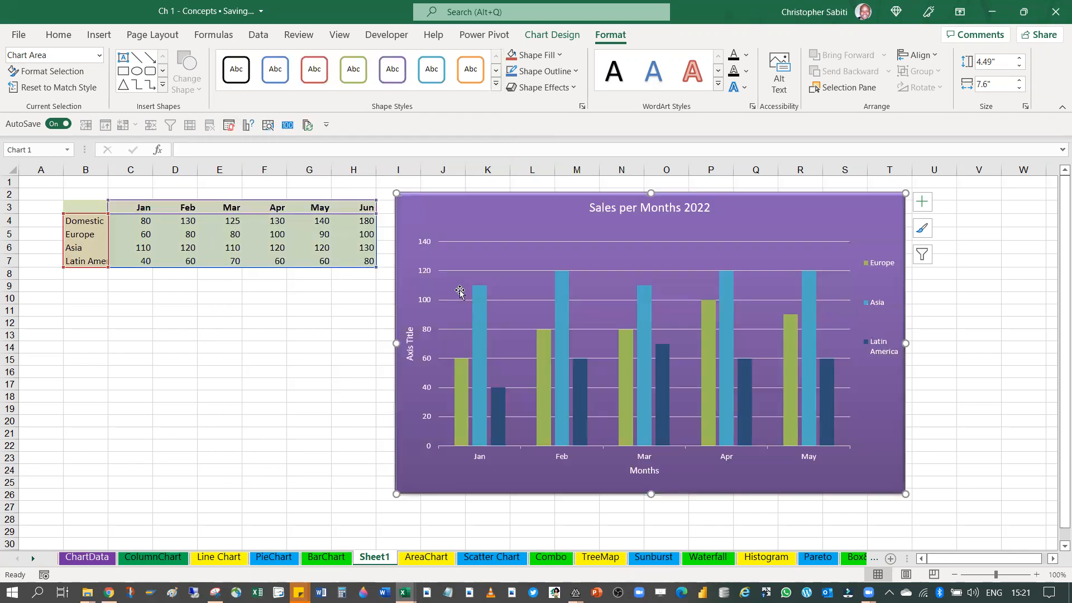
# Change the Sales per Months 2022 chart from clustered columns to the Stacked Column type with months on the category axis
pyautogui.click(325, 345)
pyautogui.click(777, 212)
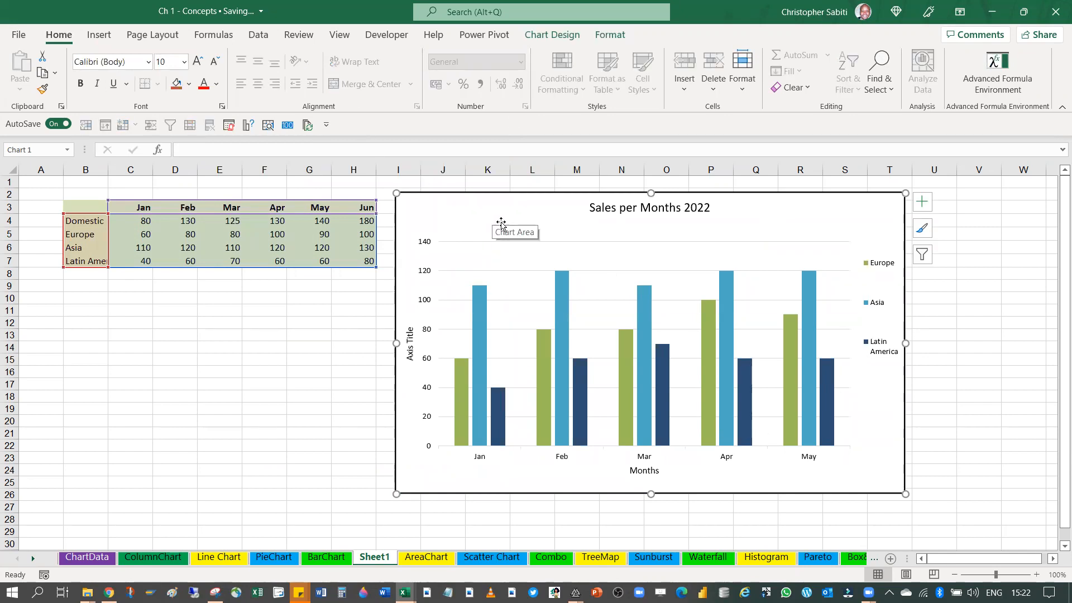
pyautogui.click(102, 36)
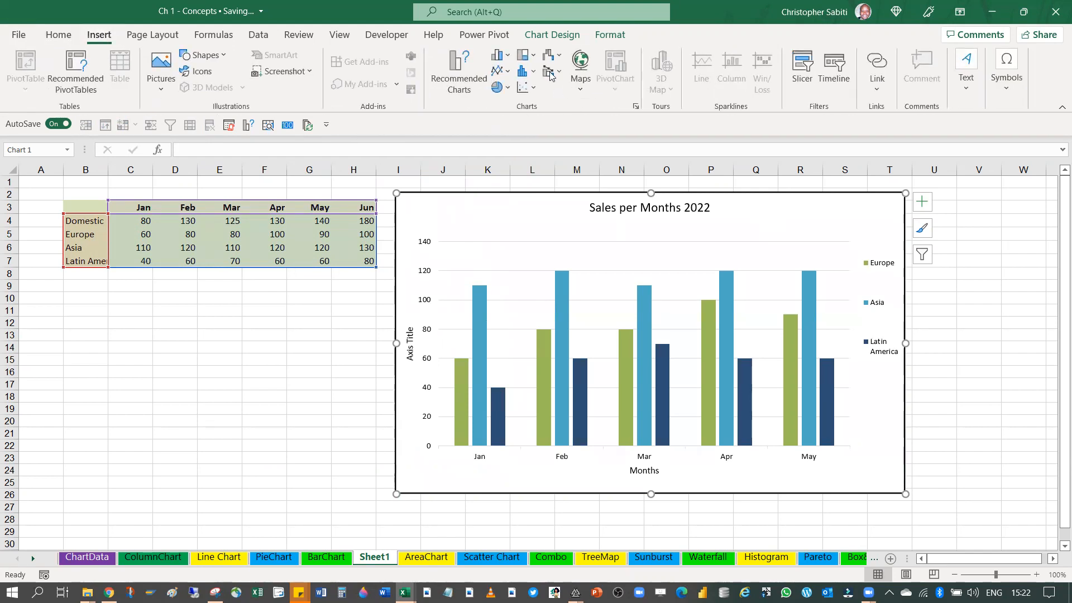
pyautogui.click(636, 106)
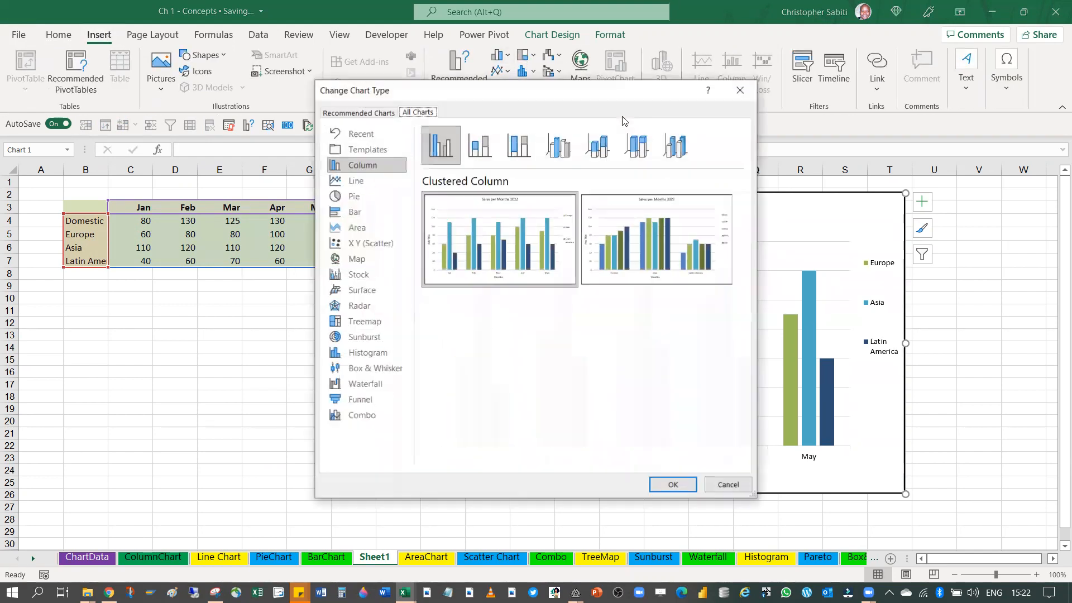
pyautogui.click(474, 151)
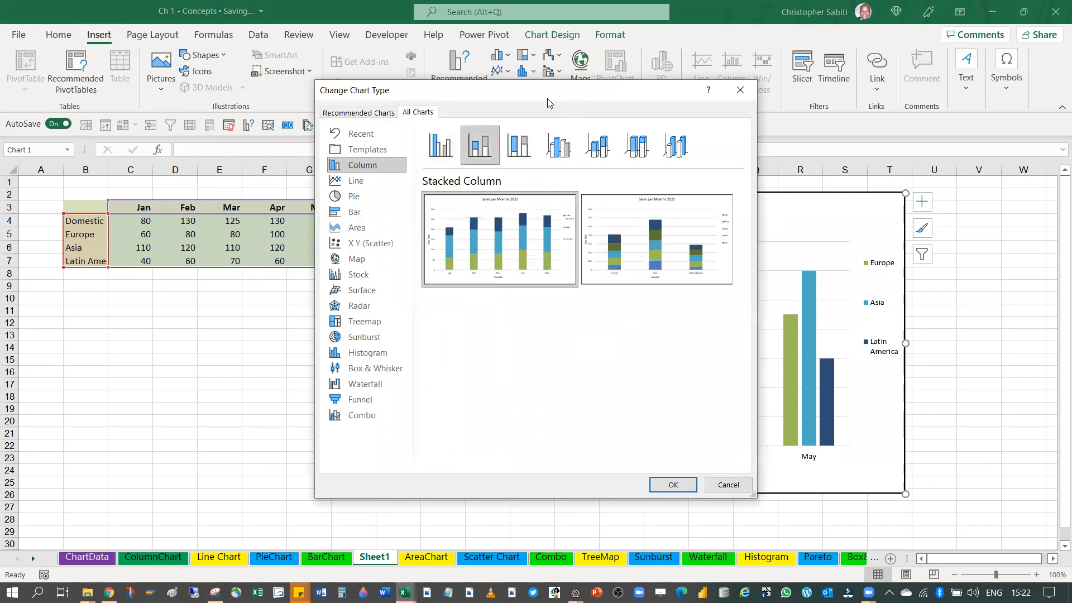
pyautogui.moveTo(547, 102); pyautogui.dragTo(246, 110)
pyautogui.moveTo(240, 246)
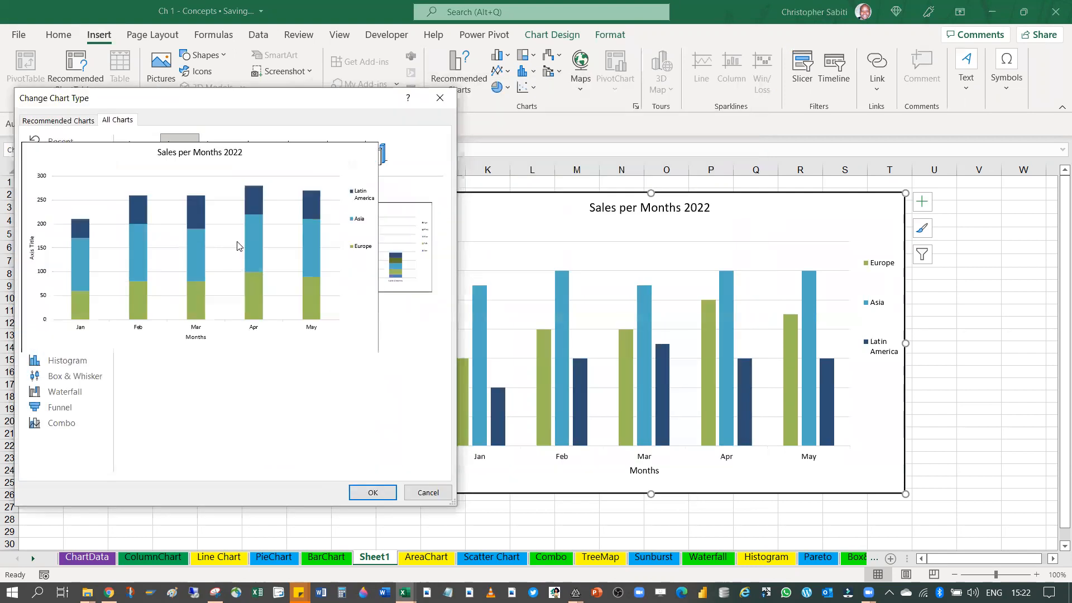
pyautogui.click(357, 492)
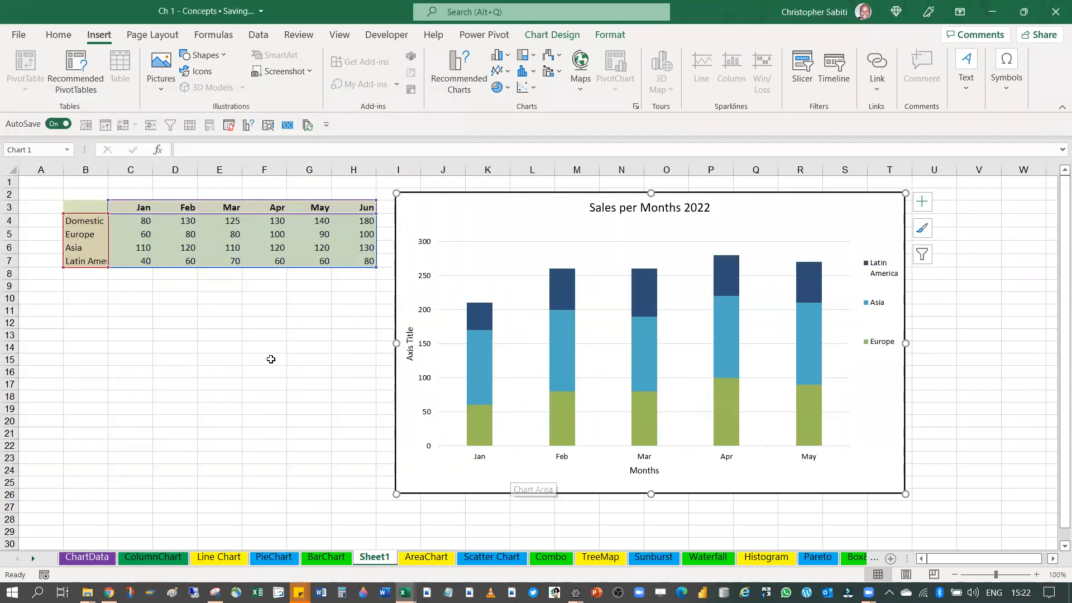
# Filter the chart to include the Domestic series and the Jun category along with those already shown
pyautogui.click(922, 258)
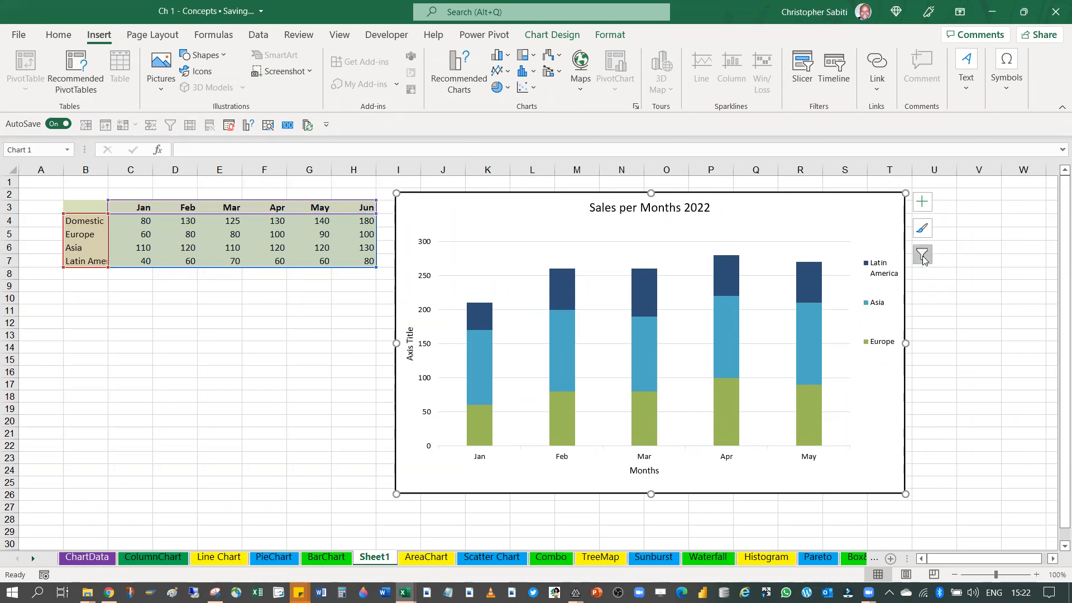
pyautogui.click(978, 323)
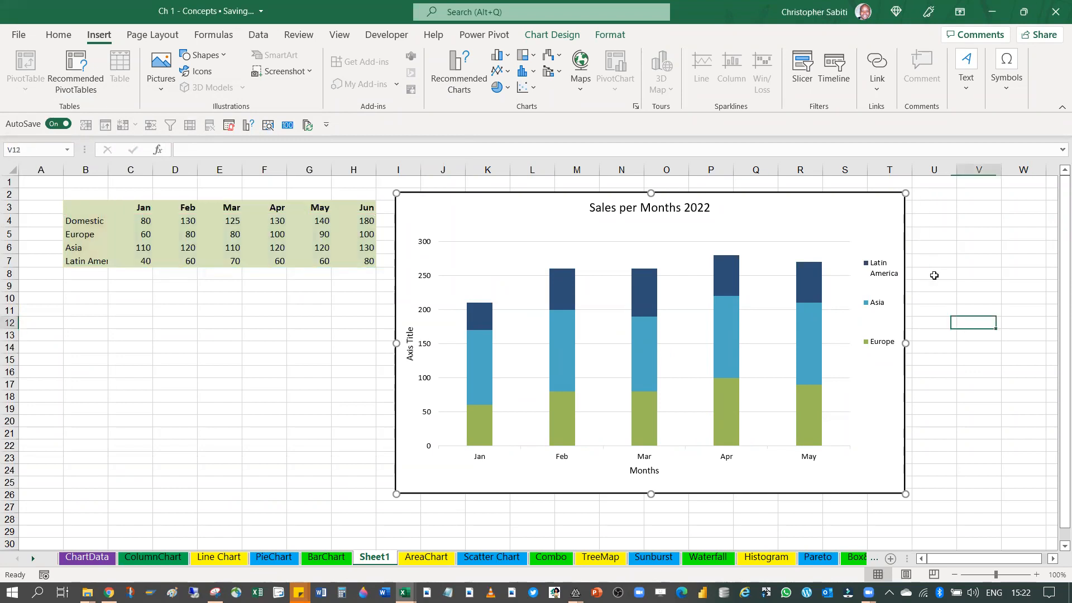
pyautogui.click(889, 230)
pyautogui.click(922, 255)
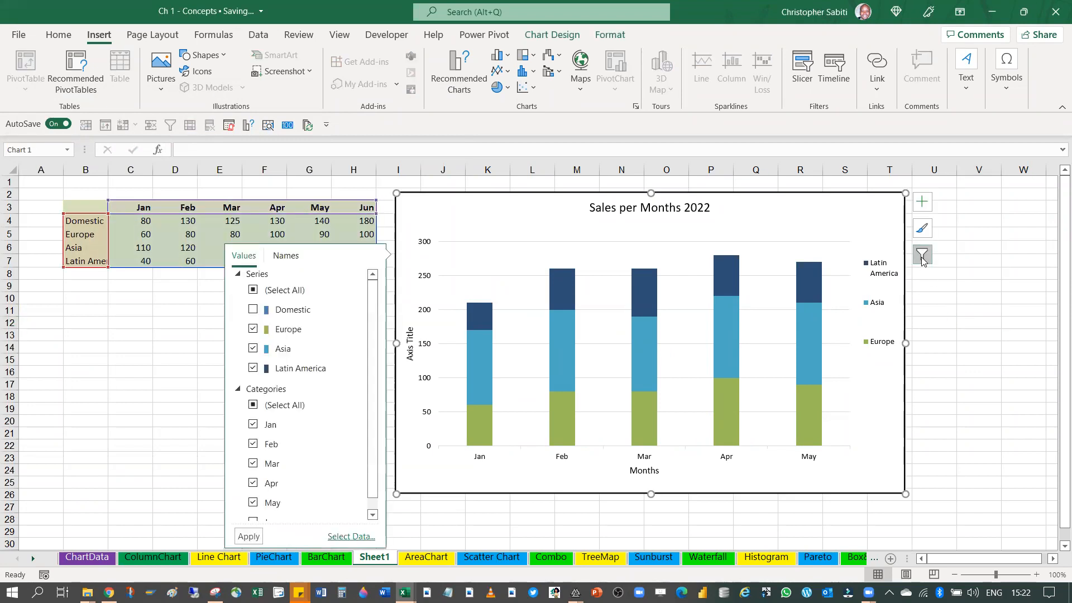
pyautogui.click(254, 310)
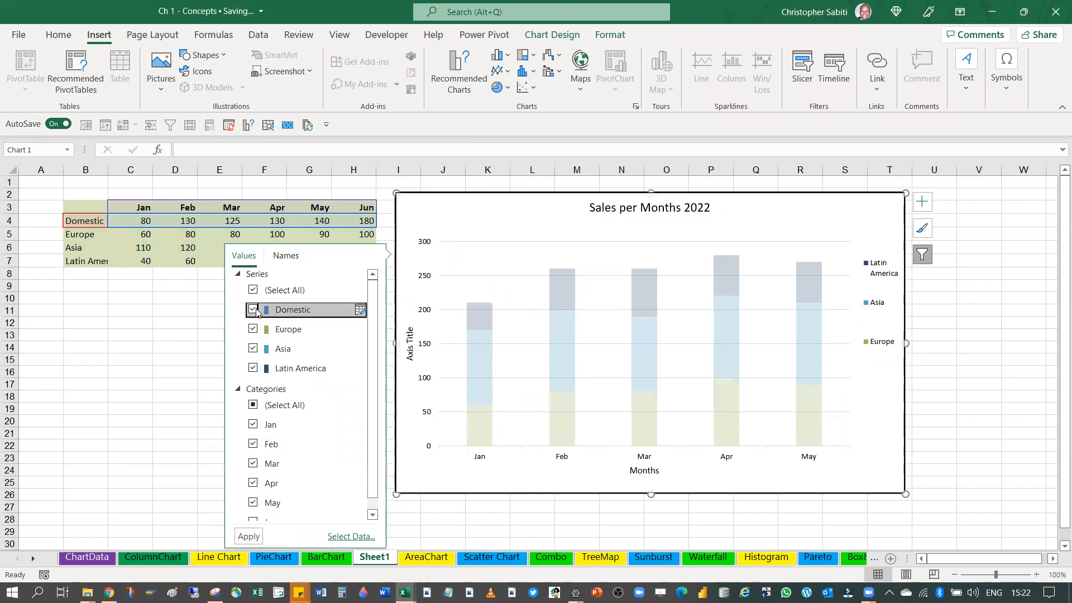
pyautogui.scroll(-1, 273, 491)
pyautogui.click(265, 510)
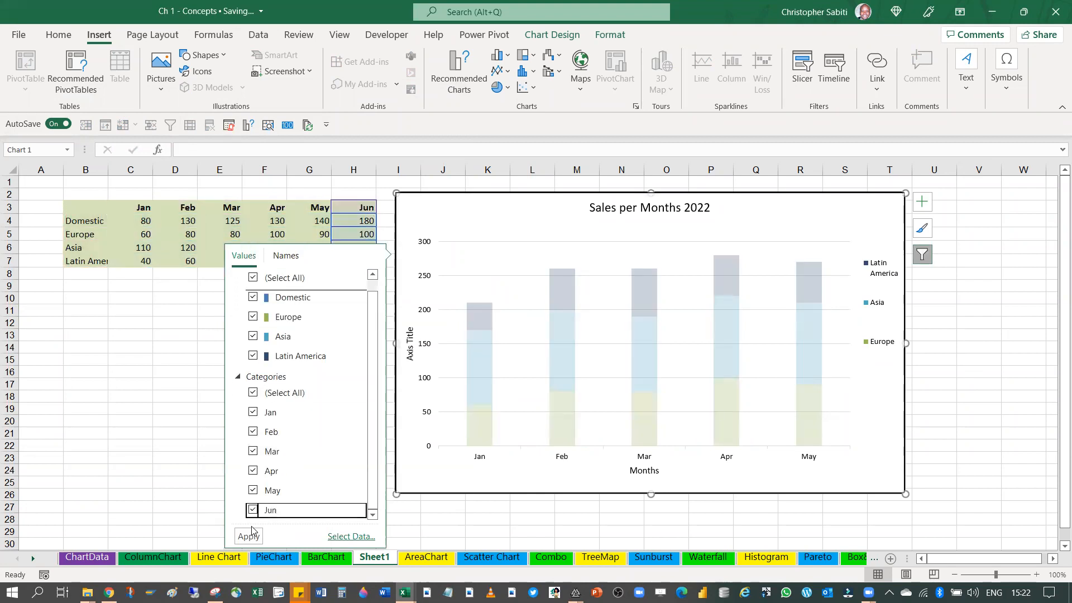
pyautogui.click(249, 539)
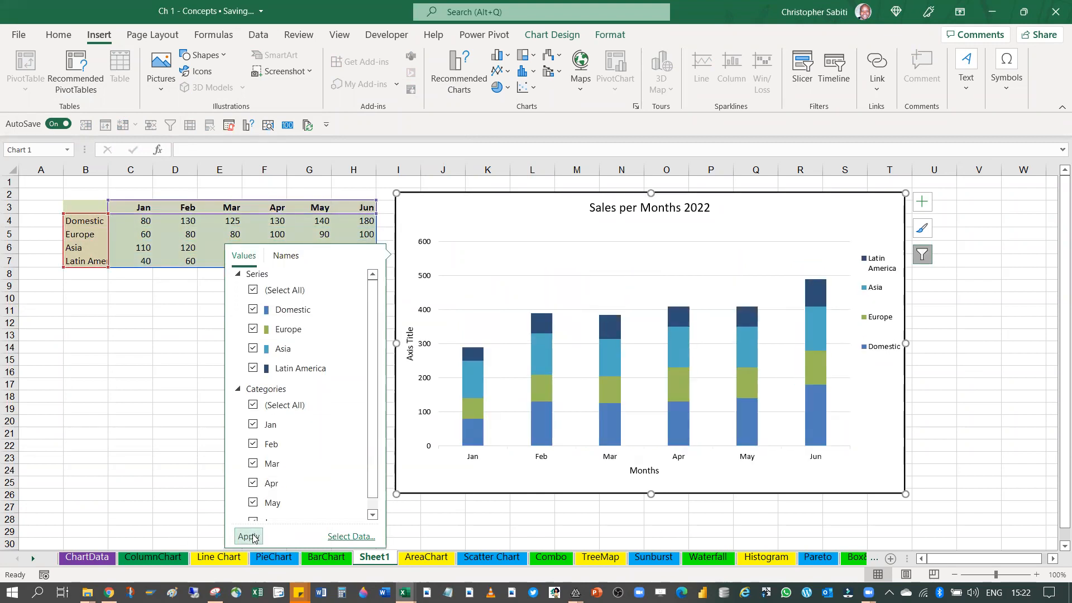
pyautogui.click(159, 368)
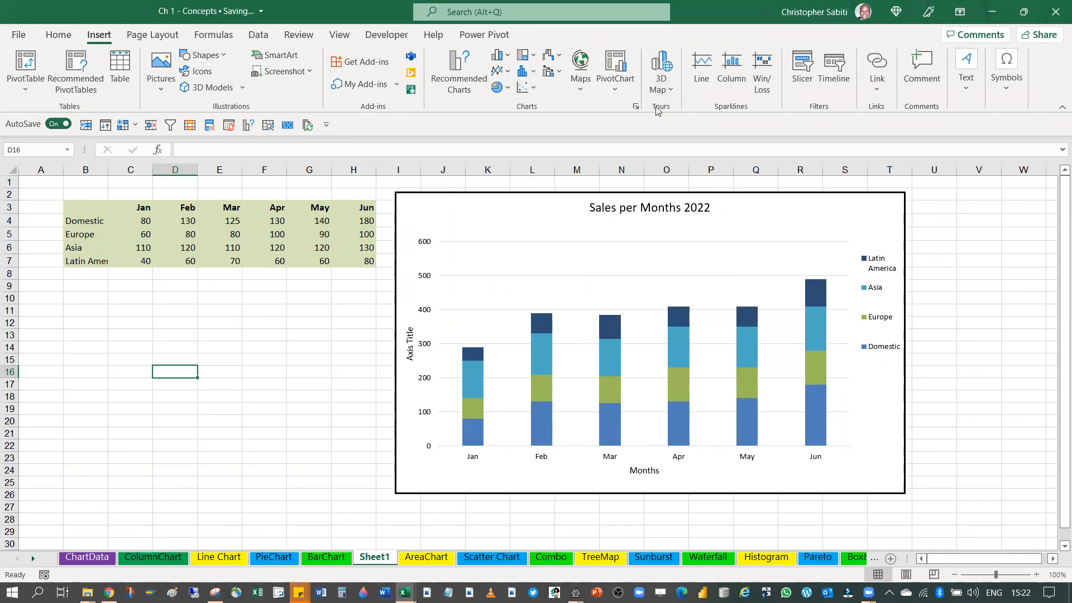
pyautogui.click(635, 106)
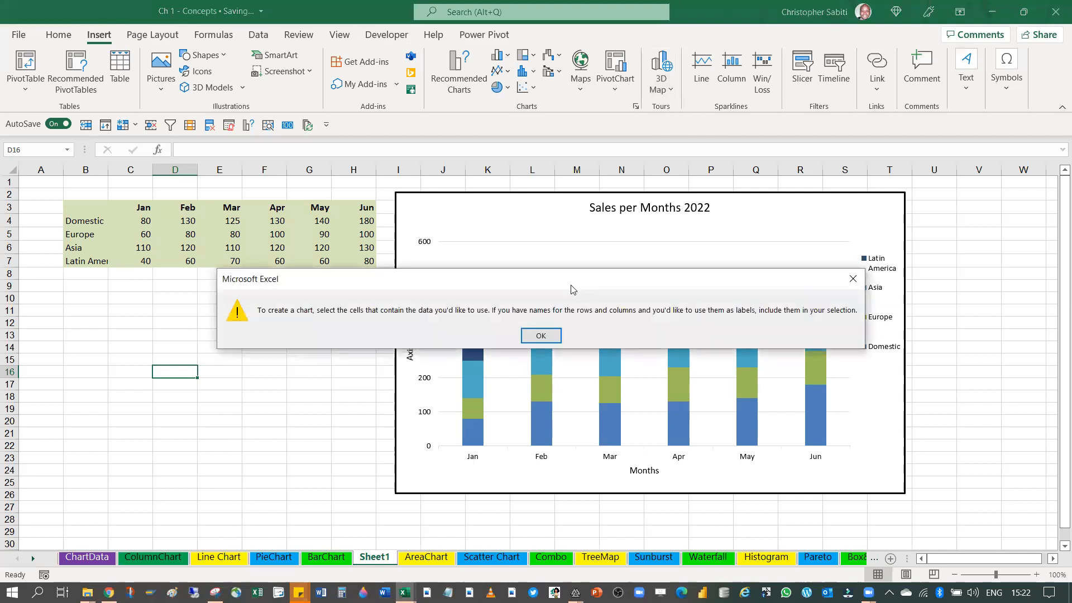
pyautogui.click(540, 338)
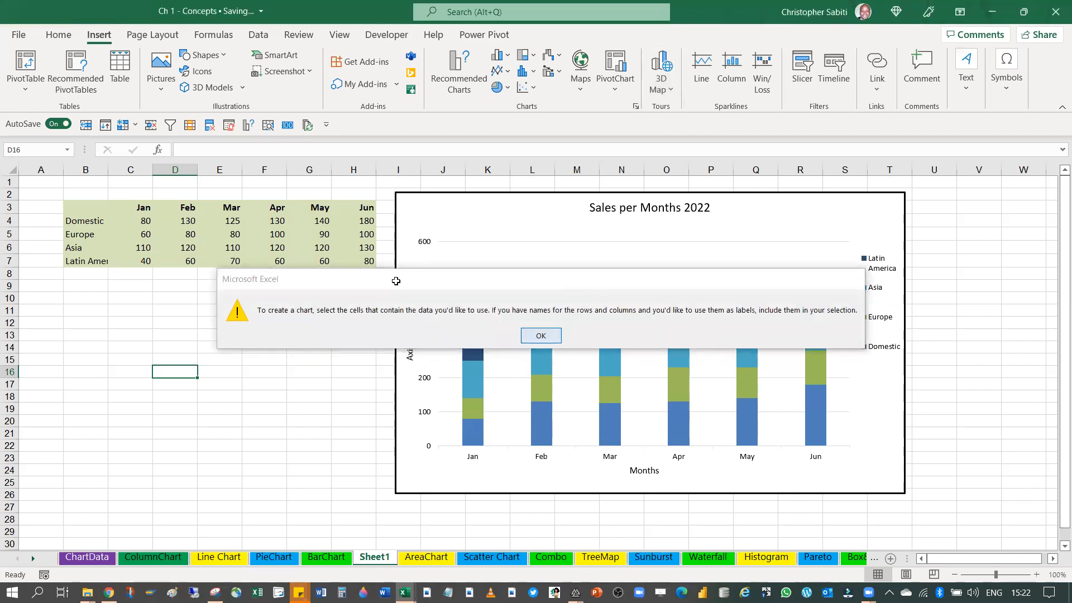
# Preview the Stacked and 100% Stacked Column types, and change the chart to 3-D Clustered Column with months as categories
pyautogui.click(635, 106)
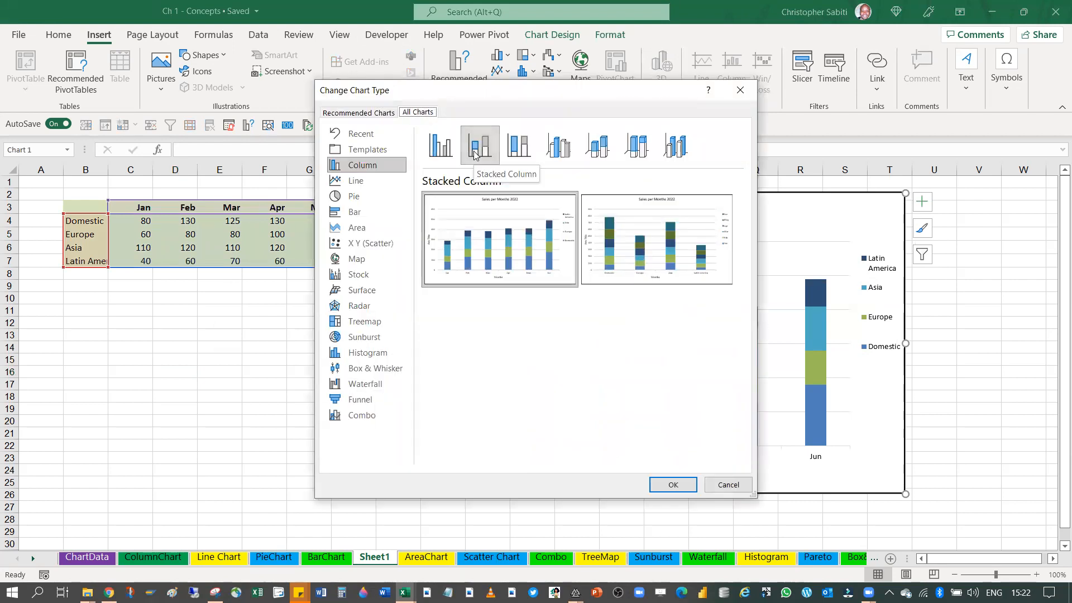
pyautogui.moveTo(620, 240)
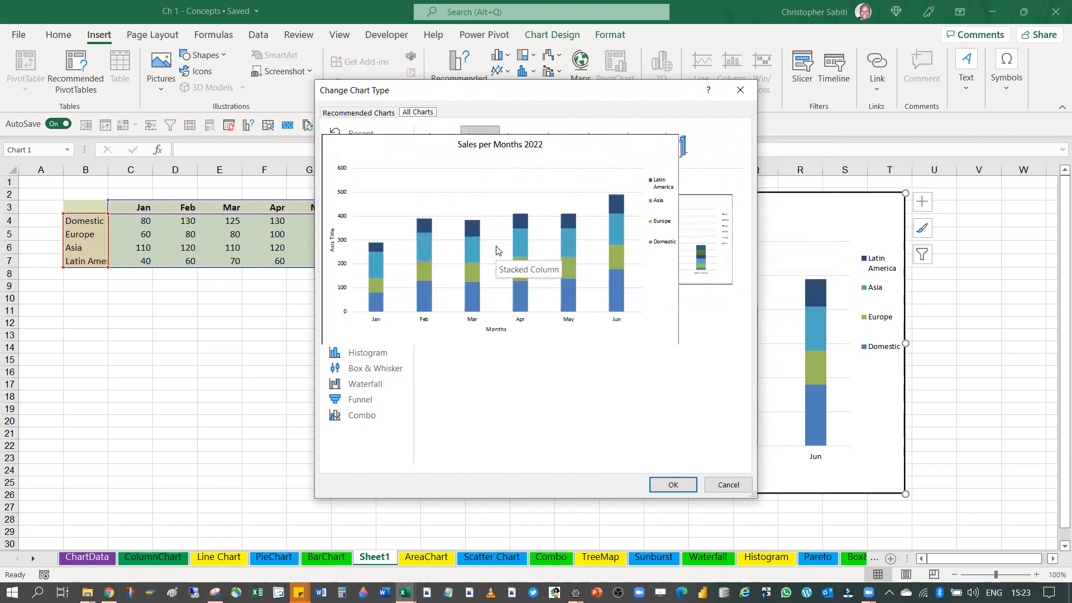
pyautogui.click(530, 142)
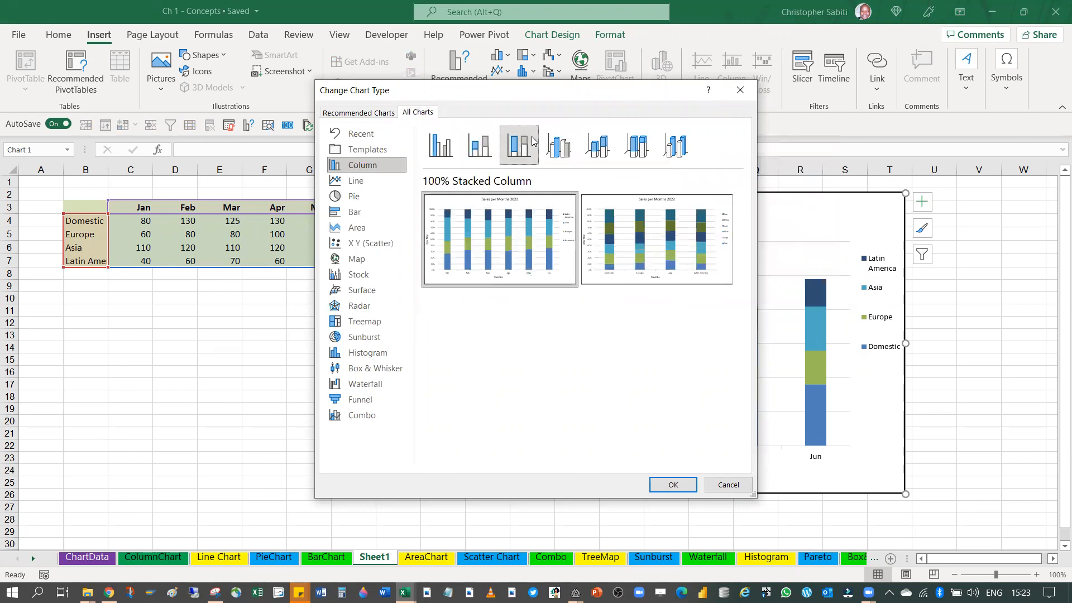
pyautogui.moveTo(503, 235)
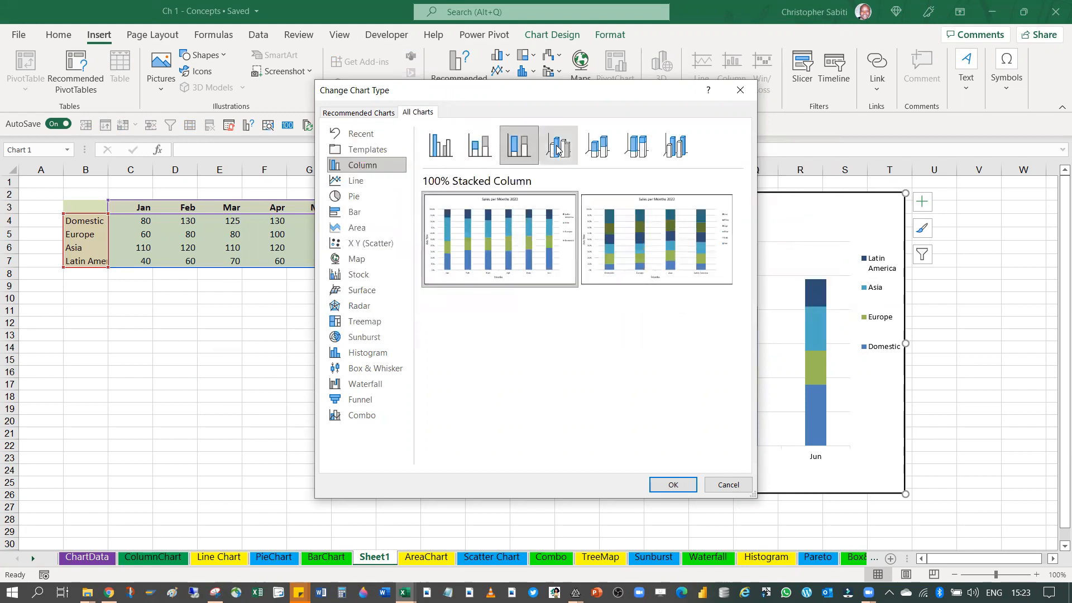
pyautogui.click(557, 150)
pyautogui.moveTo(523, 257)
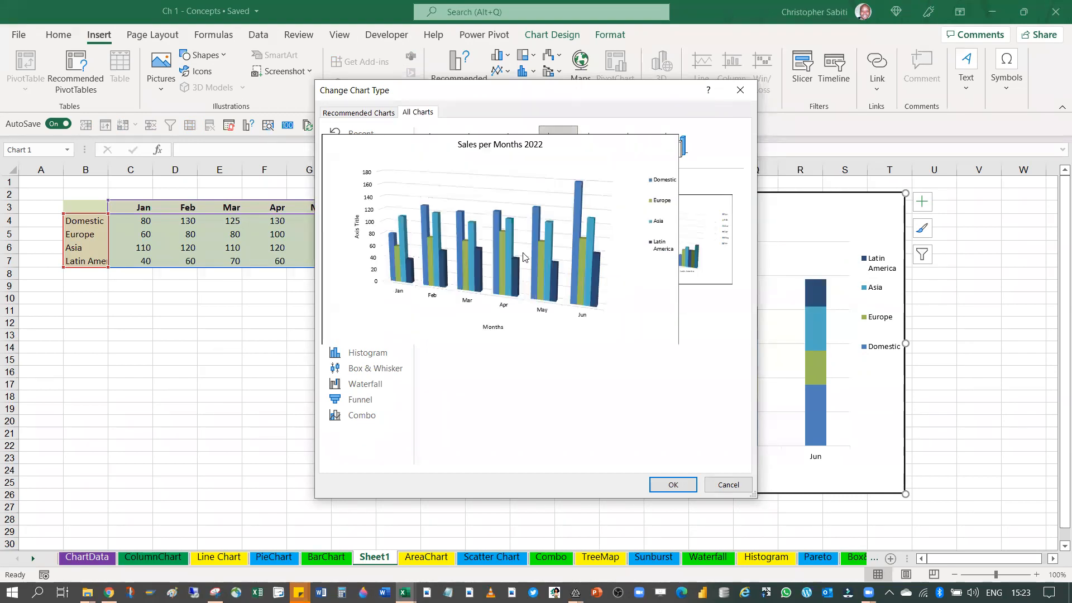
pyautogui.moveTo(676, 251)
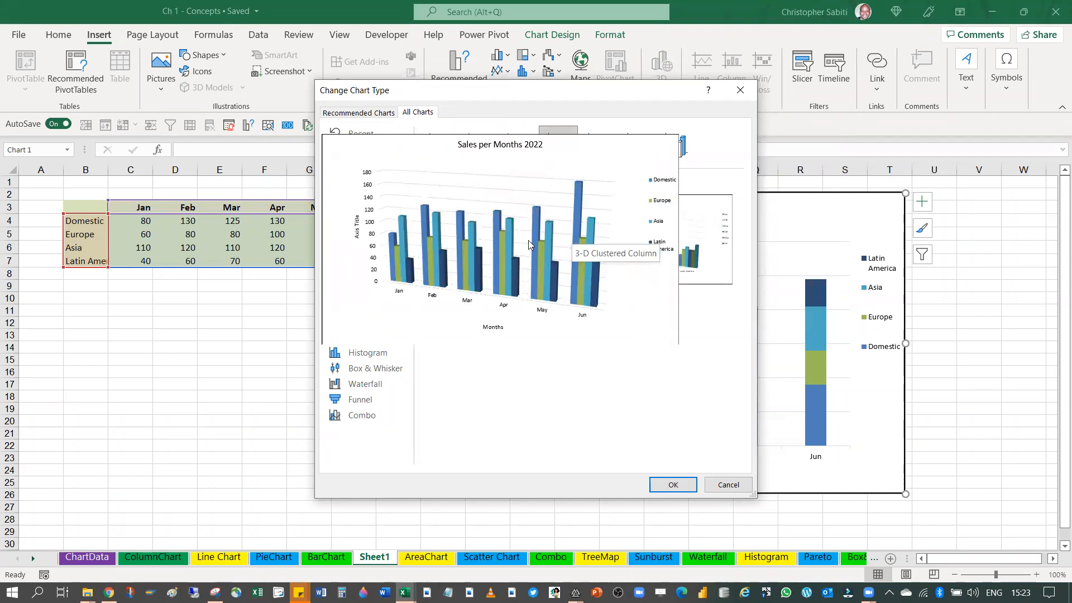
pyautogui.click(664, 481)
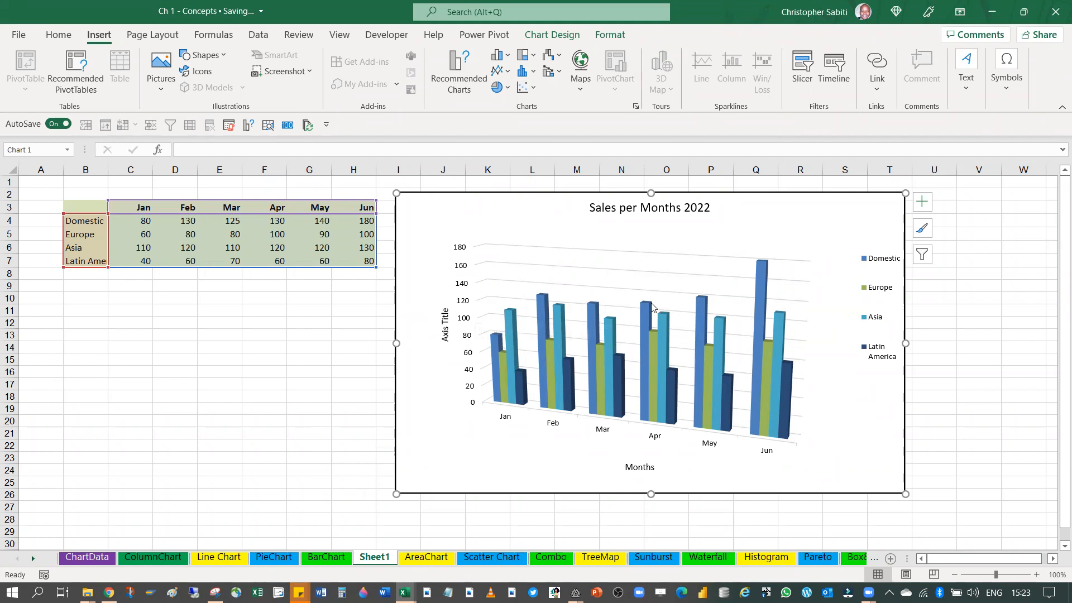
# Change the chart to the 3-D Column type, using the layout with regions as categories and months as series
pyautogui.click(636, 106)
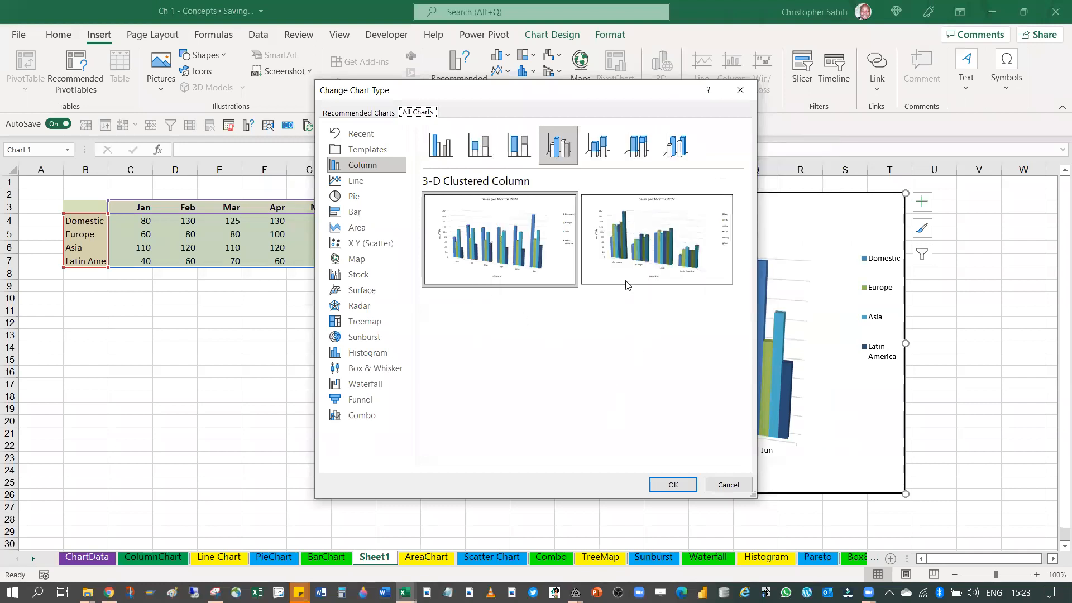
pyautogui.click(611, 148)
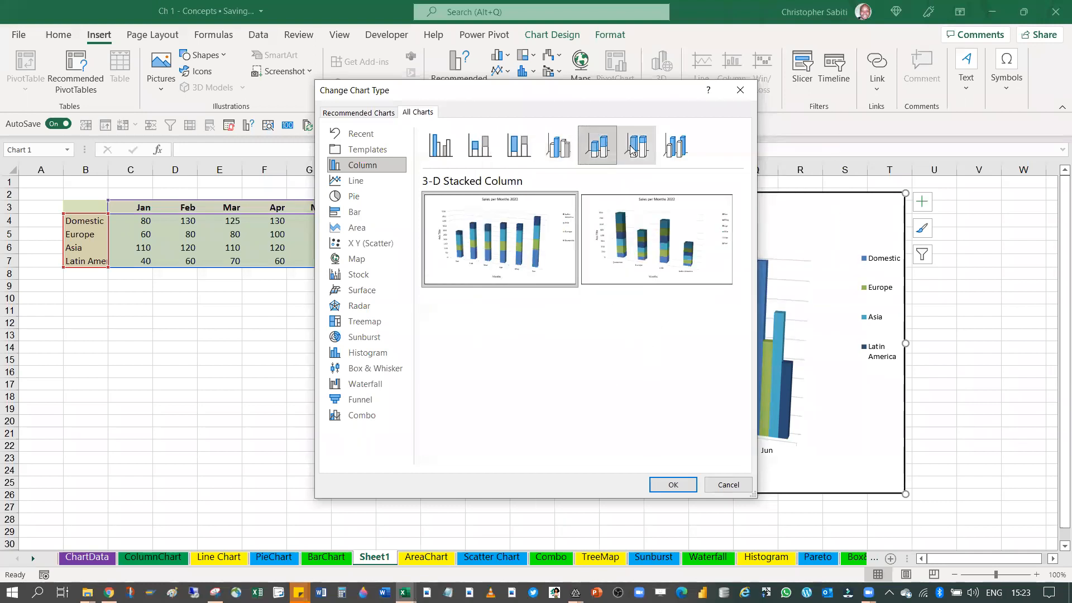
pyautogui.click(635, 147)
pyautogui.click(676, 146)
pyautogui.moveTo(667, 266)
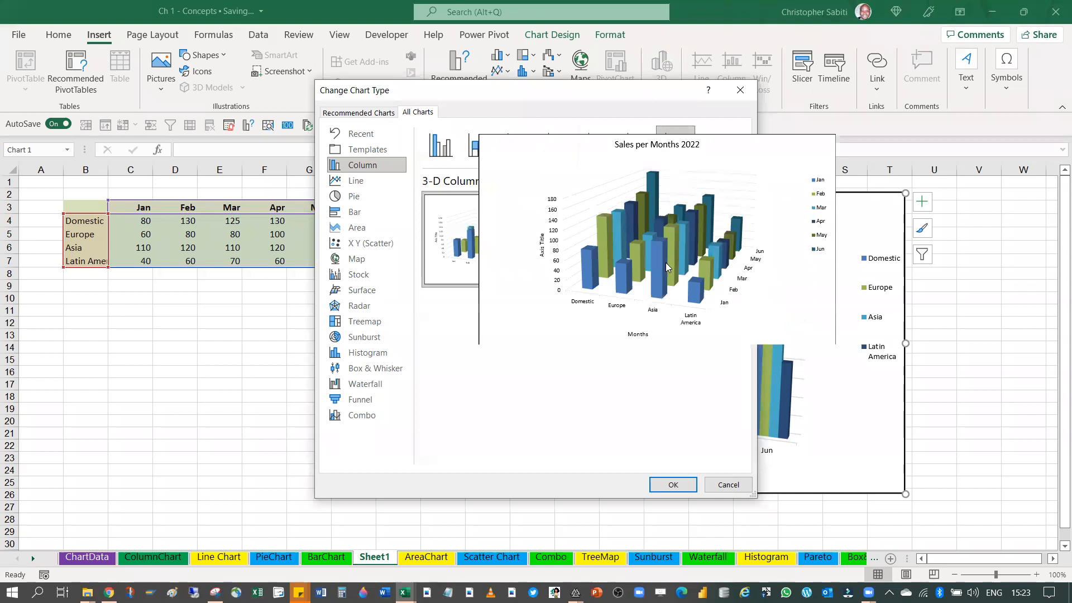
pyautogui.click(674, 485)
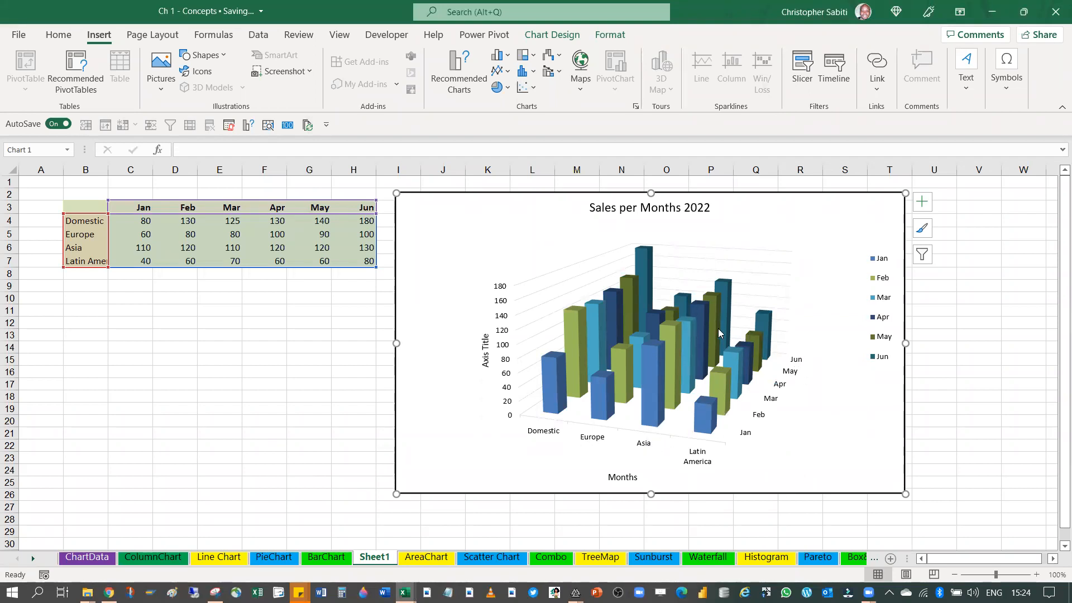
# Change the chart to the Clustered Bar type, using the layout with regions as categories and months as series
pyautogui.moveTo(724, 301)
pyautogui.click(636, 106)
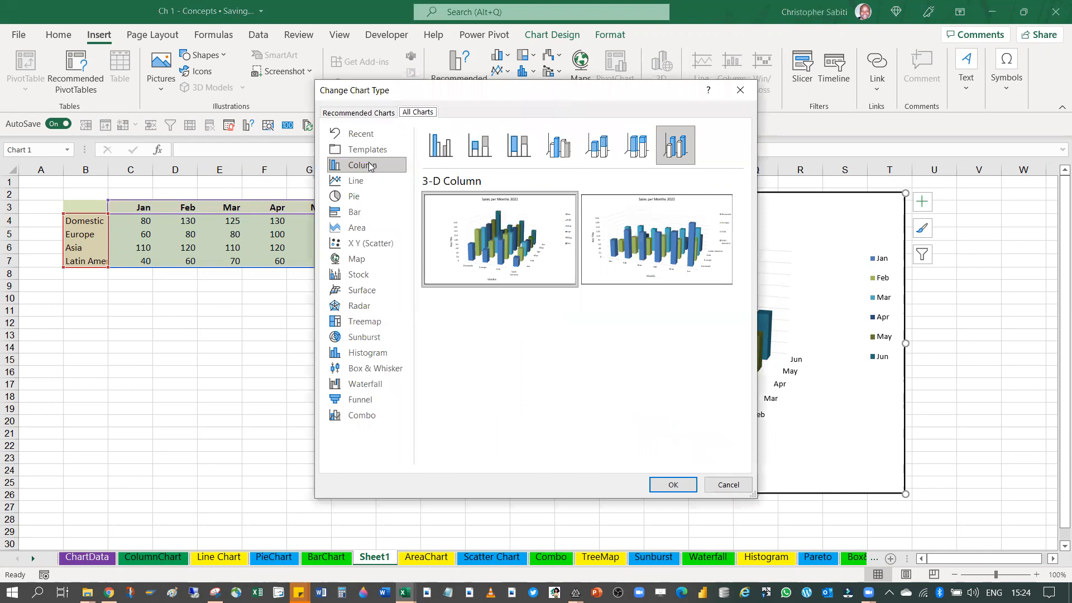
pyautogui.moveTo(446, 90); pyautogui.dragTo(157, 70)
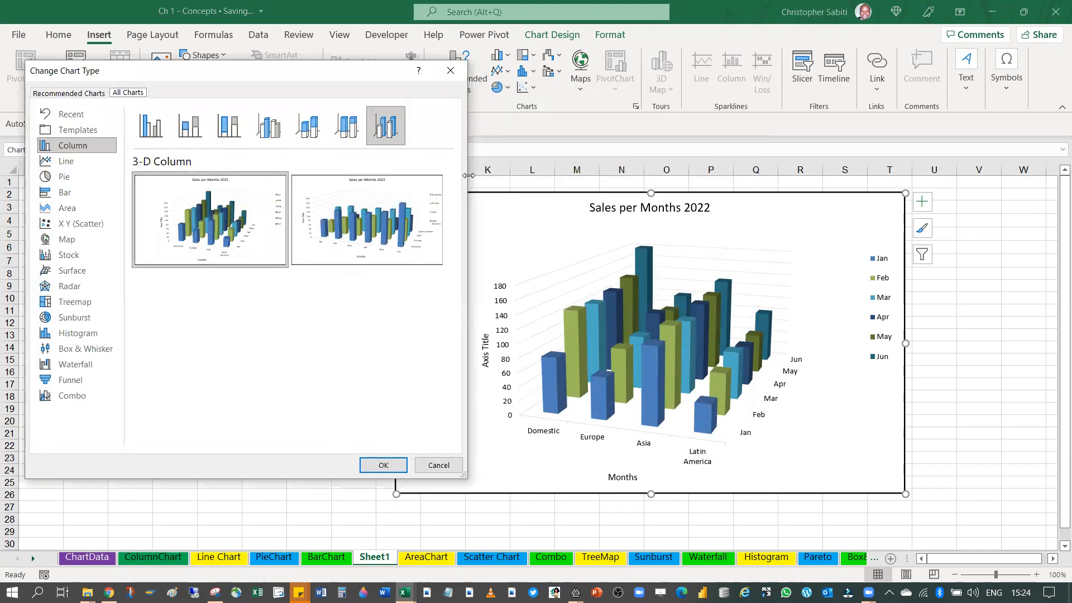
pyautogui.moveTo(468, 175); pyautogui.dragTo(462, 174)
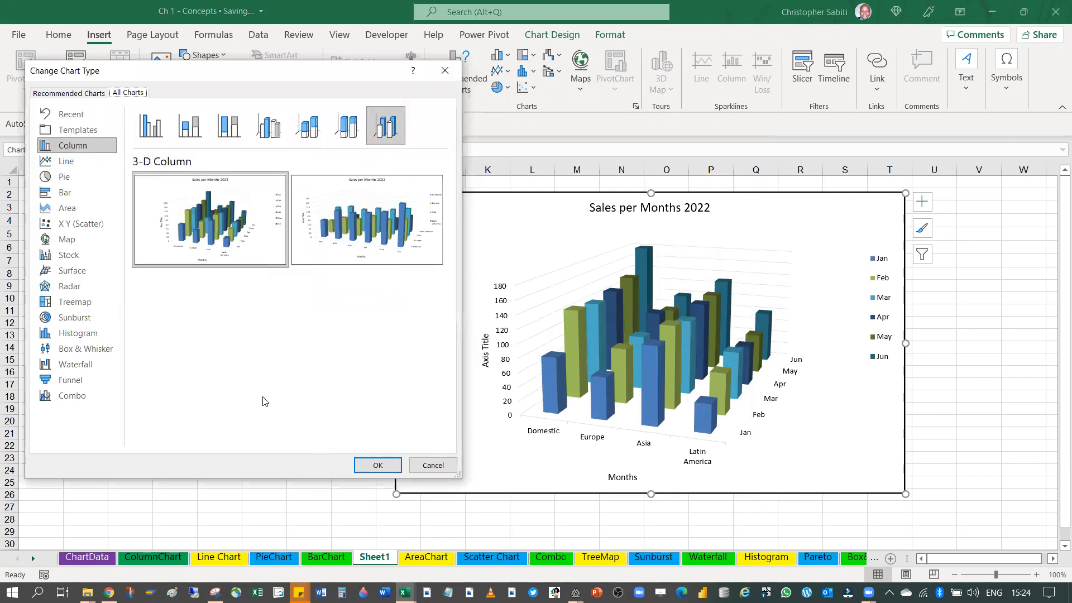
pyautogui.click(65, 193)
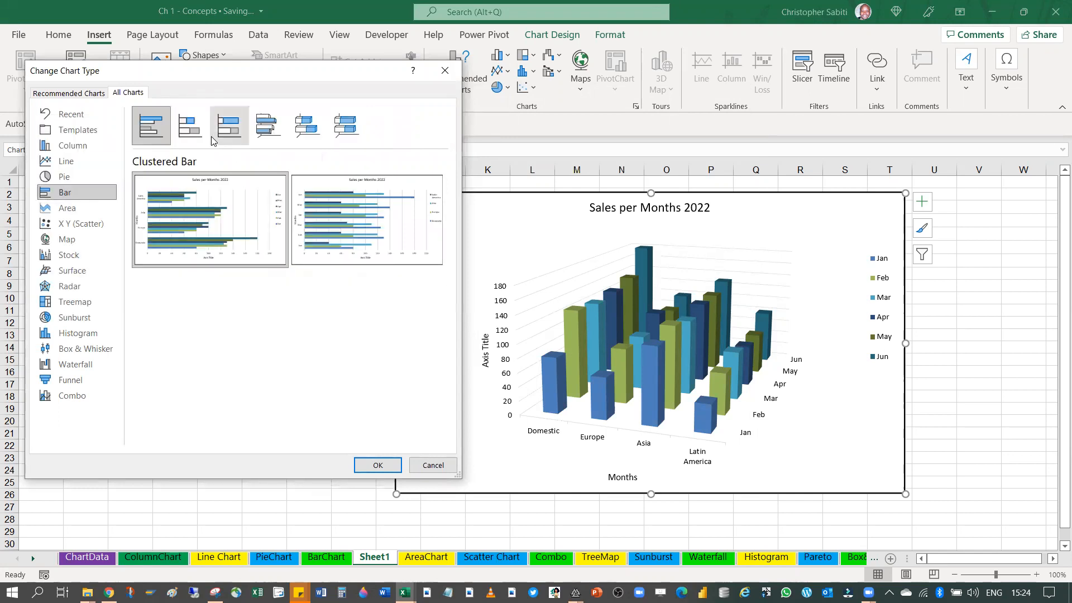
pyautogui.moveTo(187, 216)
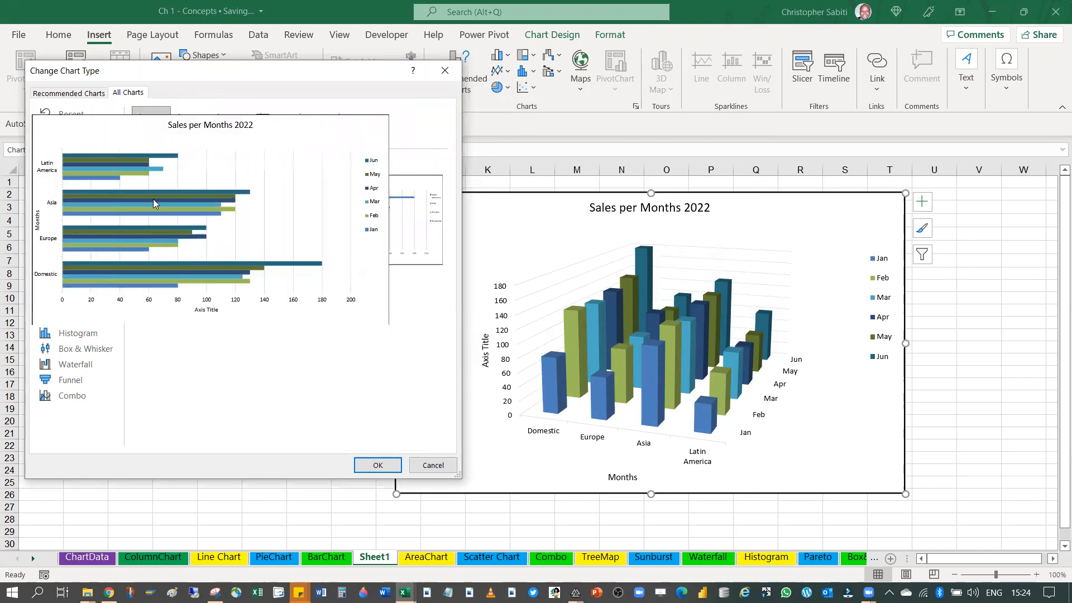
pyautogui.click(376, 464)
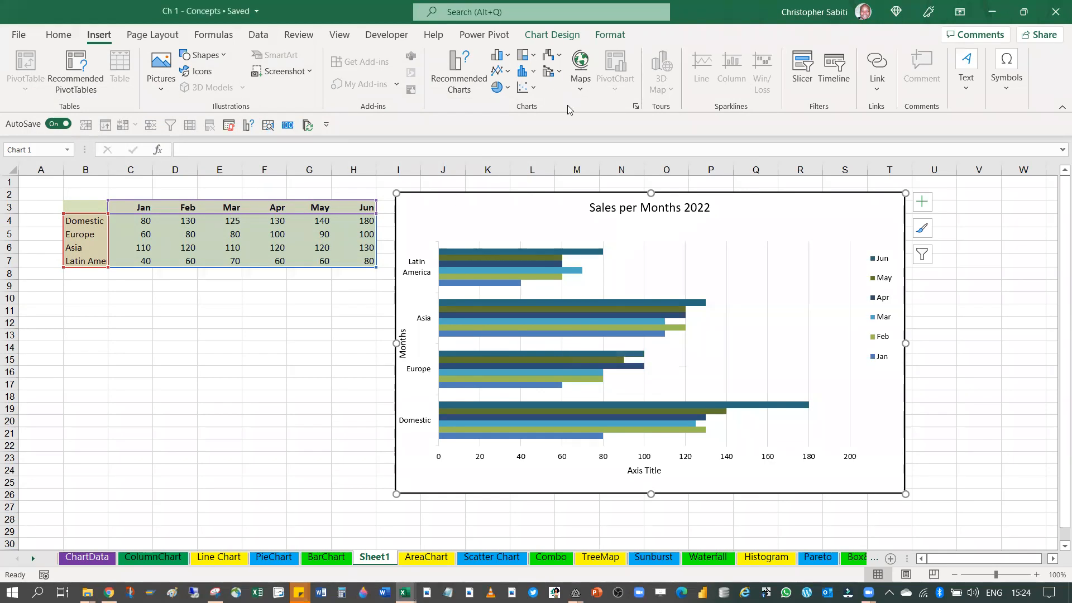
# Preview the Stacked Bar, 100% Stacked Bar, 3-D Clustered Bar and 3-D 100% Stacked Bar types without applying any
pyautogui.click(636, 108)
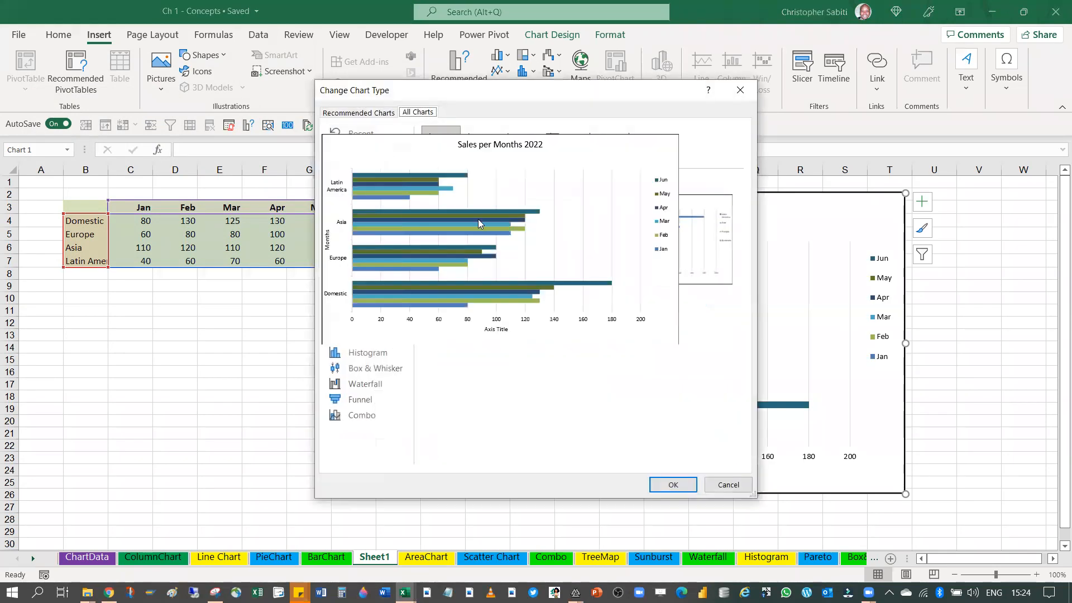
pyautogui.click(481, 150)
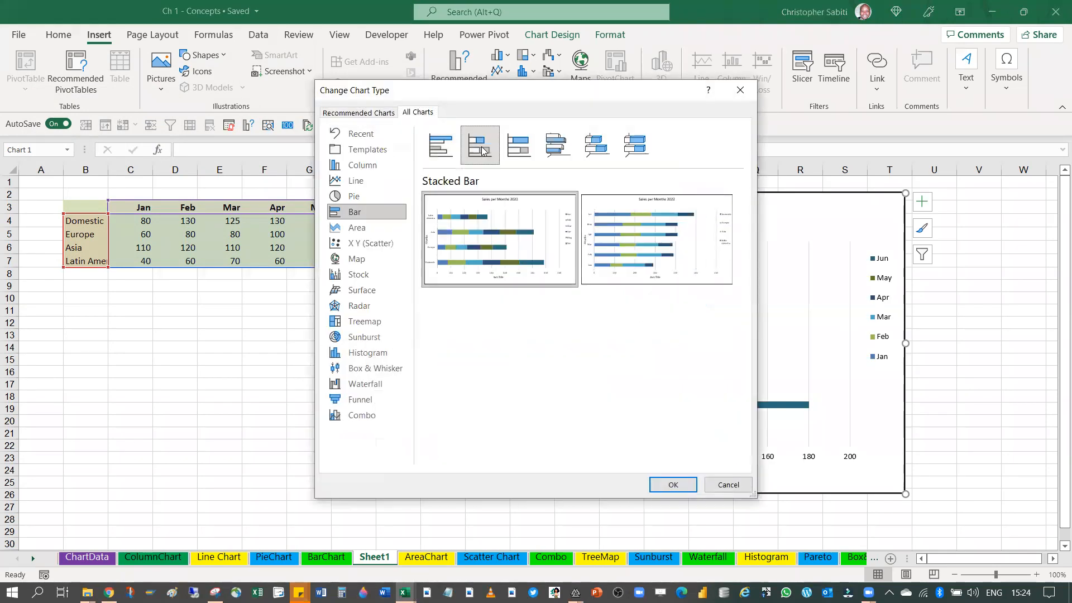
pyautogui.click(510, 144)
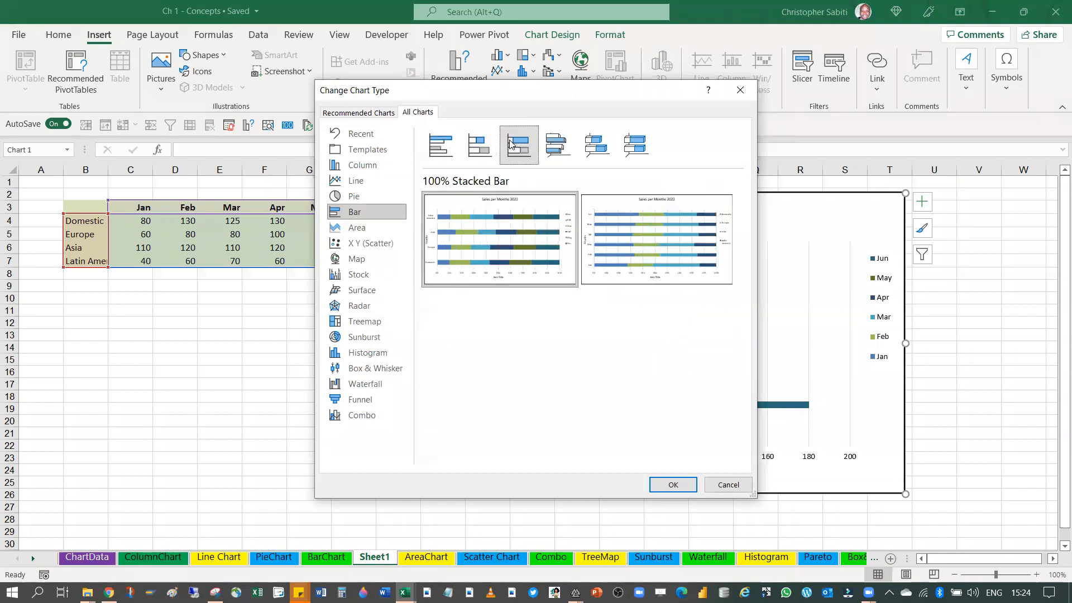
pyautogui.click(558, 144)
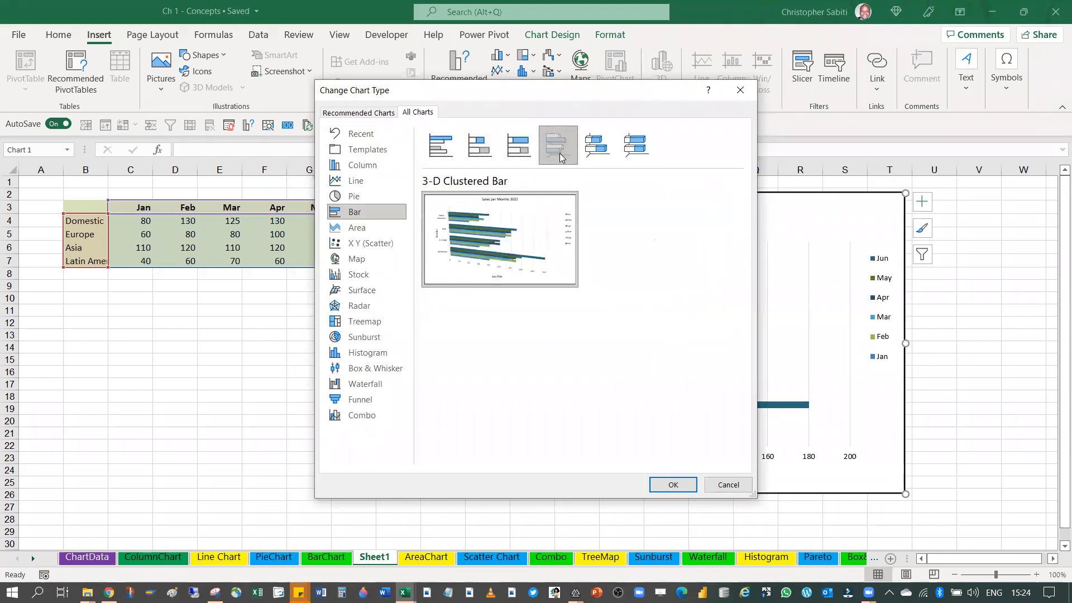
pyautogui.click(637, 145)
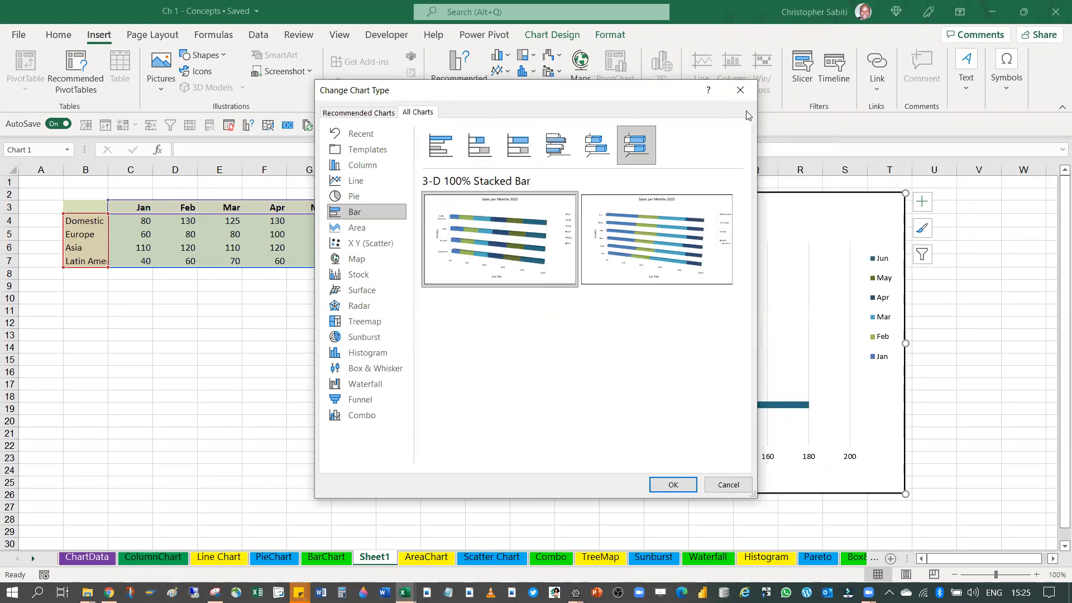
pyautogui.click(739, 94)
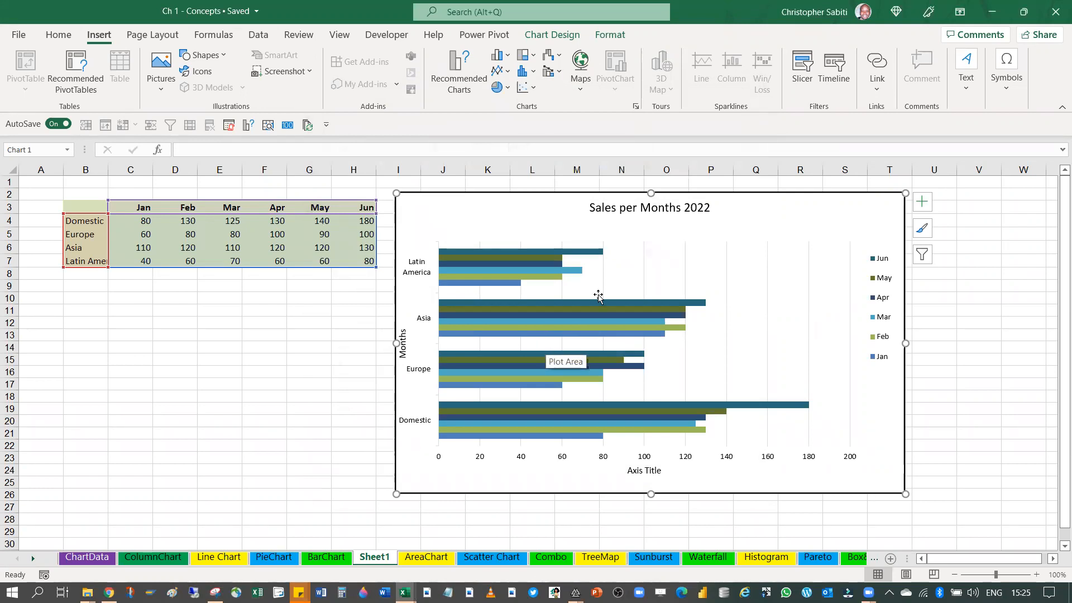
# Change the chart to the basic Line type, using the layout with regions as categories and months as series
pyautogui.click(636, 105)
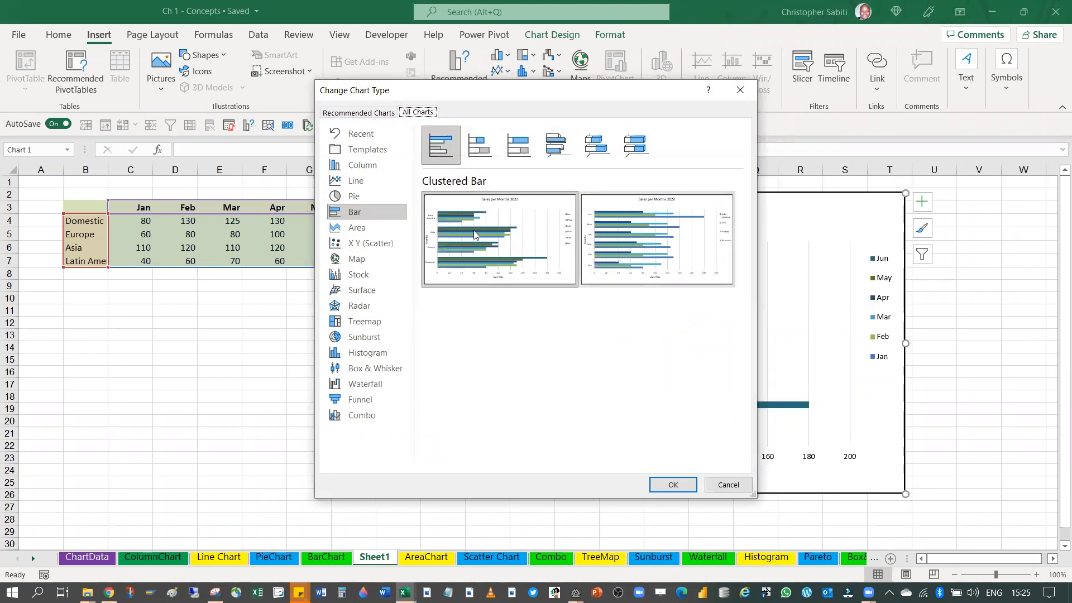
pyautogui.click(355, 181)
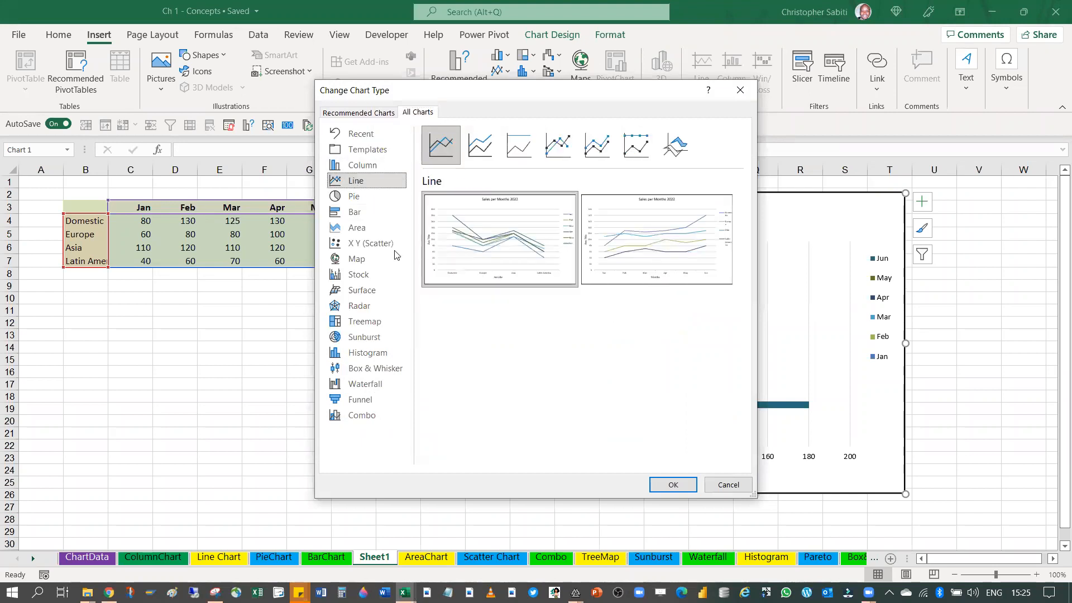
pyautogui.moveTo(492, 263)
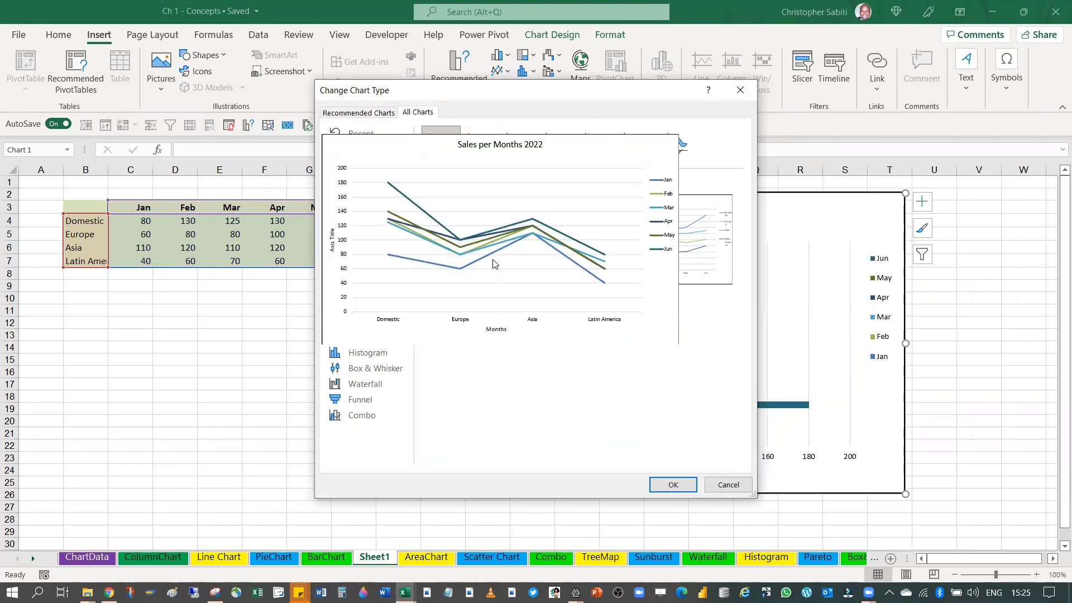
pyautogui.click(675, 485)
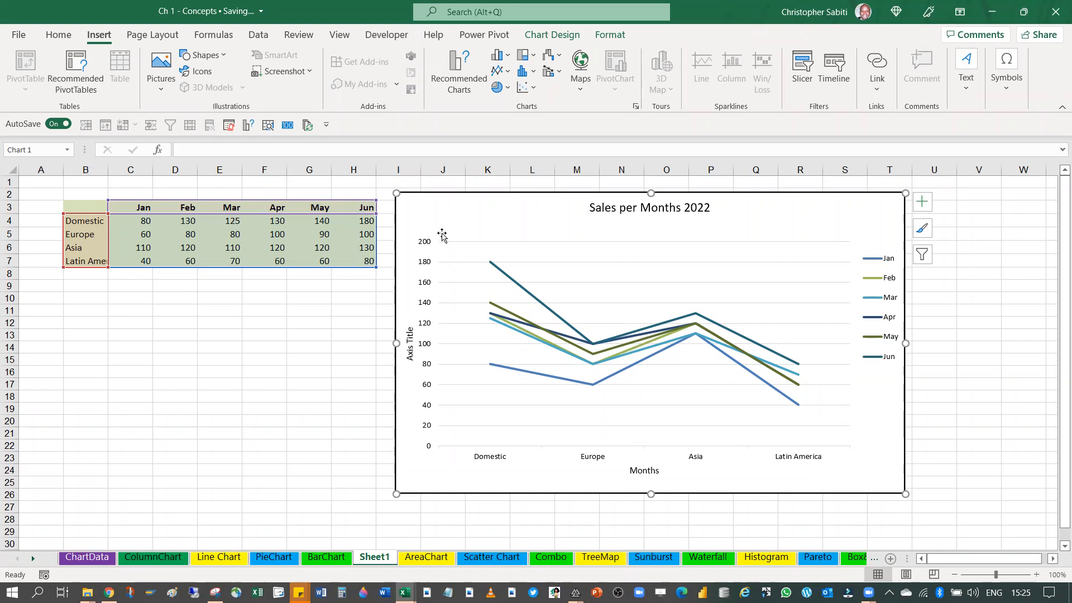
# Move the line chart away from the data table so that it starts at about column O
pyautogui.moveTo(477, 201); pyautogui.dragTo(612, 173)
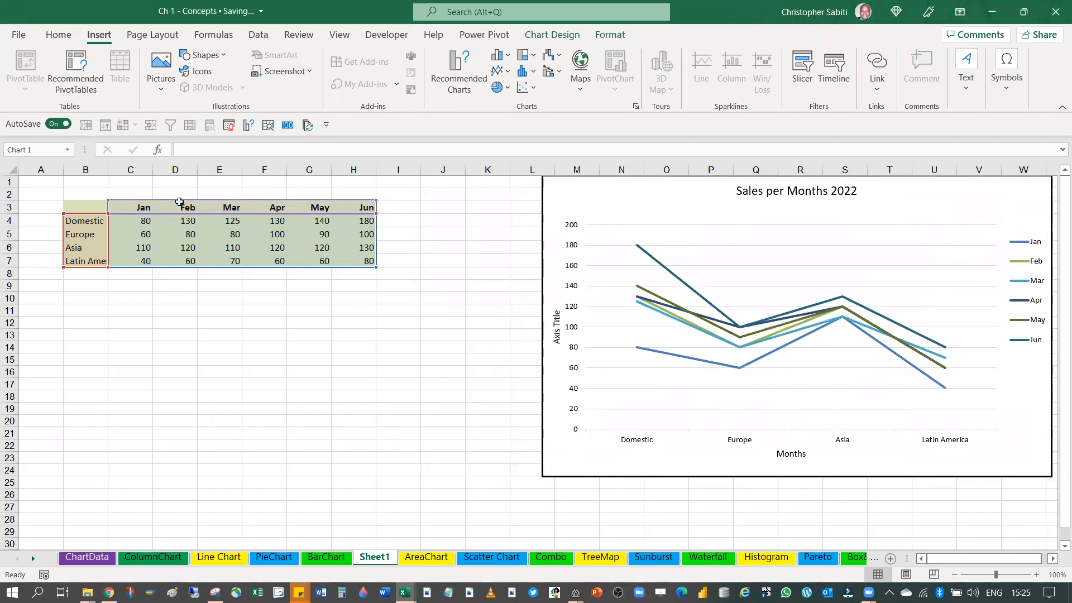
pyautogui.hotkey('ctrl', 'z')
pyautogui.moveTo(475, 201); pyautogui.dragTo(718, 188)
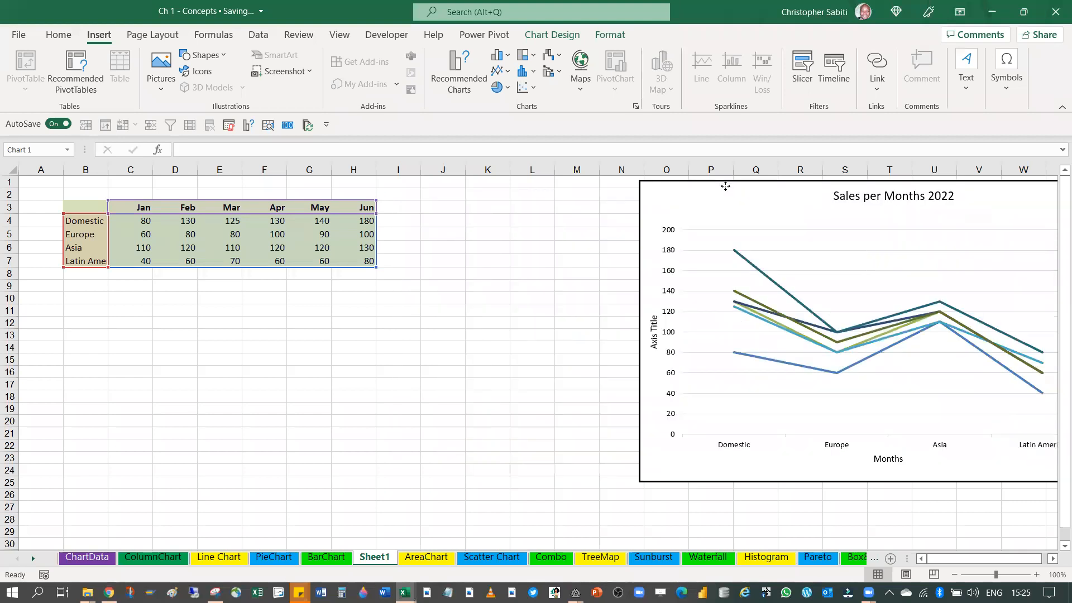
pyautogui.click(549, 219)
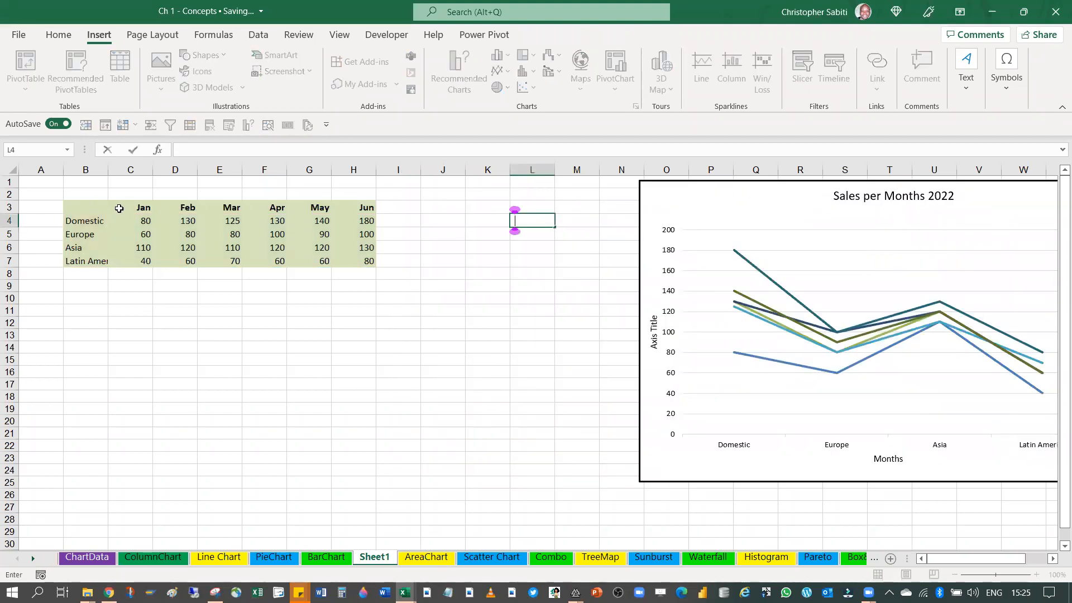
# Copy the month headers and the Domestic row, B3:H4, to the empty area starting at B12
pyautogui.moveTo(102, 207); pyautogui.dragTo(348, 221)
pyautogui.hotkey('ctrl', 'c')
pyautogui.click(84, 327)
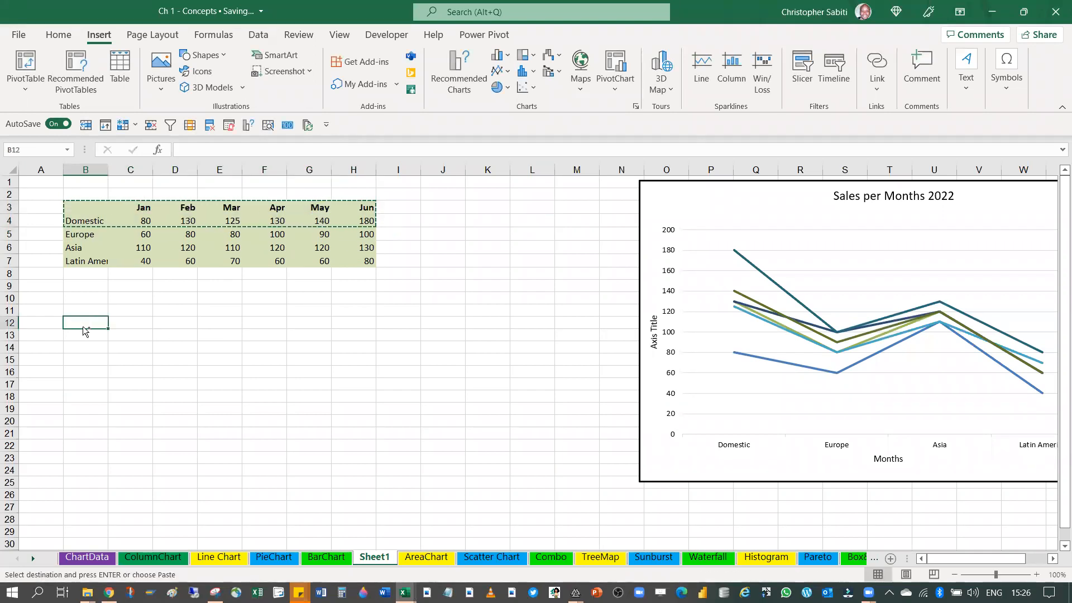
pyautogui.hotkey('ctrl', 'v')
pyautogui.click(157, 425)
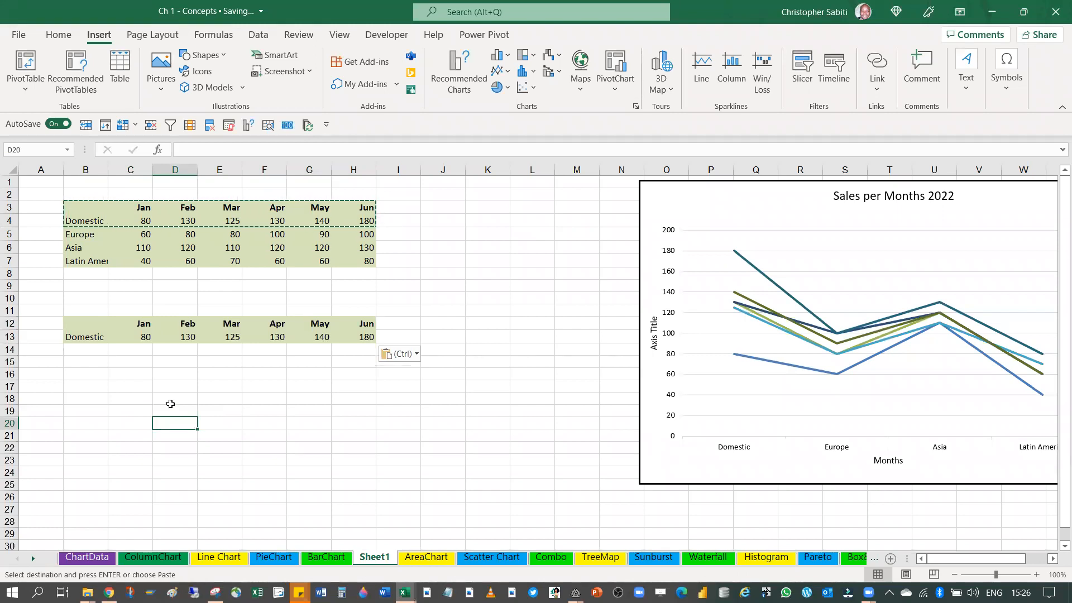
pyautogui.moveTo(92, 324); pyautogui.dragTo(365, 339)
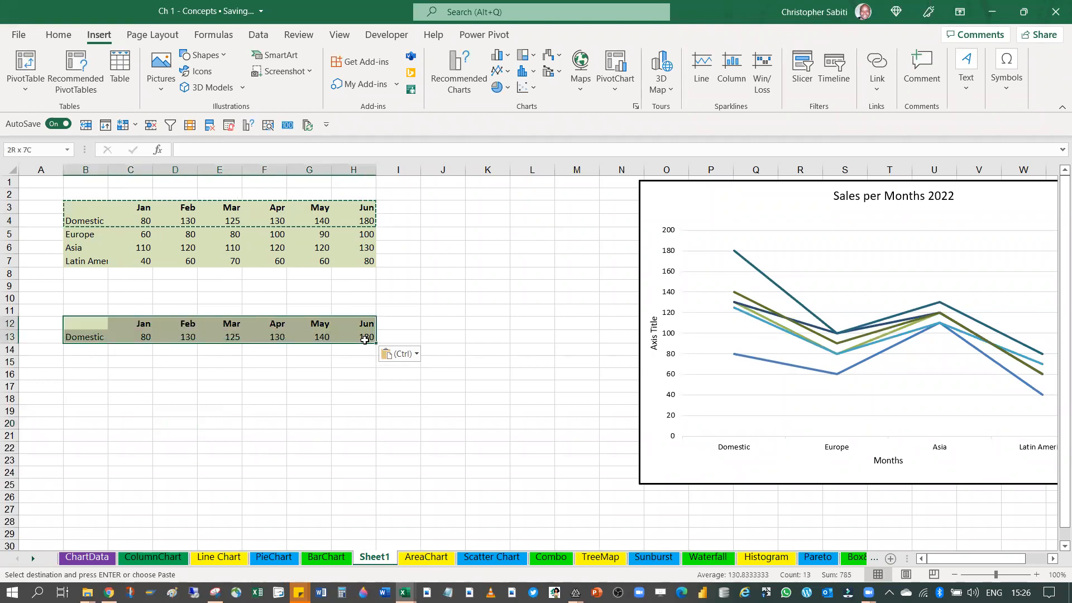
pyautogui.click(171, 335)
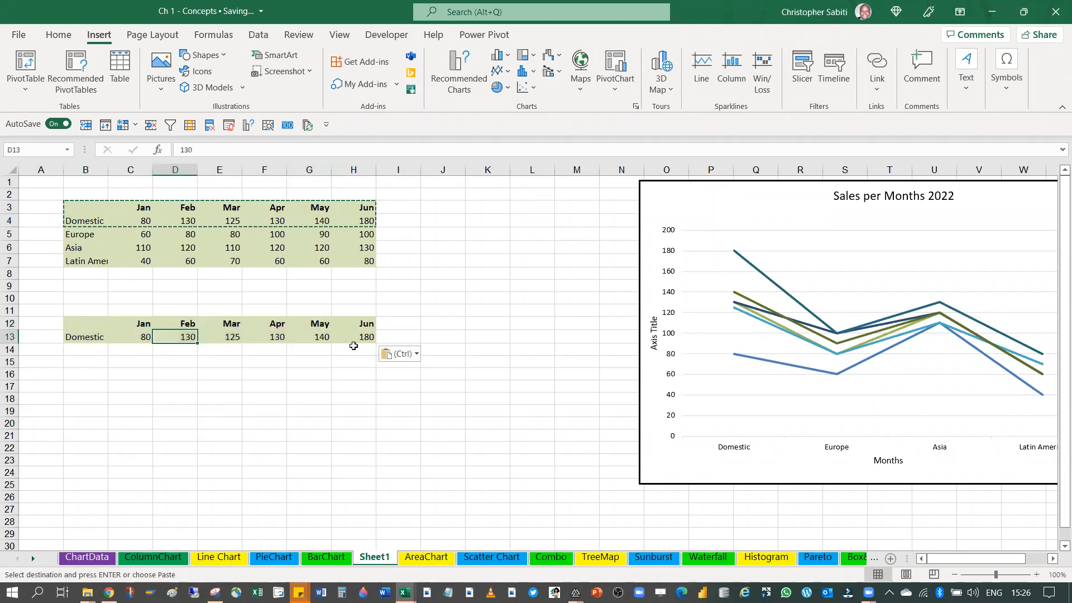
pyautogui.click(372, 323)
pyautogui.click(138, 326)
pyautogui.click(366, 324)
# Insert a basic 2-D Line chart from the copied Domestic data in B12:H13
pyautogui.moveTo(84, 323); pyautogui.dragTo(350, 337)
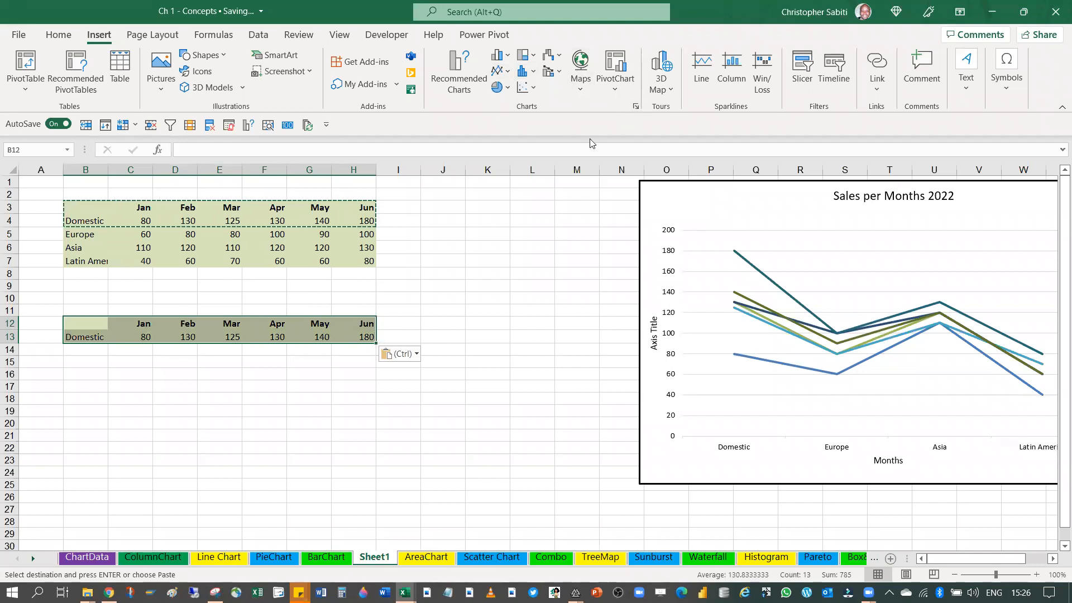
pyautogui.click(636, 105)
pyautogui.click(636, 106)
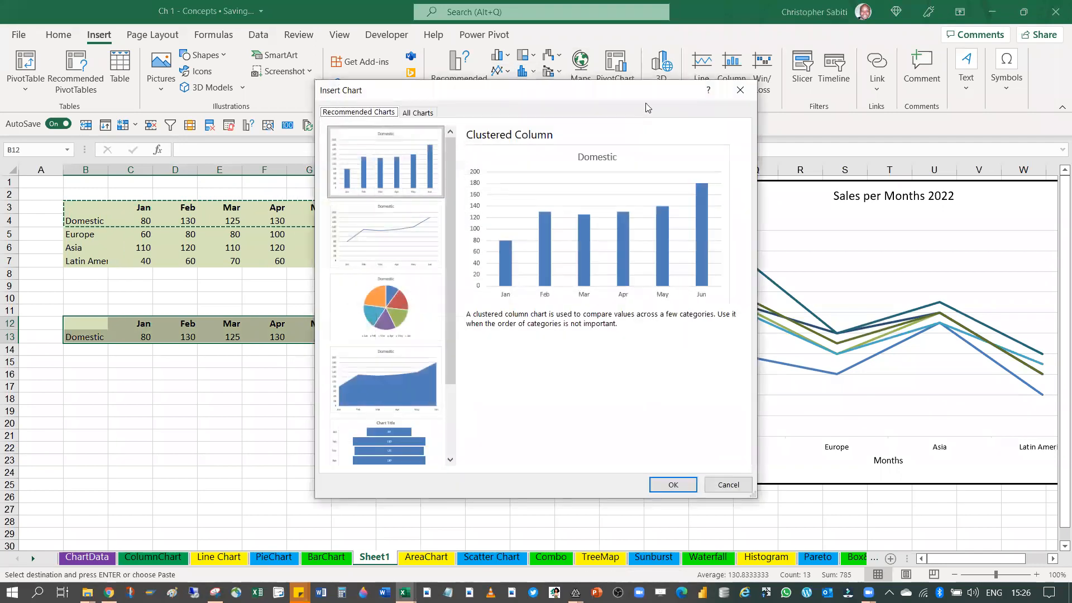
pyautogui.click(733, 90)
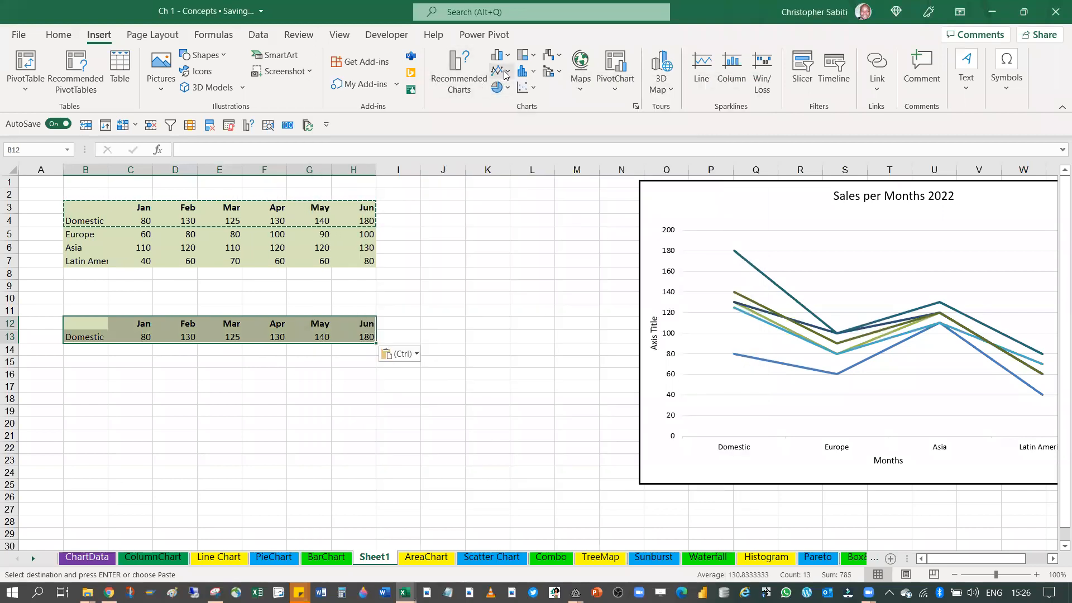
pyautogui.click(510, 74)
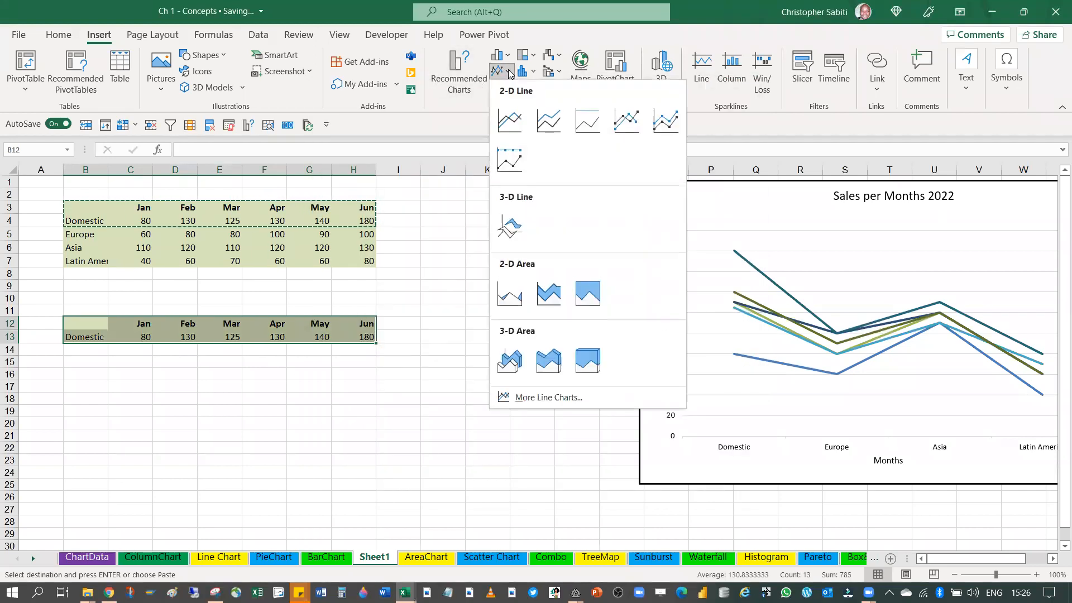
pyautogui.click(510, 124)
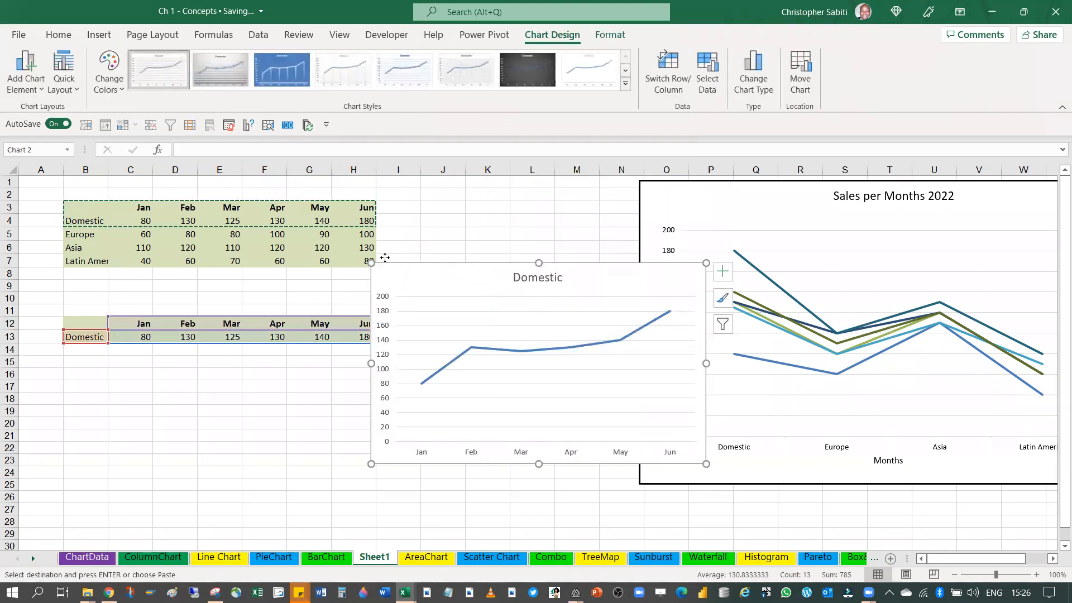
# Enlarge the Domestic line chart and place it over about D1:M20, beside the Sales per Months 2022 chart
pyautogui.moveTo(456, 306); pyautogui.dragTo(295, 270)
pyautogui.moveTo(545, 429); pyautogui.dragTo(639, 470)
pyautogui.moveTo(399, 229); pyautogui.dragTo(351, 182)
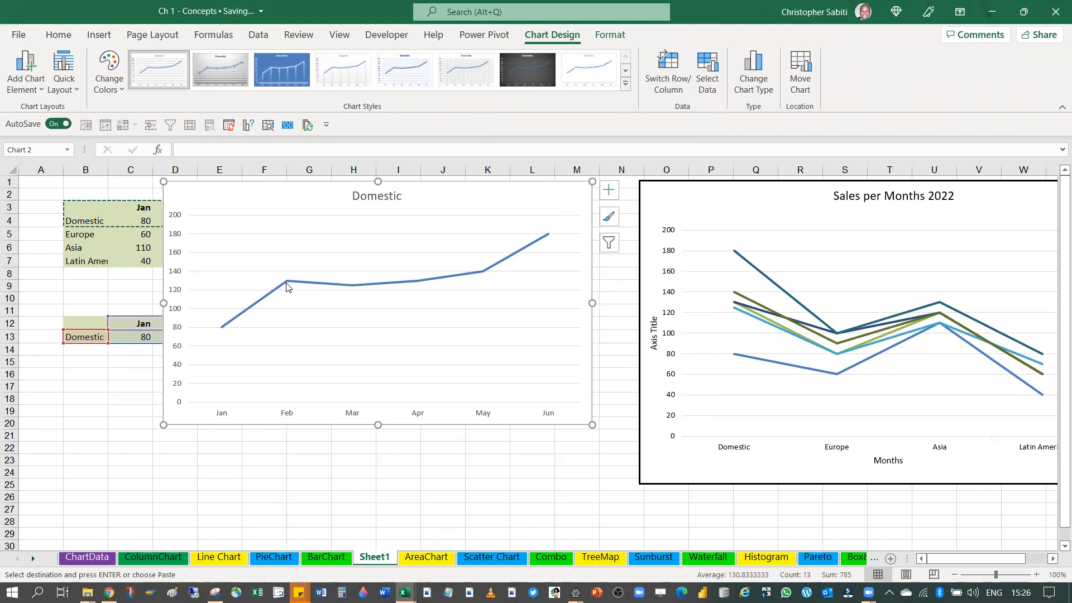
# Select the line series in the Domestic chart and add data labels to its points
pyautogui.moveTo(286, 287)
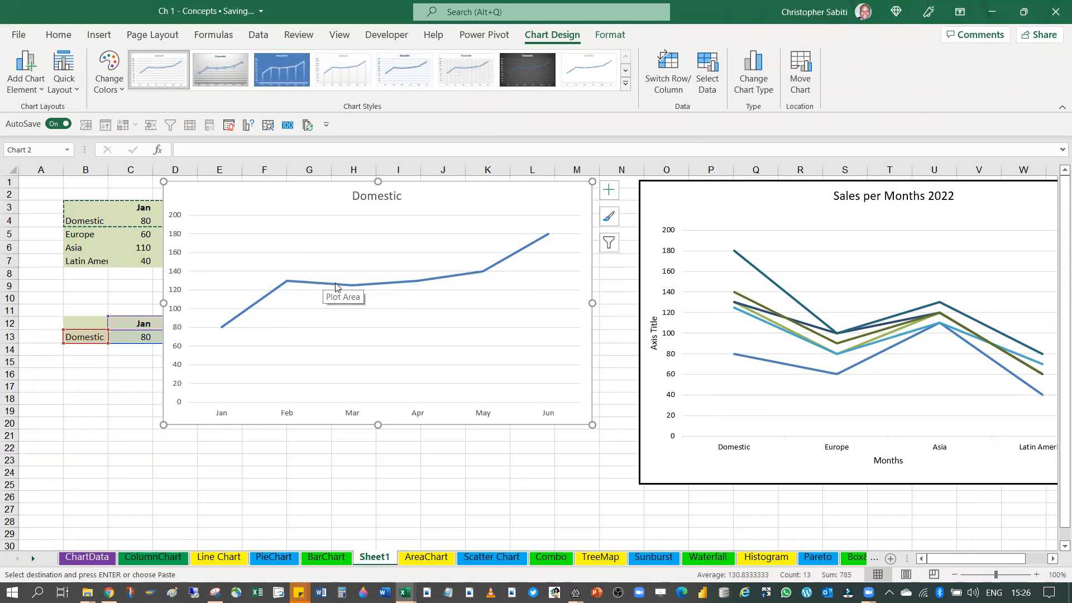
pyautogui.moveTo(346, 287)
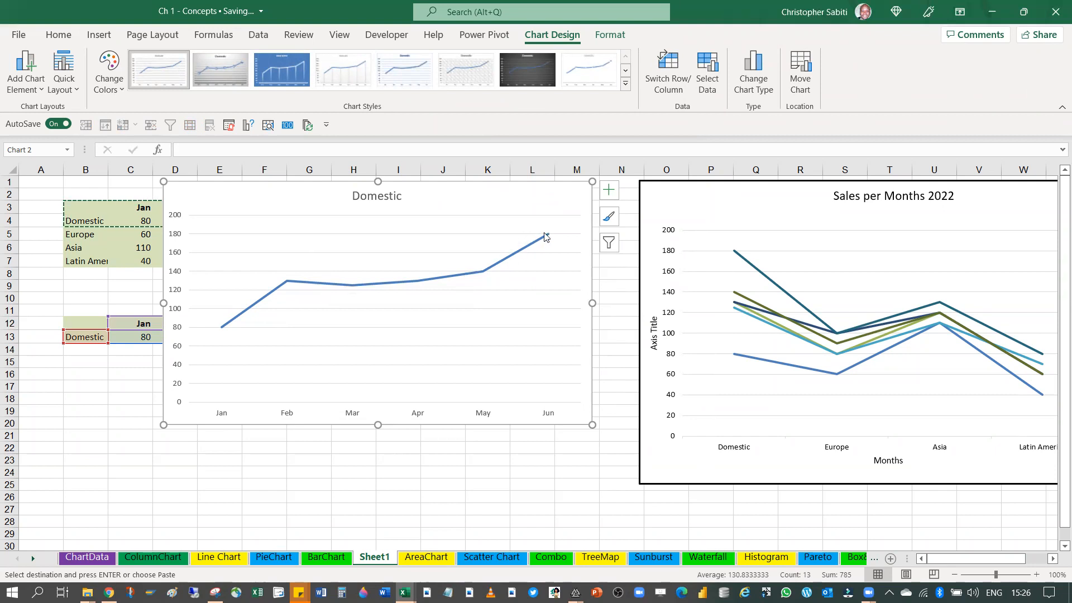
pyautogui.click(313, 285)
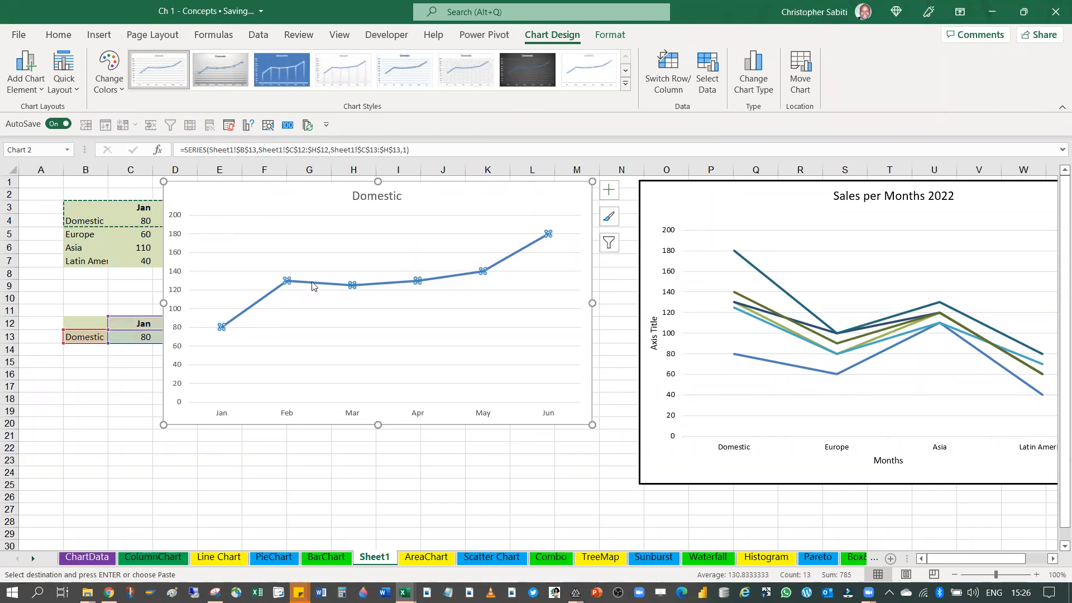
pyautogui.click(609, 189)
pyautogui.click(639, 250)
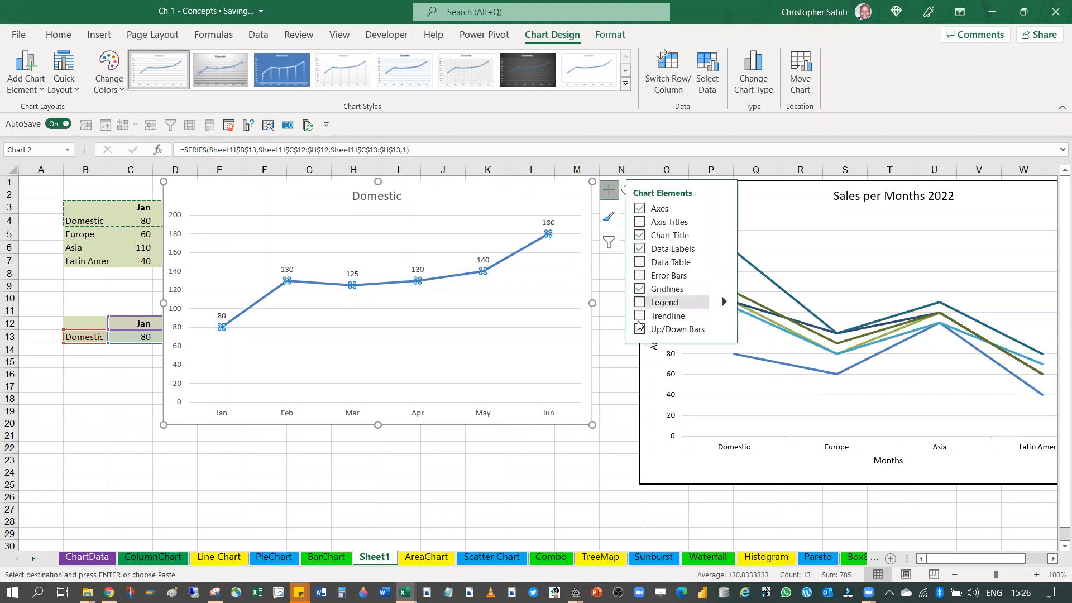
# Try the Data Table and Up/Down Bars elements on the Domestic line chart
pyautogui.click(640, 264)
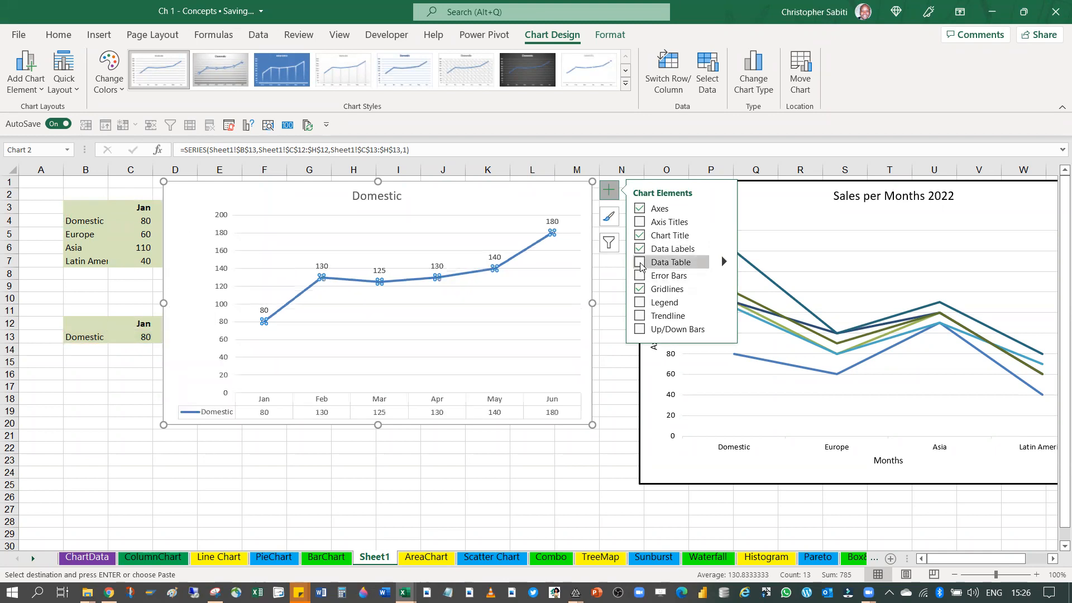
pyautogui.click(640, 263)
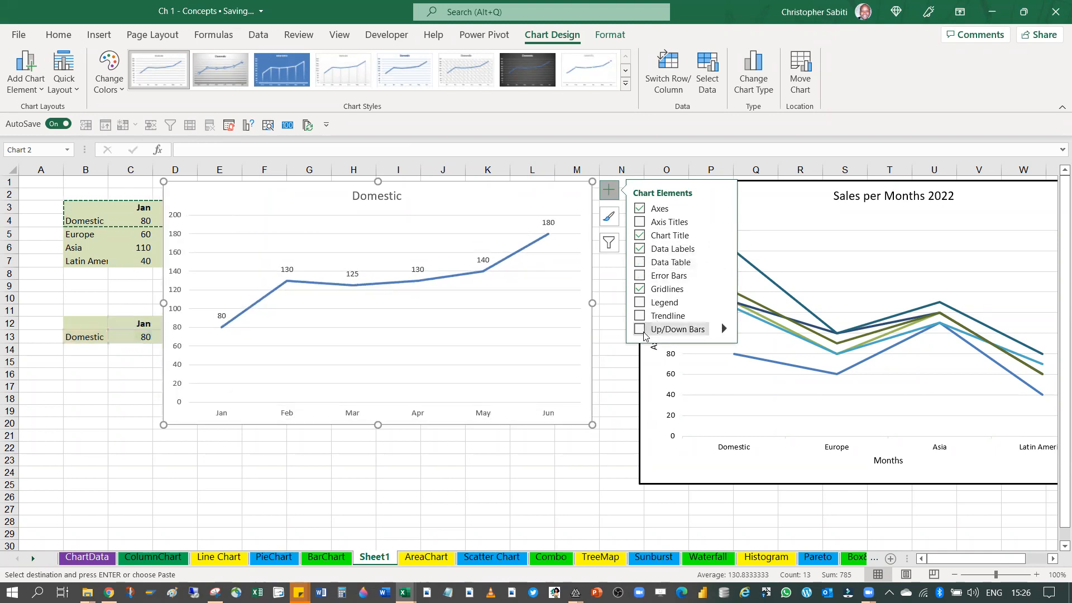
pyautogui.click(640, 329)
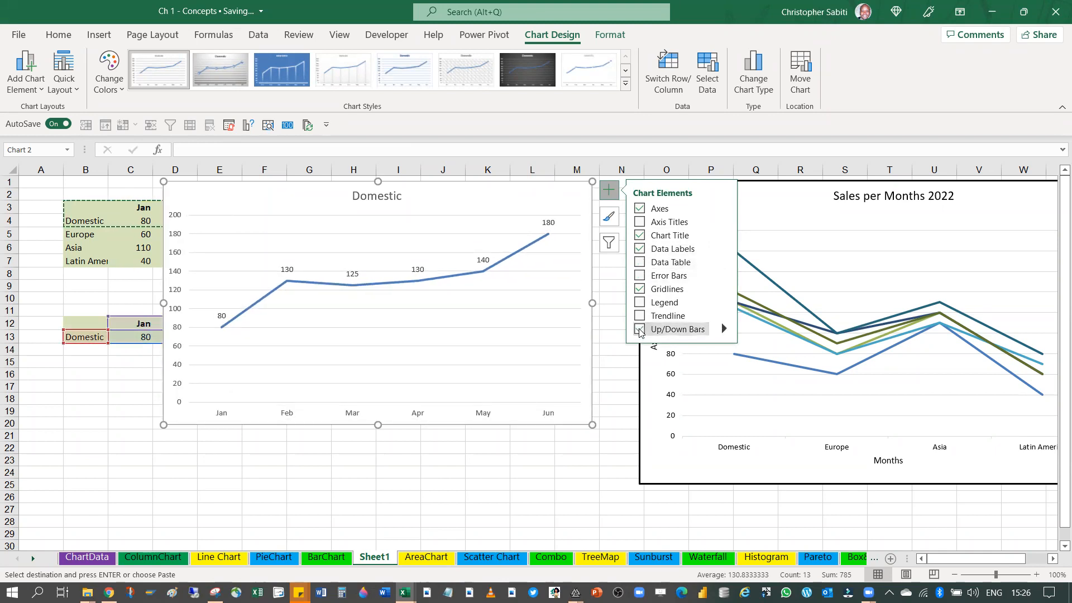
pyautogui.moveTo(724, 329)
pyautogui.click(640, 329)
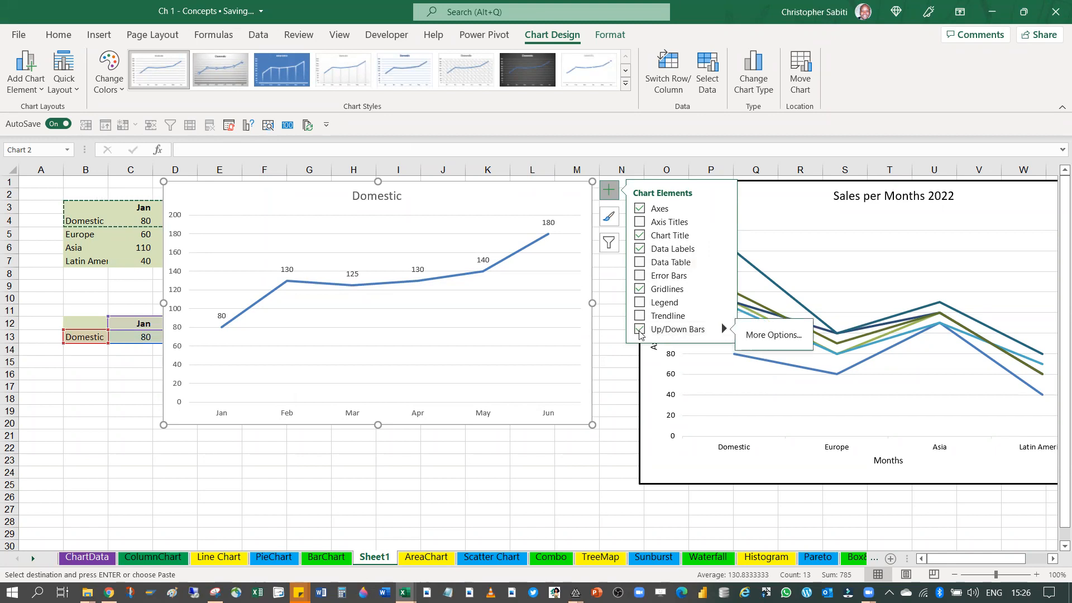
# Add drop lines from the Domestic line's points to the month axis
pyautogui.click(39, 91)
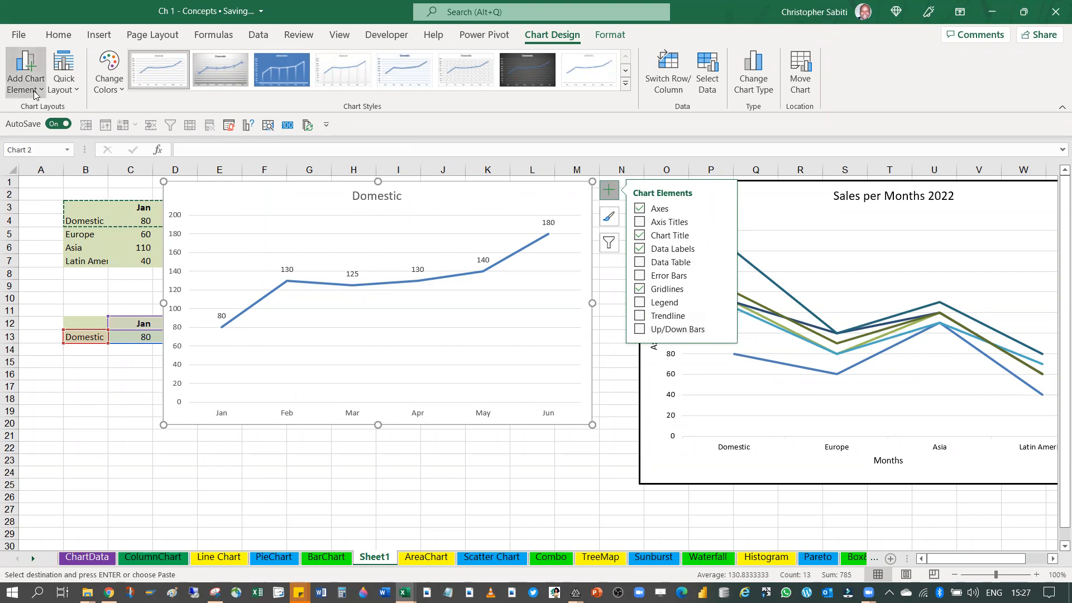
pyautogui.moveTo(59, 269)
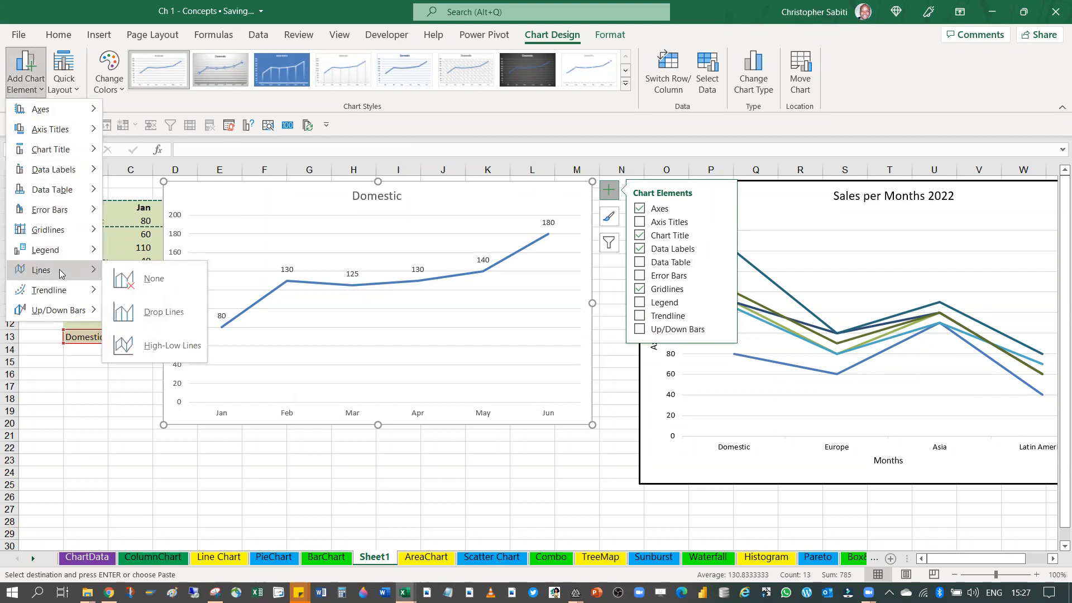
pyautogui.click(134, 312)
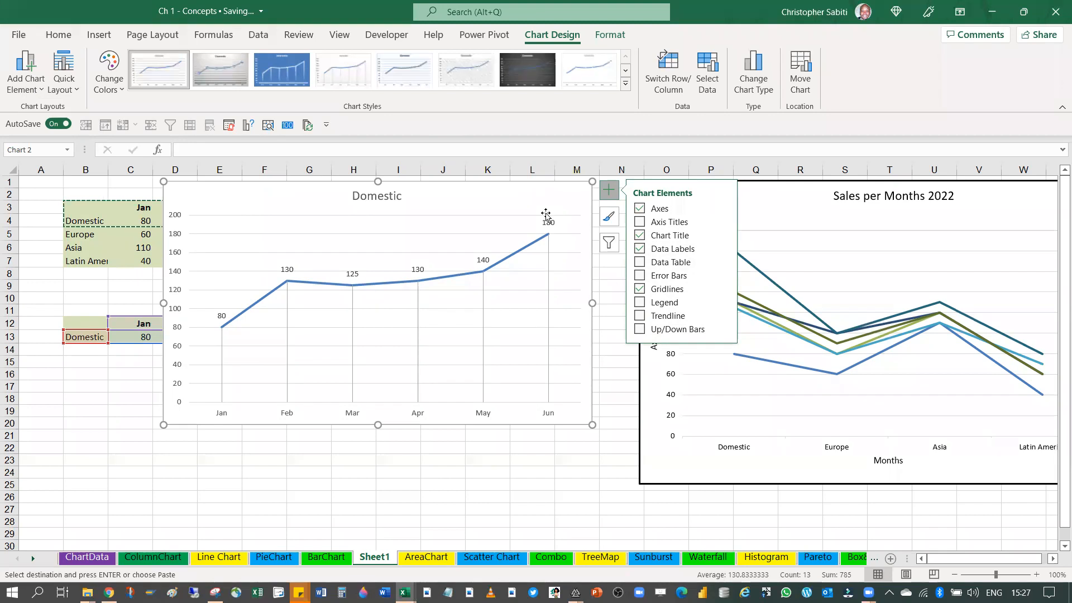
# Change the outline colour of the Domestic chart's line series to standard green
pyautogui.click(492, 272)
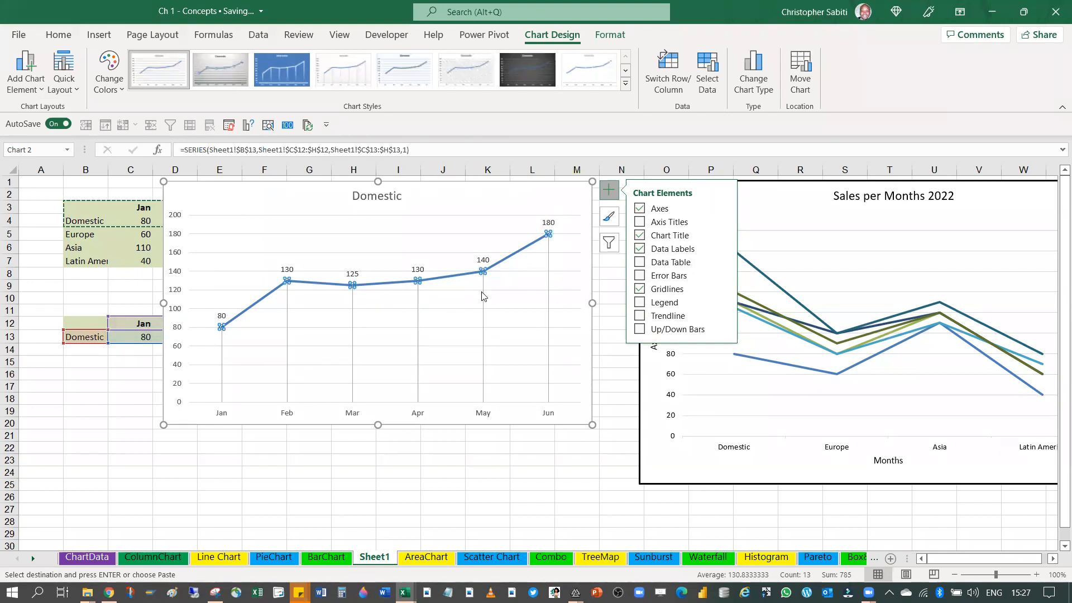
pyautogui.rightClick(502, 263)
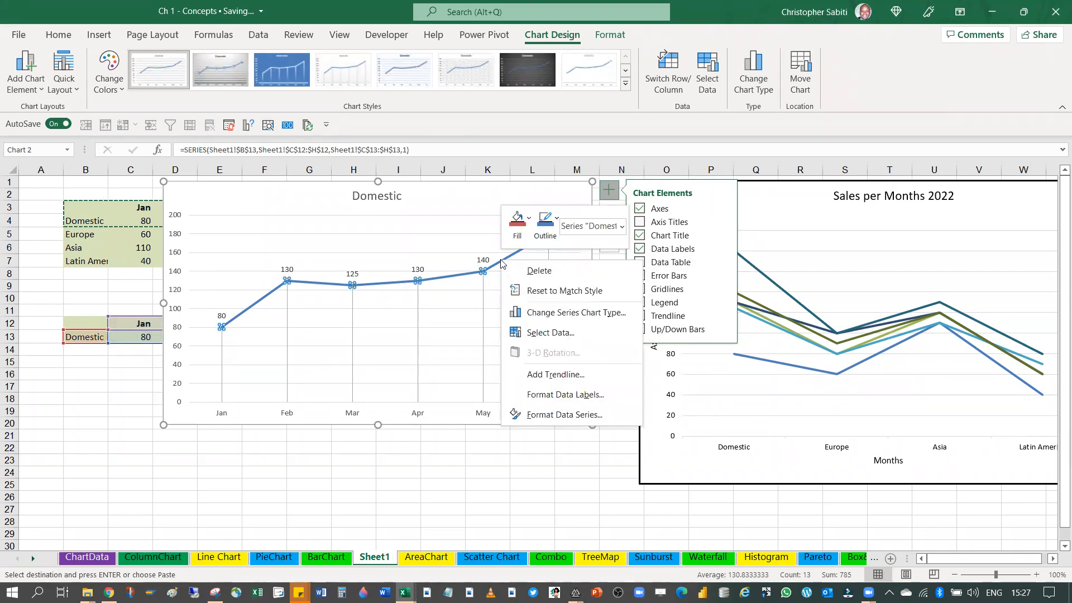
pyautogui.click(529, 219)
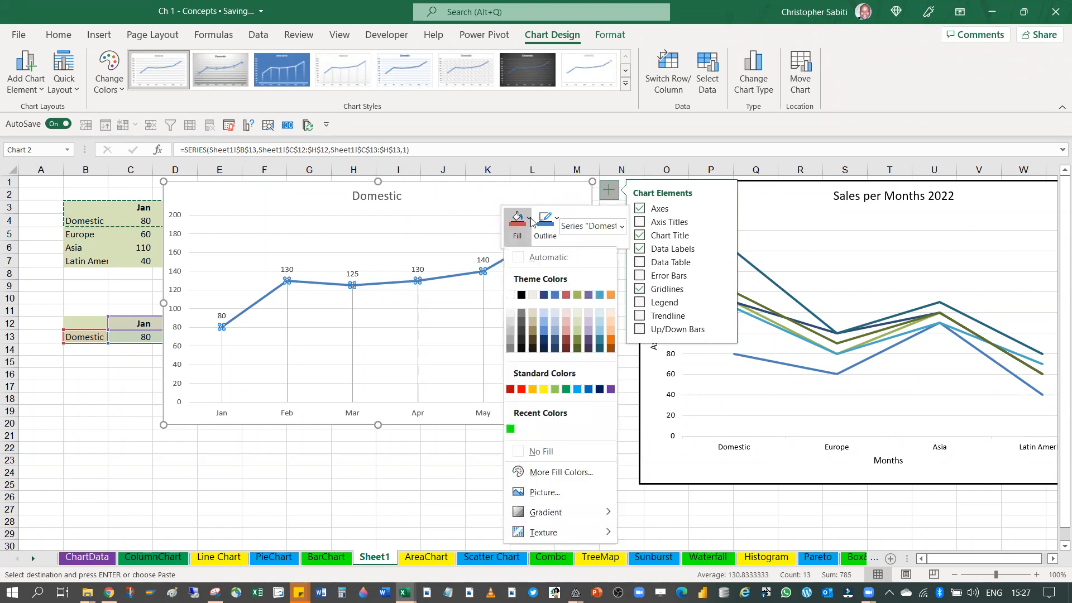
pyautogui.click(556, 219)
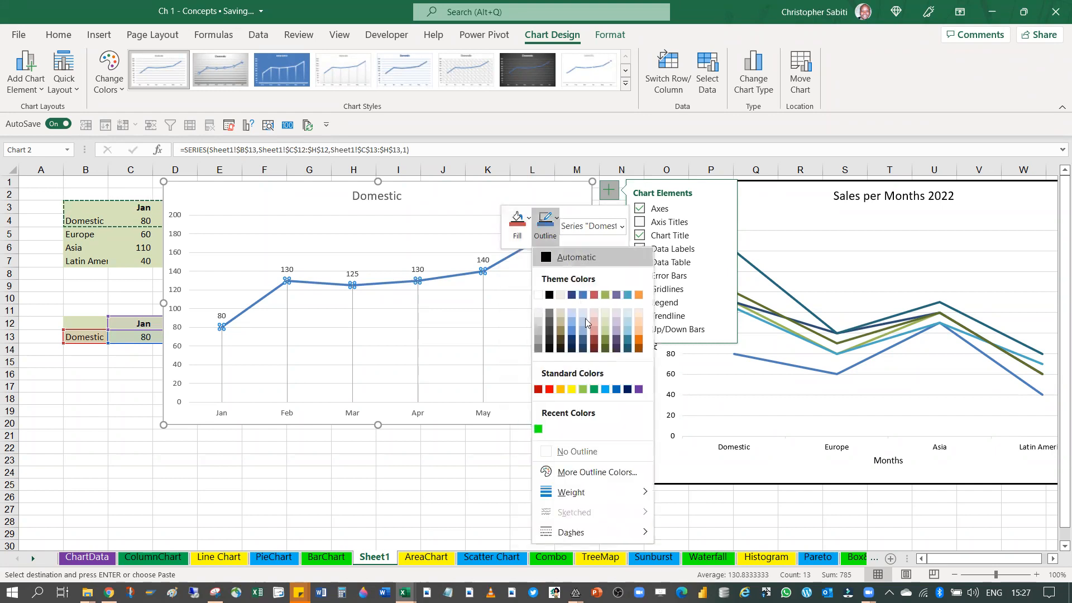
pyautogui.click(594, 389)
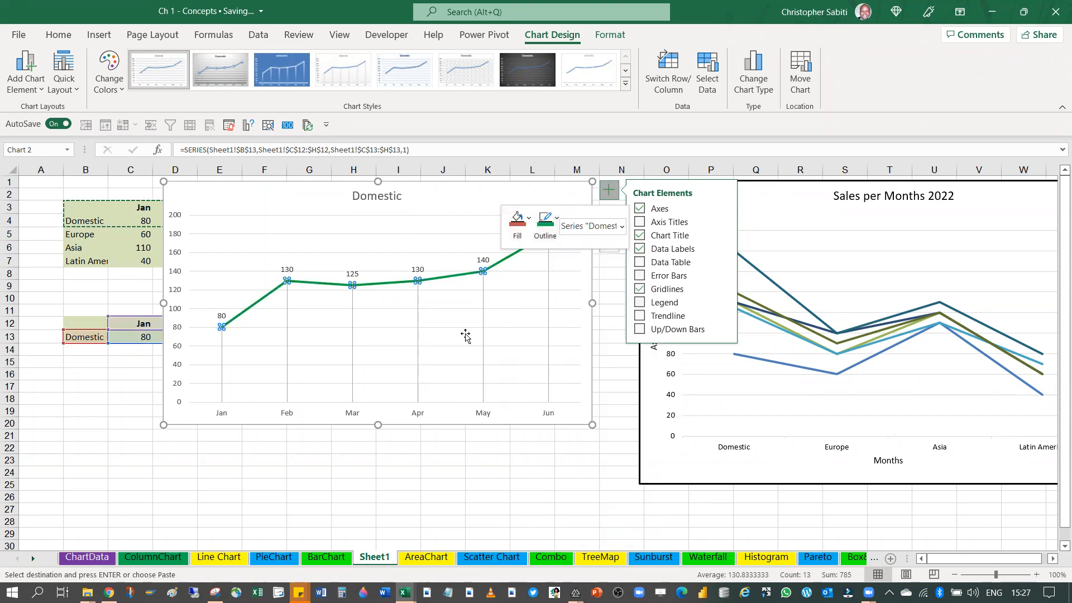
pyautogui.click(504, 288)
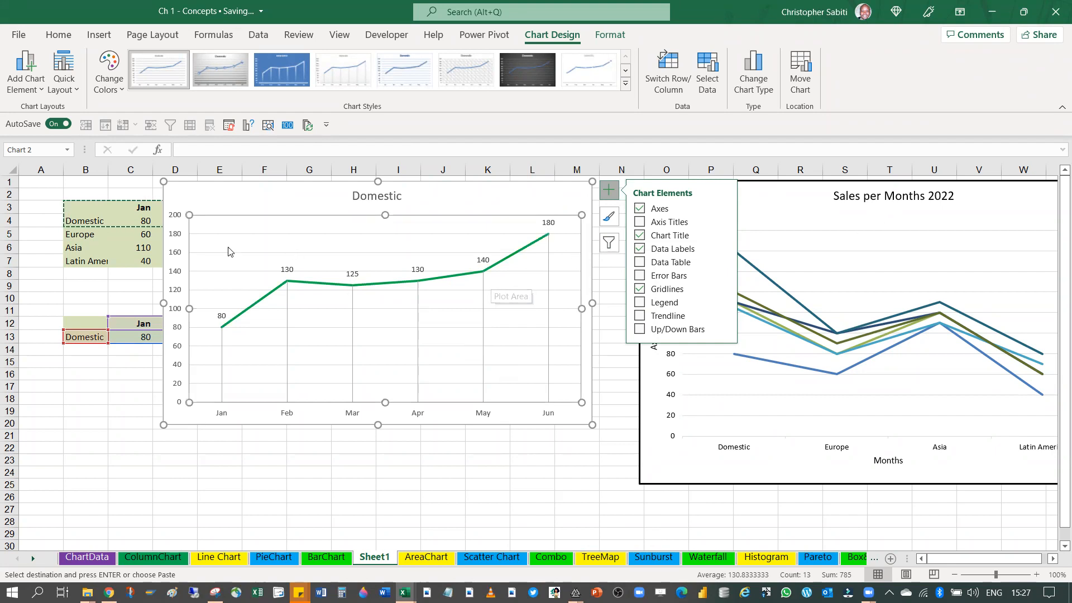
pyautogui.click(468, 329)
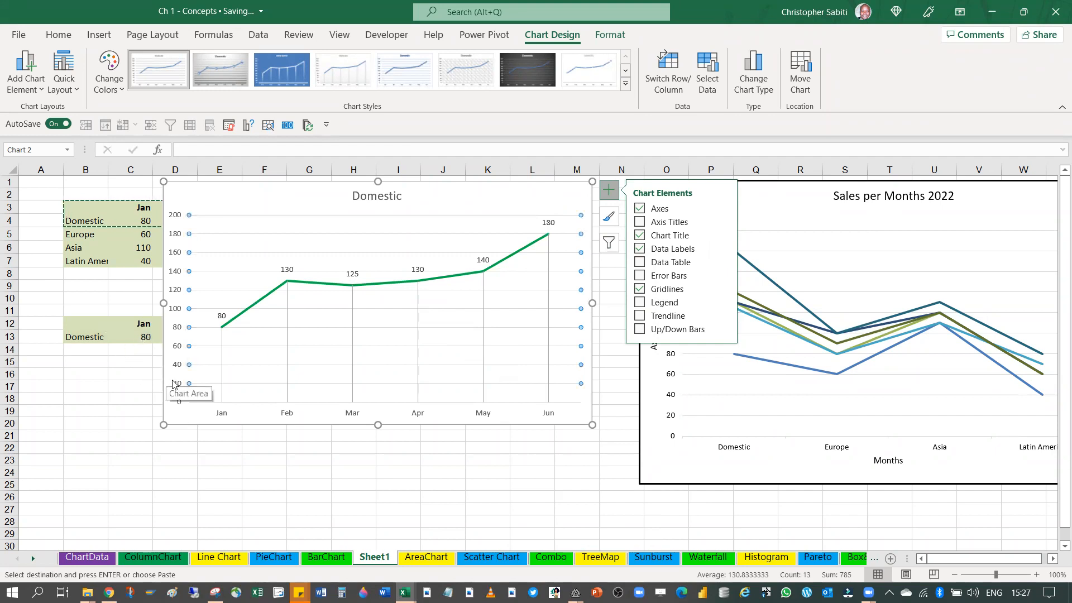
# Convert the Domestic line chart into a 2-D clustered column chart
pyautogui.click(842, 231)
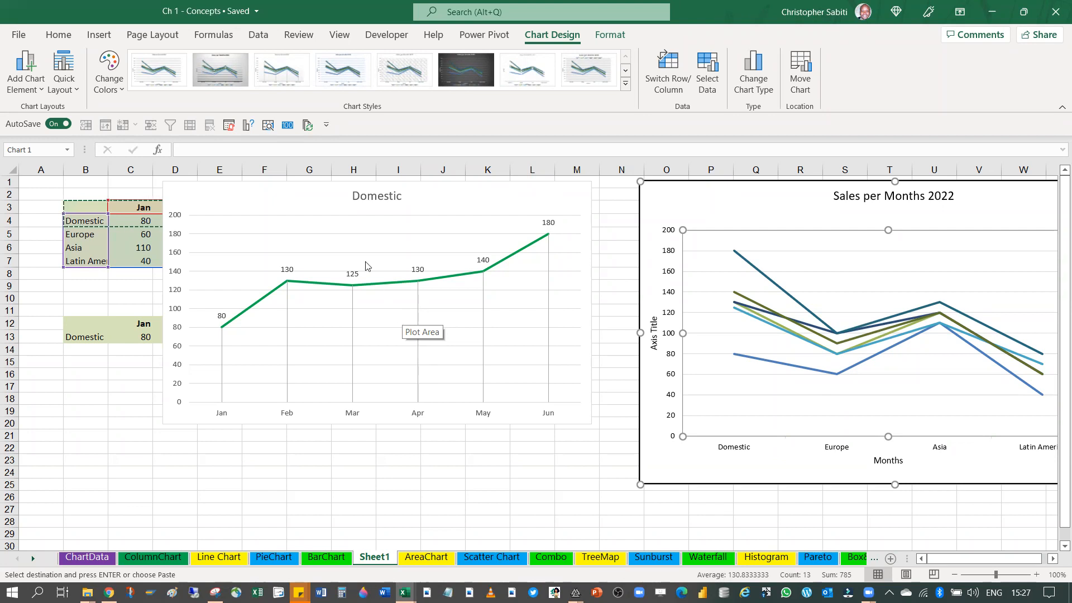
pyautogui.press('Escape')
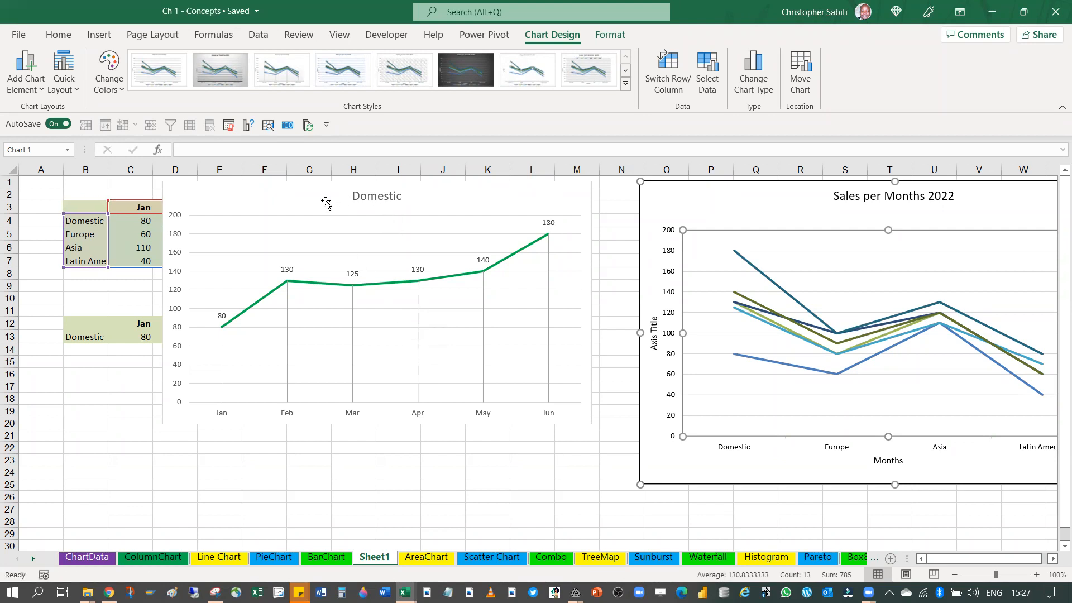
pyautogui.click(308, 201)
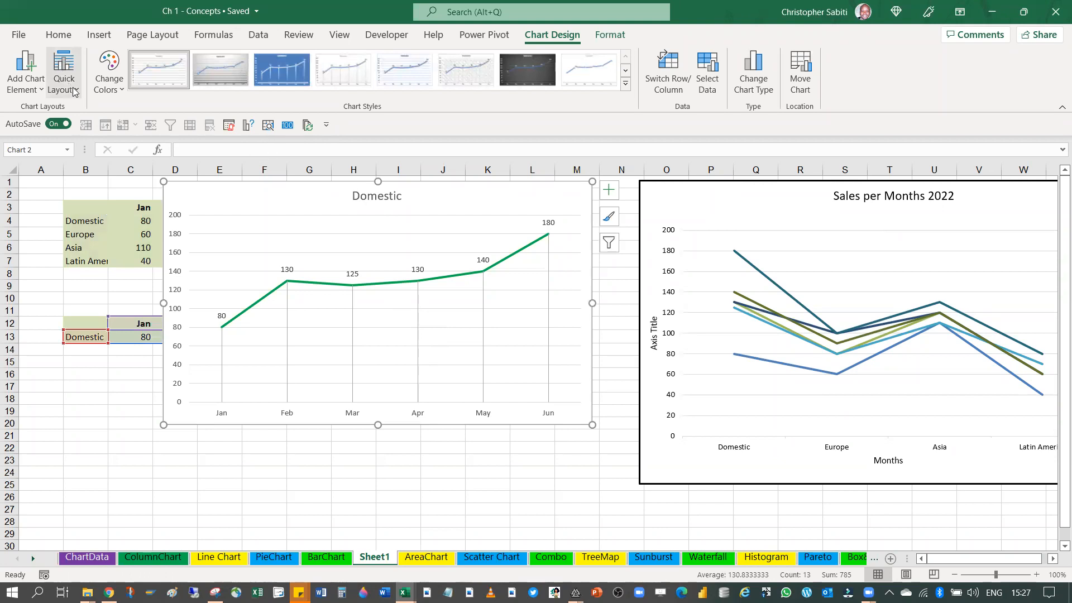
pyautogui.click(107, 37)
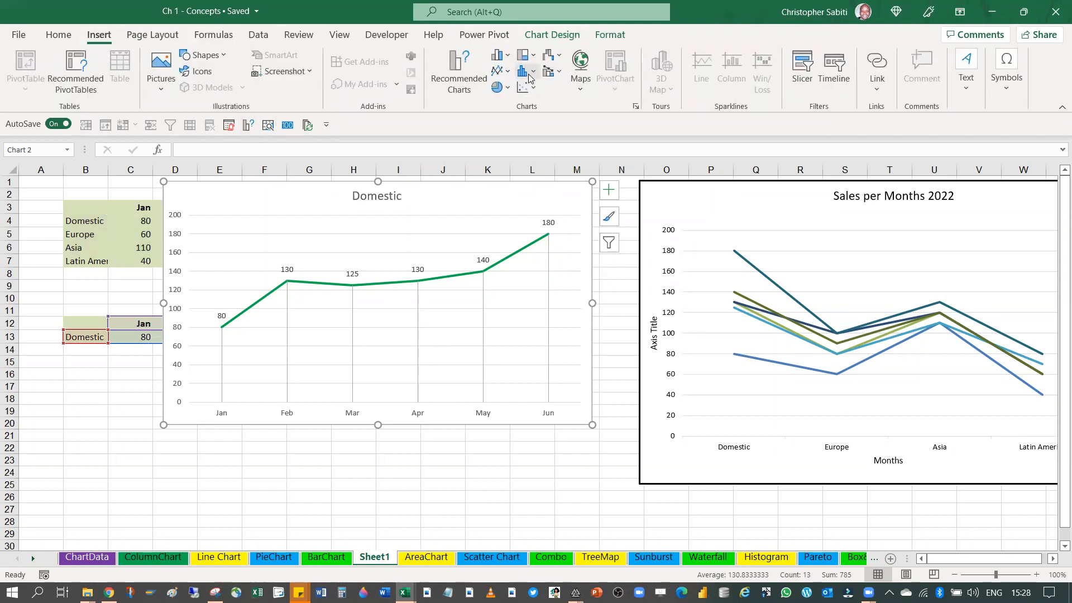
pyautogui.click(499, 54)
pyautogui.click(513, 110)
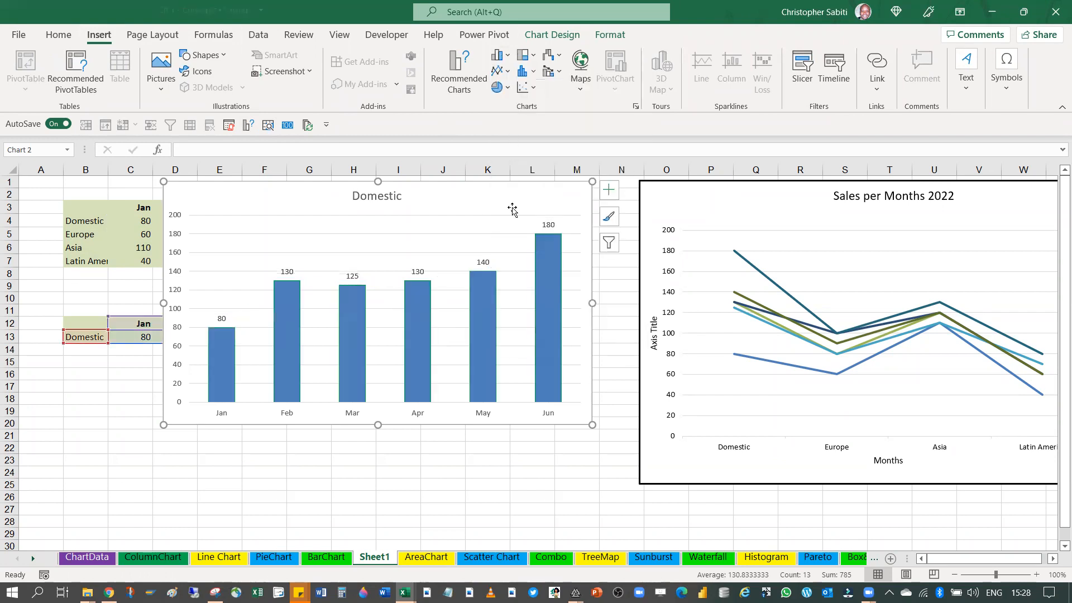
pyautogui.click(354, 472)
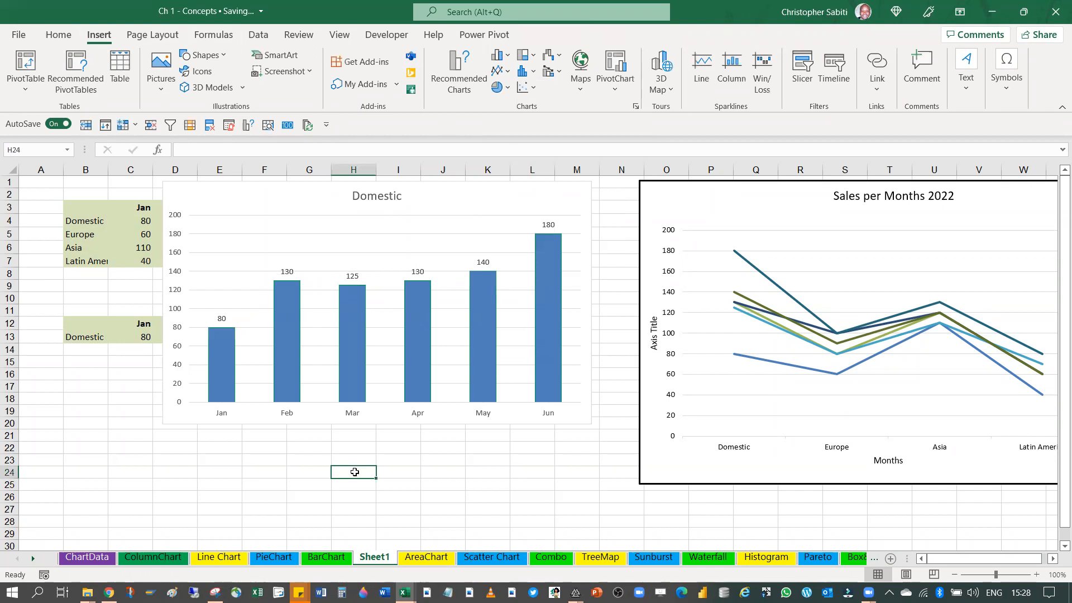
# Extend the Domestic chart's title to read "Domestic Sales per months"
pyautogui.click(376, 201)
pyautogui.click(399, 196)
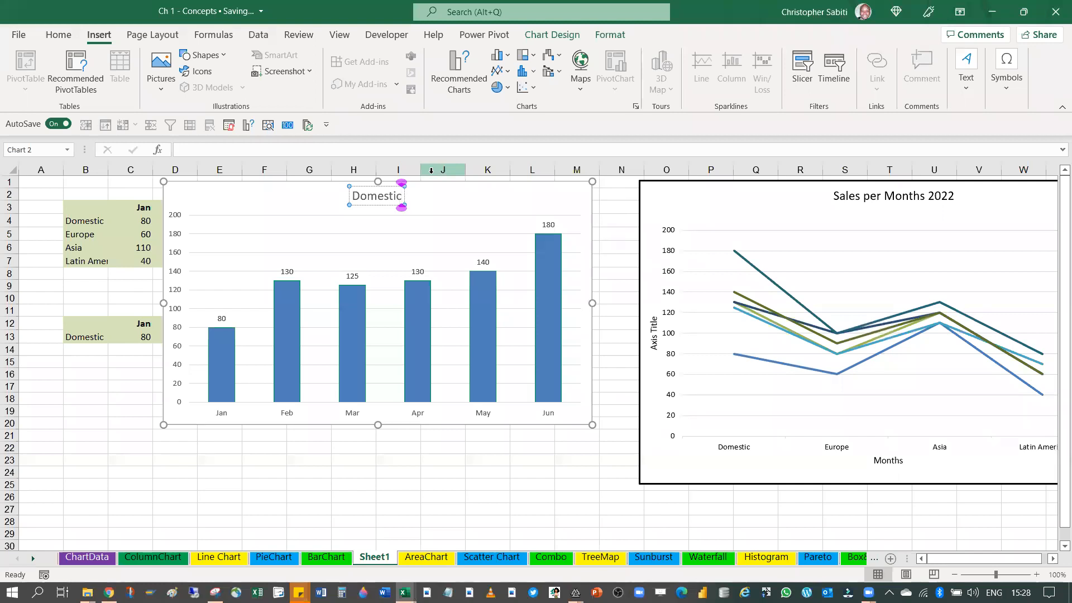
pyautogui.write('Sale')
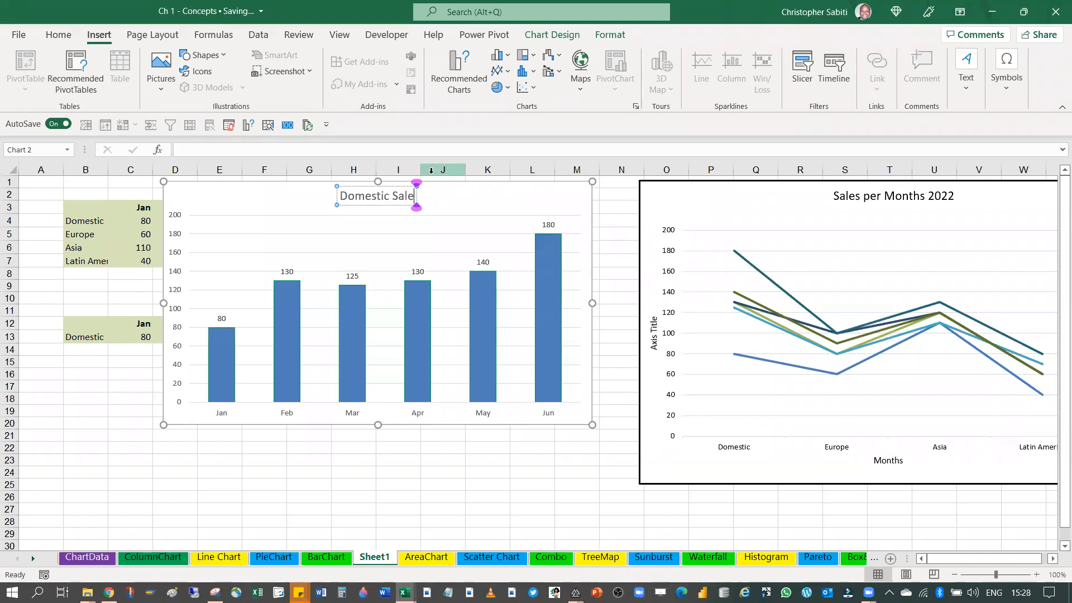
pyautogui.write('s per')
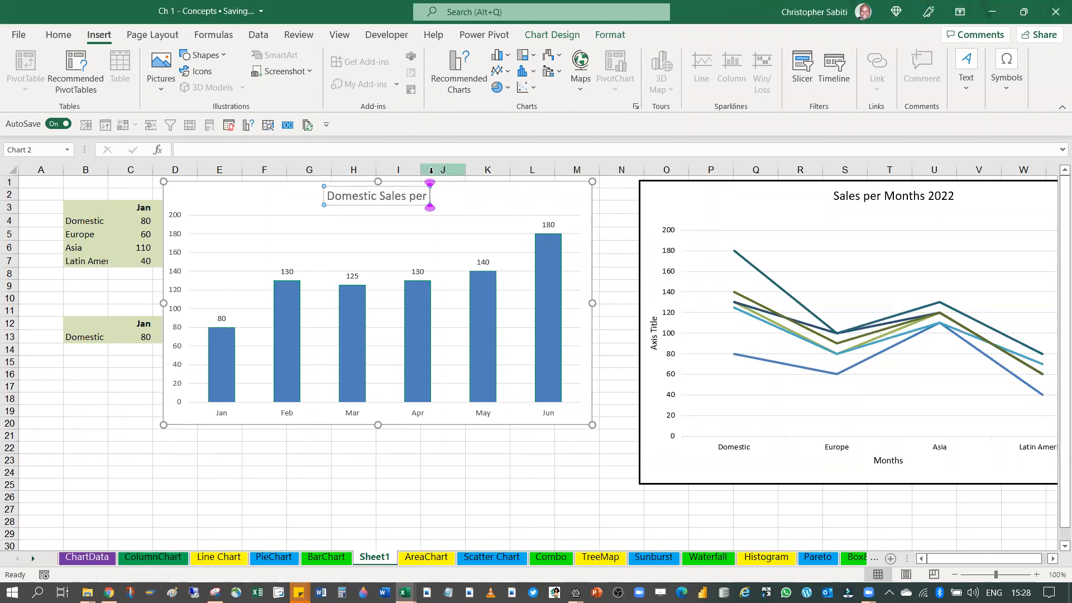
pyautogui.write(' months')
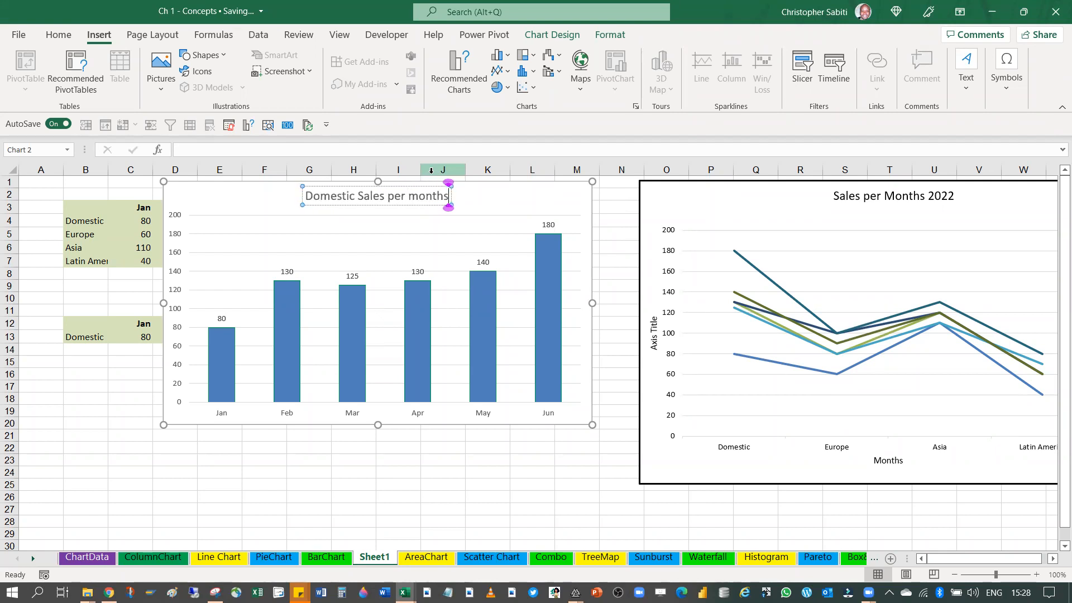
pyautogui.click(521, 191)
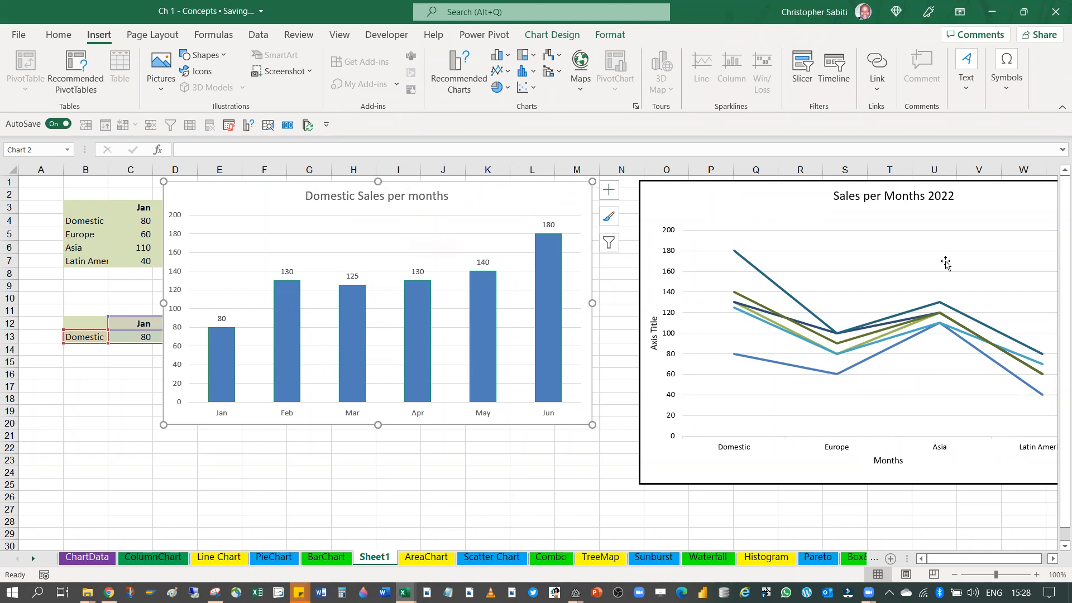
# Shrink the Domestic Sales per months chart and place it over about I1:P13, clear of the data tables
pyautogui.moveTo(592, 424); pyautogui.dragTo(489, 339)
pyautogui.moveTo(283, 193); pyautogui.dragTo(448, 194)
pyautogui.click(599, 206)
pyautogui.moveTo(593, 196); pyautogui.dragTo(679, 183)
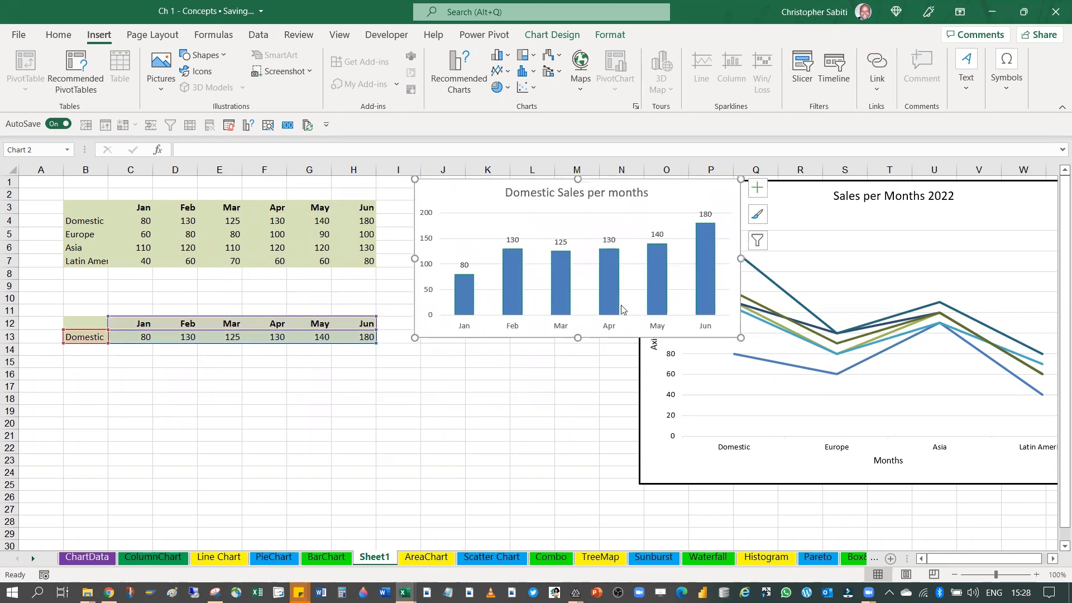
# Insert a 2-D clustered column chart from B3:H3 and the Europe row B5:H5, shrunk and placed below the Domestic chart
pyautogui.click(123, 240)
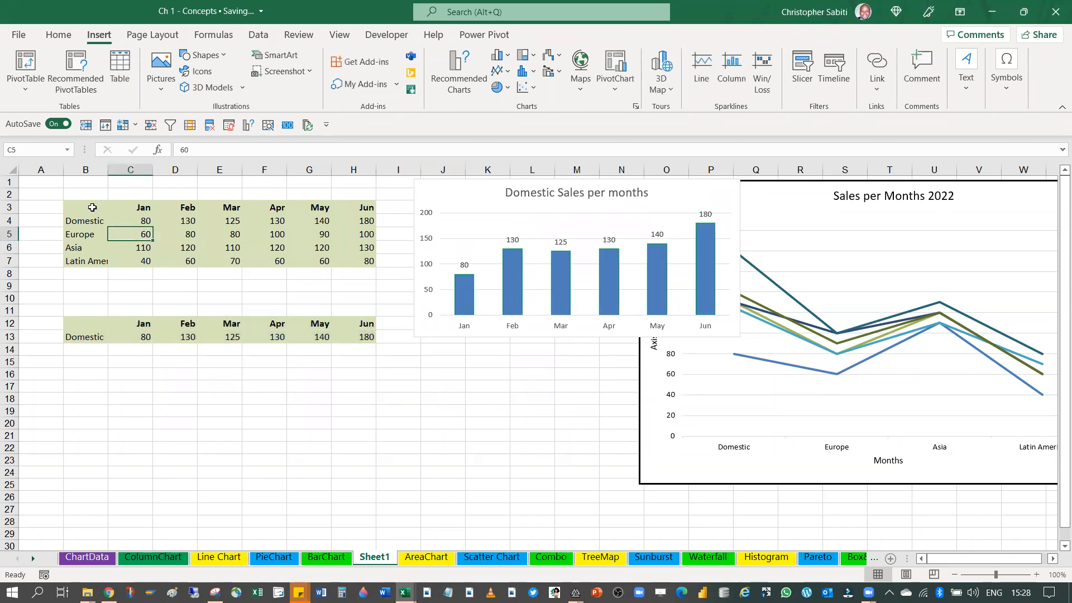
pyautogui.moveTo(91, 206); pyautogui.dragTo(363, 204)
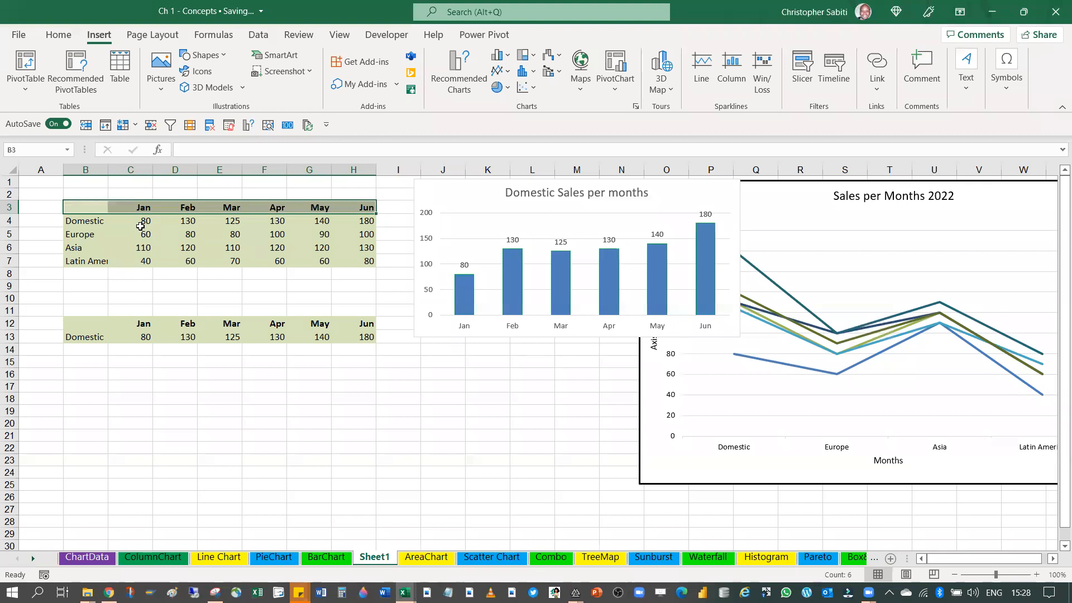
pyautogui.moveTo(78, 236); pyautogui.dragTo(365, 232)
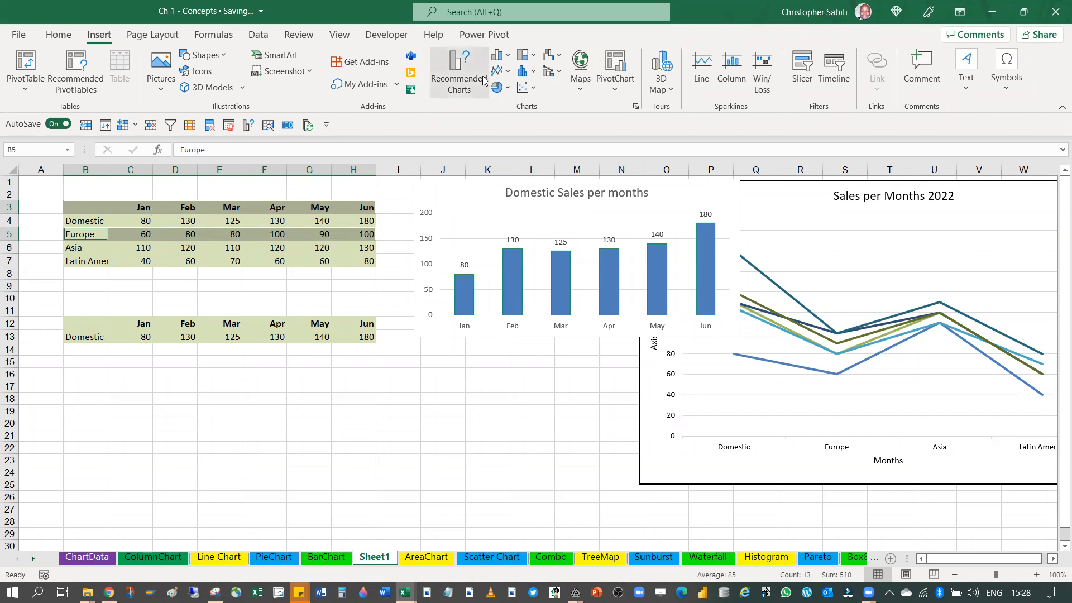
pyautogui.click(506, 58)
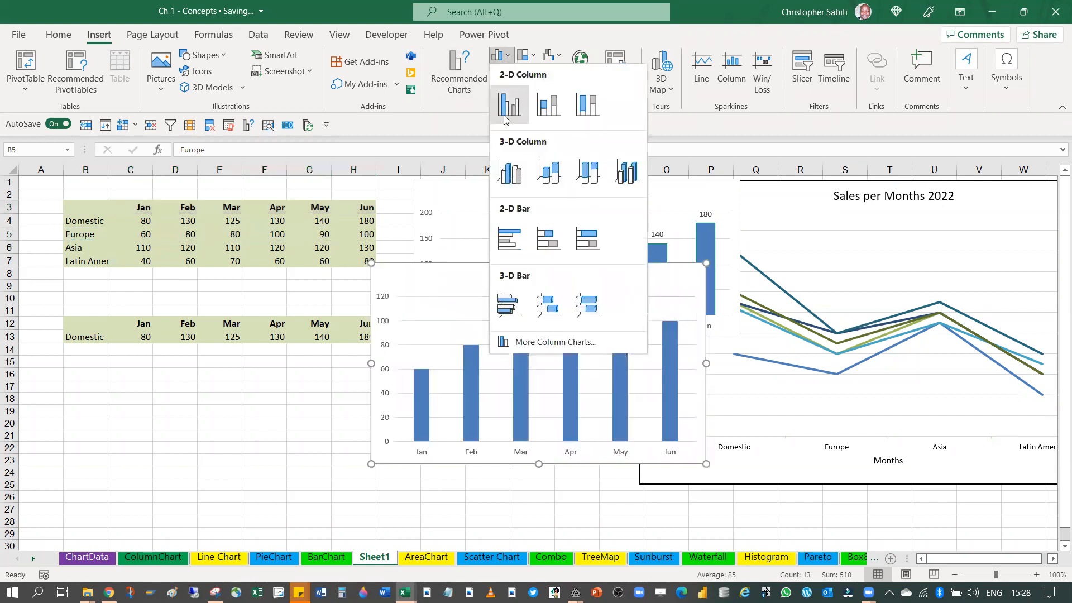
pyautogui.click(505, 109)
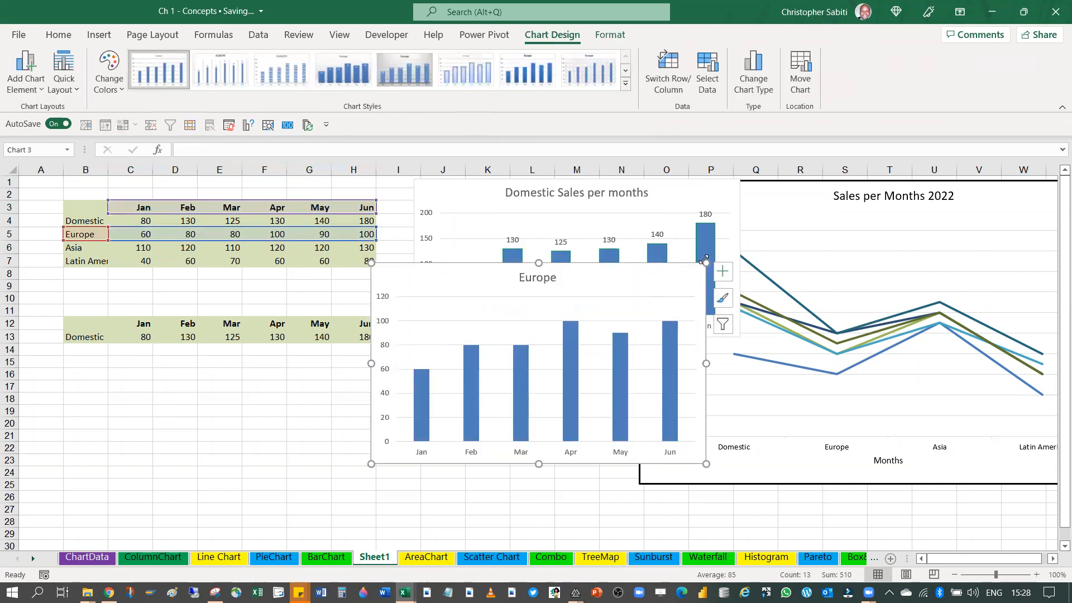
pyautogui.moveTo(706, 264); pyautogui.dragTo(634, 341)
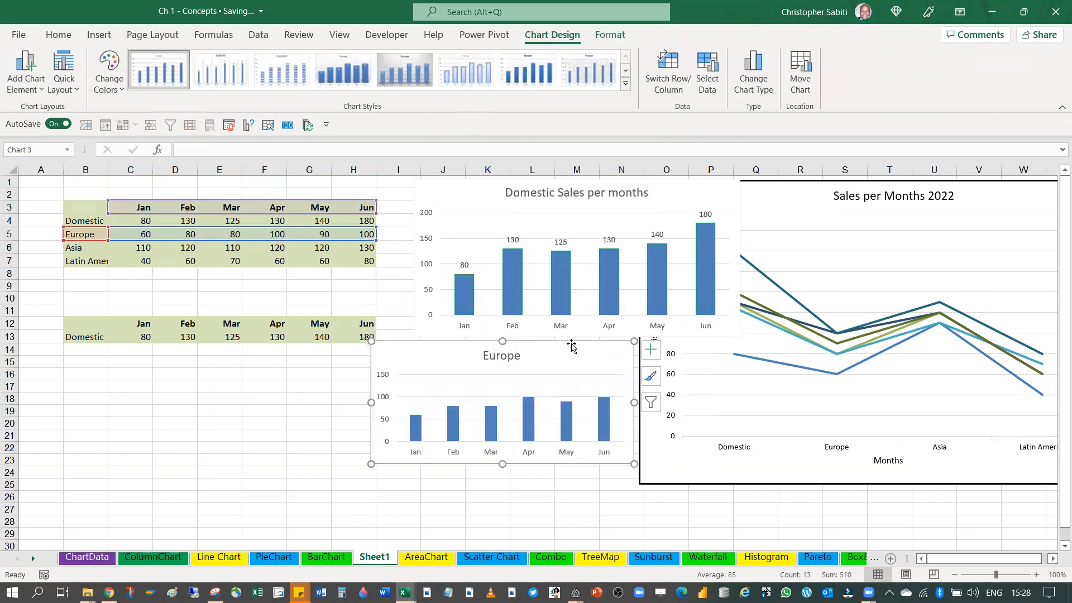
pyautogui.moveTo(544, 350); pyautogui.dragTo(610, 355)
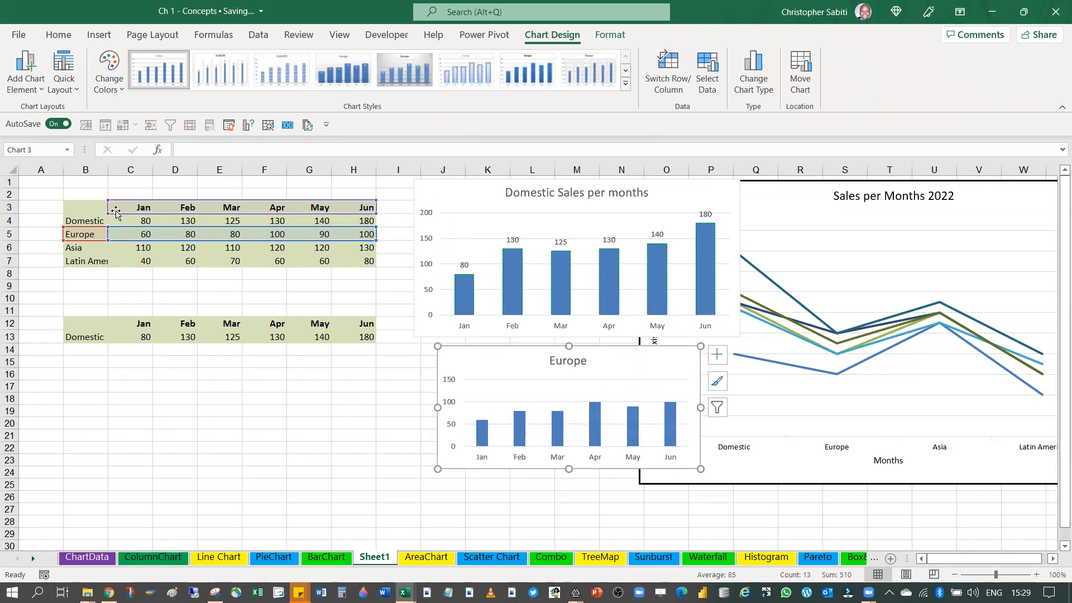
pyautogui.click(220, 398)
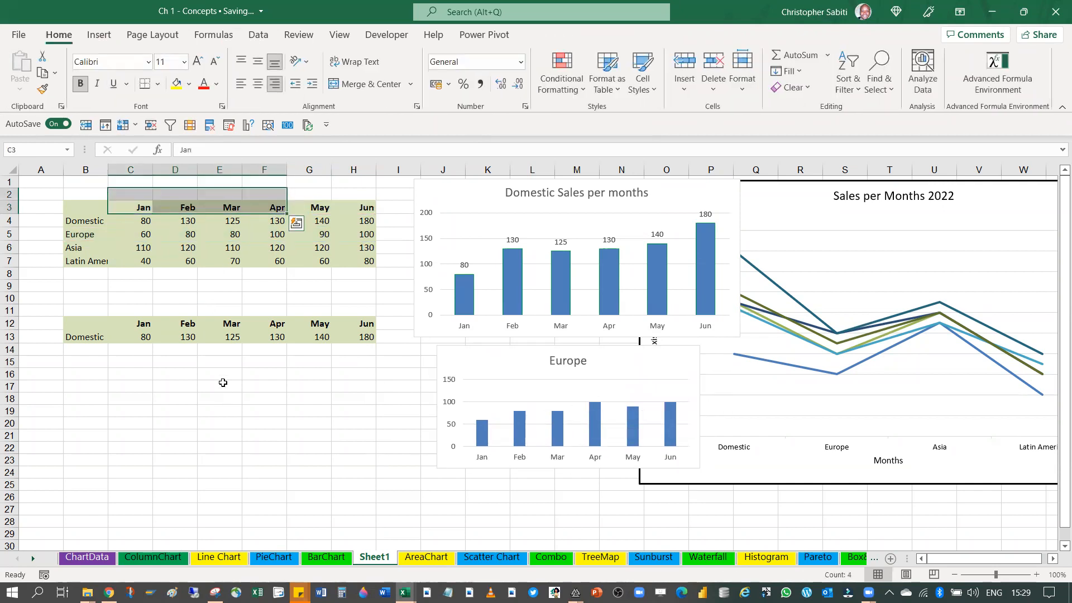
pyautogui.moveTo(136, 202); pyautogui.dragTo(364, 209)
pyautogui.moveTo(78, 250); pyautogui.dragTo(356, 249)
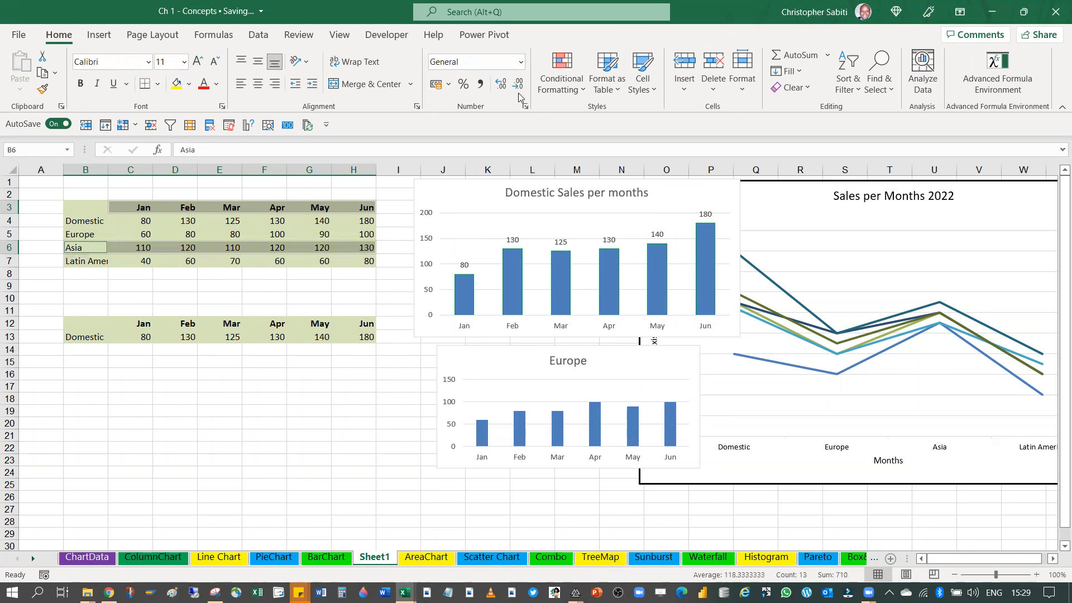
pyautogui.click(98, 35)
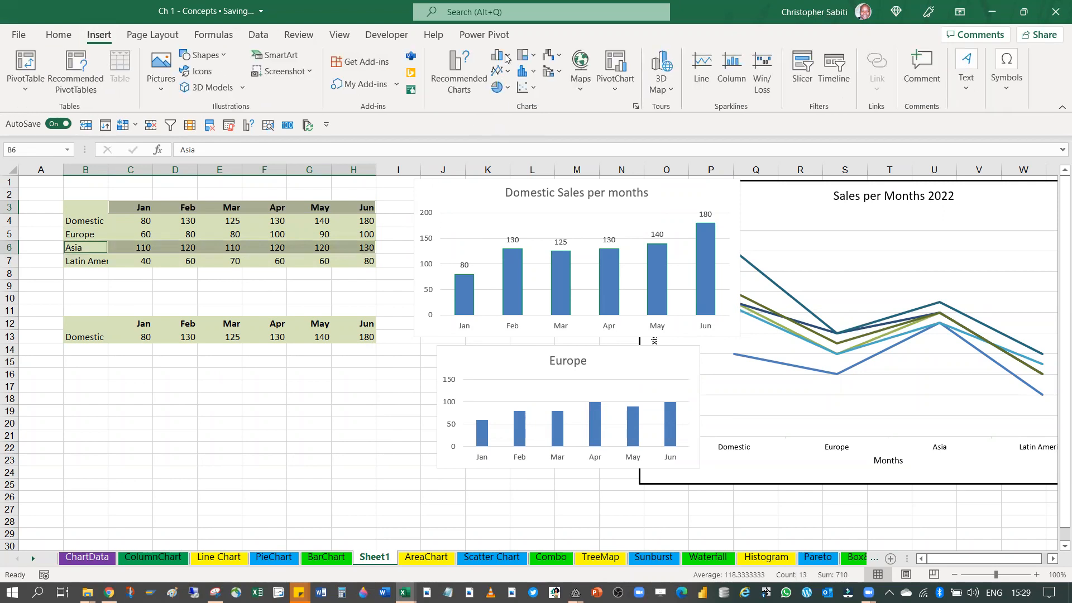
pyautogui.click(507, 58)
pyautogui.click(507, 108)
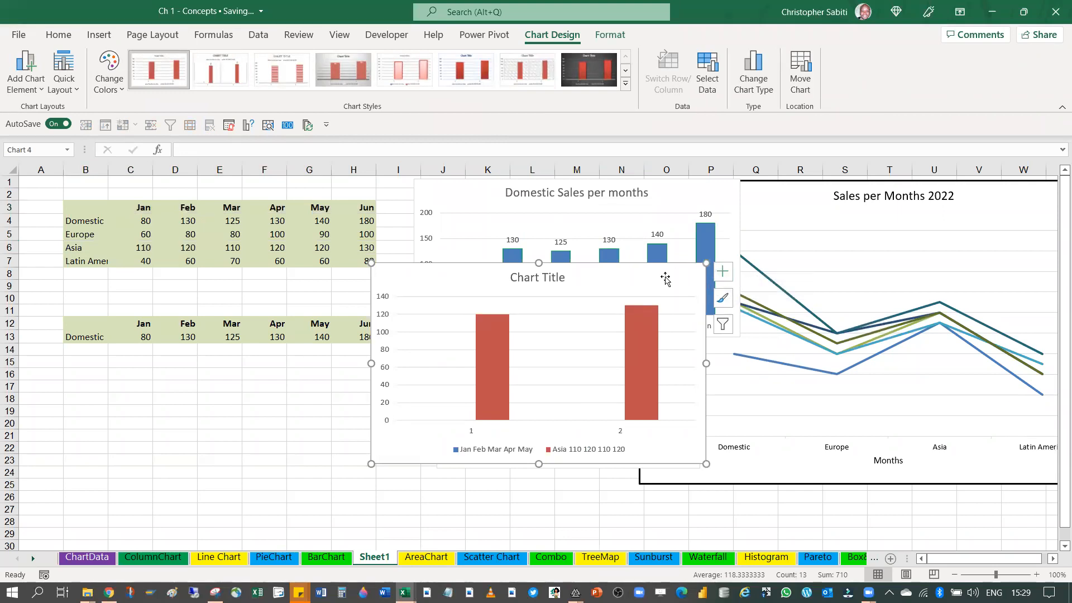
pyautogui.press('Delete')
# Insert a 2-D clustered column chart from B3:H3 and the Asia row B6:H6, shrunk and placed over about A17:E26
pyautogui.click(135, 273)
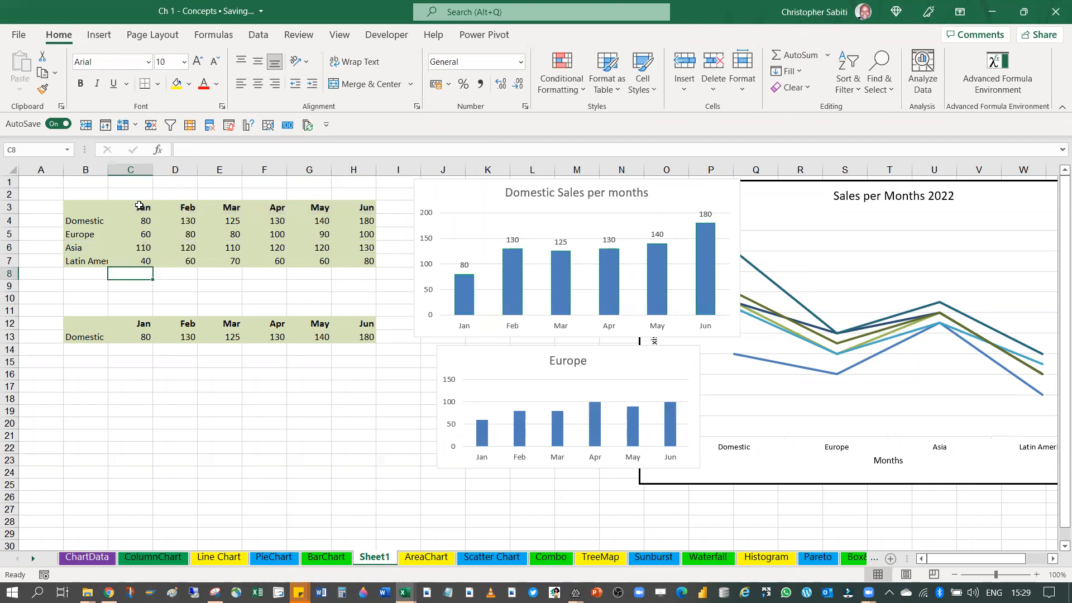
pyautogui.moveTo(147, 206); pyautogui.dragTo(190, 208)
pyautogui.moveTo(79, 210); pyautogui.dragTo(363, 206)
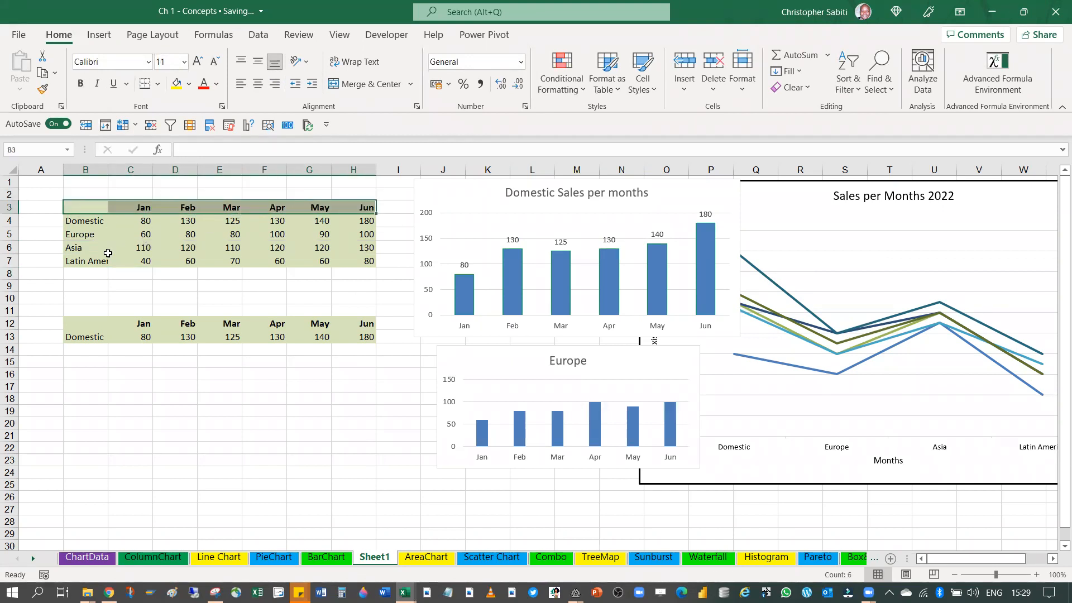
pyautogui.moveTo(78, 247); pyautogui.dragTo(358, 246)
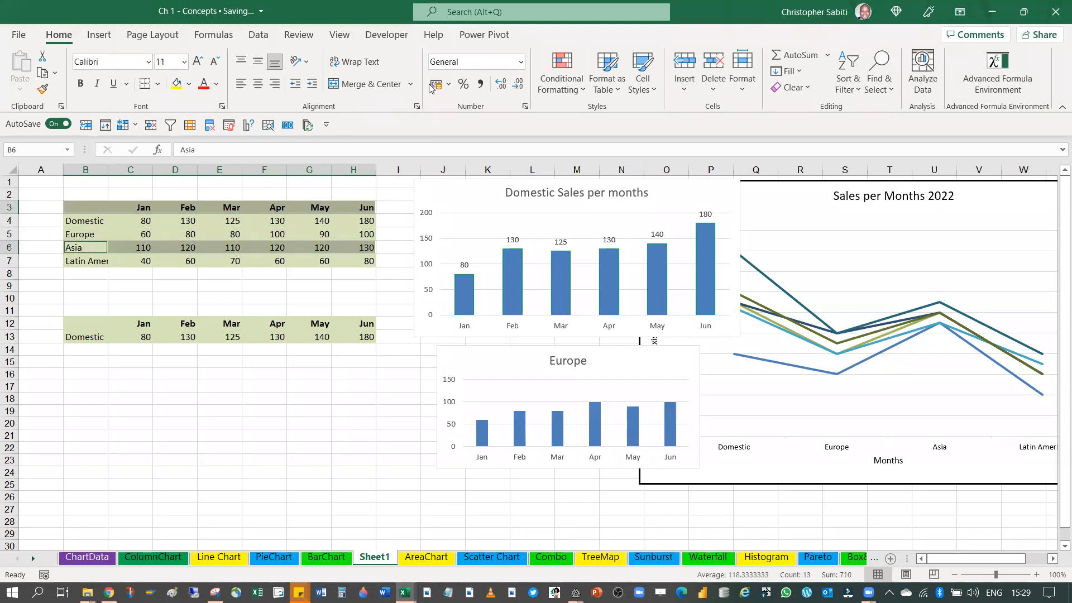
pyautogui.click(99, 35)
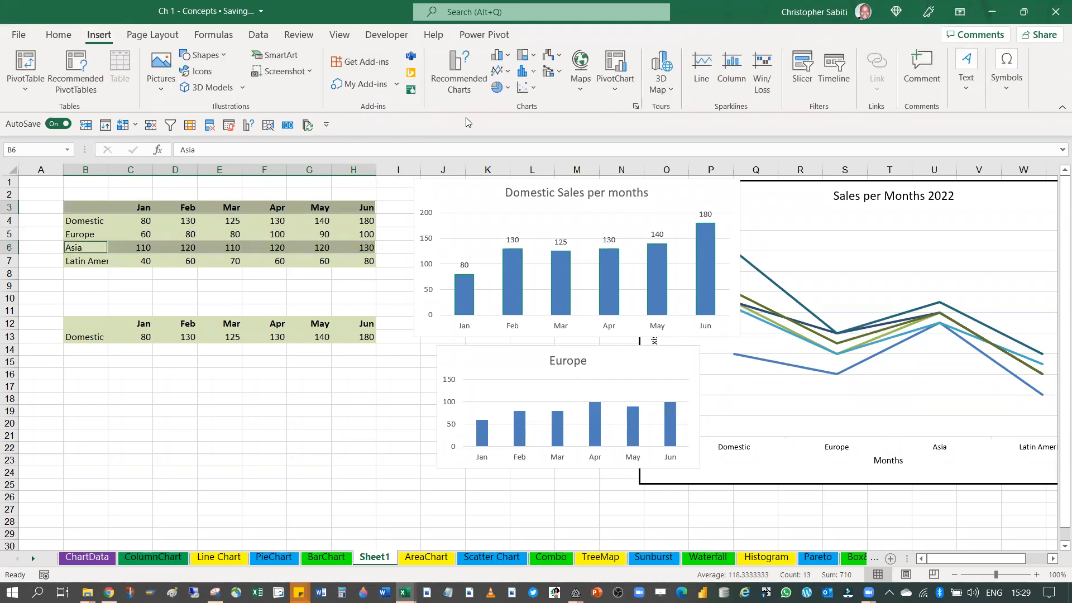
pyautogui.click(496, 55)
pyautogui.click(504, 101)
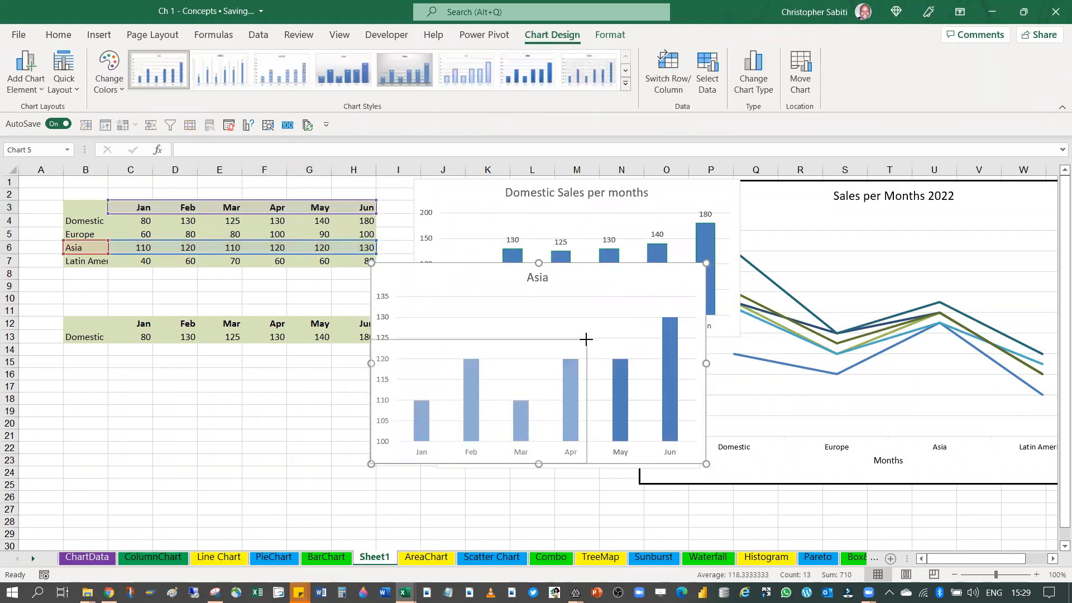
pyautogui.moveTo(586, 339); pyautogui.dragTo(586, 339)
pyautogui.moveTo(526, 360); pyautogui.dragTo(186, 397)
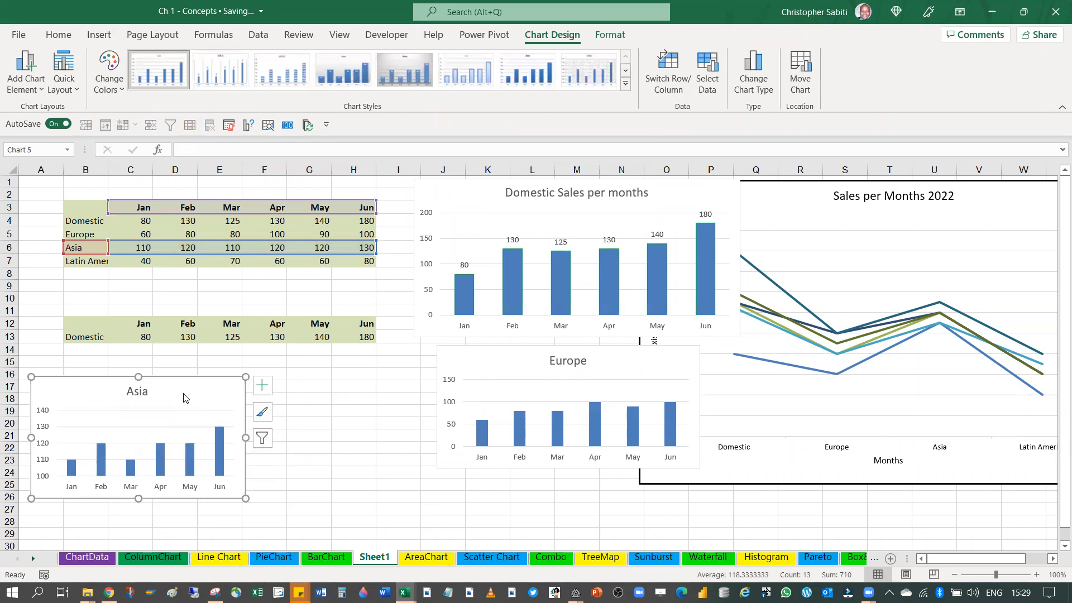
# Move the Europe chart beside the Asia chart, and shrink and place the Domestic chart over about I3:N12
pyautogui.moveTo(472, 355); pyautogui.dragTo(362, 400)
pyautogui.moveTo(328, 397); pyautogui.dragTo(283, 387)
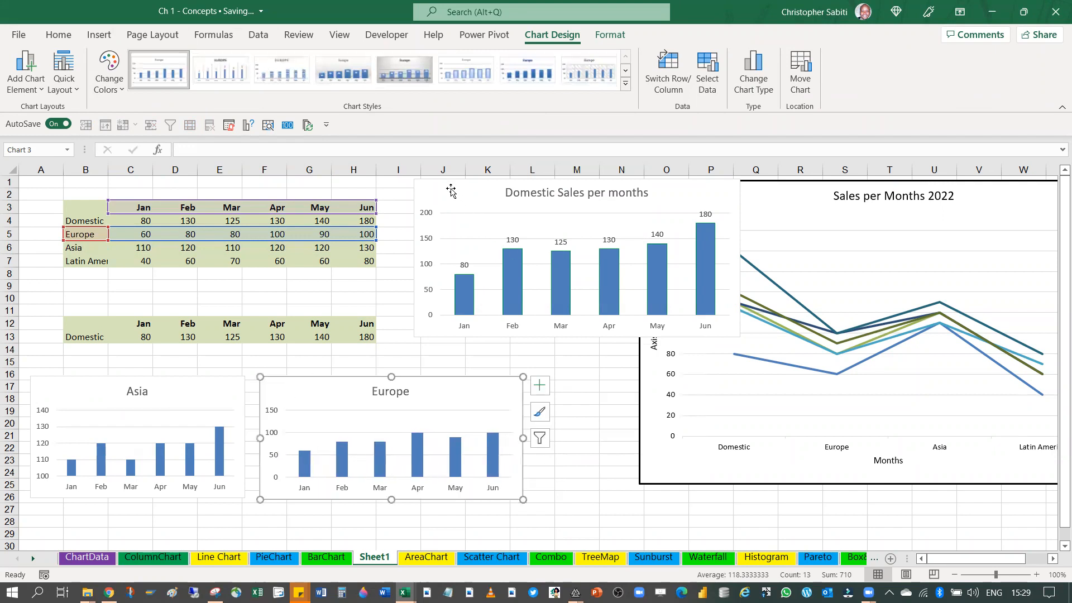
pyautogui.click(421, 182)
pyautogui.moveTo(415, 179); pyautogui.dragTo(491, 215)
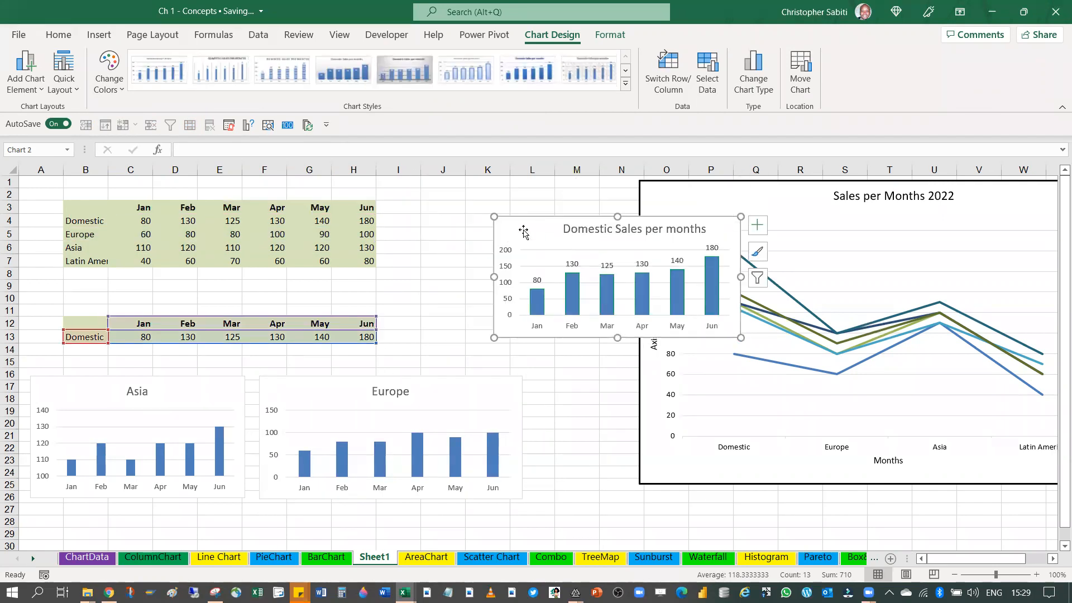
pyautogui.moveTo(591, 314); pyautogui.dragTo(492, 311)
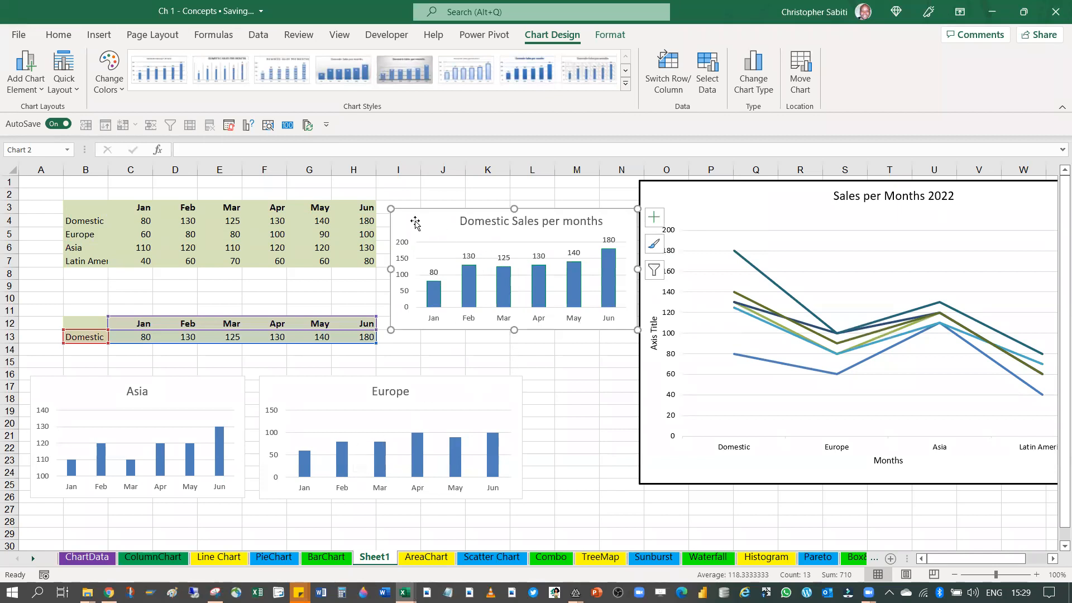
pyautogui.click(426, 399)
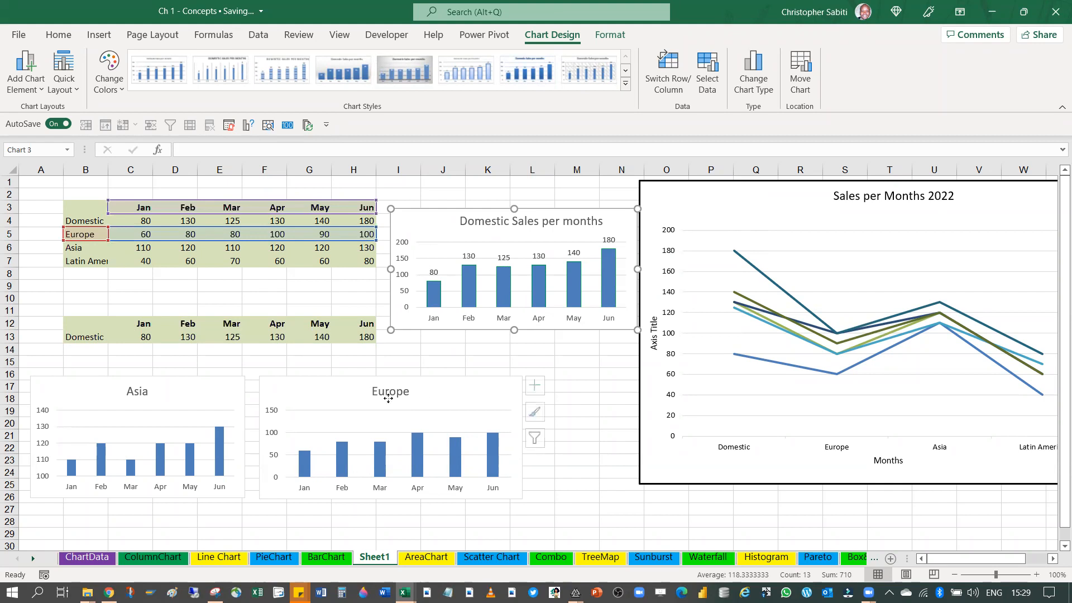
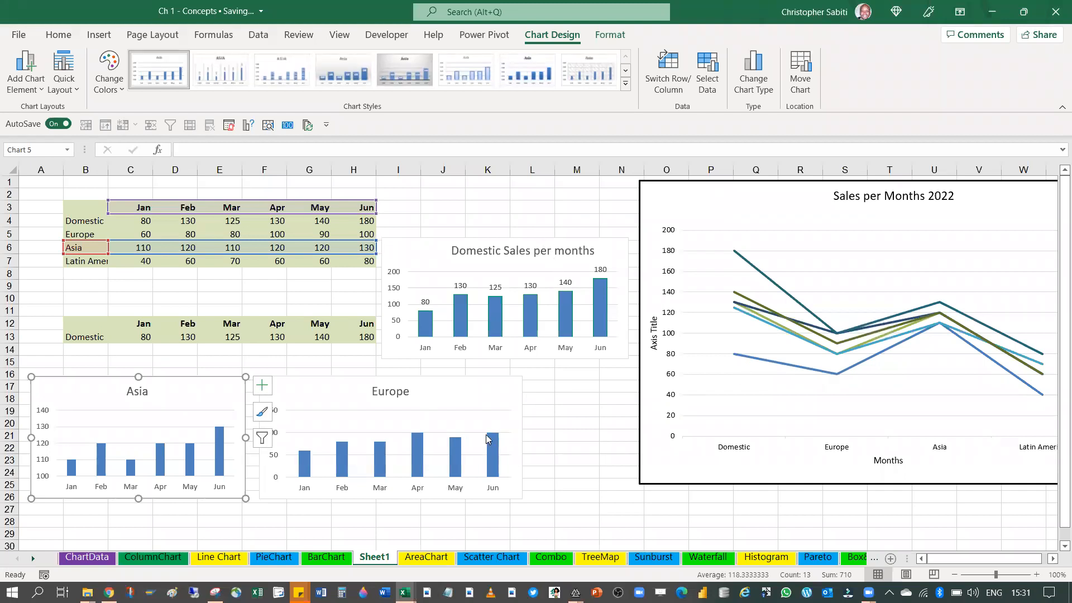
# Delete the Domestic Sales per months chart
pyautogui.click(426, 257)
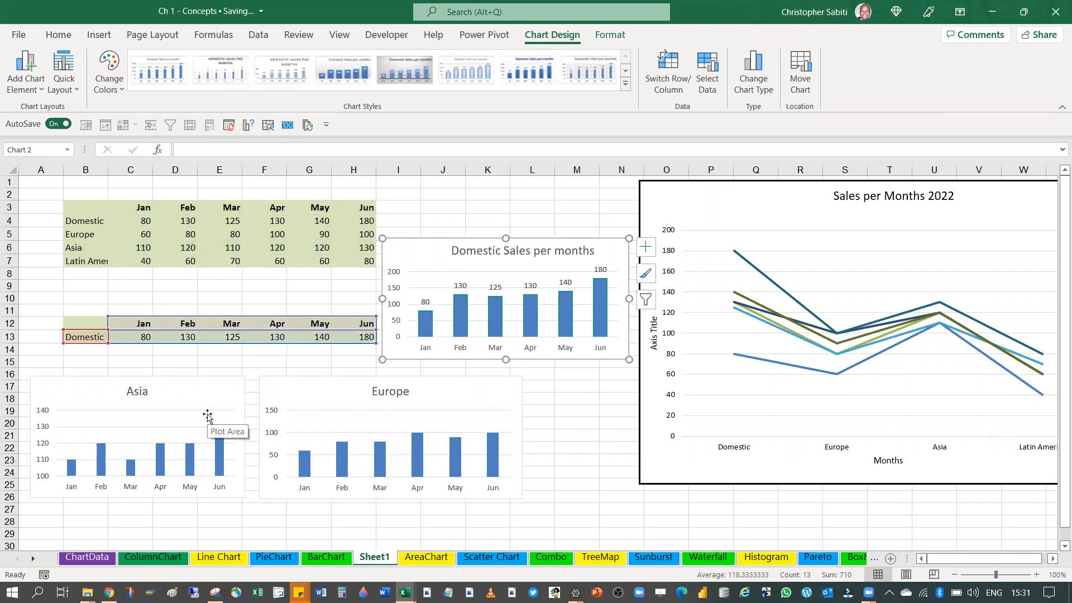
pyautogui.press('Delete')
# Change the Sales per Months 2022 chart to a clustered column chart and move it so it starts at about column L
pyautogui.click(720, 210)
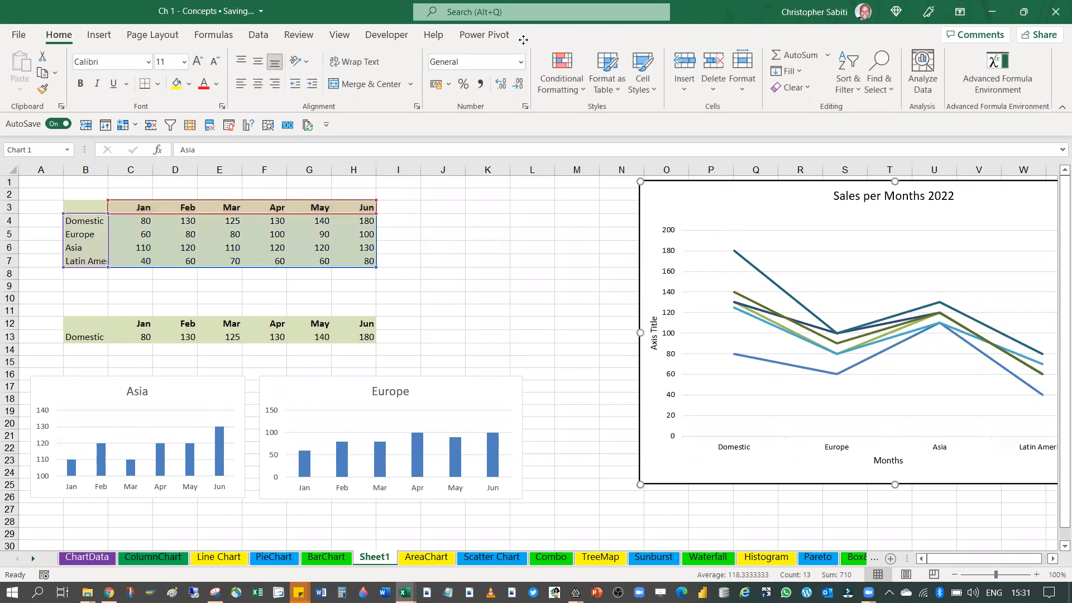
pyautogui.click(129, 37)
pyautogui.click(98, 34)
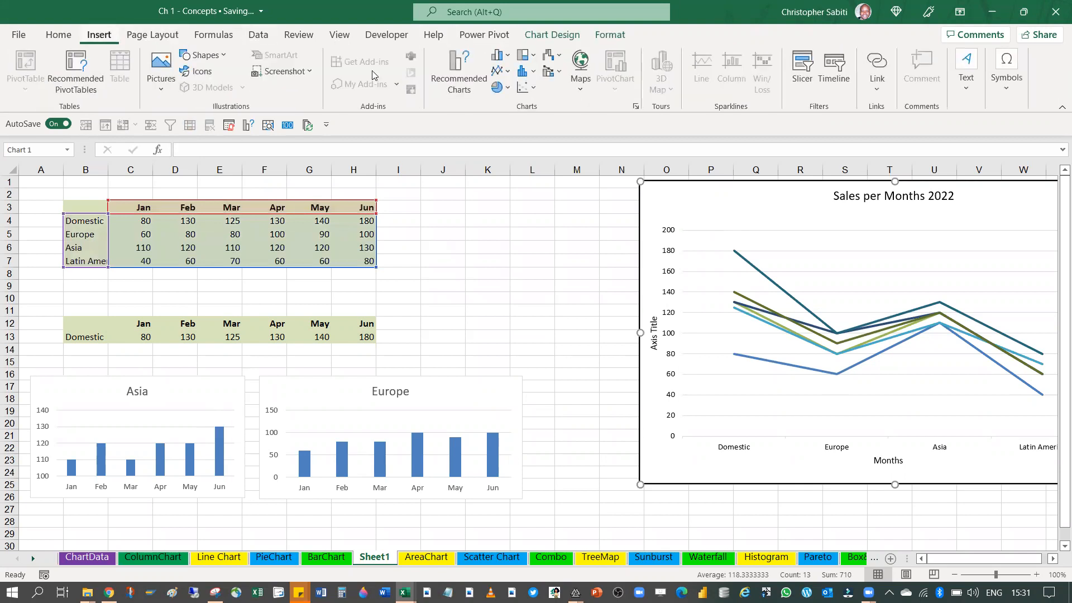
pyautogui.click(509, 56)
pyautogui.click(696, 199)
pyautogui.hotkey('ctrl', 'z')
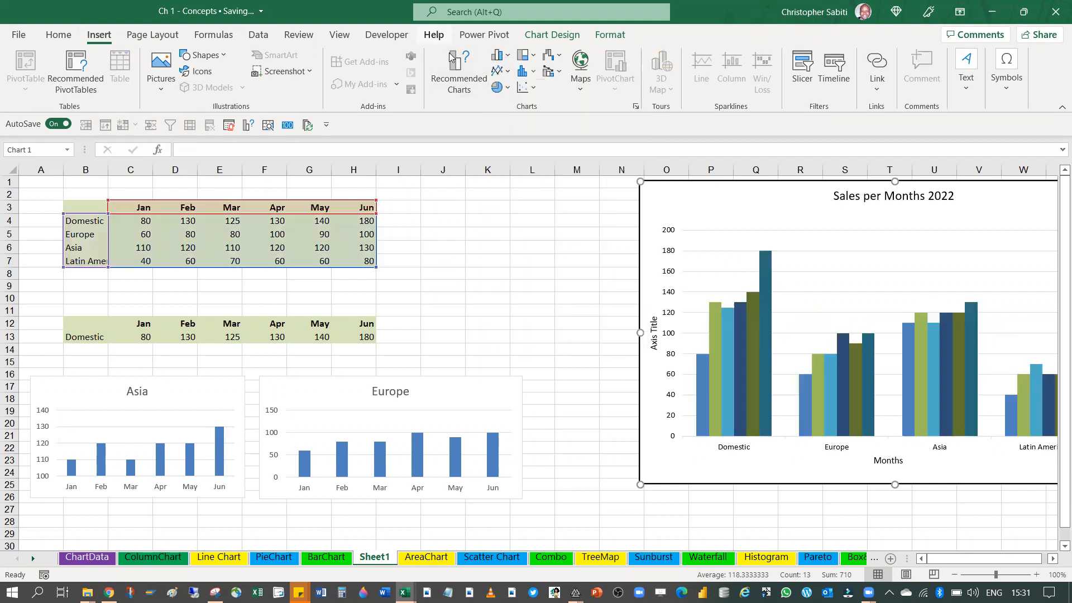
pyautogui.click(499, 59)
pyautogui.click(719, 184)
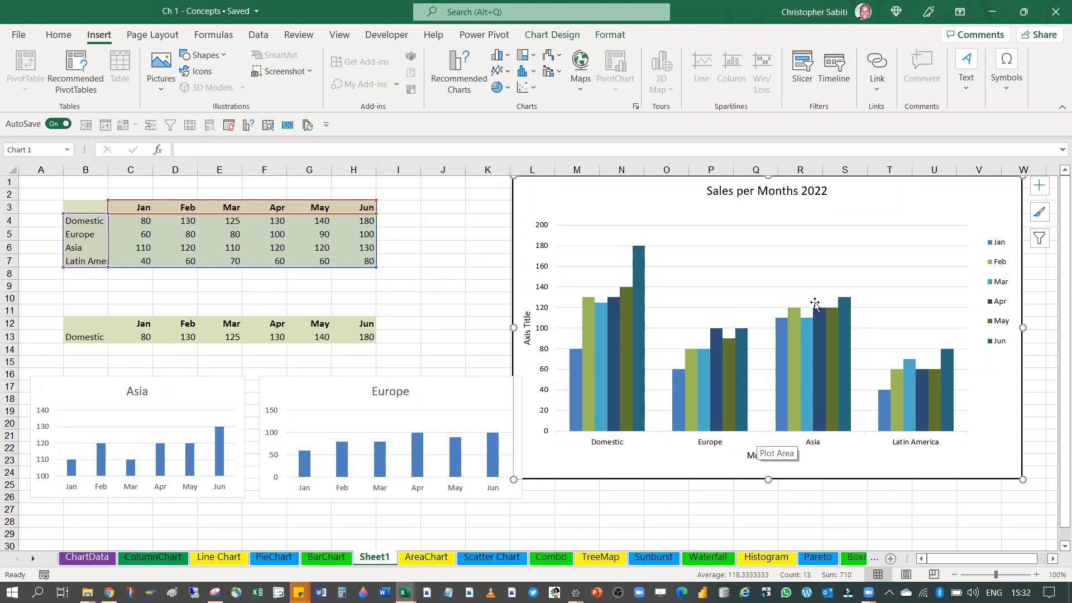
# Swap the rows and columns of the Sales per Months 2022 chart and shift it down slightly to start at row 2
pyautogui.click(545, 36)
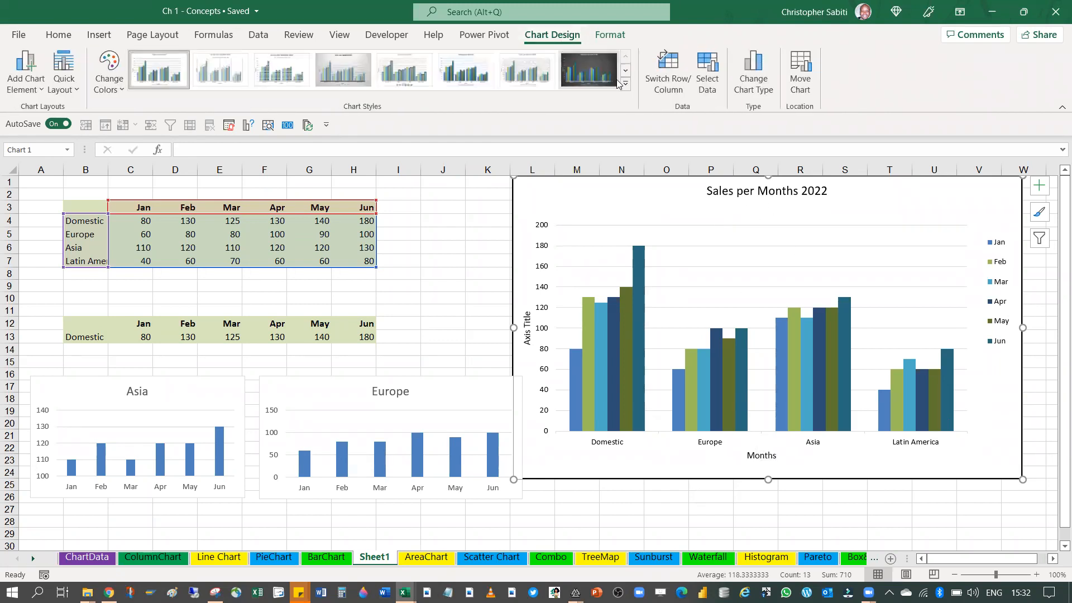
pyautogui.click(670, 69)
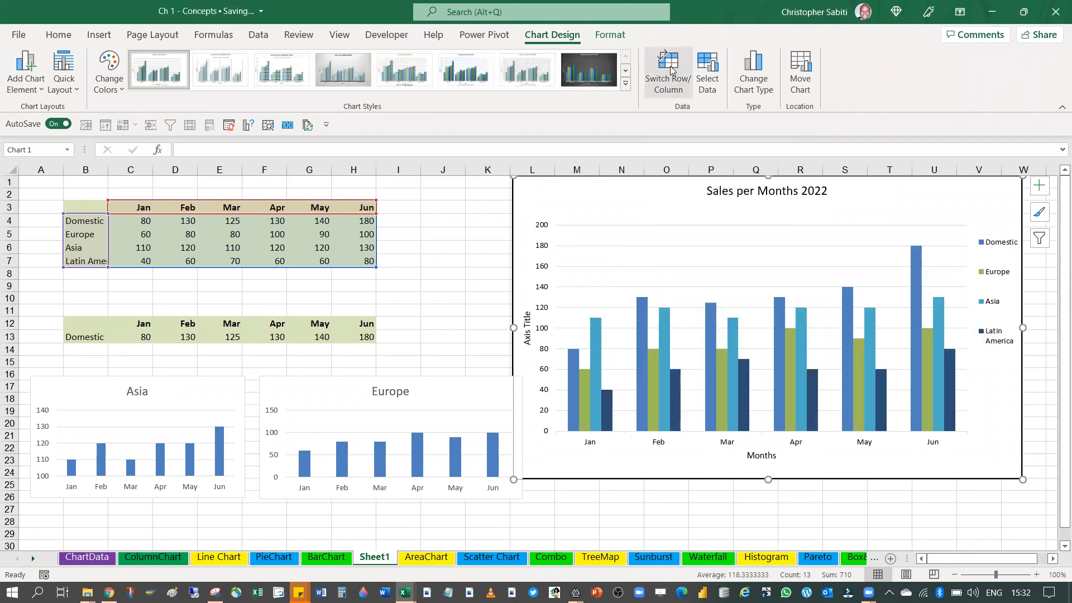
pyautogui.moveTo(708, 406)
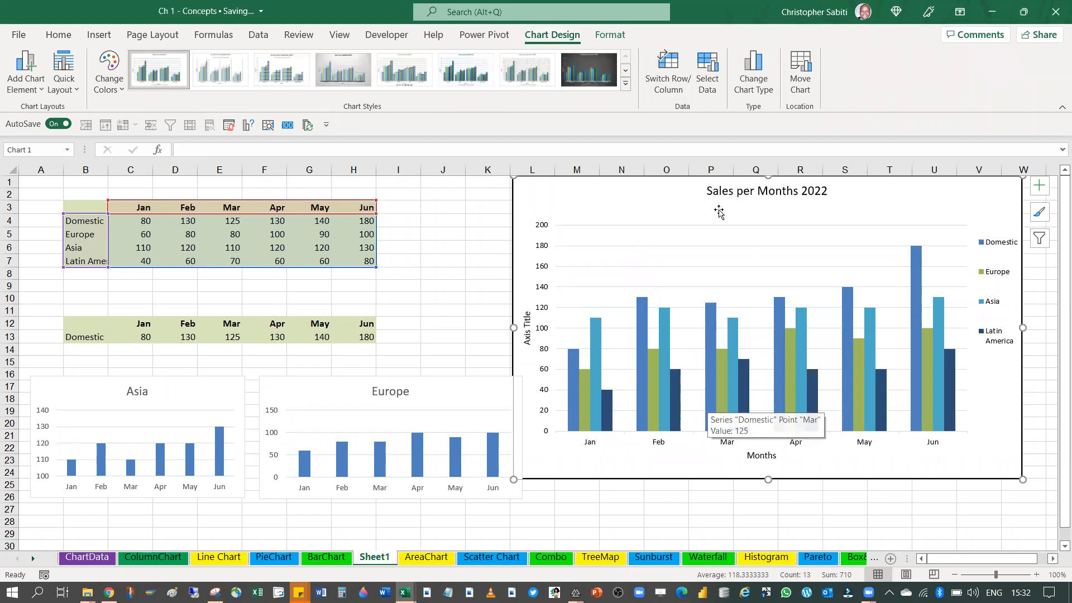
pyautogui.moveTo(674, 188); pyautogui.dragTo(676, 199)
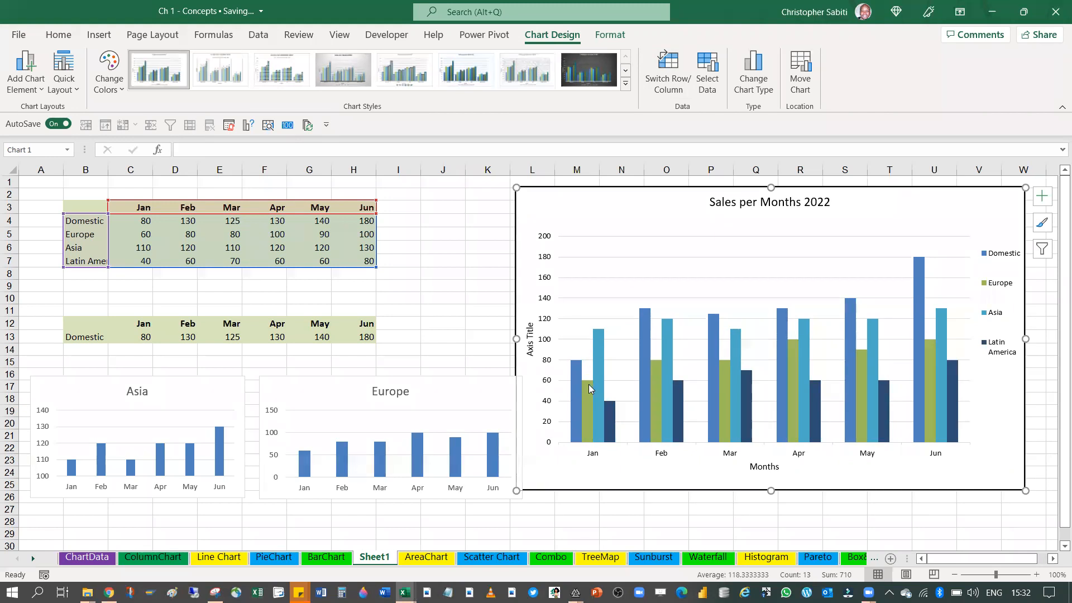
pyautogui.moveTo(590, 389)
# Delete the Europe and Asia charts, keeping only the Sales per Months 2022 chart on the sheet
pyautogui.click(316, 398)
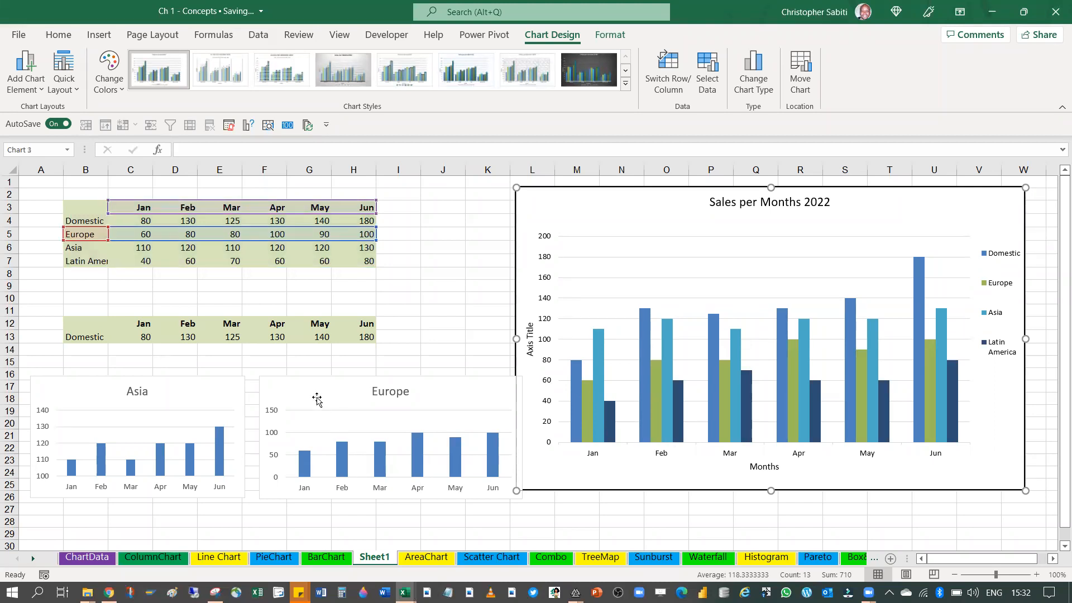
pyautogui.click(153, 397)
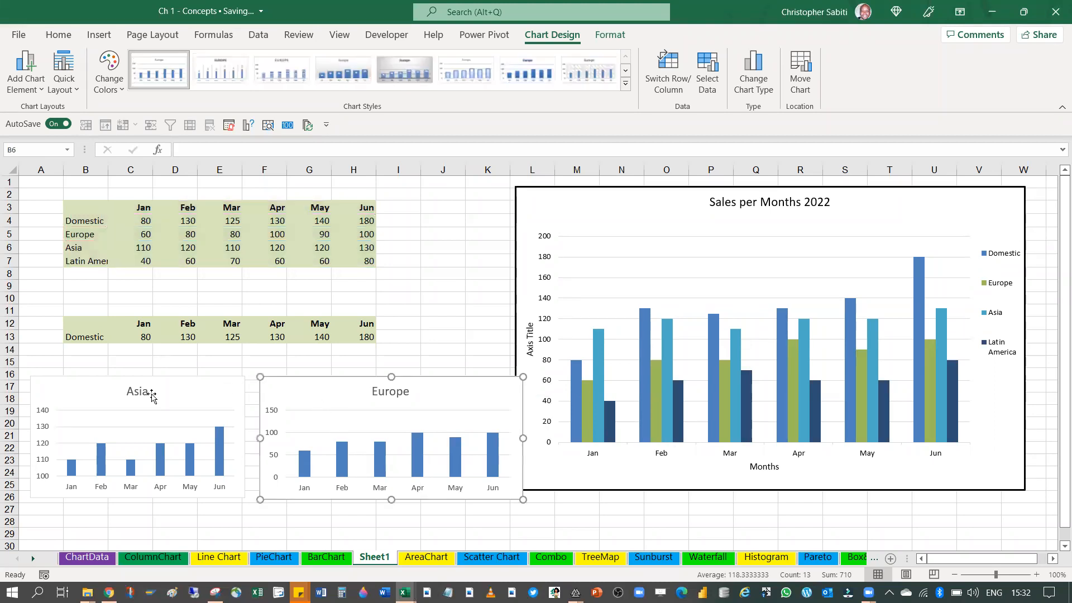
pyautogui.click(179, 397)
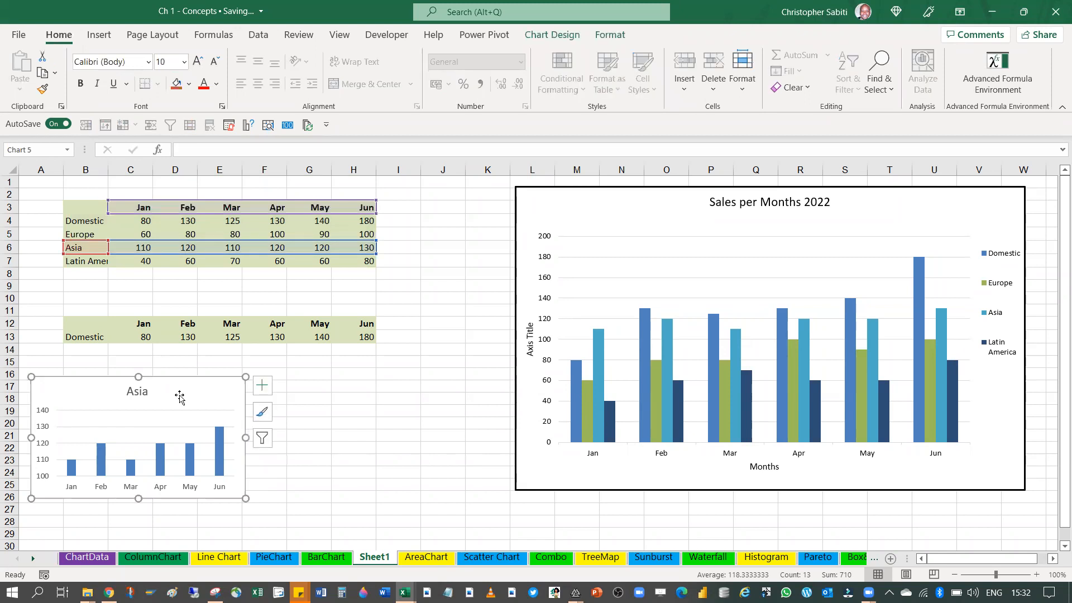
pyautogui.press('Delete')
pyautogui.press('Delete')
pyautogui.click(611, 199)
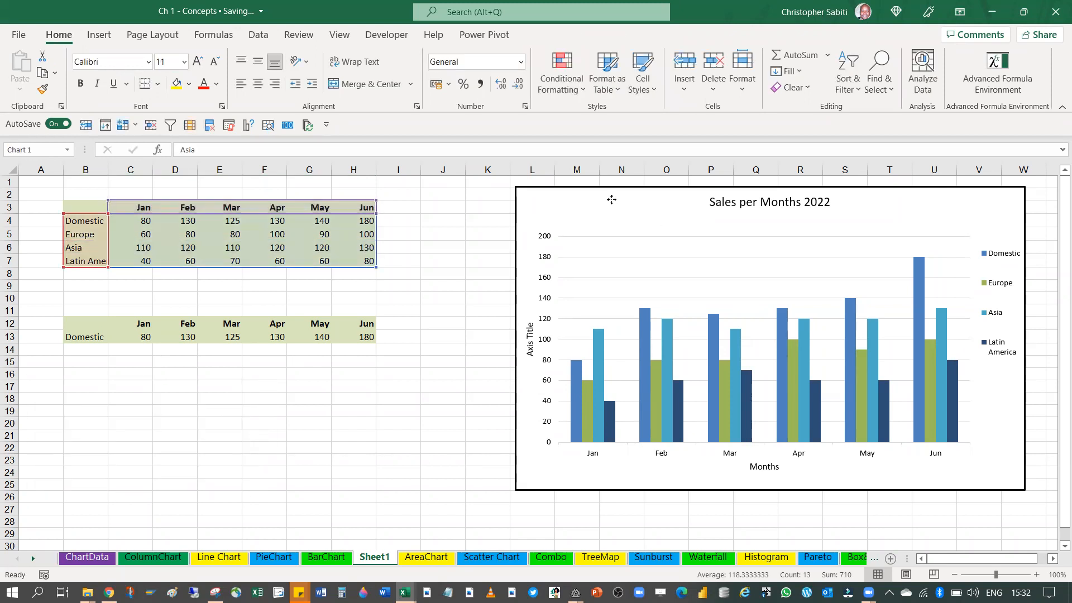
# Preview column and pie chart types for the Domestic data in B12:H13, closing the chart gallery without inserting one
pyautogui.click(396, 352)
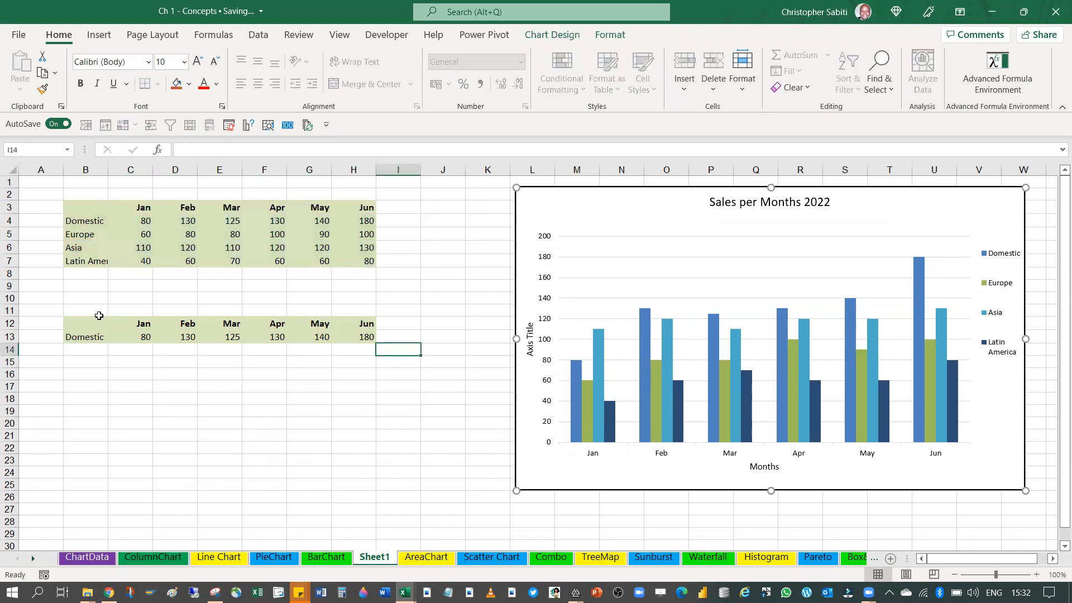
pyautogui.moveTo(79, 326); pyautogui.dragTo(370, 336)
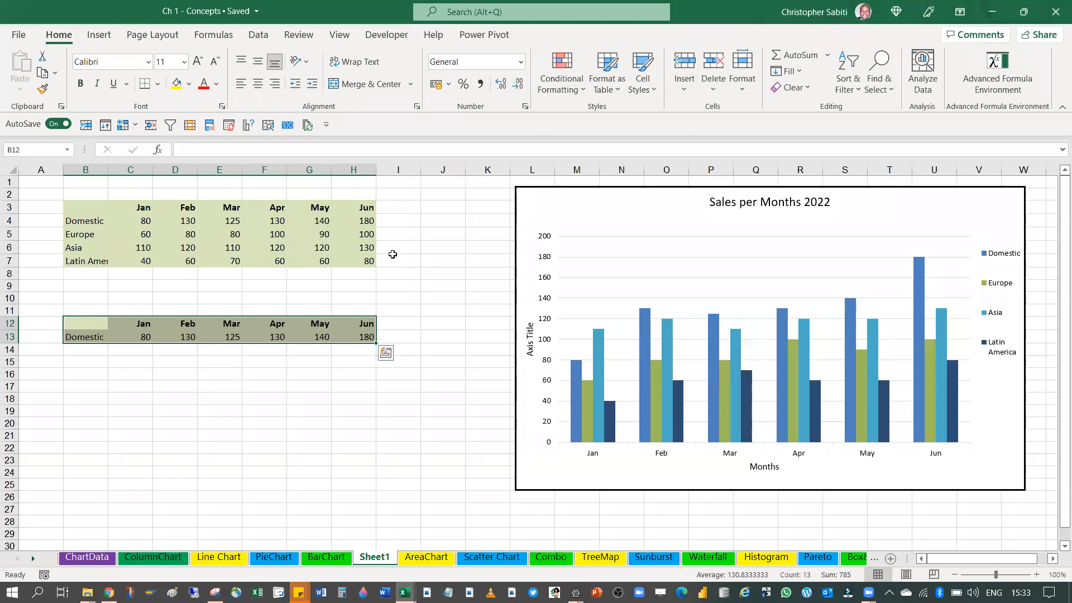
pyautogui.click(450, 328)
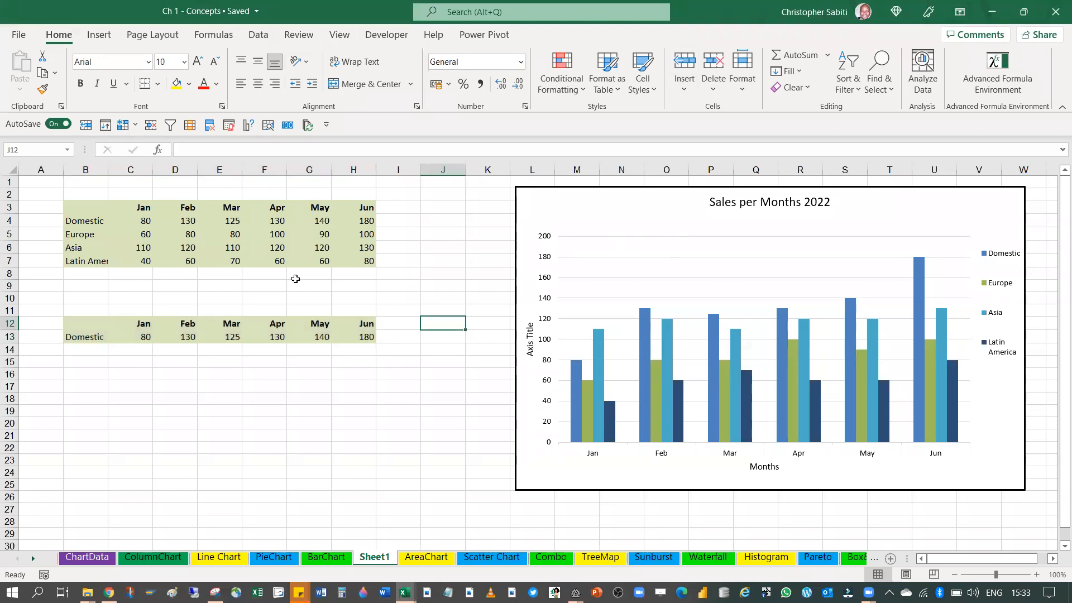
pyautogui.moveTo(87, 328); pyautogui.dragTo(363, 337)
pyautogui.click(98, 35)
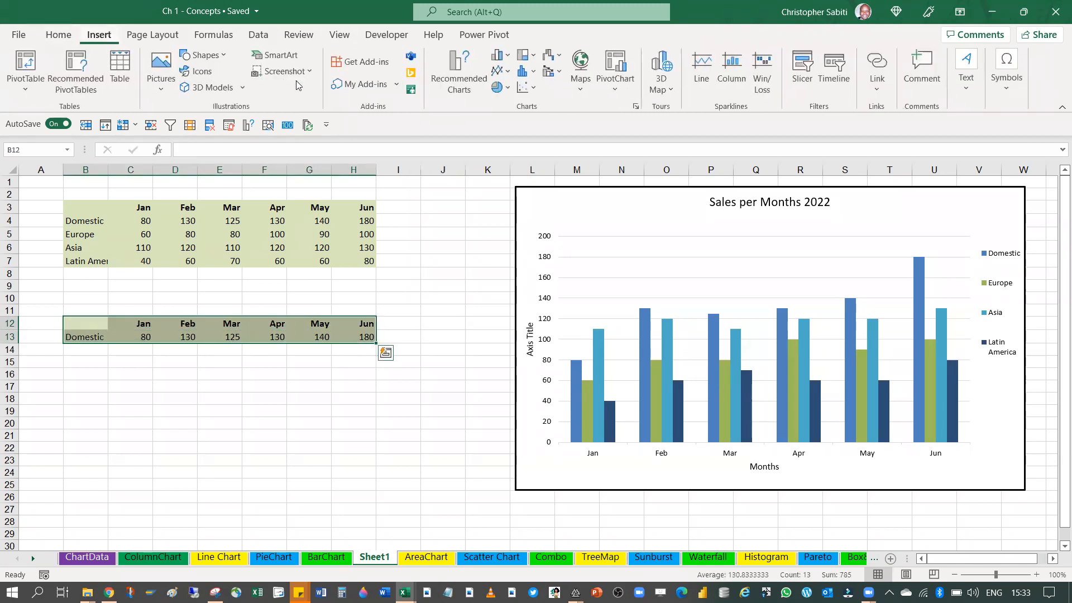
pyautogui.click(636, 105)
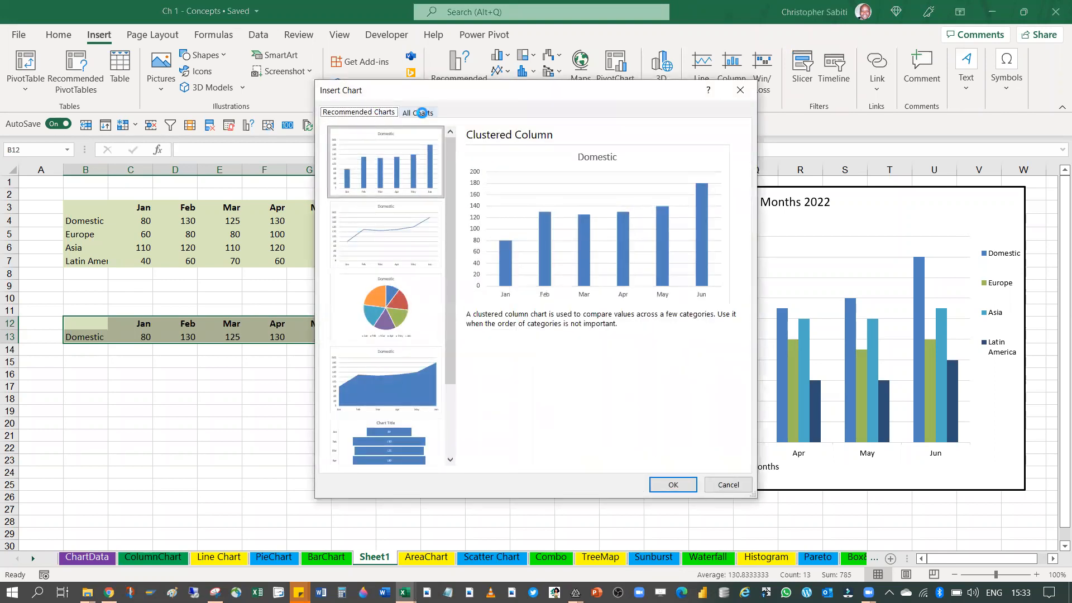
pyautogui.click(421, 113)
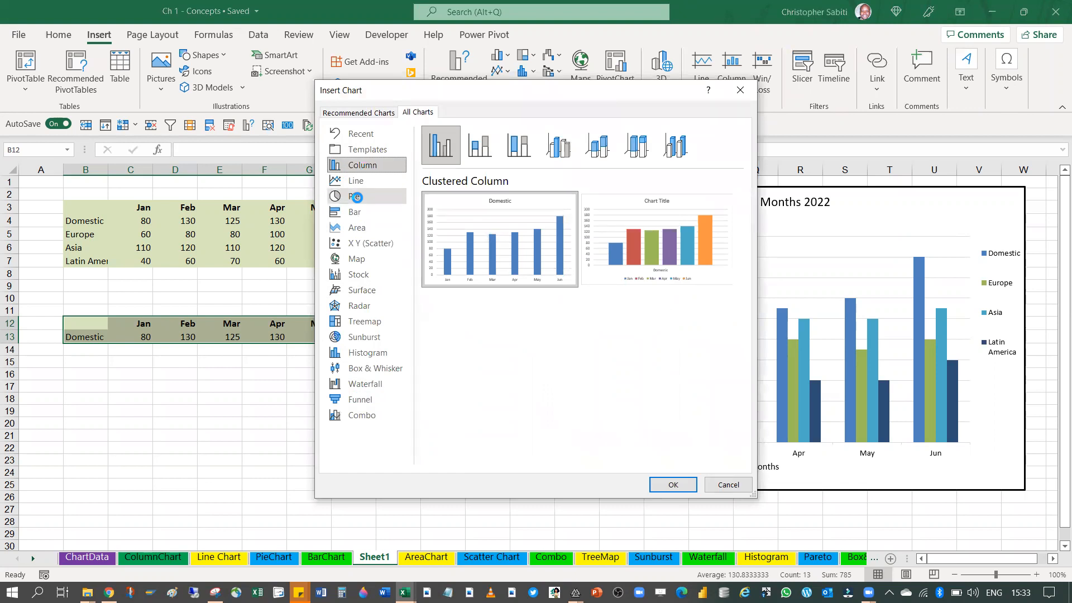
pyautogui.click(356, 196)
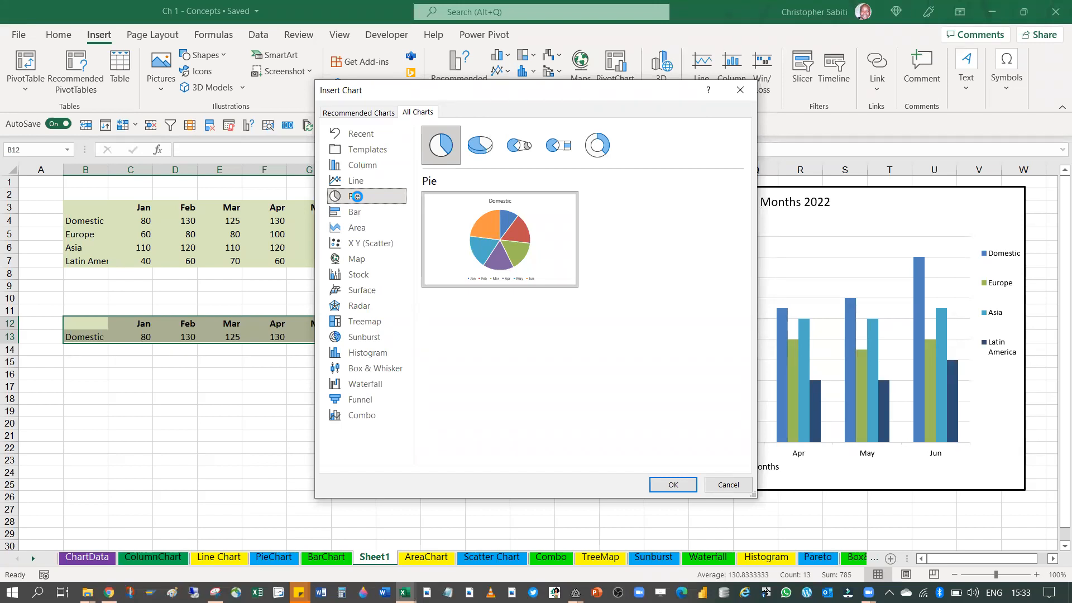
pyautogui.click(745, 94)
# Move the Sales per Months 2022 chart so its edge starts at about column M
pyautogui.click(564, 211)
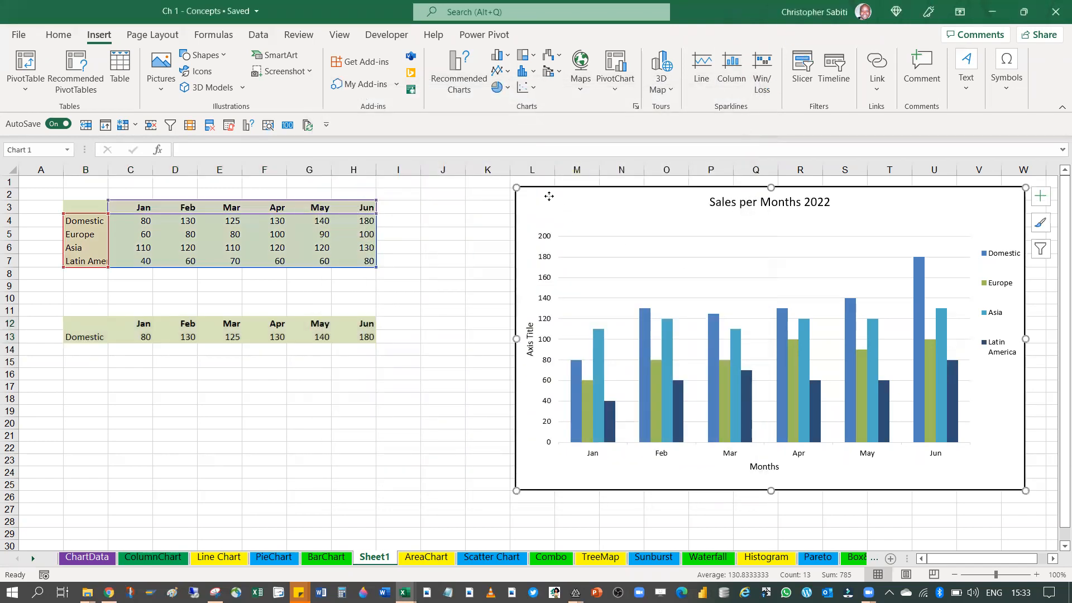
pyautogui.moveTo(610, 191); pyautogui.dragTo(641, 186)
# Enter the column headings Male in C26 and Female in D26
pyautogui.scroll(-9, 498, 330)
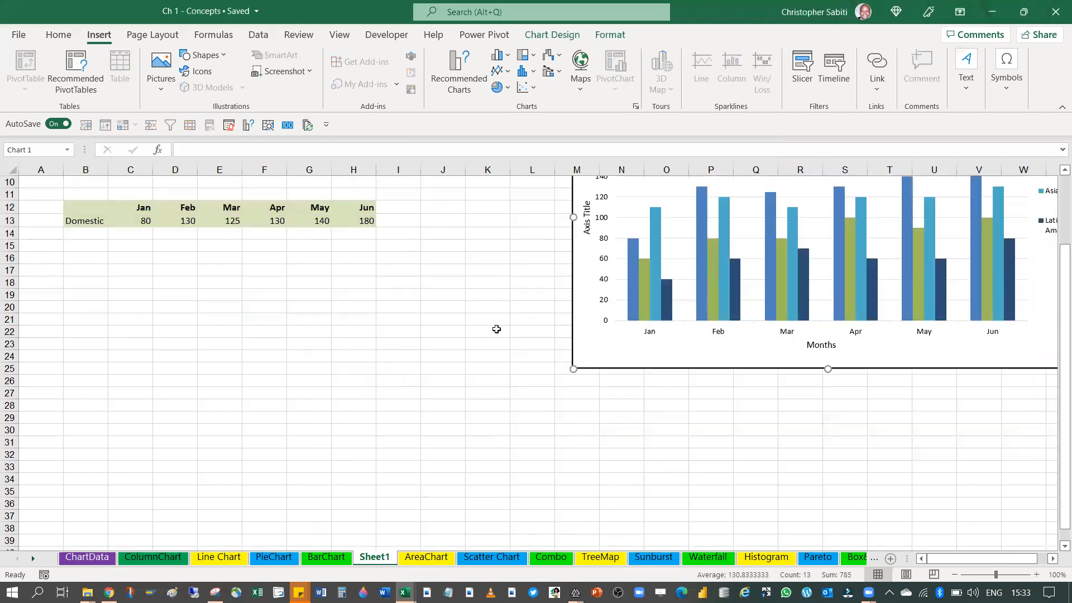
pyautogui.scroll(2, 257, 275)
pyautogui.click(127, 231)
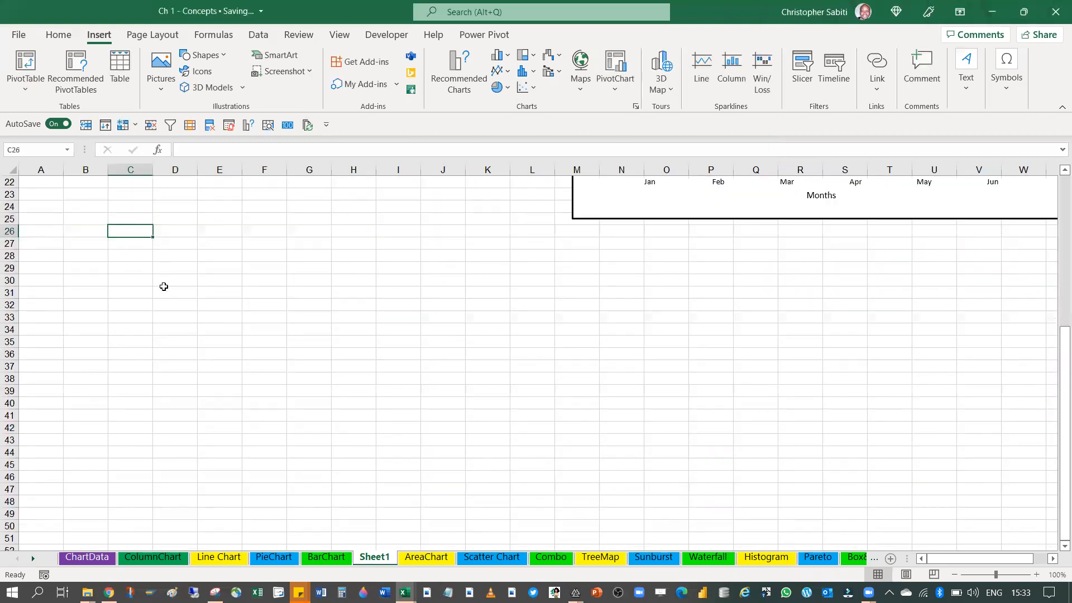
pyautogui.write('Male')
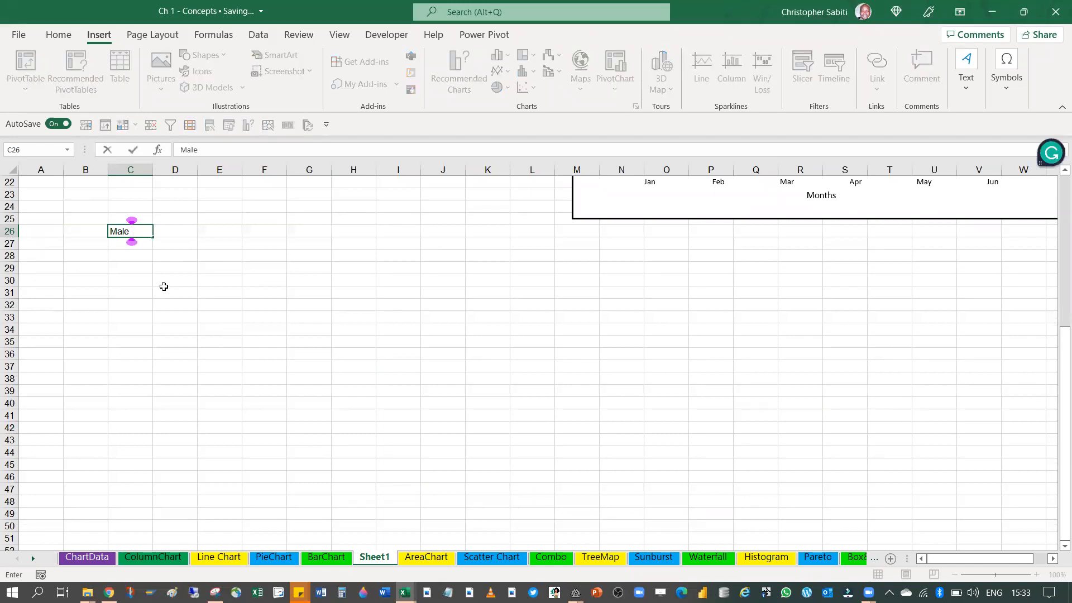
pyautogui.press('Tab')
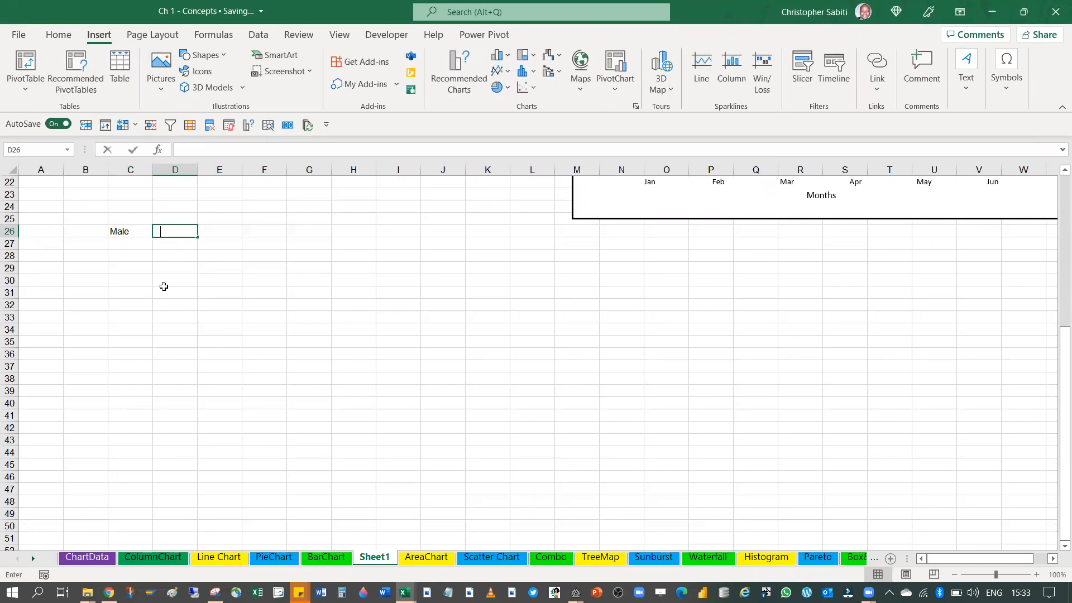
pyautogui.write('Fema')
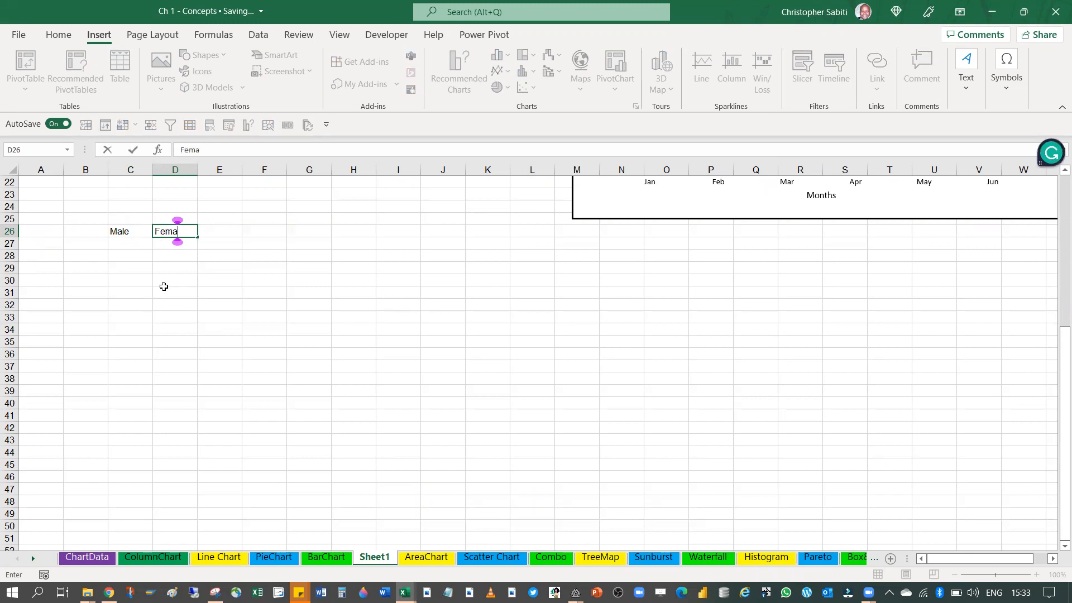
pyautogui.write('le')
pyautogui.press('Return')
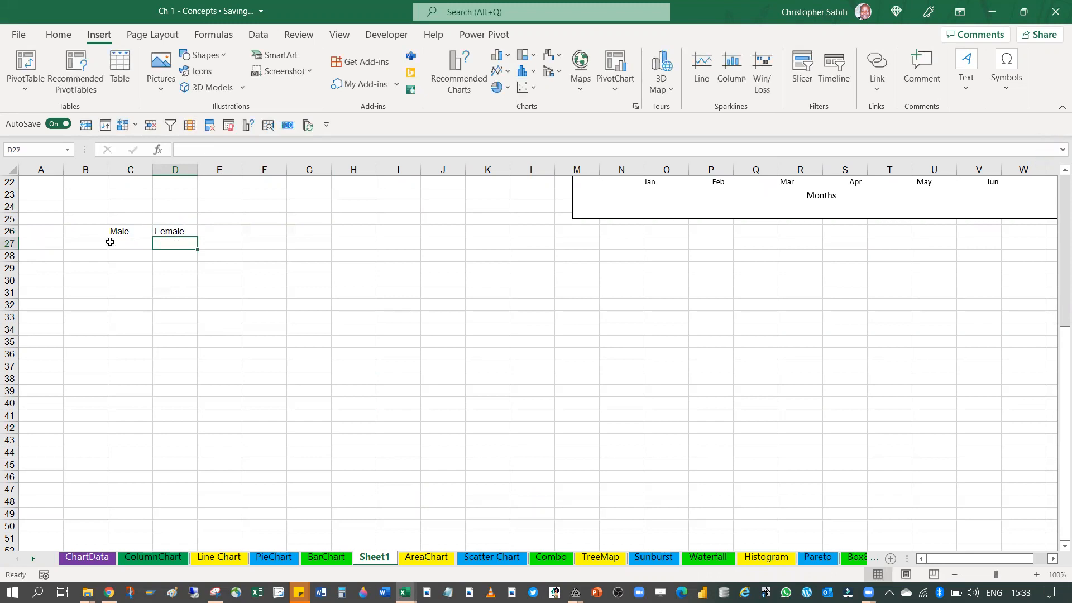
# Enter 230 as the Male value in C27 and label the row Jan in B27
pyautogui.click(104, 246)
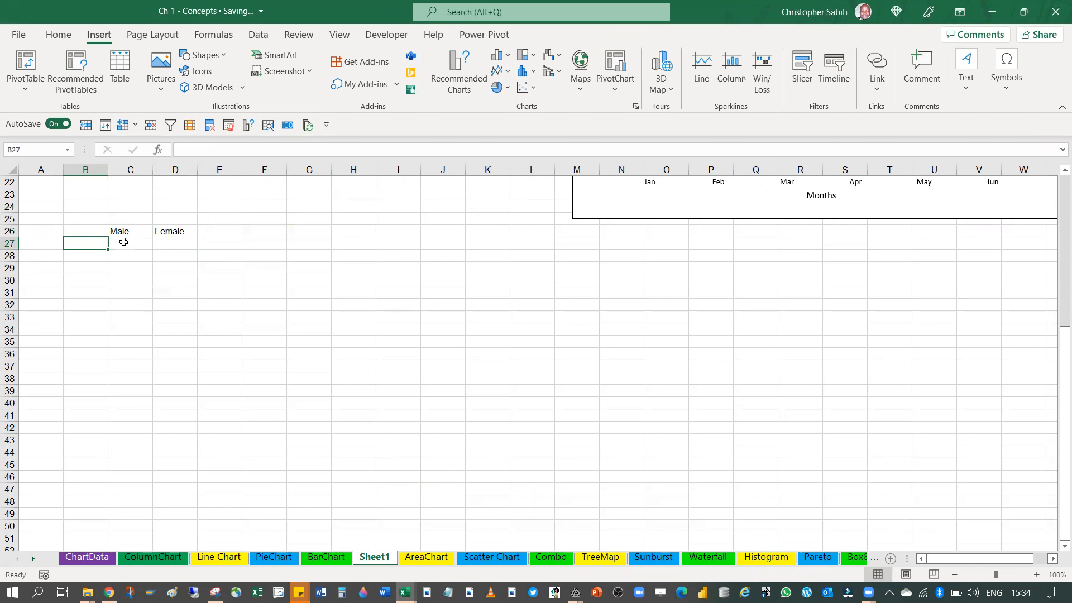
pyautogui.click(124, 244)
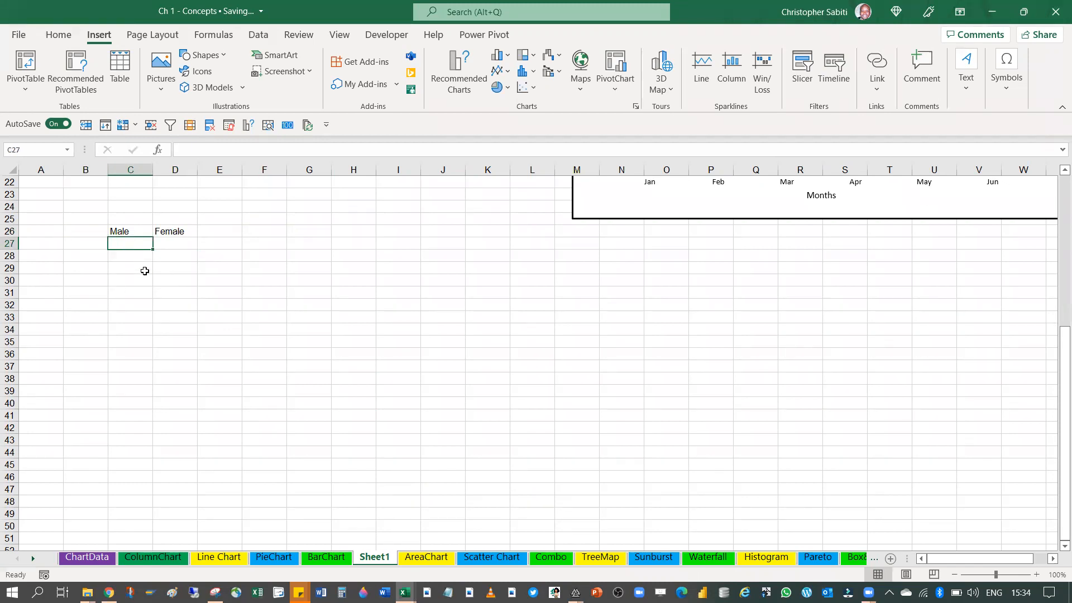
pyautogui.write('230')
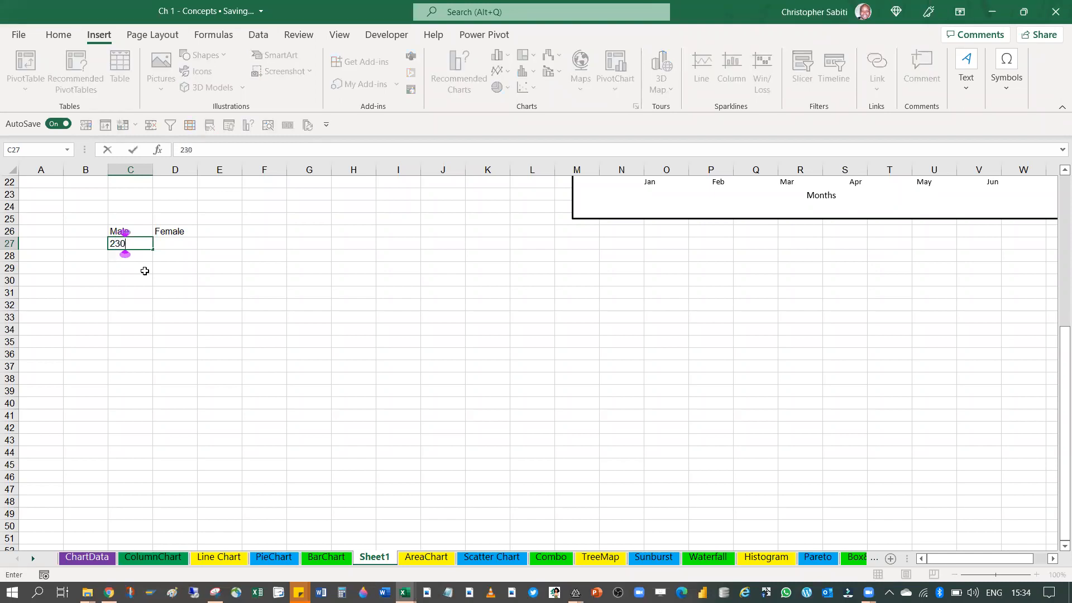
pyautogui.press('Return')
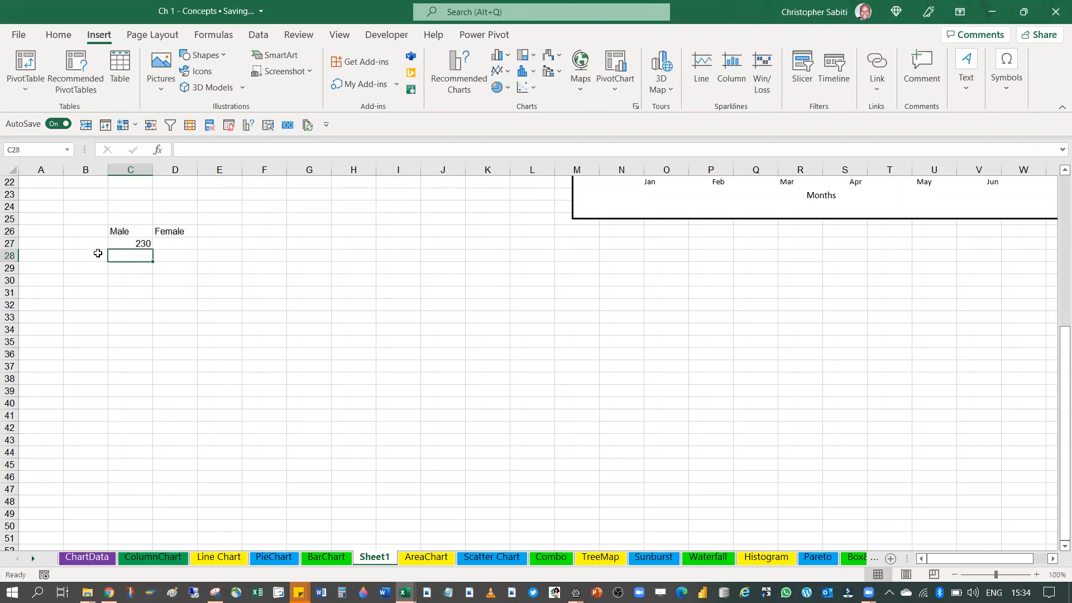
pyautogui.click(91, 244)
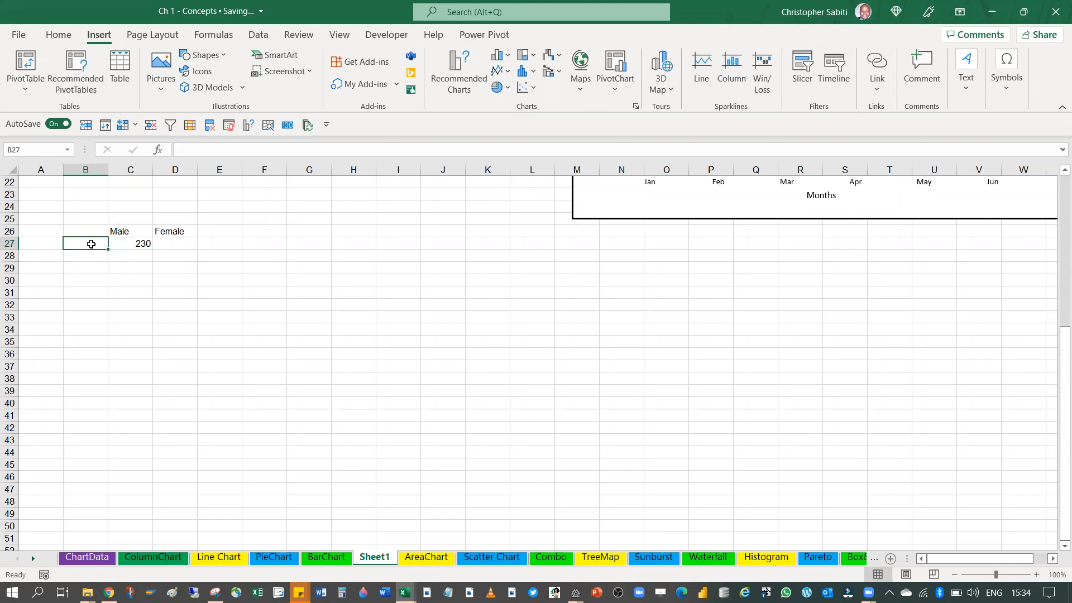
pyautogui.write('Jan')
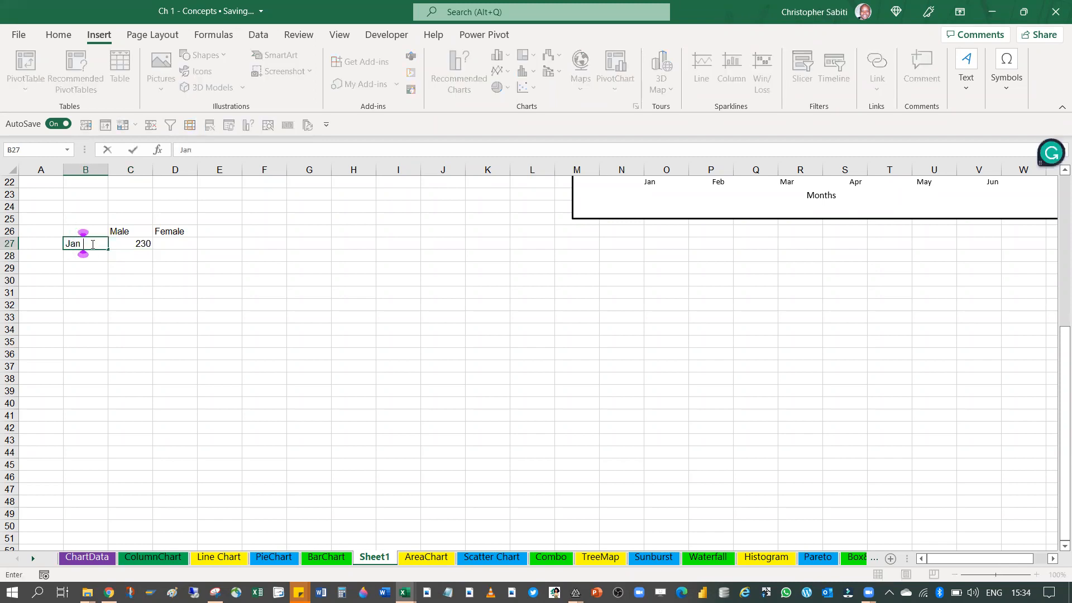
pyautogui.press('Return')
# Enter 99 as the Female value in D27
pyautogui.click(173, 244)
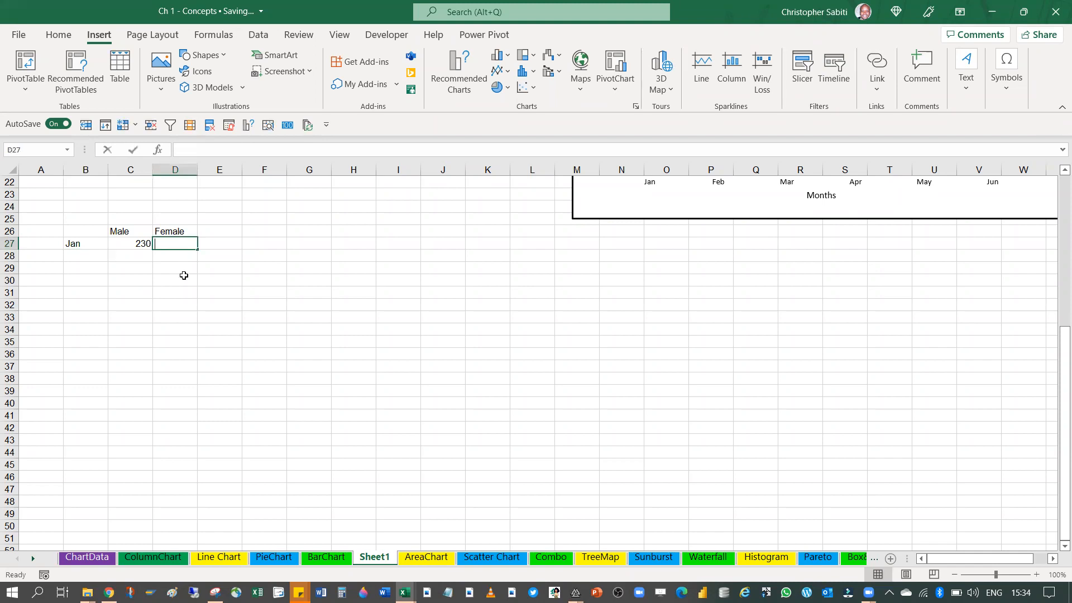
pyautogui.write('4')
pyautogui.press('BackSpace')
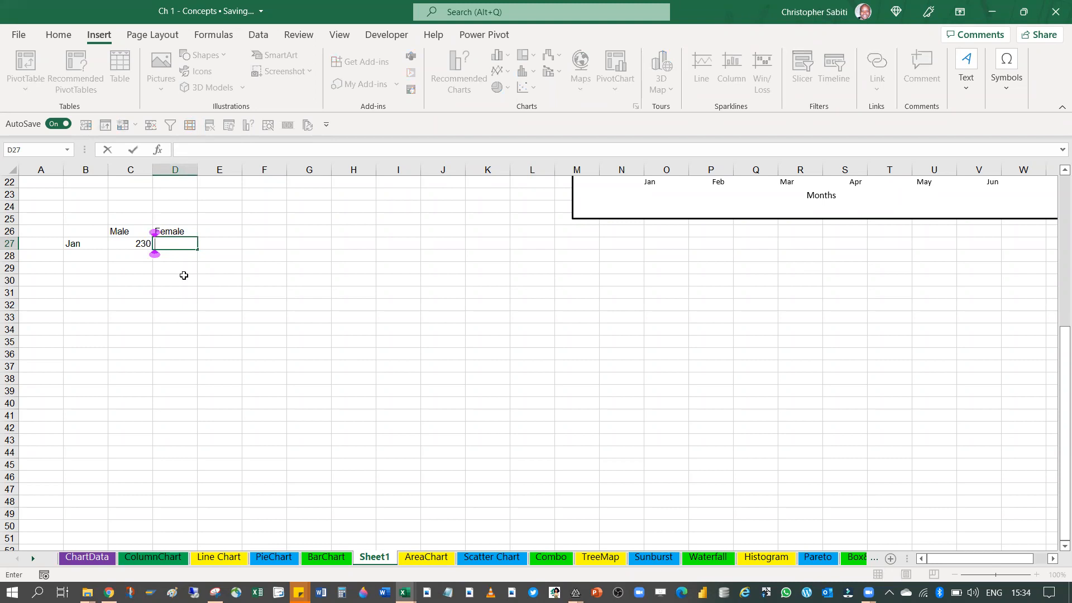
pyautogui.write('99')
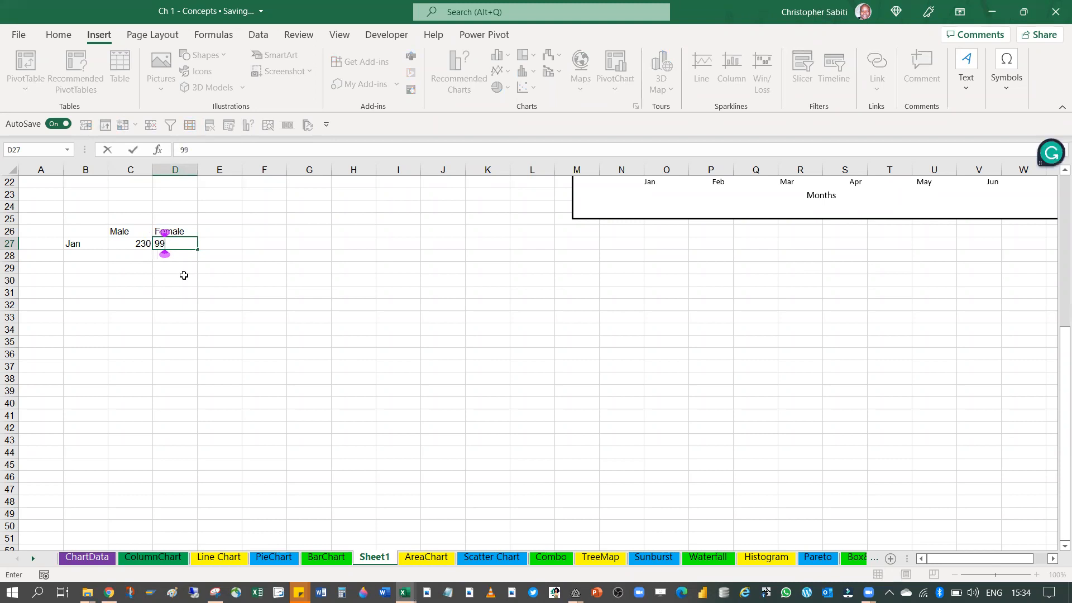
pyautogui.click(200, 291)
pyautogui.click(228, 254)
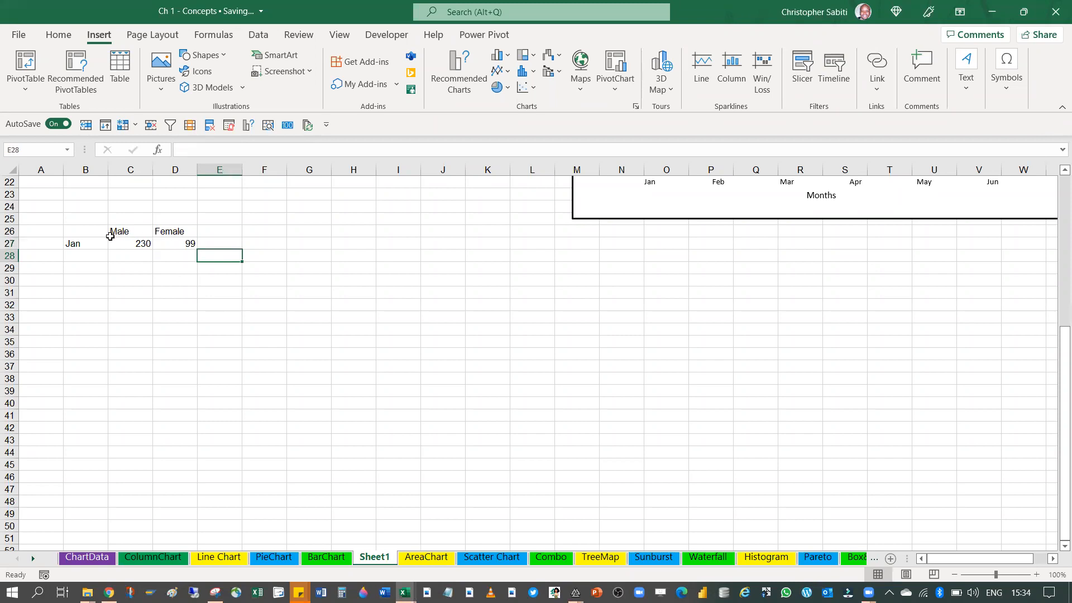
# Replace the row label in B27 with Sales
pyautogui.moveTo(91, 230); pyautogui.dragTo(171, 249)
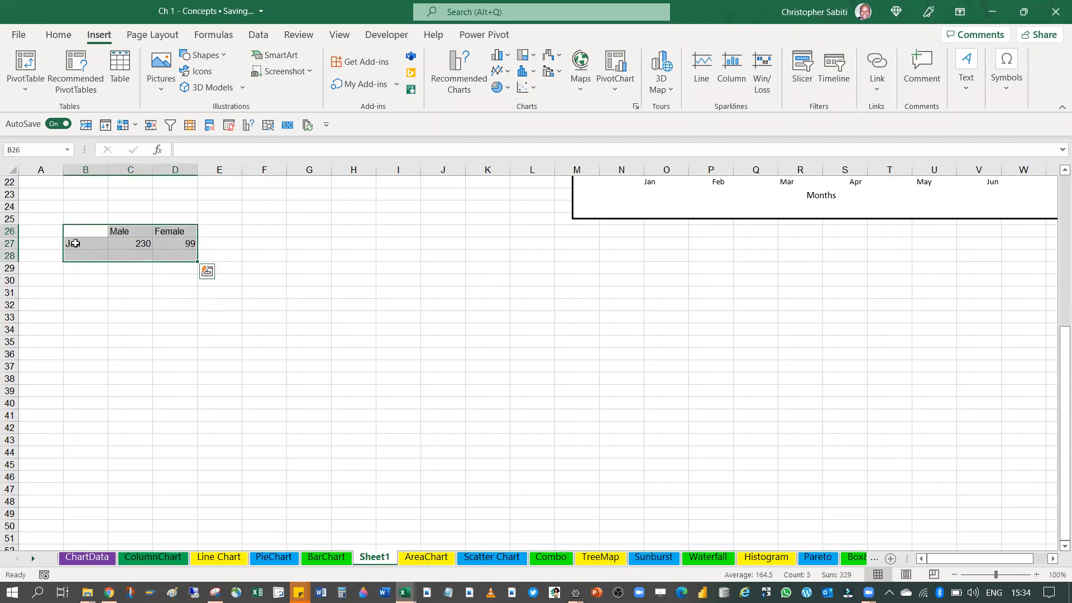
pyautogui.click(72, 243)
pyautogui.write('Jan')
pyautogui.press('BackSpace')
pyautogui.press('BackSpace')
pyautogui.press('BackSpace')
pyautogui.press('BackSpace')
pyautogui.write('Sales')
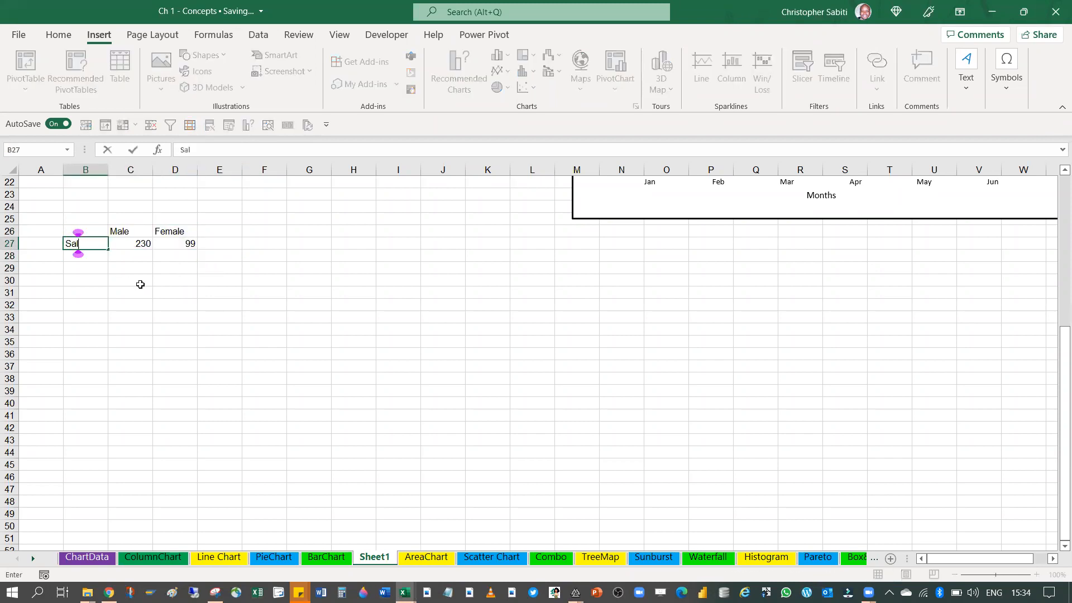
pyautogui.press('Return')
pyautogui.click(199, 293)
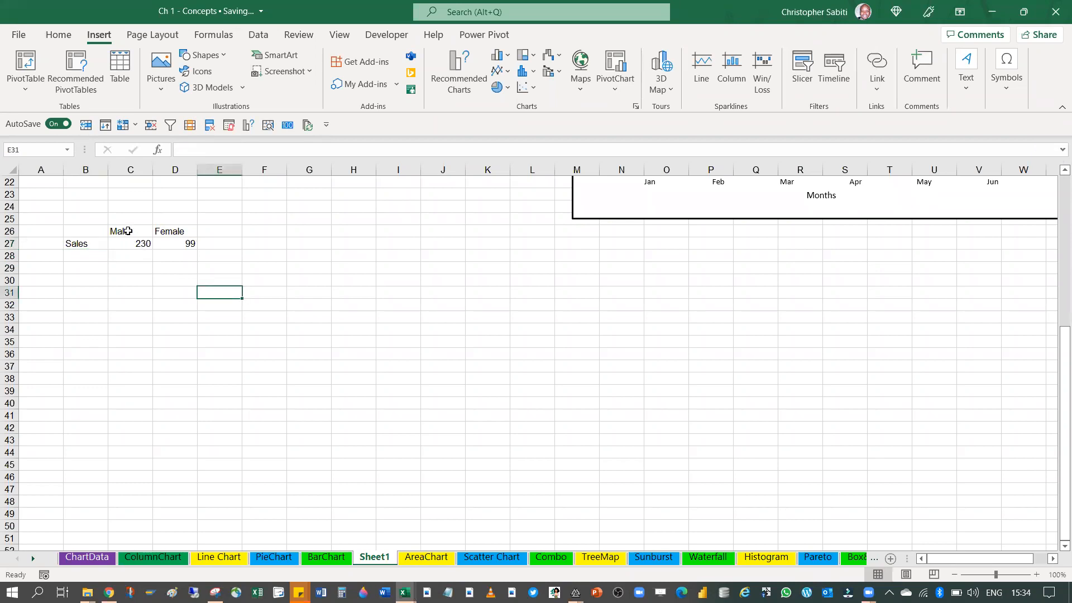
# Select the Male/Female sales table in B26:D27 and bring up the Pie category in the Insert Chart dialog
pyautogui.moveTo(126, 233); pyautogui.dragTo(169, 245)
pyautogui.click(175, 273)
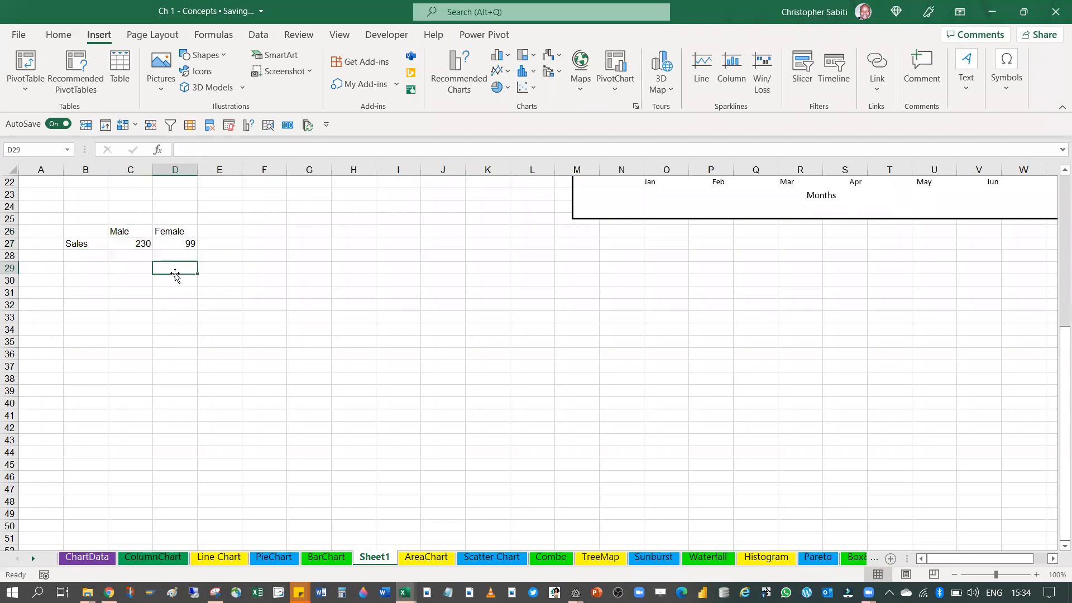
pyautogui.moveTo(87, 233); pyautogui.dragTo(185, 248)
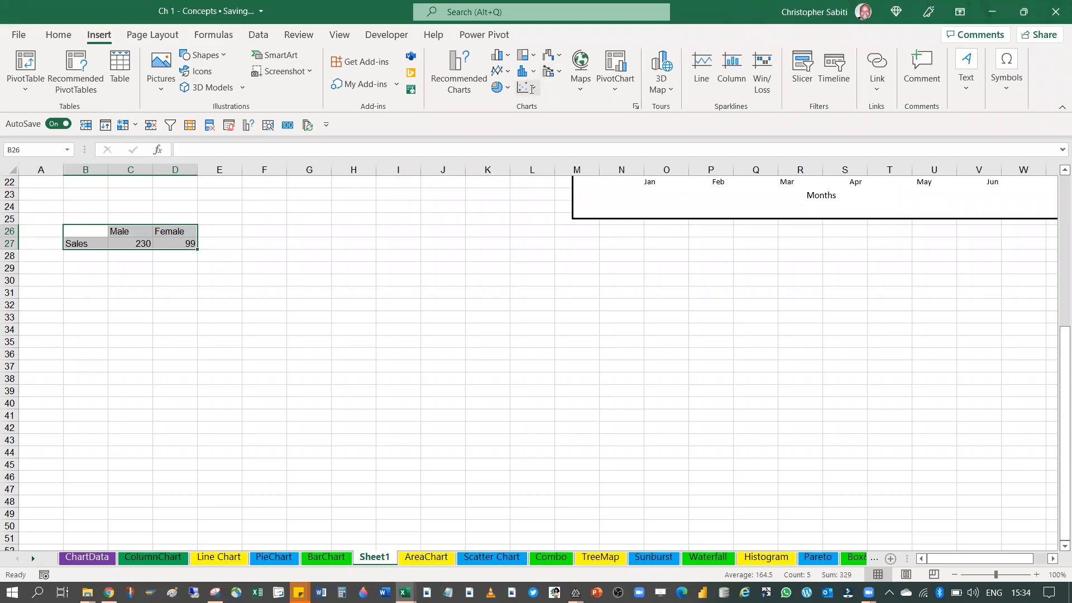
pyautogui.click(508, 90)
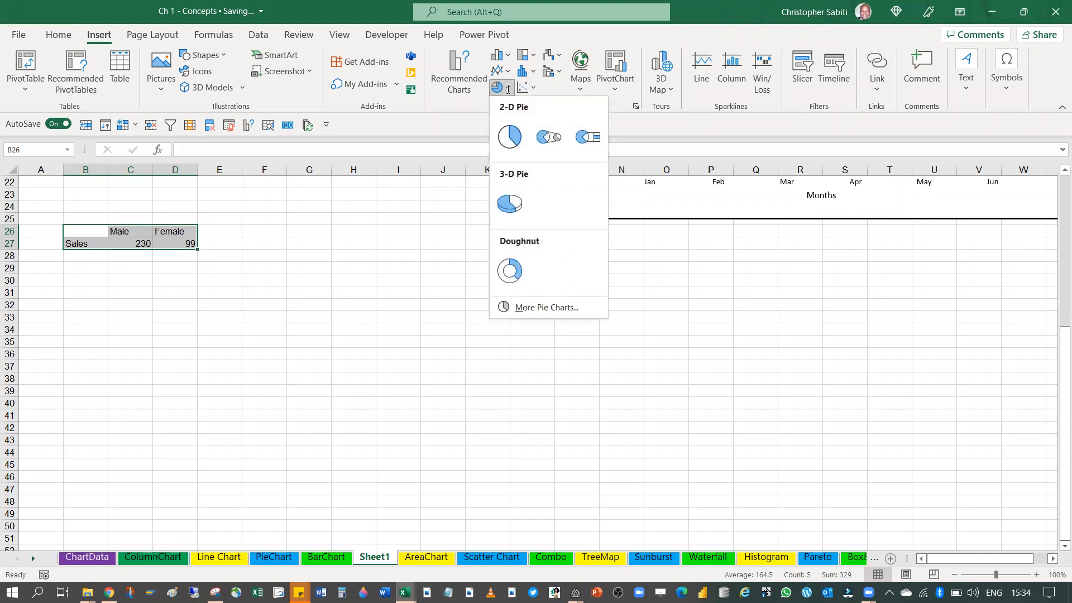
pyautogui.click(636, 108)
pyautogui.click(636, 108)
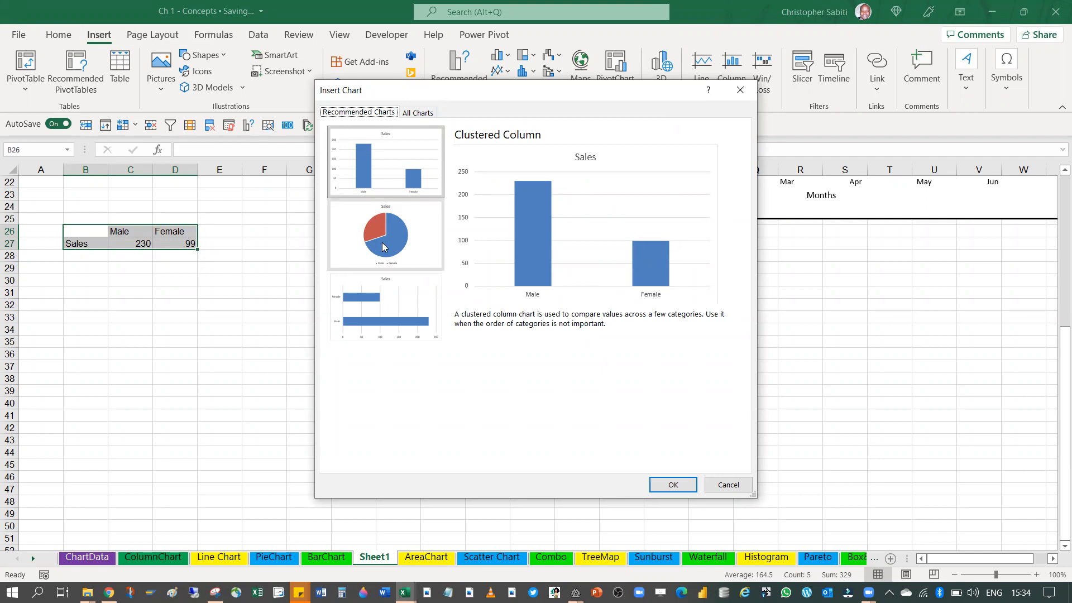
pyautogui.click(418, 113)
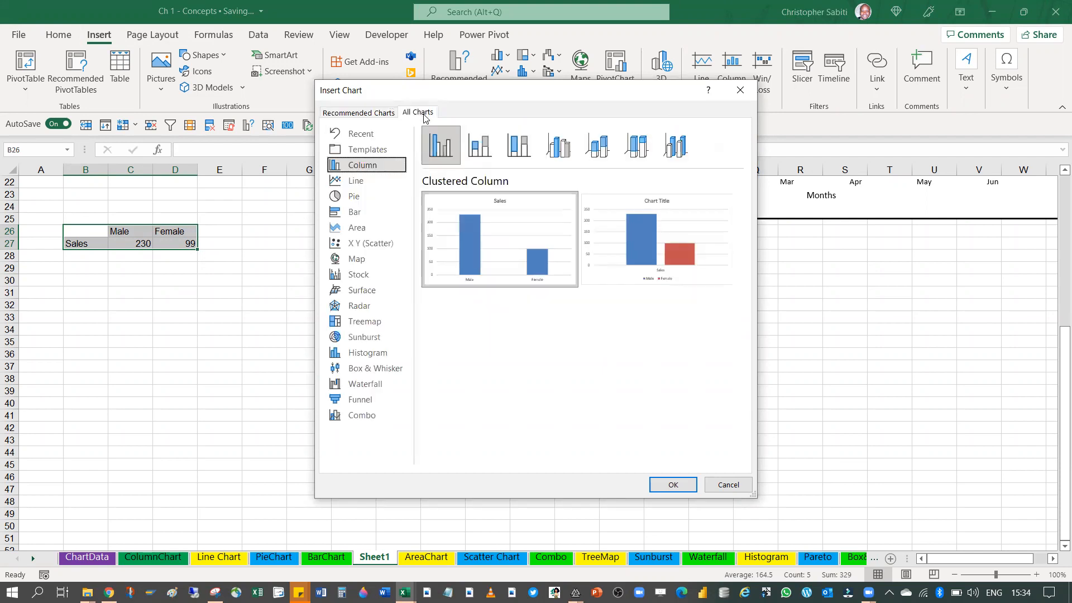
pyautogui.click(353, 198)
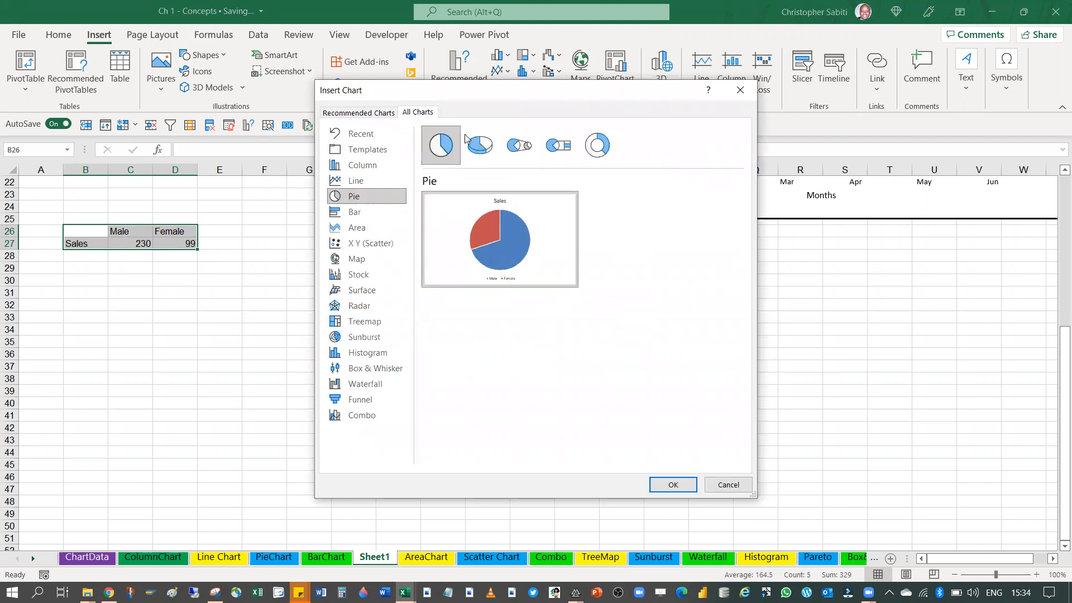
# Preview the 3-D Pie, Pie of Pie, Bar of Pie and Doughnut subtypes for the Male/Female data
pyautogui.click(483, 150)
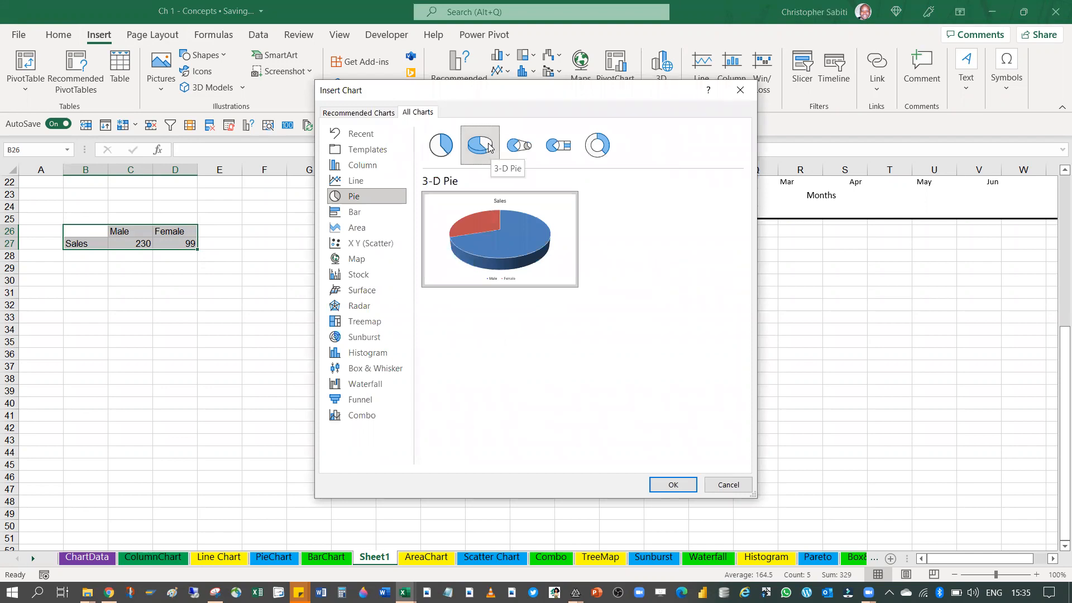
pyautogui.click(514, 151)
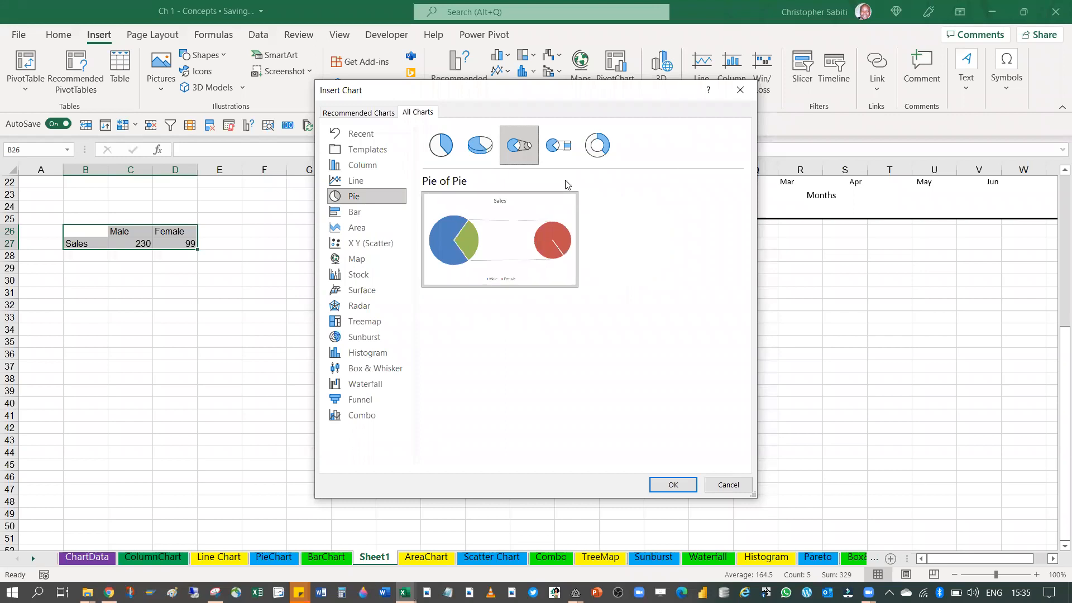
pyautogui.click(556, 157)
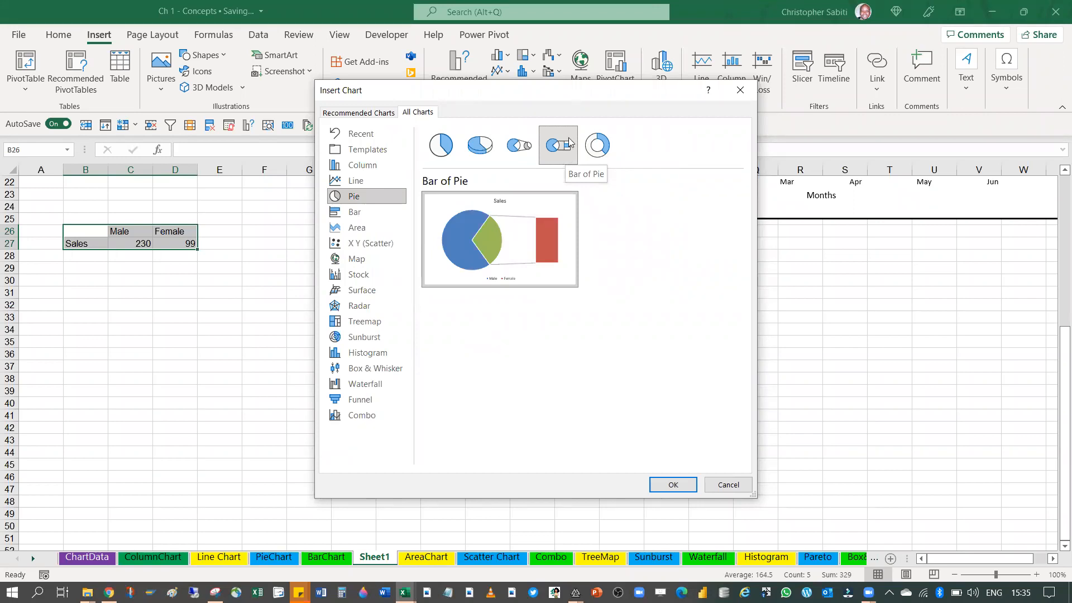
pyautogui.click(598, 152)
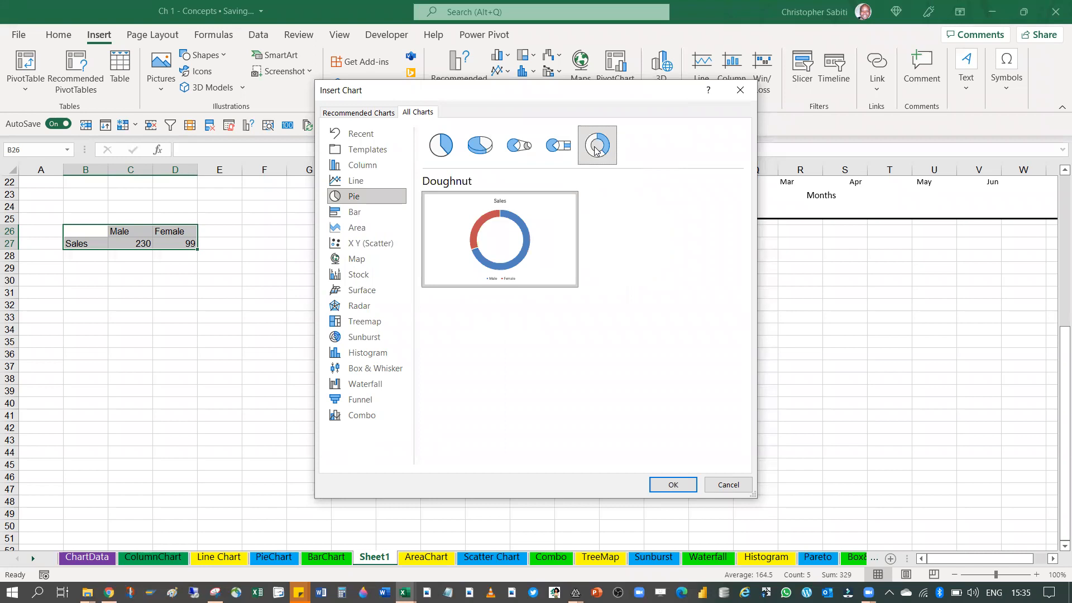
pyautogui.moveTo(515, 241)
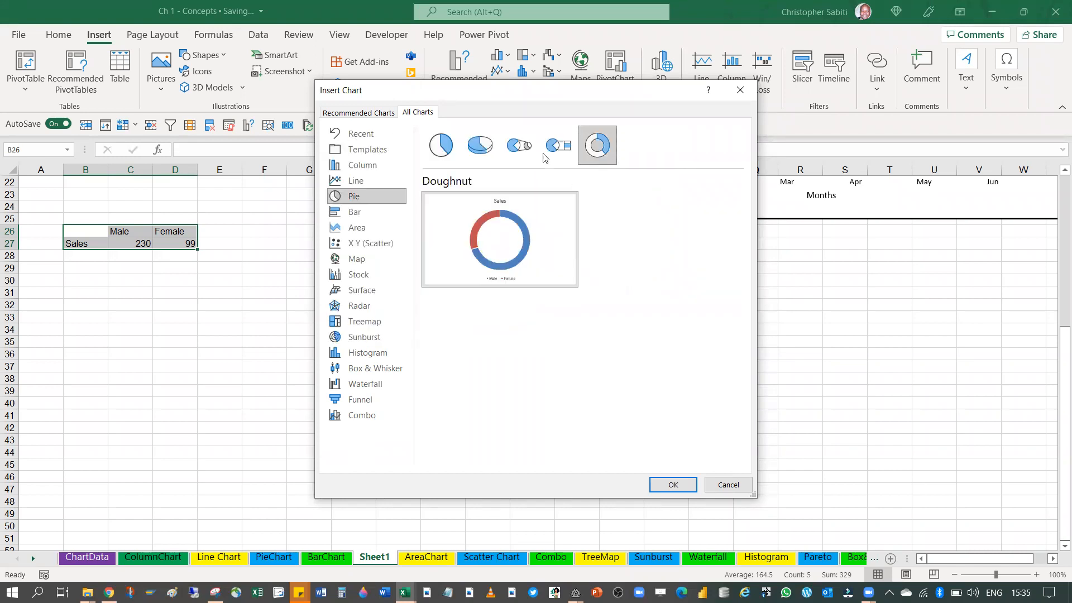
# Insert a standard 2-D Pie chart of the sales and place it beside the table, starting in column E below row 26
pyautogui.click(444, 149)
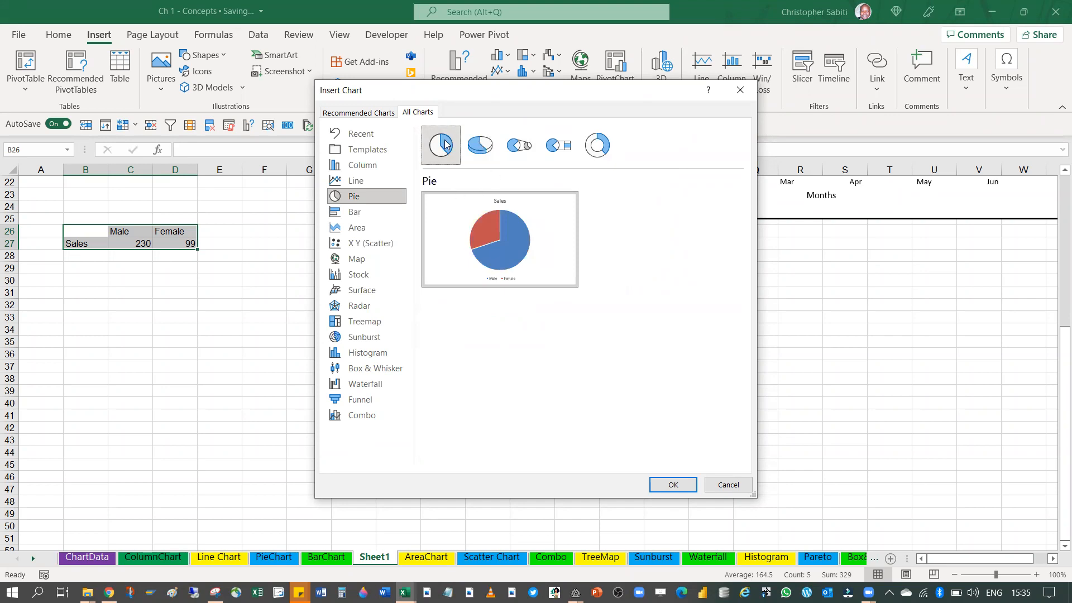
pyautogui.click(674, 484)
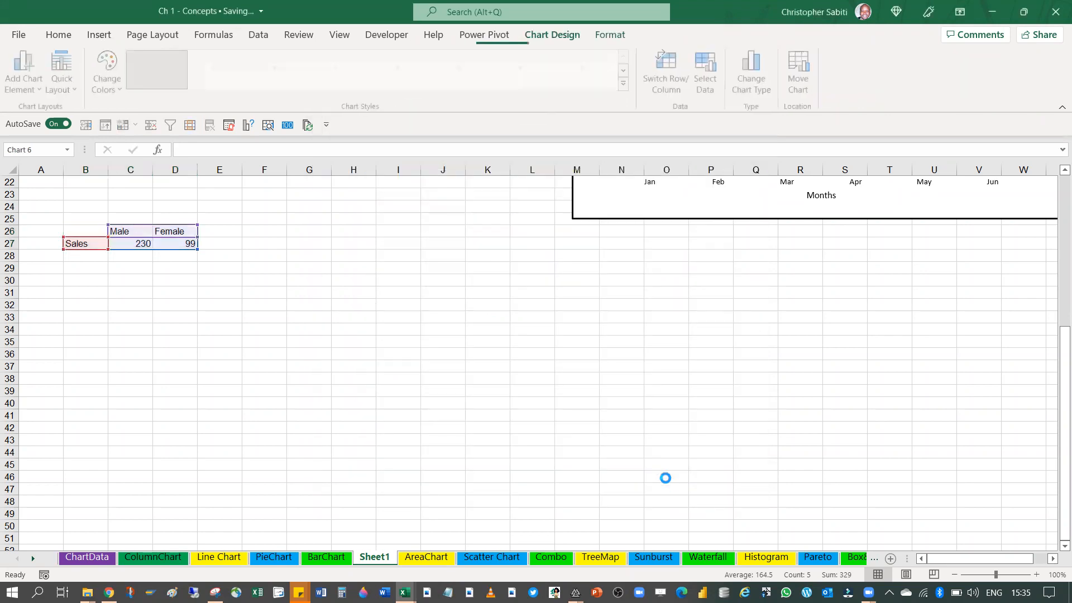
pyautogui.moveTo(379, 264); pyautogui.dragTo(337, 223)
pyautogui.moveTo(433, 227); pyautogui.dragTo(320, 240)
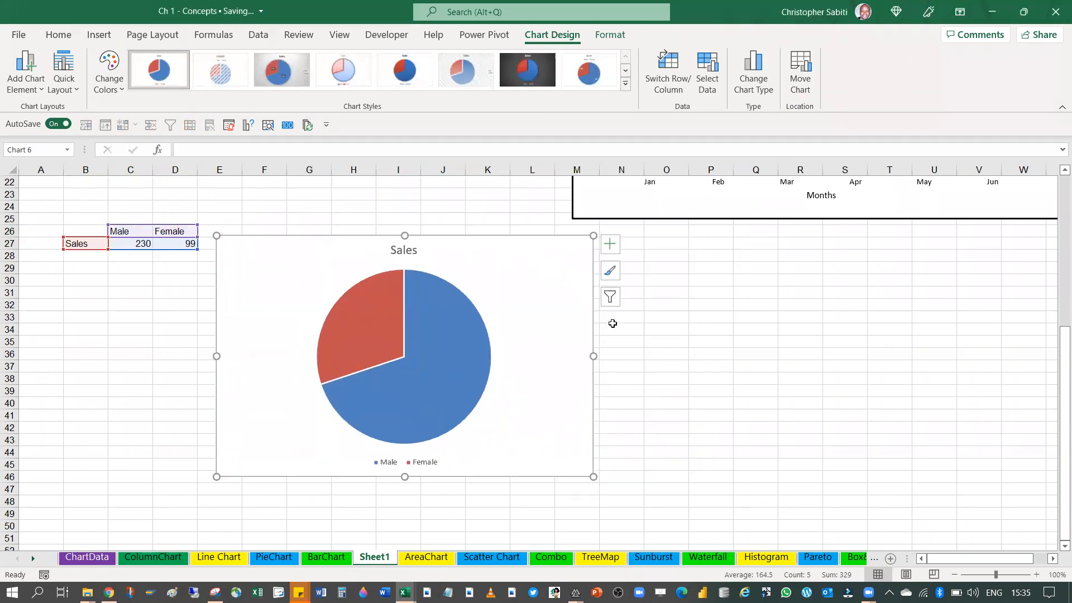
# Add data labels to the Sales pie chart as data callouts positioned at the outside end
pyautogui.click(611, 244)
pyautogui.click(641, 275)
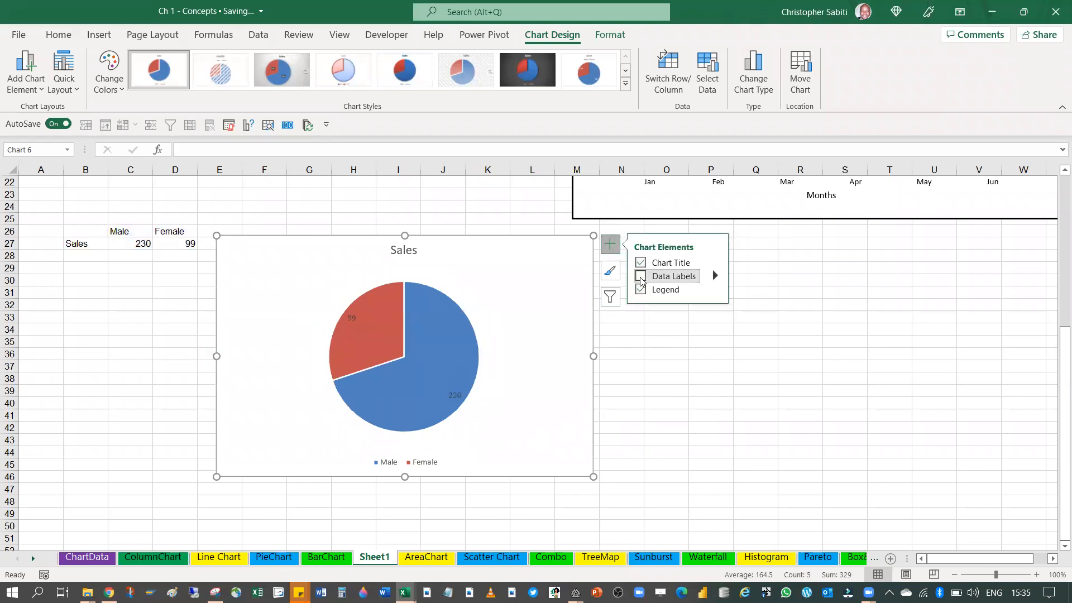
pyautogui.click(361, 320)
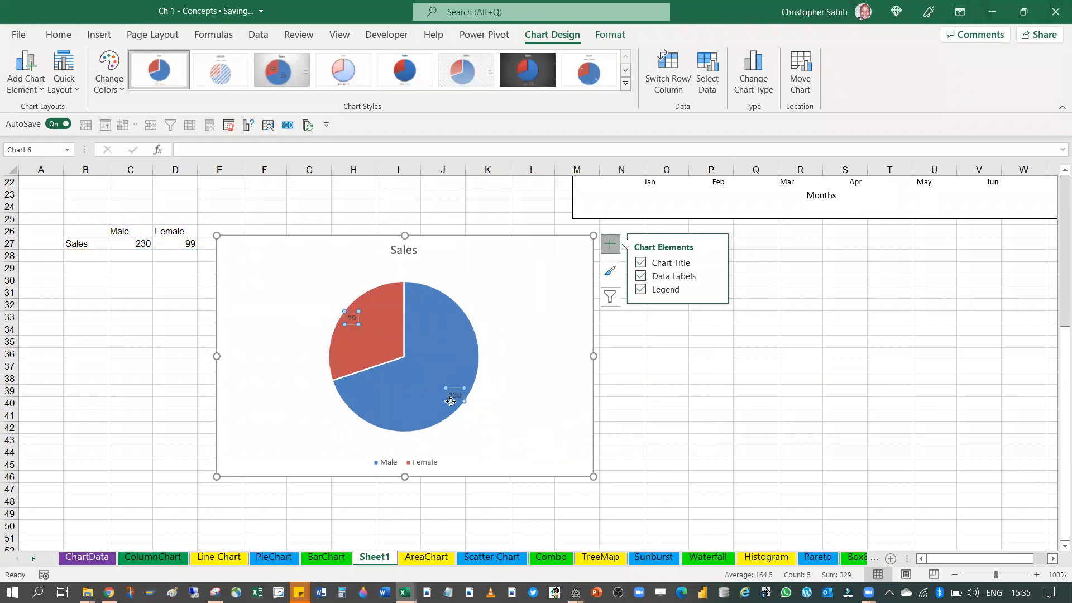
pyautogui.click(716, 277)
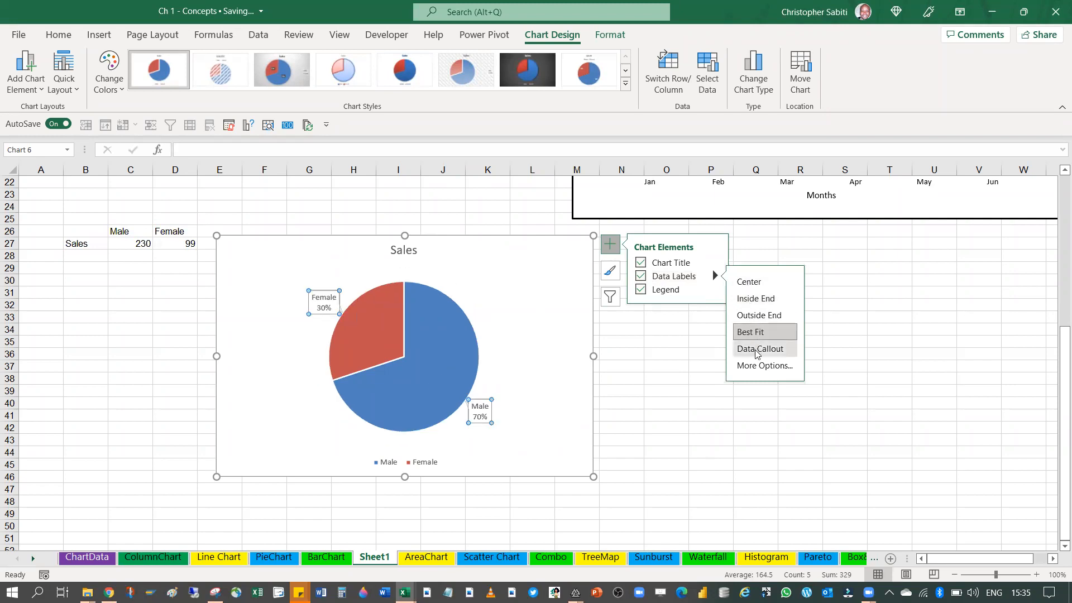
pyautogui.click(759, 314)
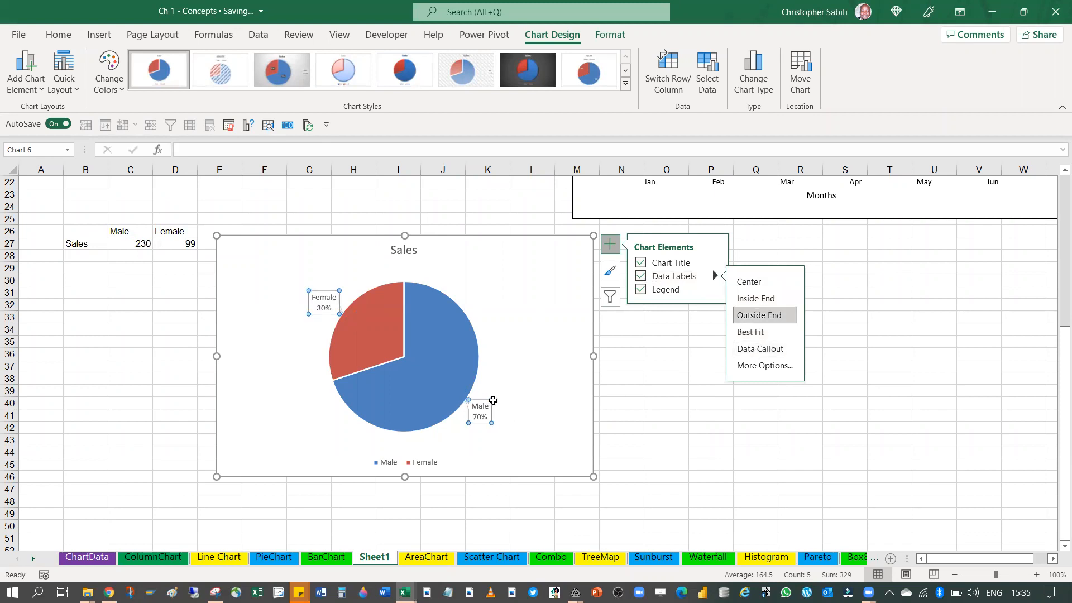
# Enlarge the Male callout and move it outward, away from the blue slice
pyautogui.click(489, 401)
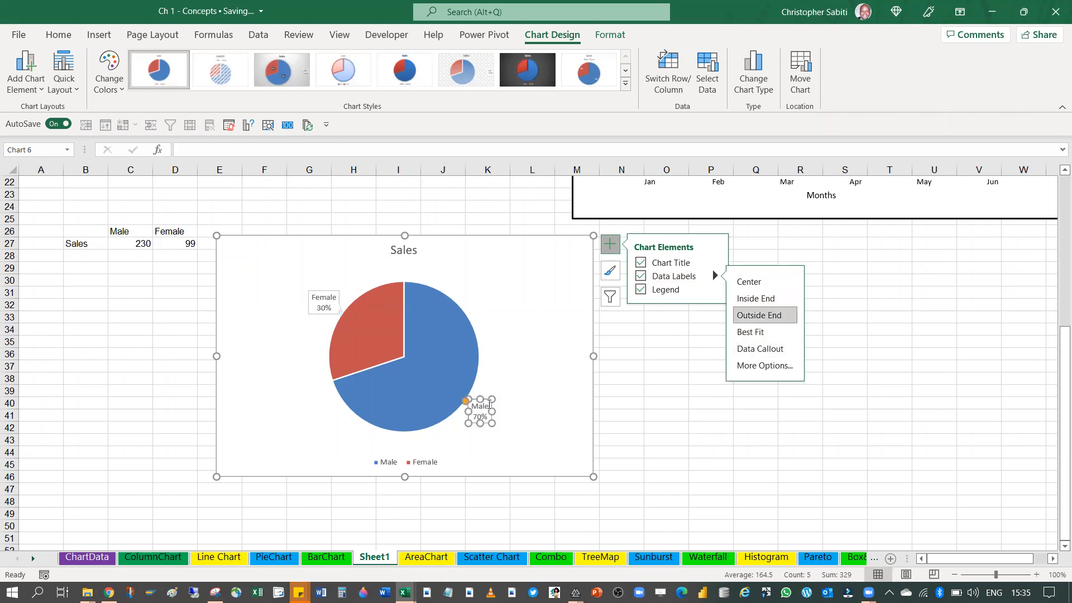
pyautogui.moveTo(494, 399); pyautogui.dragTo(537, 391)
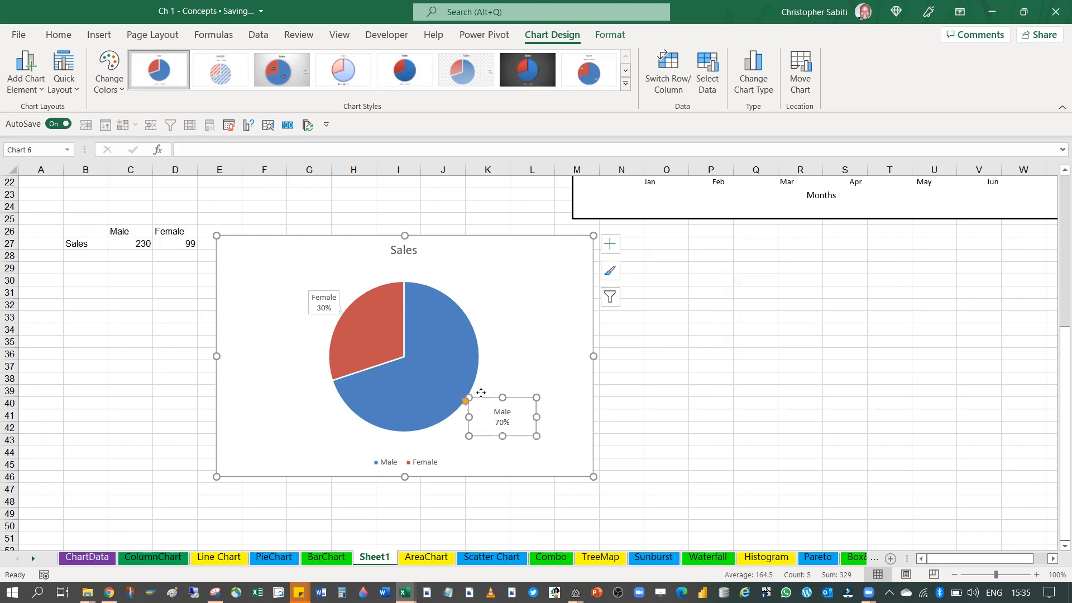
pyautogui.moveTo(470, 398); pyautogui.dragTo(552, 358)
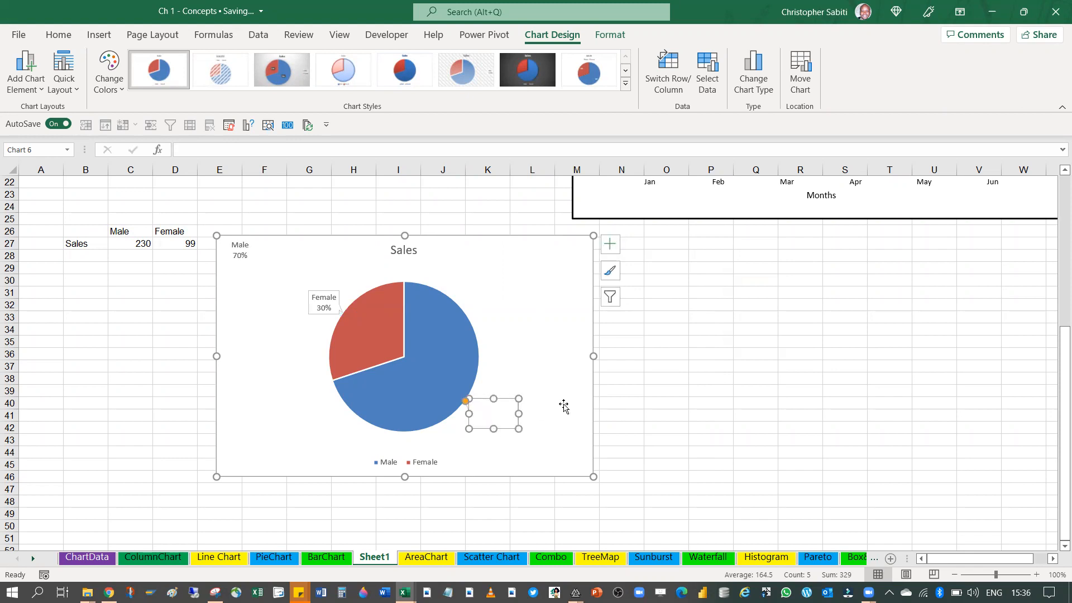
pyautogui.click(535, 428)
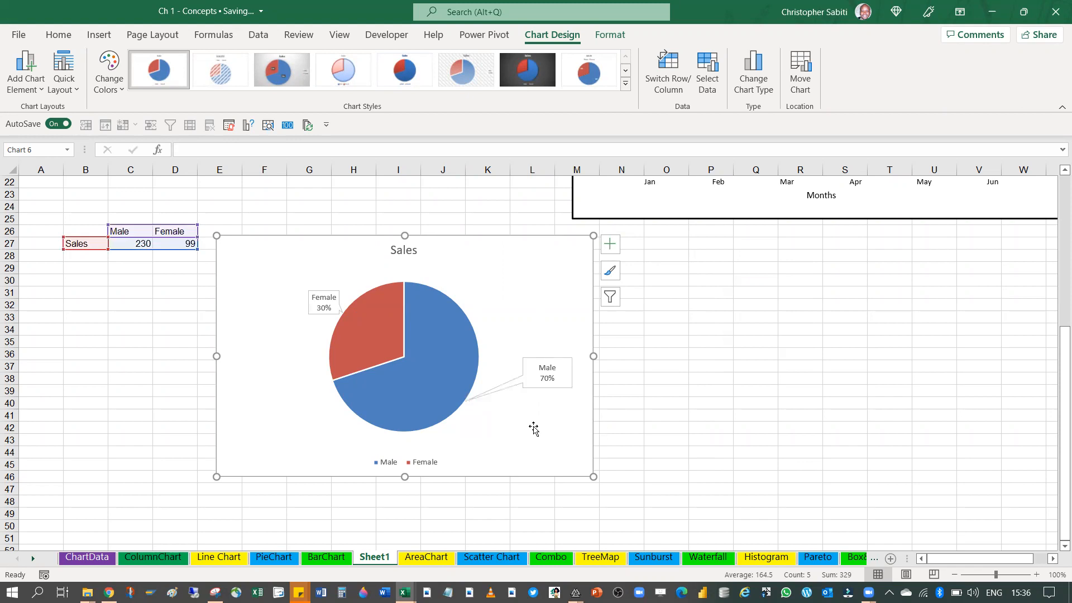
pyautogui.click(545, 391)
# Move the Female callout up and outward, away from the red slice
pyautogui.click(329, 304)
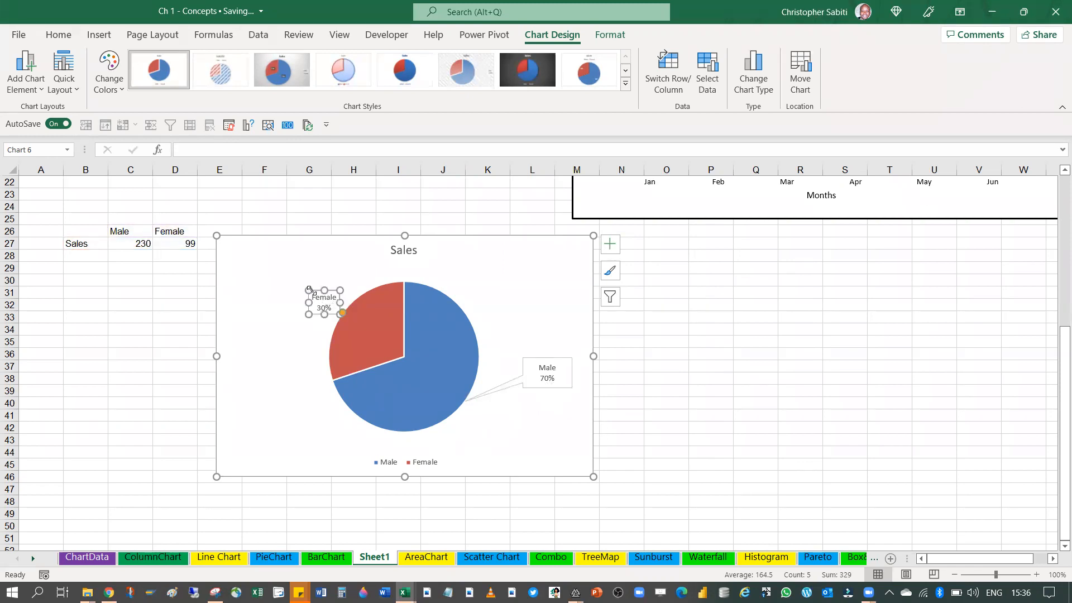
pyautogui.moveTo(301, 283); pyautogui.dragTo(275, 272)
pyautogui.click(271, 376)
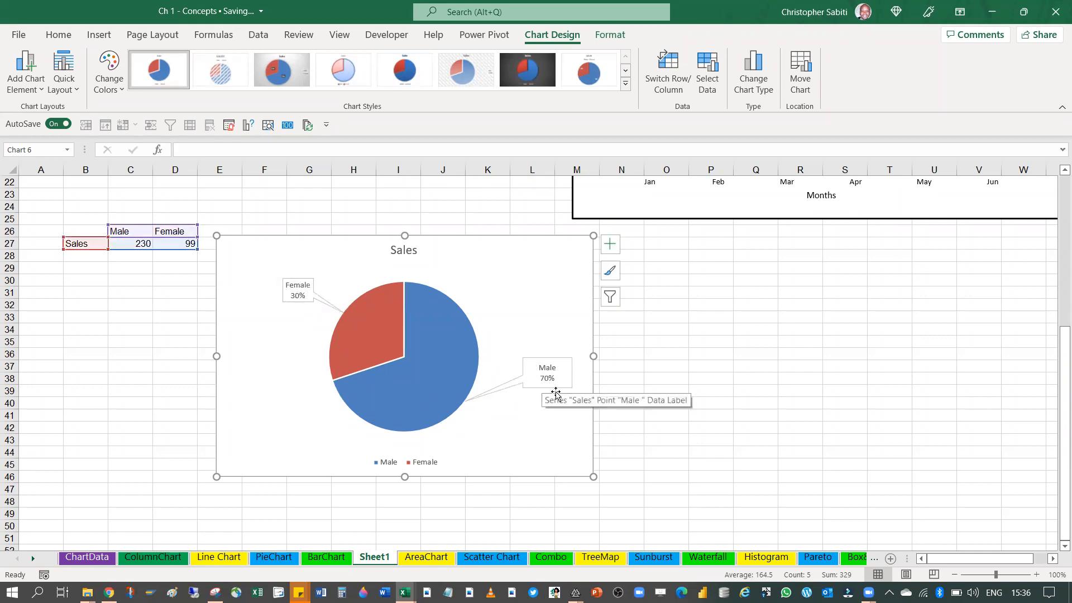
# Extend the Male callout's pointer tip so that it ends inside the blue slice
pyautogui.click(556, 393)
pyautogui.click(534, 370)
pyautogui.moveTo(465, 401)
pyautogui.mouseDown()
pyautogui.moveTo(482, 403)
pyautogui.moveTo(455, 398)
pyautogui.mouseUp()
pyautogui.click(490, 438)
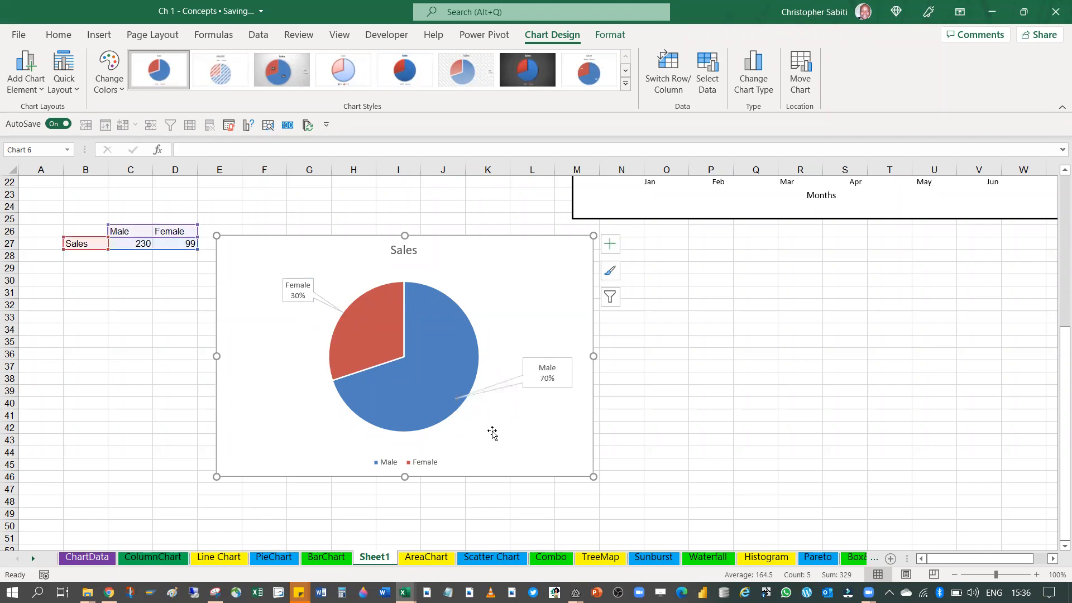
# Extend the Female callout's pointer tip so that it ends inside the red slice
pyautogui.click(302, 286)
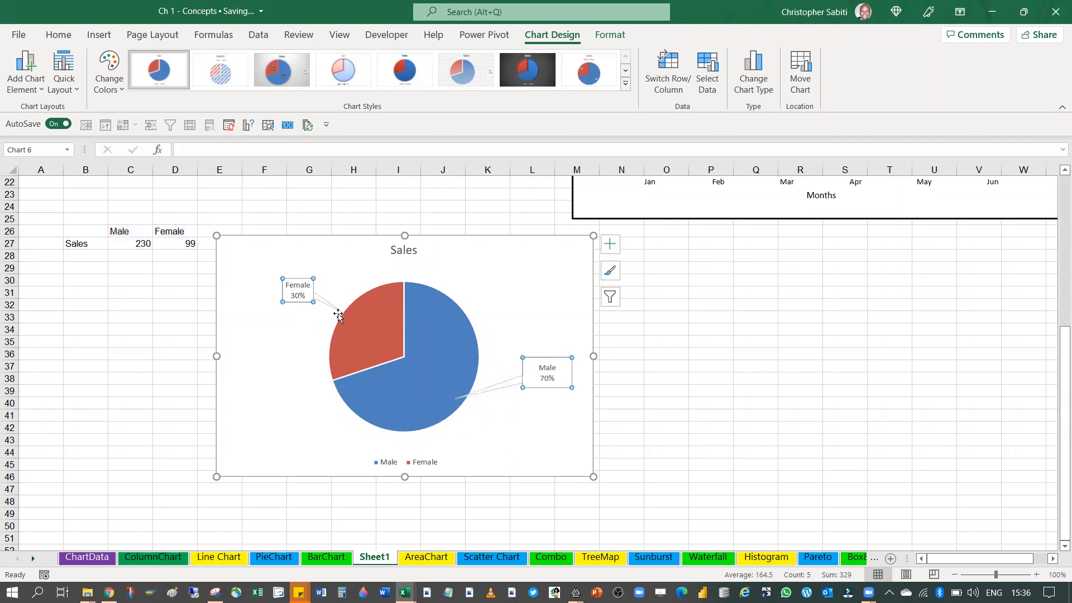
pyautogui.click(342, 311)
pyautogui.moveTo(343, 313); pyautogui.dragTo(363, 330)
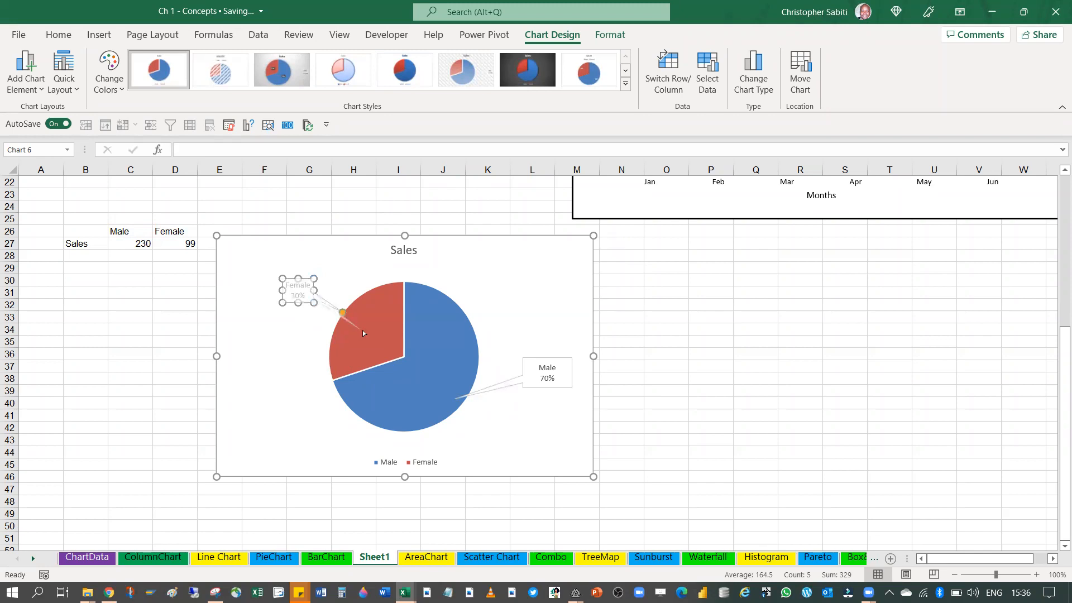
pyautogui.click(515, 323)
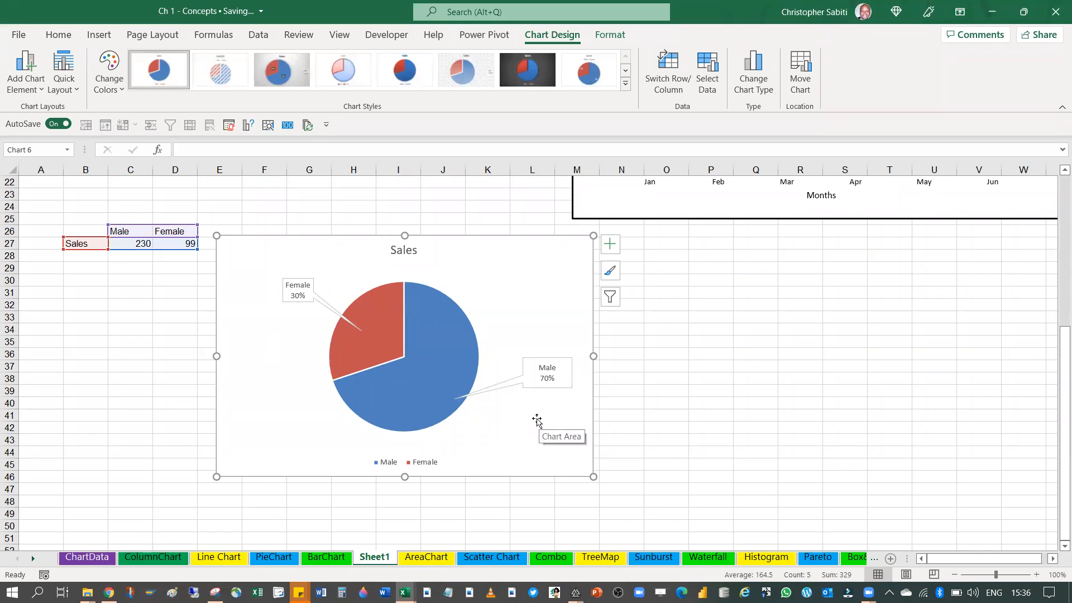
# Move the pie chart away from the table and total the Male and Female sales in E27 with =C27+D27
pyautogui.moveTo(219, 232); pyautogui.dragTo(280, 240)
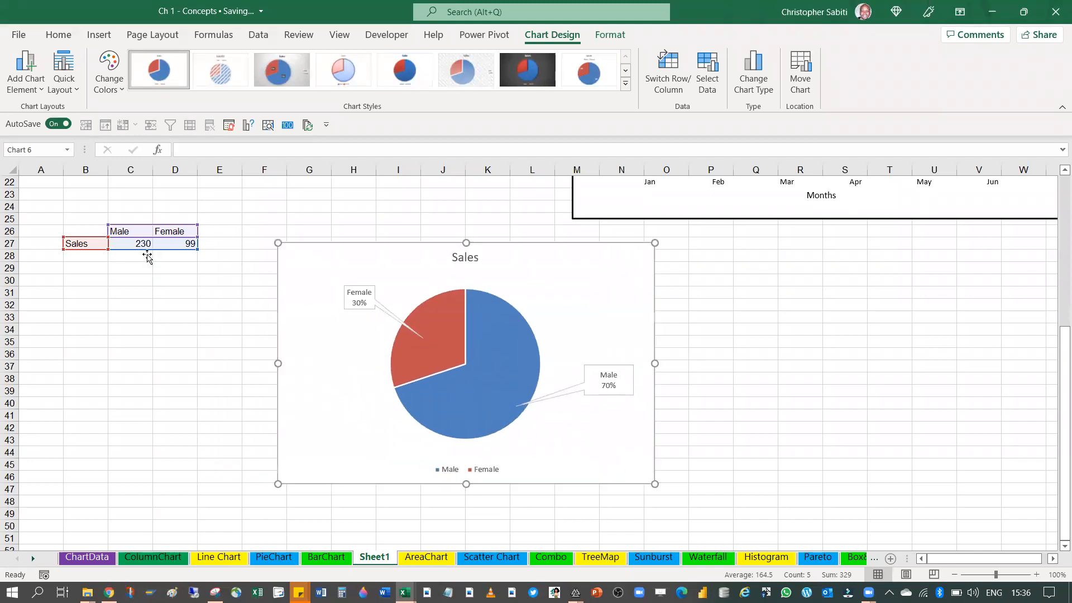
pyautogui.click(210, 244)
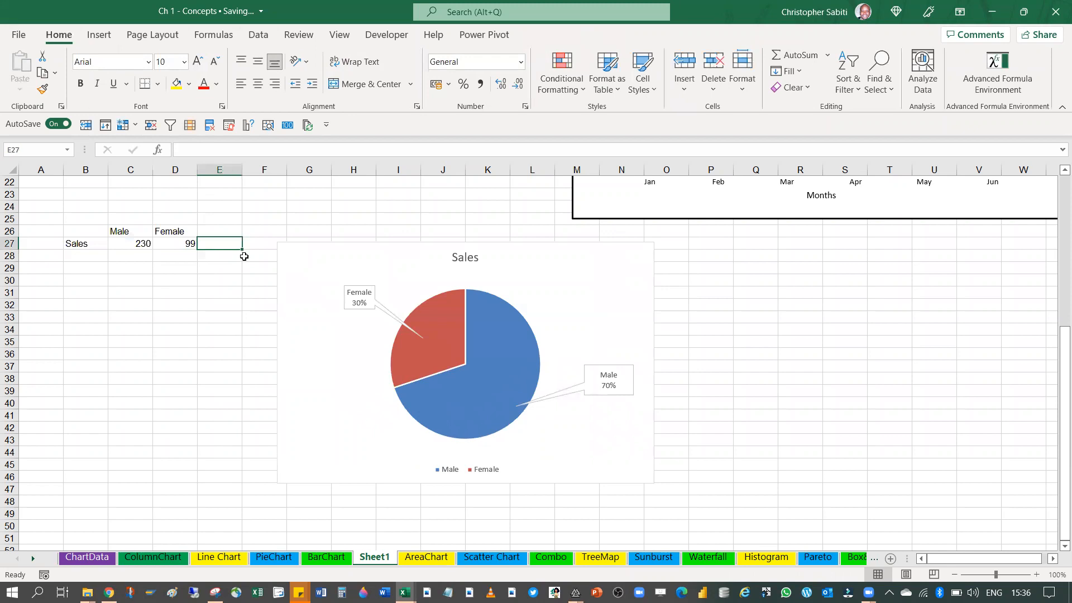
pyautogui.write('=')
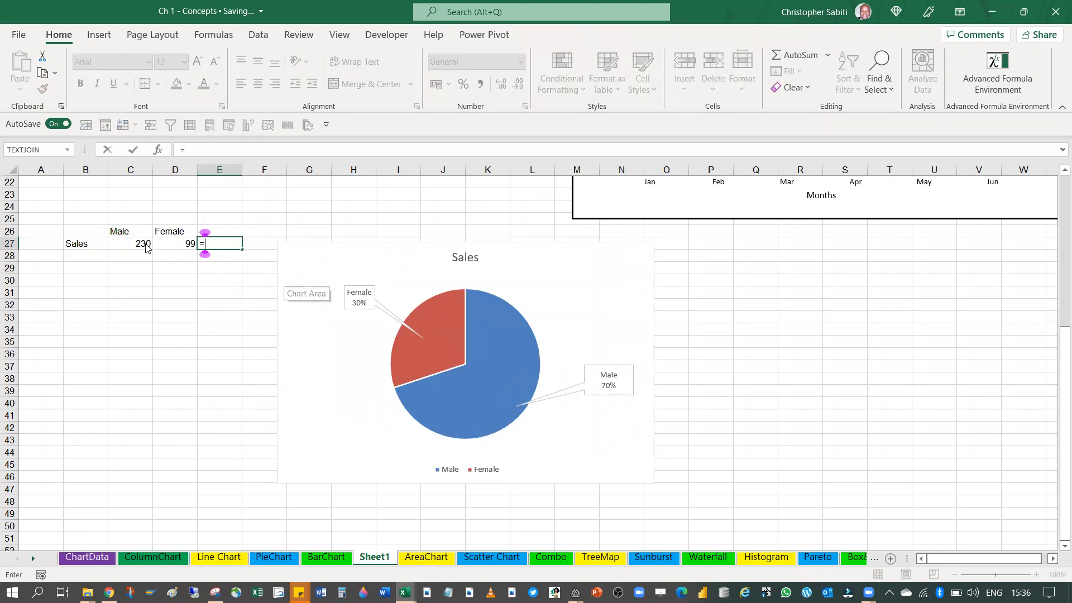
pyautogui.click(145, 243)
pyautogui.write('+')
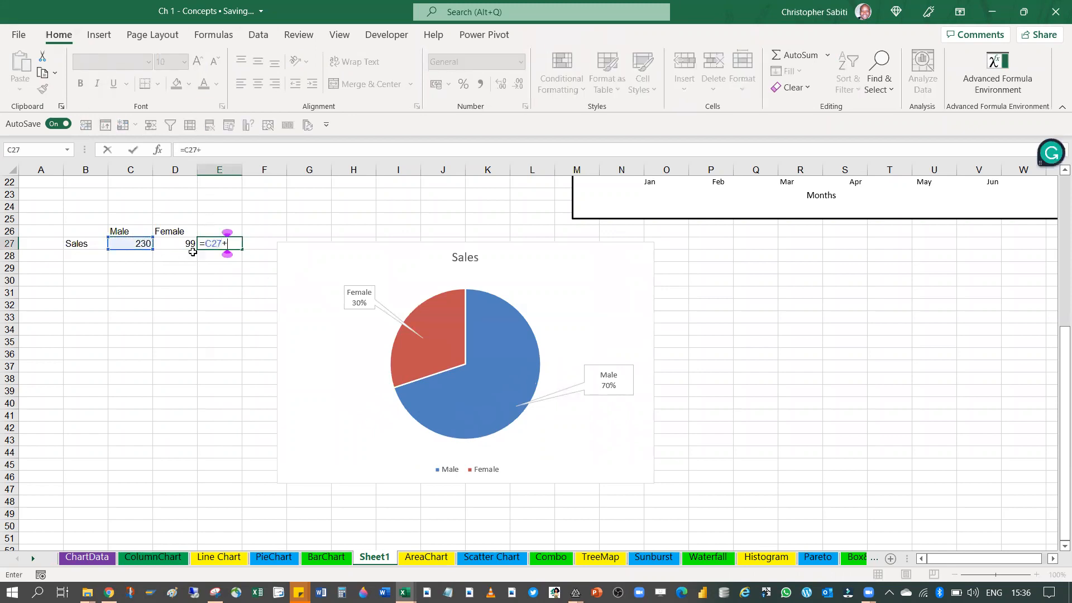
pyautogui.click(186, 242)
pyautogui.press('Return')
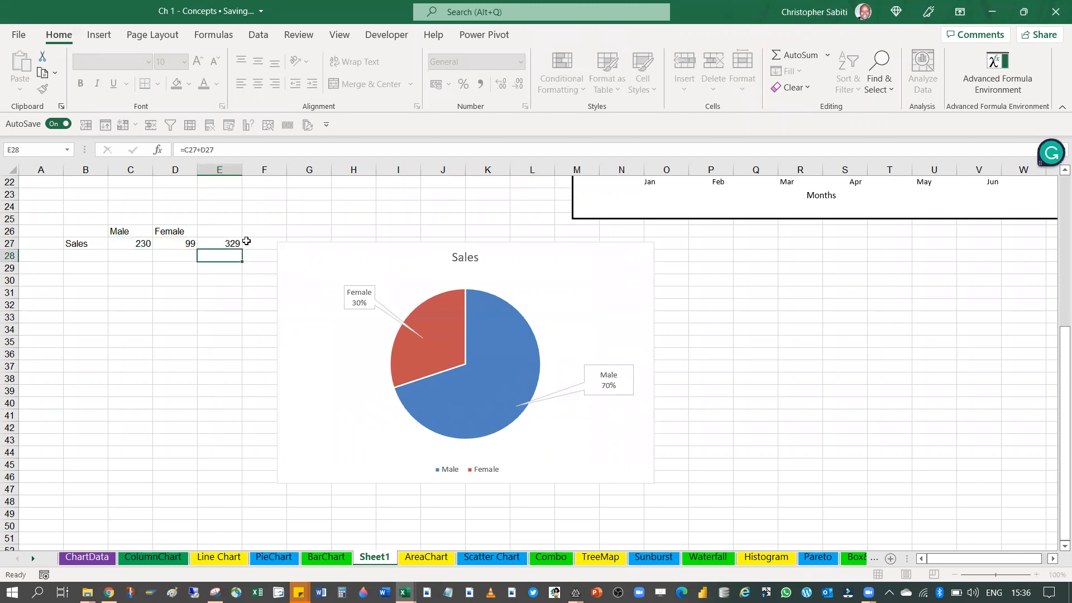
# Label the row below Sales as % in cell B28
pyautogui.click(143, 256)
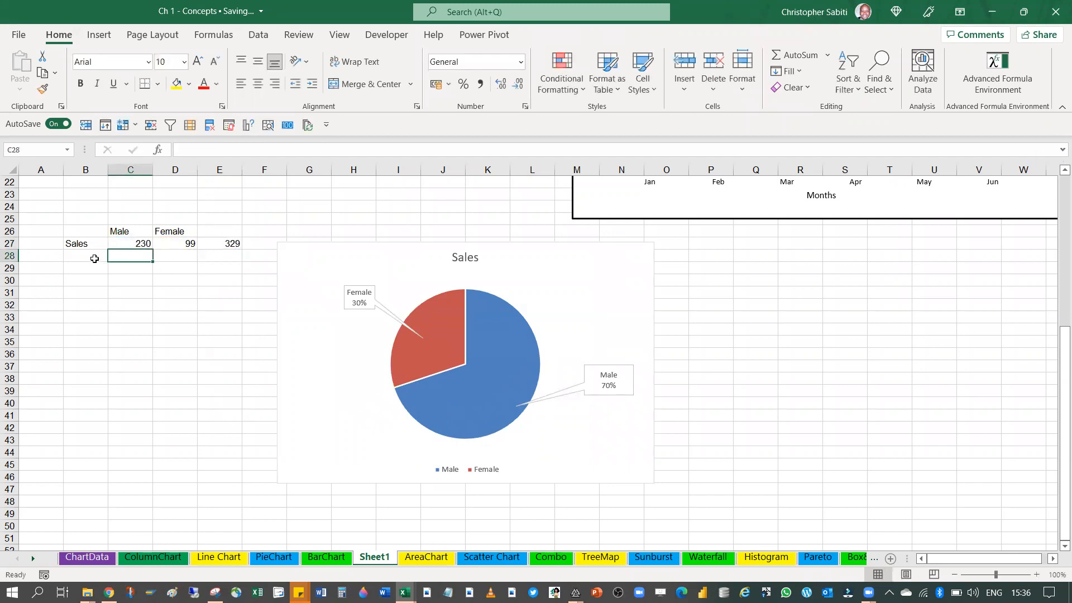
pyautogui.click(95, 258)
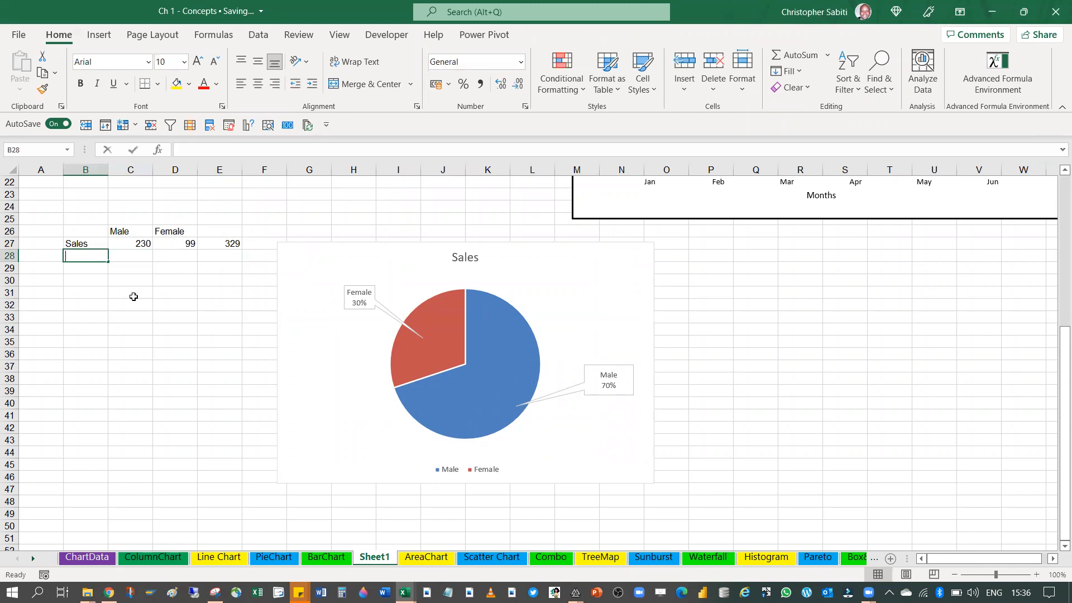
pyautogui.write('%')
pyautogui.press('Return')
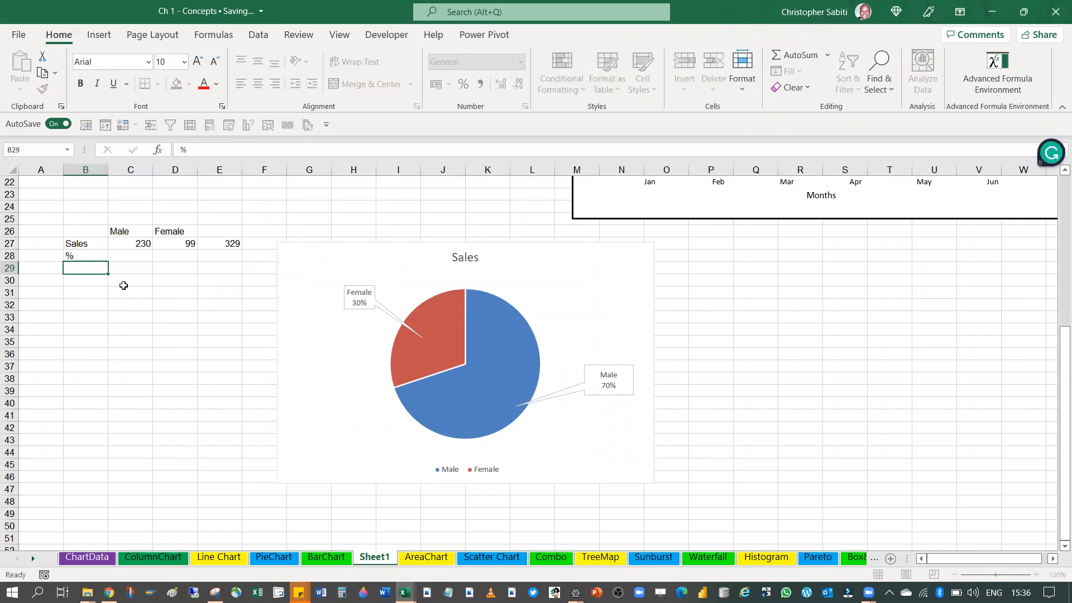
# Calculate the Male share of total sales in C28 with =C27/E27 and format it as a percentage
pyautogui.click(116, 261)
pyautogui.write('=')
pyautogui.click(129, 242)
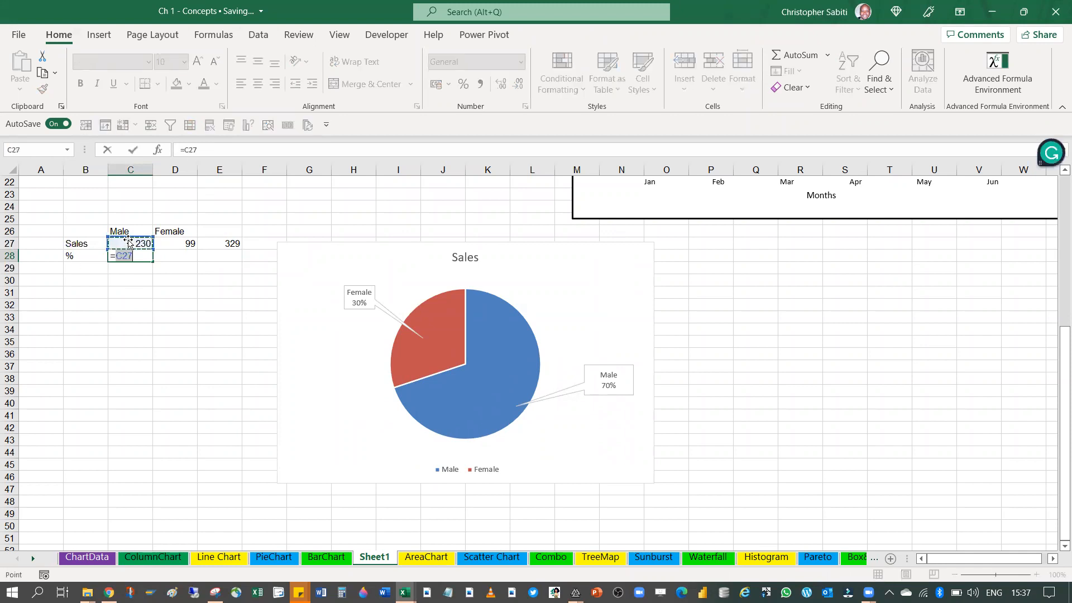
pyautogui.write('/')
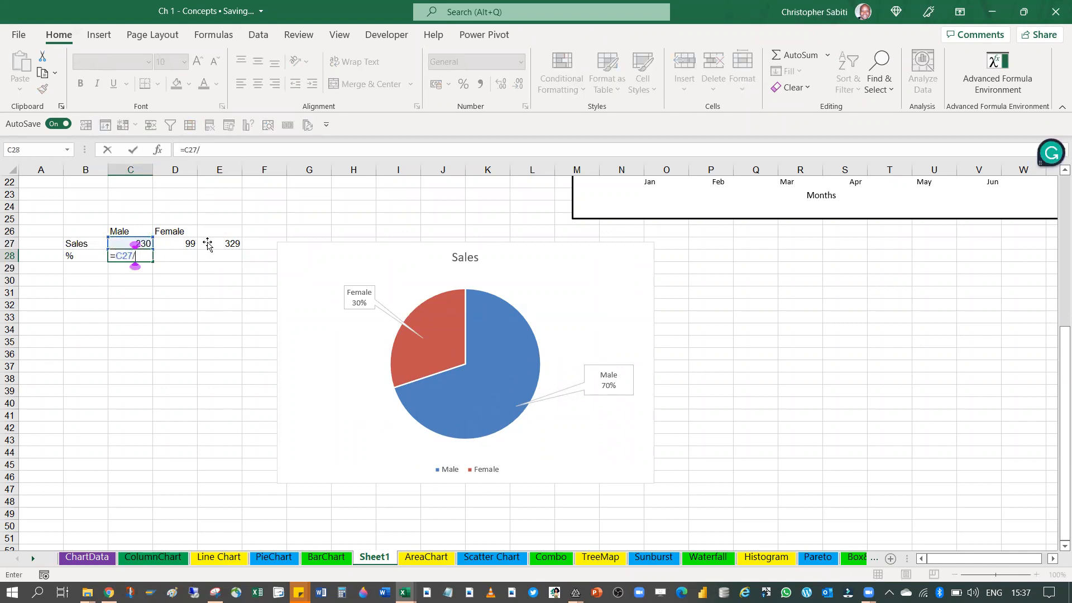
pyautogui.click(211, 244)
pyautogui.press('Return')
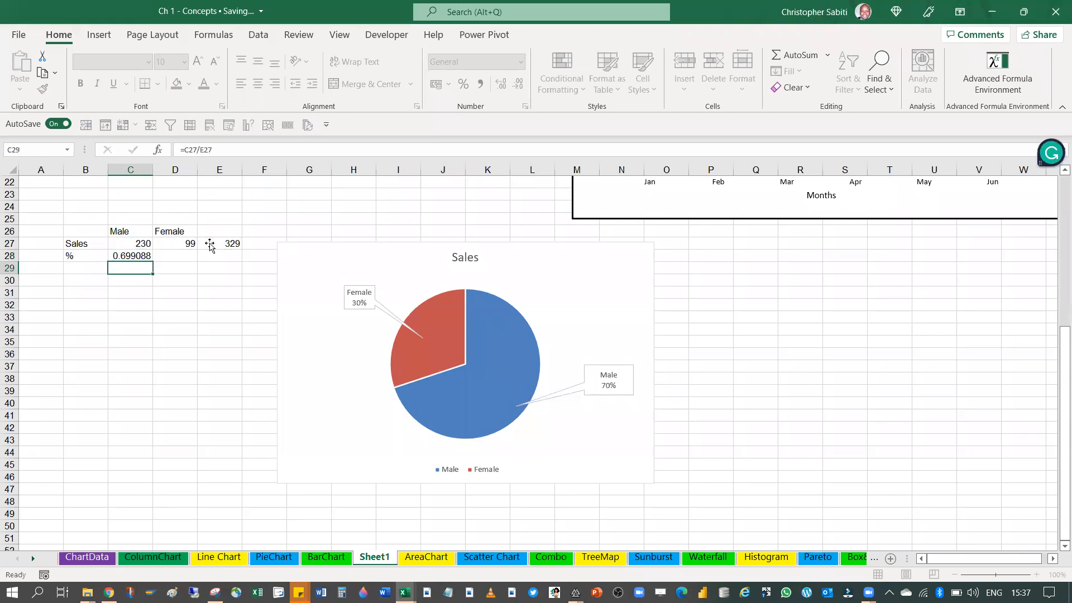
pyautogui.click(125, 258)
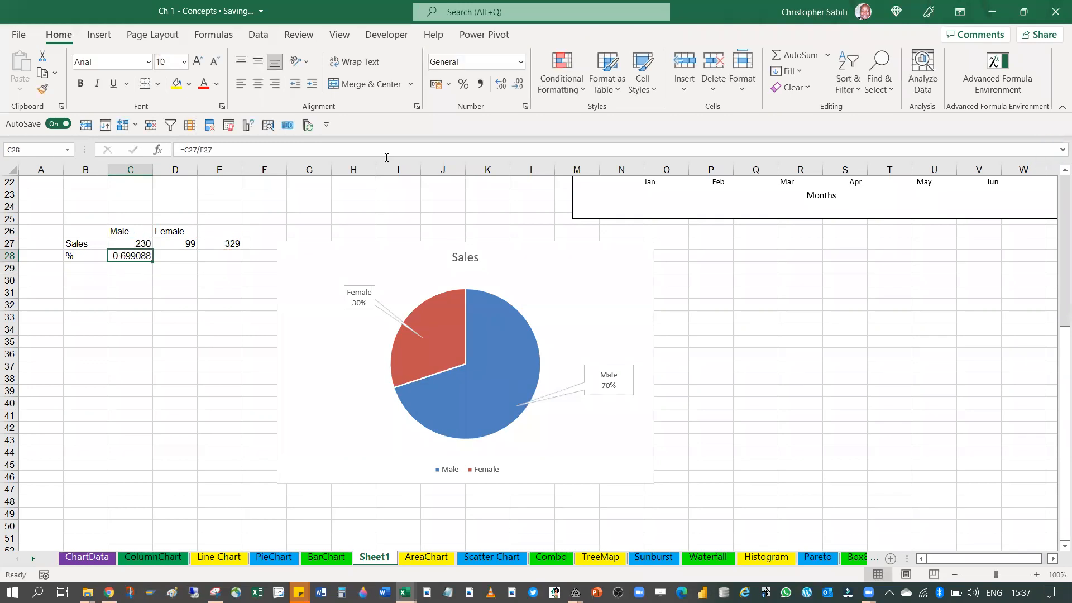
pyautogui.click(464, 83)
pyautogui.click(208, 277)
pyautogui.click(151, 255)
# Calculate the Female share of total sales in D28 with =D27/E27 and format it as a percentage
pyautogui.click(190, 257)
pyautogui.write('=')
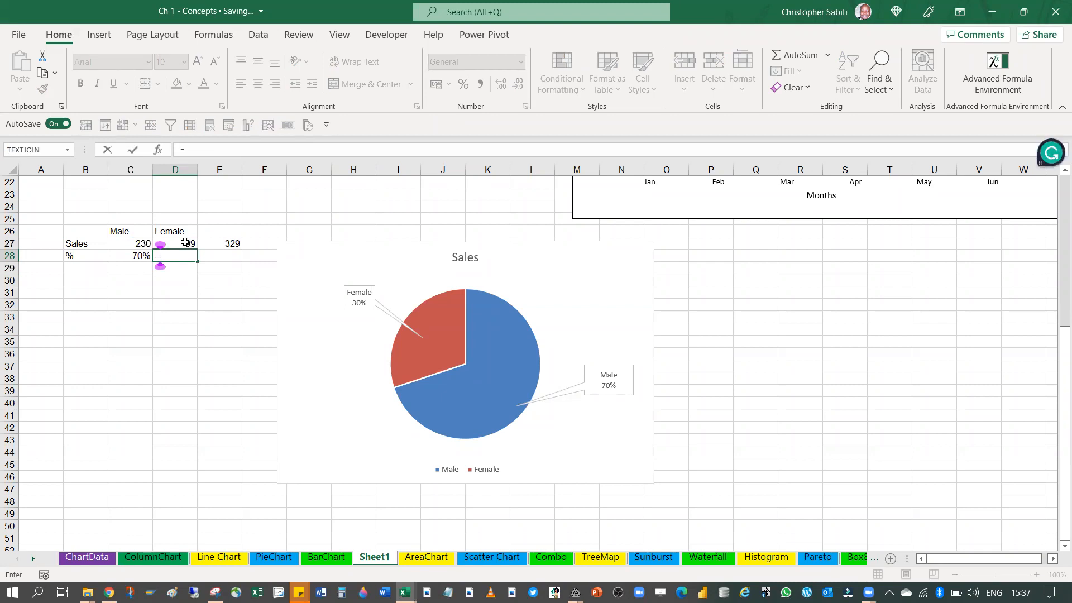
pyautogui.write('/')
pyautogui.click(211, 241)
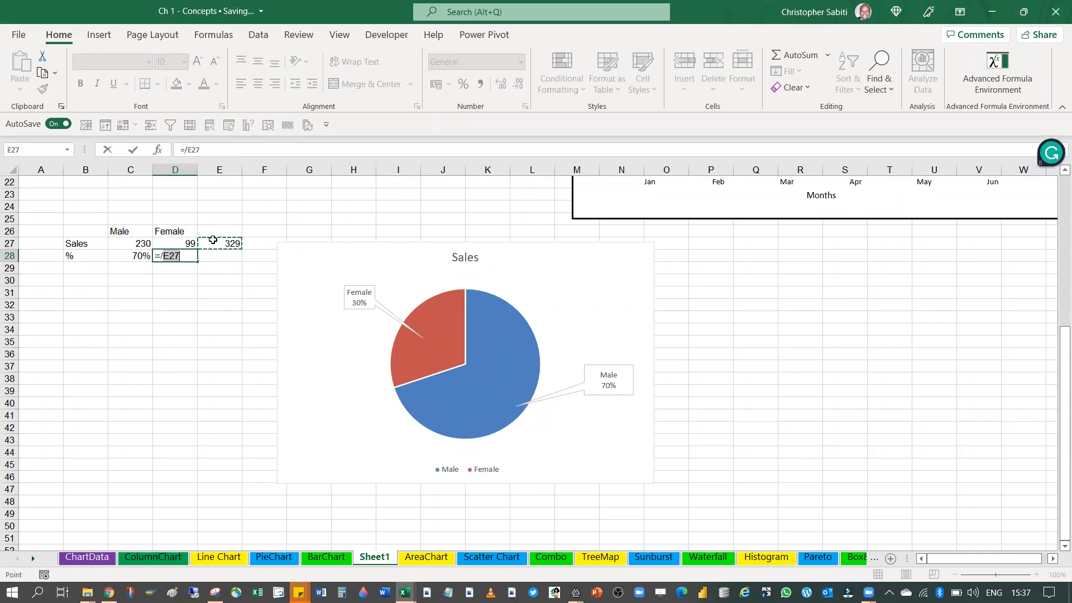
pyautogui.click(161, 255)
pyautogui.click(186, 244)
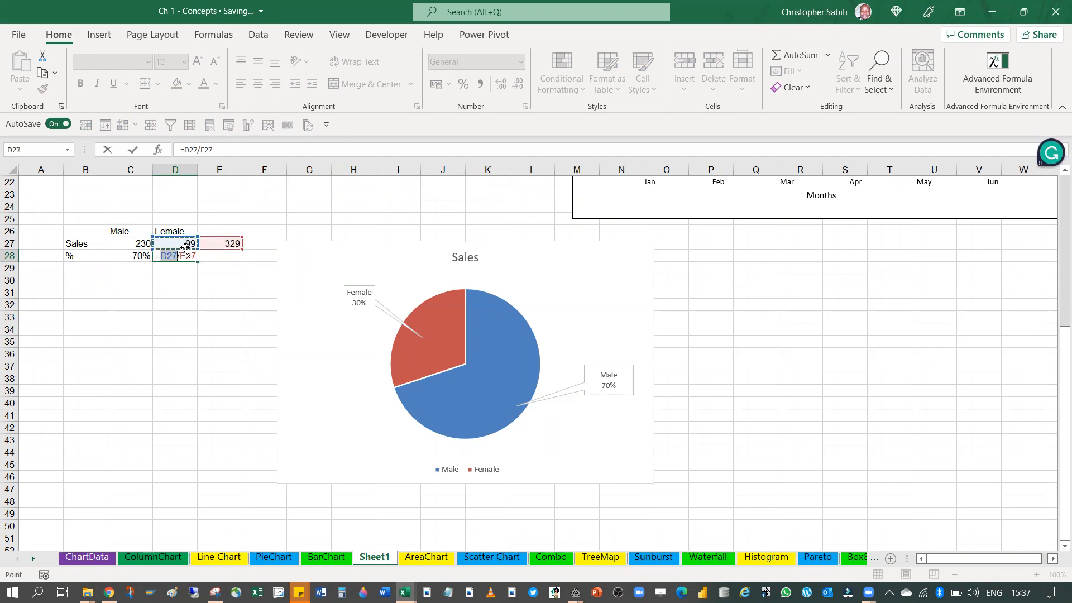
pyautogui.press('Return')
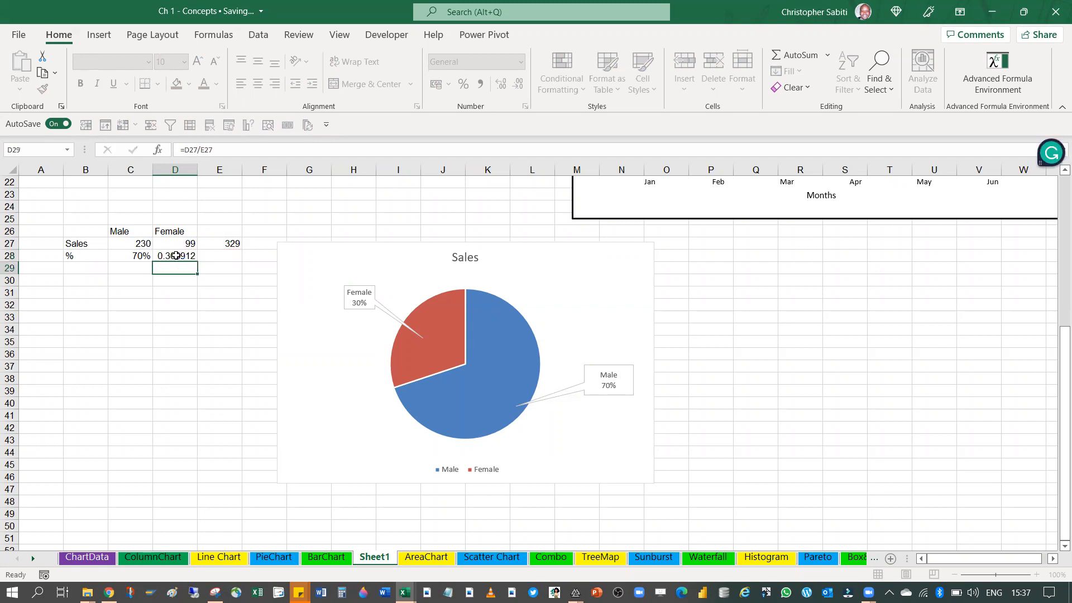
pyautogui.click(467, 85)
pyautogui.click(218, 317)
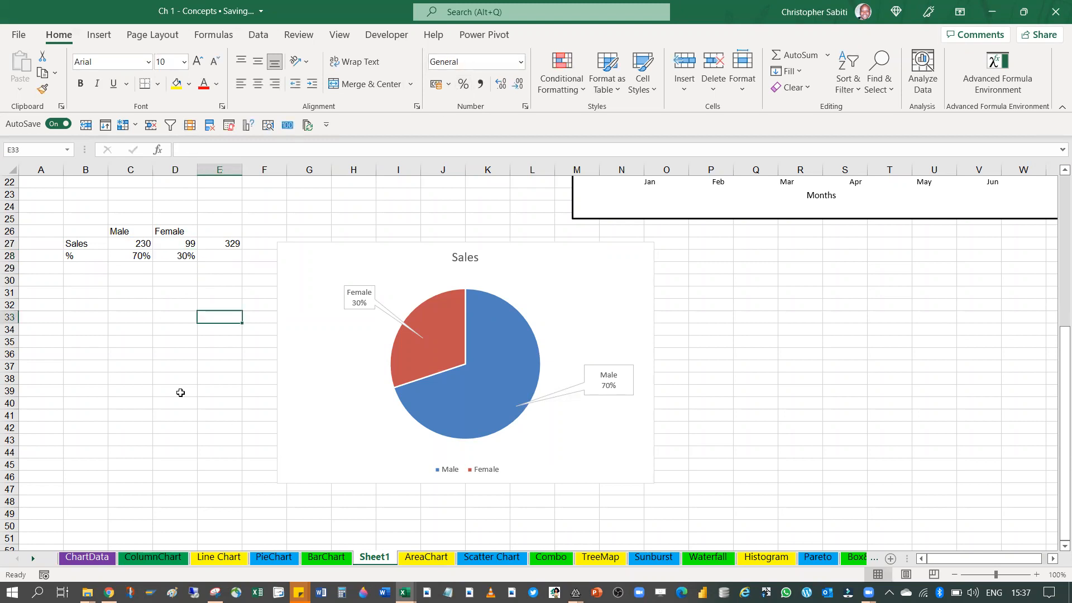
# Set the Male sales value in C27 to 270
pyautogui.click(148, 248)
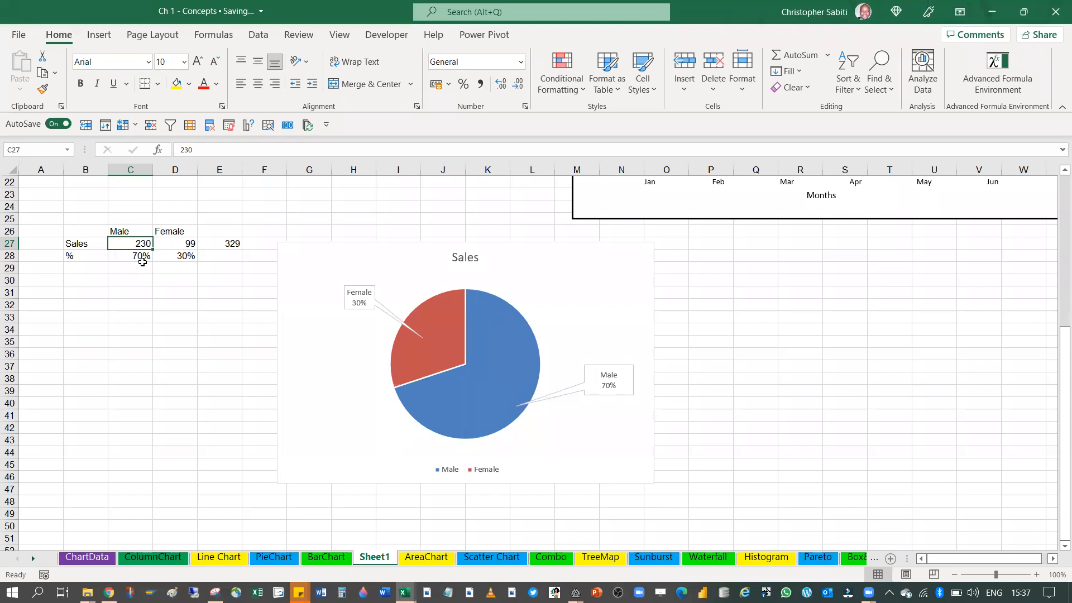
pyautogui.write('270')
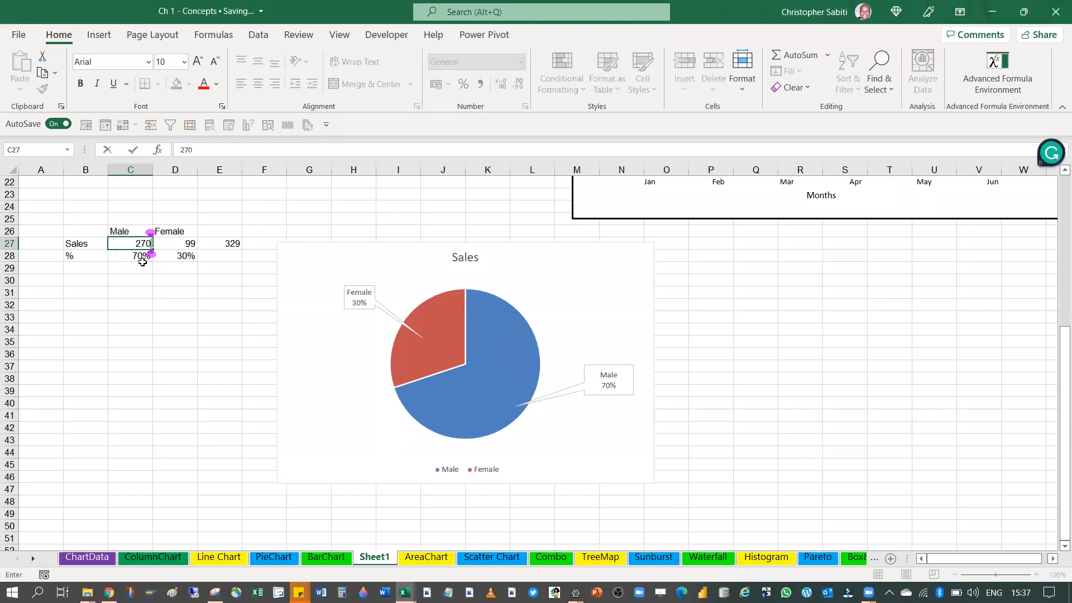
pyautogui.press('Return')
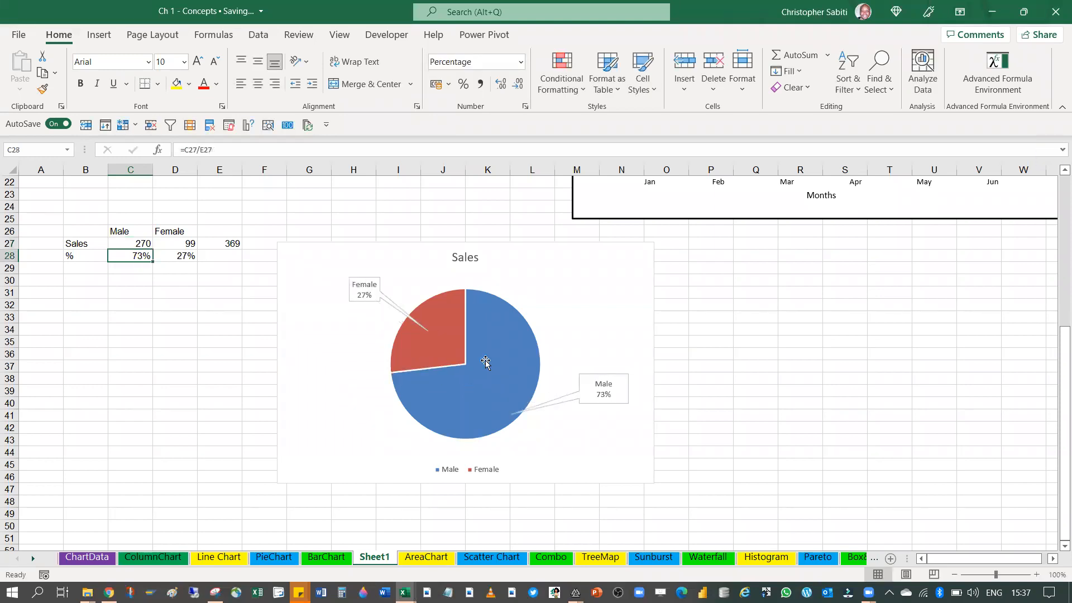
# Set the Female sales value in D27 to 20
pyautogui.click(190, 245)
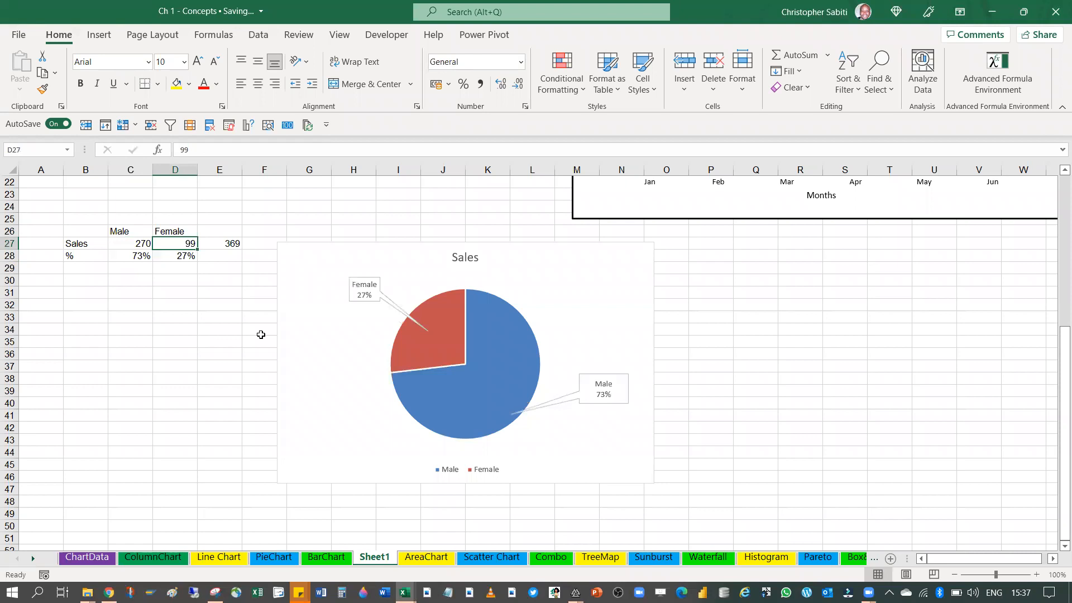
pyautogui.write('20')
pyautogui.press('Return')
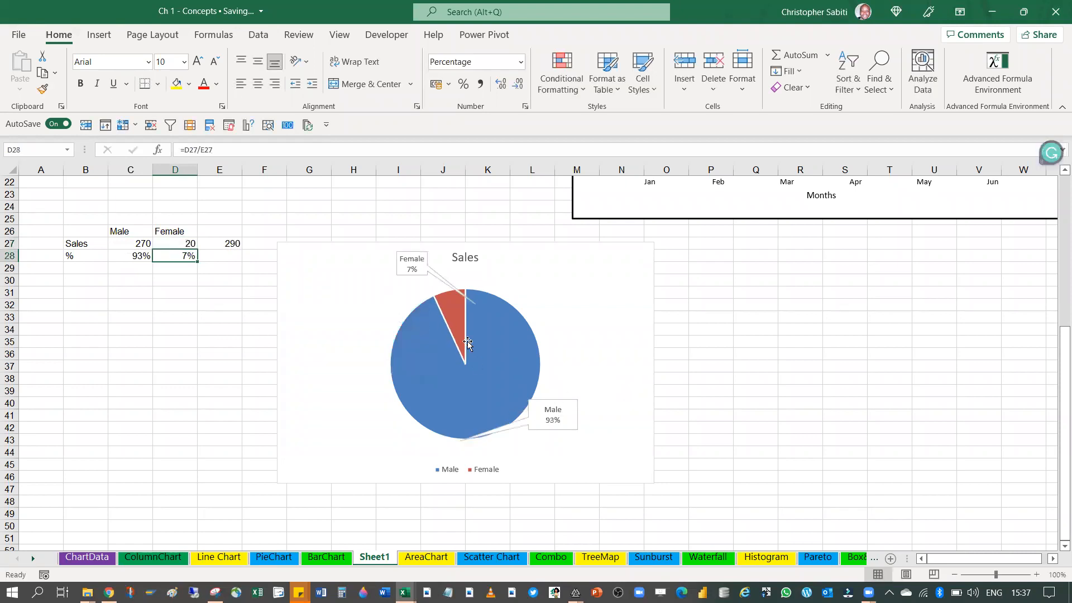
# Move the Male callout down and outward, away from the blue slice
pyautogui.click(530, 428)
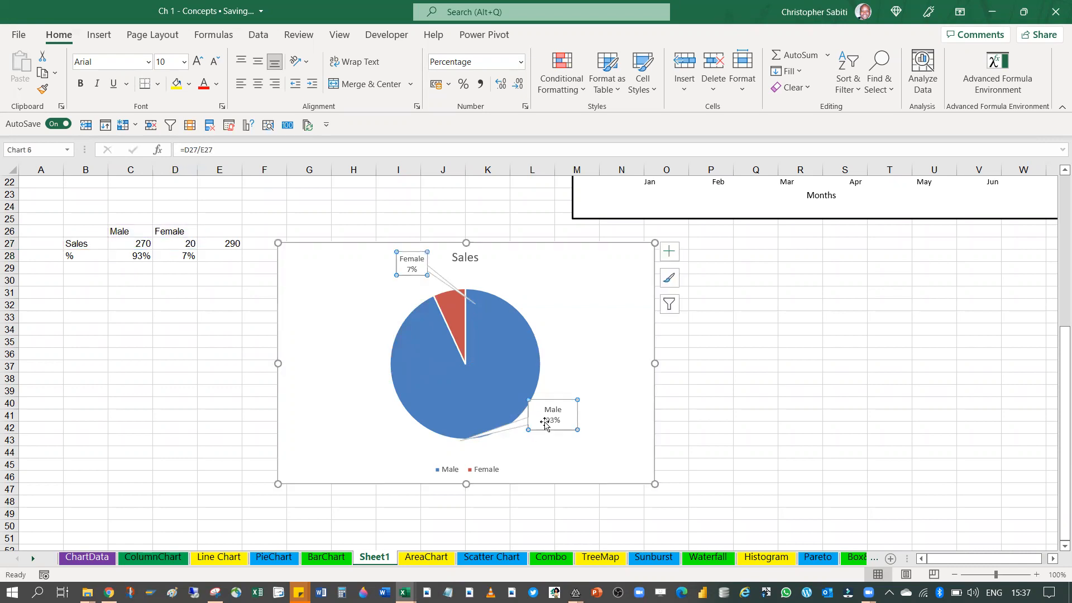
pyautogui.click(533, 427)
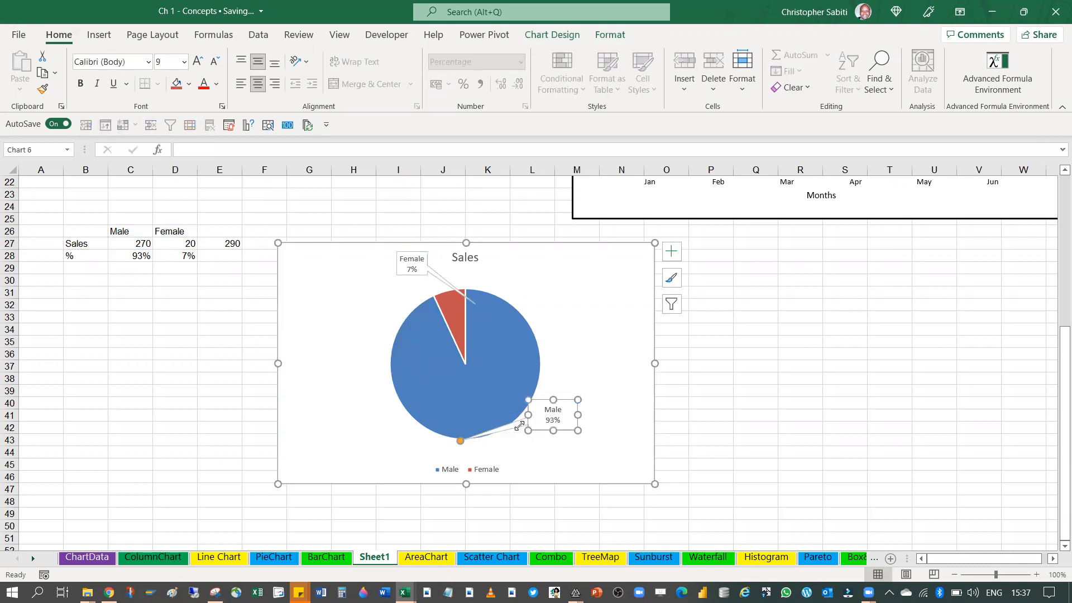
pyautogui.moveTo(519, 425); pyautogui.dragTo(535, 438)
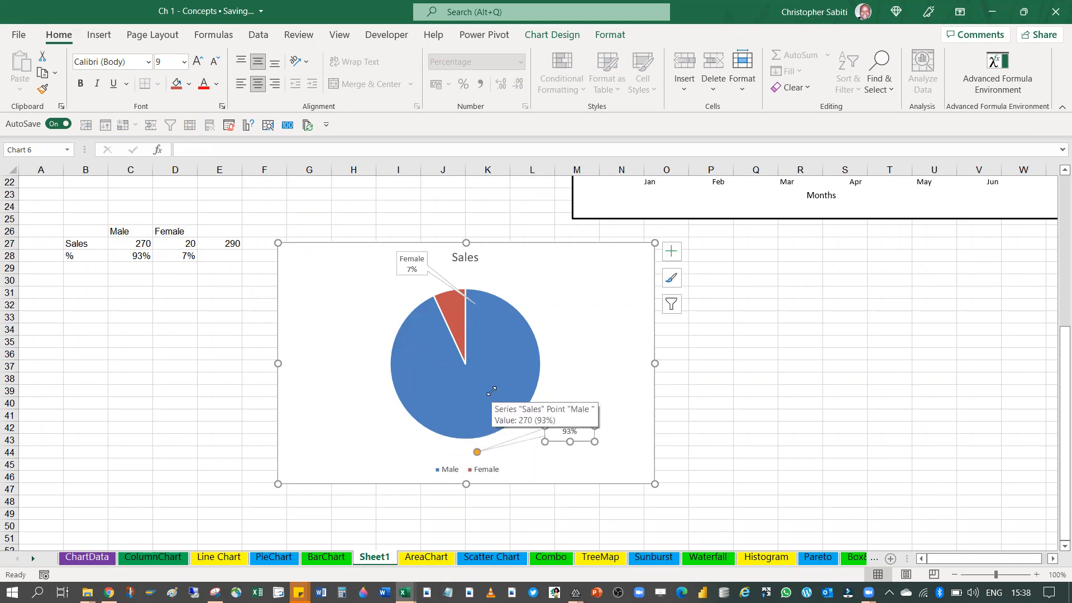
# Remove the pie chart's existing data labels and add them again as data callouts
pyautogui.click(678, 251)
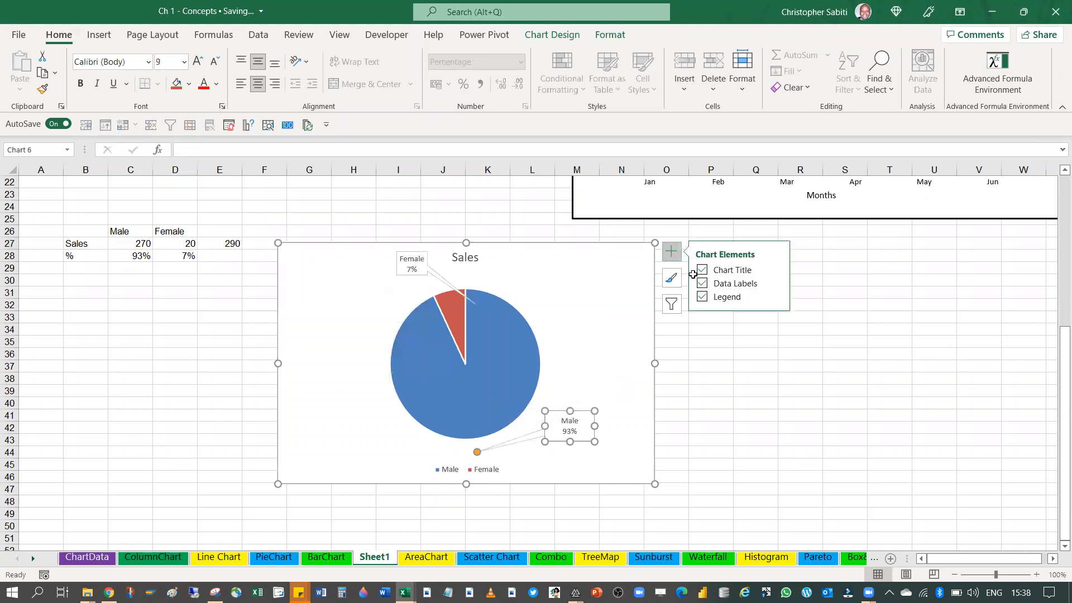
pyautogui.press('Delete')
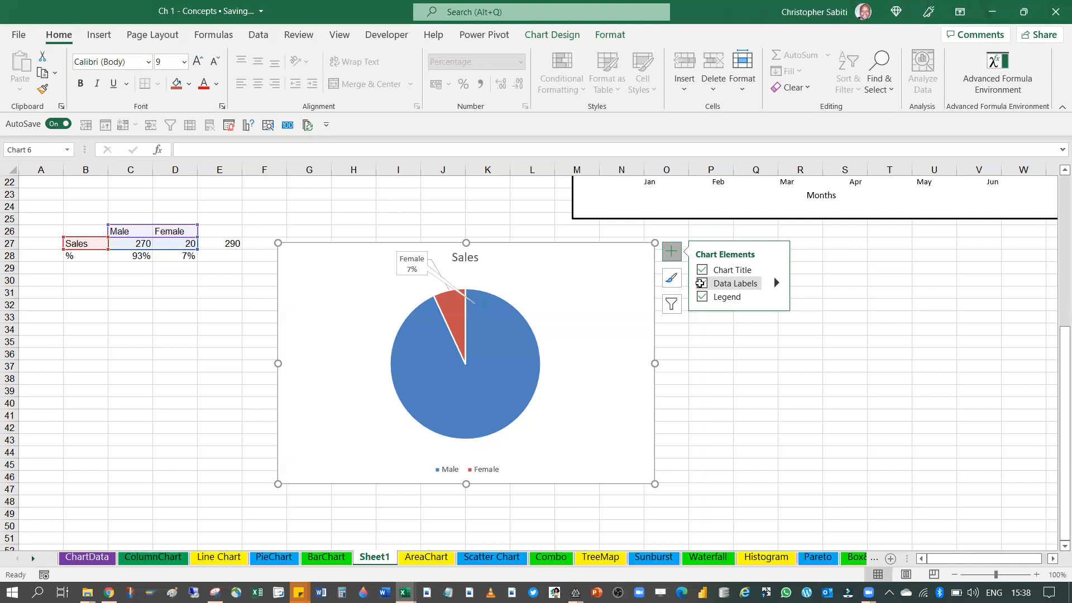
pyautogui.click(700, 283)
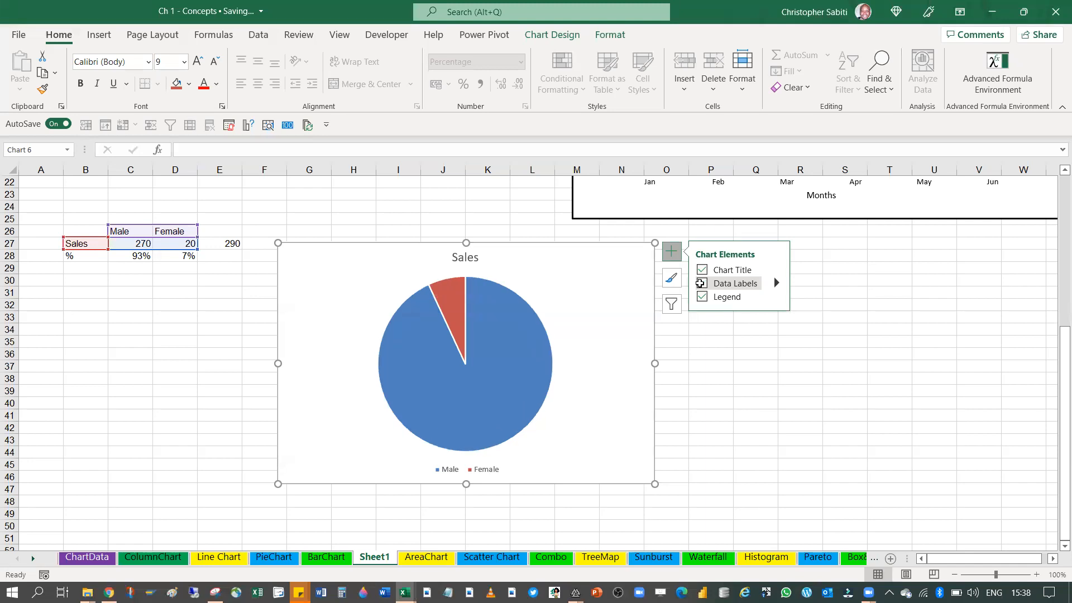
pyautogui.click(700, 283)
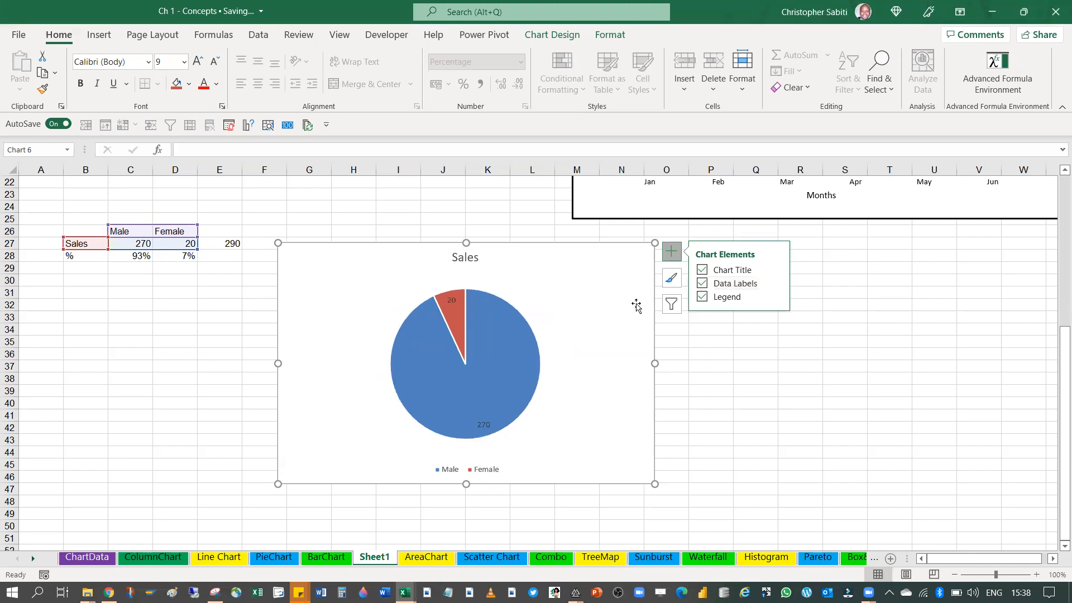
pyautogui.click(775, 283)
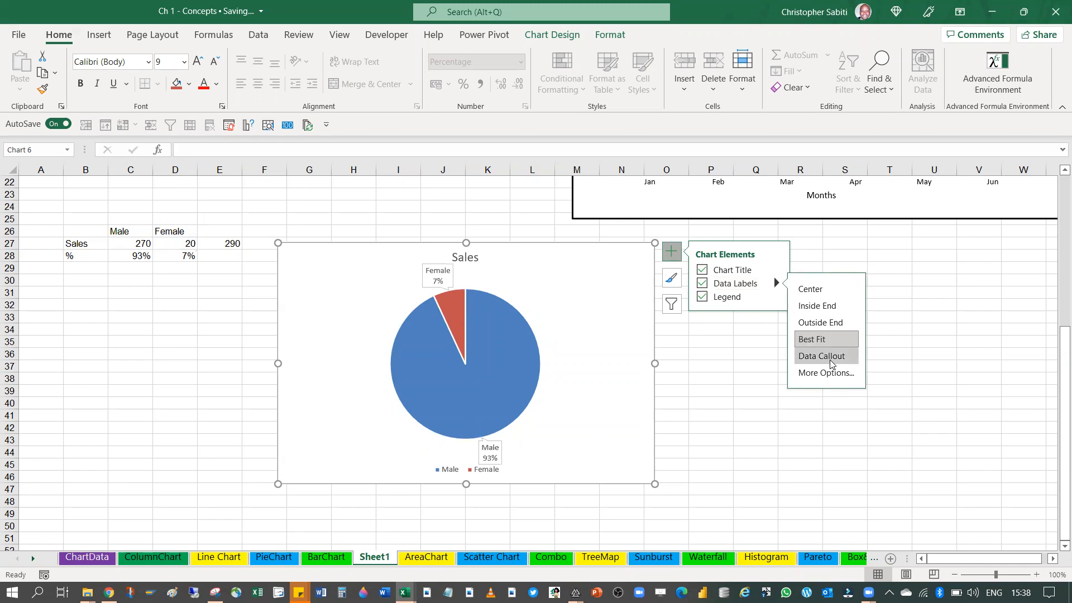
pyautogui.click(830, 363)
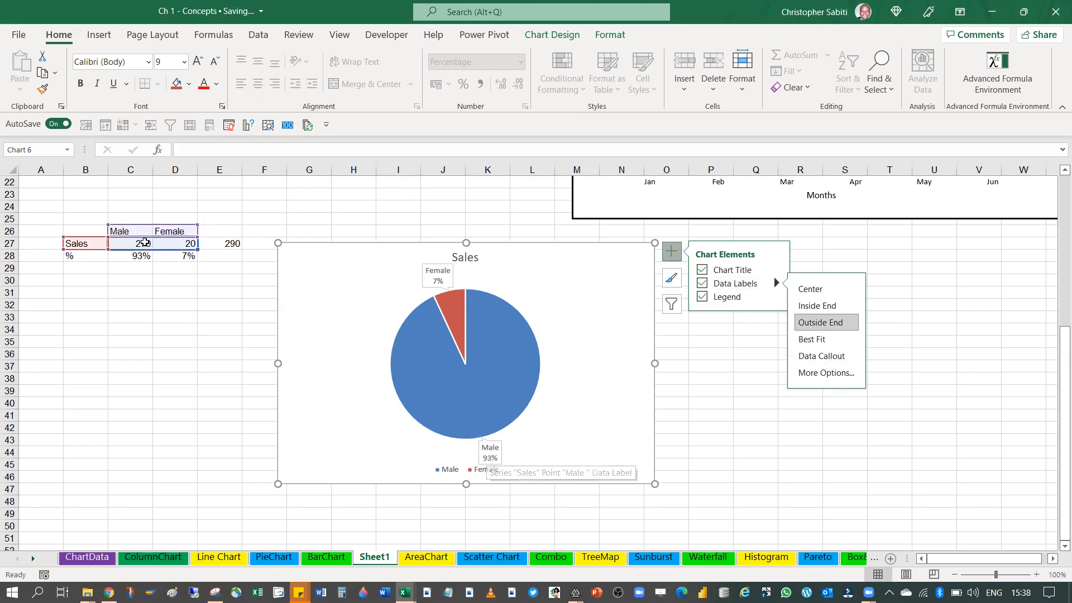
# Set the Female sales value in D27 to 120
pyautogui.click(173, 244)
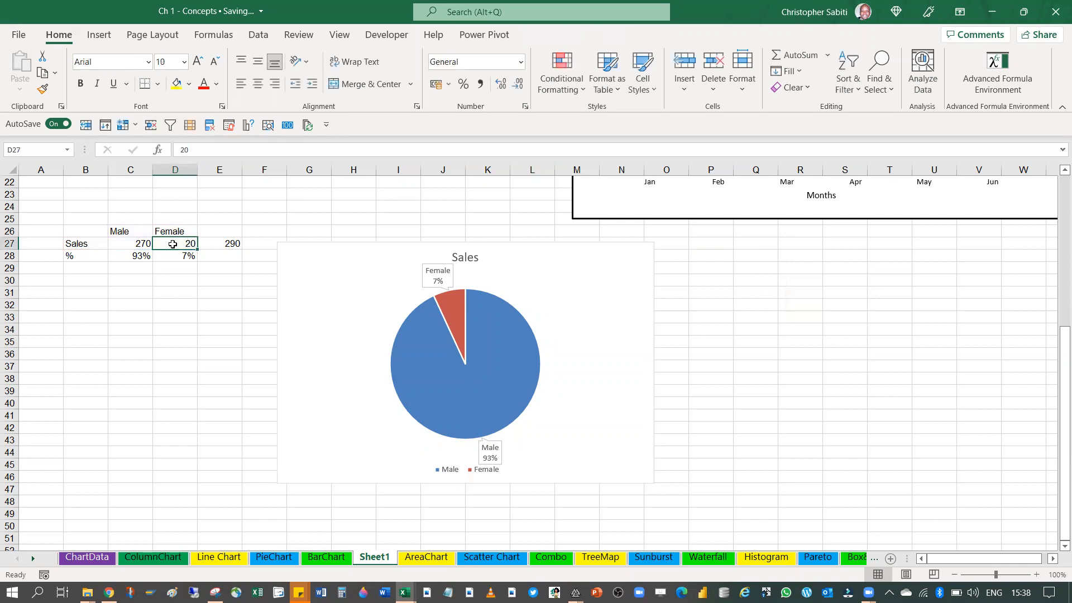
pyautogui.write('120')
pyautogui.press('Return')
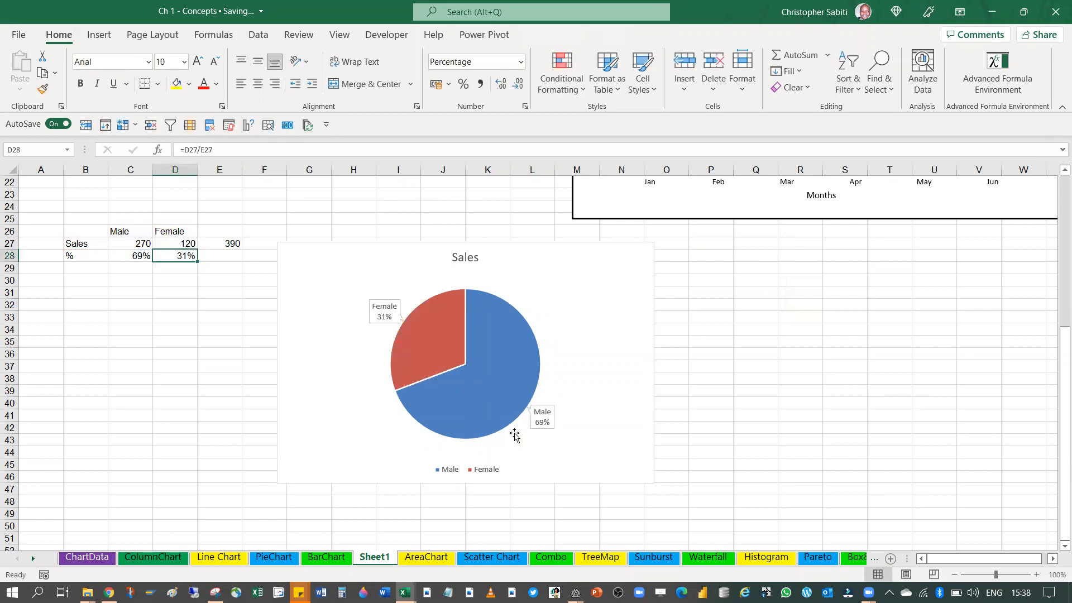
# Narrow the pie chart slightly by pulling in its edge nearest the data table
pyautogui.moveTo(478, 300)
pyautogui.click(450, 471)
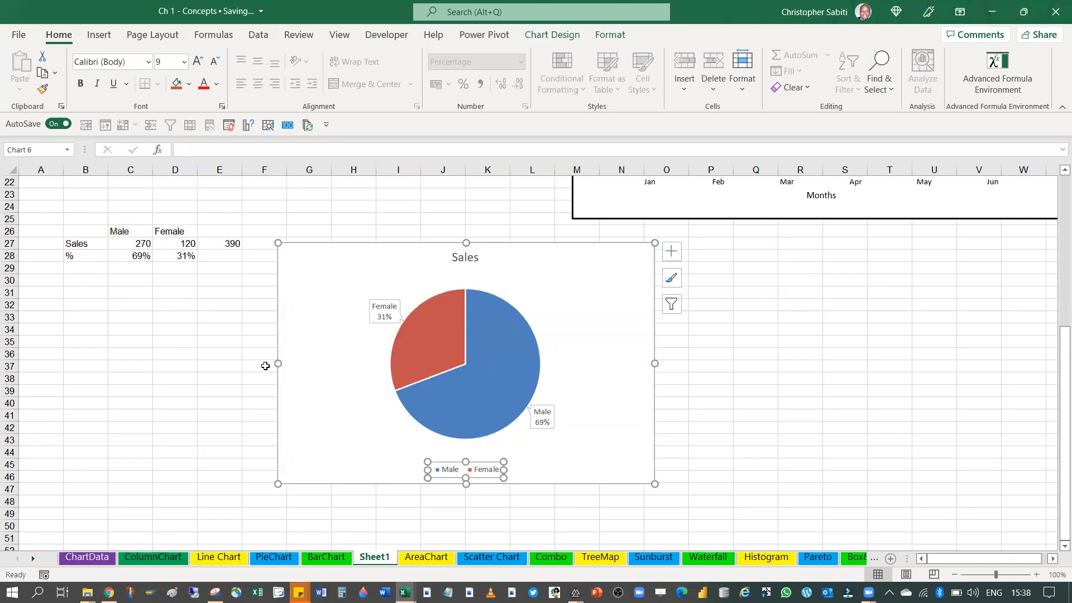
pyautogui.moveTo(278, 364); pyautogui.dragTo(308, 363)
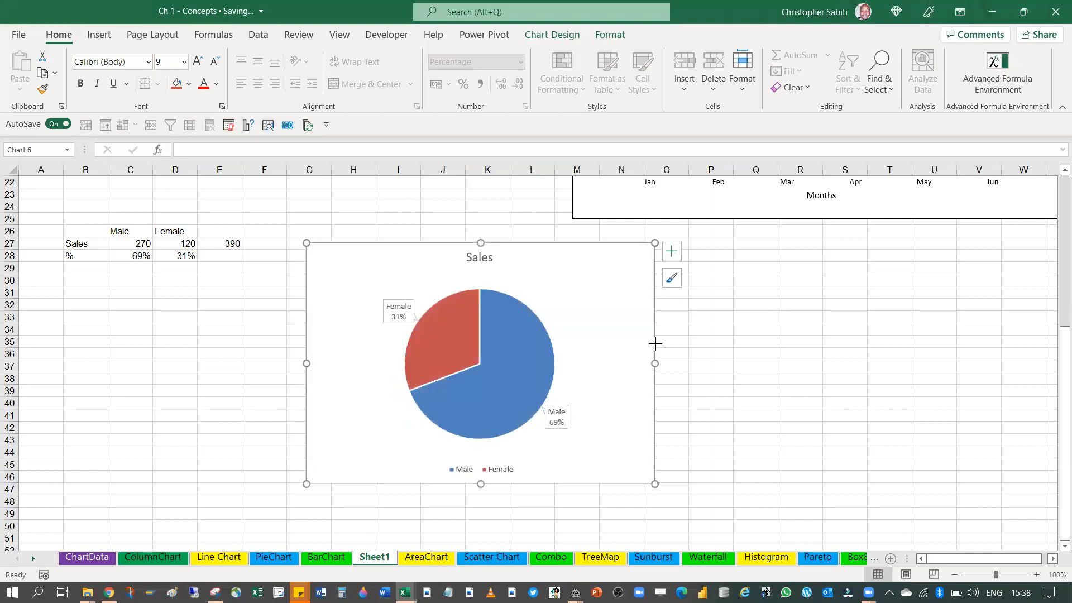
# Move the Sales per Months 2022 column chart closer to its source data and add a data table to it
pyautogui.click(679, 253)
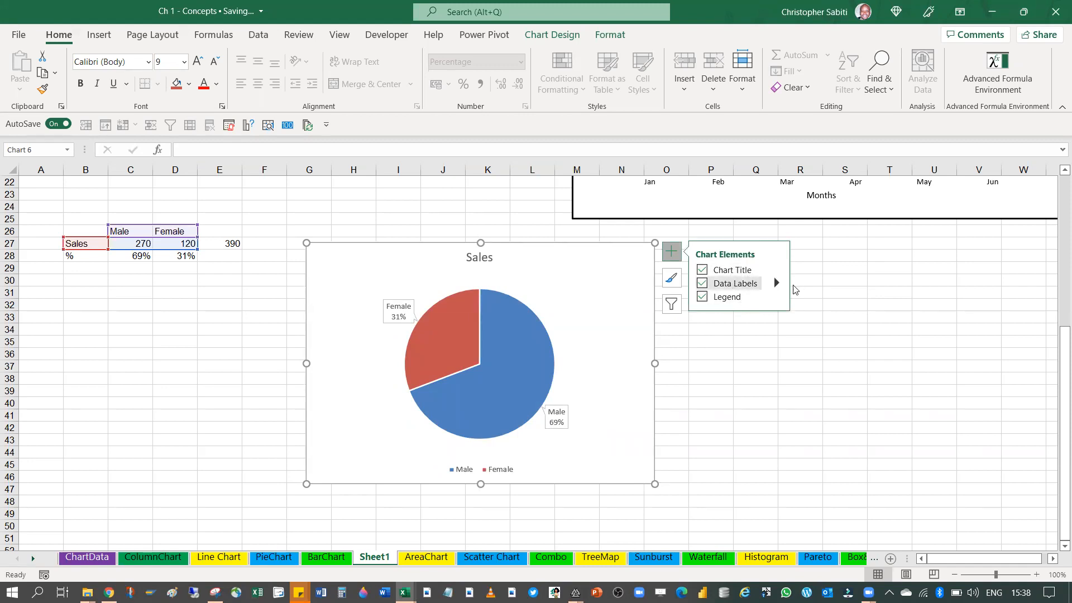
pyautogui.scroll(7, 974, 313)
pyautogui.click(751, 206)
pyautogui.moveTo(739, 189); pyautogui.dragTo(611, 202)
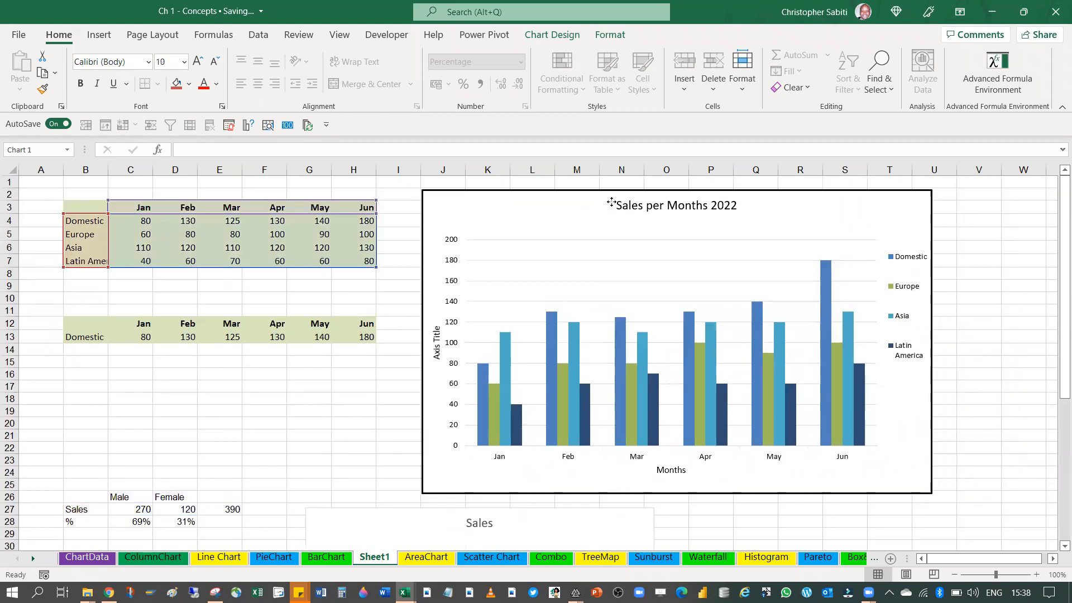
pyautogui.click(948, 199)
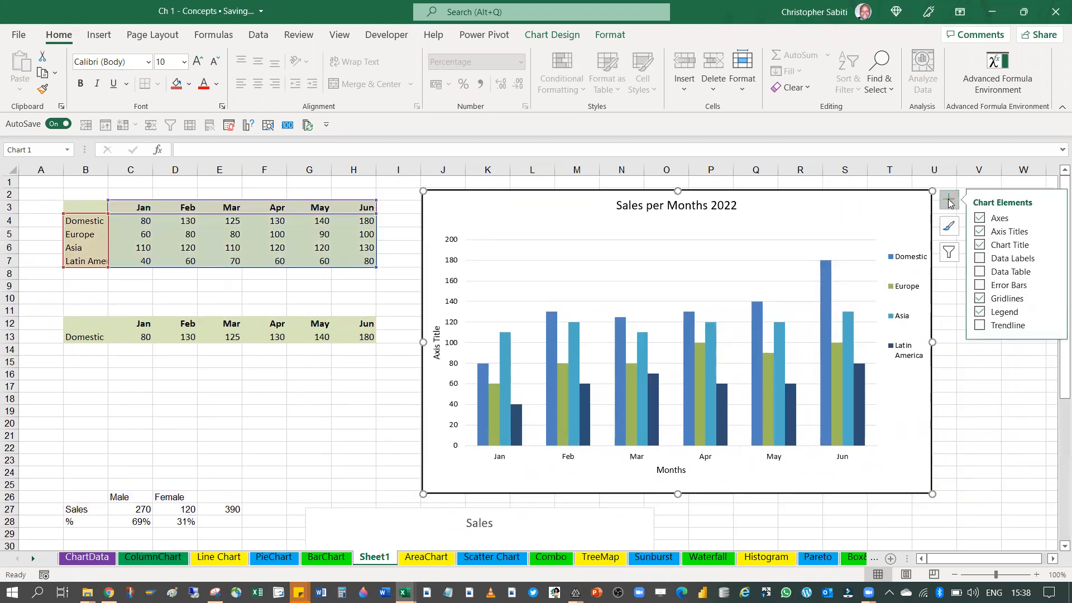
pyautogui.click(1005, 272)
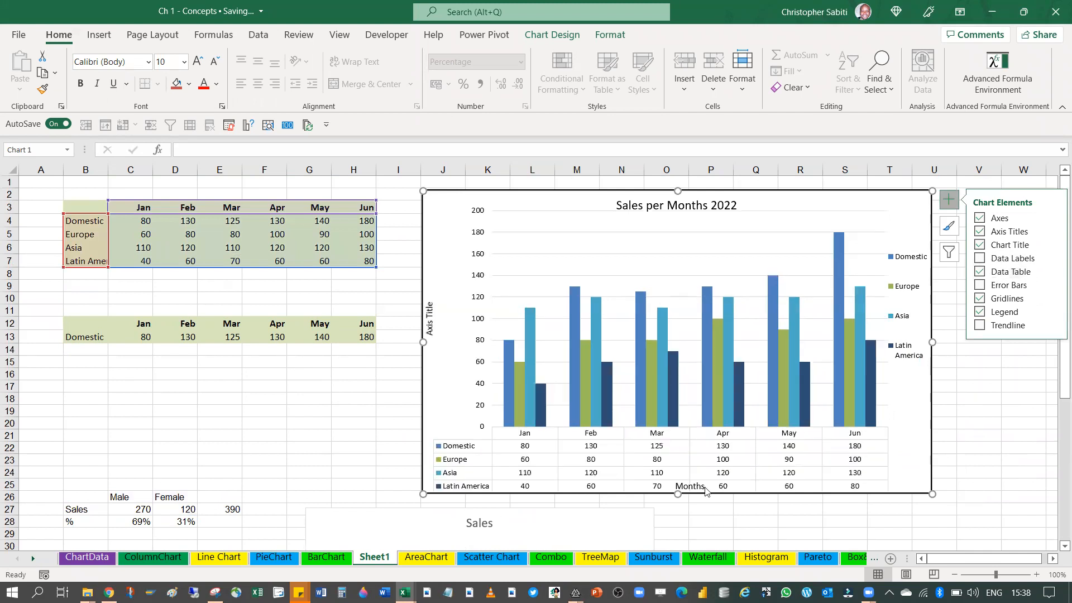
# Move the Male/Female pie chart closer to its sales table
pyautogui.scroll(-11, 407, 354)
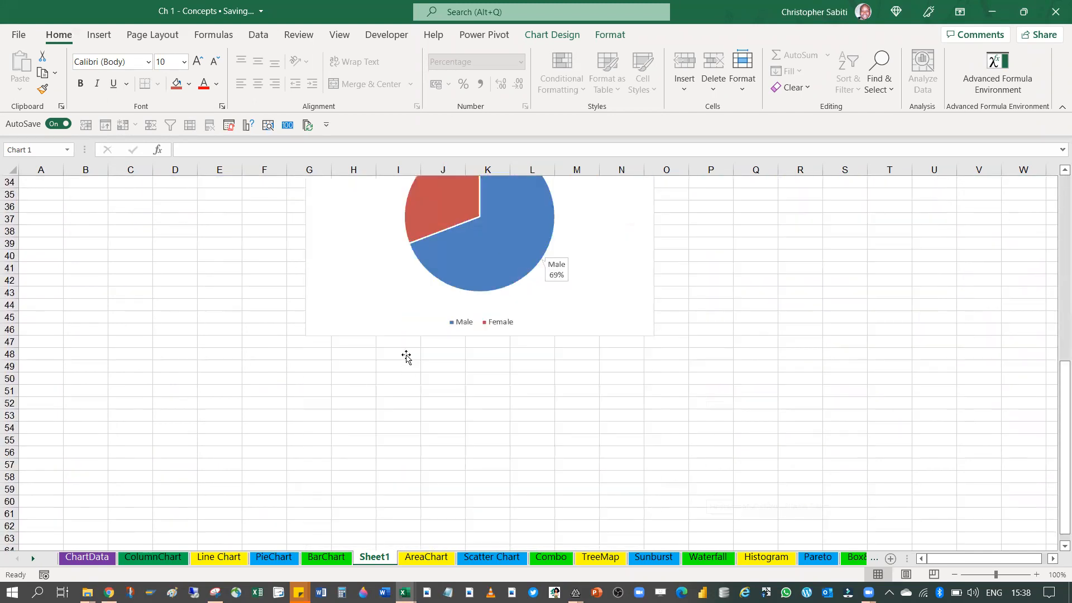
pyautogui.scroll(4, 459, 274)
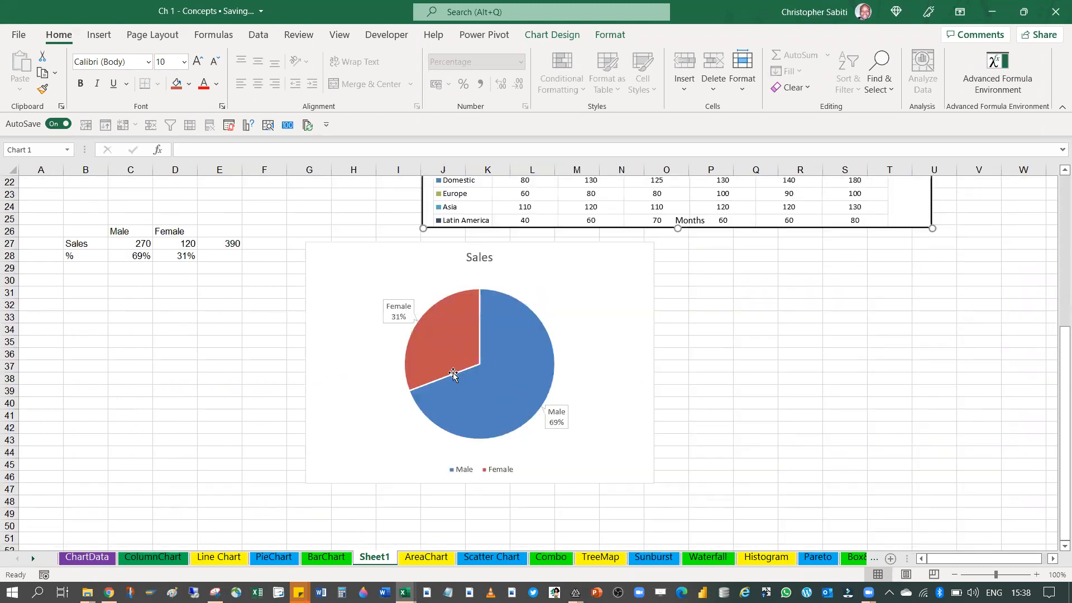
pyautogui.moveTo(460, 378)
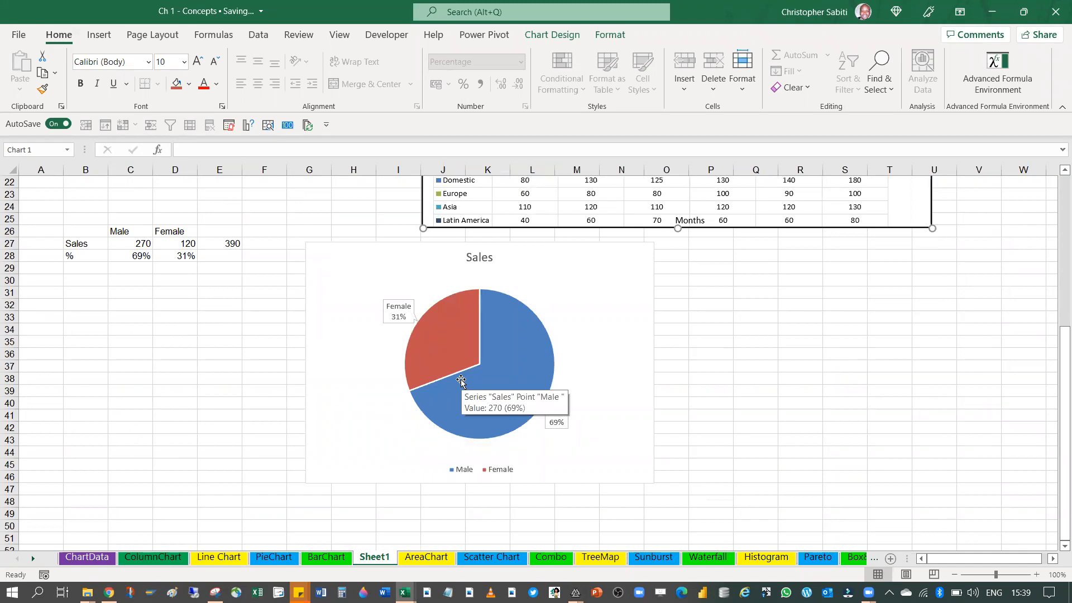
pyautogui.moveTo(106, 233); pyautogui.dragTo(184, 268)
pyautogui.moveTo(549, 279); pyautogui.dragTo(486, 255)
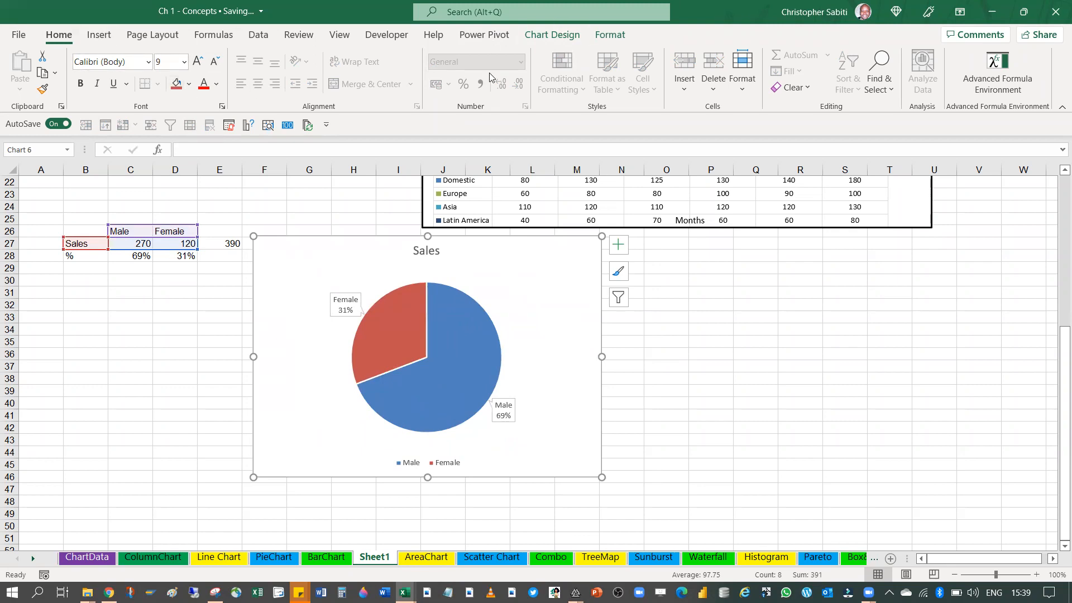
# Change the Male/Female pie chart's type to a doughnut chart
pyautogui.click(550, 34)
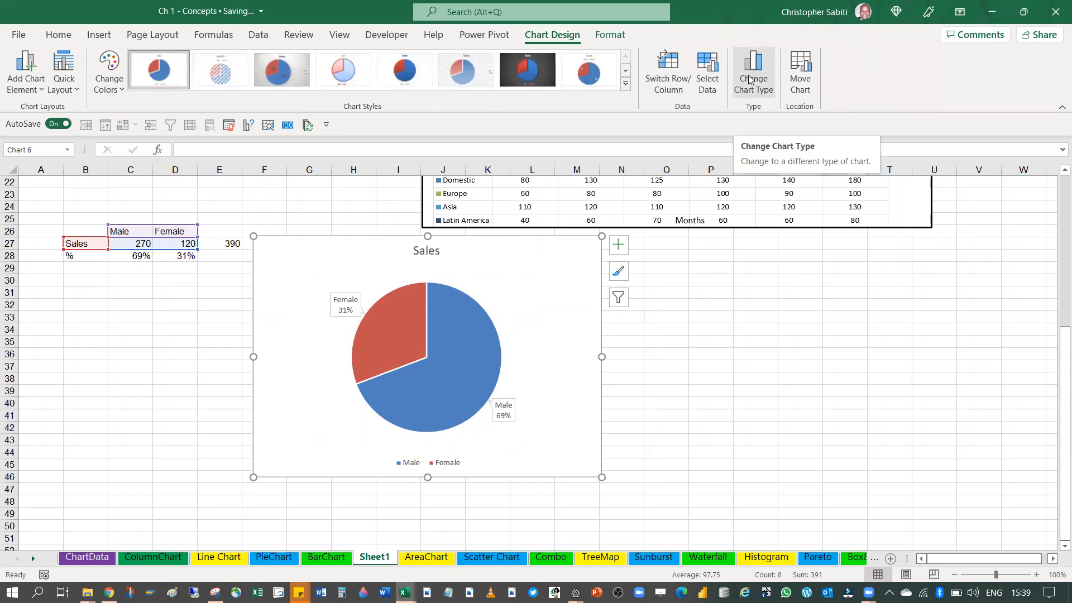
pyautogui.click(99, 35)
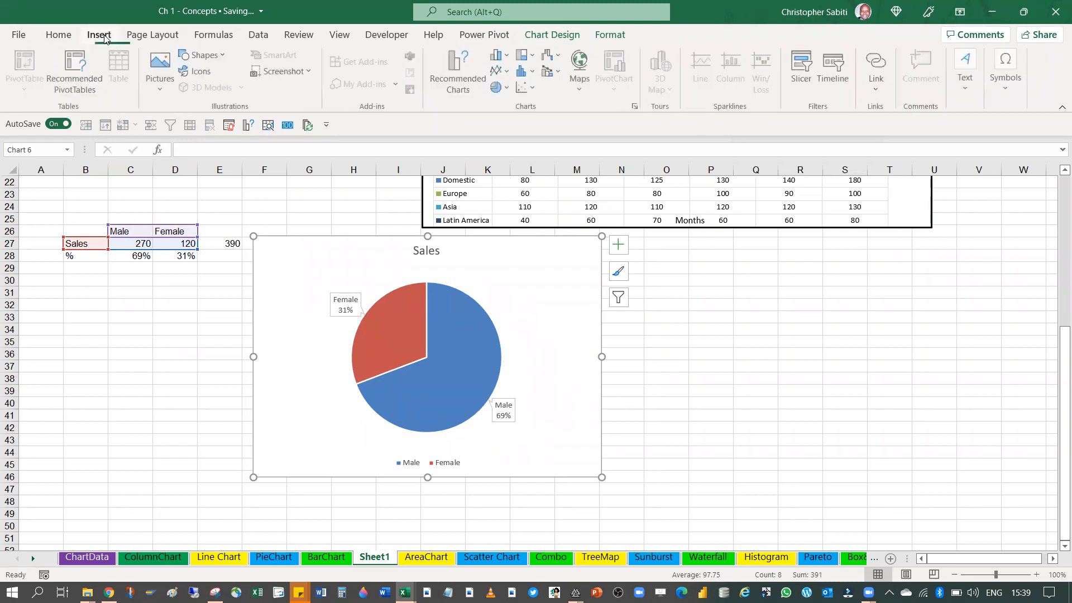
pyautogui.click(636, 107)
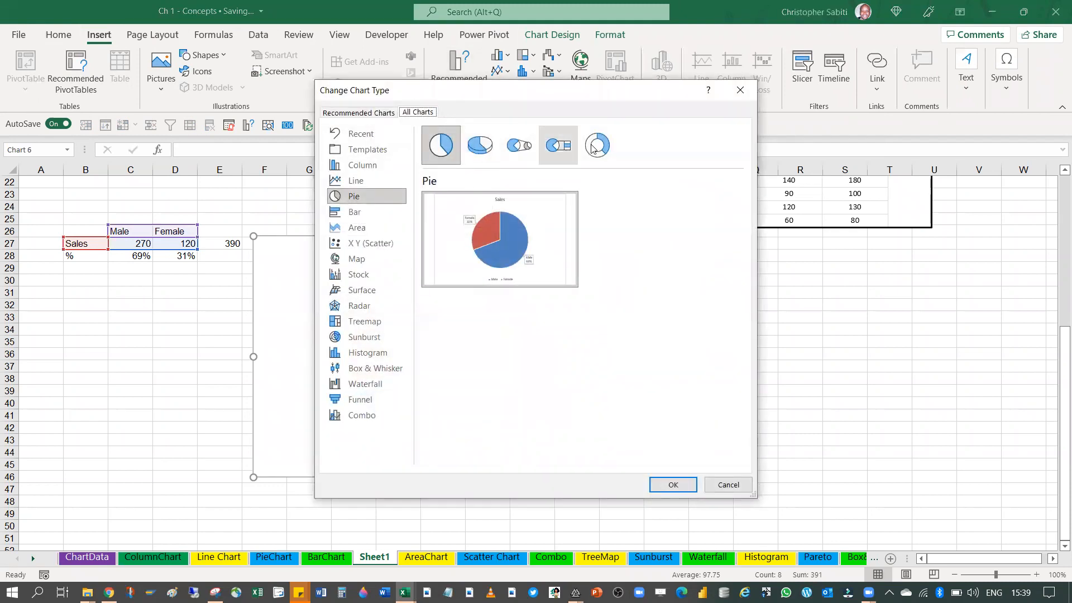
pyautogui.click(597, 146)
pyautogui.click(679, 484)
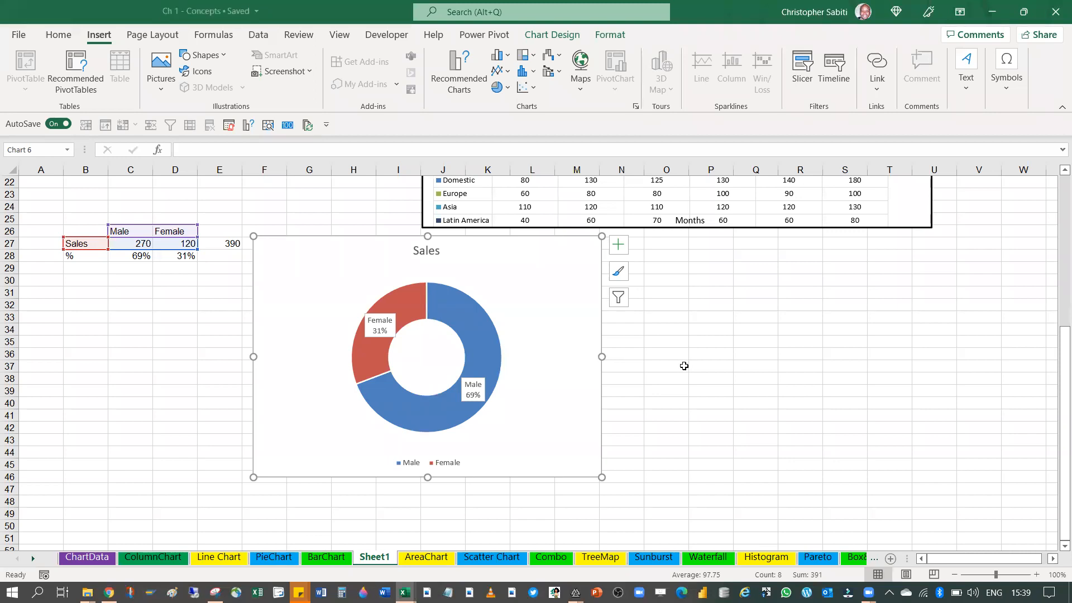
pyautogui.moveTo(467, 294)
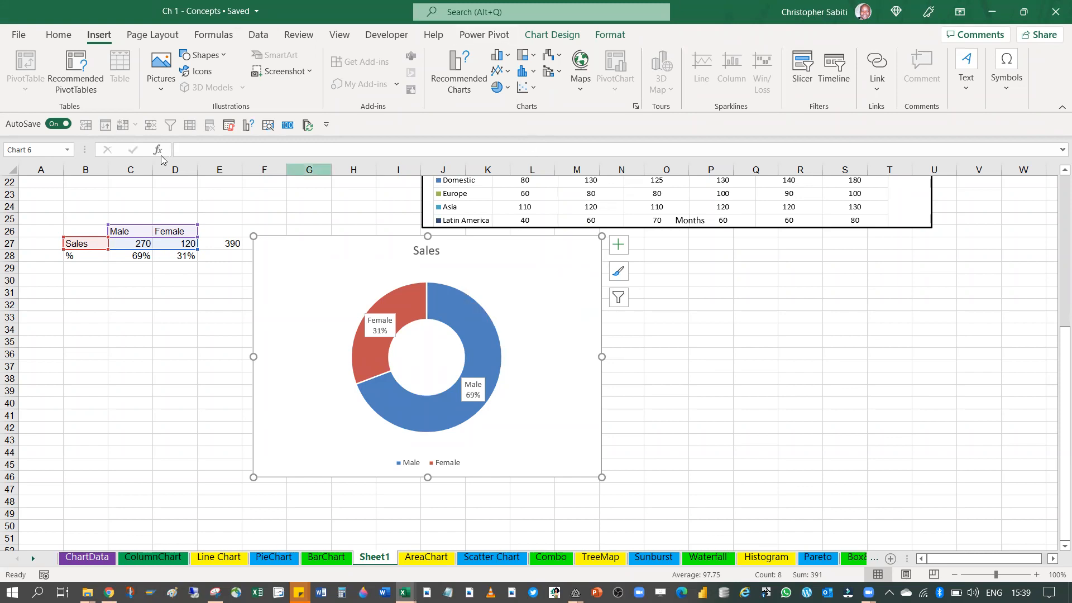
pyautogui.scroll(-2, 242, 319)
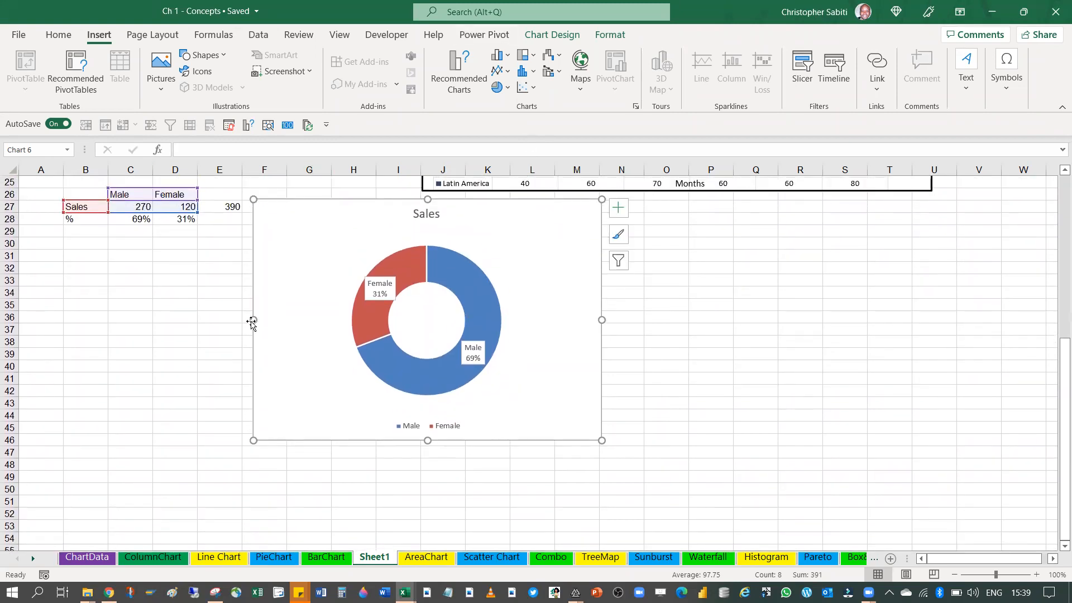
pyautogui.scroll(-2, 455, 290)
pyautogui.scroll(-2, 456, 289)
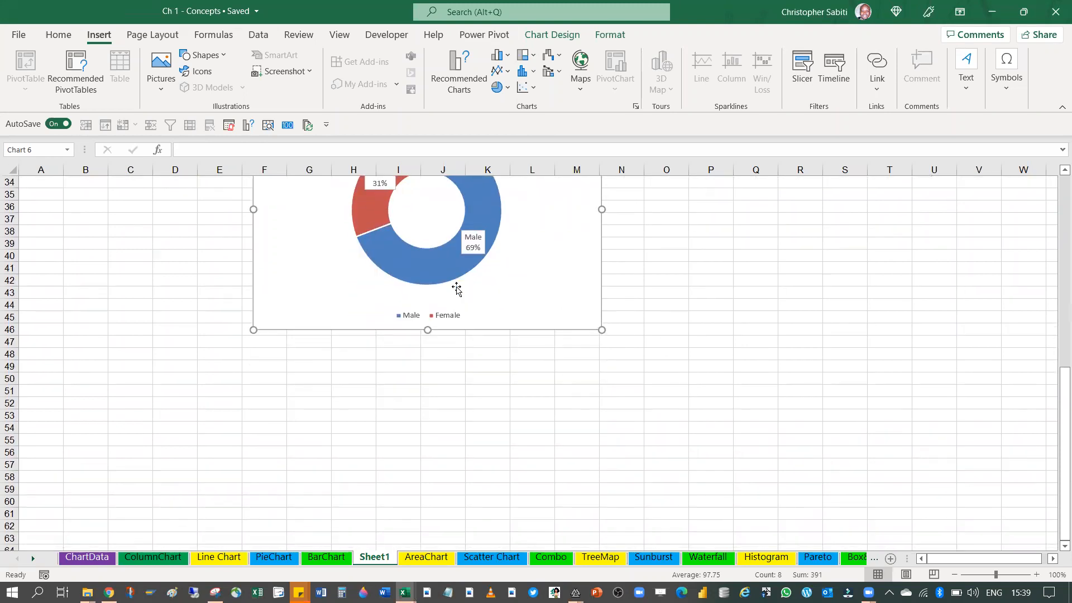
pyautogui.scroll(2, 456, 289)
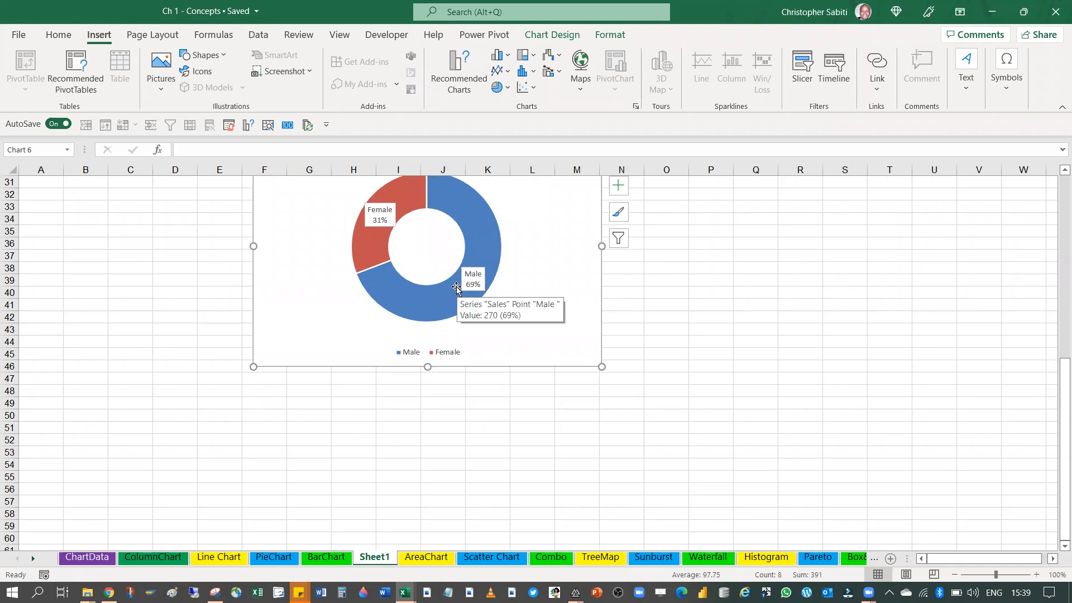
pyautogui.scroll(2, 519, 282)
pyautogui.scroll(2, 520, 283)
pyautogui.scroll(-5, 366, 277)
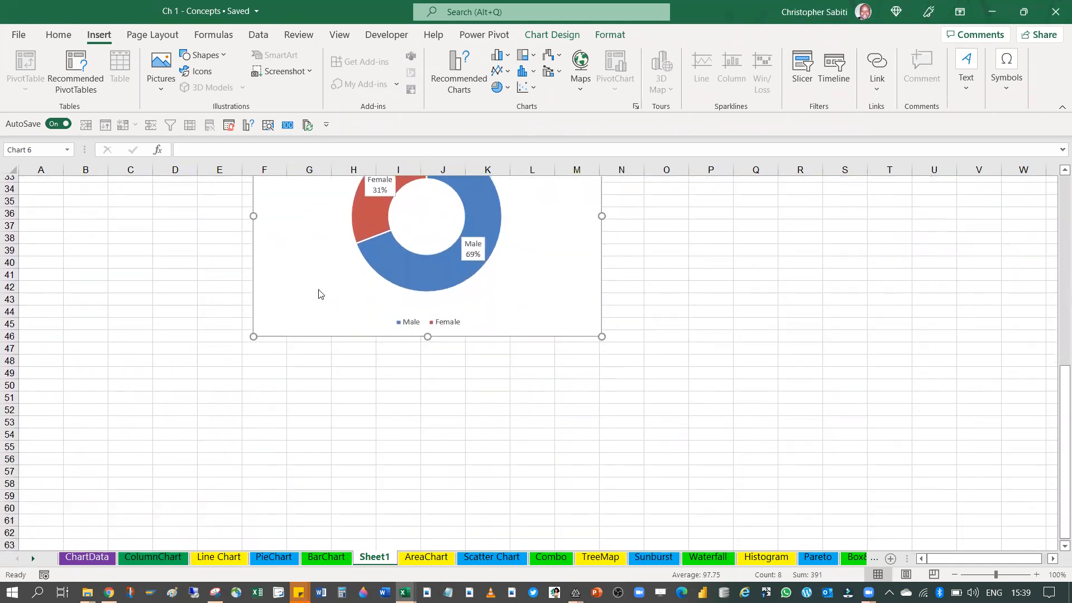
pyautogui.scroll(3, 319, 292)
pyautogui.scroll(-2, 322, 299)
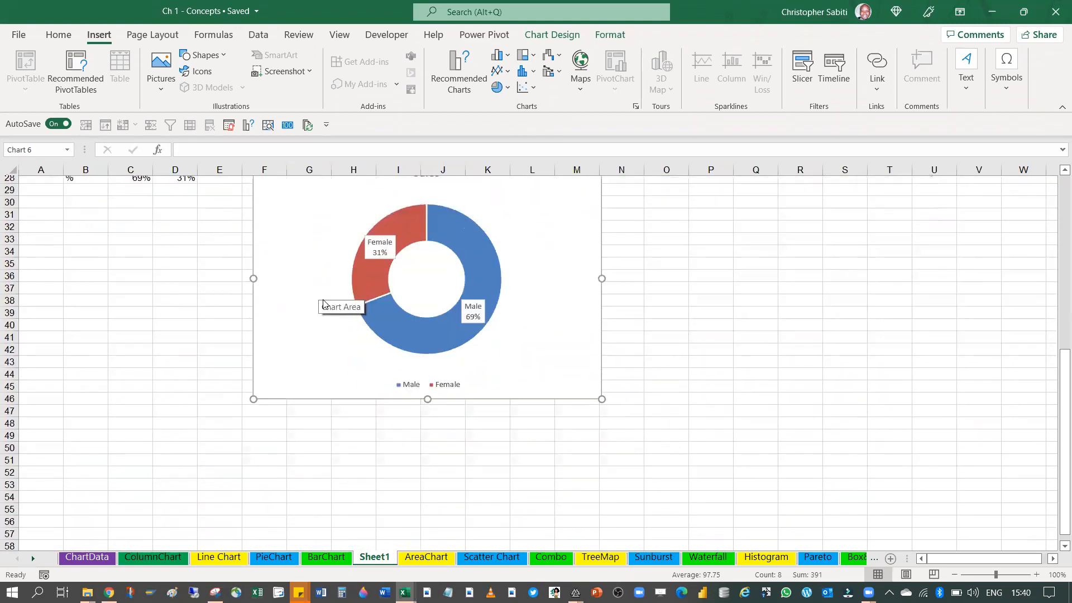
pyautogui.scroll(-8, 239, 304)
# Try a 2-D pie chart of the full monthly regional sales table B3:H7, enlarge it, and delete it
pyautogui.click(144, 266)
pyautogui.scroll(12, 246, 313)
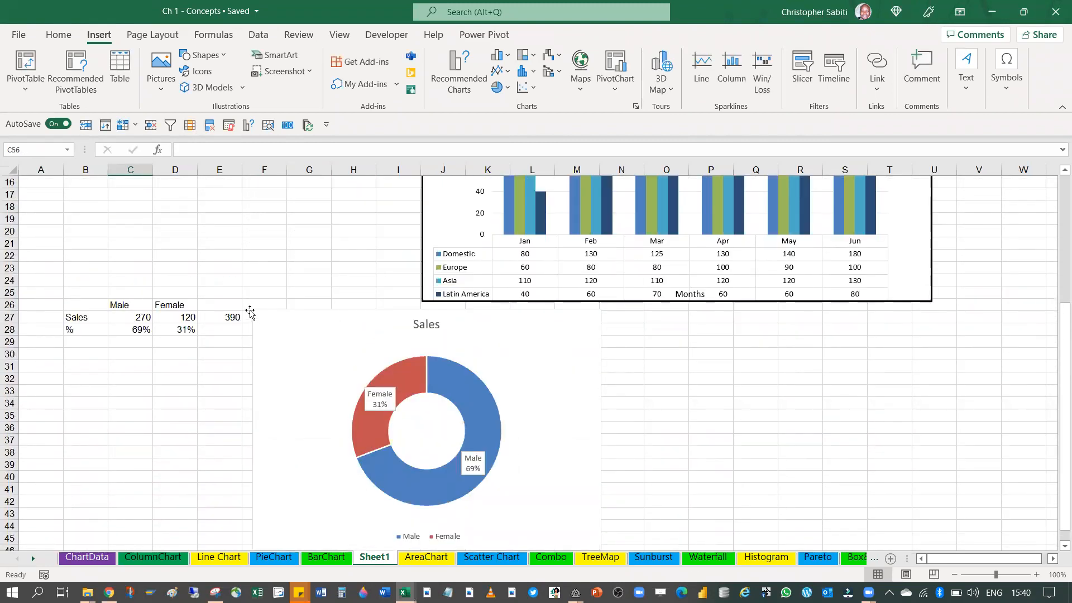
pyautogui.scroll(5, 249, 312)
pyautogui.moveTo(92, 212); pyautogui.dragTo(148, 262)
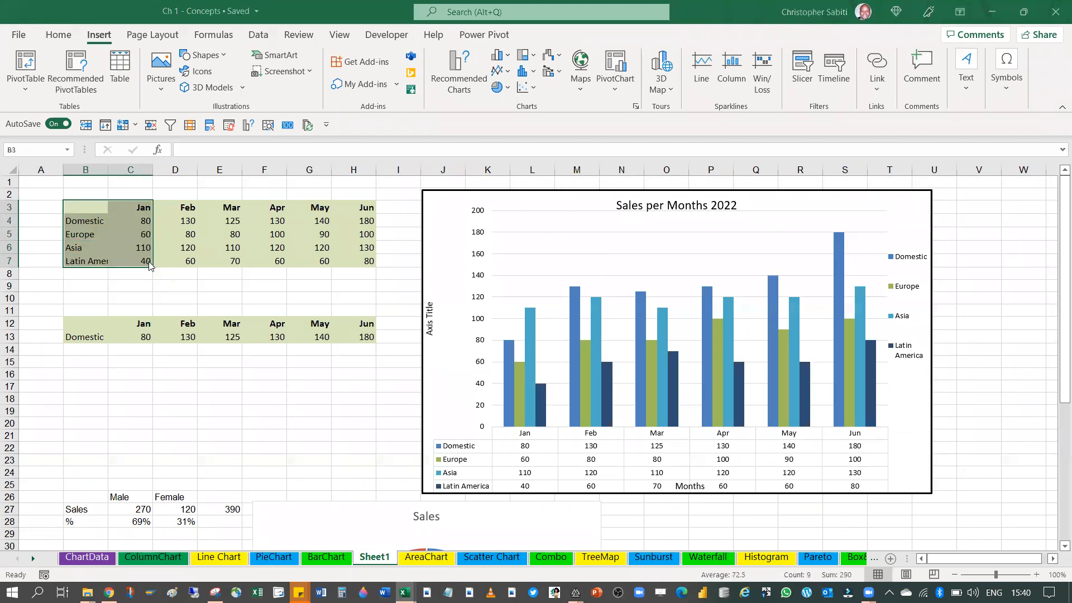
pyautogui.click(148, 262)
pyautogui.press('super')
pyautogui.press('Escape')
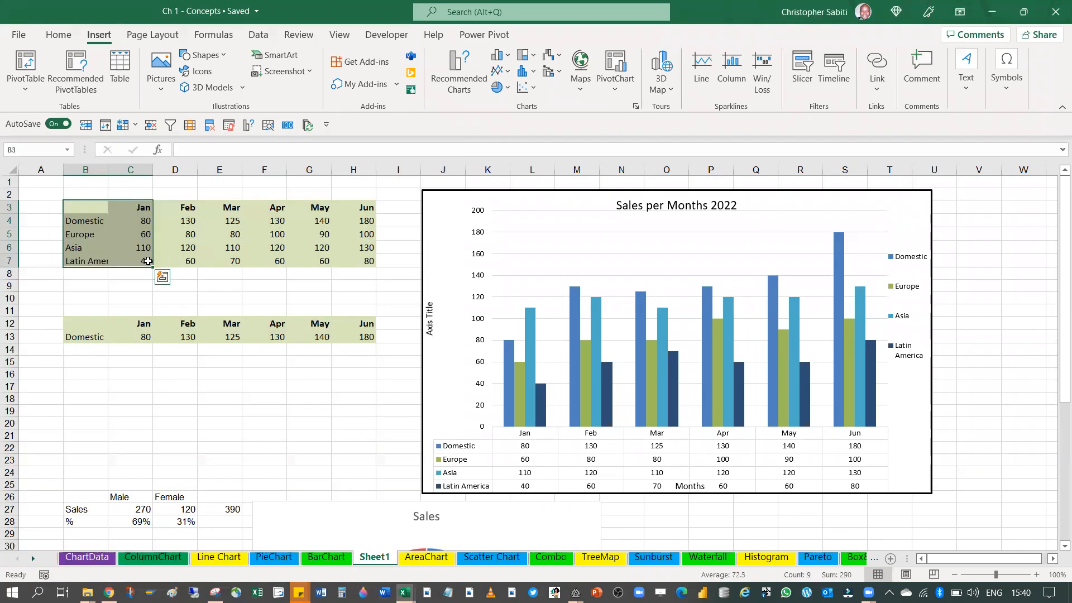
pyautogui.moveTo(98, 209); pyautogui.dragTo(365, 255)
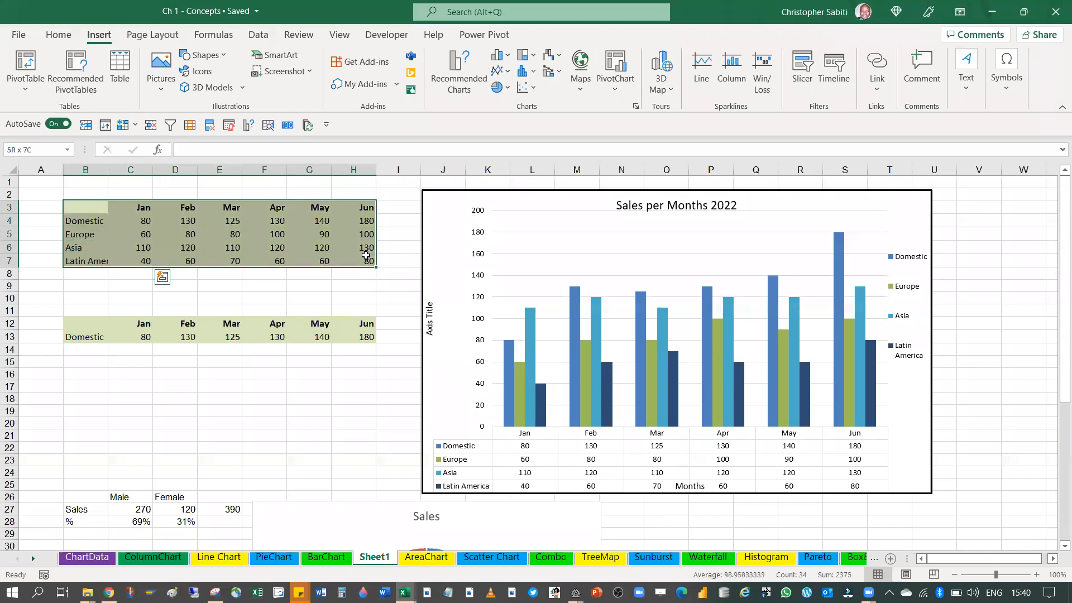
pyautogui.click(504, 88)
pyautogui.click(514, 129)
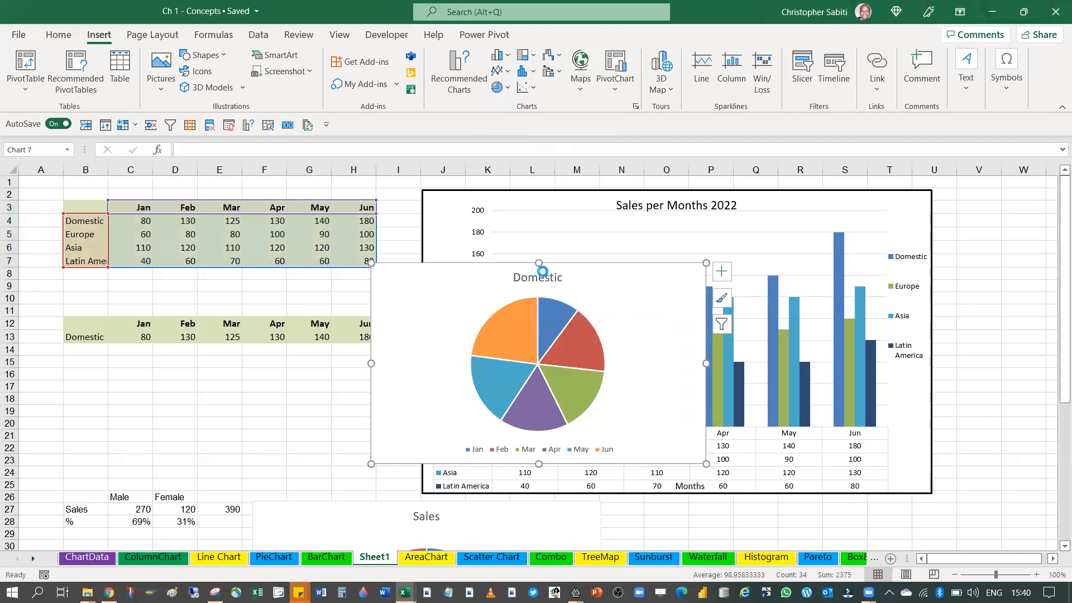
pyautogui.moveTo(705, 262); pyautogui.dragTo(828, 193)
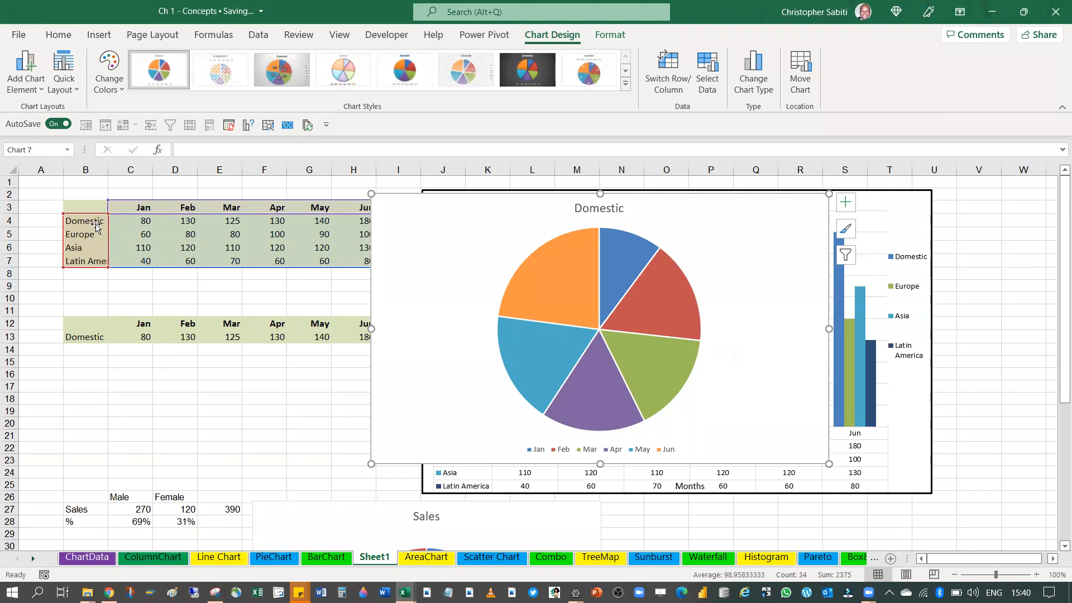
pyautogui.moveTo(658, 200); pyautogui.dragTo(659, 200)
pyautogui.press('Delete')
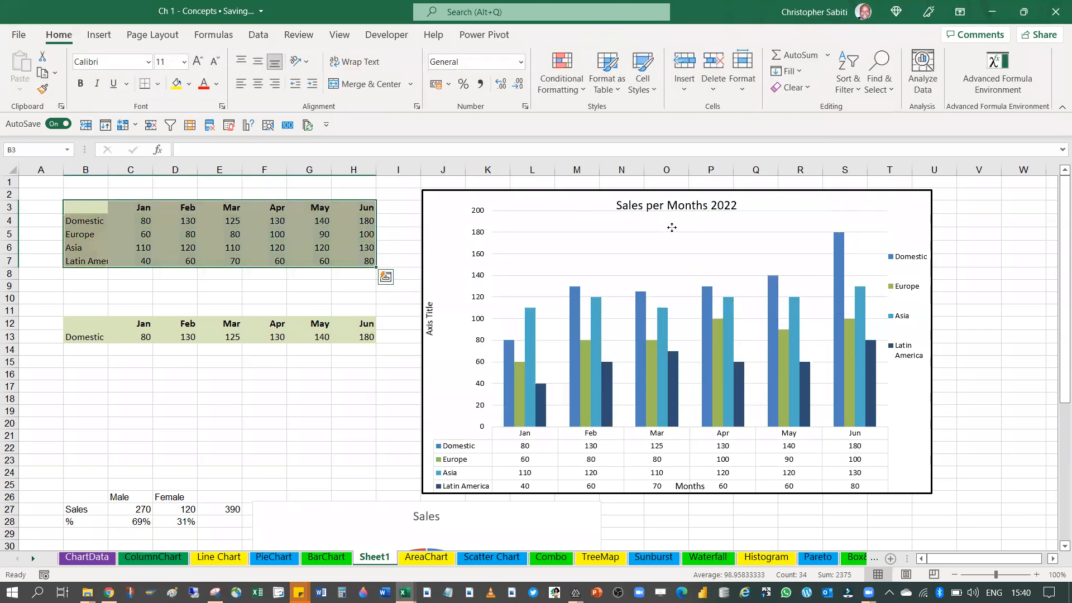
# Copy the region names with their January sales from B3:C8 and paste them at B49, below the doughnut chart
pyautogui.click(280, 237)
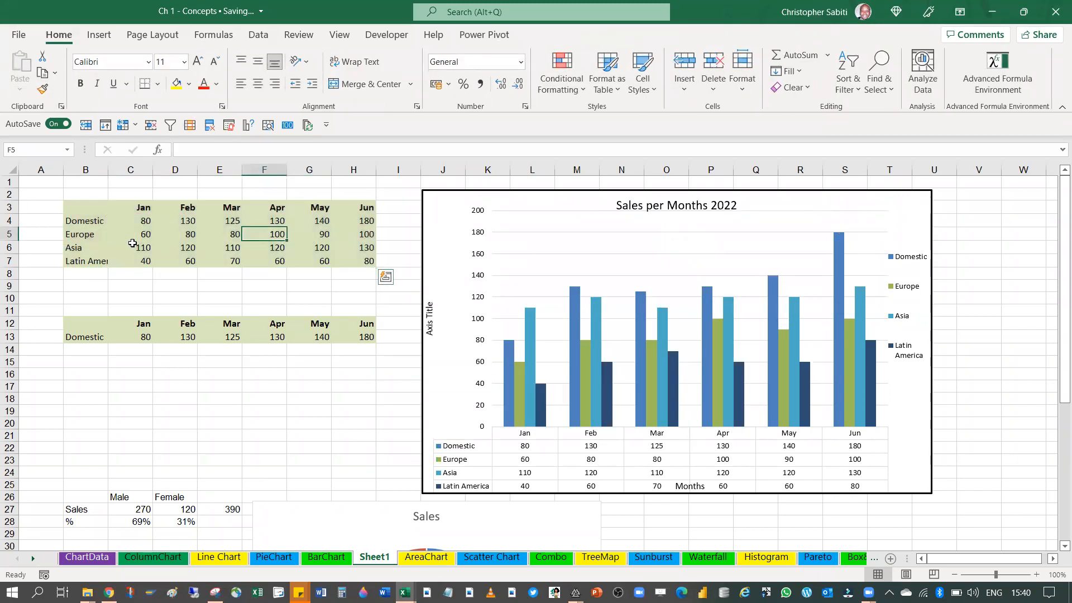
pyautogui.moveTo(75, 206); pyautogui.dragTo(141, 267)
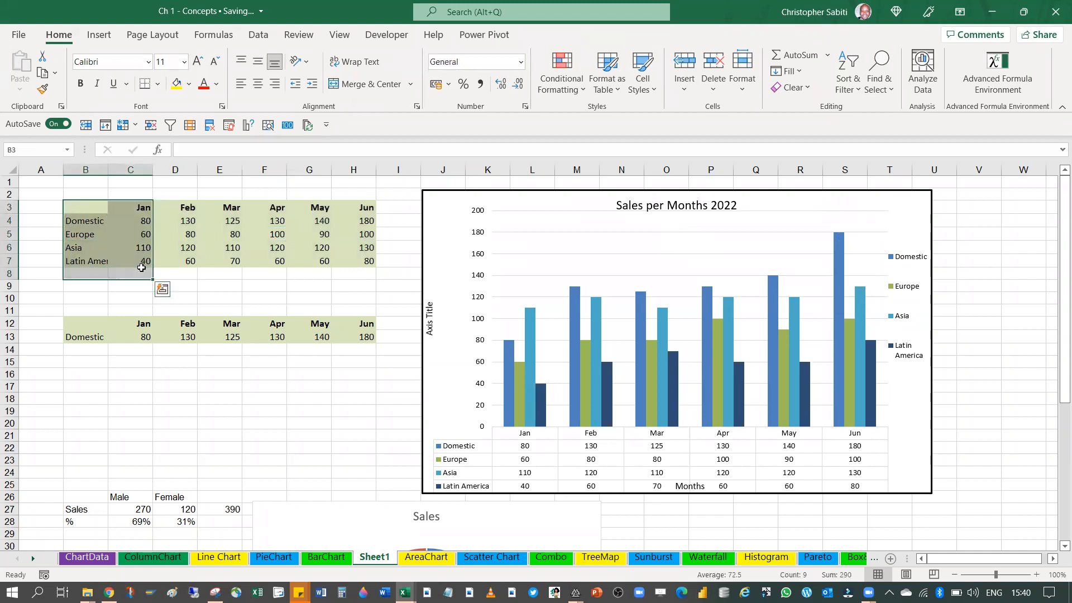
pyautogui.hotkey('ctrl', 'c')
pyautogui.scroll(-13, 265, 329)
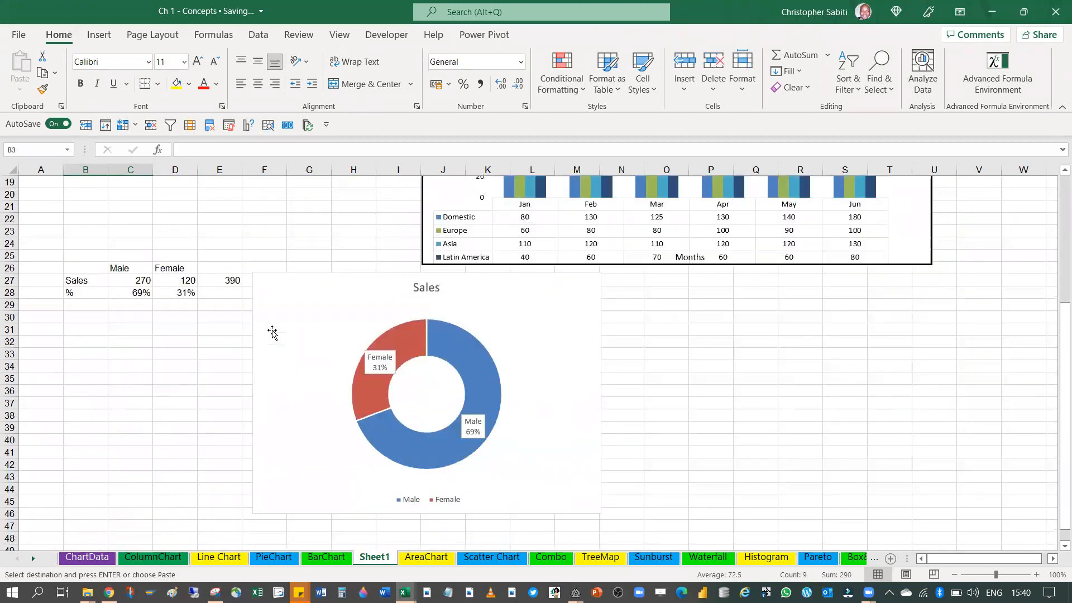
pyautogui.scroll(-2, 268, 332)
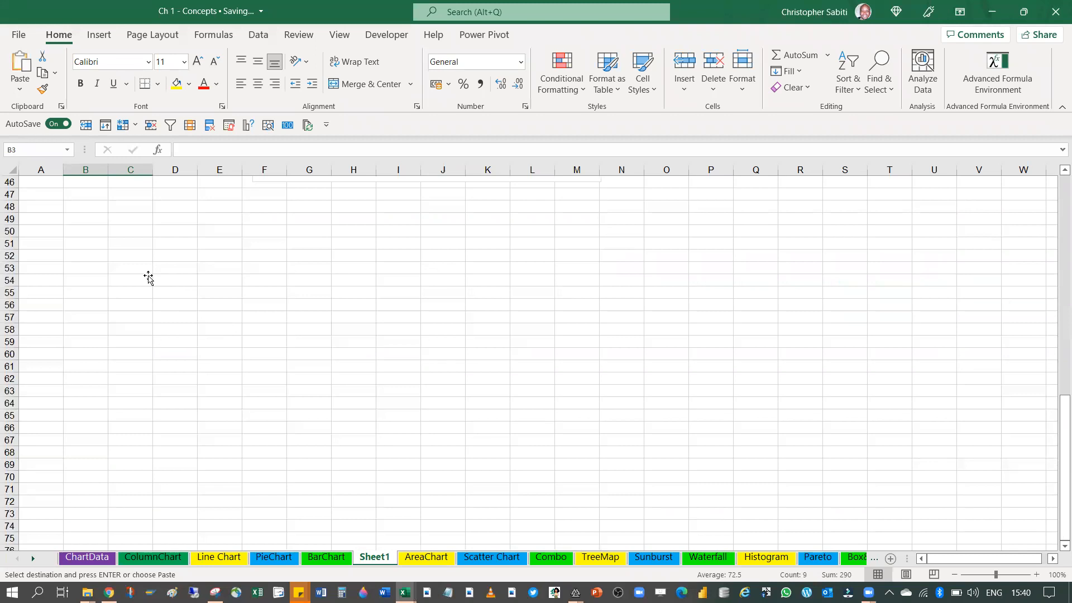
pyautogui.click(98, 221)
pyautogui.hotkey('ctrl', 'v')
pyautogui.click(182, 249)
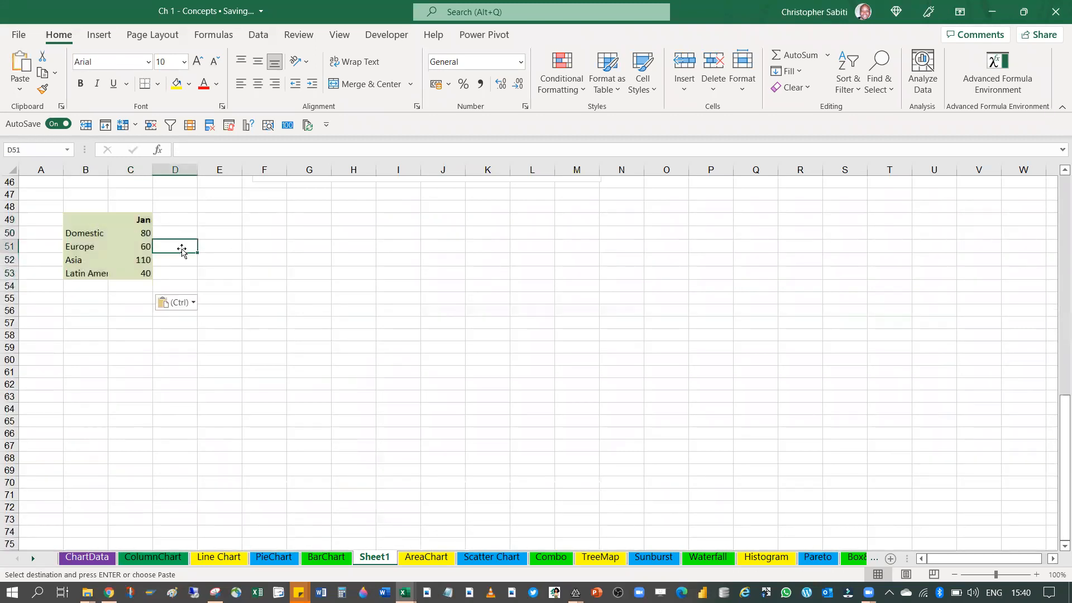
# Replace the Jan header in C49 of the pasted table with Sales
pyautogui.click(137, 215)
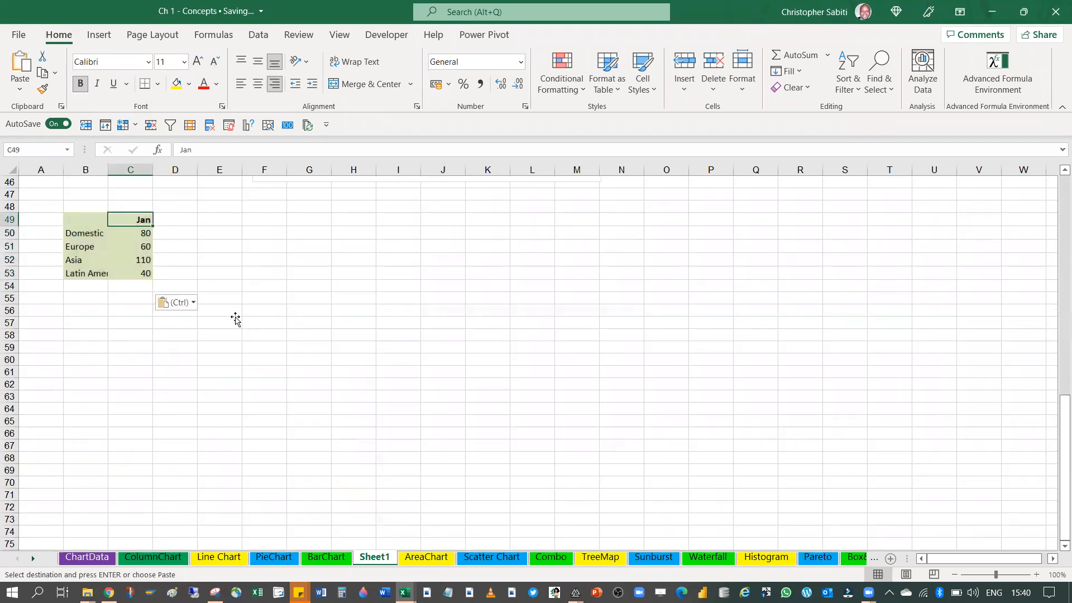
pyautogui.write('Sales')
pyautogui.press('Return')
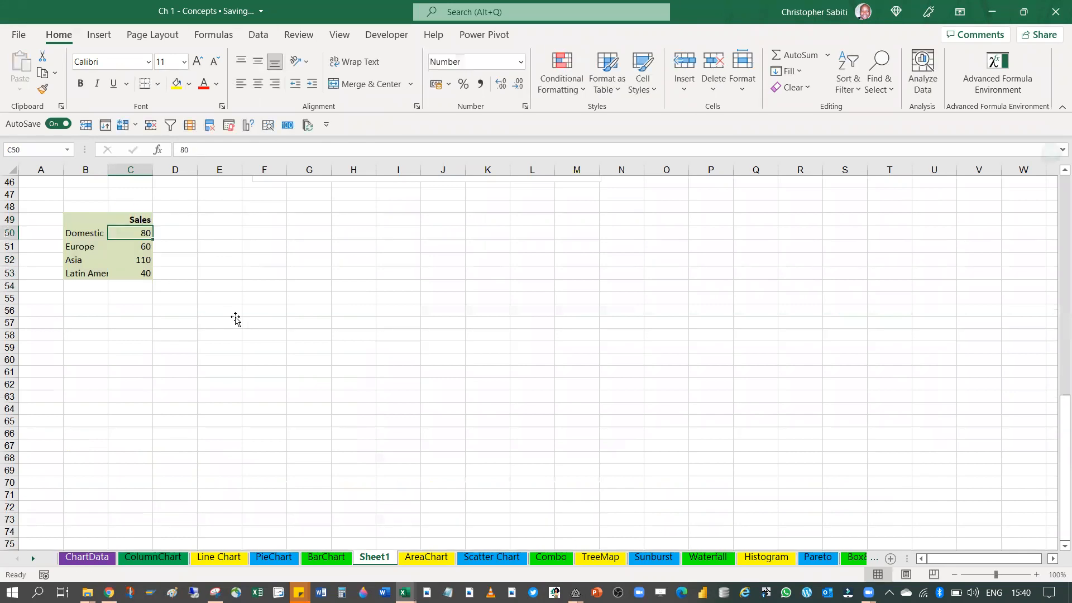
pyautogui.moveTo(308, 346); pyautogui.dragTo(307, 336)
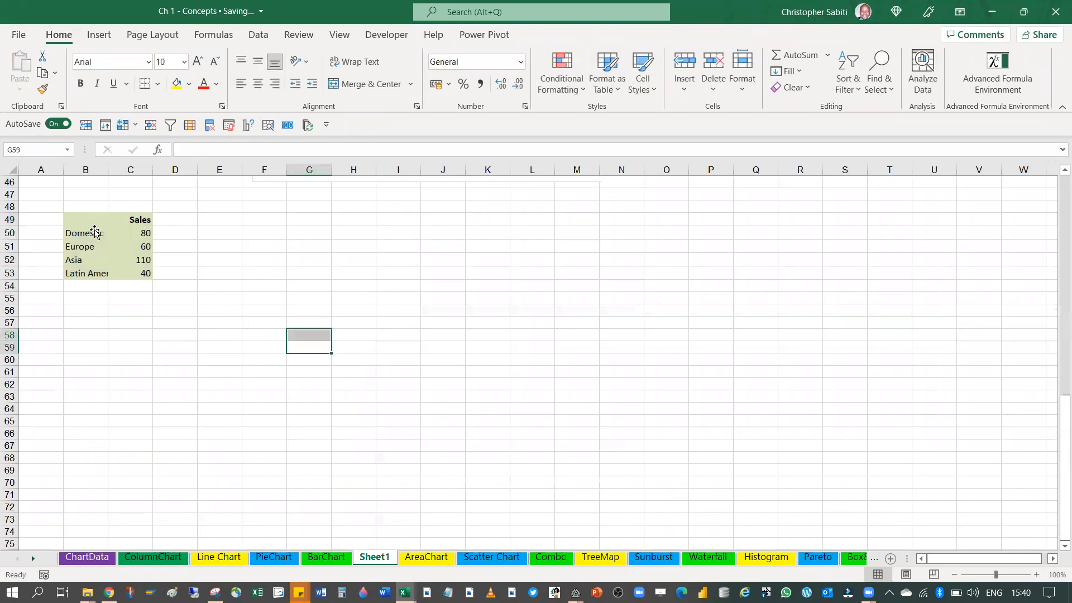
# Insert a 2-D pie chart of the regional sales table B49:C53 and enlarge it
pyautogui.moveTo(90, 234); pyautogui.dragTo(117, 274)
pyautogui.click(126, 310)
pyautogui.moveTo(84, 221); pyautogui.dragTo(124, 282)
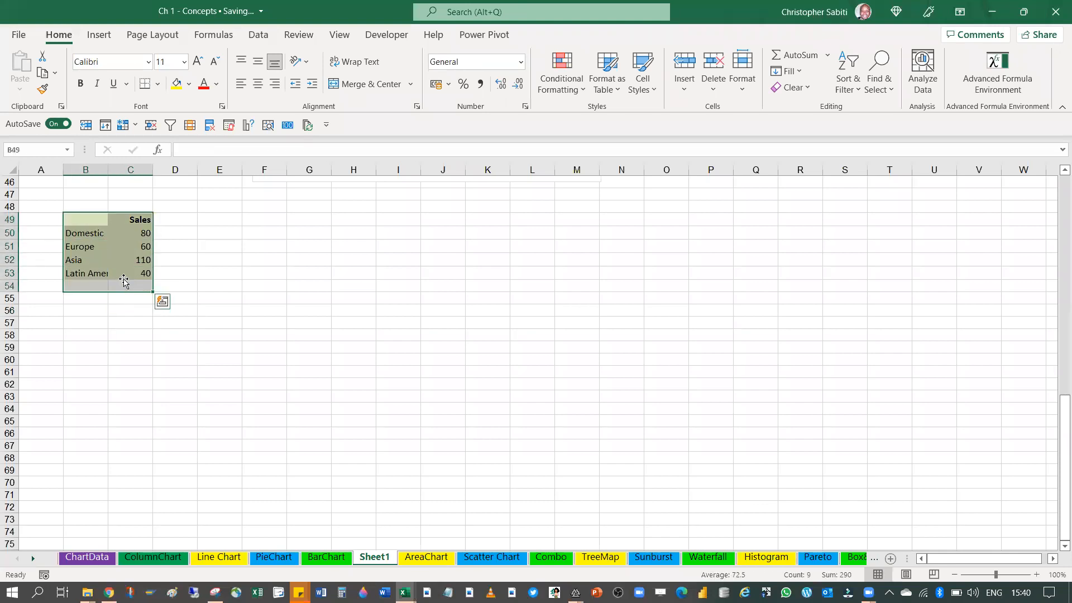
pyautogui.hotkey('shift', 'Up')
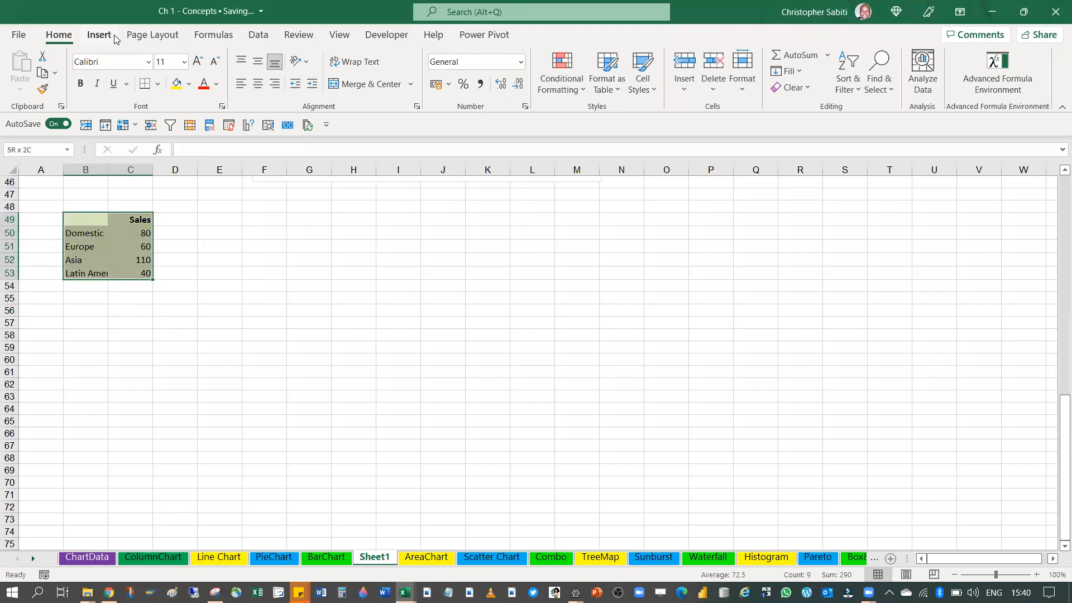
pyautogui.click(98, 34)
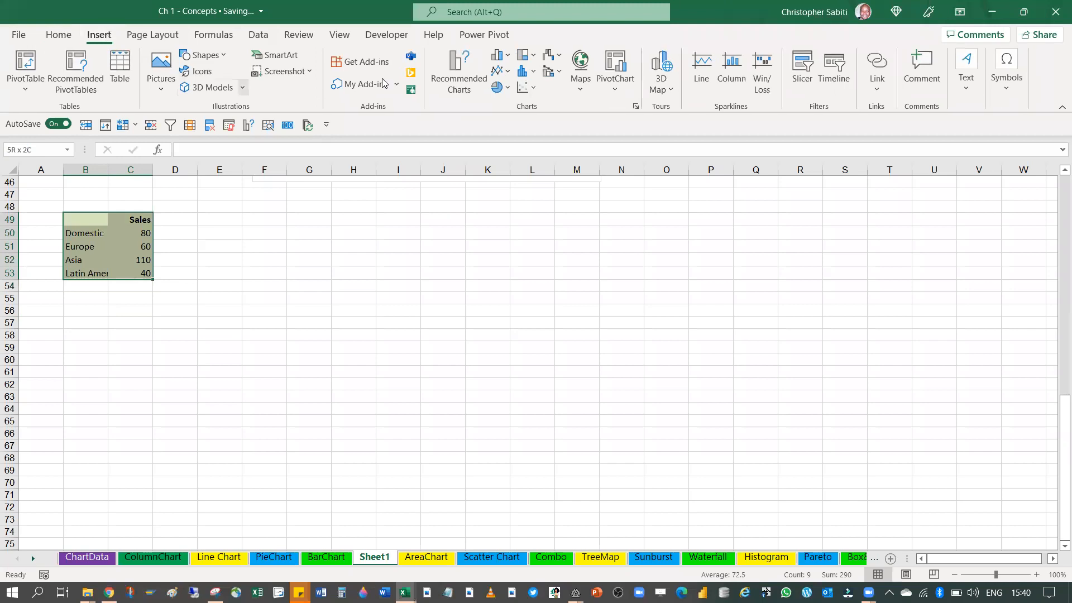
pyautogui.click(507, 89)
pyautogui.click(510, 137)
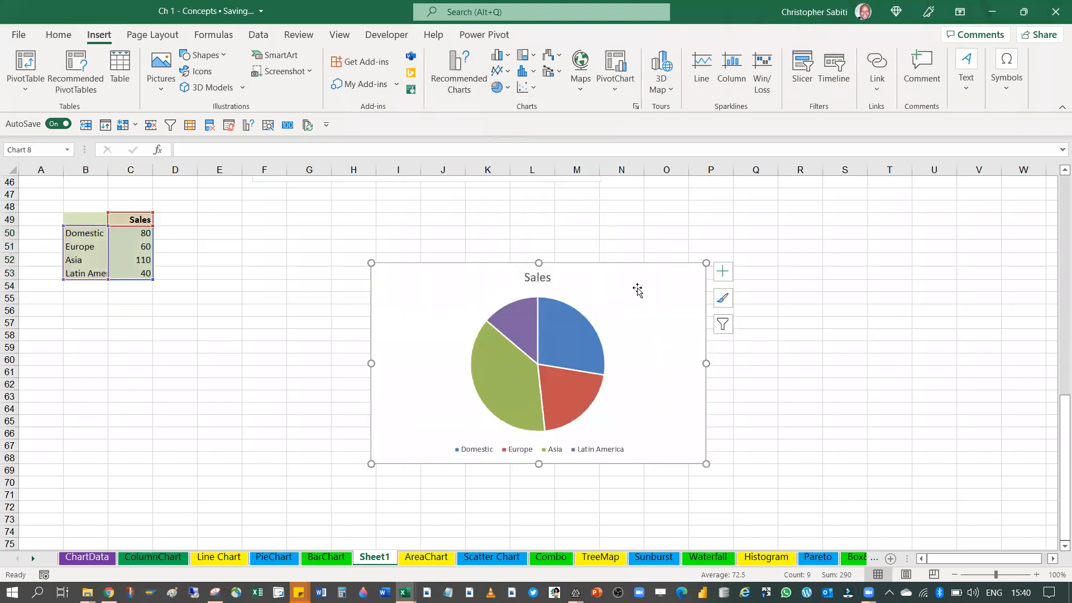
pyautogui.moveTo(706, 263); pyautogui.dragTo(739, 229)
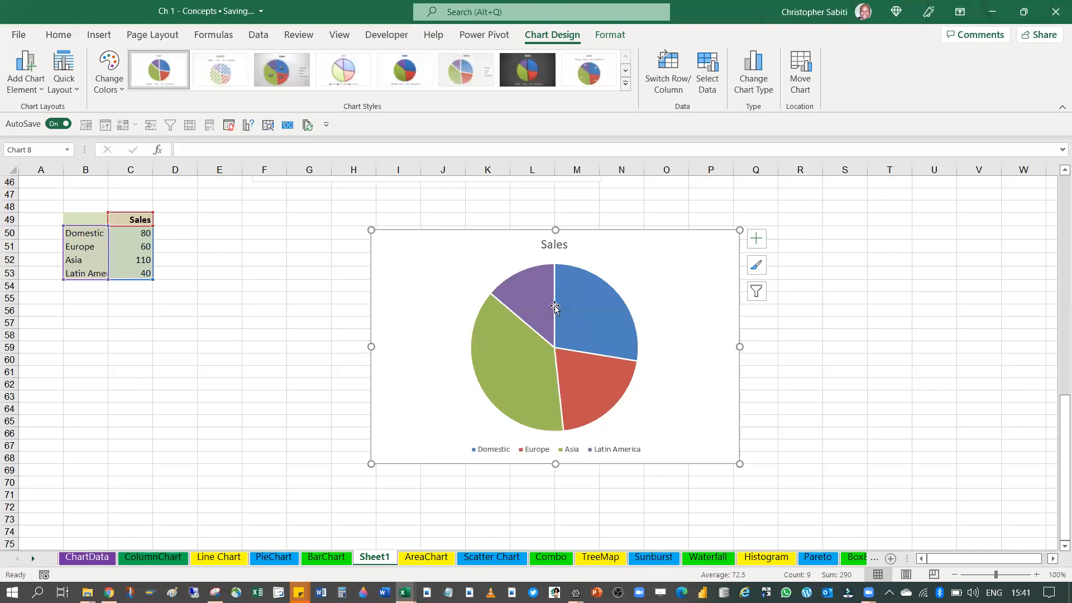
# Add data labels to the regional Sales pie chart as data callouts showing region names and percentages
pyautogui.moveTo(580, 346)
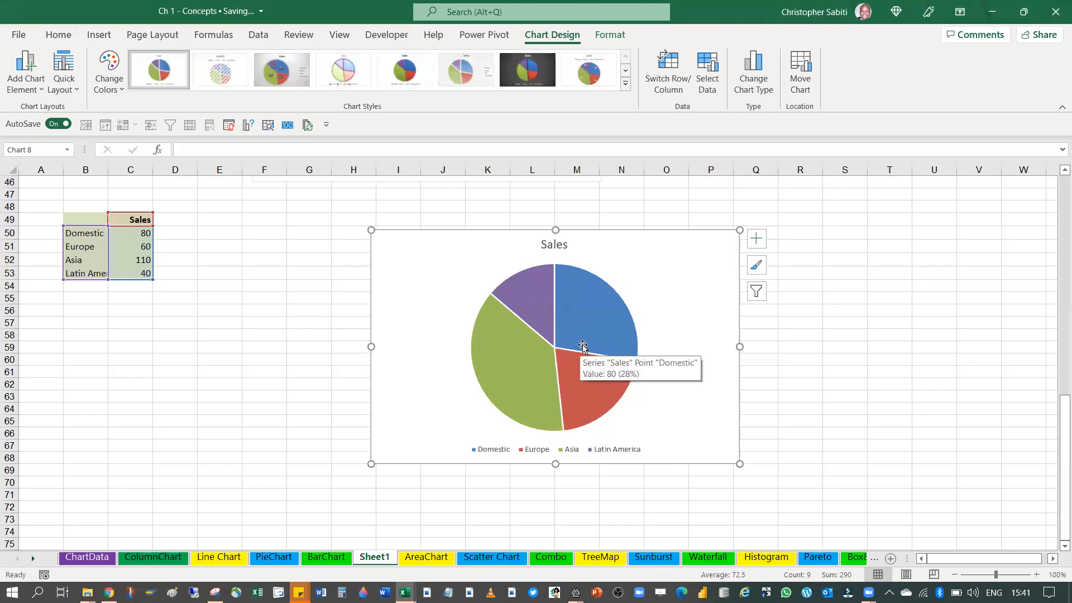
pyautogui.click(756, 246)
pyautogui.click(787, 272)
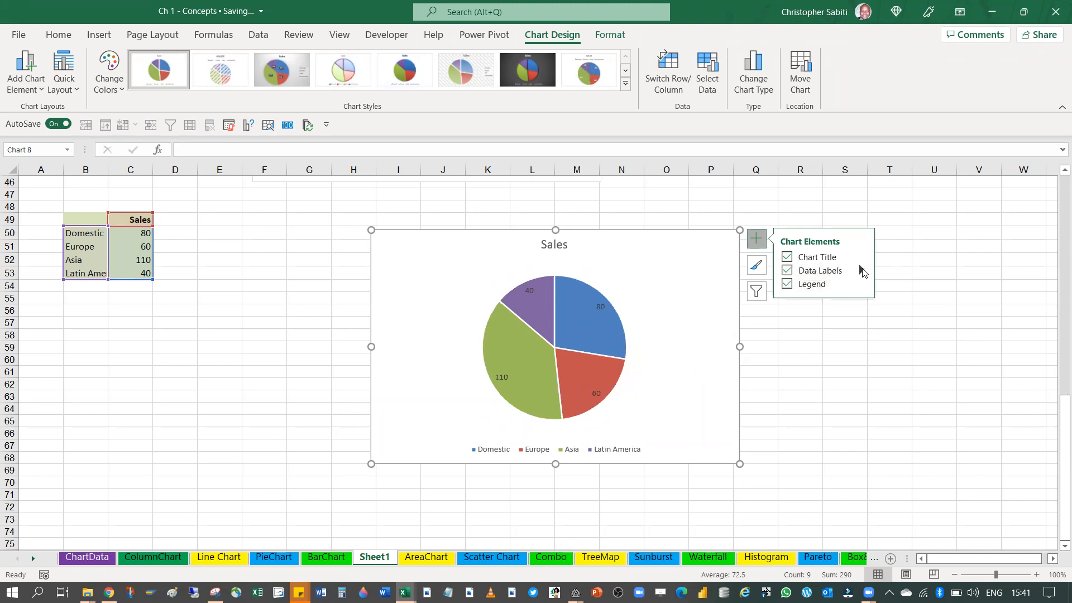
pyautogui.click(861, 270)
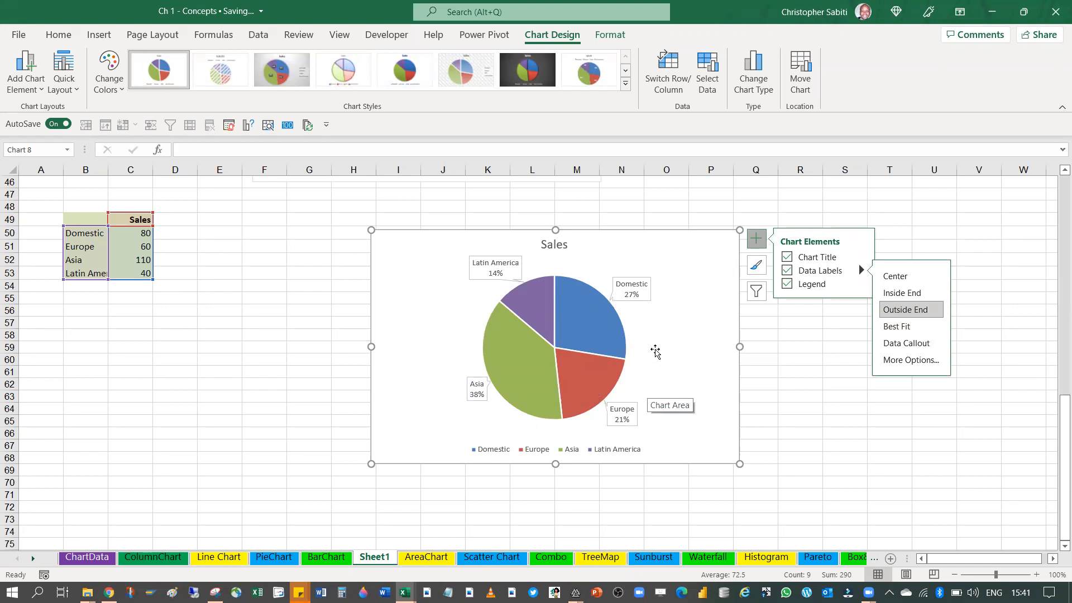
# Change the regional Sales pie chart's type to a doughnut chart
pyautogui.click(753, 67)
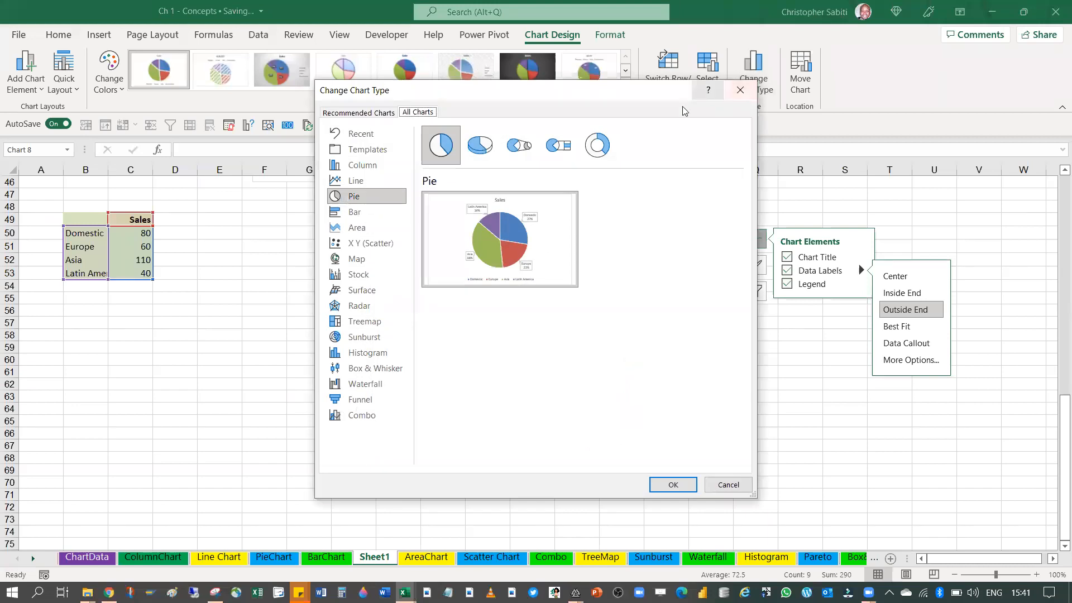
pyautogui.moveTo(431, 219)
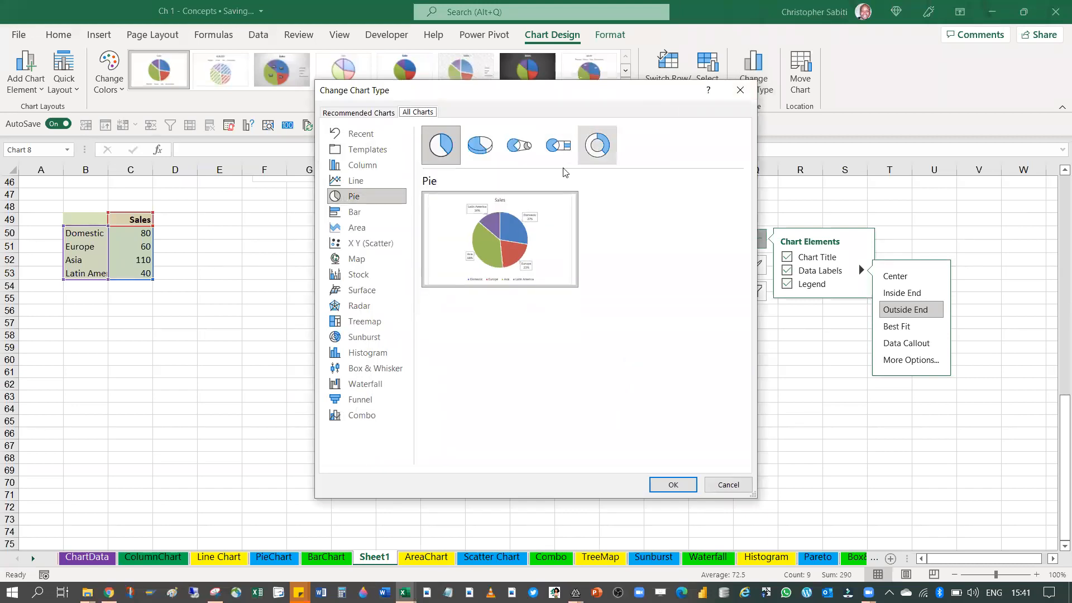
pyautogui.click(595, 148)
pyautogui.click(672, 484)
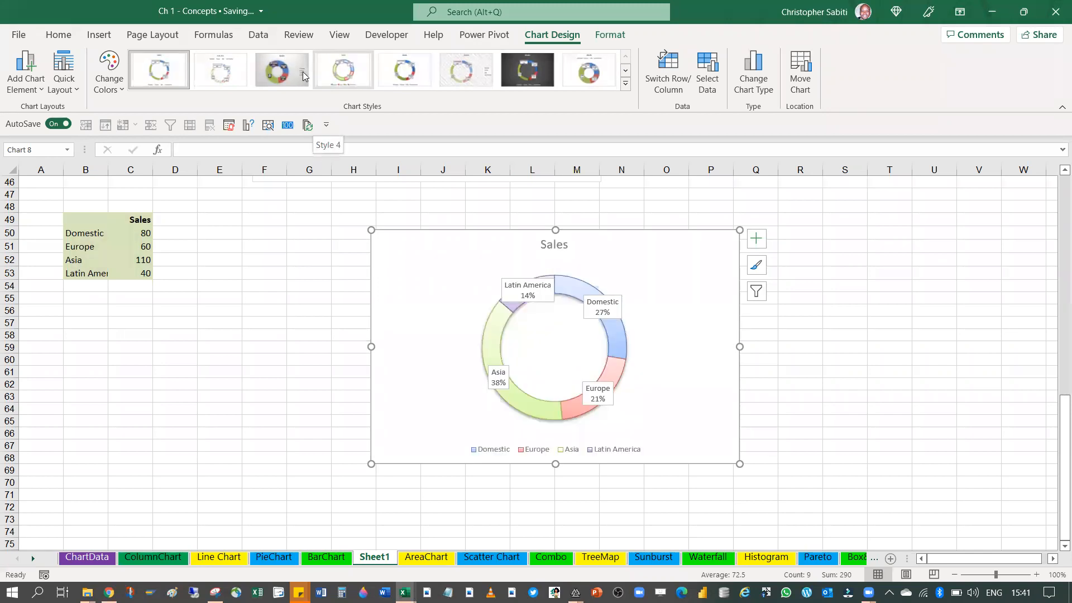
pyautogui.click(627, 84)
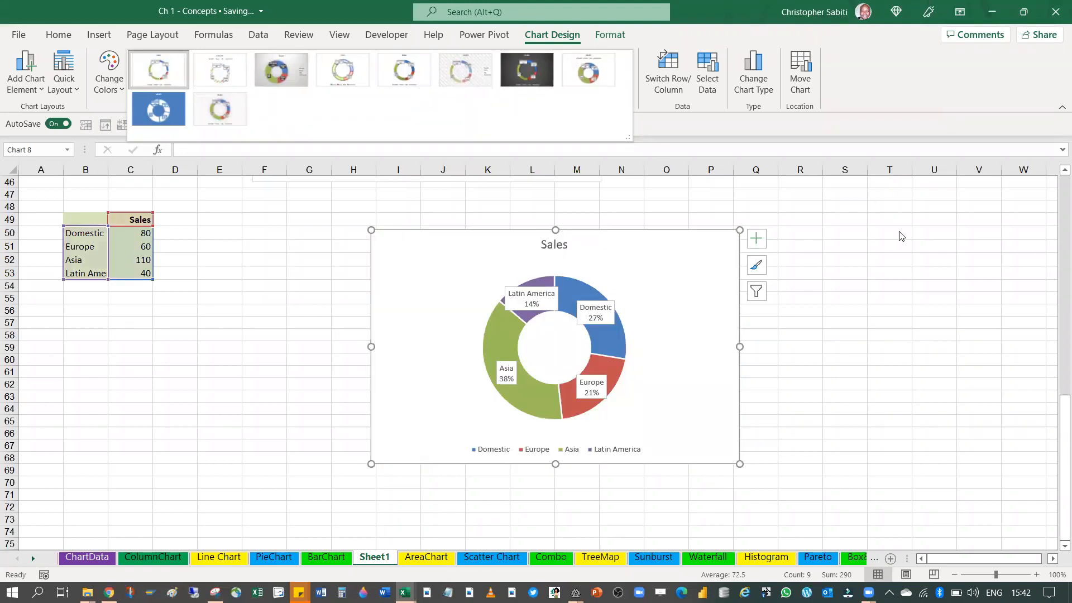
pyautogui.click(898, 236)
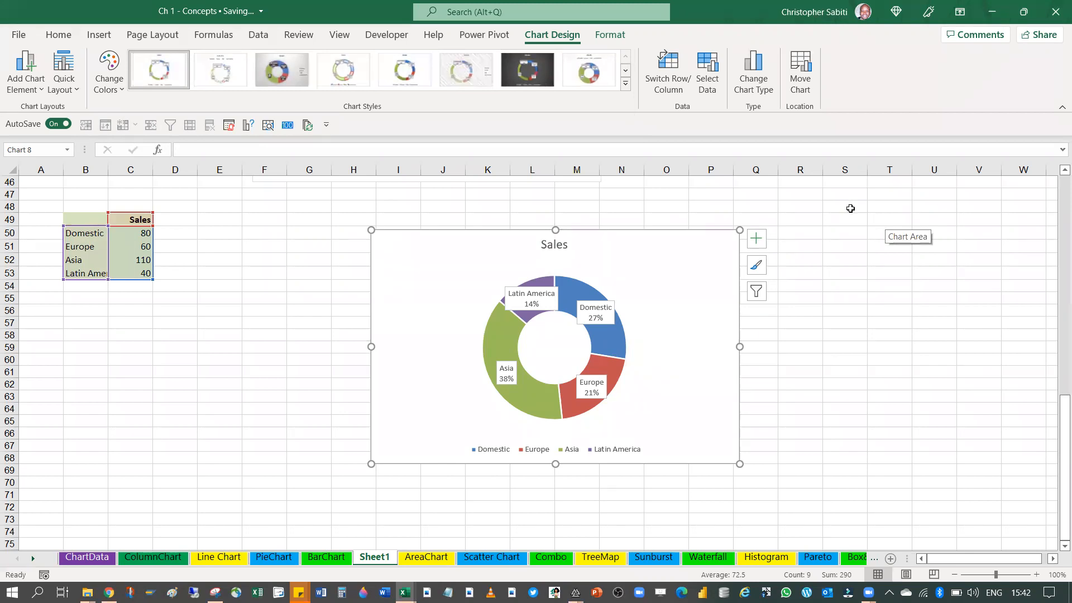
pyautogui.scroll(-1, 558, 335)
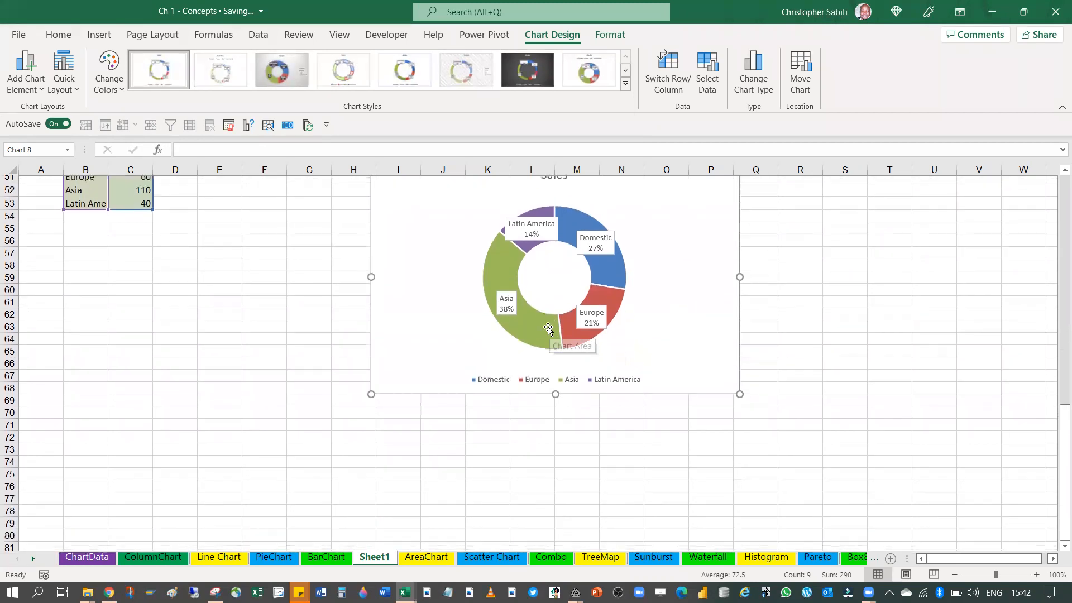
pyautogui.scroll(2, 387, 254)
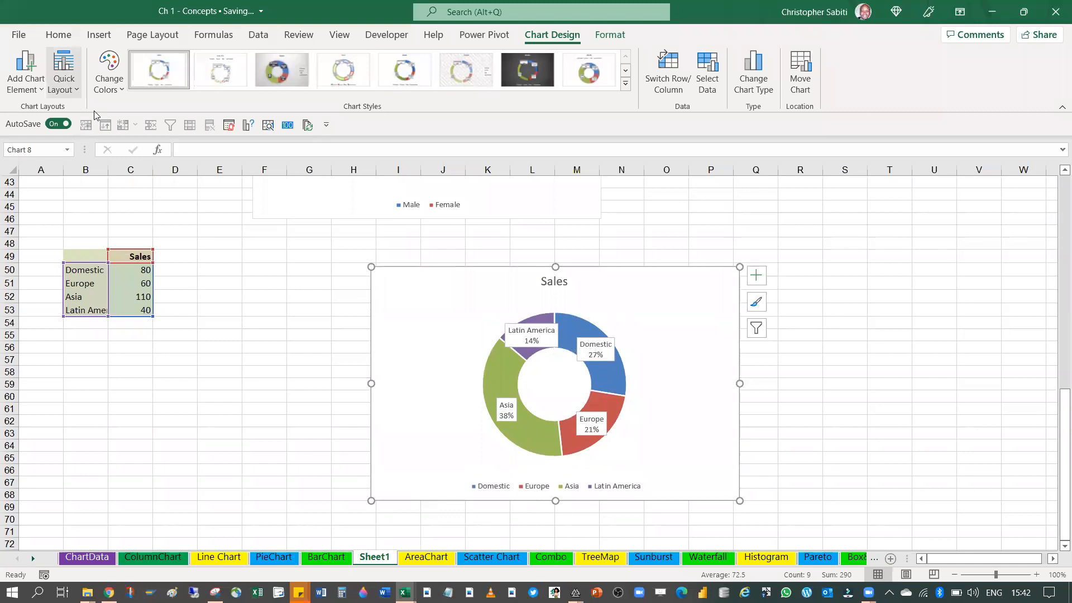
# Try the third colorful palette and the blue monochromatic palette on the regional doughnut chart, and restore its original colours
pyautogui.click(116, 92)
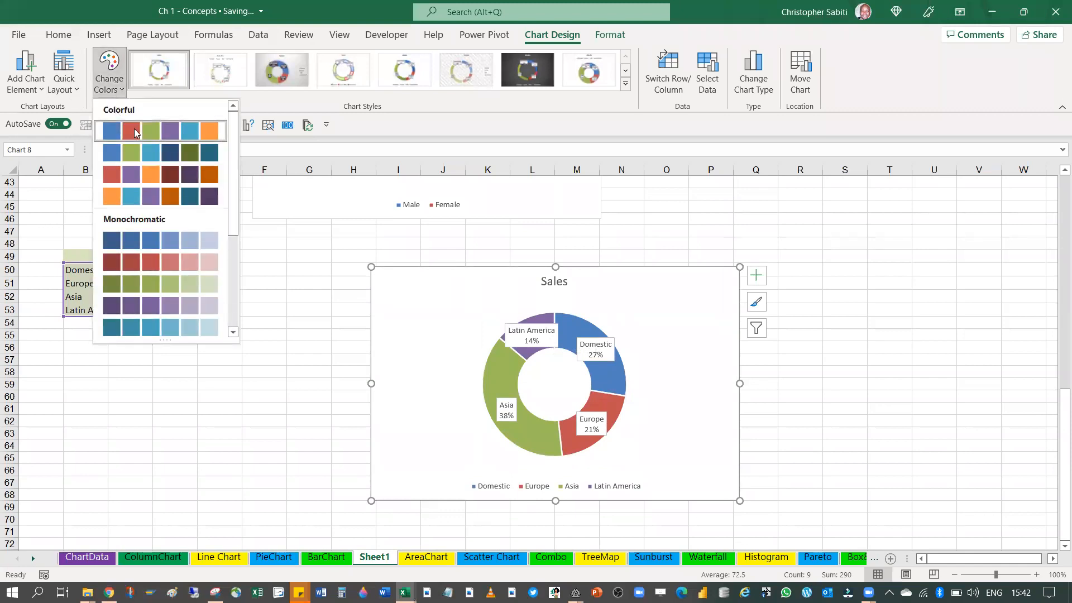
pyautogui.click(136, 178)
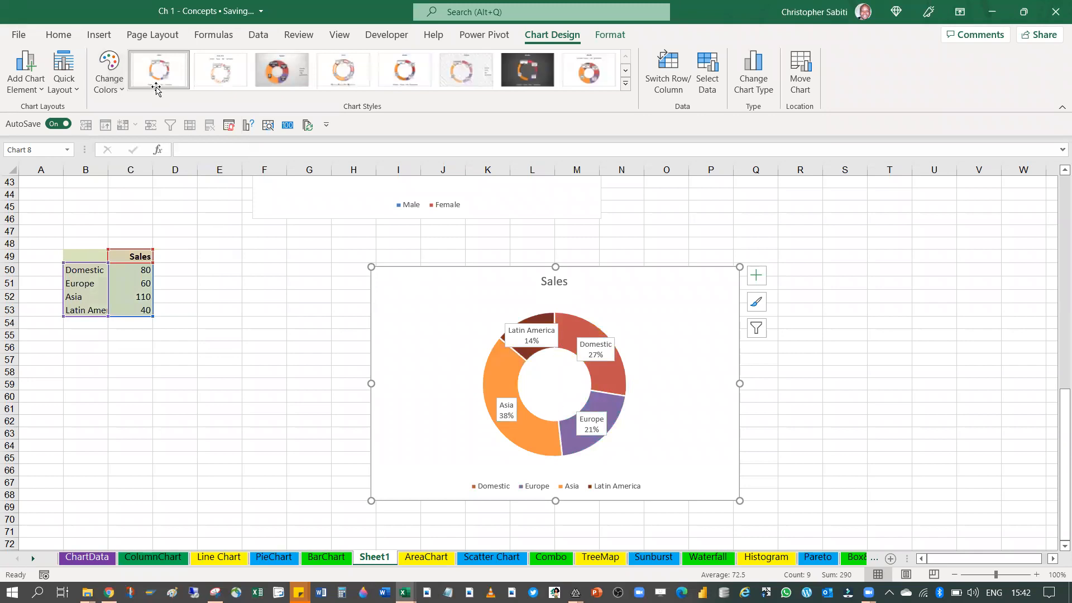
pyautogui.click(110, 78)
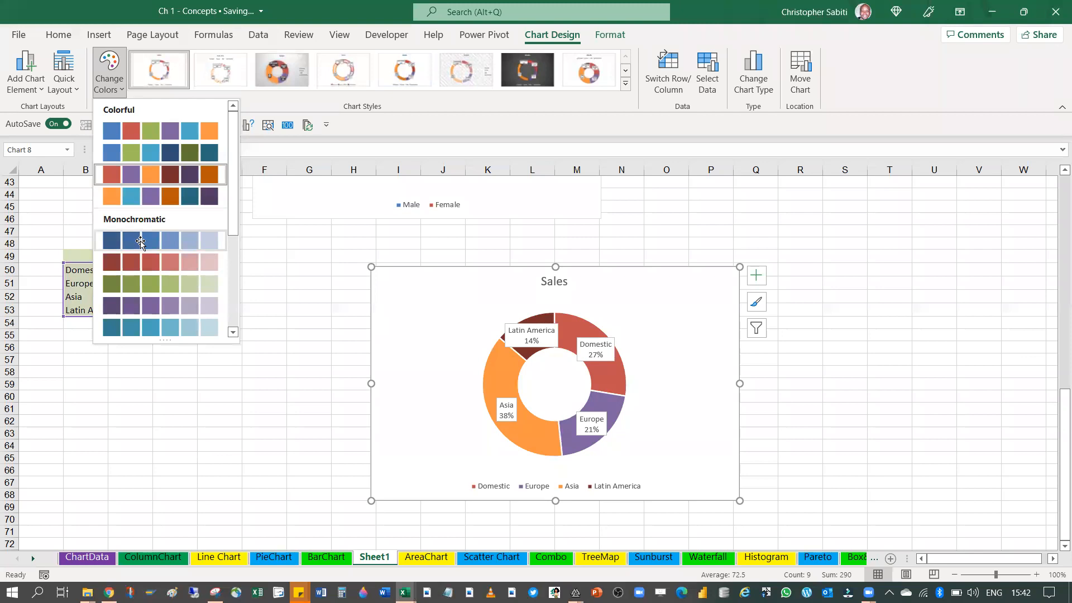
pyautogui.click(140, 241)
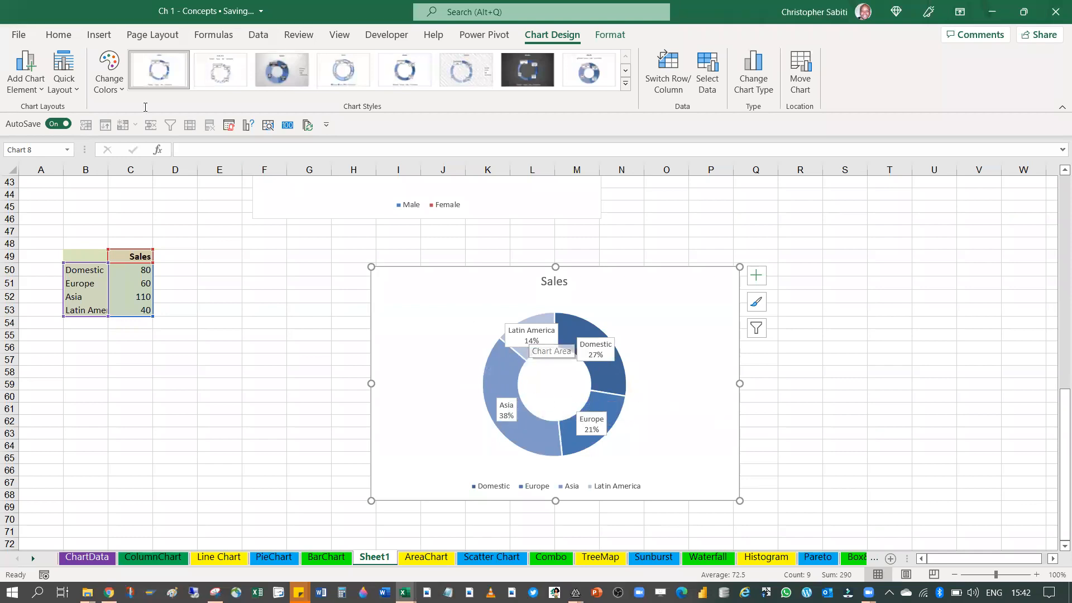
pyautogui.click(120, 92)
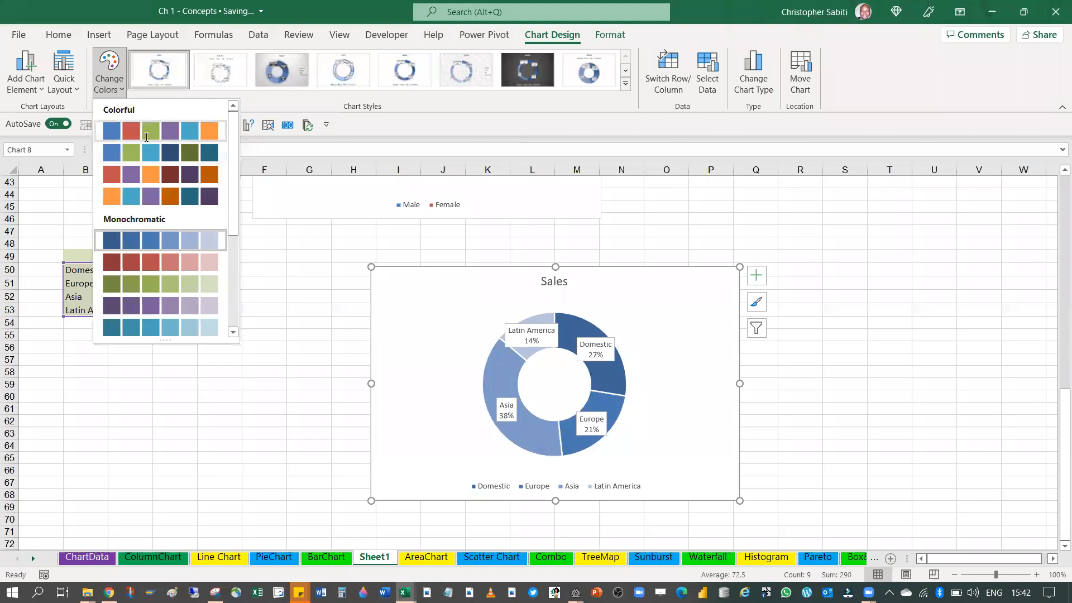
pyautogui.press('Escape')
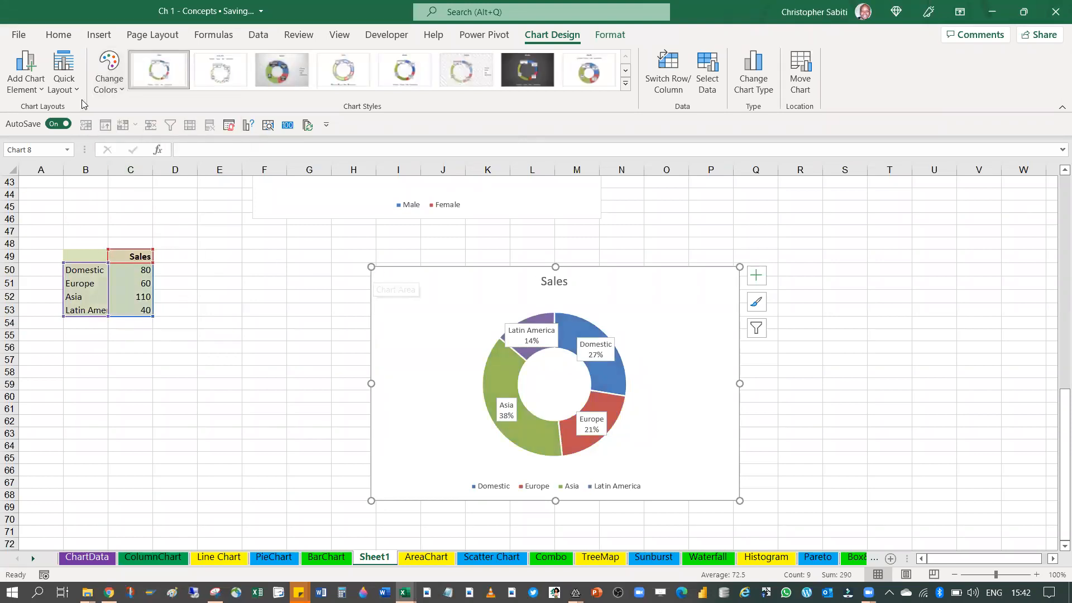
pyautogui.click(63, 73)
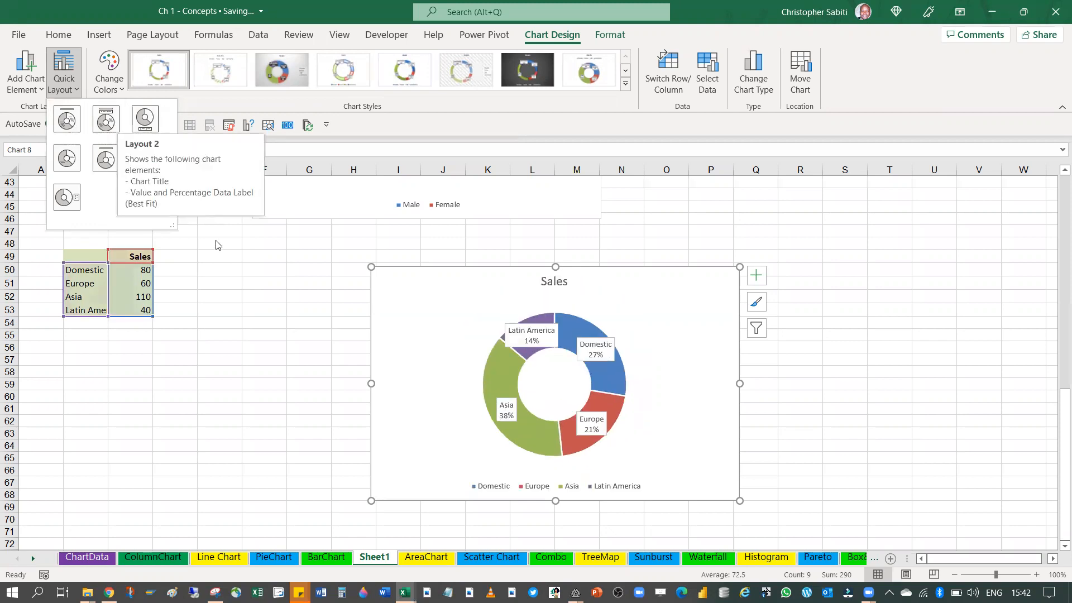
pyautogui.click(113, 132)
pyautogui.scroll(6, 279, 351)
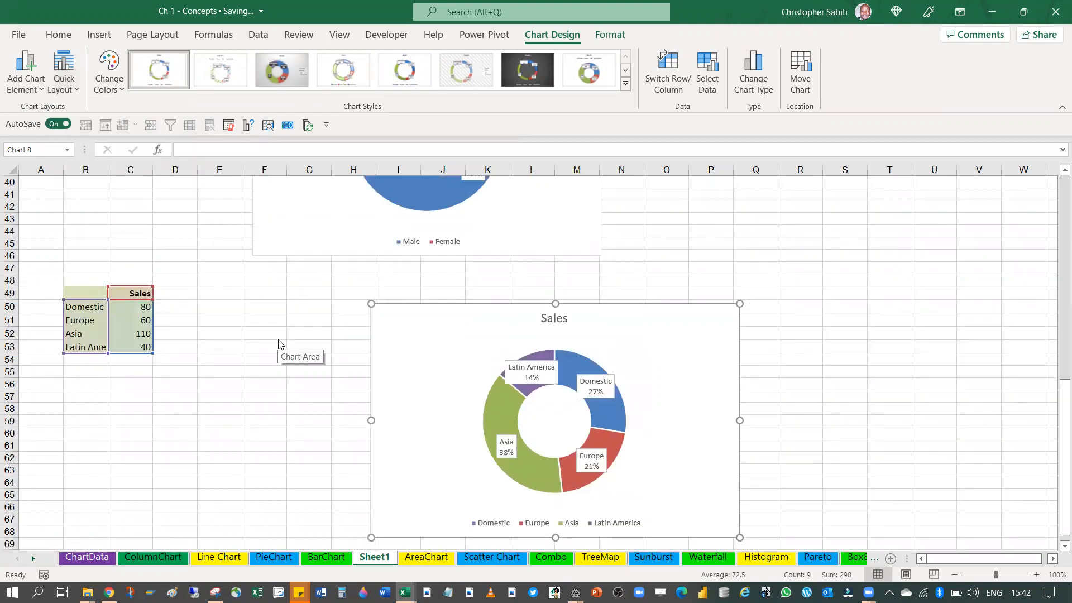
pyautogui.click(19, 35)
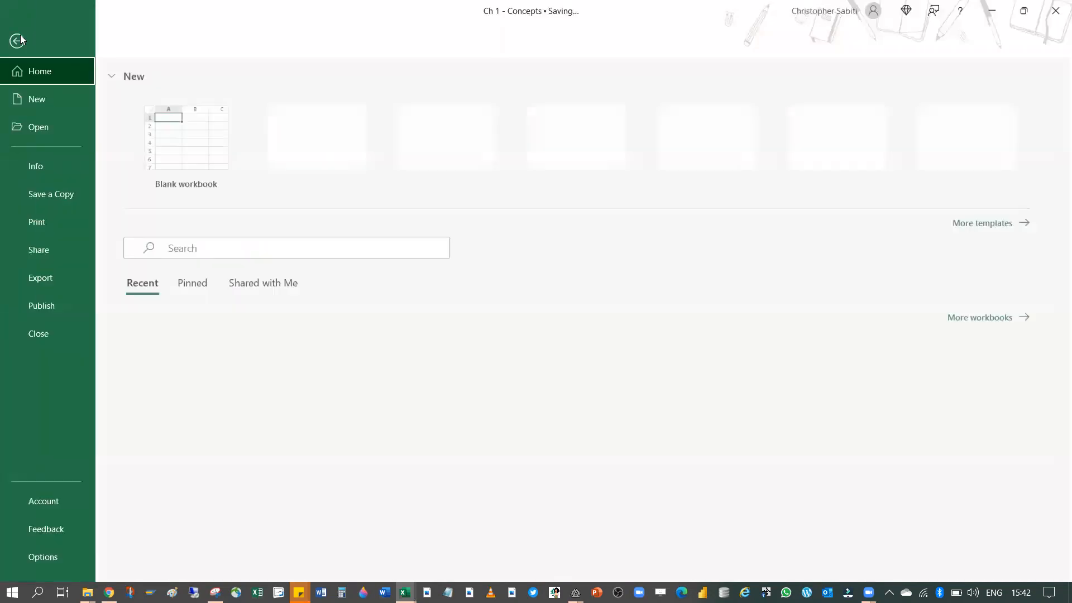
pyautogui.click(27, 39)
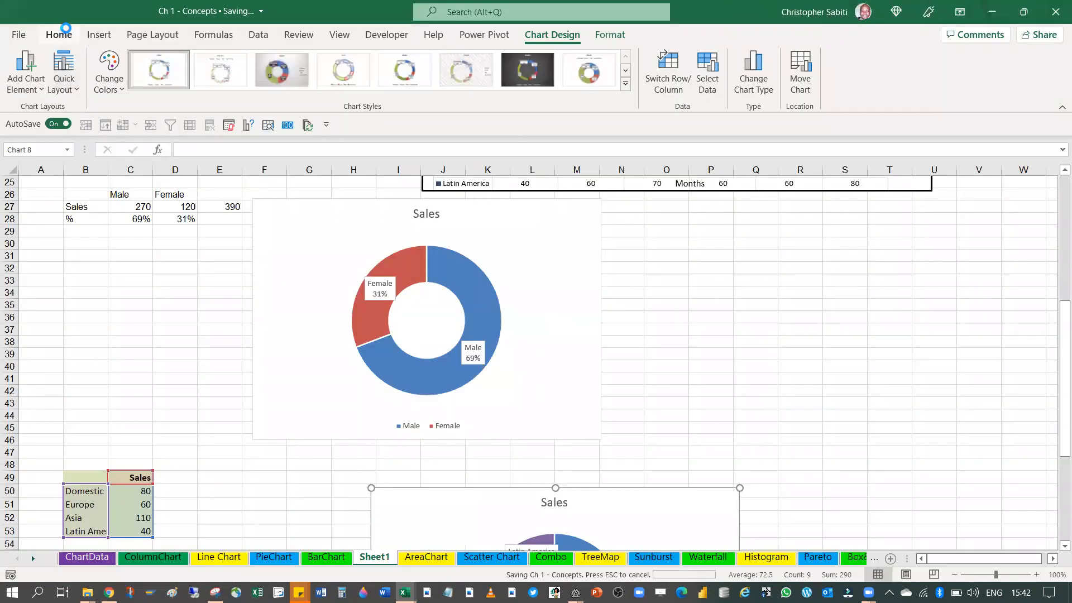
# Review the recommended charts and the full list of chart types for the monthly regional sales table B3:H7
pyautogui.scroll(2, 348, 249)
pyautogui.scroll(-5, 348, 251)
pyautogui.scroll(11, 319, 201)
pyautogui.moveTo(139, 221); pyautogui.dragTo(232, 234)
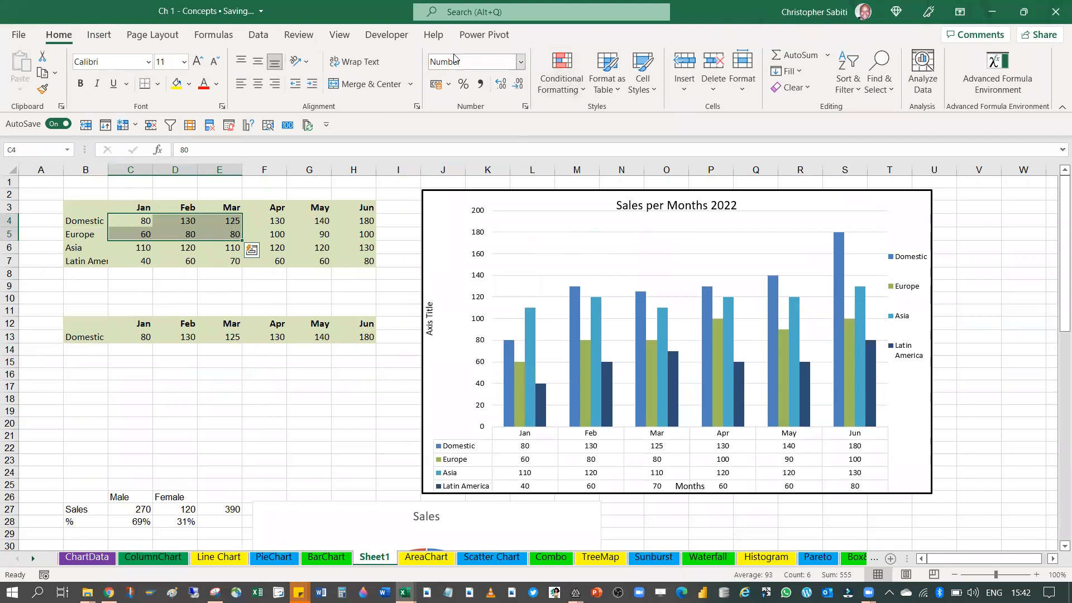
pyautogui.moveTo(92, 212); pyautogui.dragTo(360, 260)
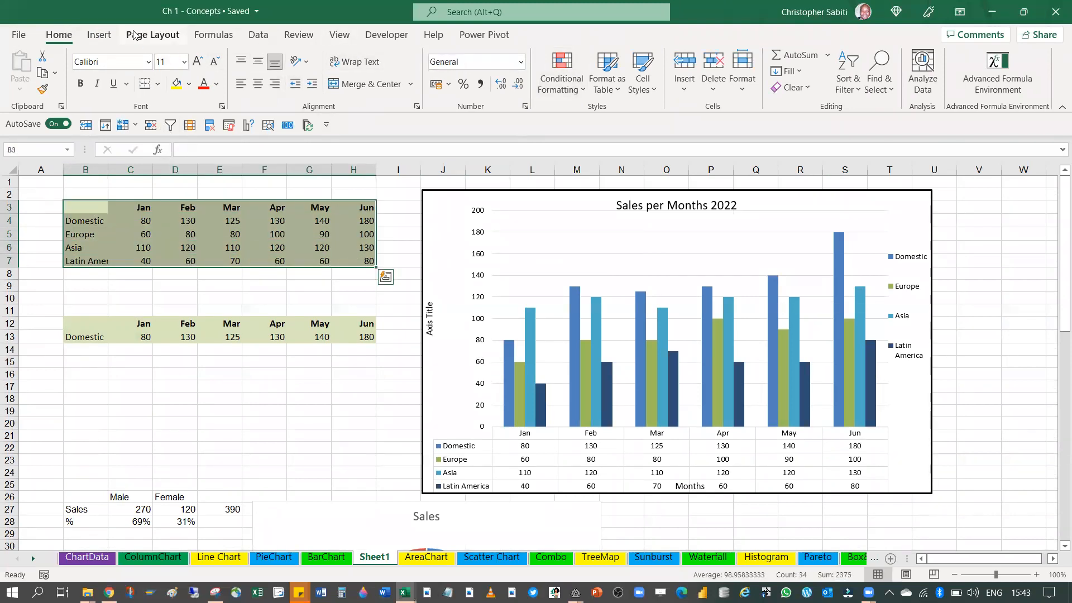
pyautogui.click(100, 36)
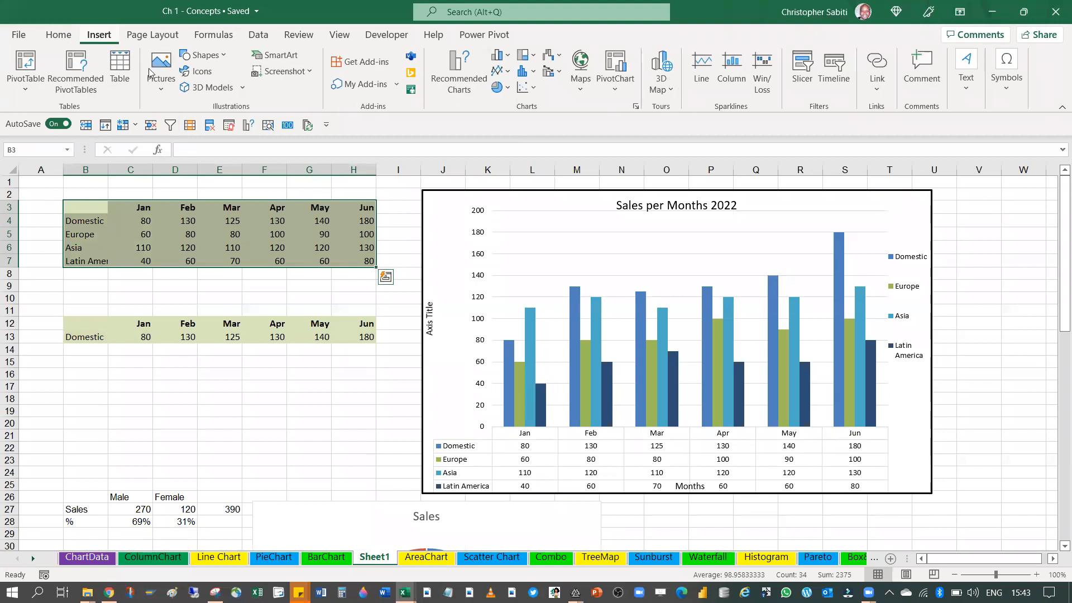
pyautogui.click(636, 107)
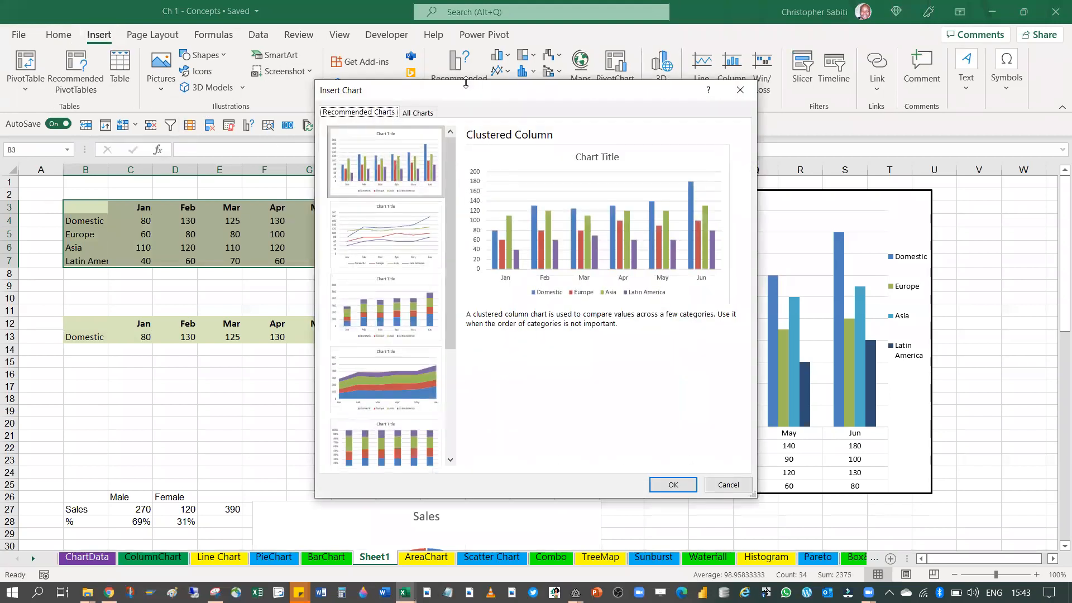
pyautogui.click(417, 113)
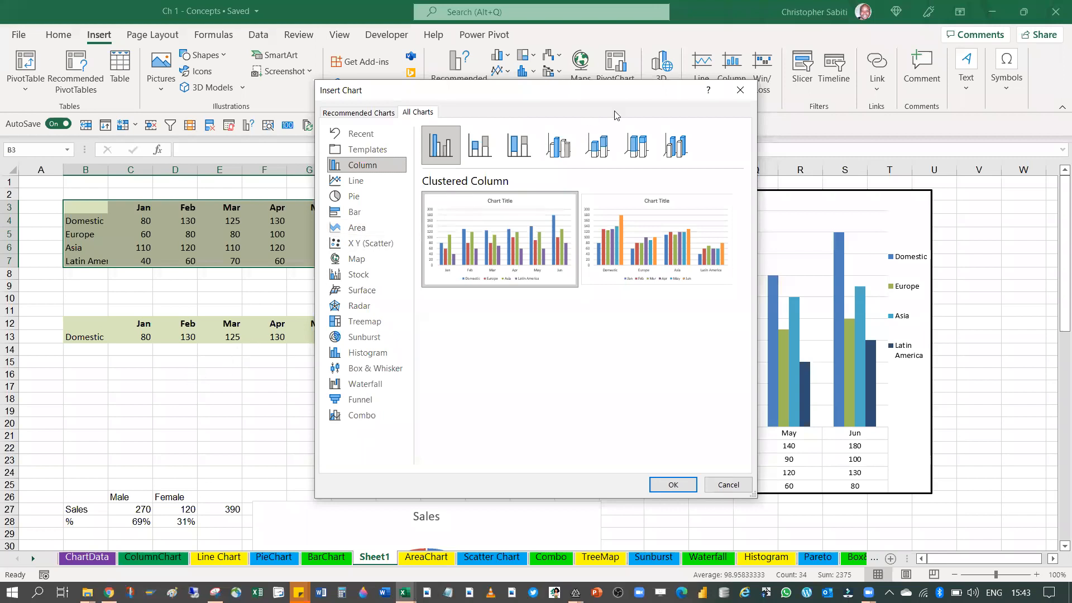
pyautogui.click(739, 93)
# Copy the Domestic monthly sales table B12:H13 and paste it at B70, below the regional doughnut chart
pyautogui.moveTo(84, 323); pyautogui.dragTo(348, 331)
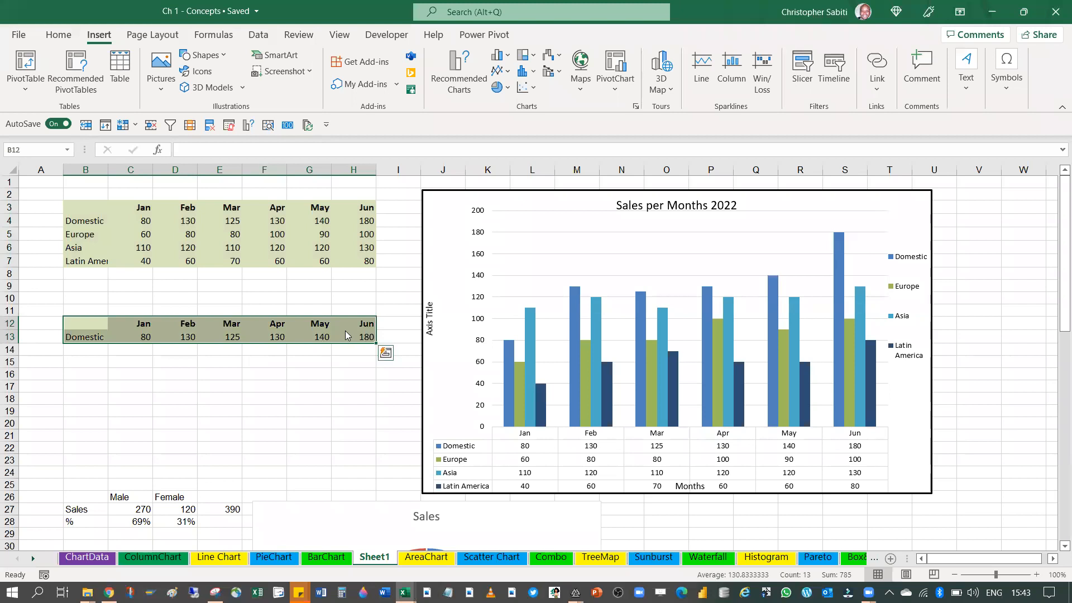
pyautogui.hotkey('ctrl', 'c')
pyautogui.scroll(-8, 335, 323)
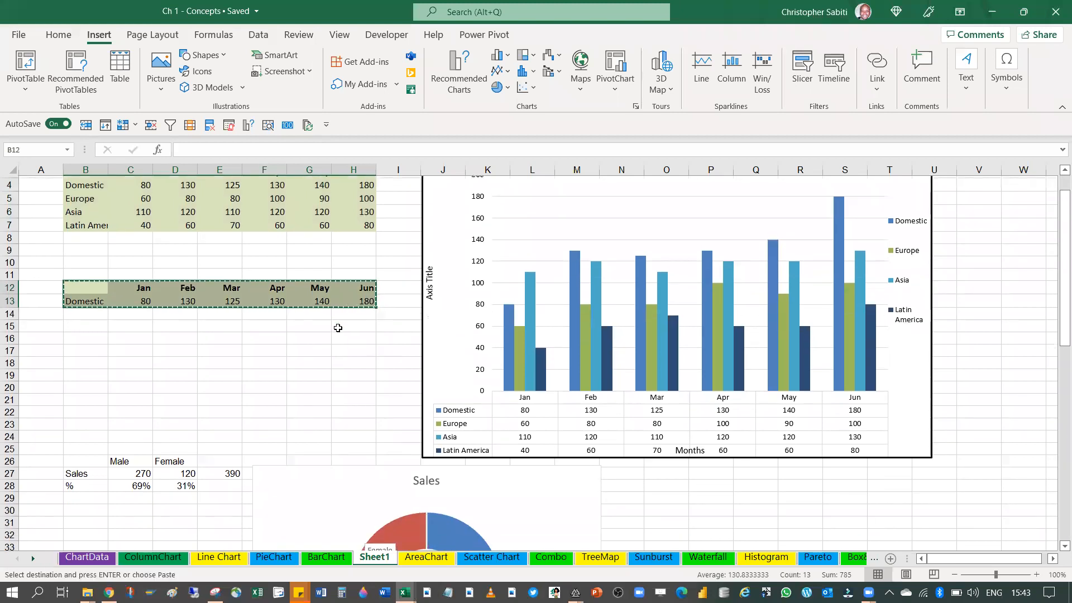
pyautogui.scroll(-12, 333, 321)
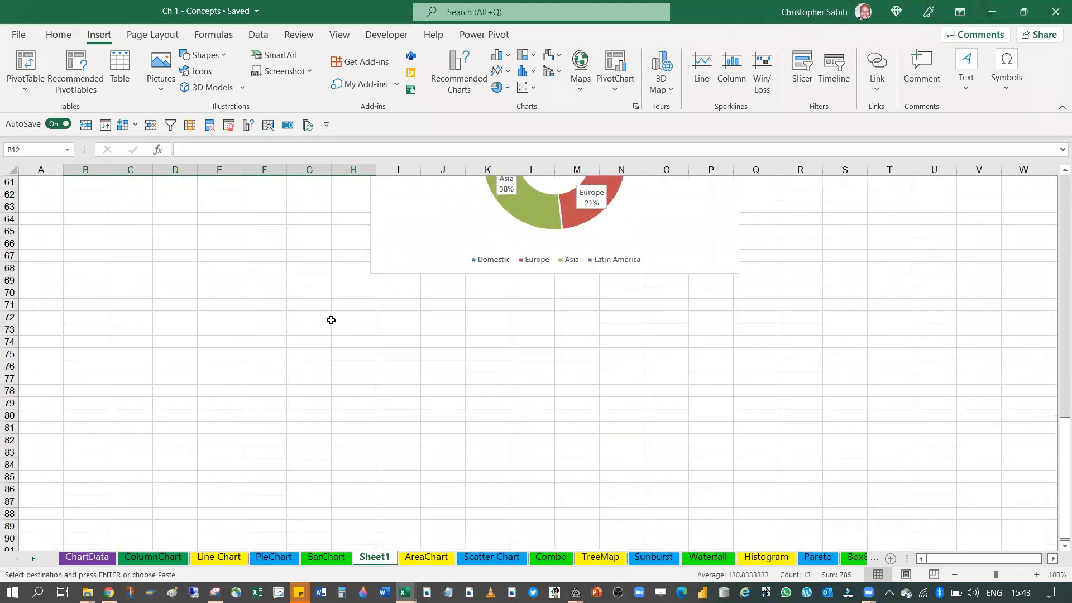
pyautogui.click(92, 292)
pyautogui.hotkey('ctrl', 'v')
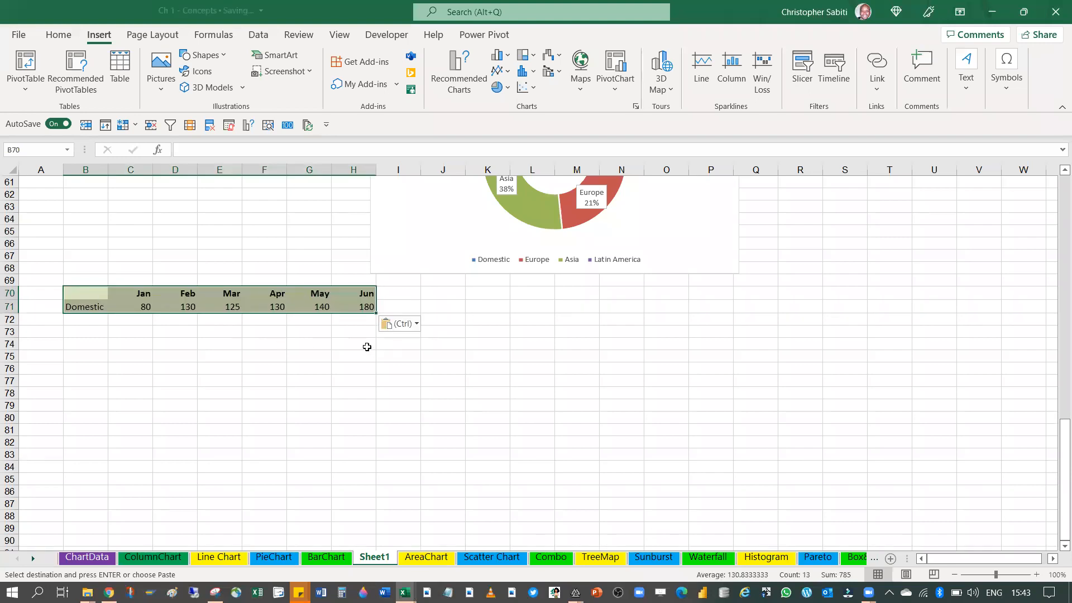
# Insert an area chart from the Domestic monthly sales in B70:H71 and widen it to column R
pyautogui.click(635, 107)
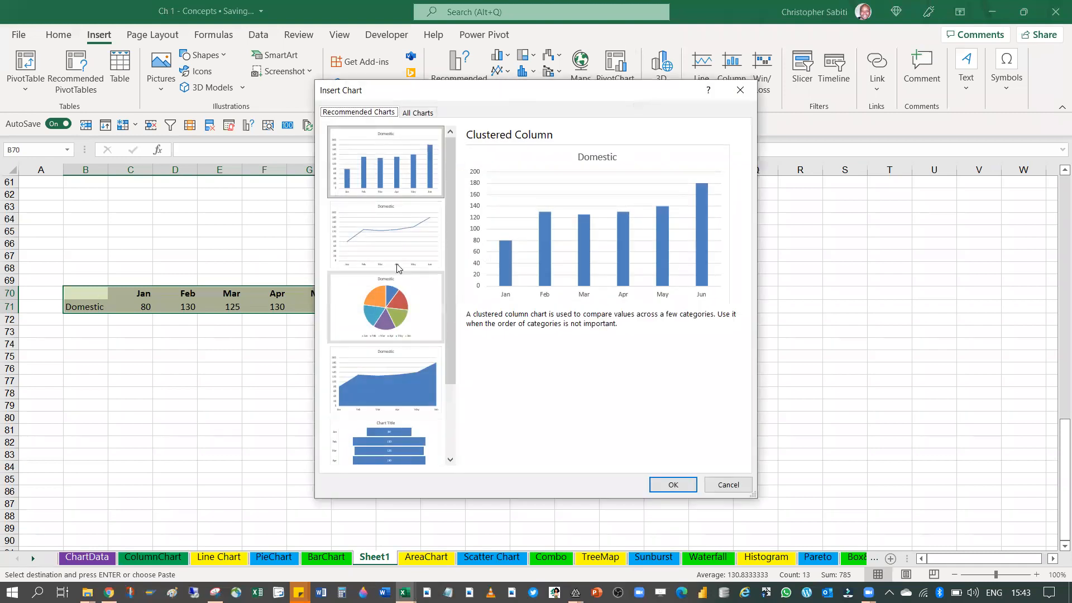
pyautogui.click(418, 112)
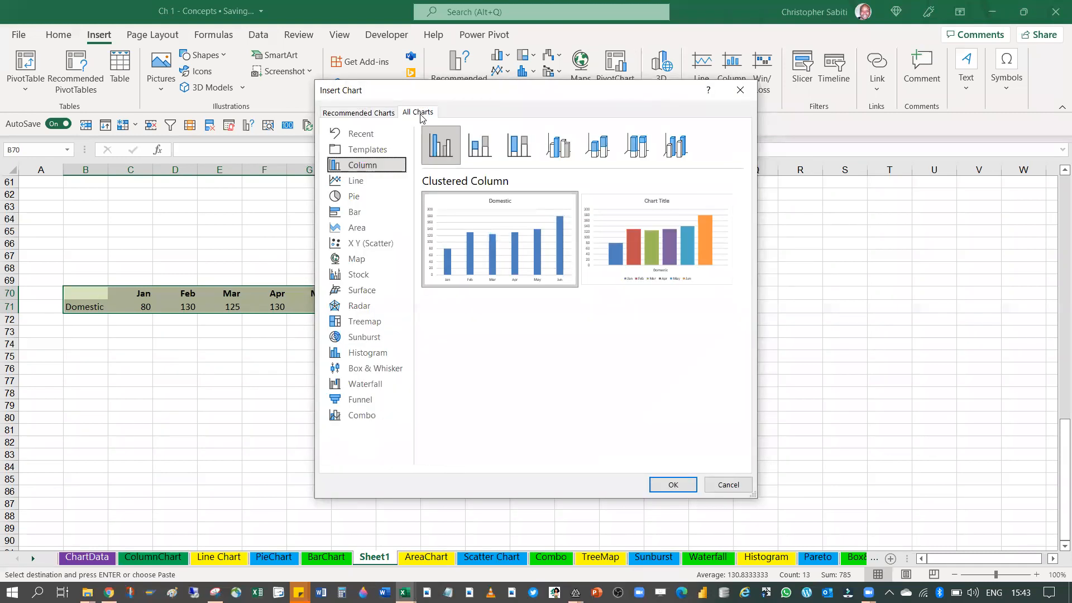
pyautogui.click(352, 228)
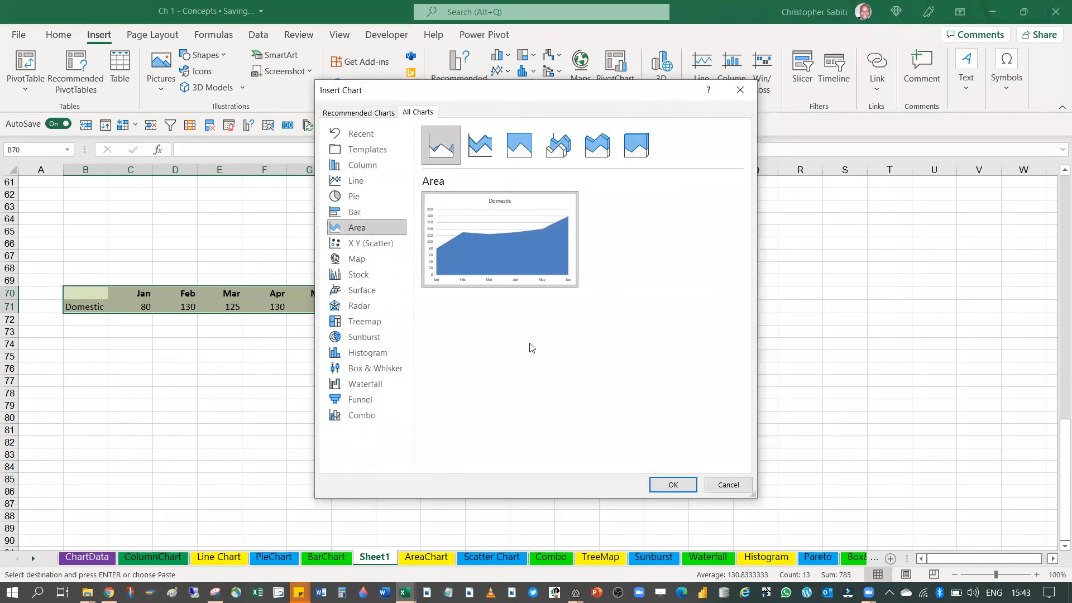
pyautogui.click(672, 485)
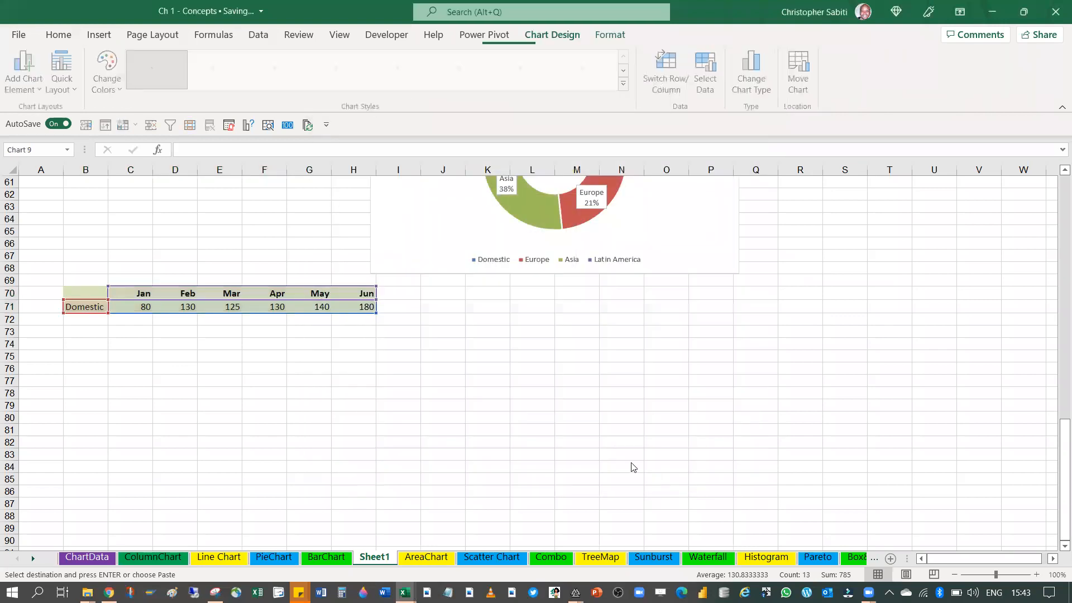
pyautogui.moveTo(706, 262); pyautogui.dragTo(808, 267)
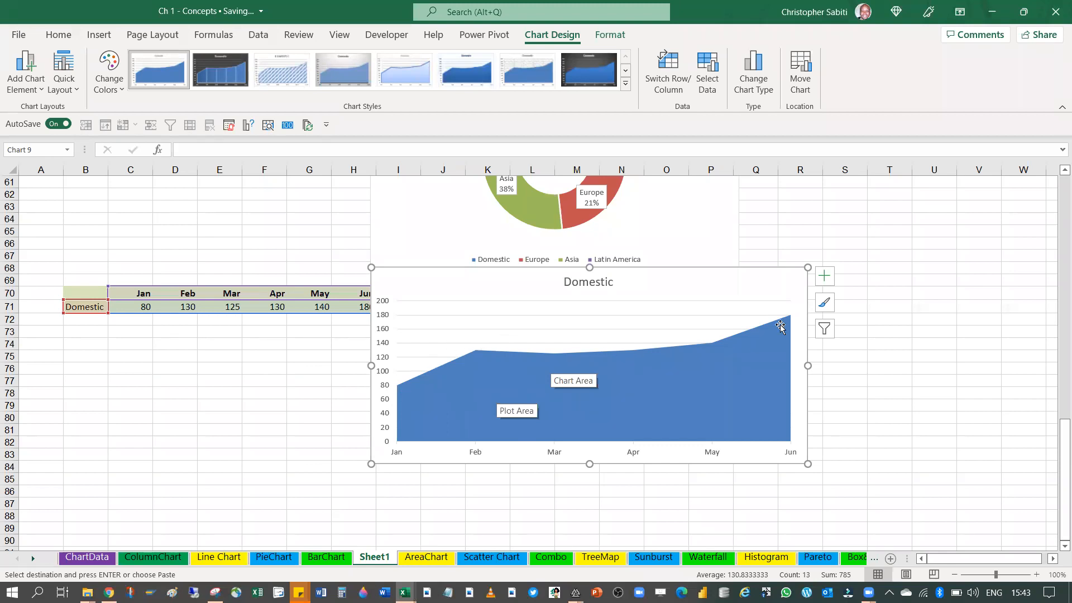
# Add data labels to the Domestic area chart
pyautogui.click(826, 277)
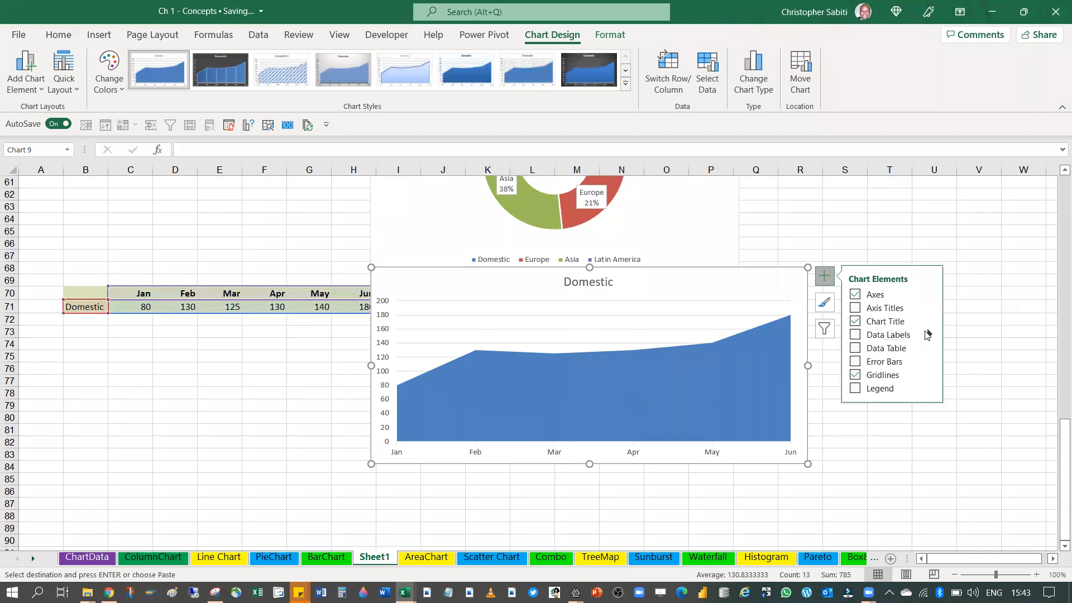
pyautogui.moveTo(928, 335)
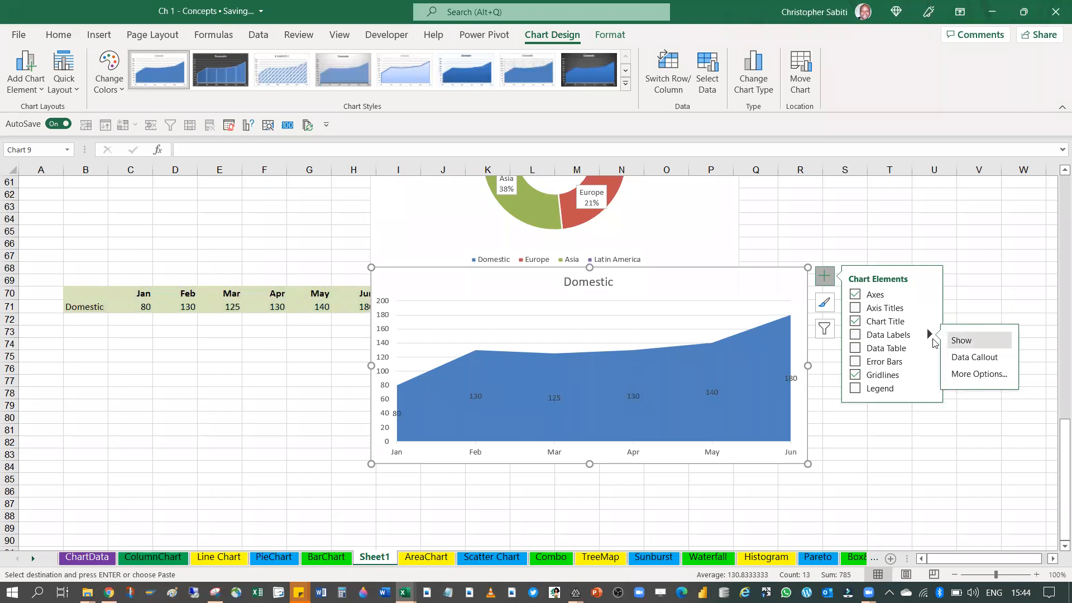
pyautogui.click(854, 334)
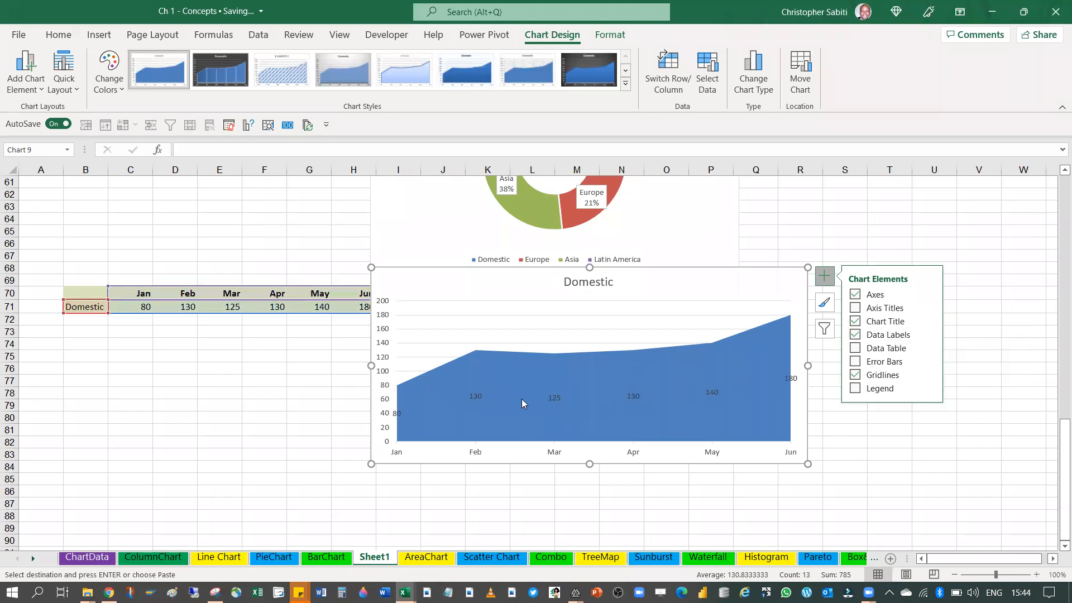
# Make the data labels of the Domestic area chart white and bold
pyautogui.click(475, 397)
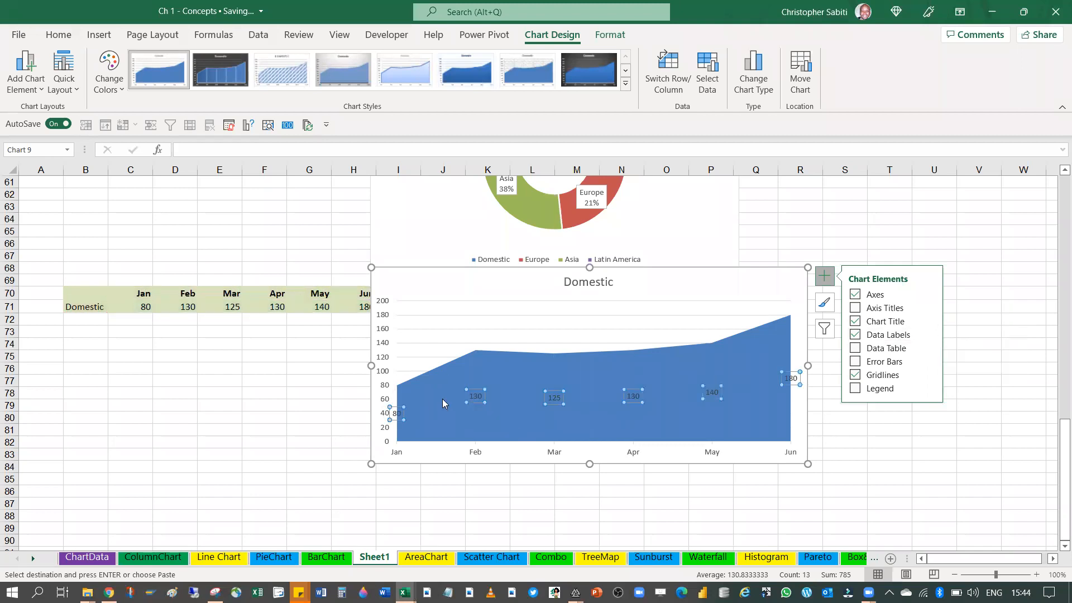
pyautogui.click(56, 34)
pyautogui.click(217, 83)
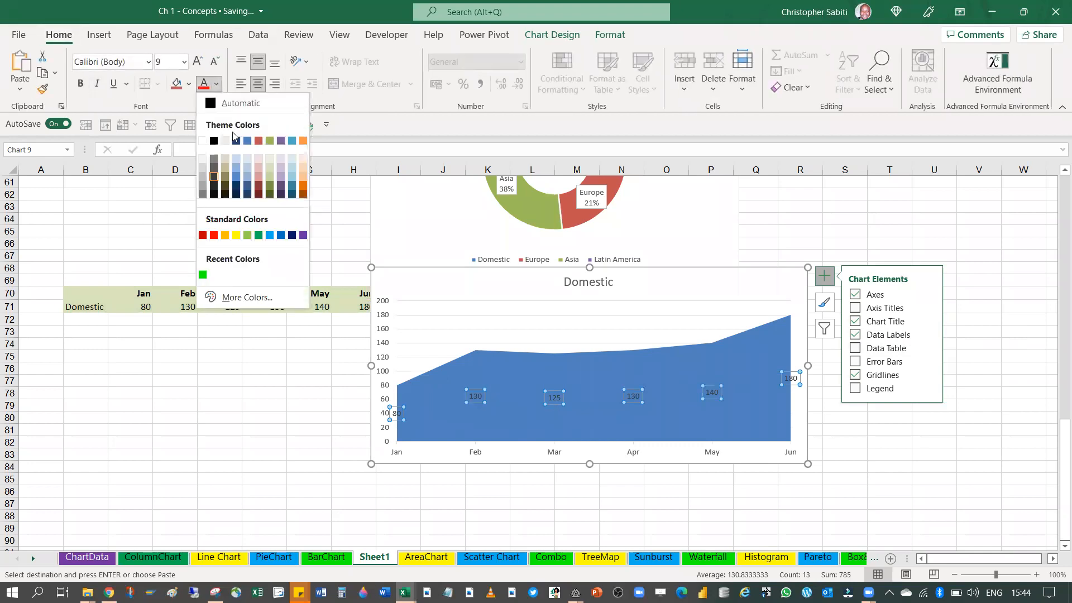
pyautogui.click(203, 141)
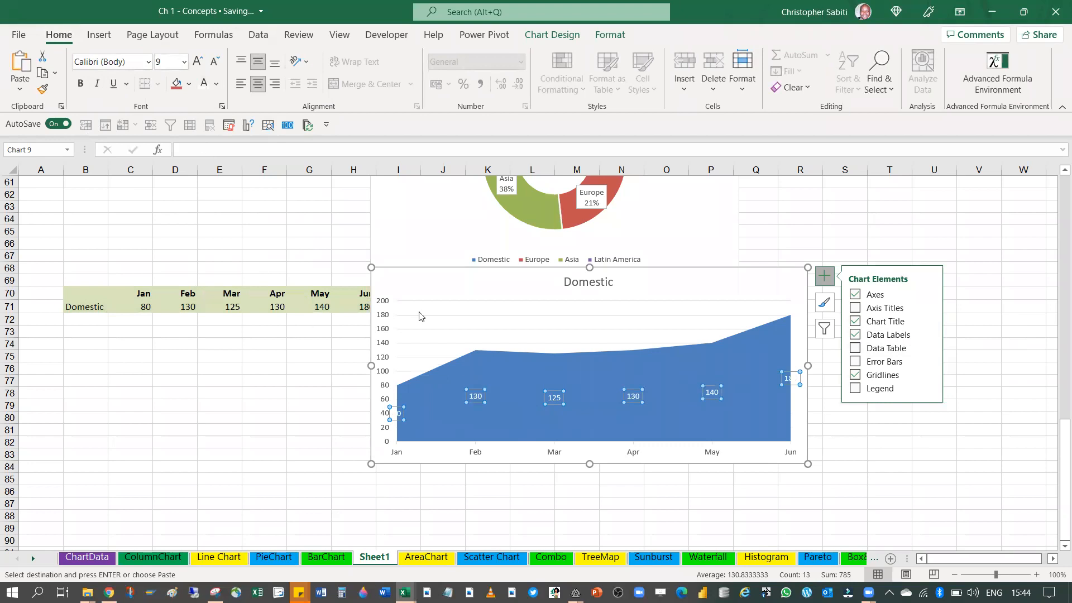
pyautogui.click(80, 83)
pyautogui.click(868, 429)
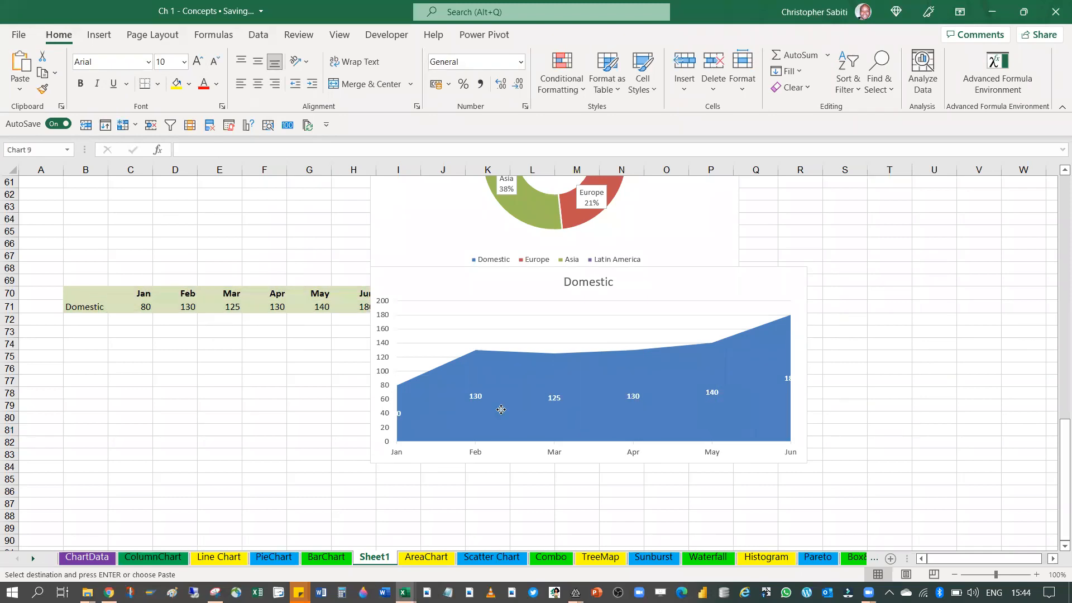
# Add drop lines to the Domestic area chart
pyautogui.click(711, 394)
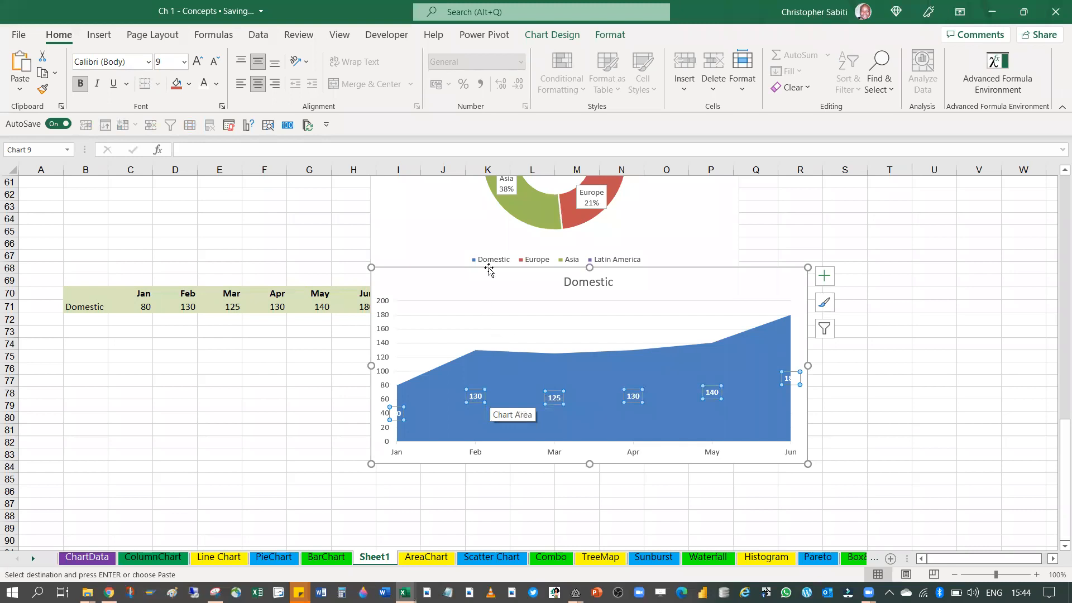
pyautogui.click(552, 34)
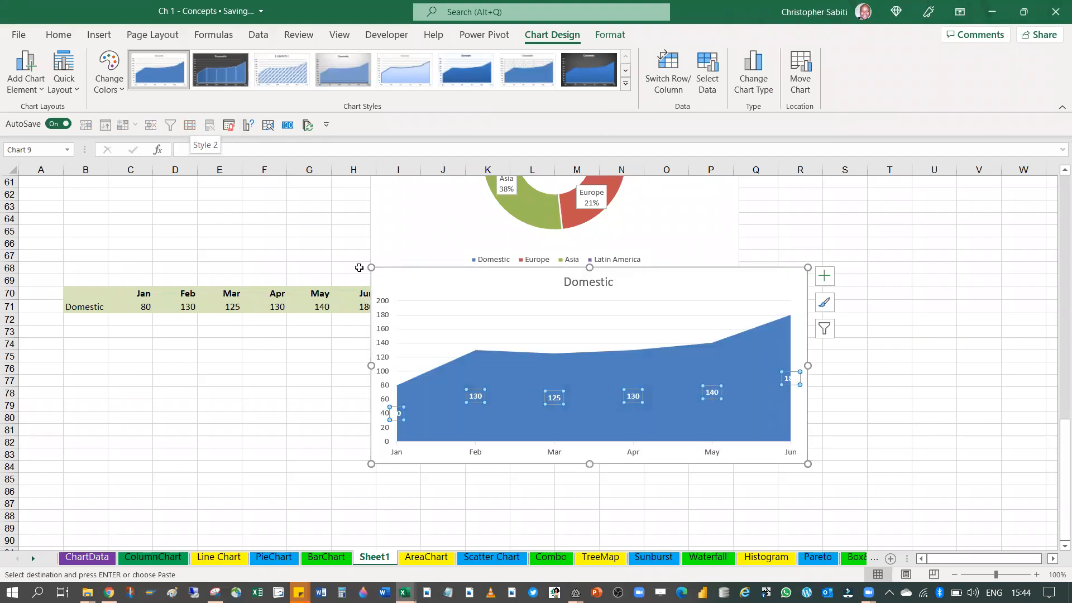
pyautogui.click(421, 208)
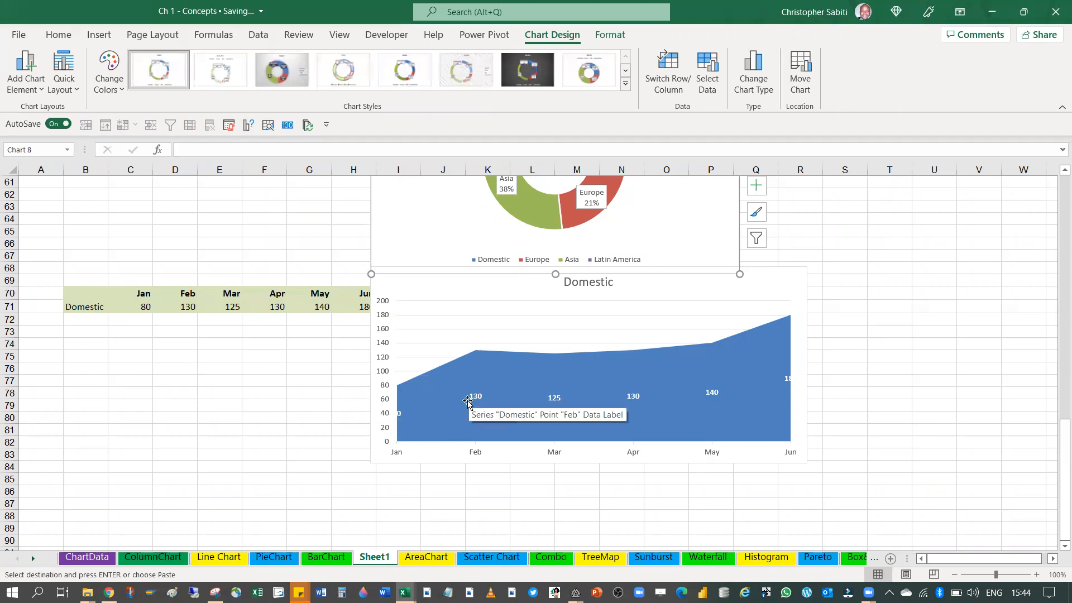
pyautogui.click(420, 289)
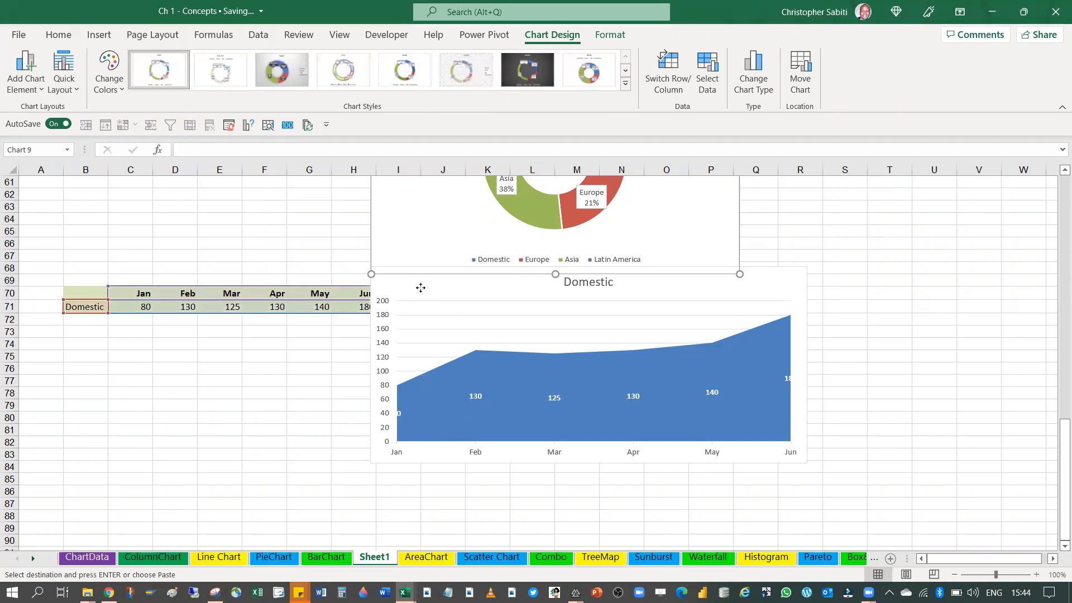
pyautogui.click(39, 85)
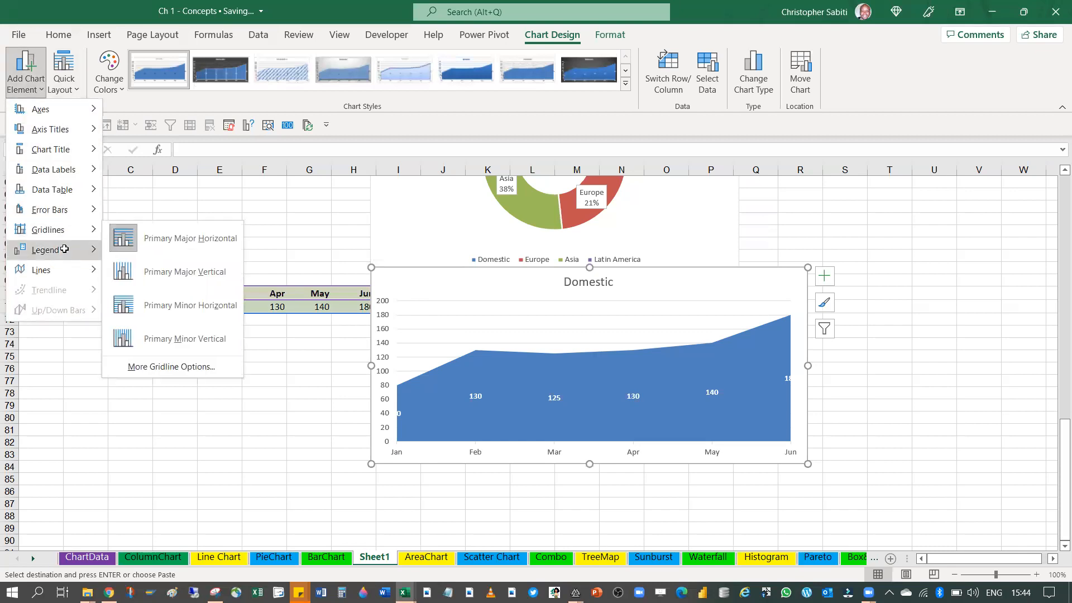
pyautogui.moveTo(55, 278)
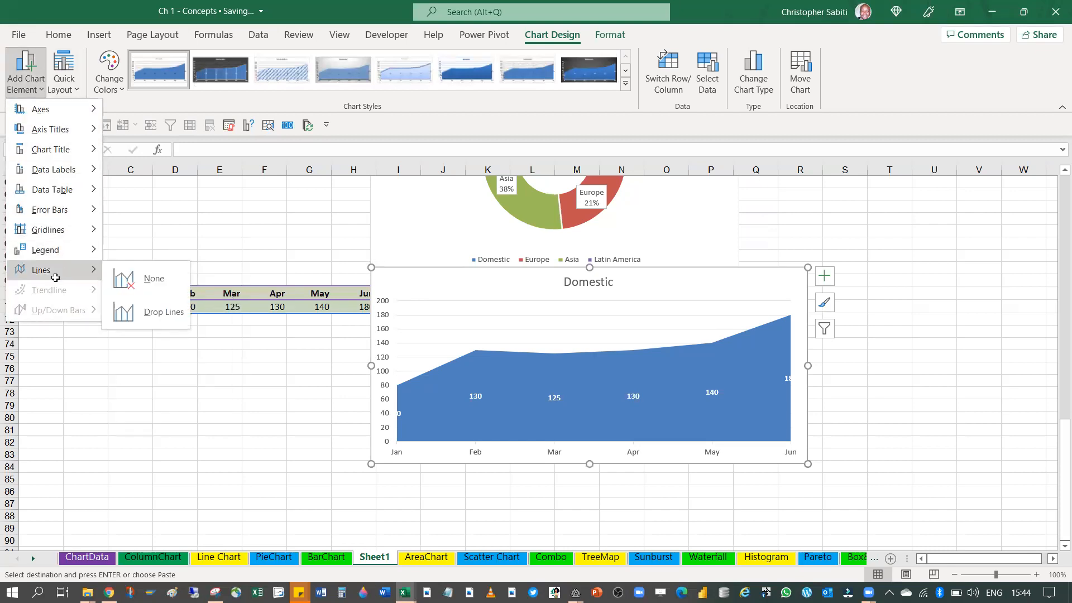
pyautogui.click(148, 312)
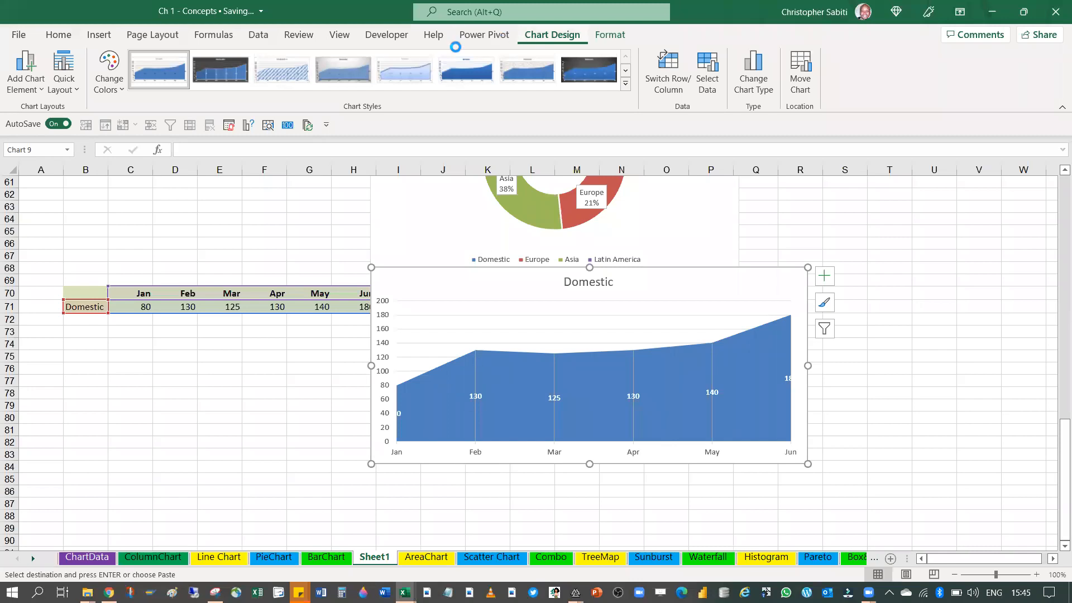
# Preview the Funnel and Waterfall chart types for the Domestic area chart without changing its type
pyautogui.click(22, 26)
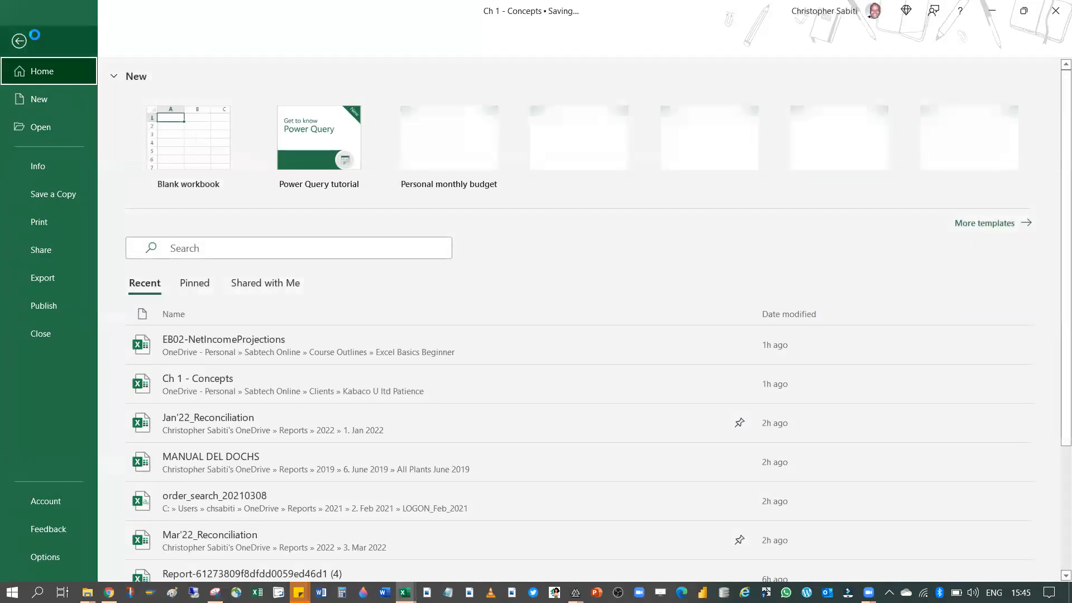
pyautogui.press('Escape')
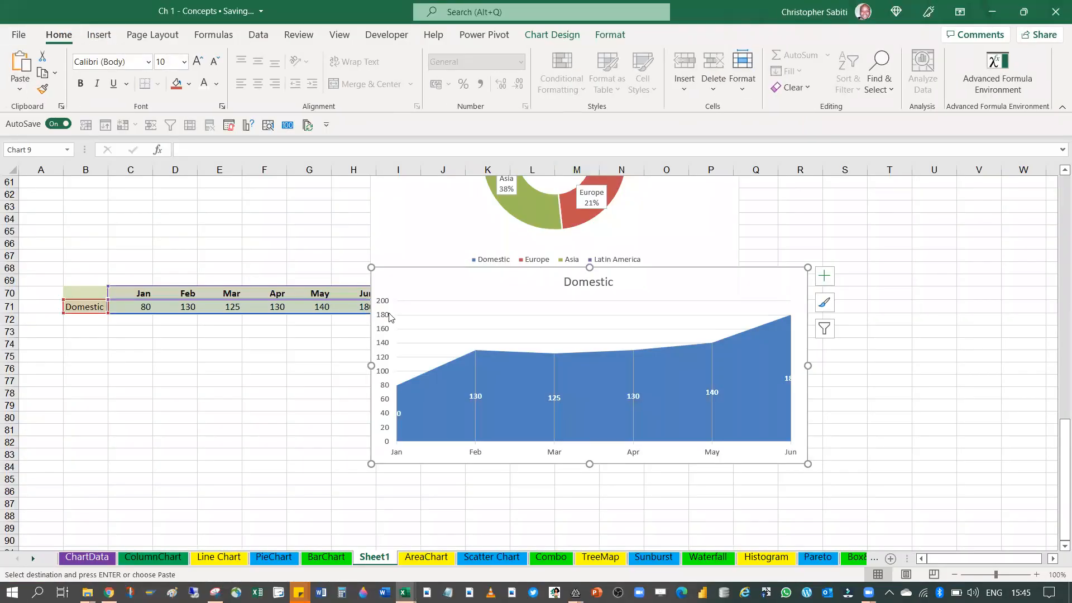
pyautogui.click(106, 33)
pyautogui.click(634, 109)
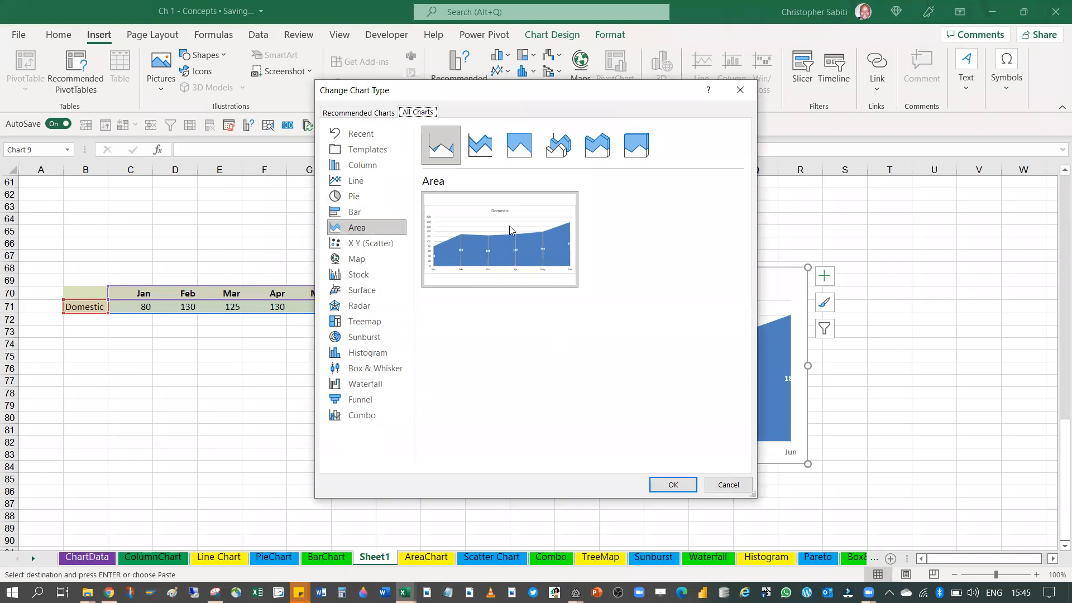
pyautogui.click(362, 399)
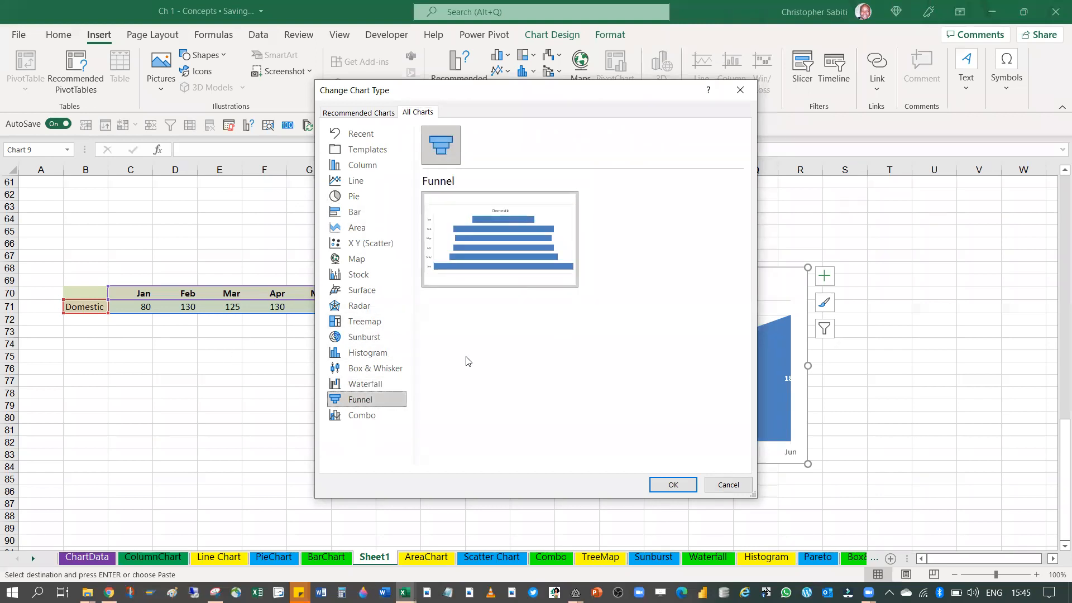
pyautogui.moveTo(493, 230)
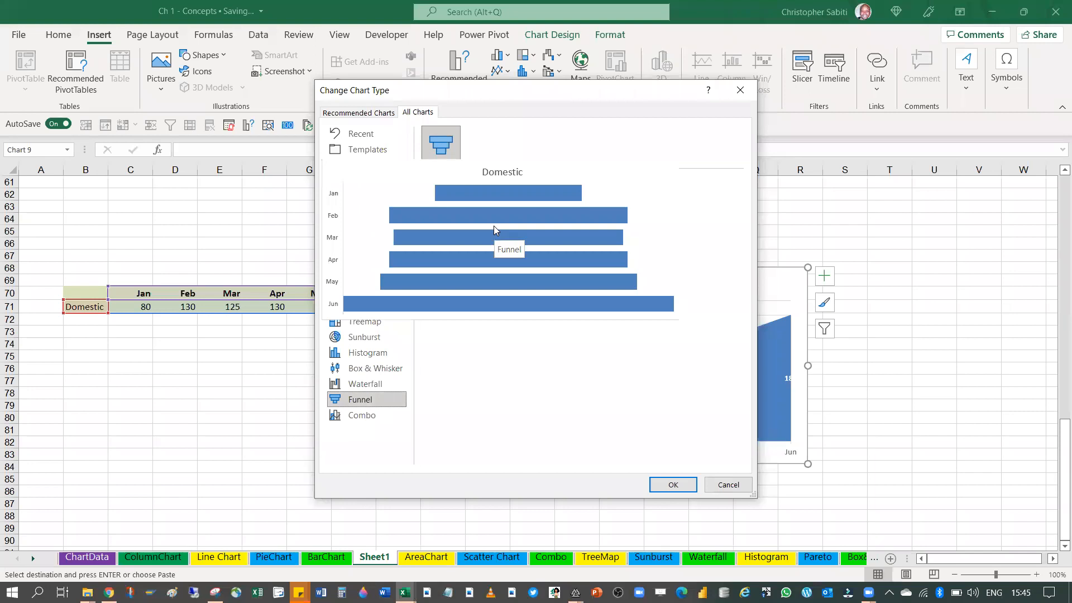
pyautogui.click(365, 383)
pyautogui.moveTo(494, 247)
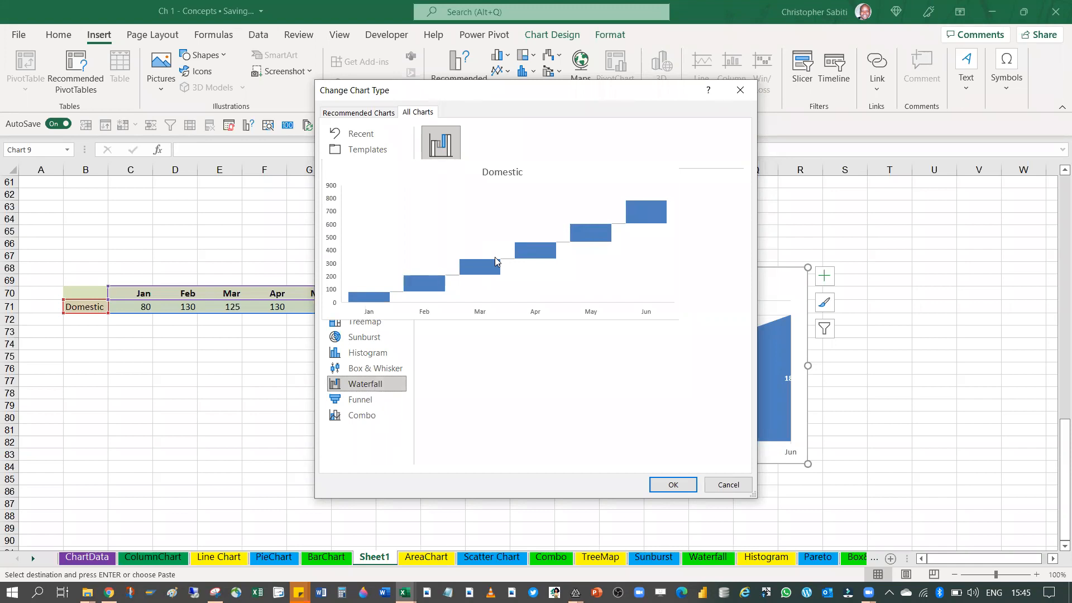
pyautogui.click(740, 90)
# Enter the heading Months in C96 and list Jan, Feb, Mar, April and May in C97:C101
pyautogui.scroll(-6, 426, 286)
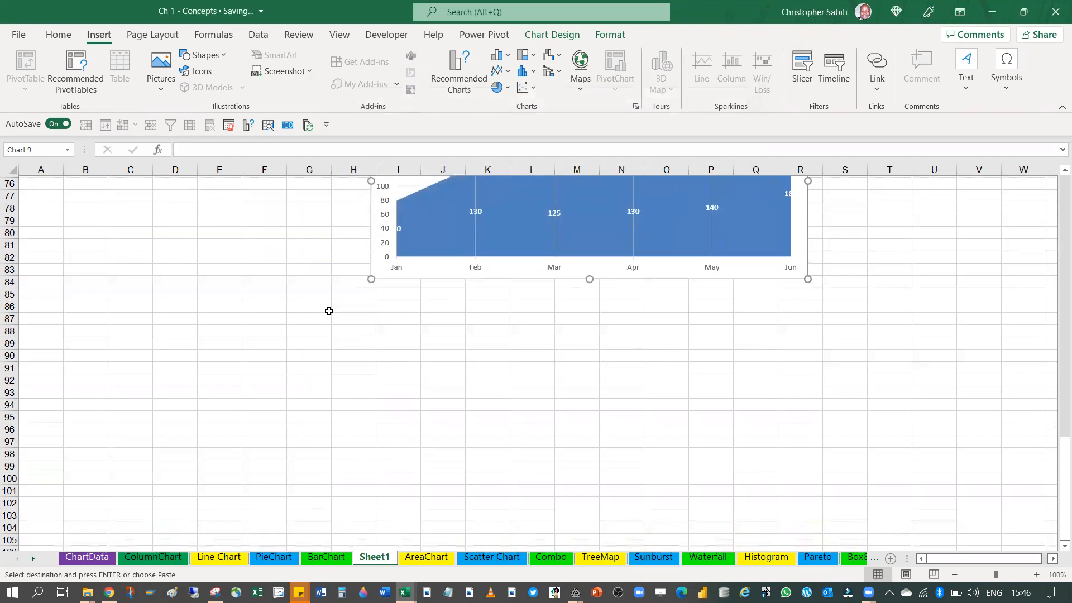
pyautogui.scroll(-5, 103, 276)
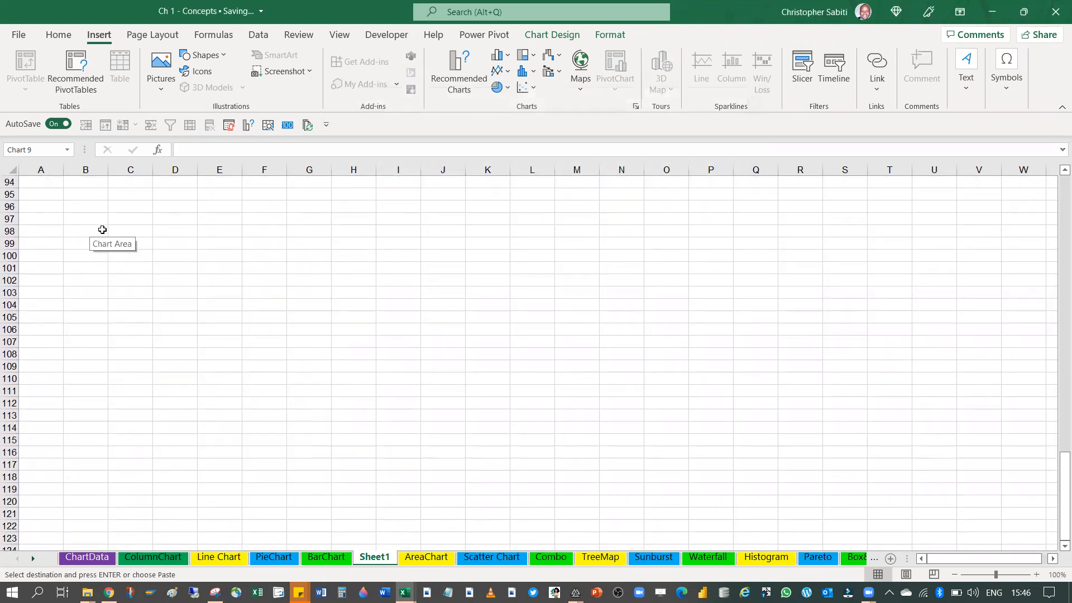
pyautogui.click(110, 207)
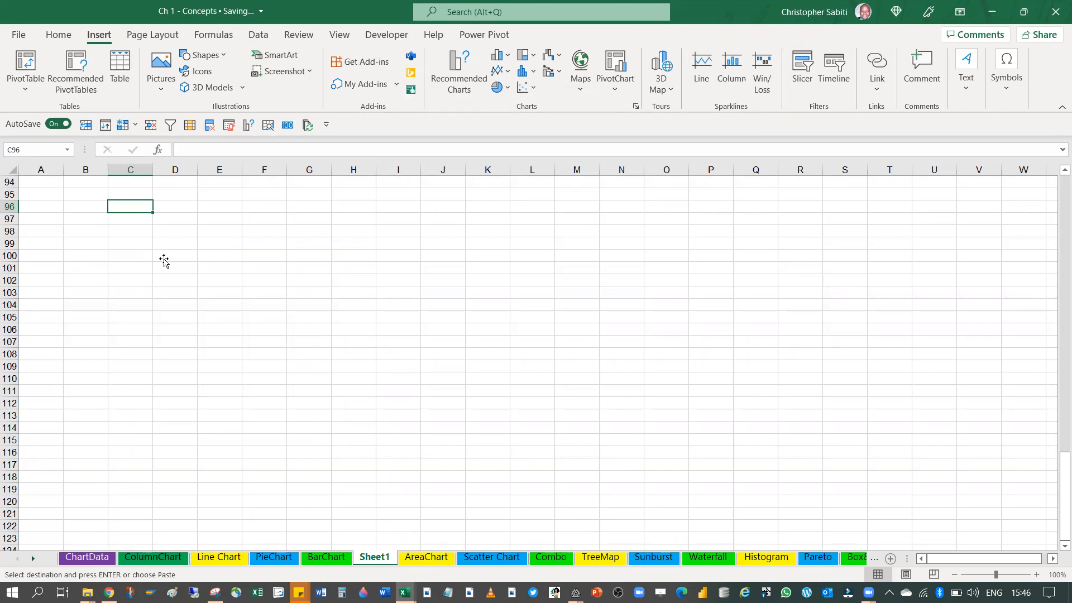
pyautogui.write('Months')
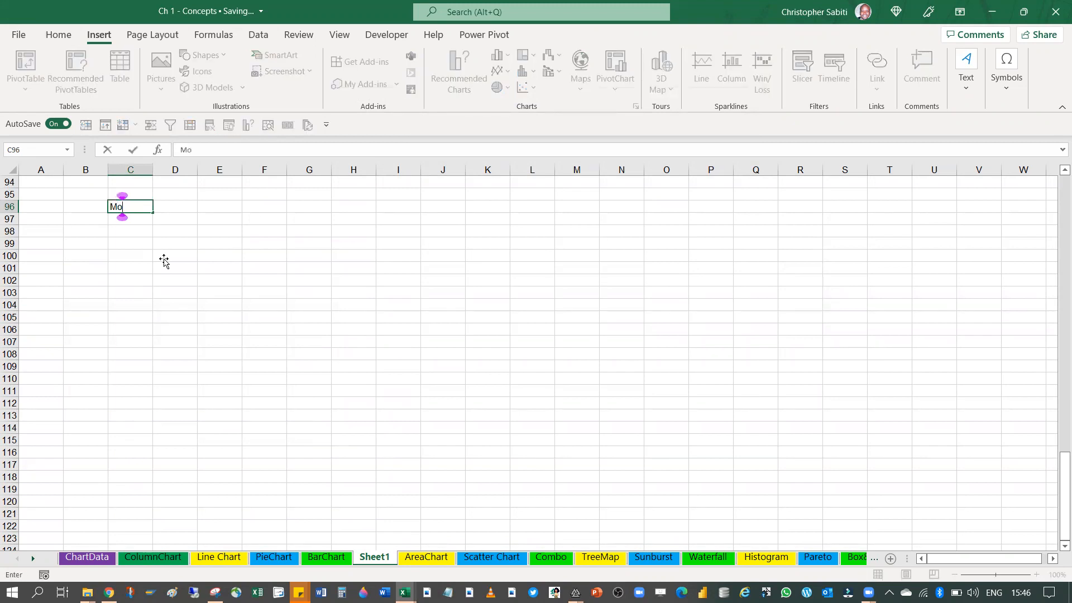
pyautogui.press('Return')
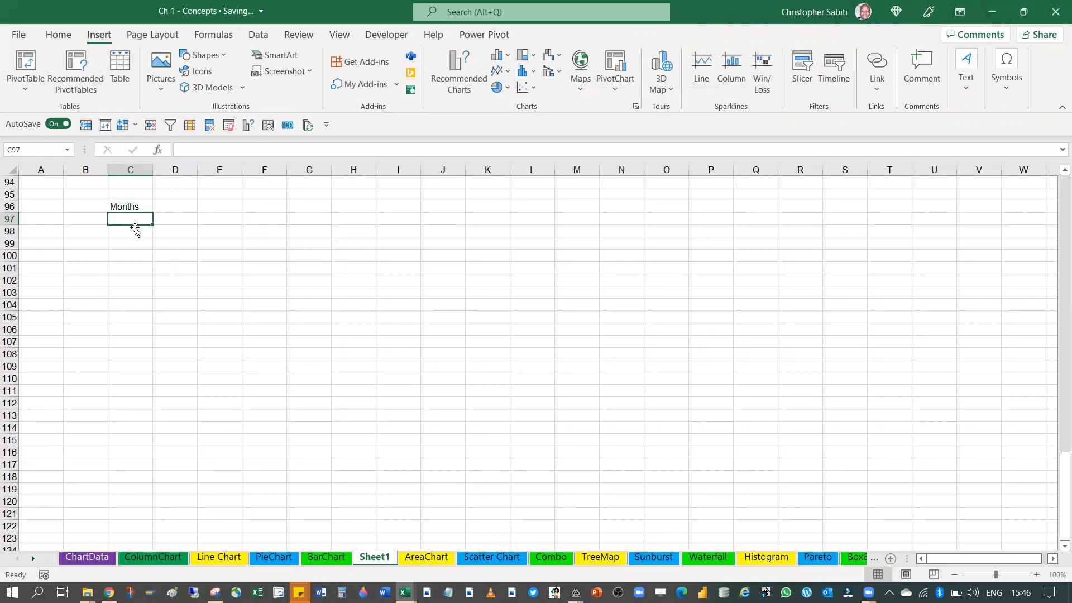
pyautogui.write('Jan')
pyautogui.press('Return')
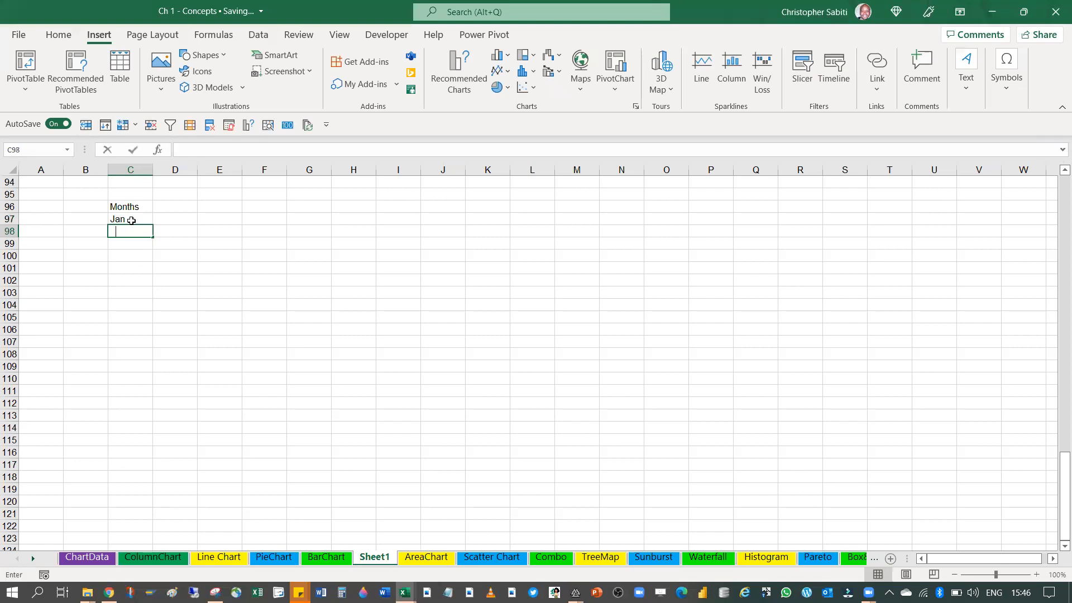
pyautogui.write('Feb')
pyautogui.press('Return')
pyautogui.write('Mar')
pyautogui.press('Return')
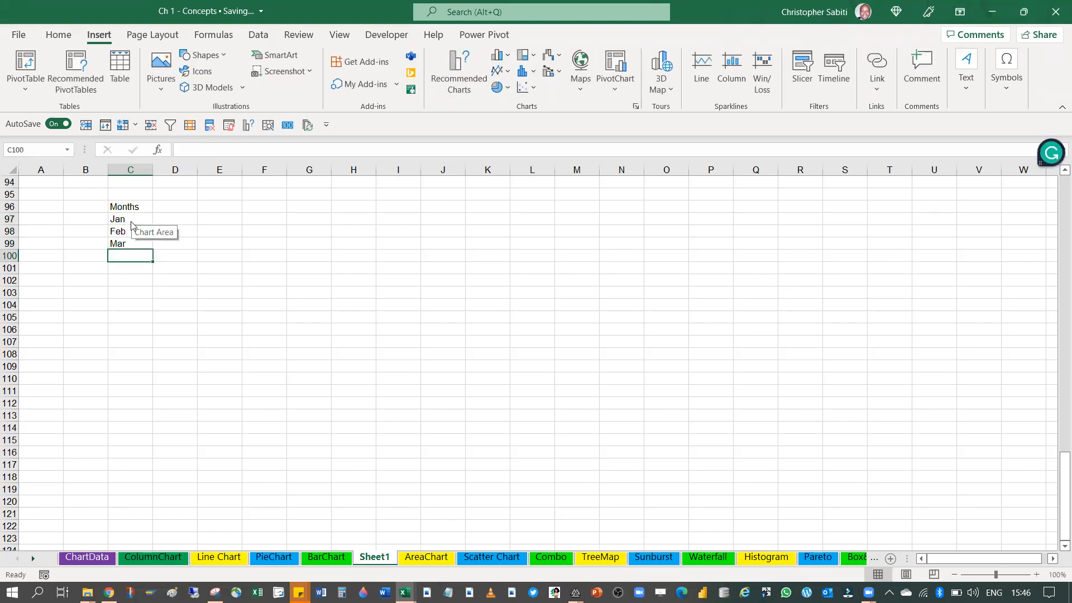
pyautogui.write('April')
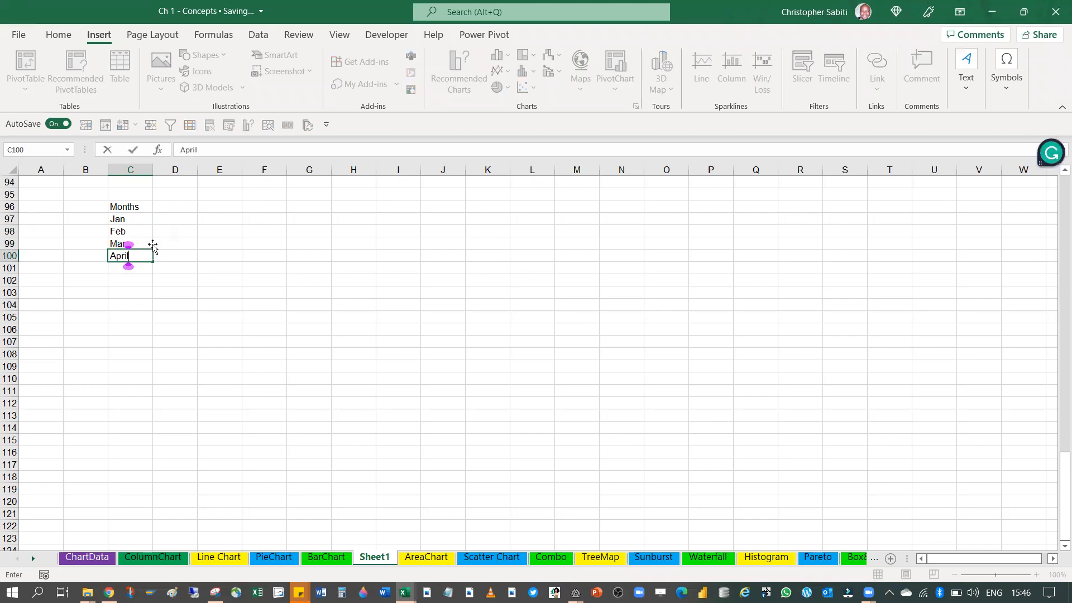
pyautogui.press('Return')
pyautogui.write('May')
pyautogui.press('Return')
pyautogui.click(174, 206)
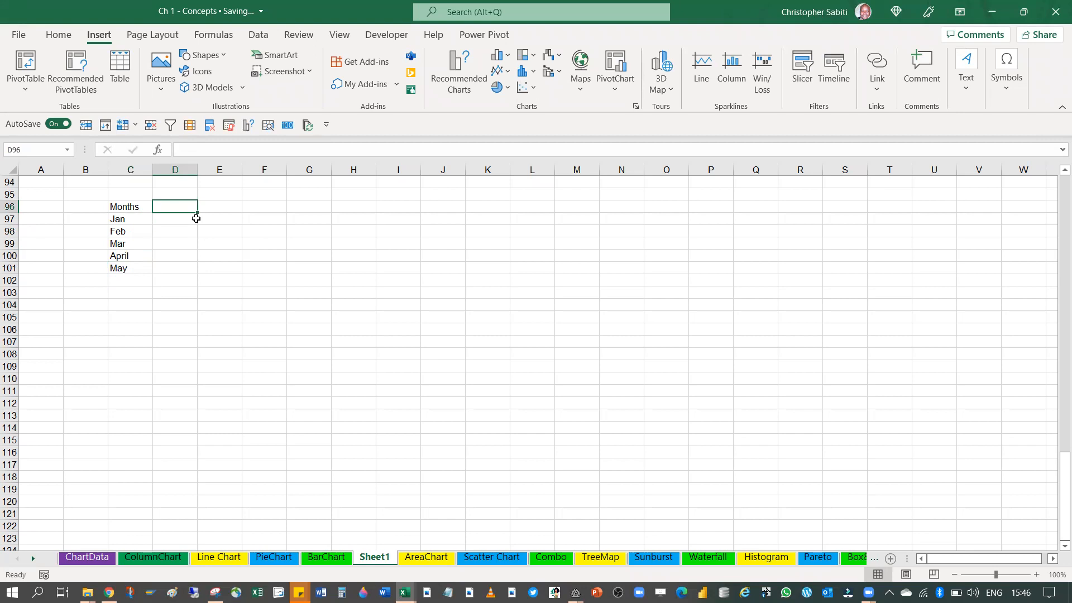
# Enter the headings Income in D96 and Expenses in E96 beside the Months column
pyautogui.write('I')
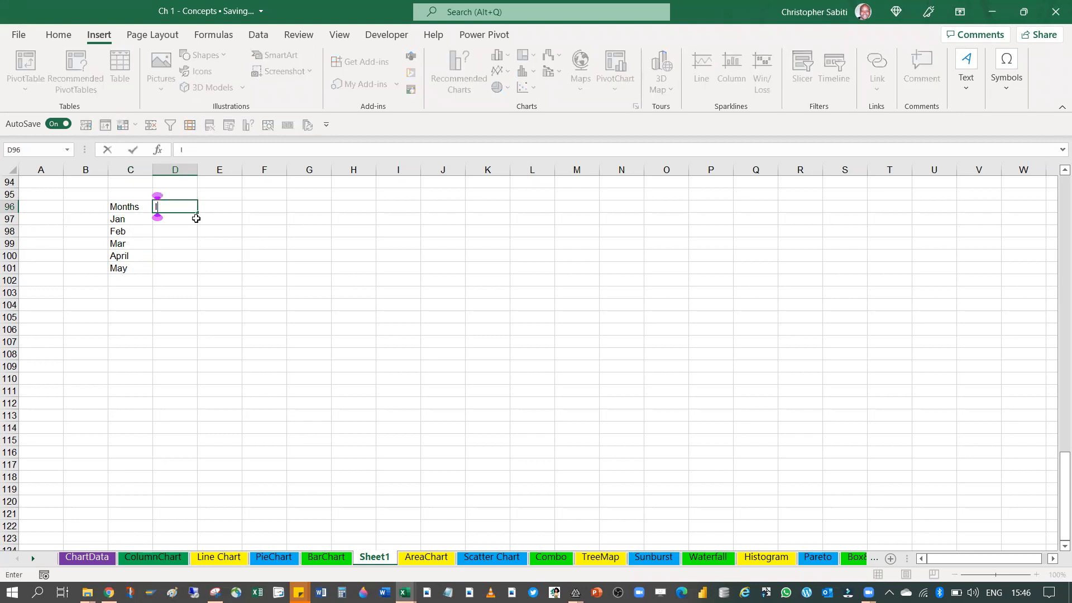
pyautogui.write('ncome')
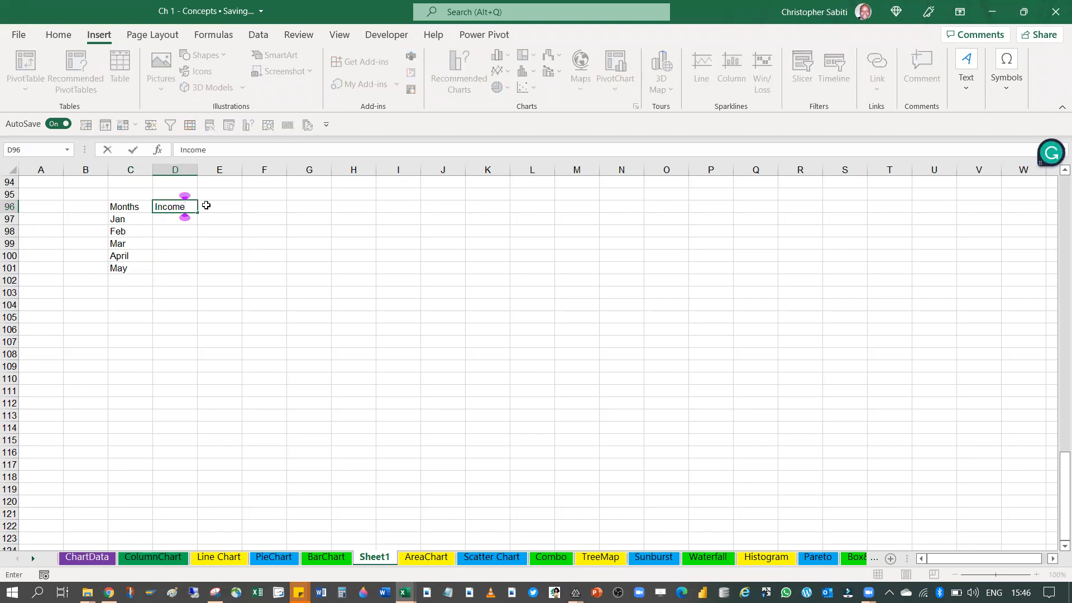
pyautogui.click(209, 205)
pyautogui.write('Exp')
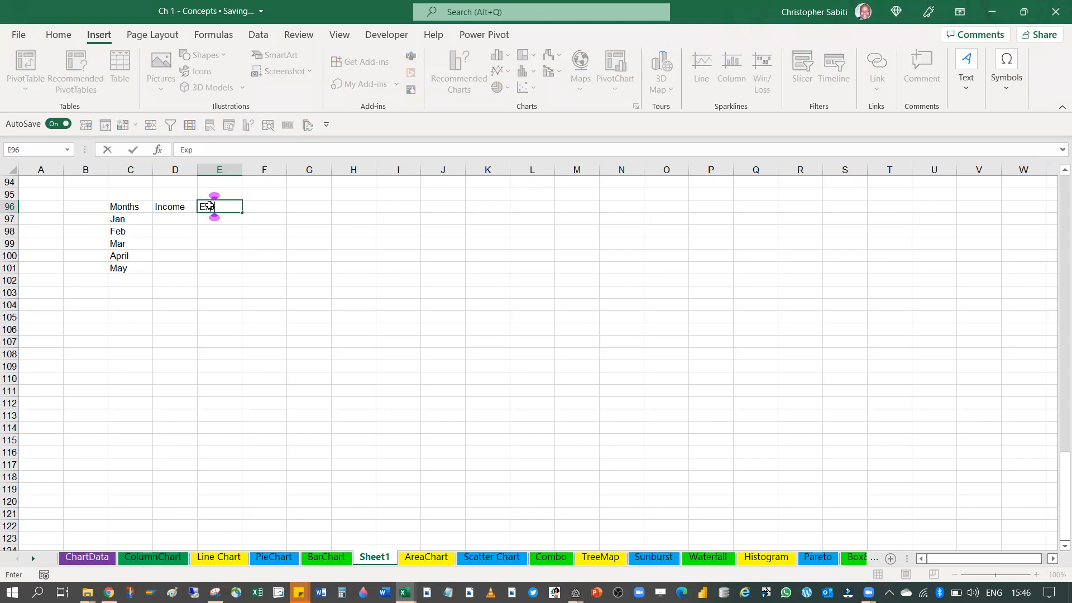
pyautogui.write('enses')
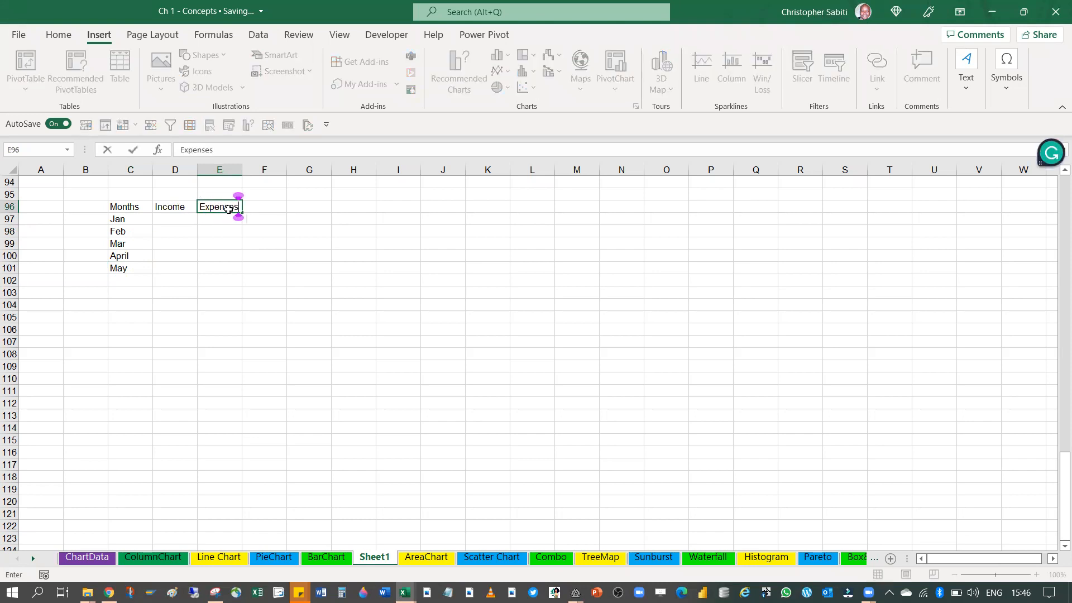
pyautogui.click(309, 255)
# Widen column D slightly and fill in the Jan row with an income of 234 and expenses of 34
pyautogui.click(175, 217)
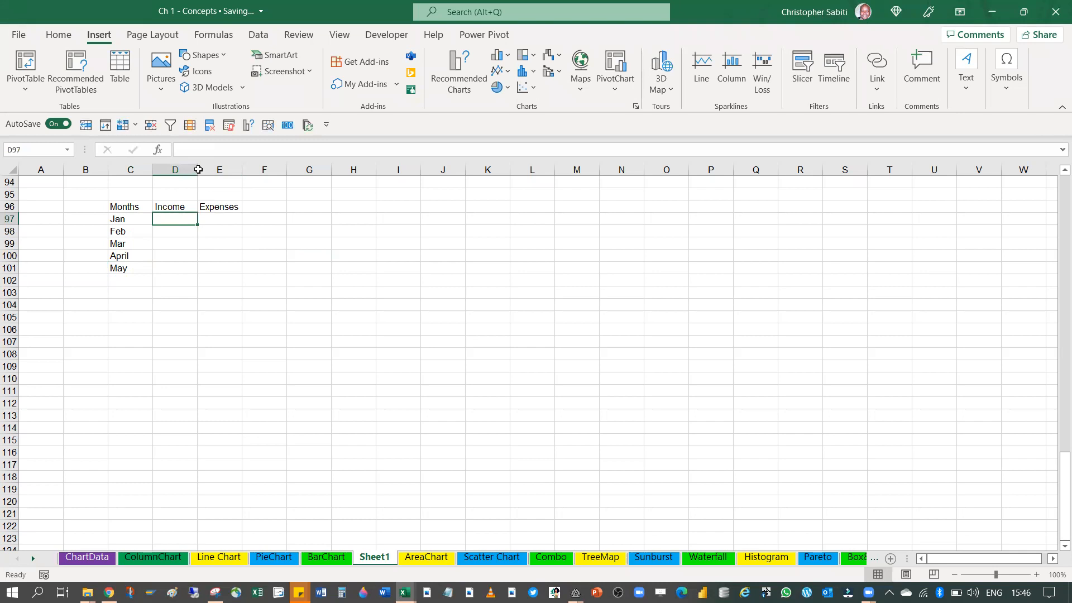
pyautogui.moveTo(198, 170); pyautogui.dragTo(204, 169)
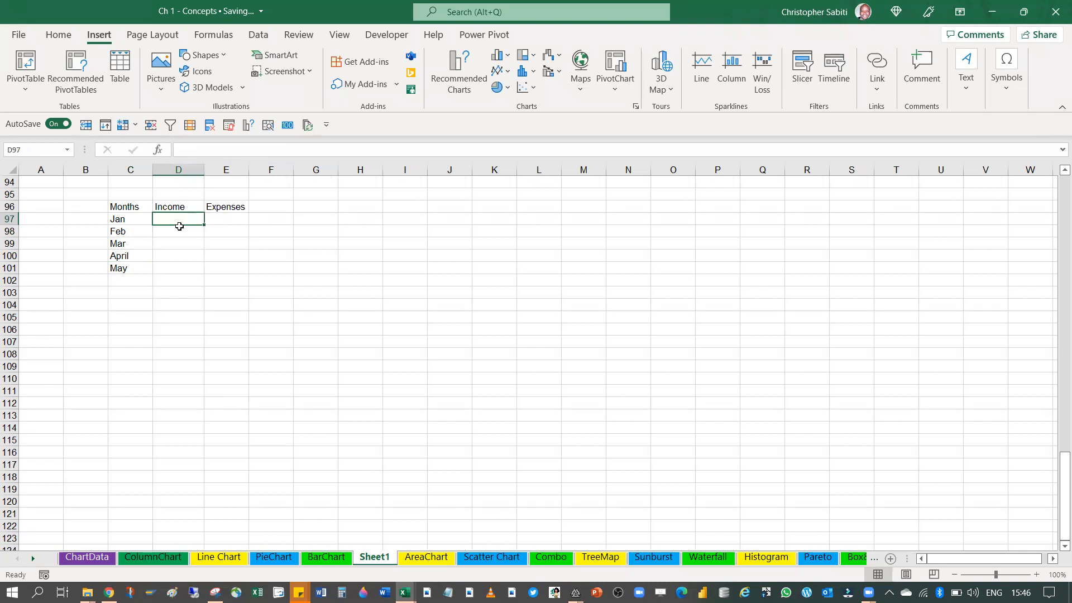
pyautogui.write('234')
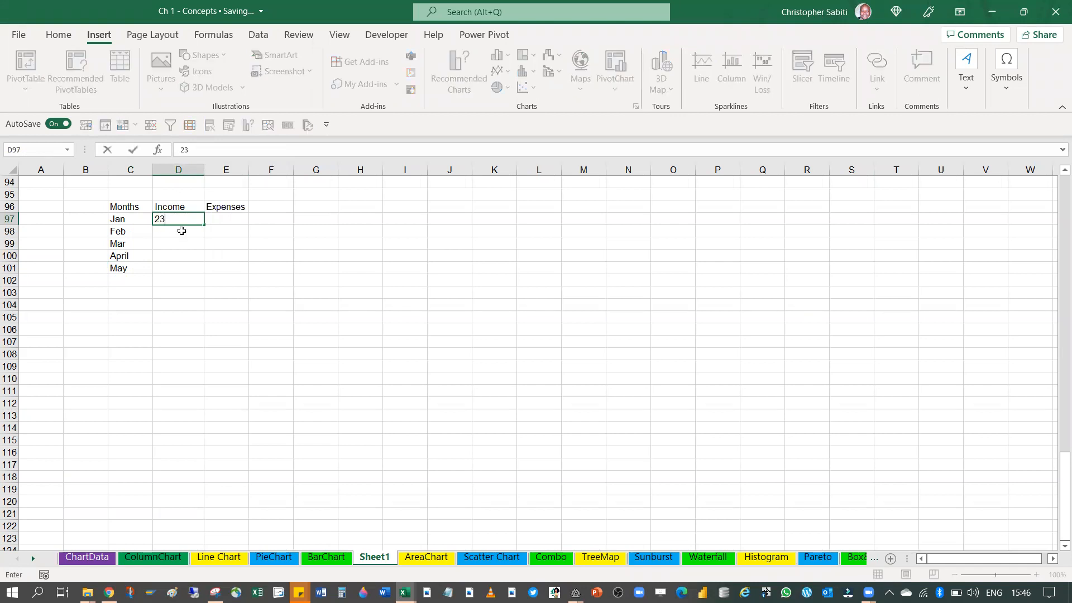
pyautogui.click(193, 245)
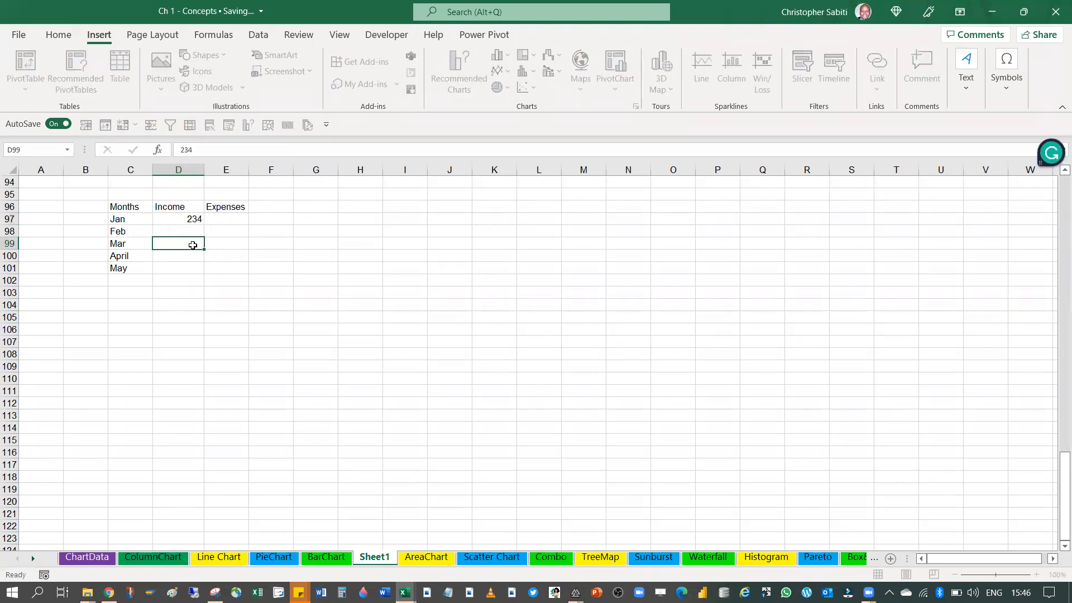
pyautogui.click(223, 219)
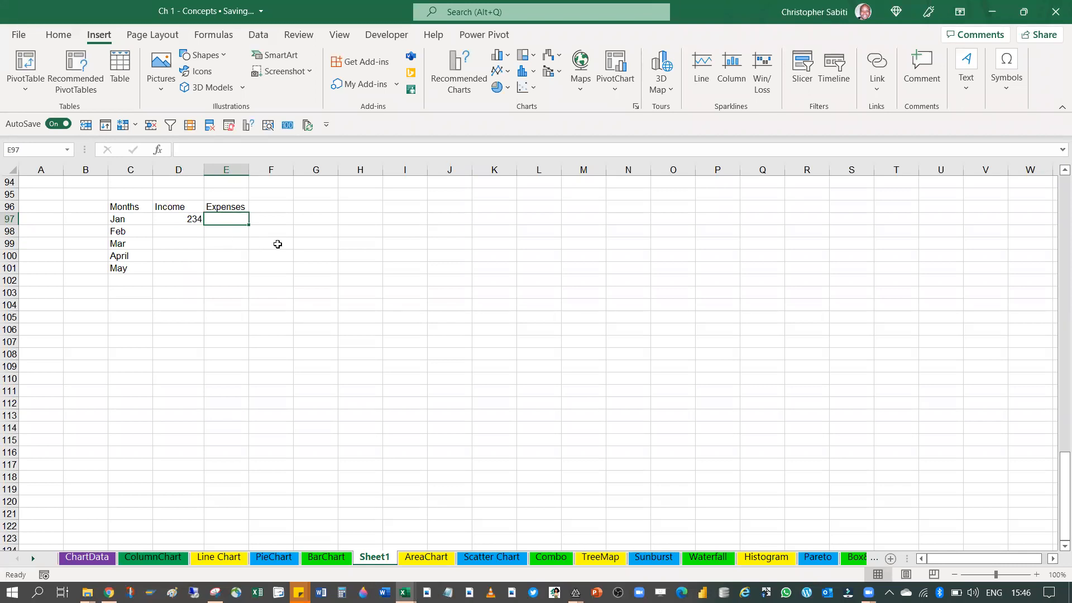
pyautogui.press('Left')
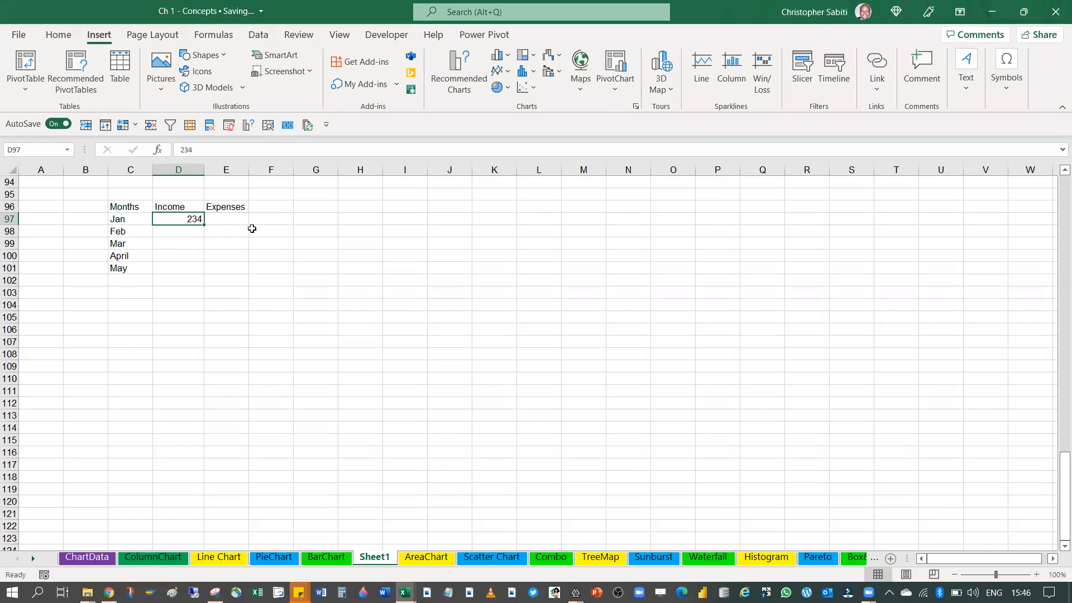
pyautogui.press('Right')
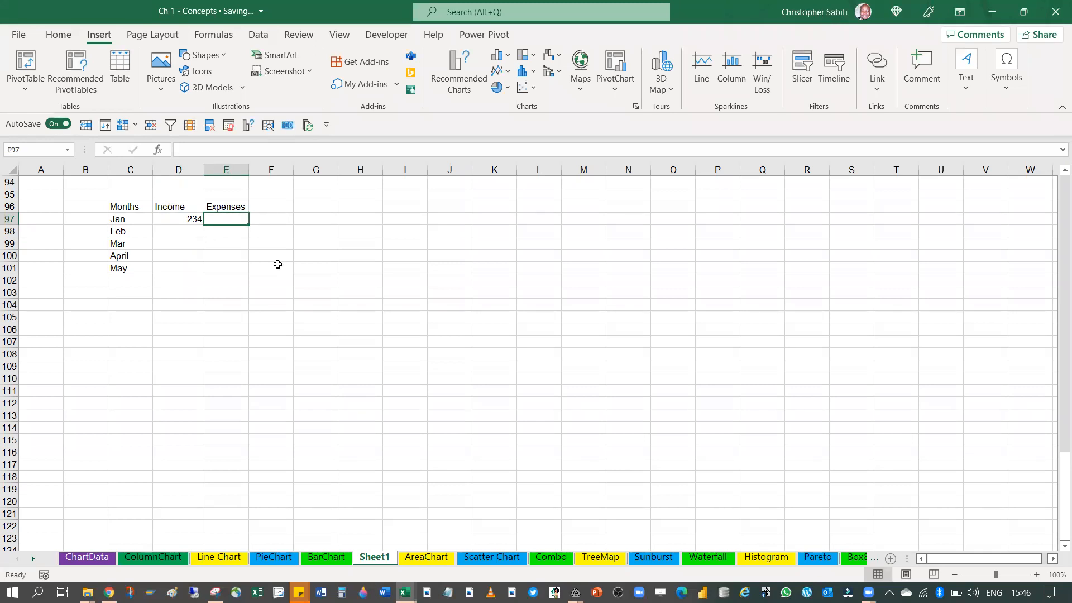
pyautogui.write('34')
pyautogui.click(244, 291)
# Fill in the Feb row with an income of 235 and expenses of 390
pyautogui.click(193, 235)
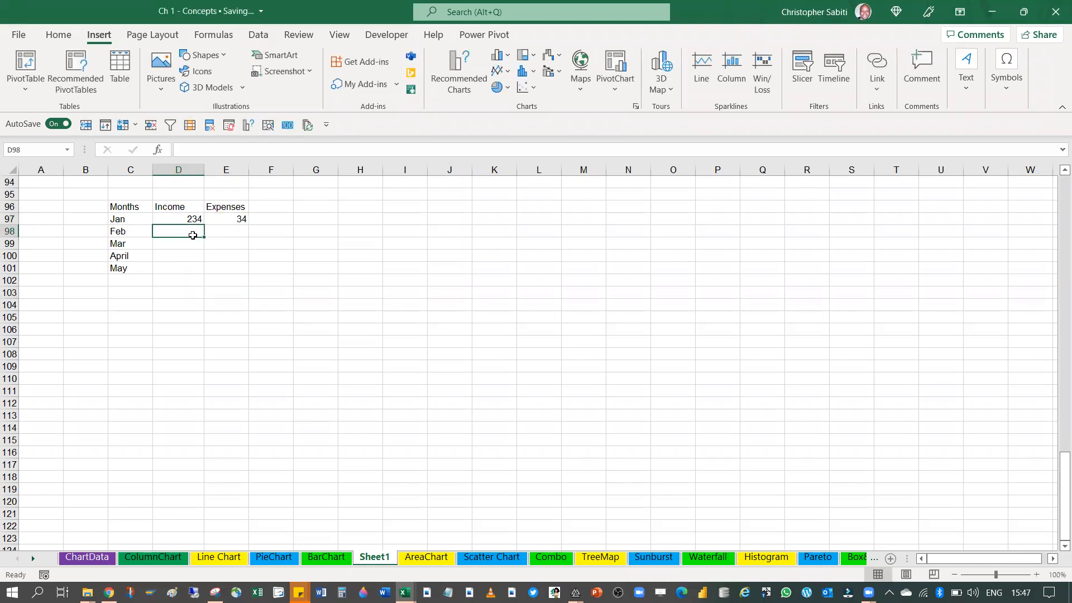
pyautogui.write('23')
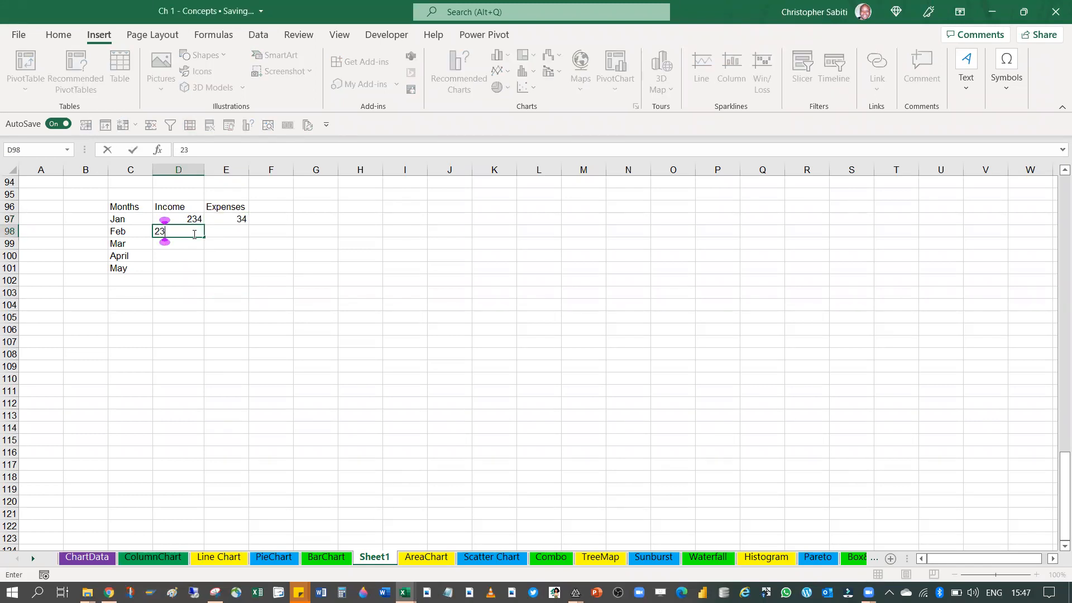
pyautogui.write('5')
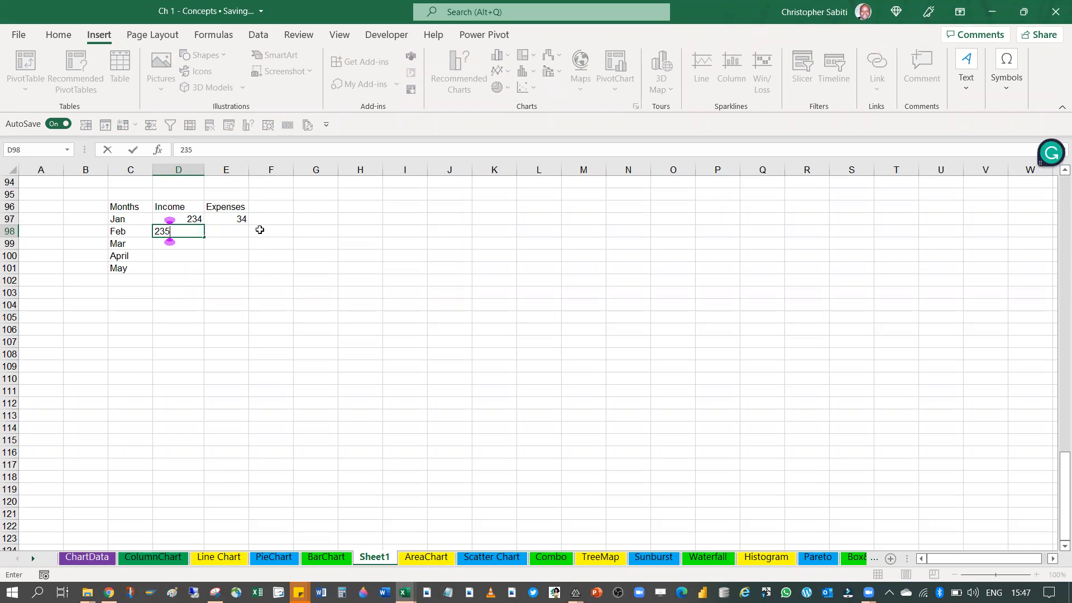
pyautogui.click(241, 232)
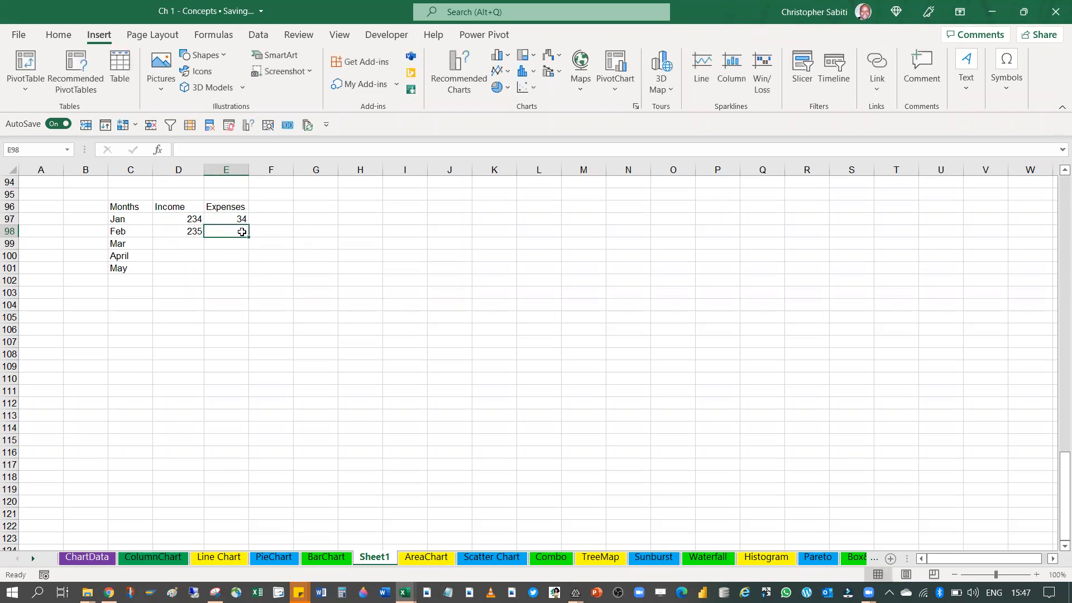
pyautogui.write('390')
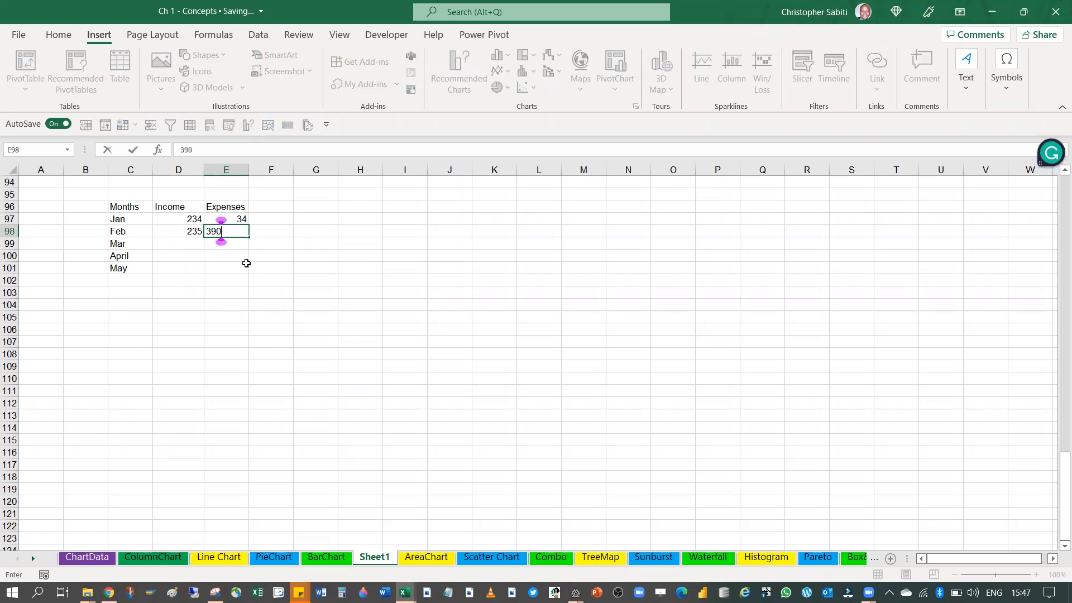
pyautogui.click(246, 264)
# Enter the Mar, April and May income values 569, 489 and 300 in D99:D101
pyautogui.click(199, 242)
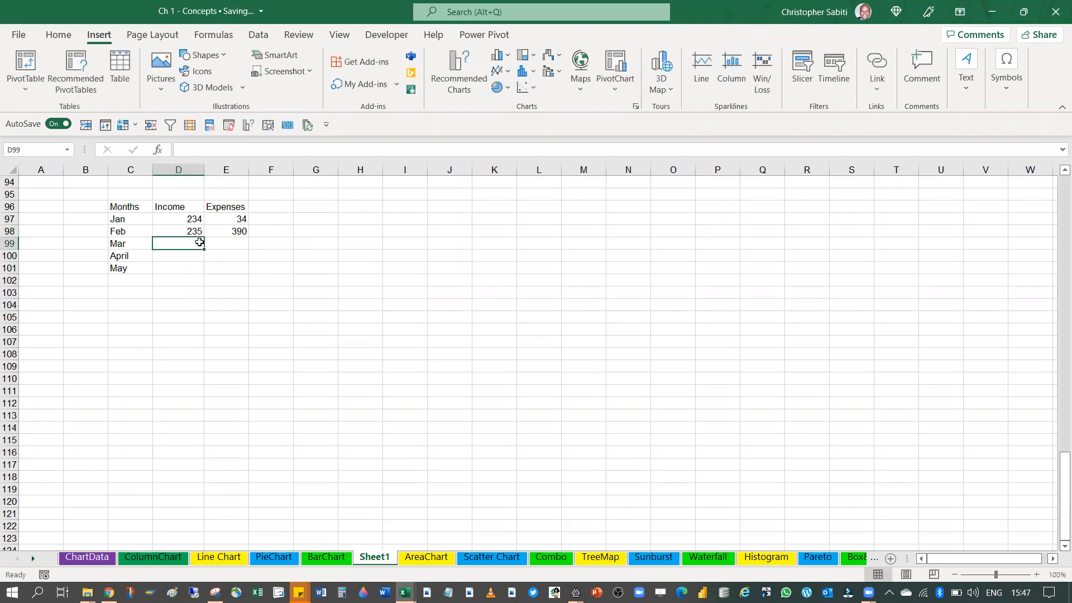
pyautogui.write('56')
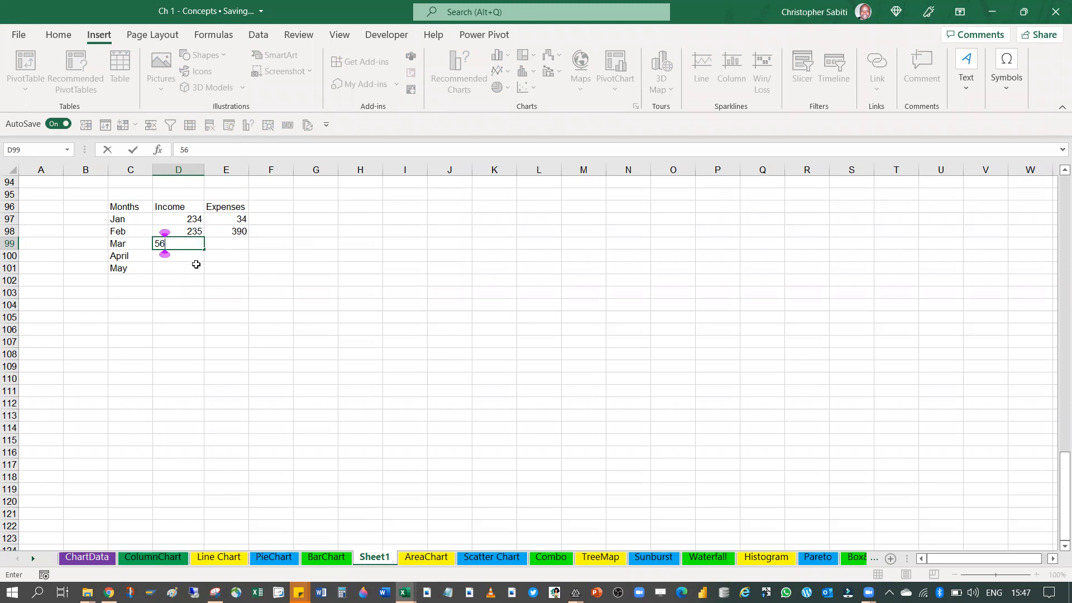
pyautogui.write('9')
pyautogui.press('Return')
pyautogui.write('489')
pyautogui.press('Return')
pyautogui.write('30')
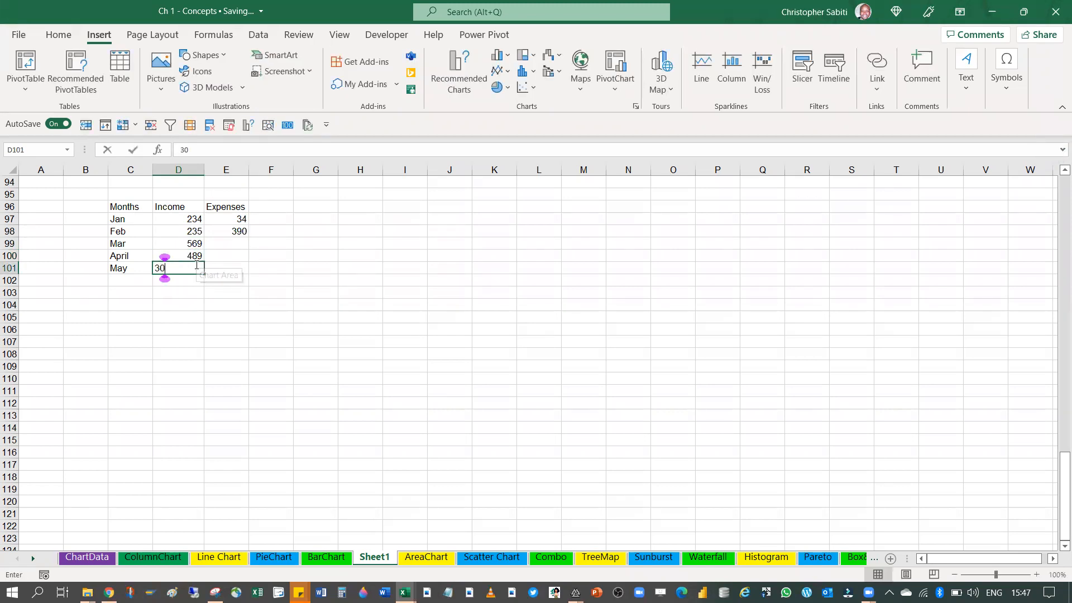
pyautogui.write('0')
pyautogui.press('Return')
pyautogui.rightClick(196, 265)
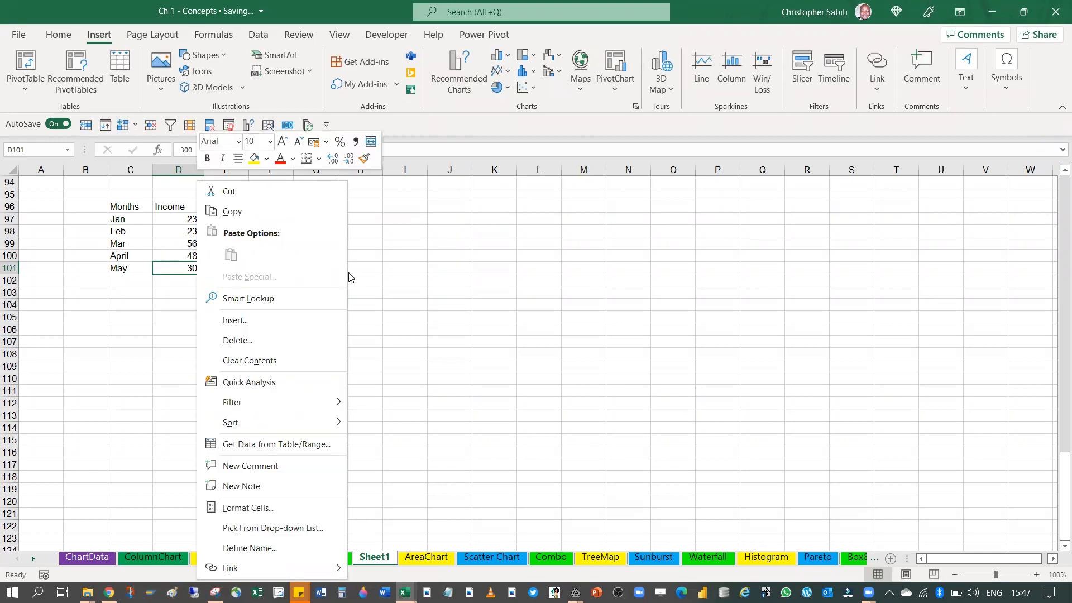
pyautogui.click(357, 277)
# Enter the Mar, April and May expenses 564, 790 and 30 in E99:E101
pyautogui.click(236, 246)
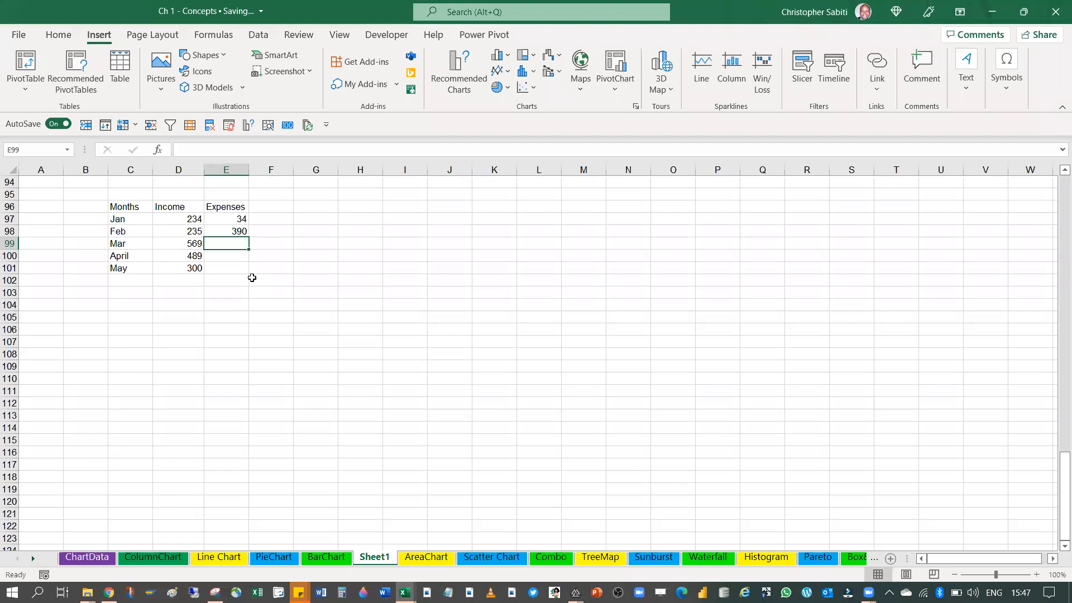
pyautogui.write('564')
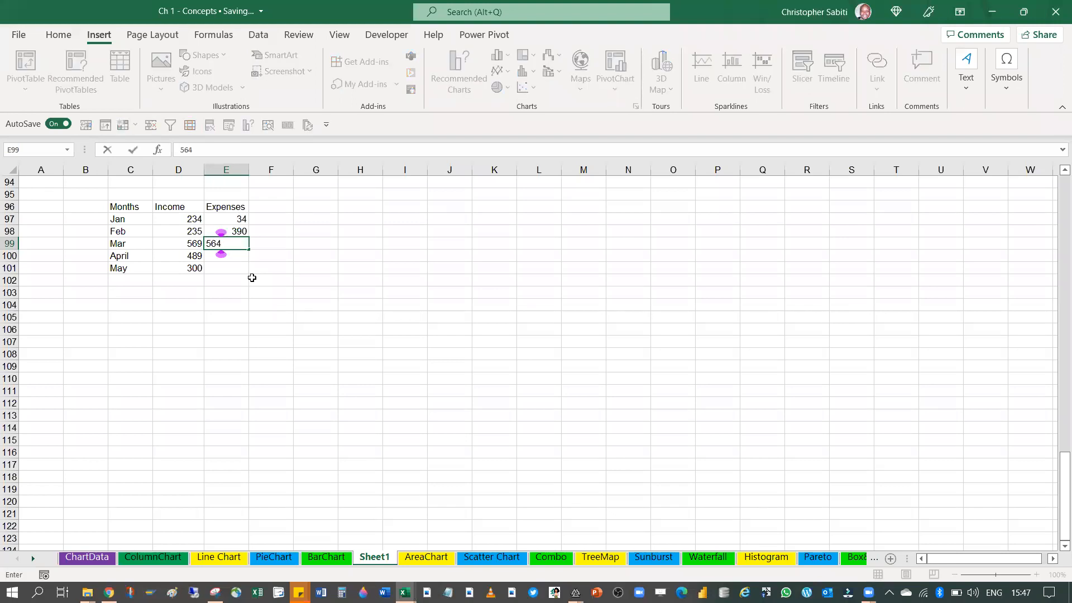
pyautogui.press('Return')
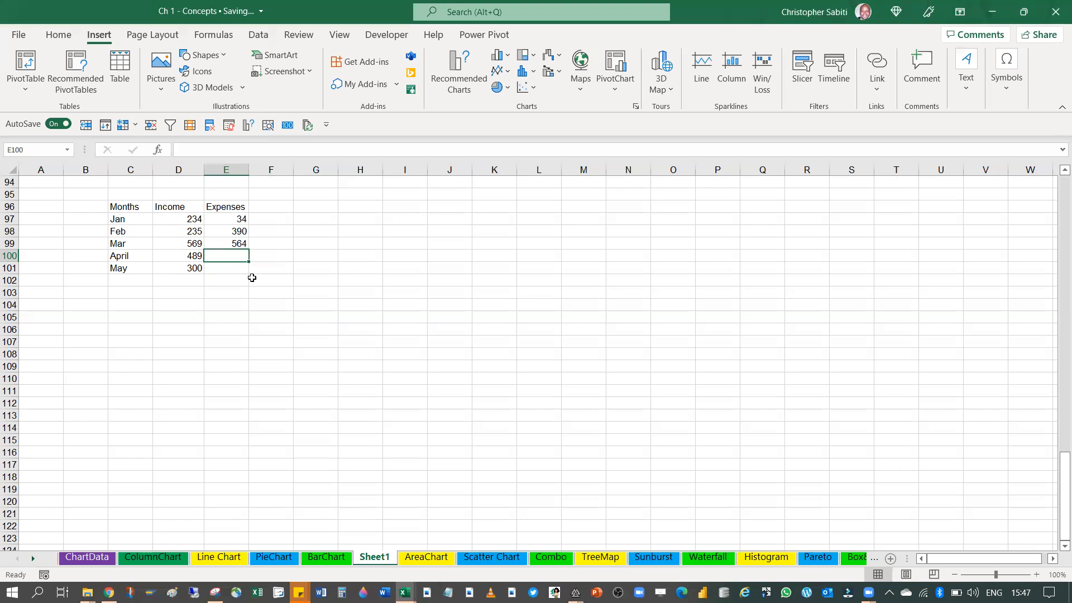
pyautogui.write('790')
pyautogui.press('Return')
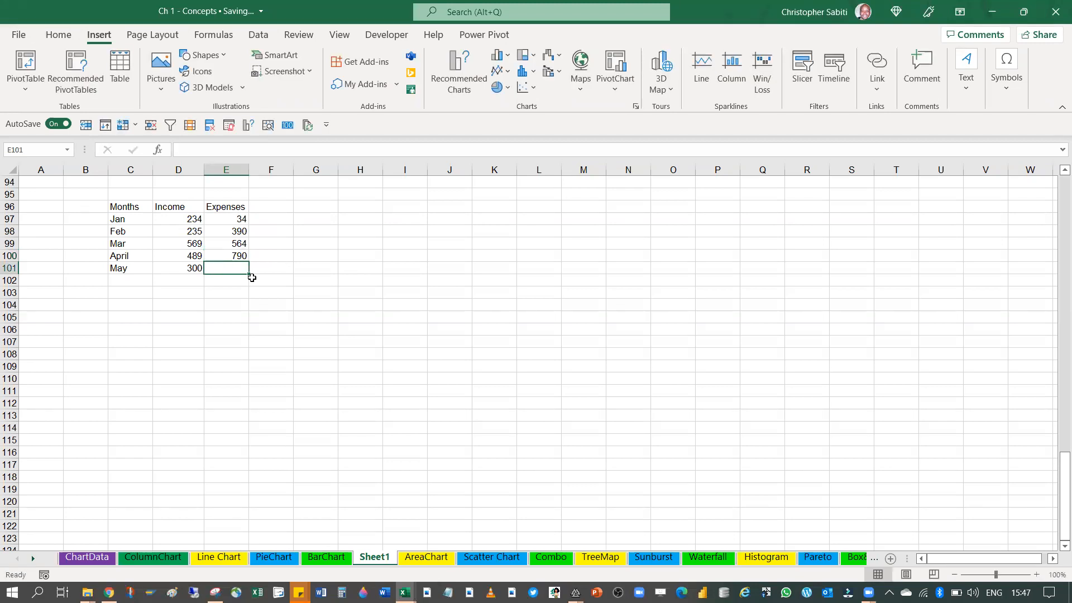
pyautogui.write('30')
pyautogui.press('Return')
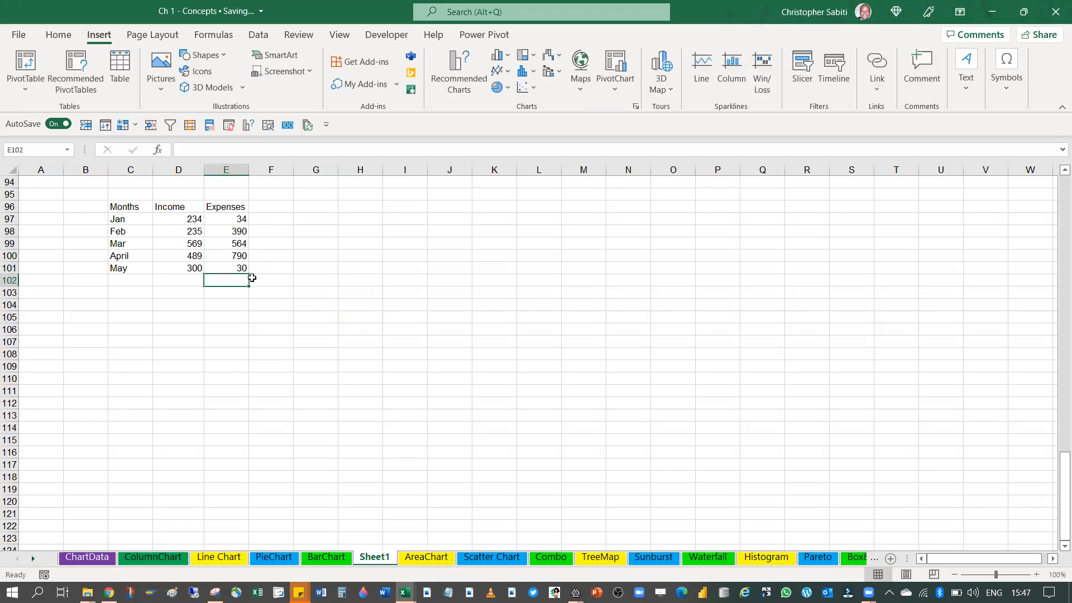
# Add the heading Profits in F96 and calculate the Jan profit in F97 with =D97-E97
pyautogui.click(266, 211)
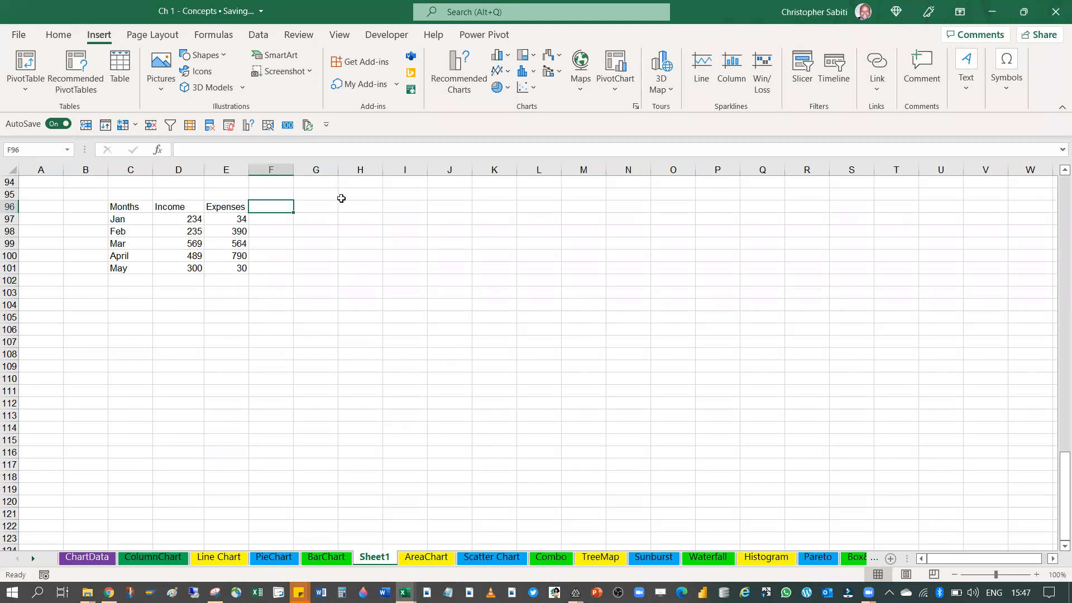
pyautogui.write('Pr')
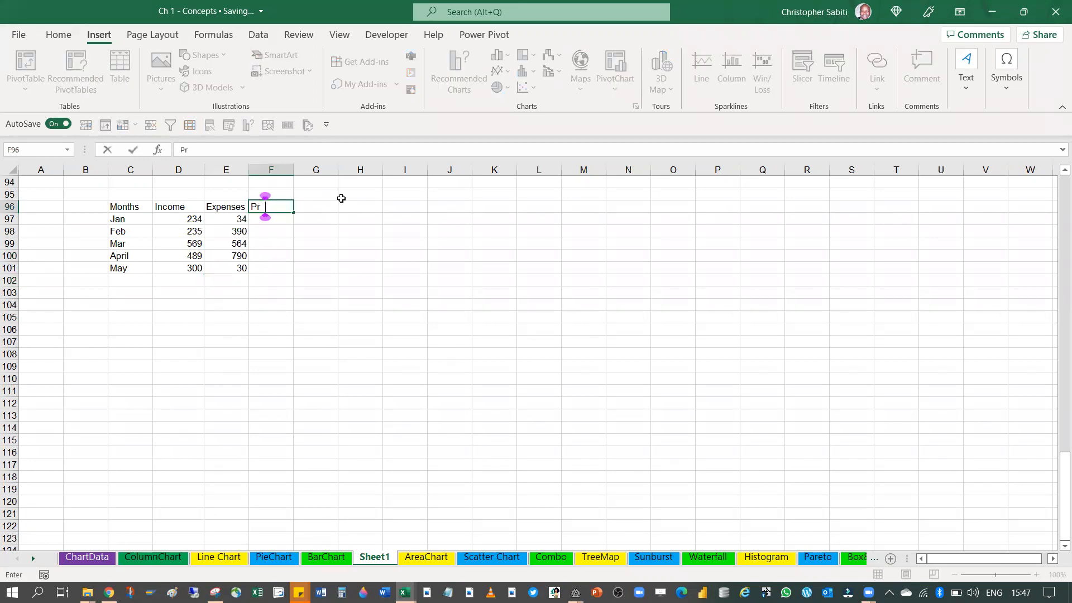
pyautogui.write('o fits')
pyautogui.press('Return')
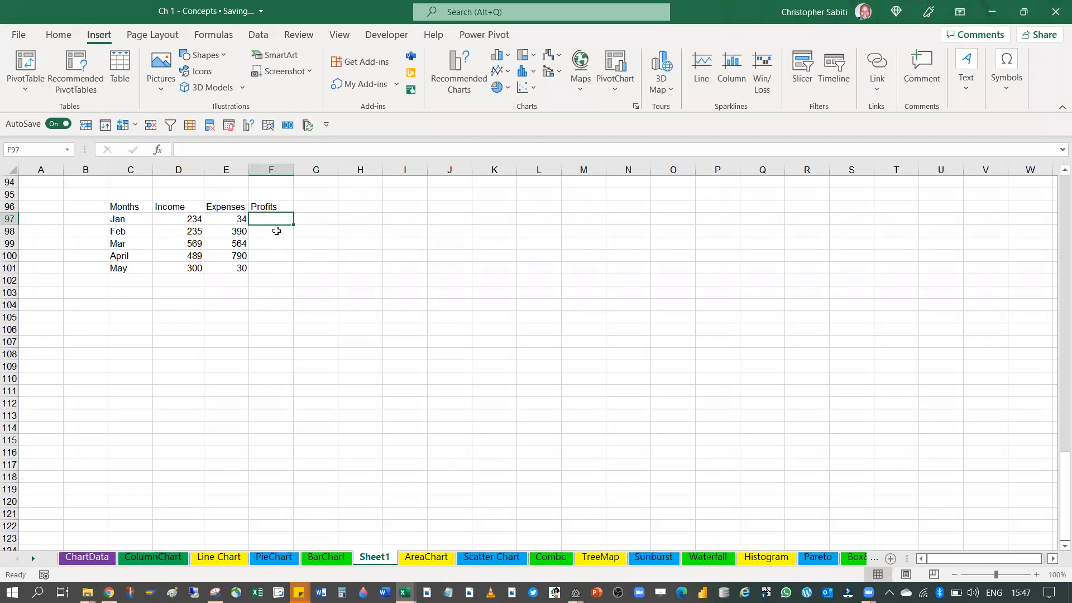
pyautogui.write('=')
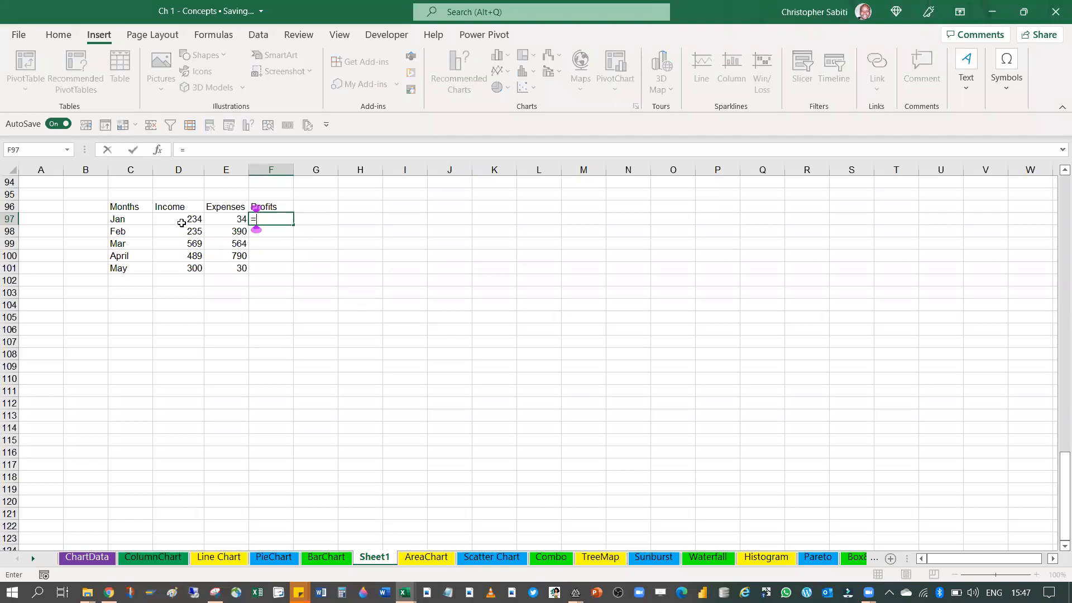
pyautogui.click(181, 222)
pyautogui.write('-')
pyautogui.click(223, 219)
pyautogui.hotkey('ctrl', 'Return')
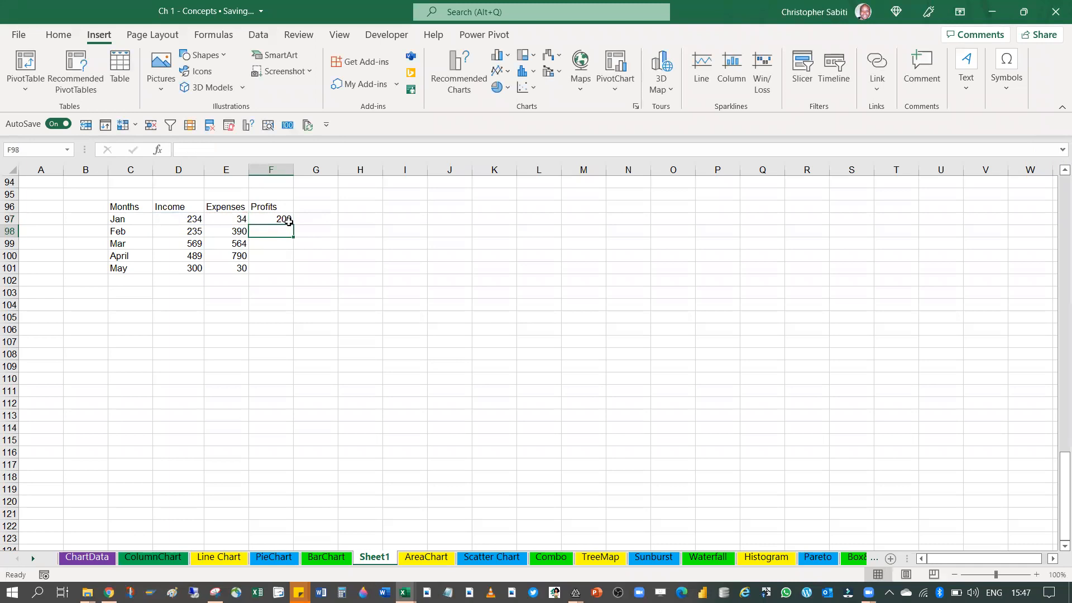
# Fill the profit formula from F97 down to the May row in F101
pyautogui.moveTo(294, 225); pyautogui.dragTo(294, 274)
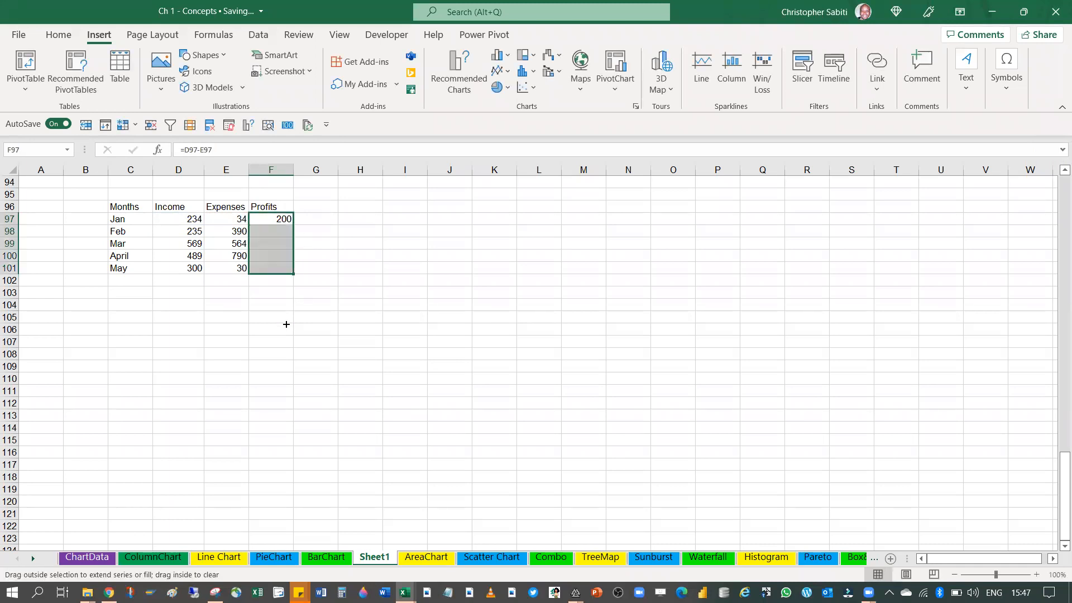
pyautogui.click(282, 340)
pyautogui.click(282, 265)
pyautogui.moveTo(277, 221); pyautogui.dragTo(280, 266)
pyautogui.click(265, 316)
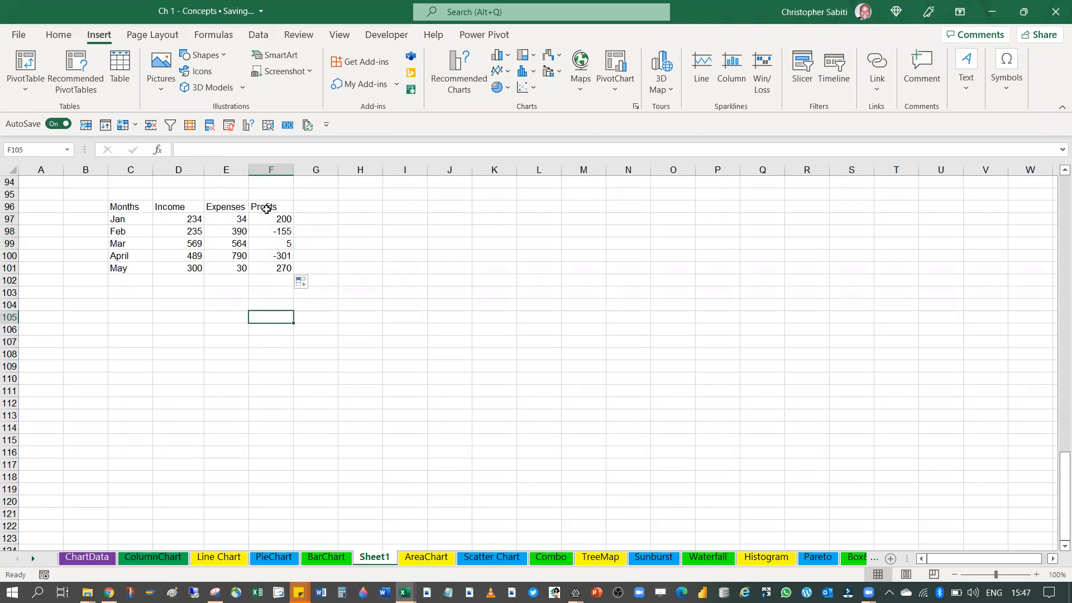
# Total the Profits column in F102 with =SUM(F97:F101)
pyautogui.click(269, 278)
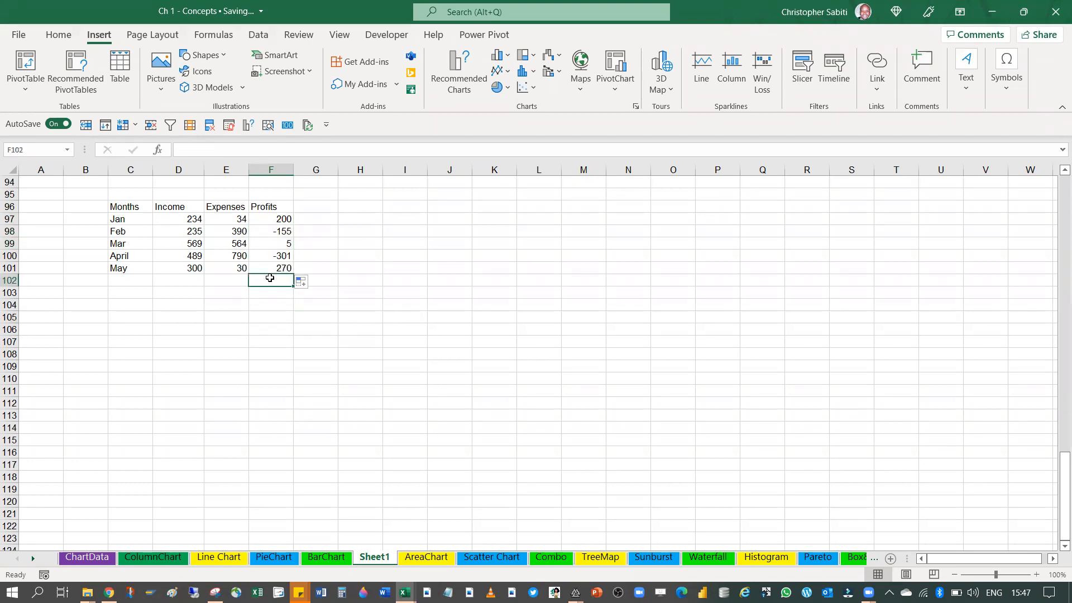
pyautogui.write('=')
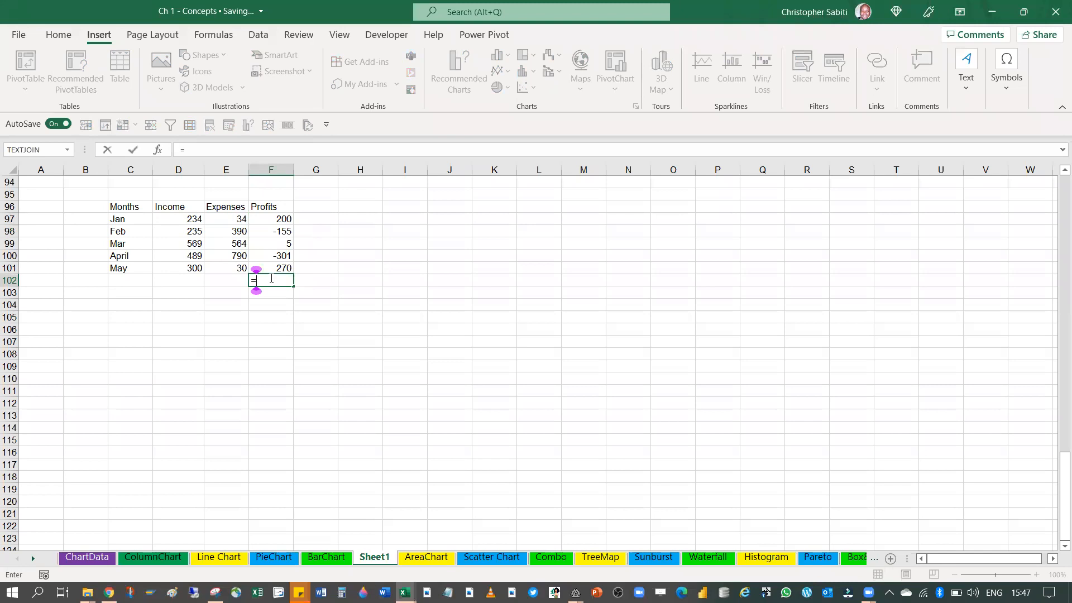
pyautogui.write('sum')
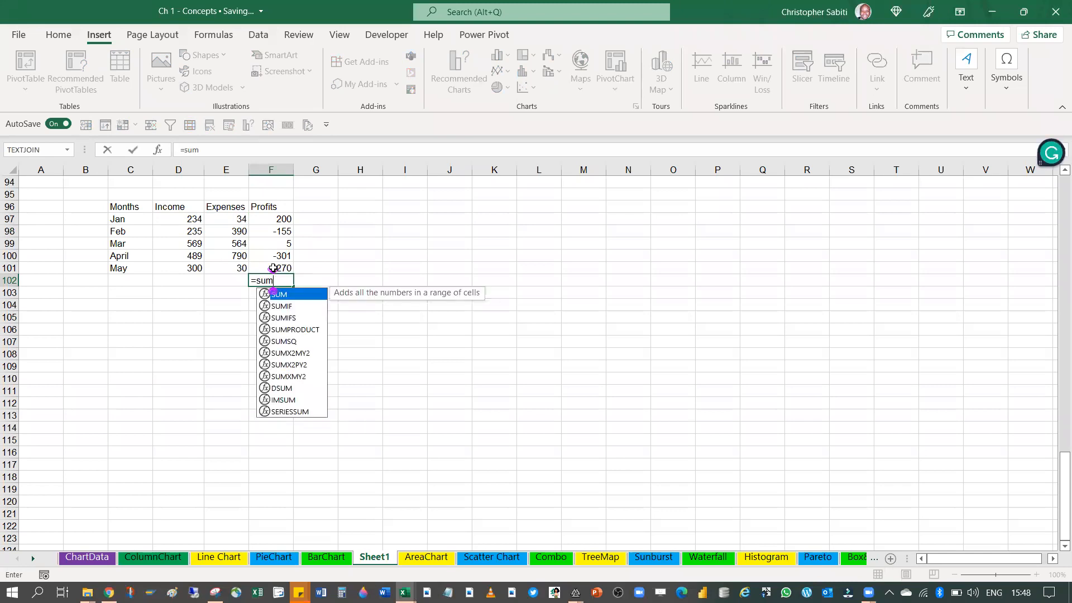
pyautogui.press('Tab')
pyautogui.moveTo(279, 220); pyautogui.dragTo(273, 269)
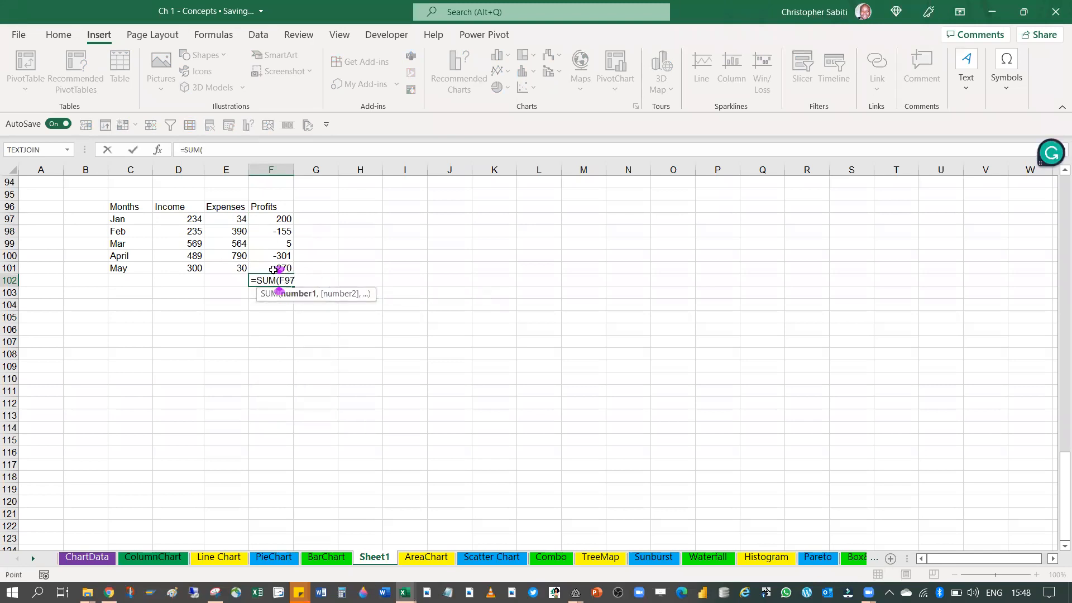
pyautogui.press('Return')
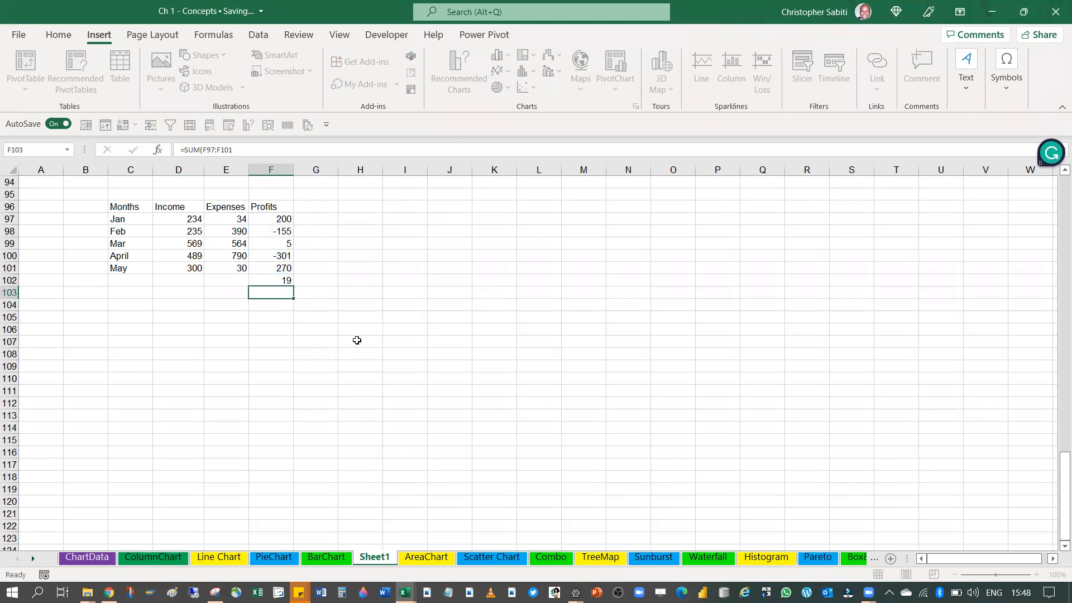
pyautogui.click(281, 281)
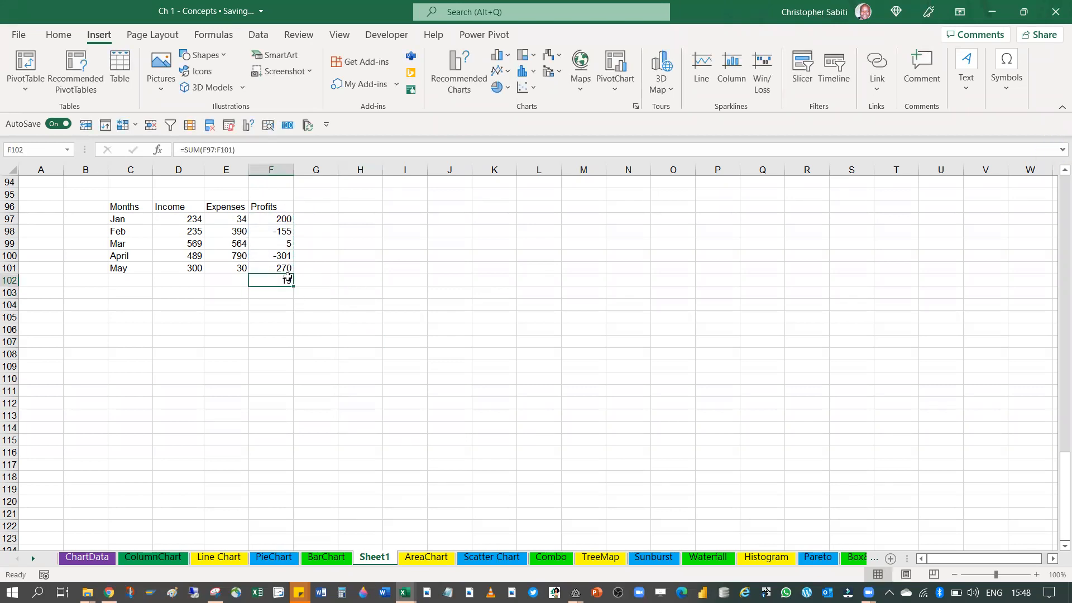
# Label the totals row below May by entering Total in C102
pyautogui.click(127, 284)
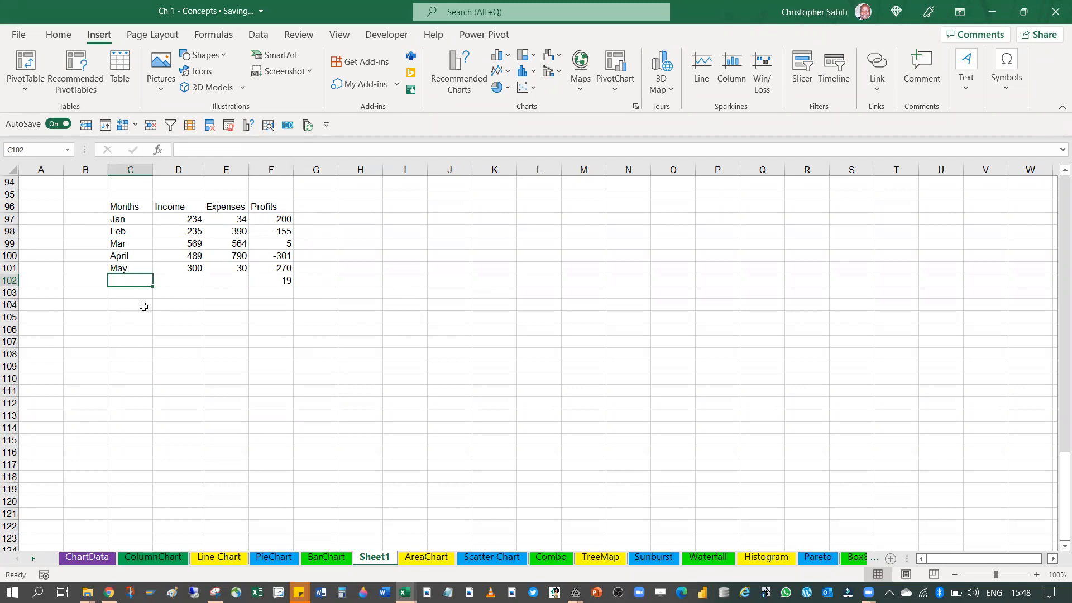
pyautogui.write('To')
pyautogui.write('ta')
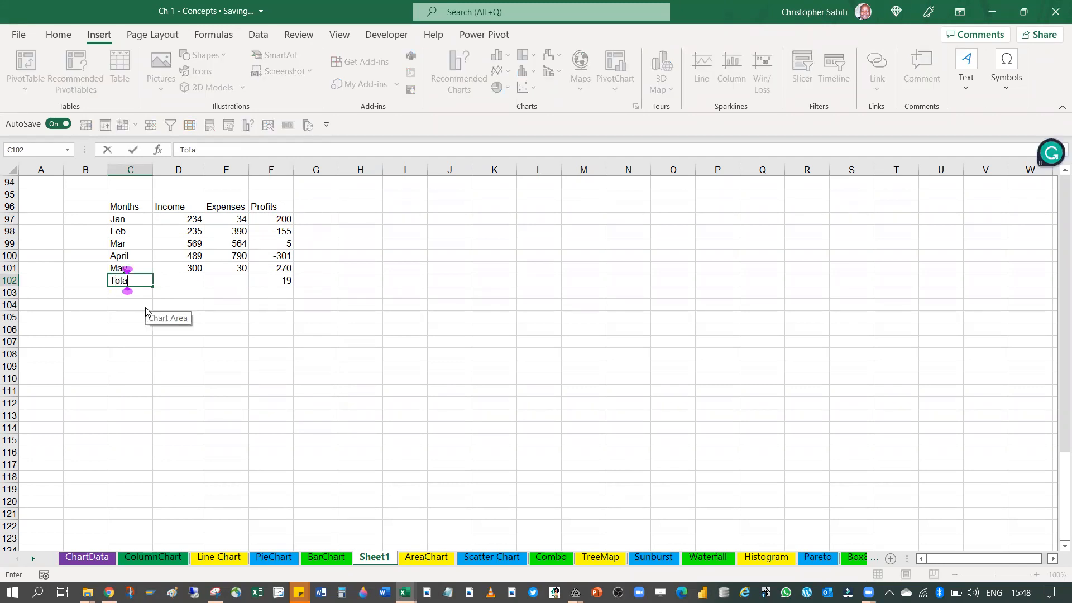
pyautogui.write('l')
pyautogui.press('Return')
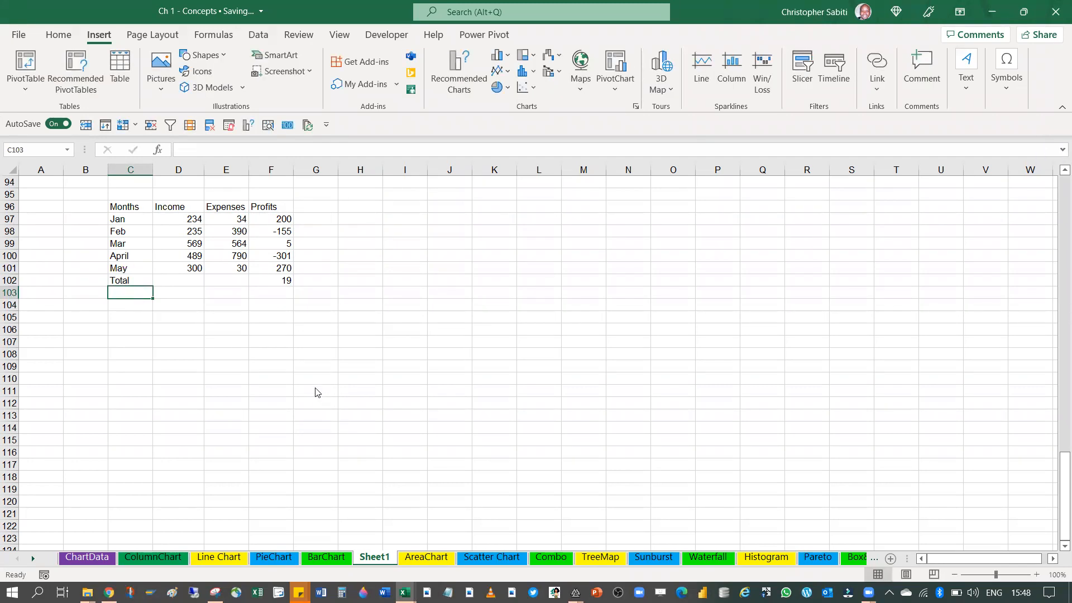
pyautogui.click(314, 389)
pyautogui.click(277, 282)
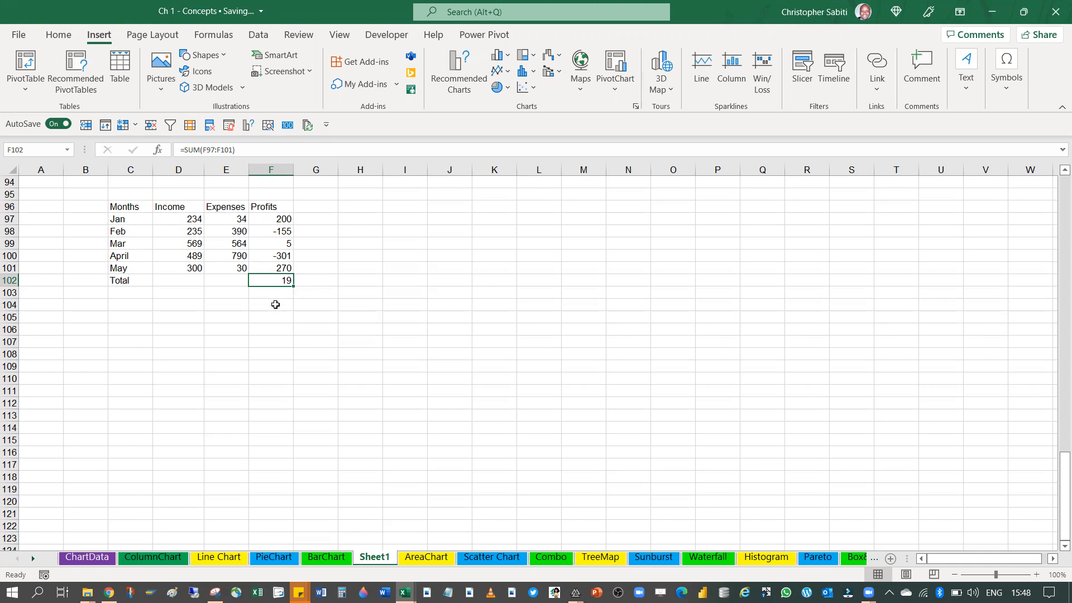
pyautogui.moveTo(134, 208); pyautogui.dragTo(131, 277)
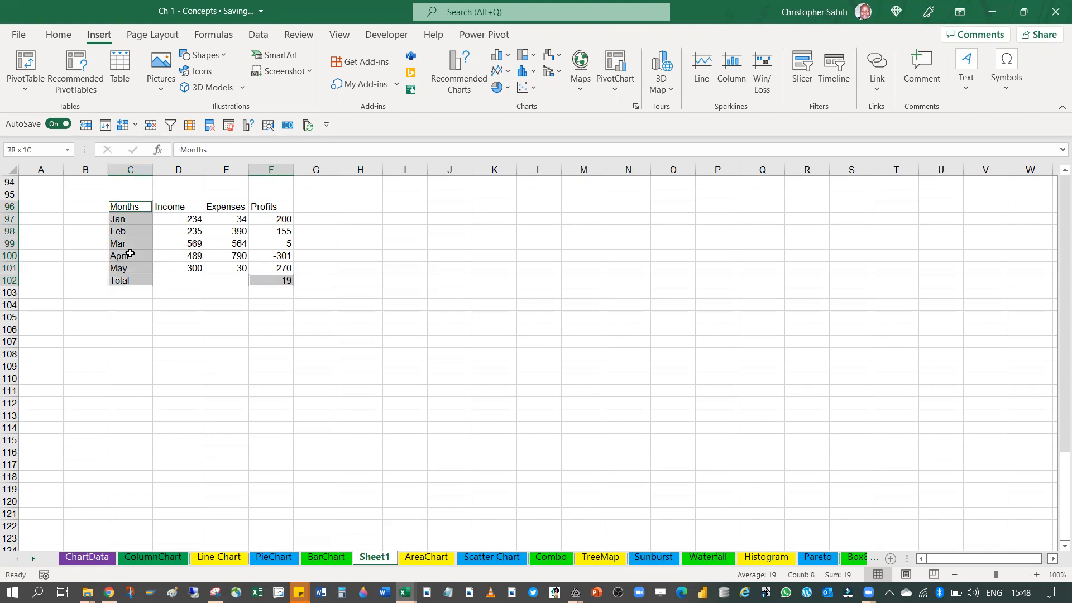
pyautogui.moveTo(272, 207); pyautogui.dragTo(286, 269)
pyautogui.click(311, 329)
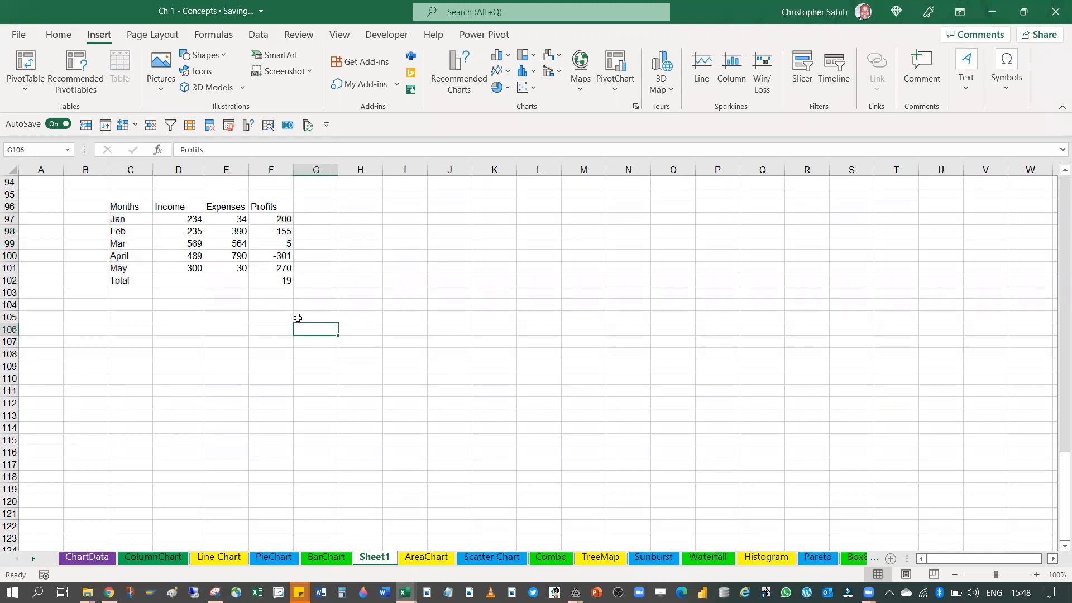
# Insert a Waterfall chart from the Months range C96:C102 and the Profits range F96:F102
pyautogui.moveTo(129, 208); pyautogui.dragTo(136, 277)
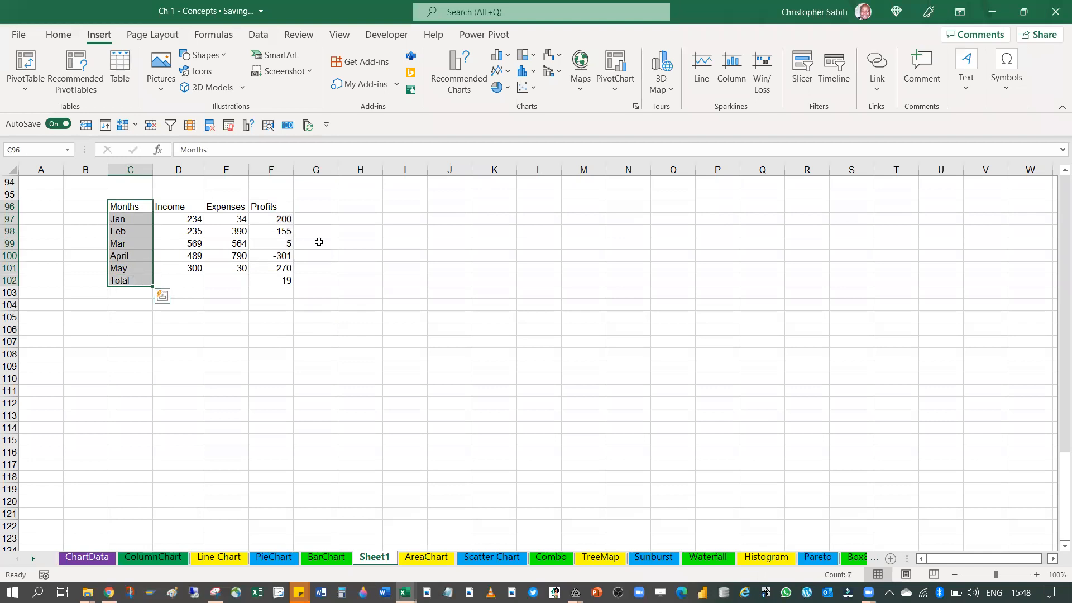
pyautogui.moveTo(285, 206); pyautogui.dragTo(292, 277)
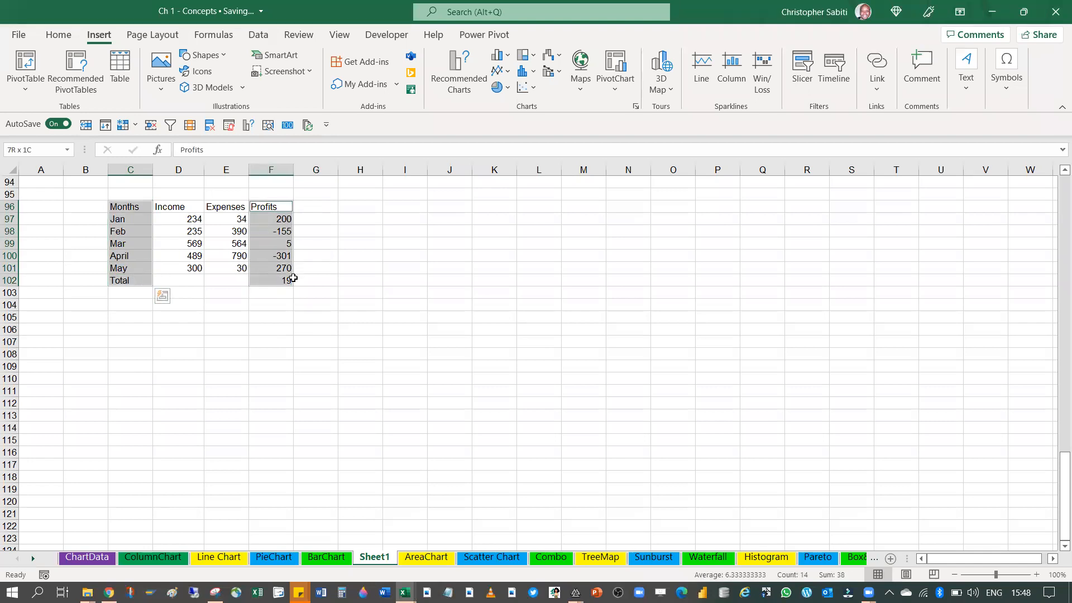
pyautogui.click(636, 104)
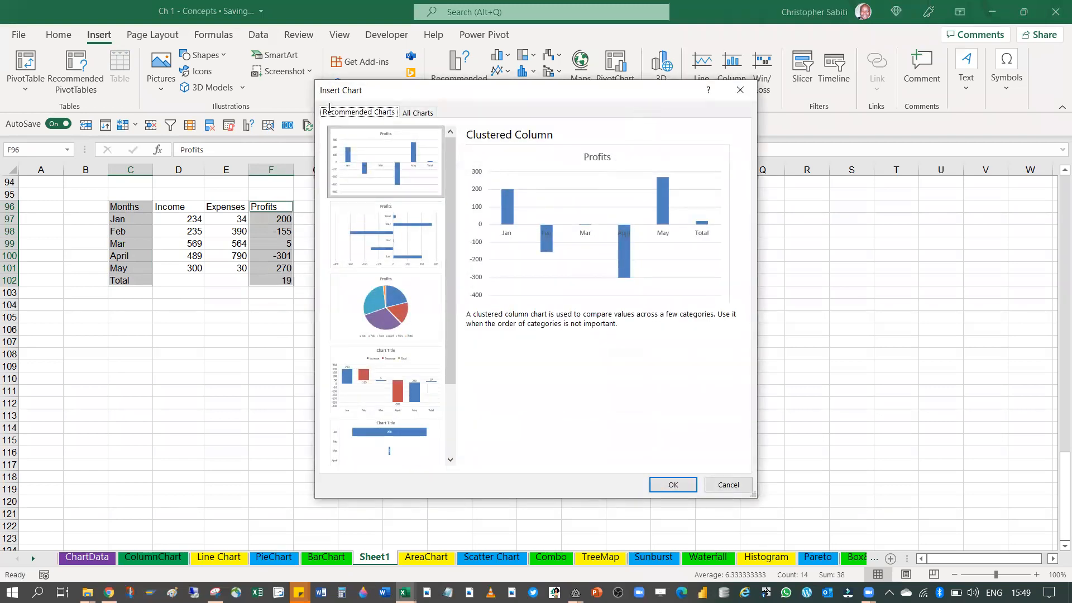
pyautogui.scroll(-3, 369, 268)
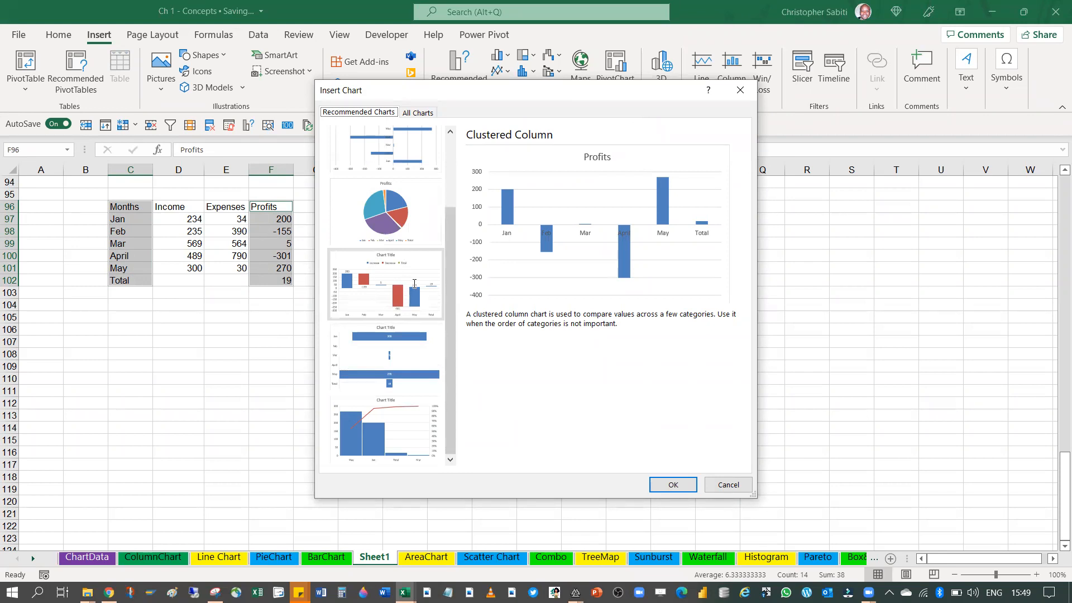
pyautogui.scroll(2, 418, 287)
pyautogui.hotkey('ctrl', 'Tab')
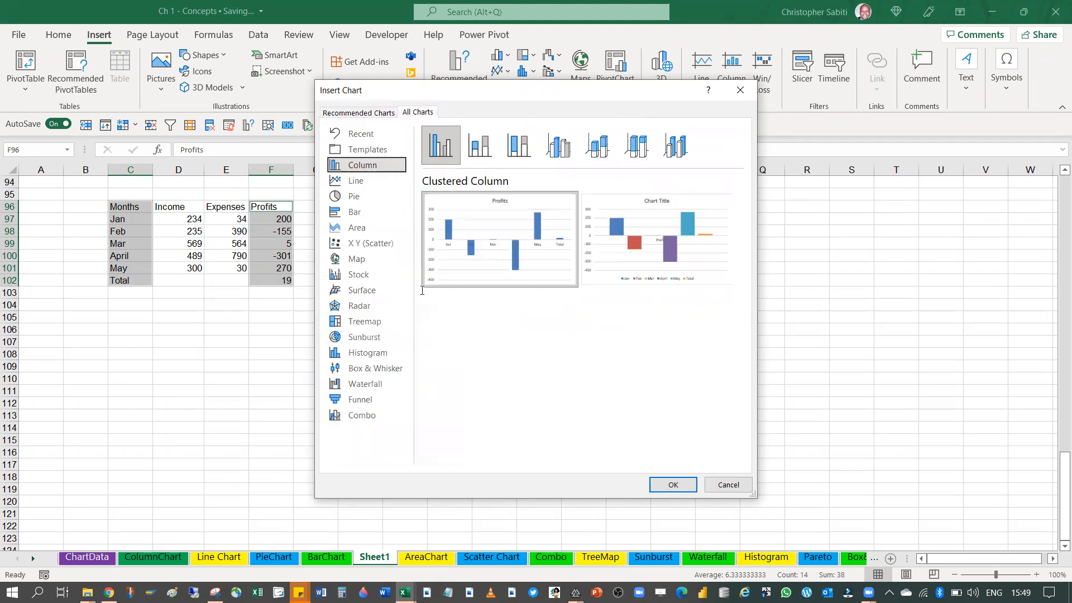
pyautogui.click(379, 383)
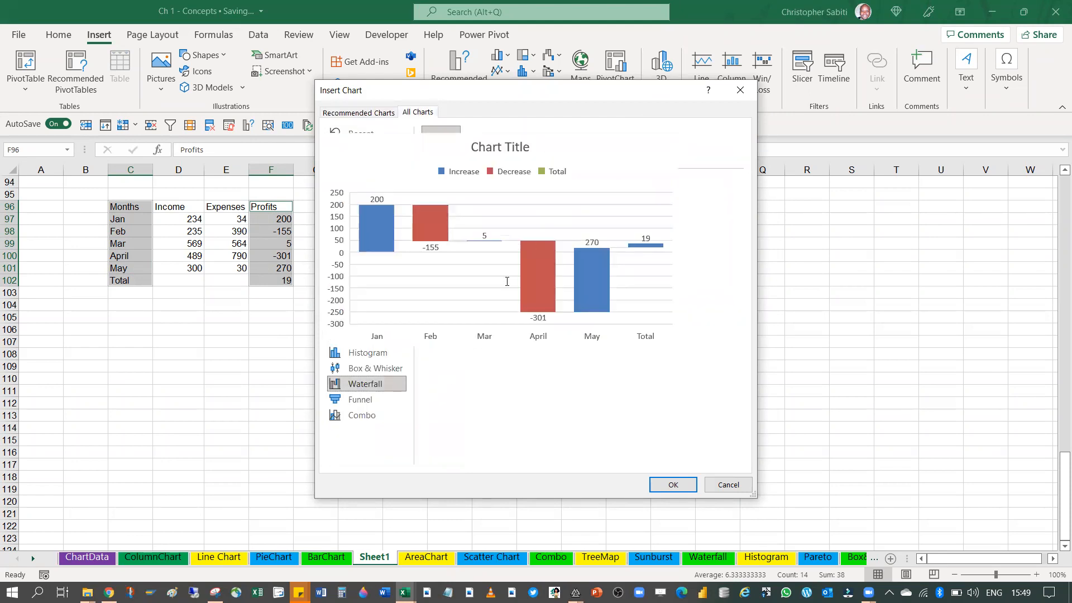
pyautogui.moveTo(480, 235)
pyautogui.click(676, 482)
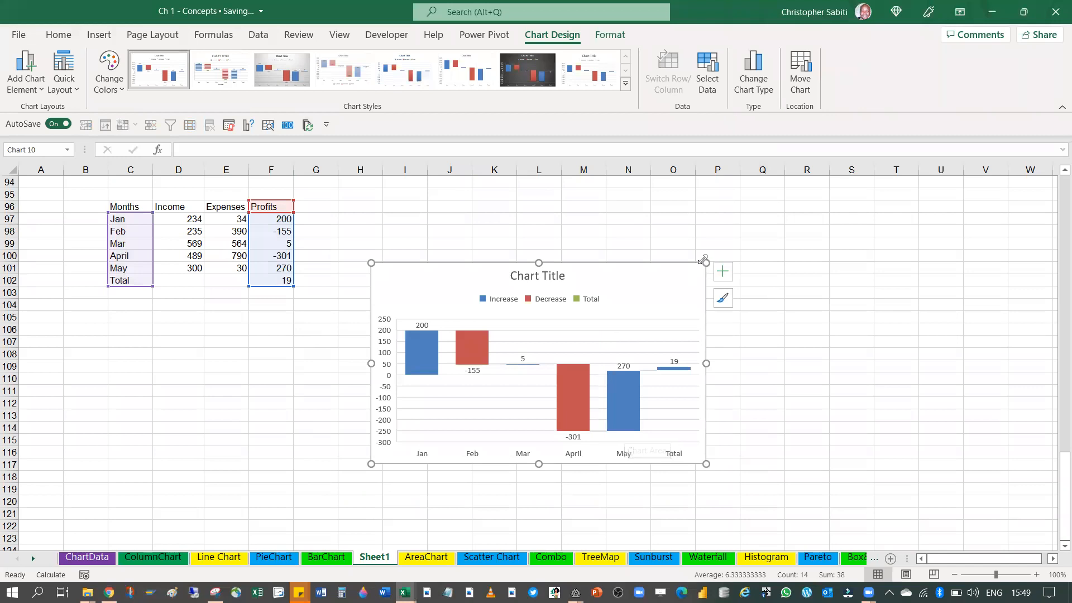
# Enlarge the waterfall chart and move it up and closer to the table so it starts at about row 95
pyautogui.moveTo(706, 262); pyautogui.dragTo(795, 210)
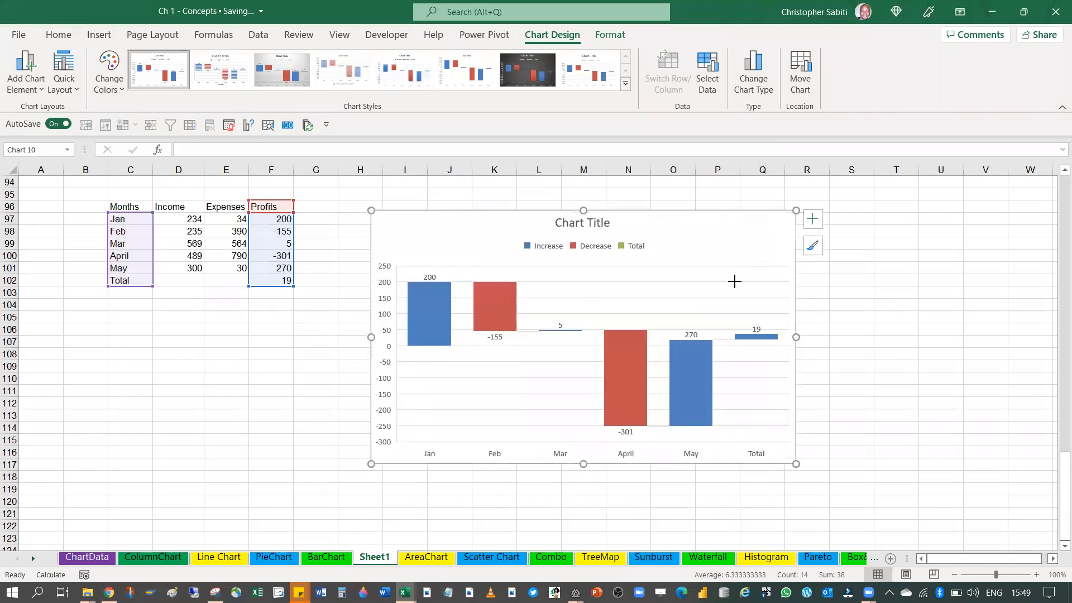
pyautogui.moveTo(754, 342)
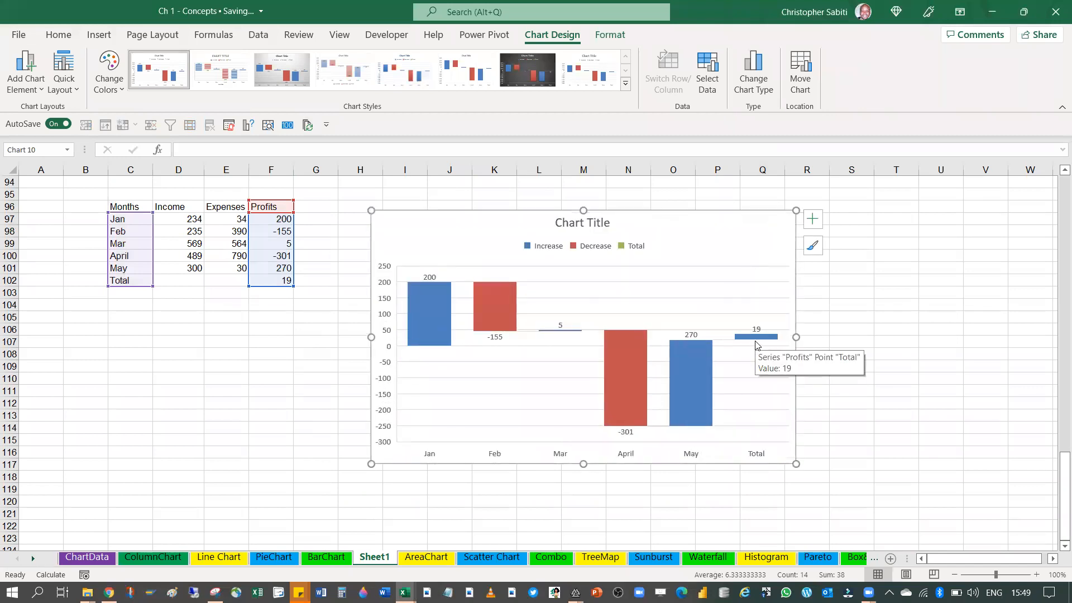
pyautogui.moveTo(506, 209); pyautogui.dragTo(474, 190)
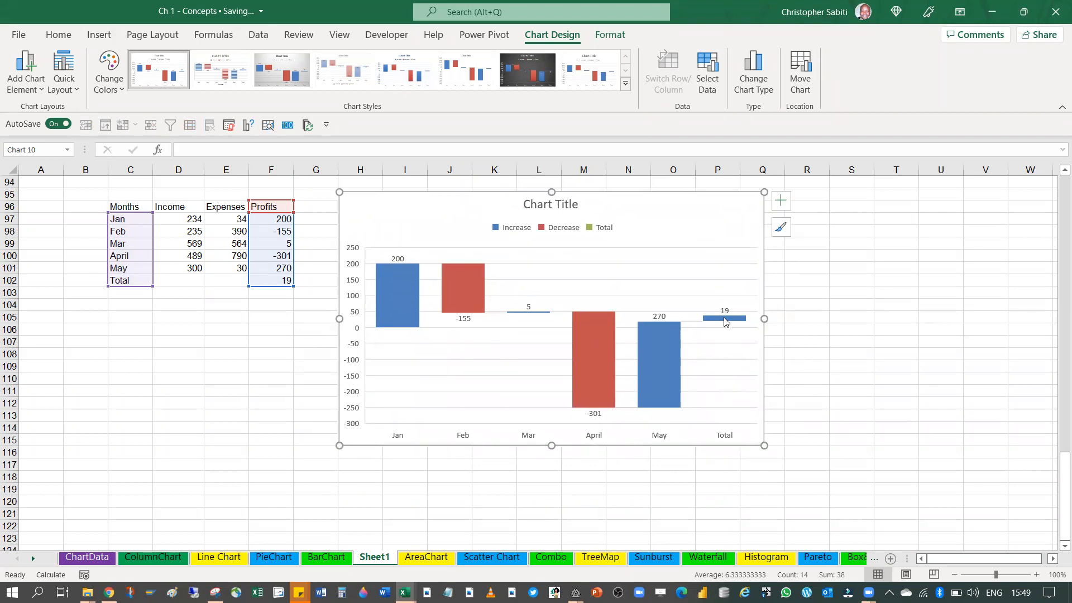
# Check the Profits series options and the data source of the waterfall chart
pyautogui.click(724, 321)
pyautogui.rightClick(724, 321)
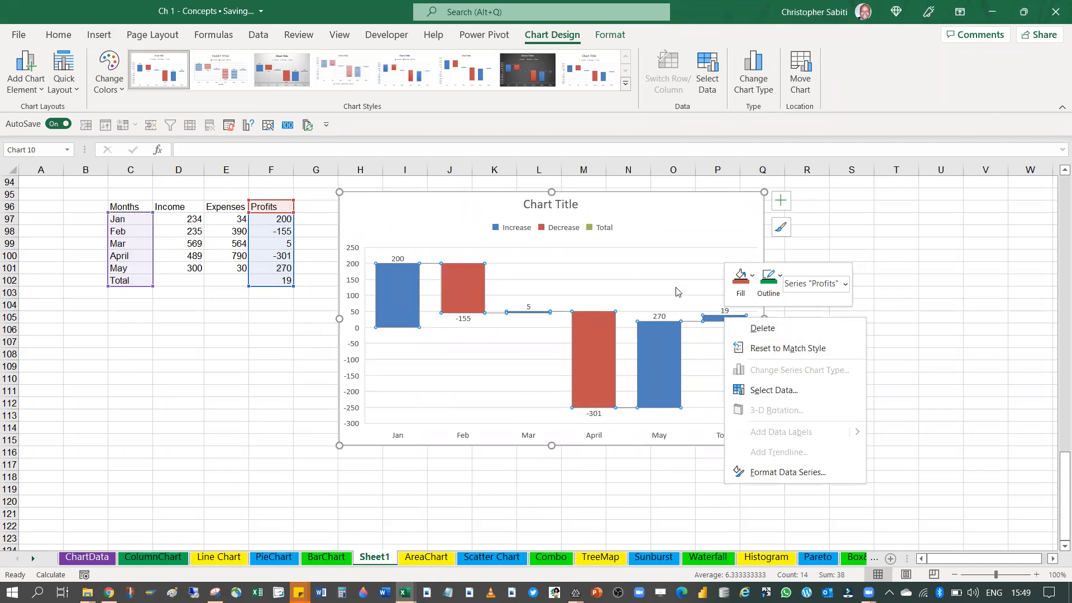
pyautogui.click(701, 236)
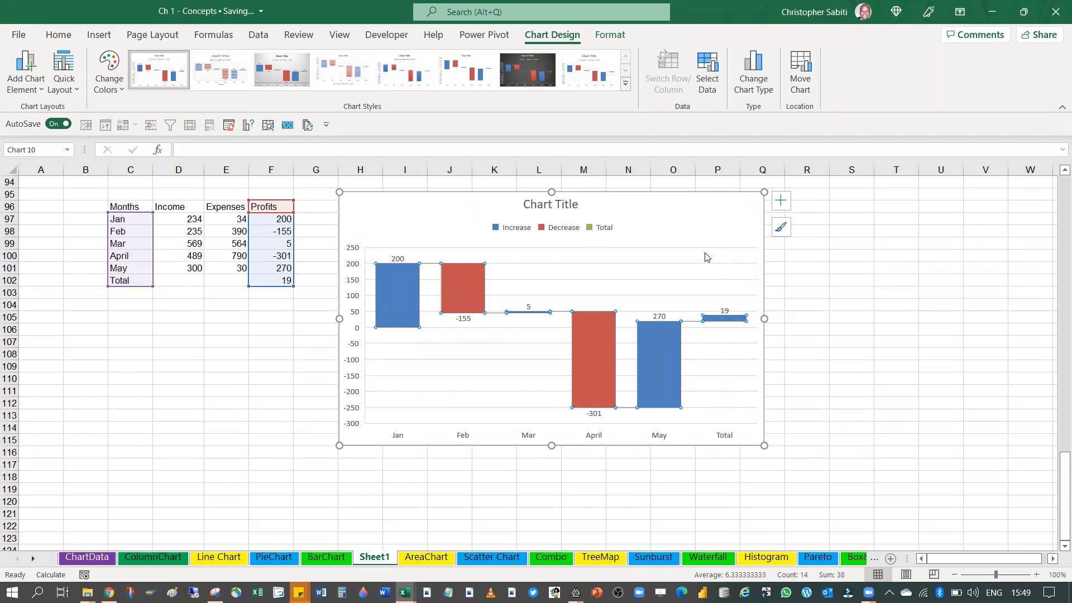
pyautogui.click(707, 70)
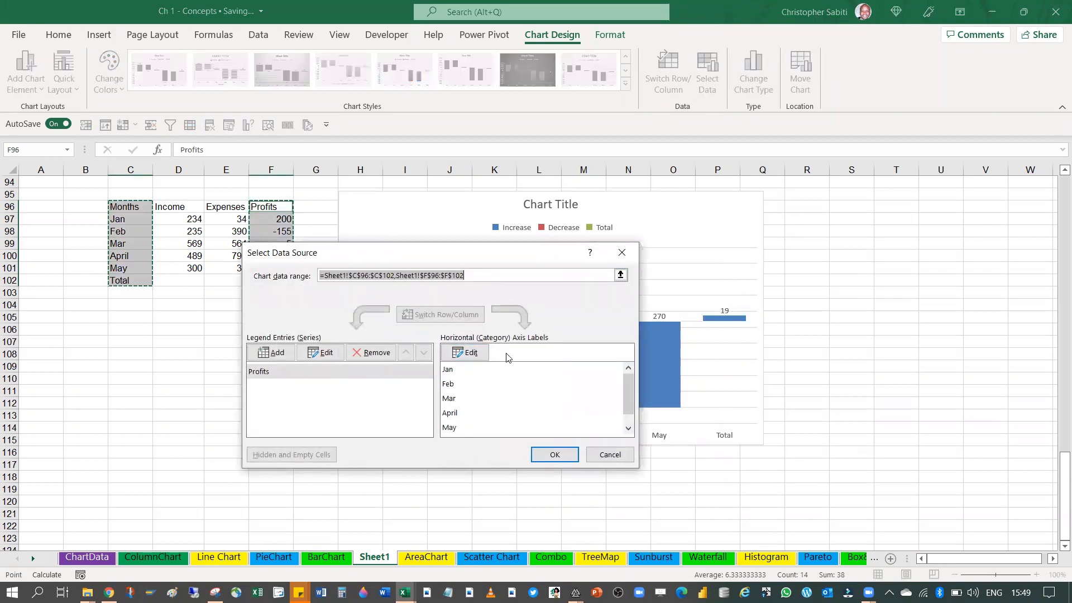
pyautogui.click(621, 252)
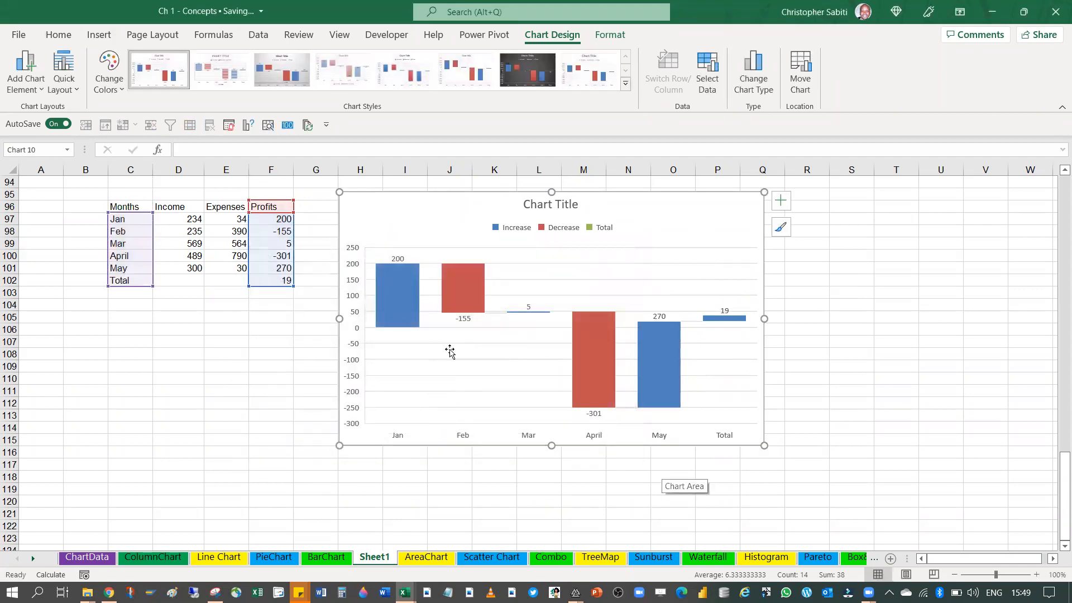
# Examine the Jan and Feb bars of the waterfall chart against the table's profit values
pyautogui.moveTo(396, 268)
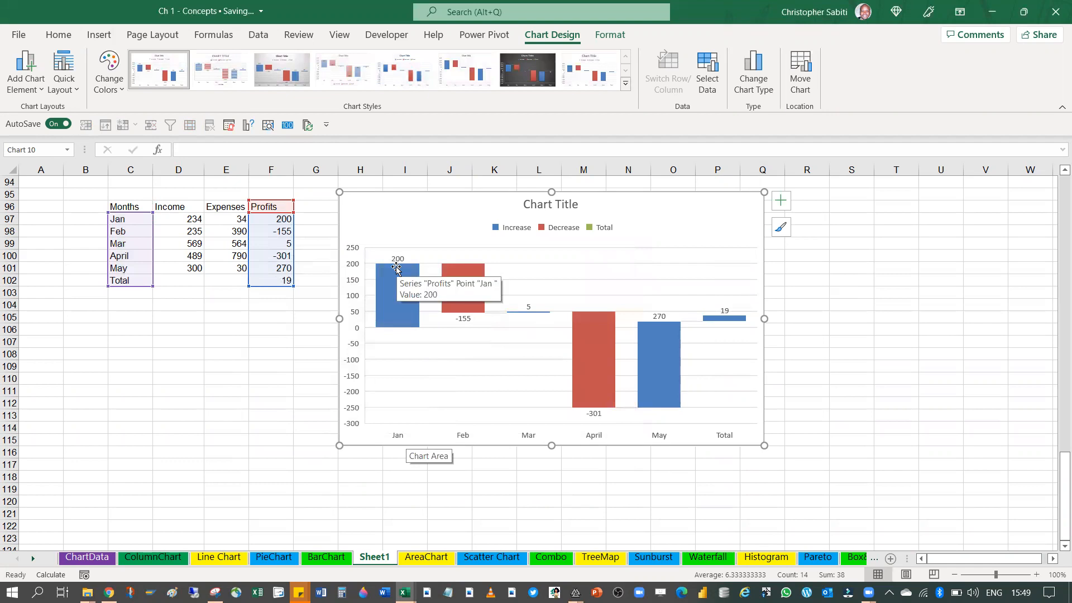
pyautogui.moveTo(465, 321)
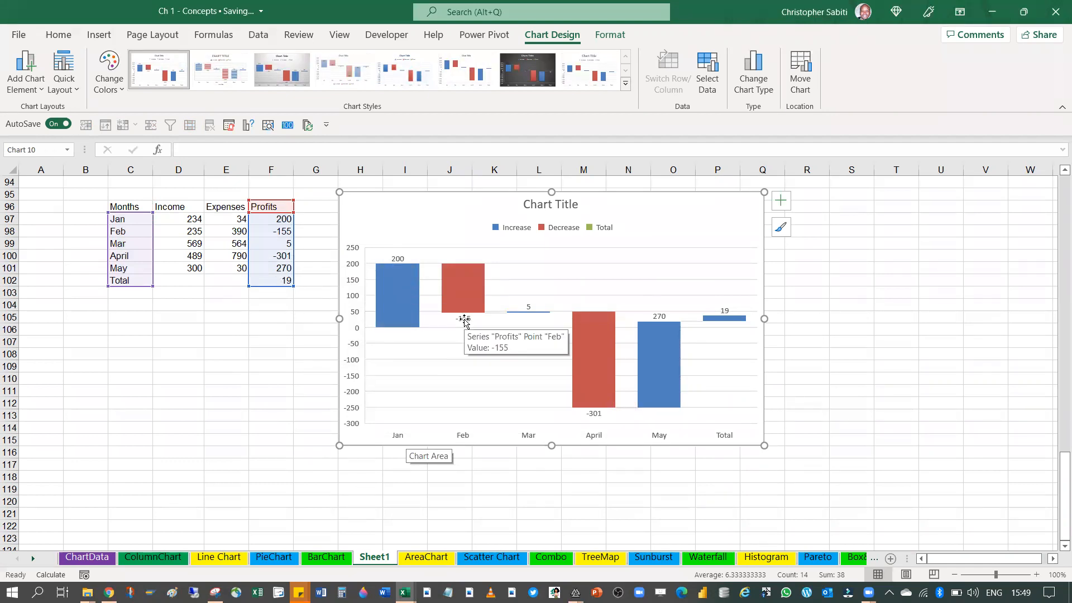
pyautogui.click(462, 289)
pyautogui.moveTo(463, 283)
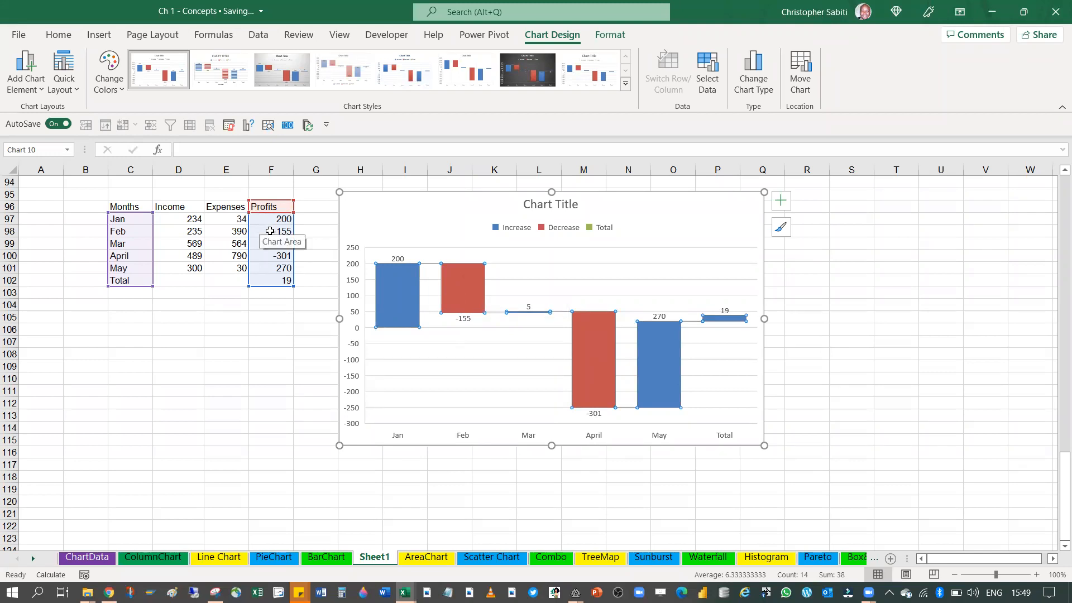
pyautogui.click(464, 316)
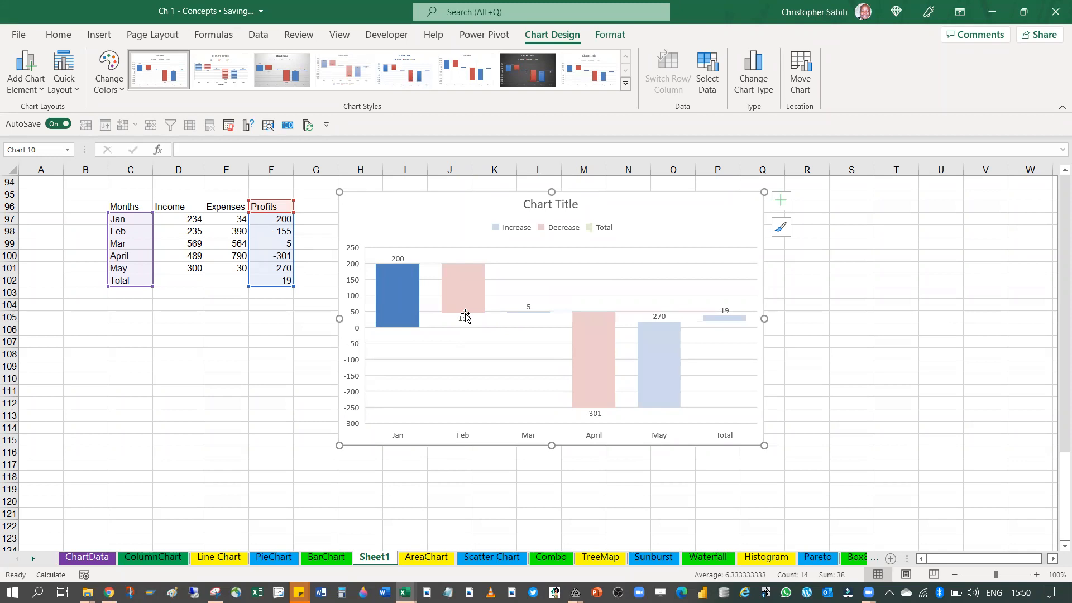
# Try filling the Profits series bars with standard green, and undo the fill
pyautogui.click(411, 300)
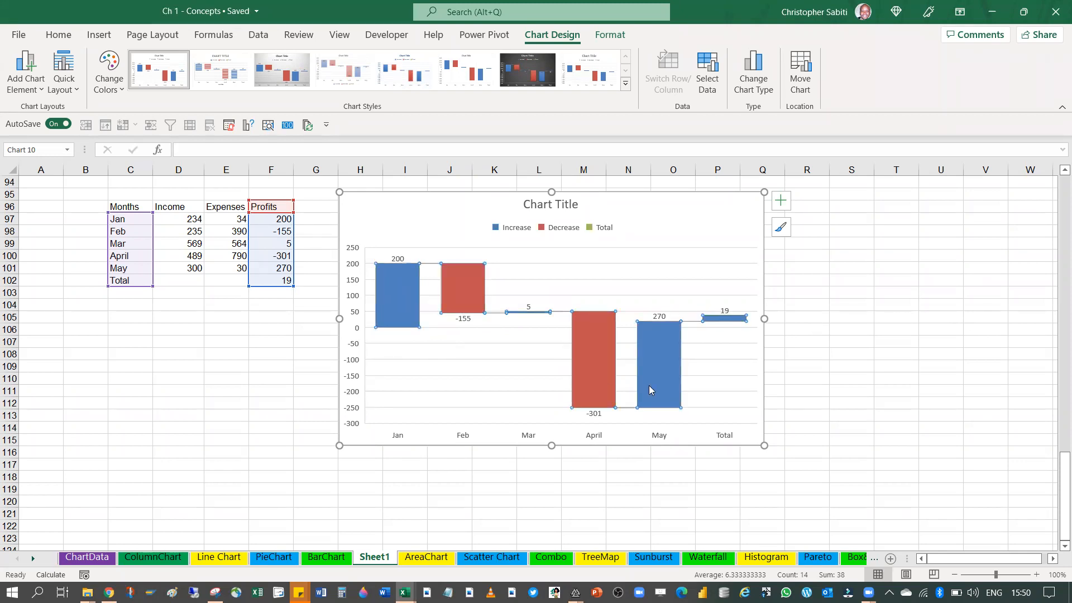
pyautogui.rightClick(399, 291)
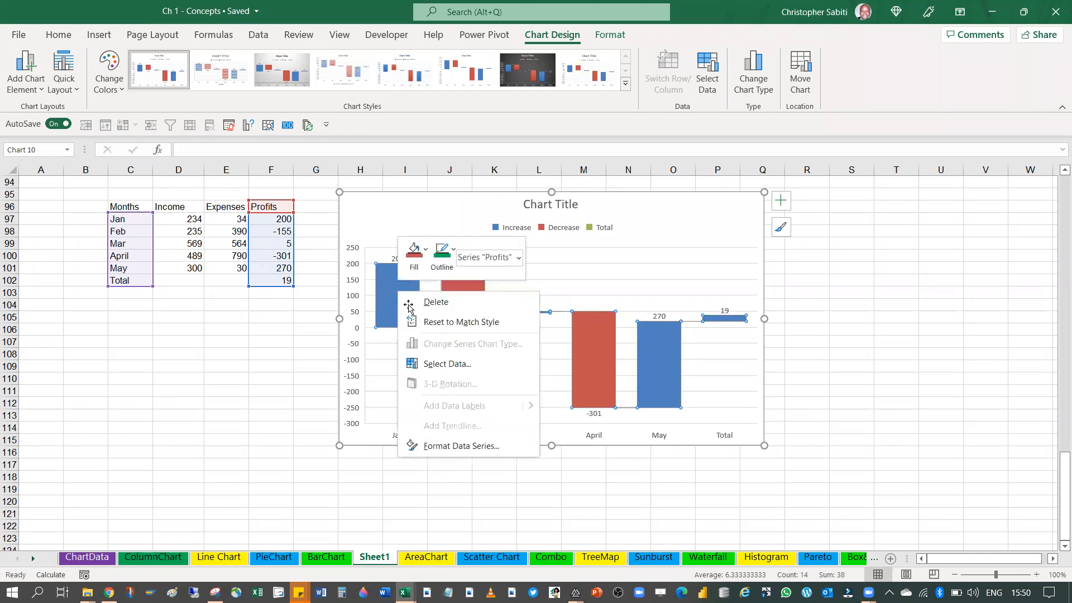
pyautogui.click(446, 253)
pyautogui.click(419, 252)
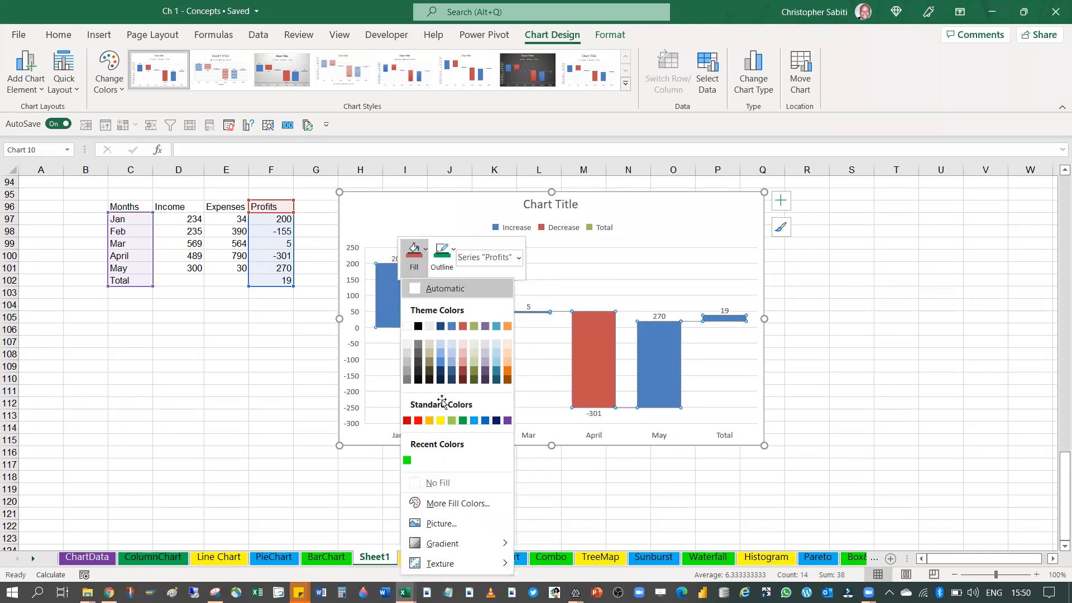
pyautogui.click(462, 420)
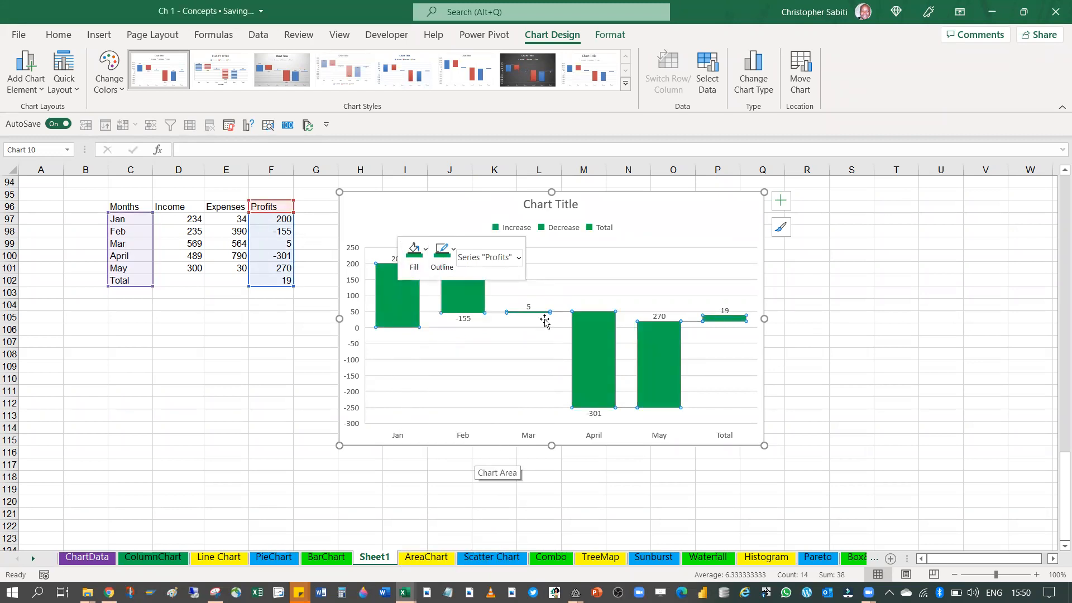
pyautogui.hotkey('ctrl', 'z')
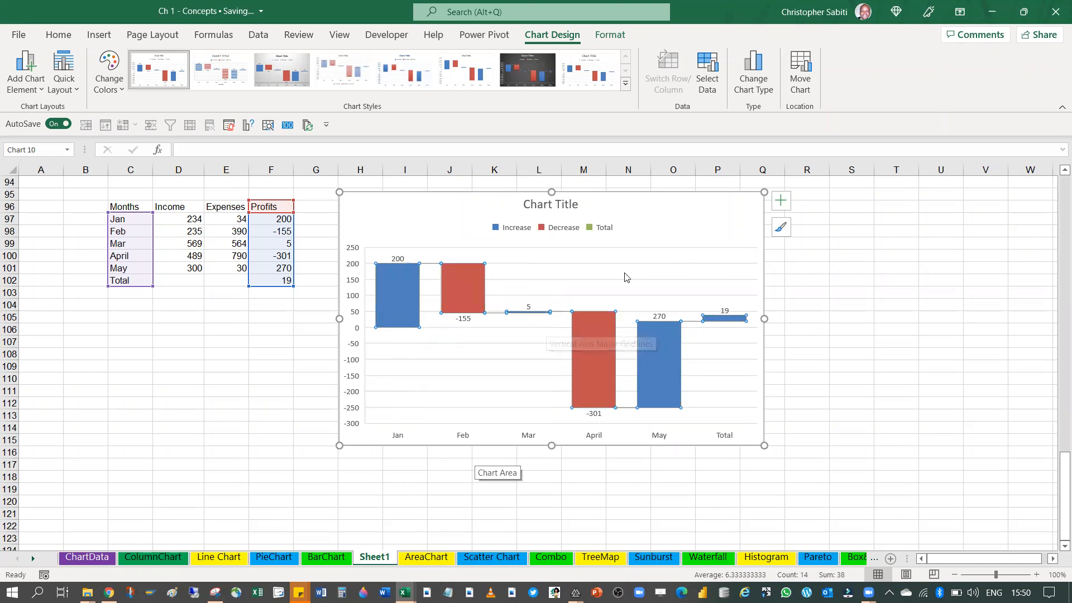
# Review the fill, border and effects options of the waterfall chart's plot area, and close the formatting pane
pyautogui.click(504, 278)
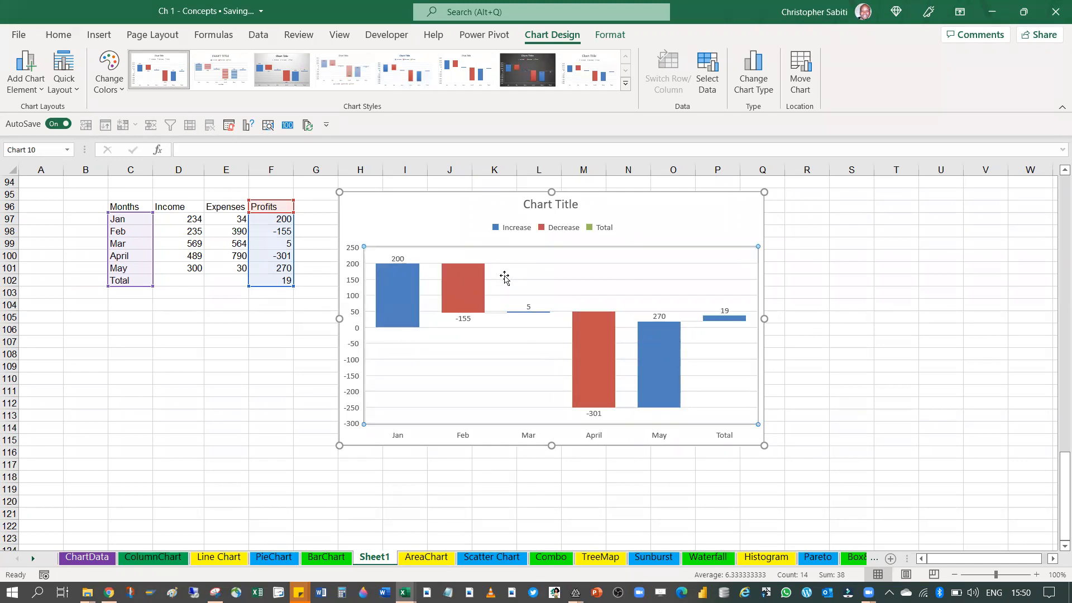
pyautogui.doubleClick(503, 278)
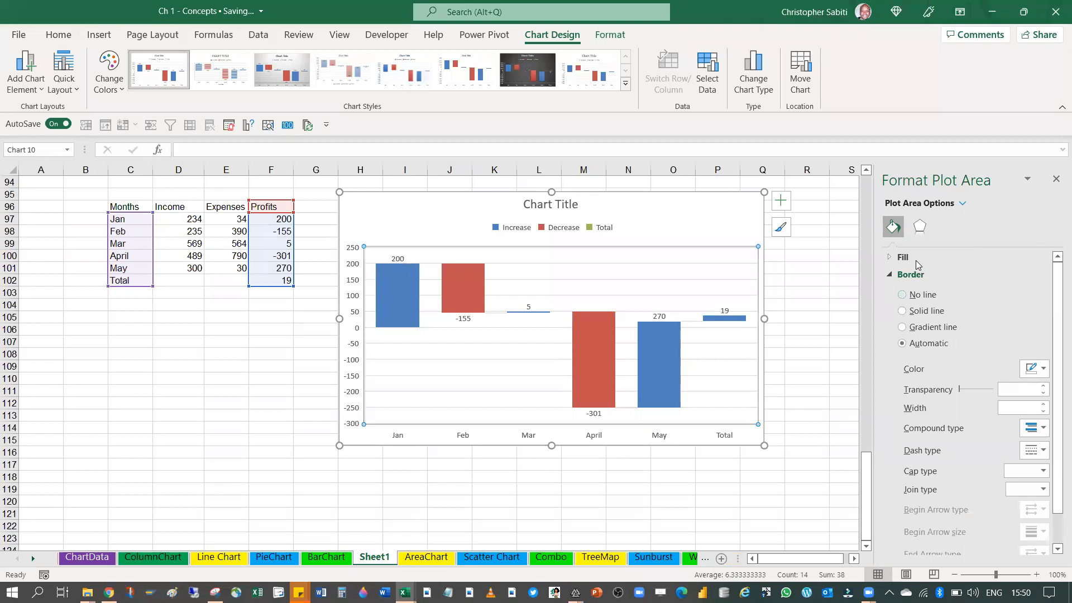
pyautogui.scroll(-1, 900, 299)
pyautogui.scroll(1, 898, 300)
pyautogui.click(893, 261)
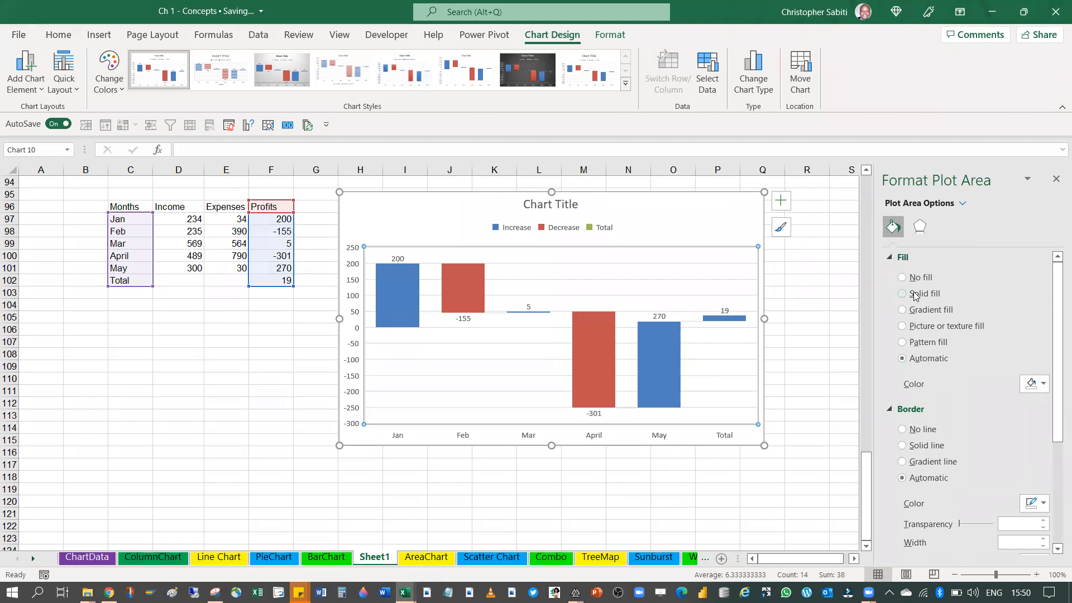
pyautogui.scroll(-3, 914, 301)
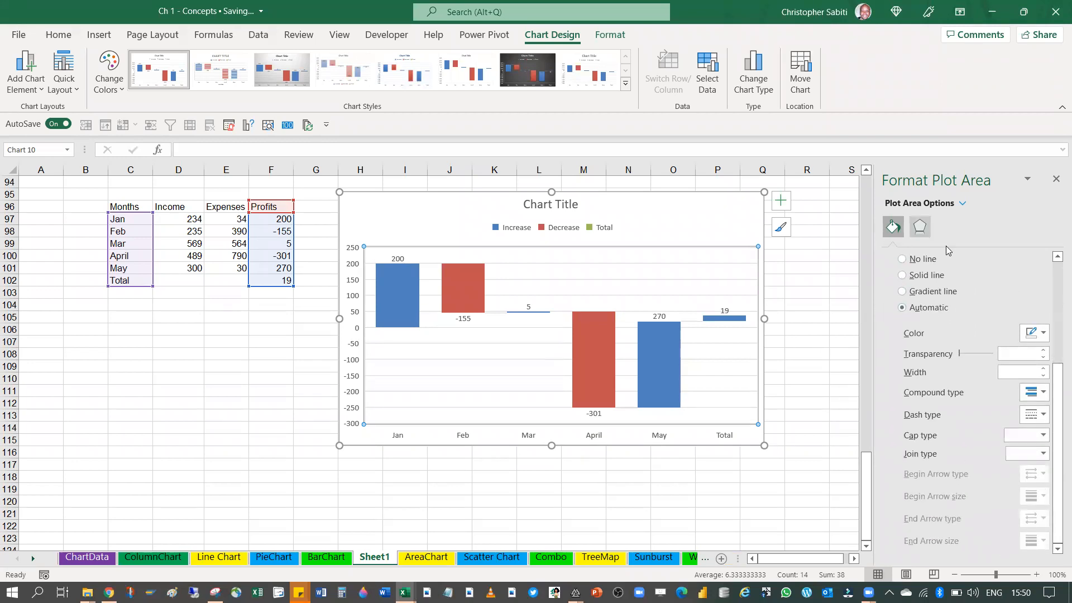
pyautogui.click(919, 226)
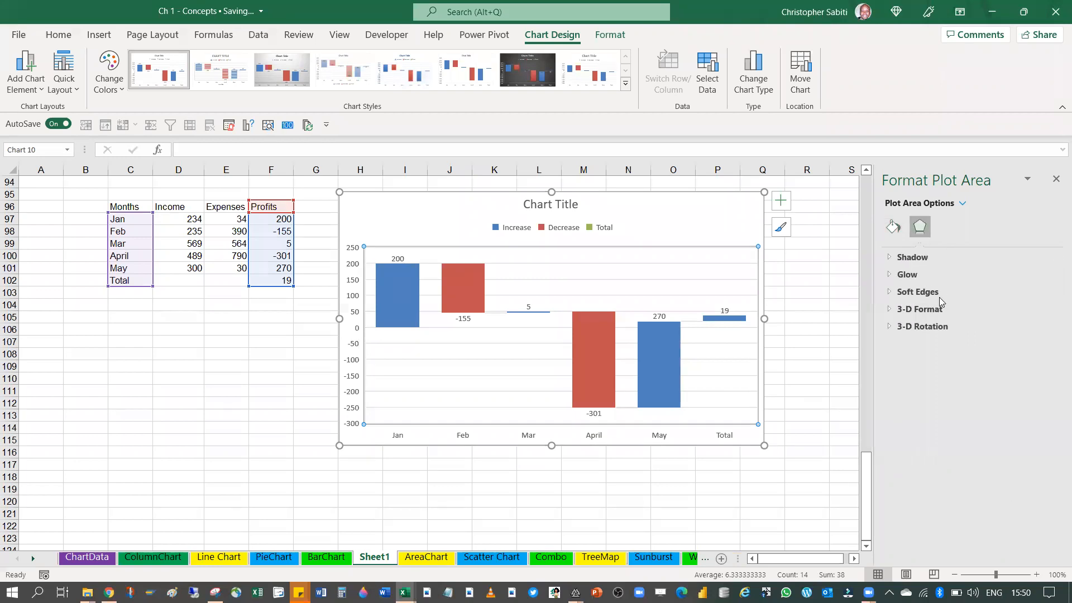
pyautogui.click(1055, 178)
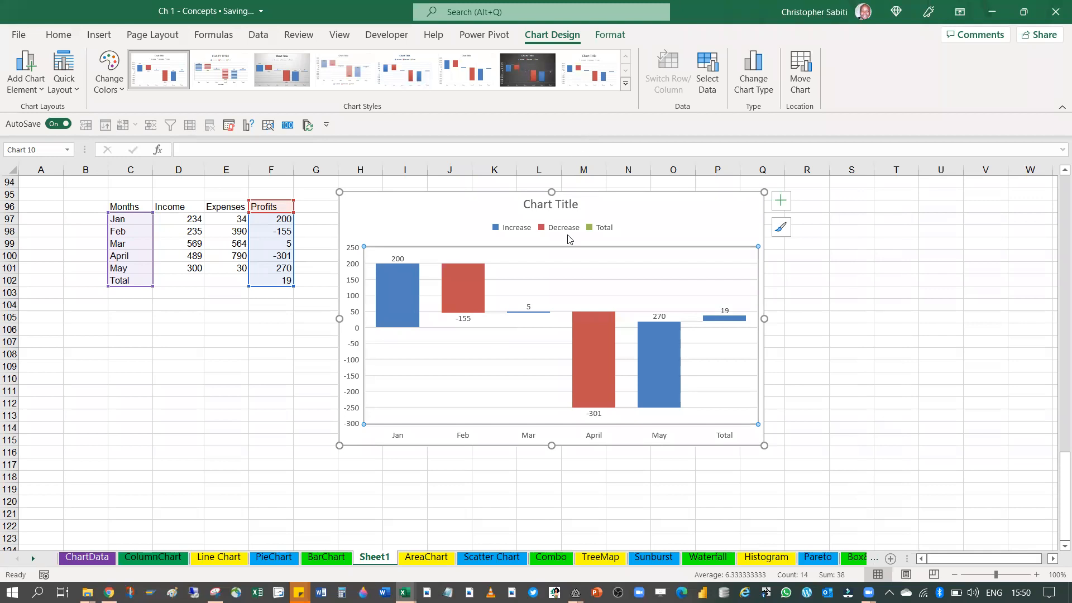
# Try several preset chart styles on the waterfall chart, finishing with the dark-background style
pyautogui.click(625, 84)
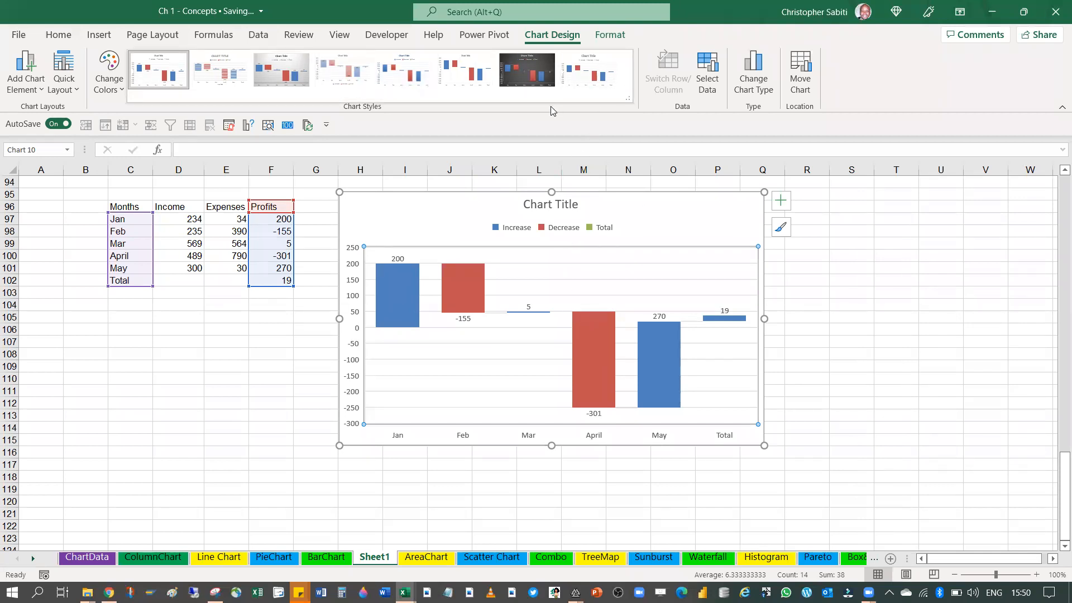
pyautogui.click(236, 81)
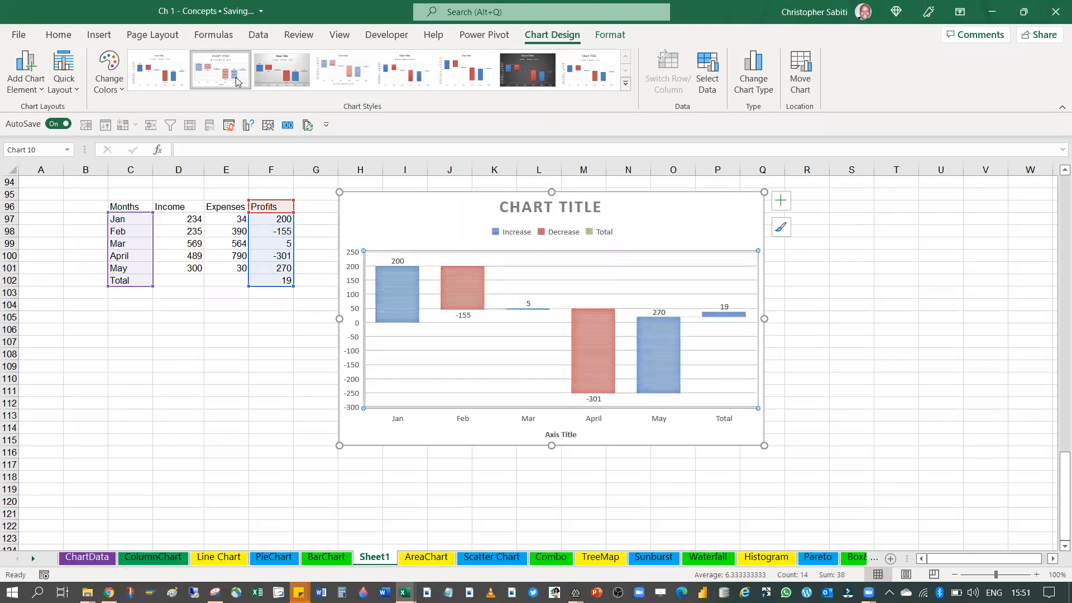
pyautogui.click(282, 71)
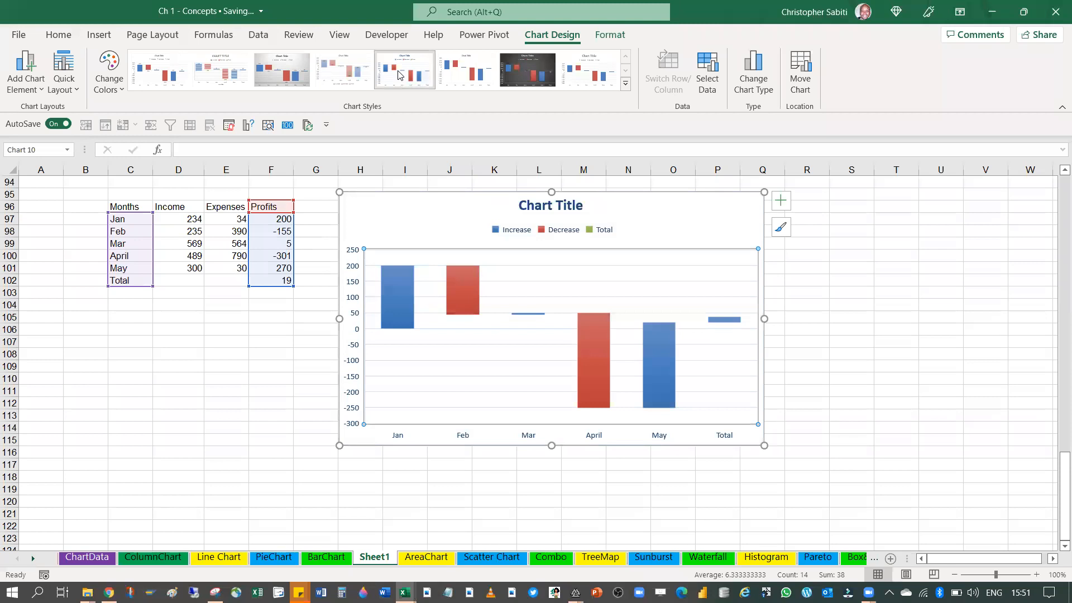
pyautogui.click(487, 75)
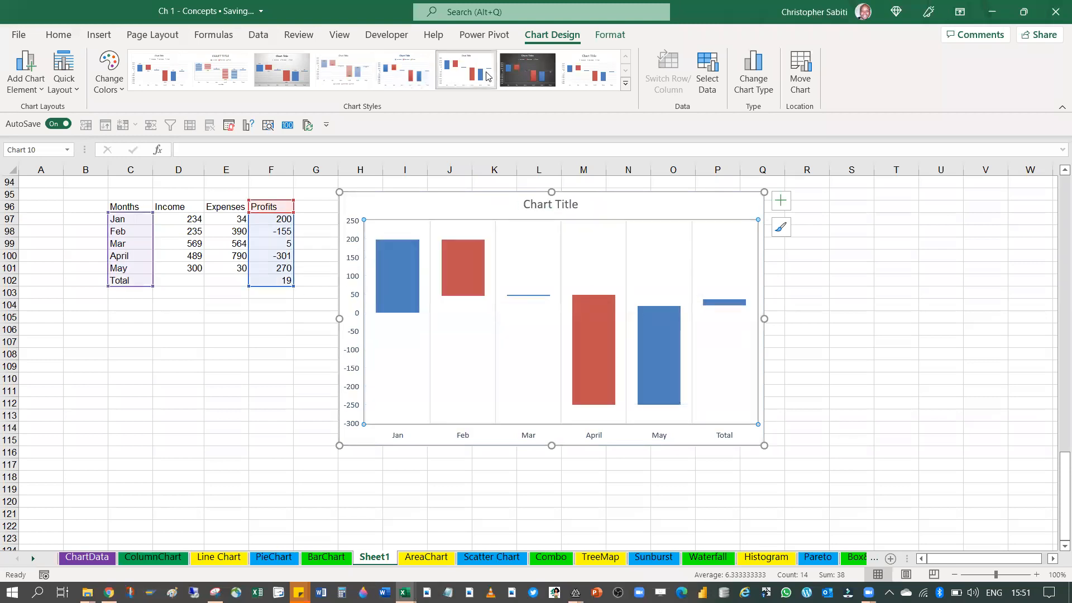
pyautogui.click(587, 72)
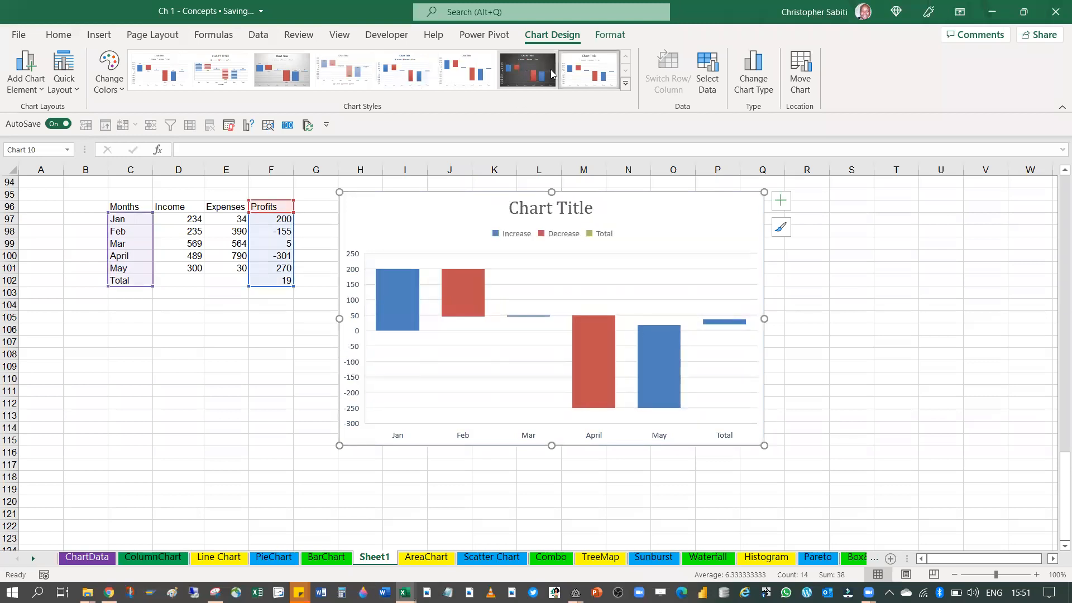
pyautogui.click(552, 73)
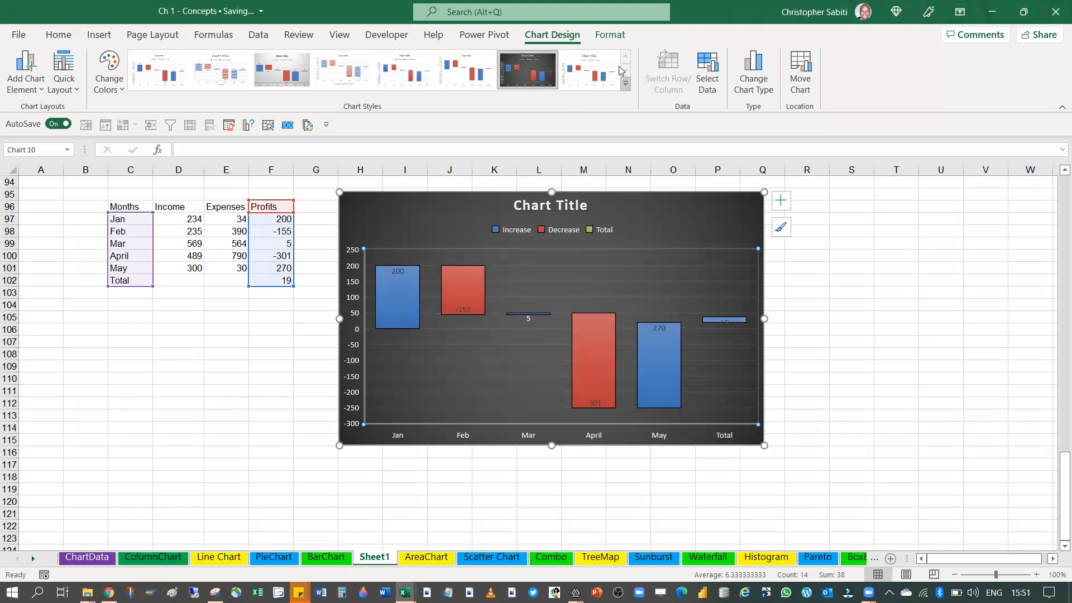
# Try Colorful palettes on the dark waterfall chart, returning to the first palette of blue, red and green
pyautogui.click(112, 98)
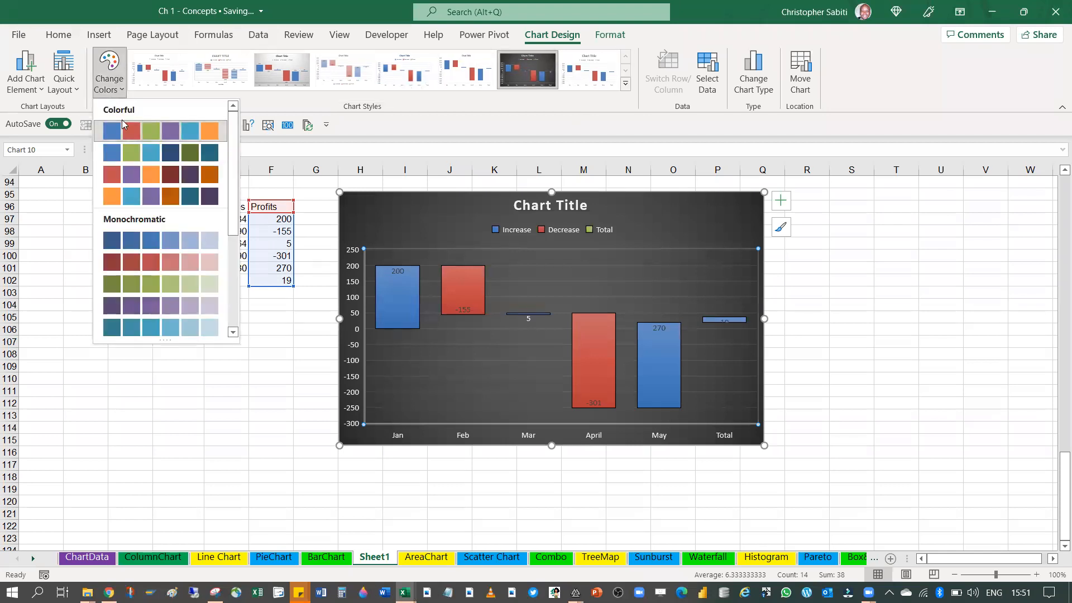
pyautogui.click(122, 120)
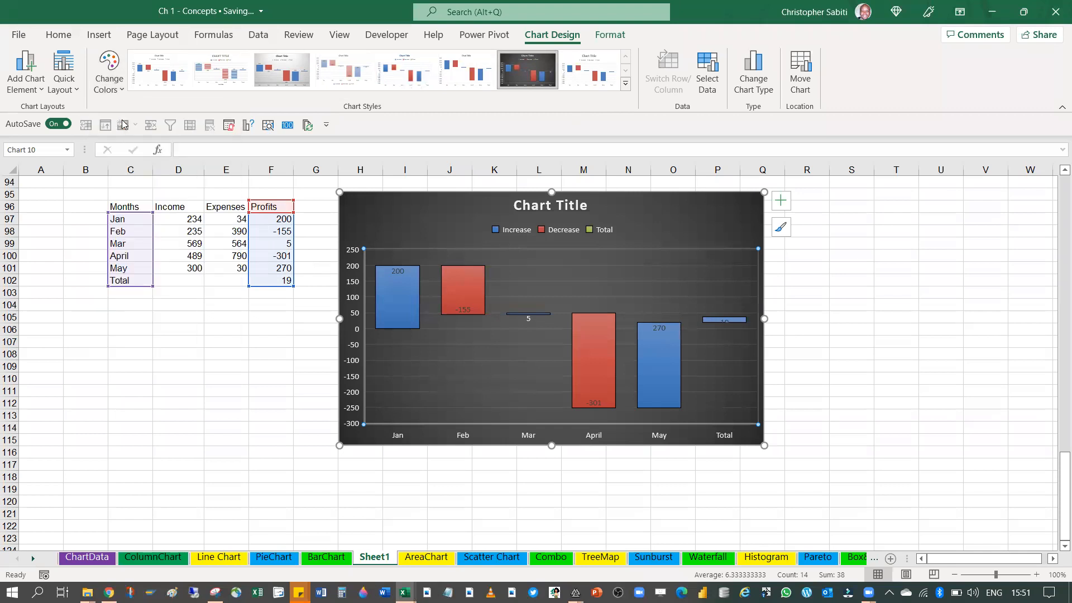
pyautogui.click(109, 78)
pyautogui.click(134, 153)
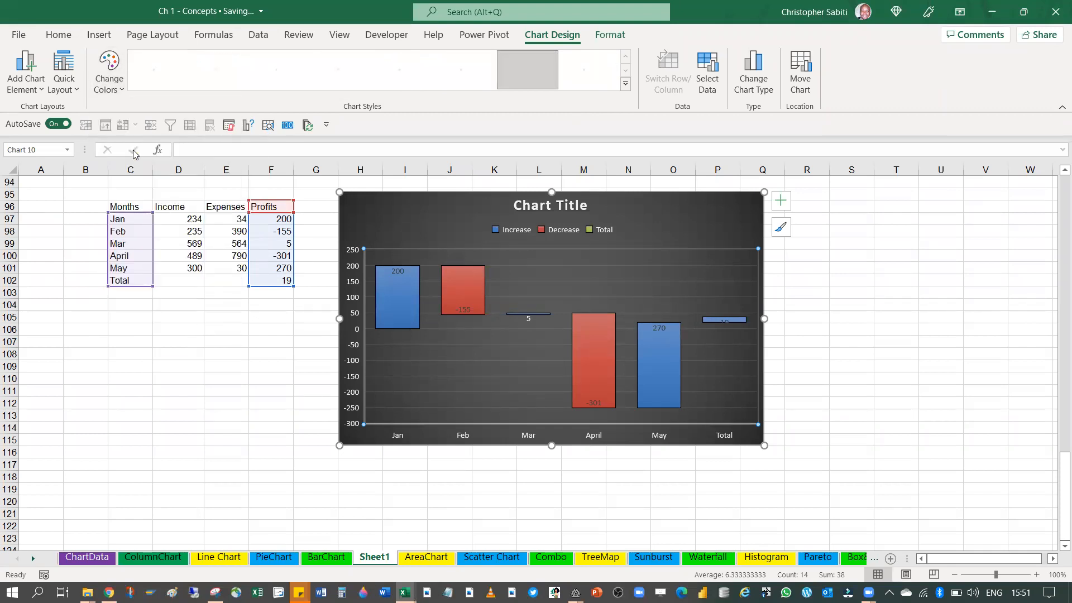
pyautogui.click(110, 79)
pyautogui.click(140, 132)
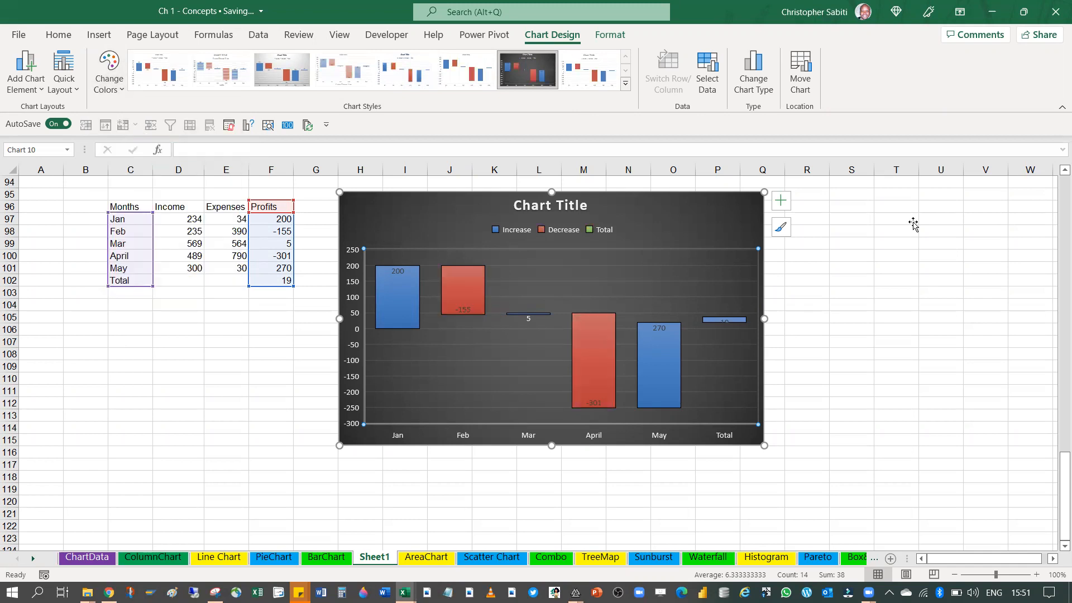
# Apply the last preset chart style, with a white background and serif title, to the waterfall chart
pyautogui.click(588, 69)
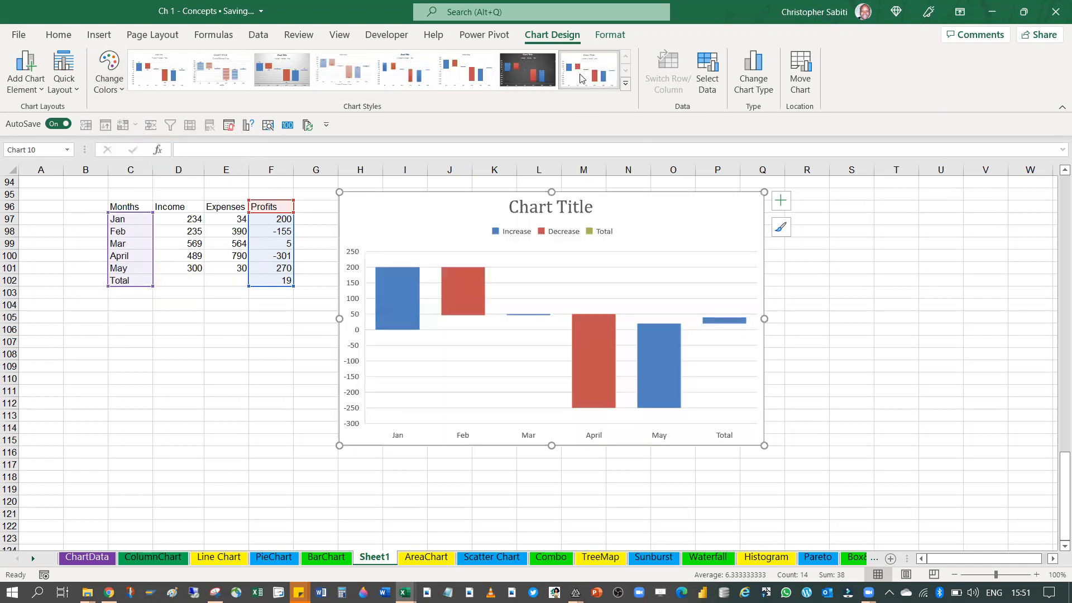
pyautogui.click(897, 303)
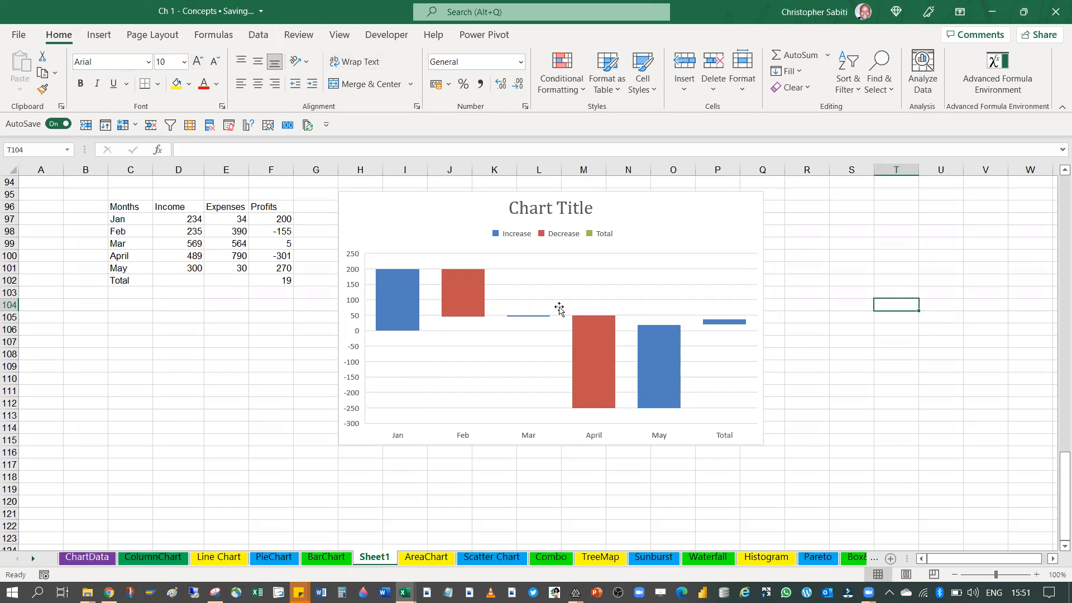
pyautogui.click(251, 33)
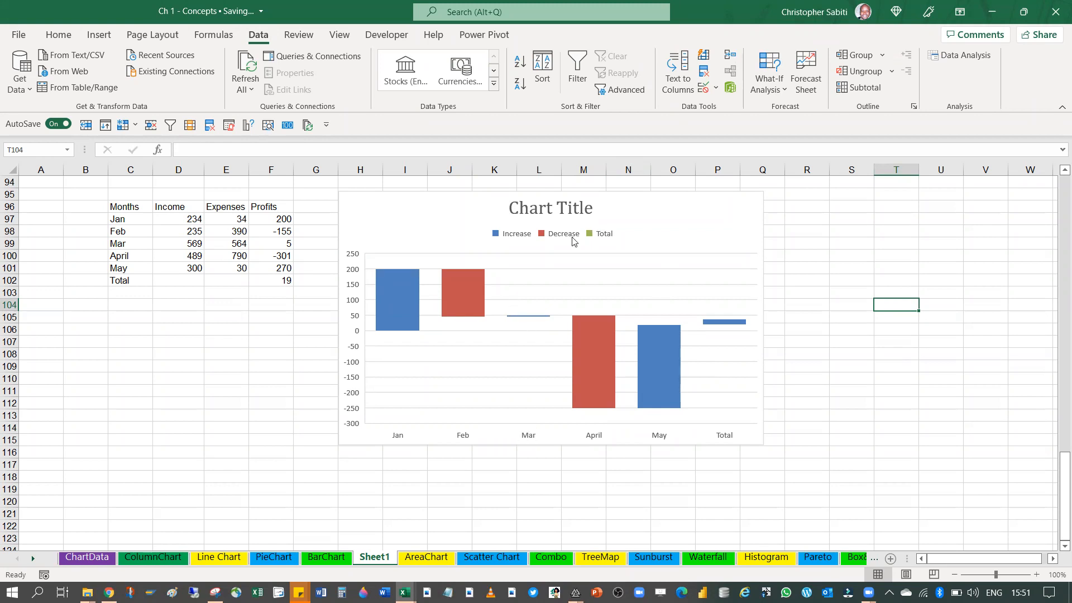
pyautogui.click(543, 254)
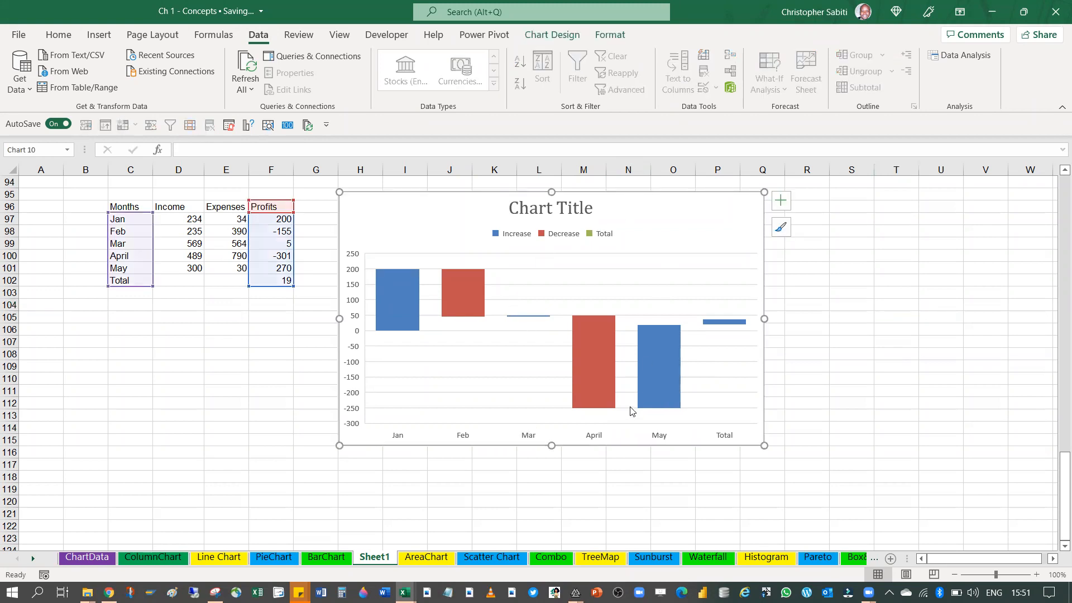
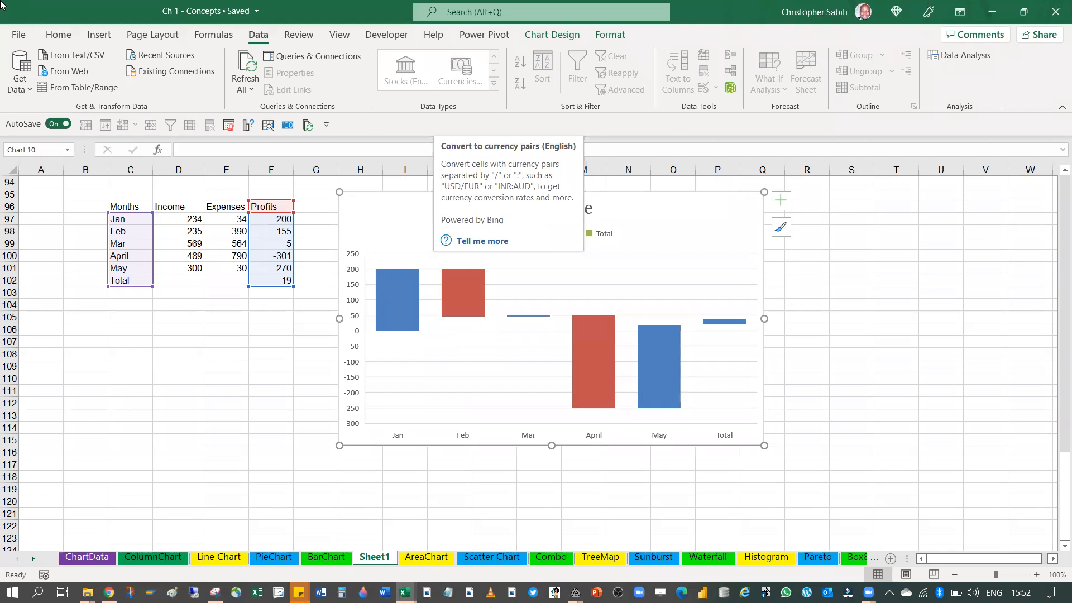
# Deselect the waterfall chart by selecting the empty cell F103 below the Profits total
pyautogui.click(273, 296)
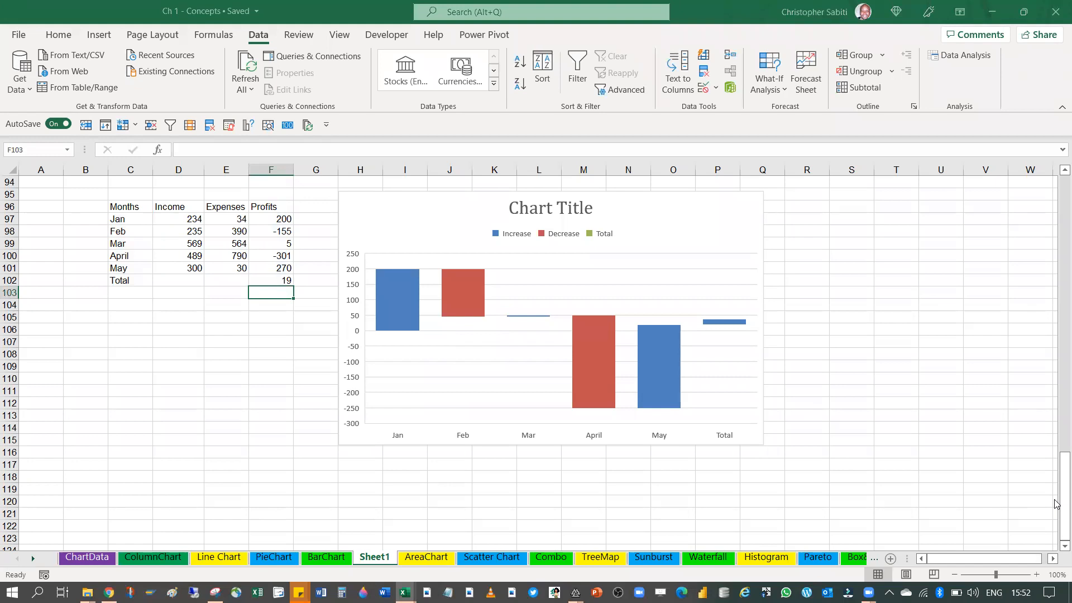
pyautogui.click(893, 490)
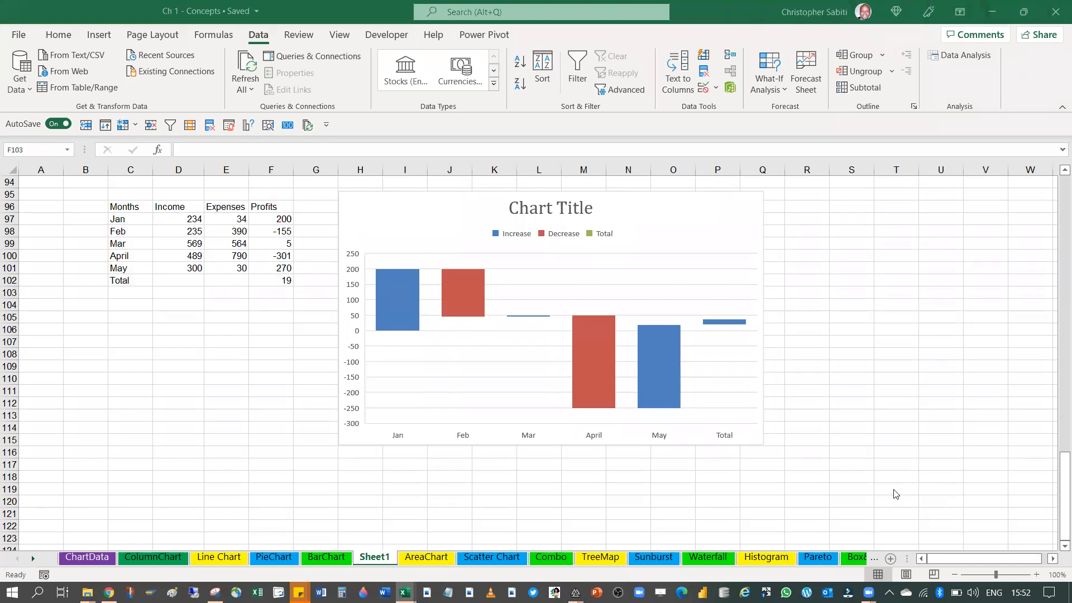